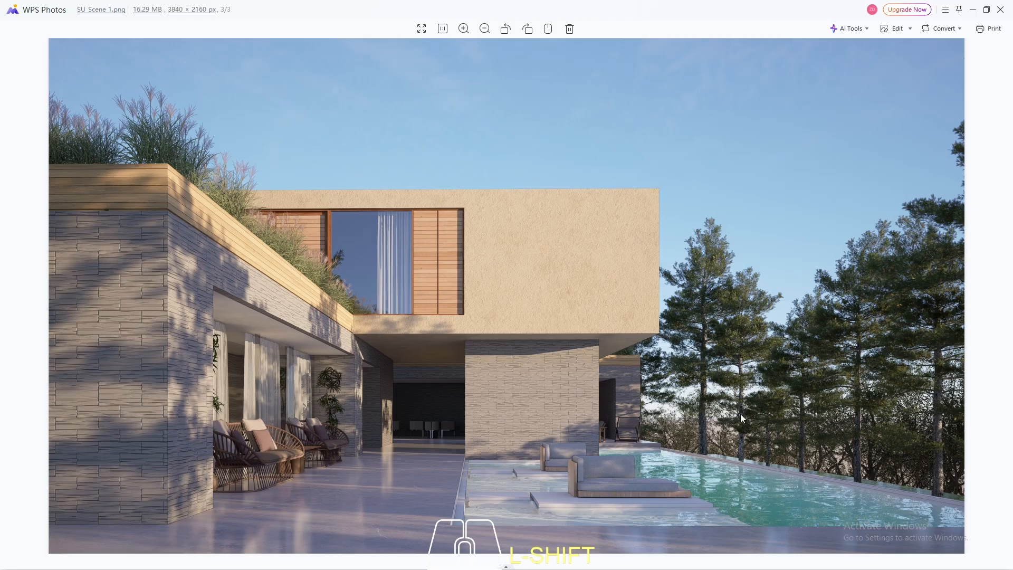
- Examine the reference render SU_Scene 1.png up close, covering the pool, loungers, terrace seating and facade materials
{"action": "scroll", "coordinate": [740, 413], "scroll_direction": "up", "scroll_amount": 2}
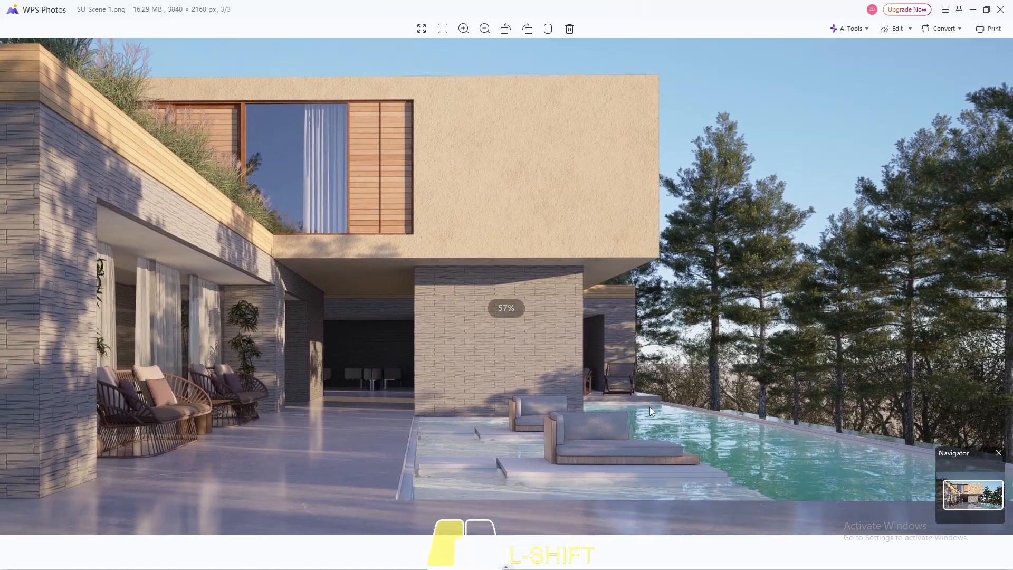
{"action": "left_click_drag", "start_coordinate": [650, 406], "coordinate": [687, 437]}
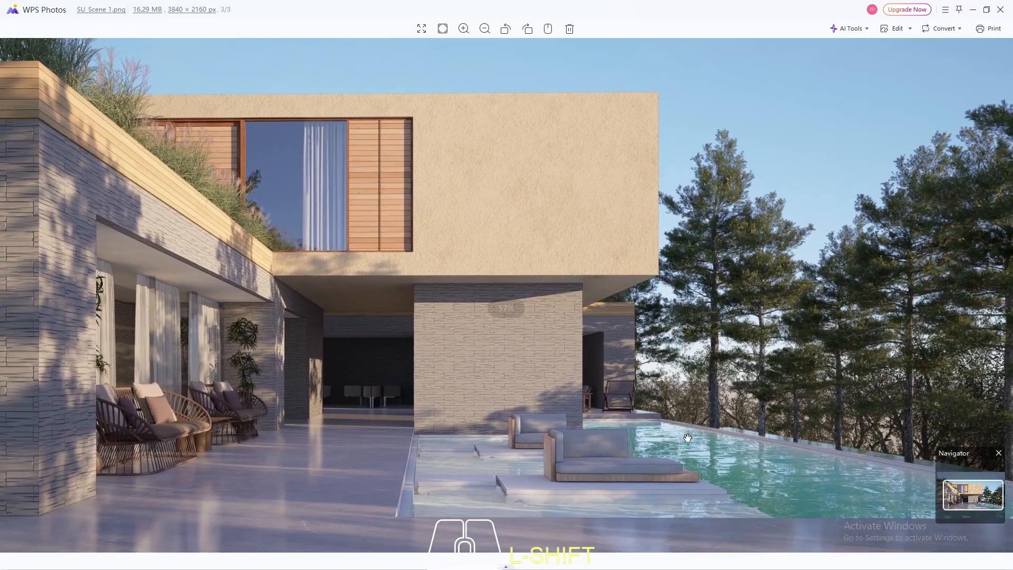
{"action": "left_click_drag", "start_coordinate": [620, 431], "coordinate": [543, 363]}
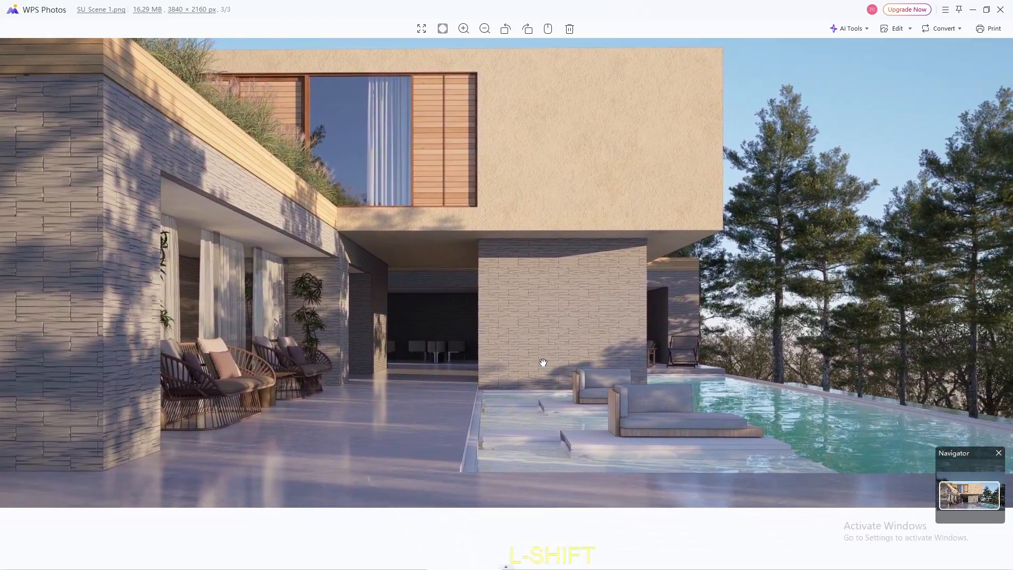
{"action": "scroll", "coordinate": [543, 362], "scroll_direction": "up", "scroll_amount": 3}
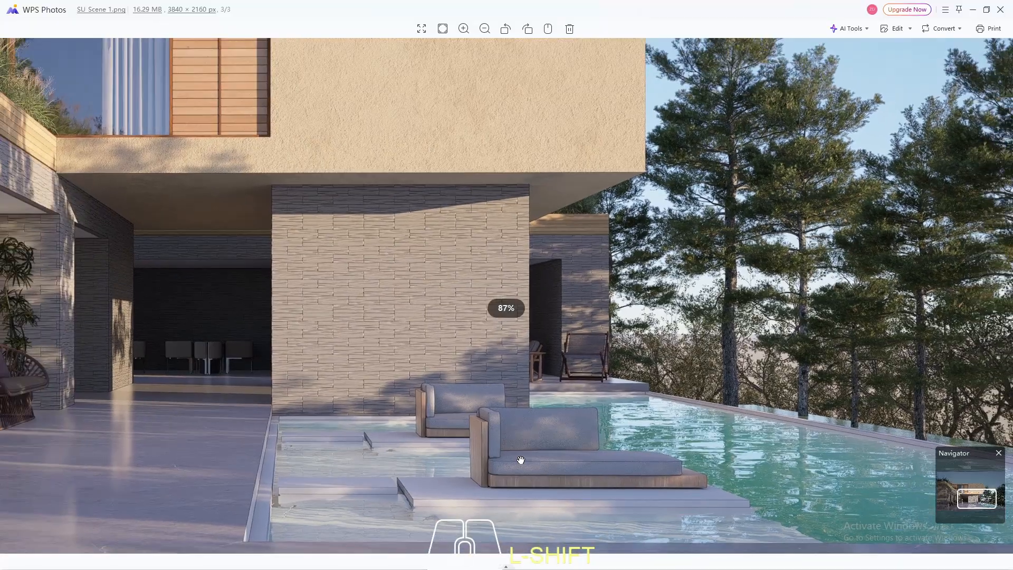
{"action": "left_click_drag", "start_coordinate": [398, 471], "coordinate": [690, 446]}
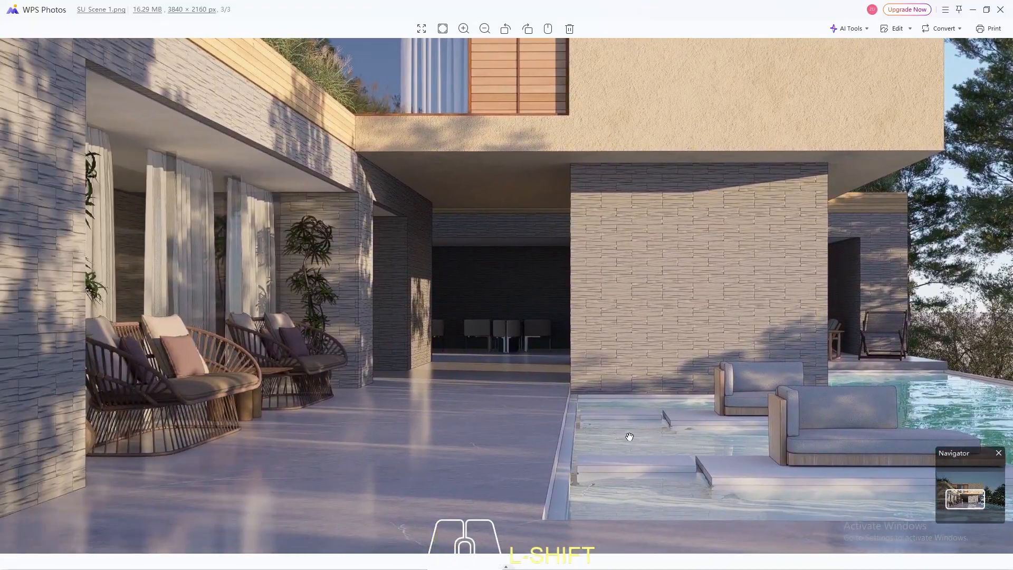
{"action": "scroll", "coordinate": [629, 437], "scroll_direction": "down", "scroll_amount": 3}
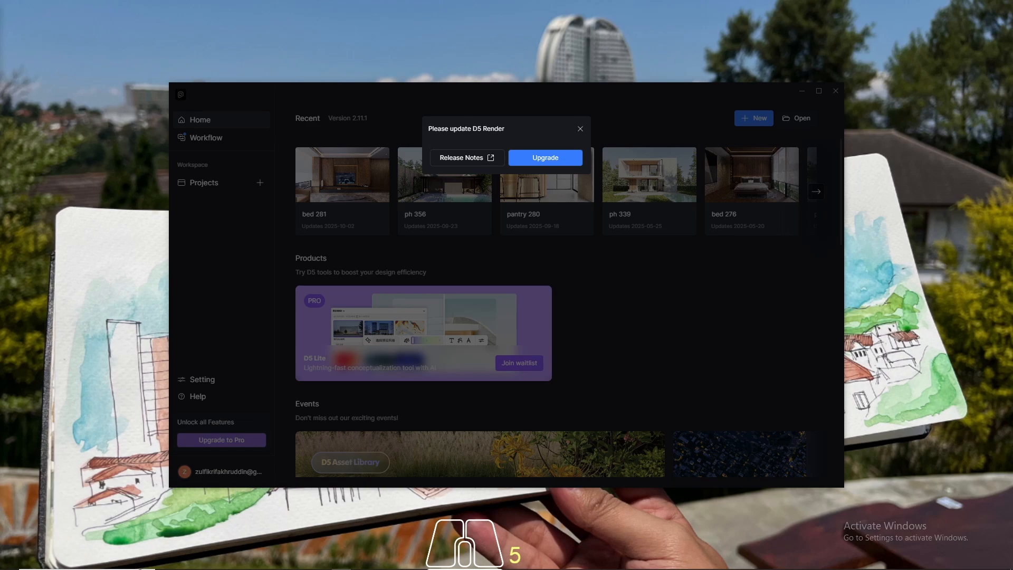
- Switch to D5 Render, dismiss the update notice and open ph 357.skp from the 357 folder
{"action": "left_click", "coordinate": [580, 129]}
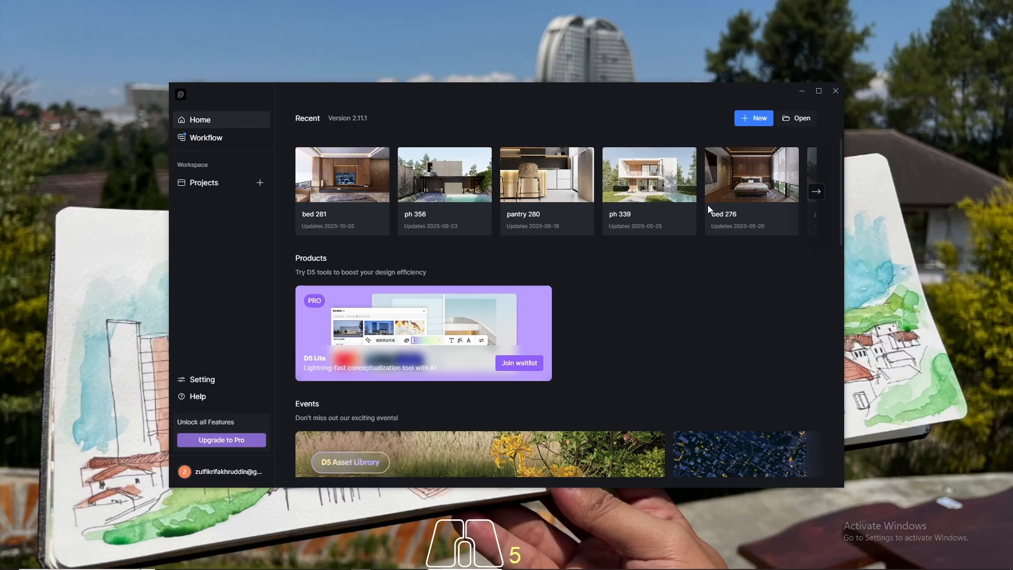
{"action": "left_click", "coordinate": [810, 120]}
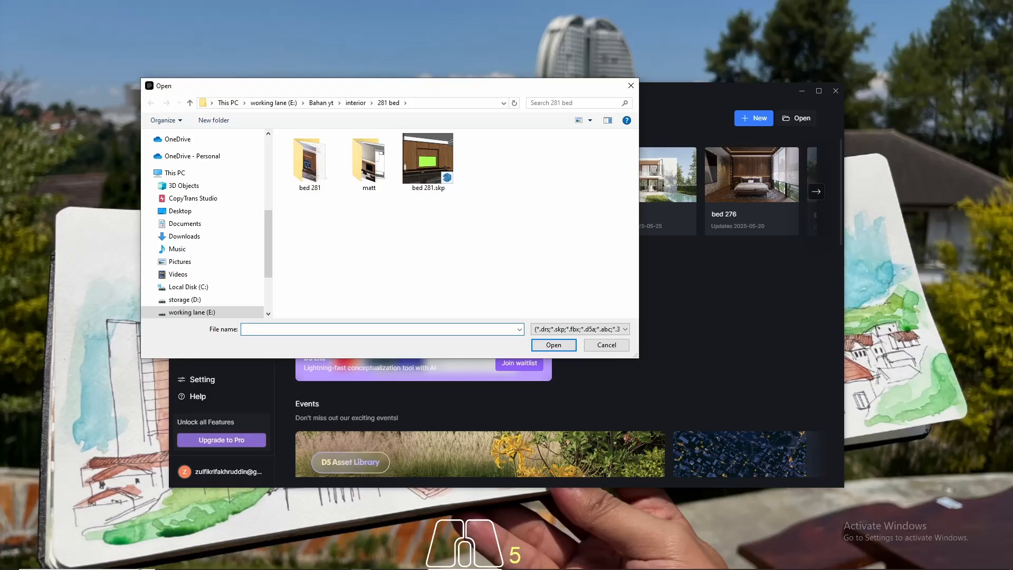
{"action": "left_click_drag", "start_coordinate": [0, 317], "coordinate": [365, 317]}
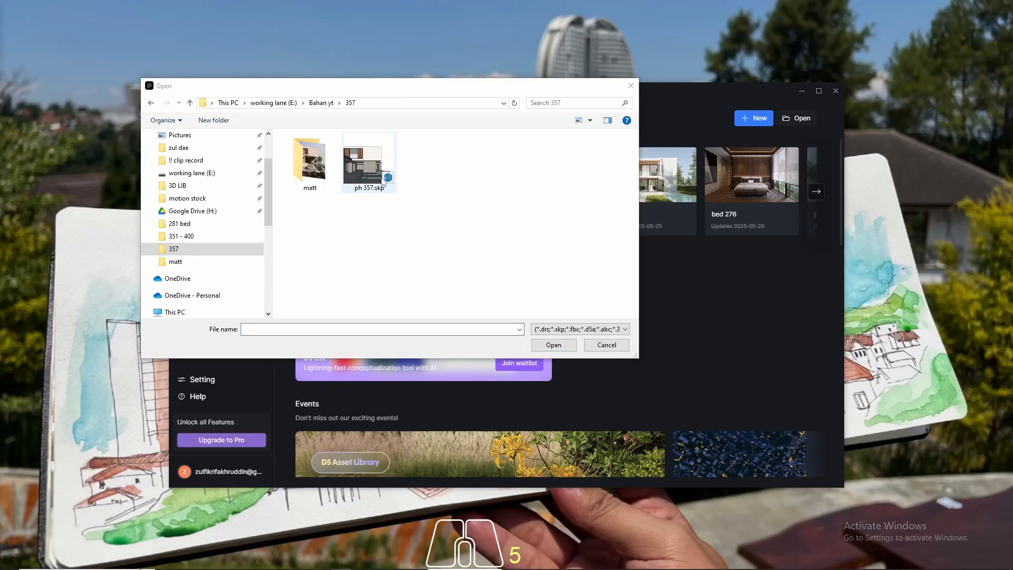
{"action": "double_click", "coordinate": [369, 167]}
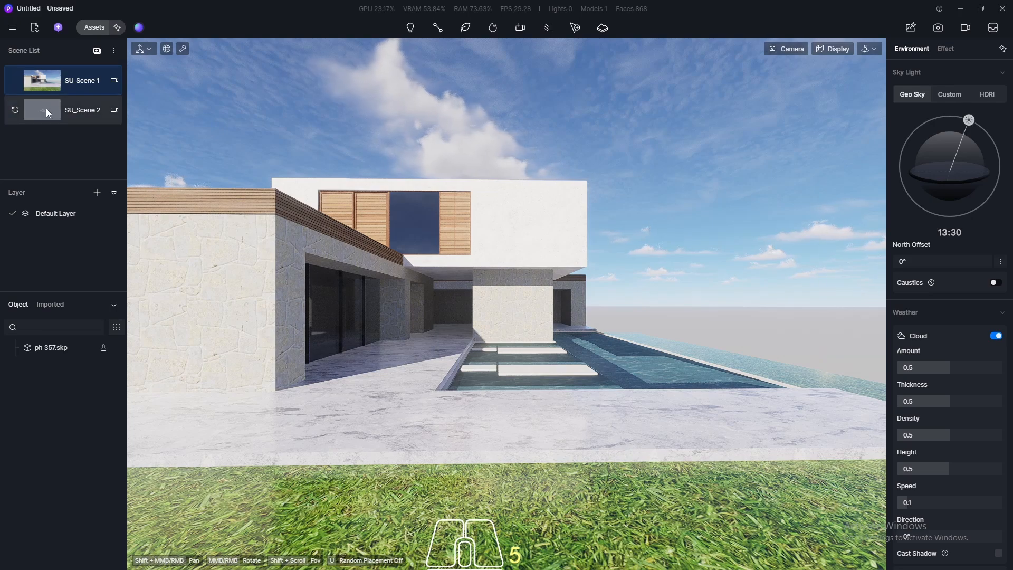
- Delete SU_Scene 2 from the scene list and save the project as ph 357
{"action": "right_click", "coordinate": [49, 109]}
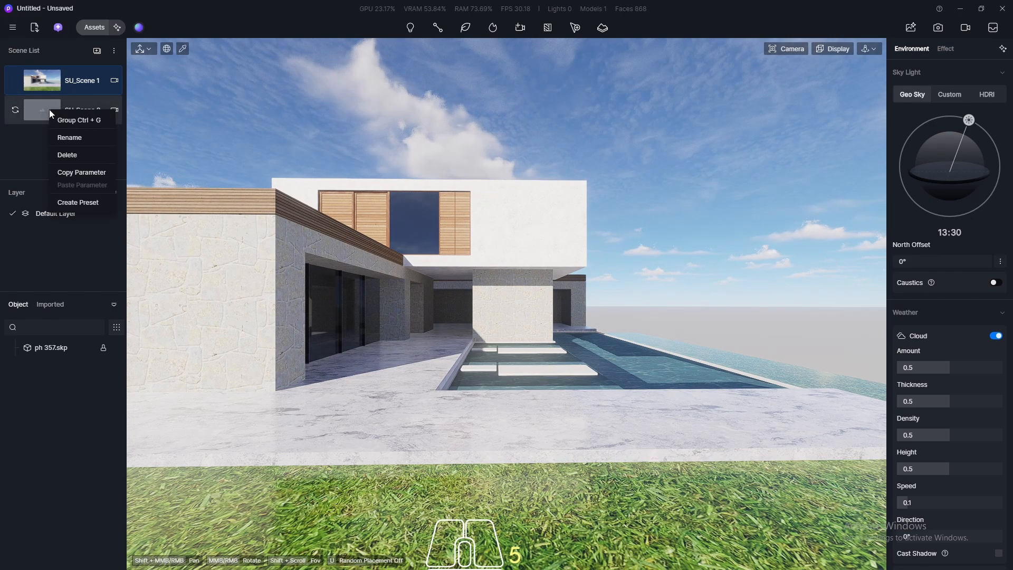
{"action": "left_click", "coordinate": [74, 156]}
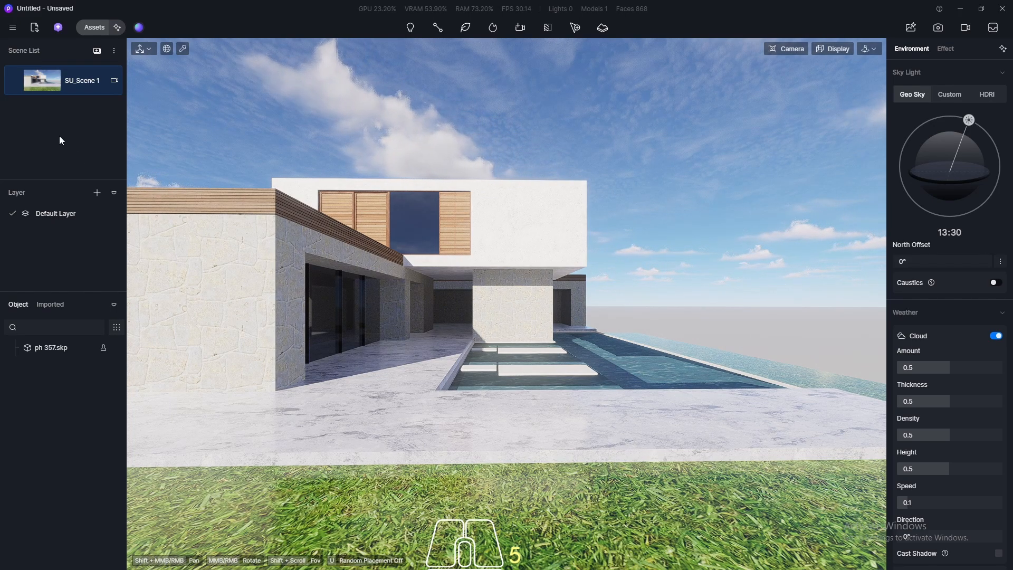
{"action": "left_click", "coordinate": [13, 27]}
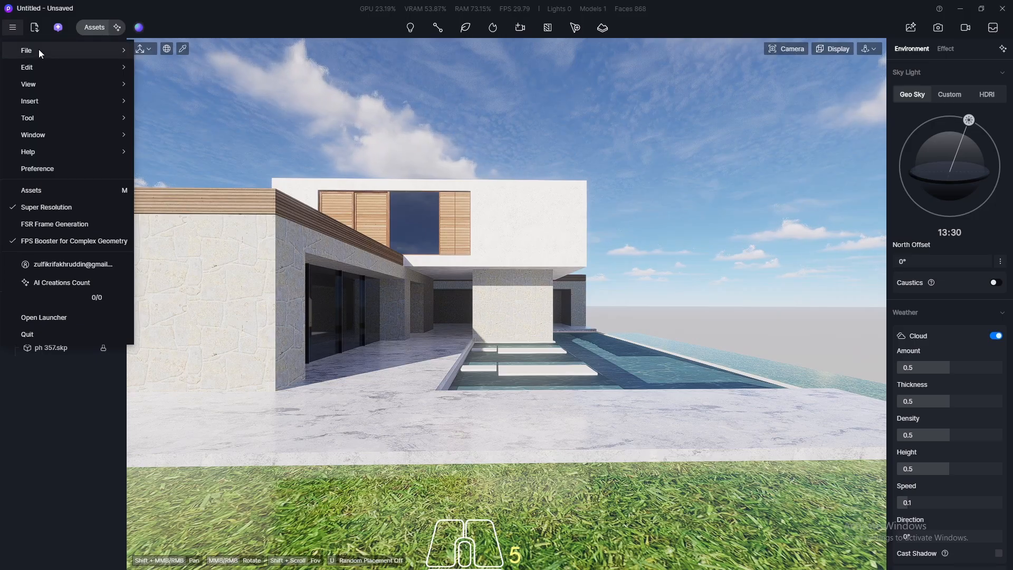
{"action": "mouse_move", "coordinate": [39, 49]}
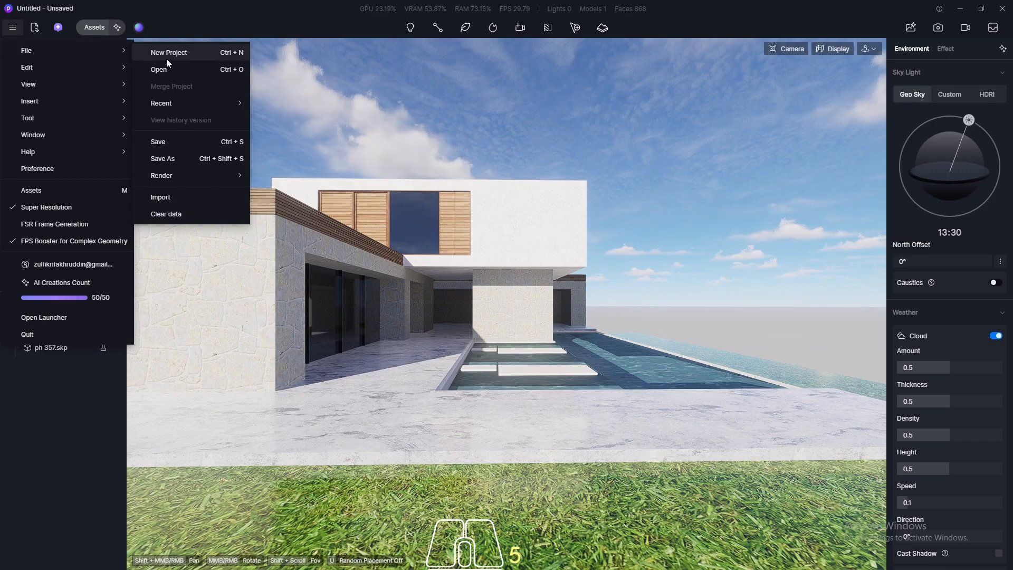
{"action": "left_click", "coordinate": [172, 144]}
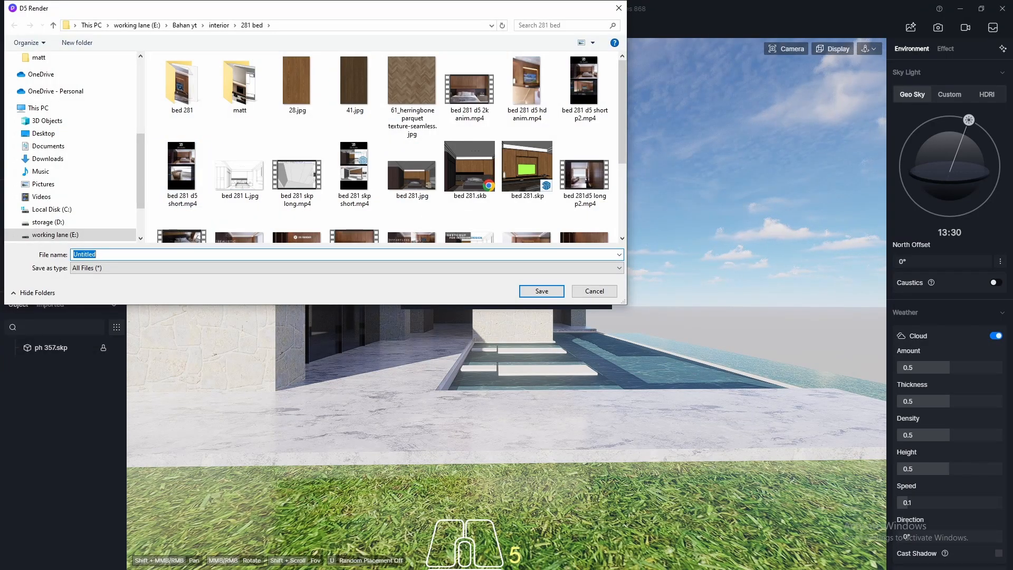
{"action": "scroll", "coordinate": [25, 135], "scroll_direction": "up", "scroll_amount": 3}
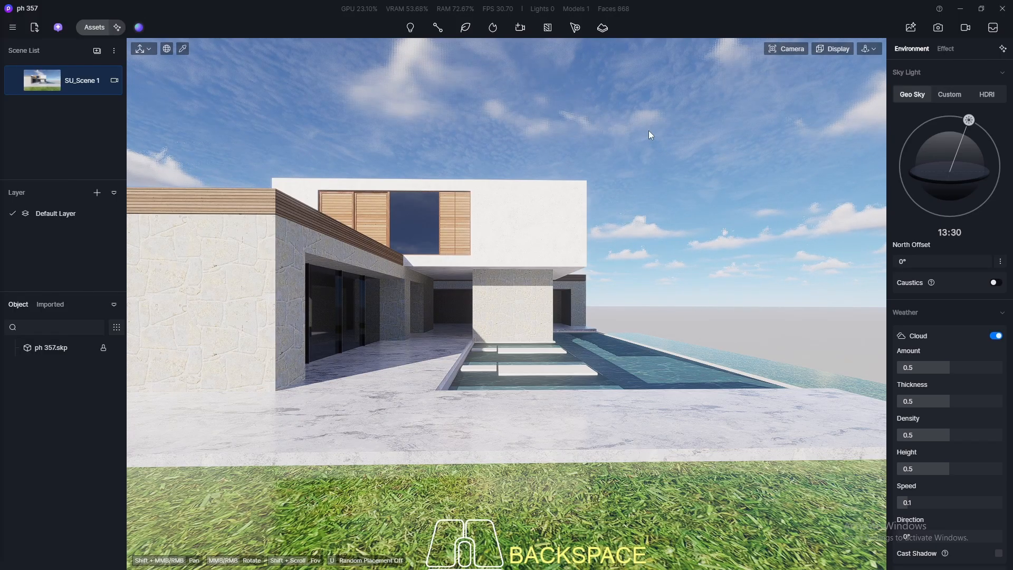
- Enter image render mode and move the camera forward onto the terrace using Fly navigation with a movement speed of 5
{"action": "left_click", "coordinate": [938, 30]}
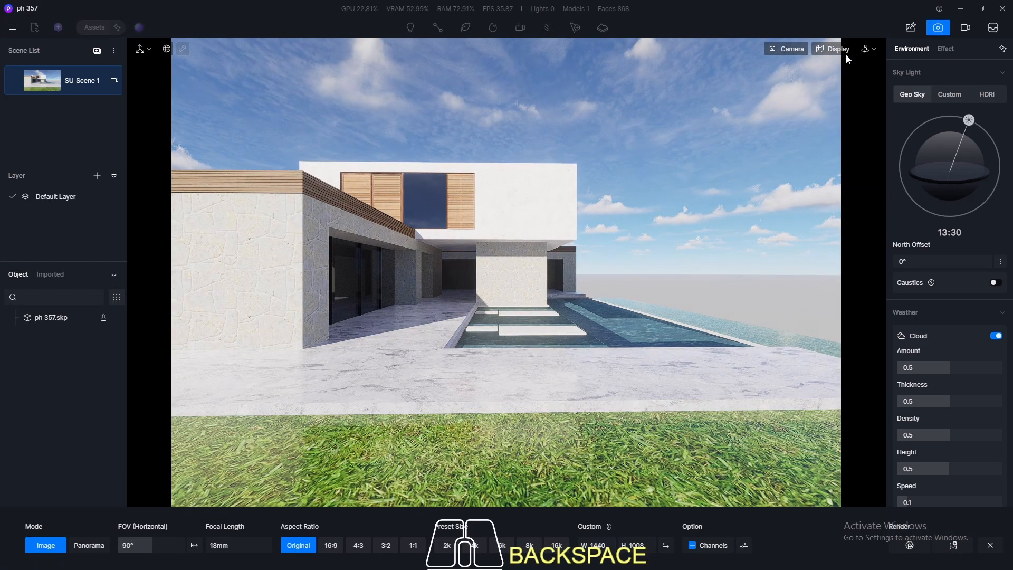
{"action": "left_click", "coordinate": [869, 49]}
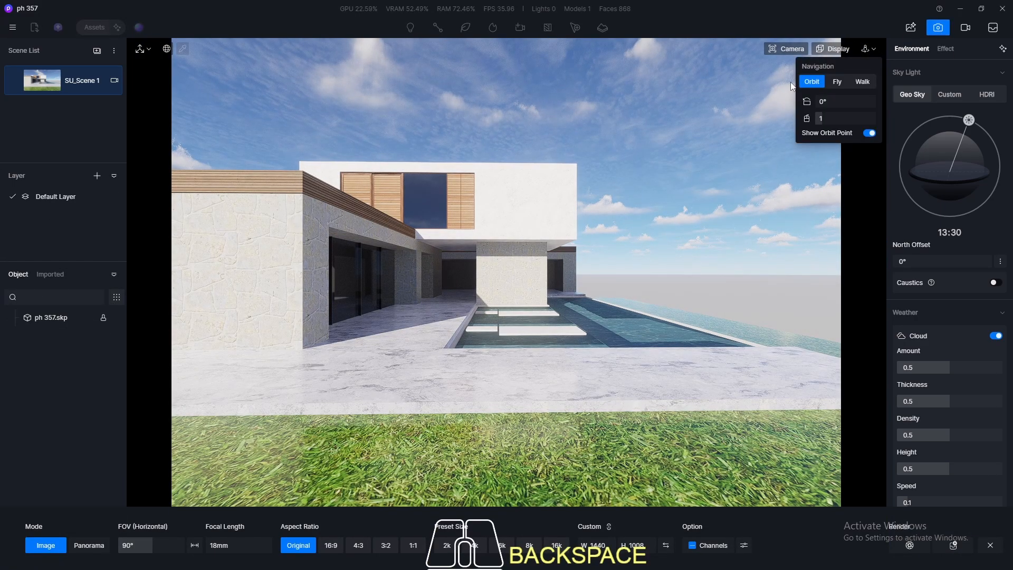
{"action": "left_click", "coordinate": [837, 82]}
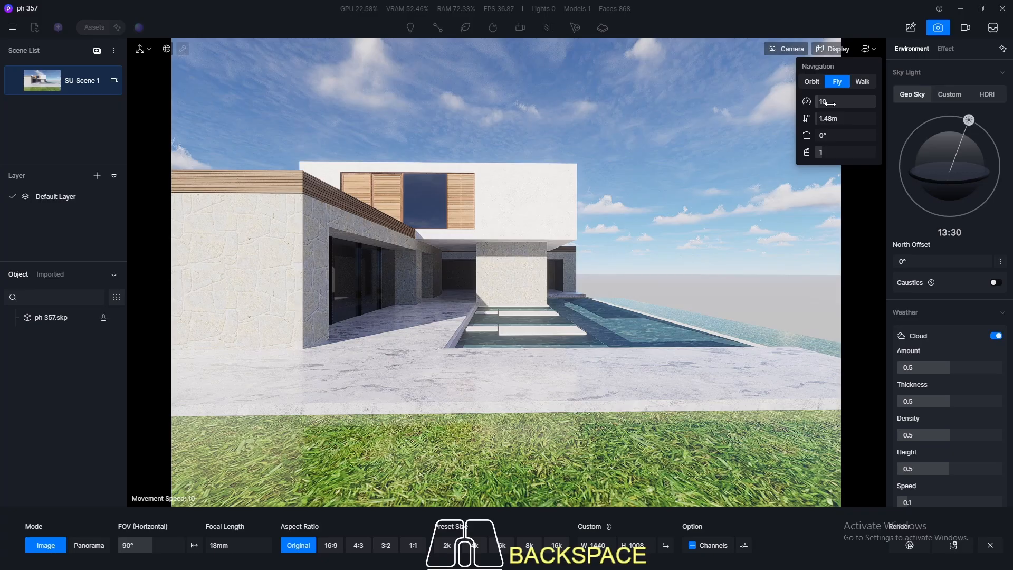
{"action": "left_click", "coordinate": [829, 103]}
{"action": "type", "text": "5"}
{"action": "key", "text": "Return"}
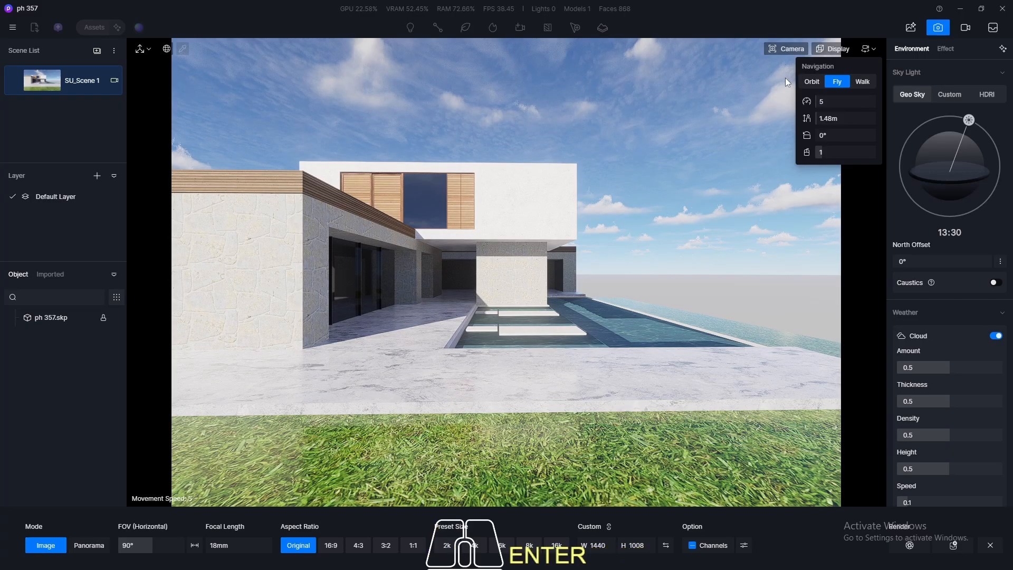
{"action": "key", "text": "w"}
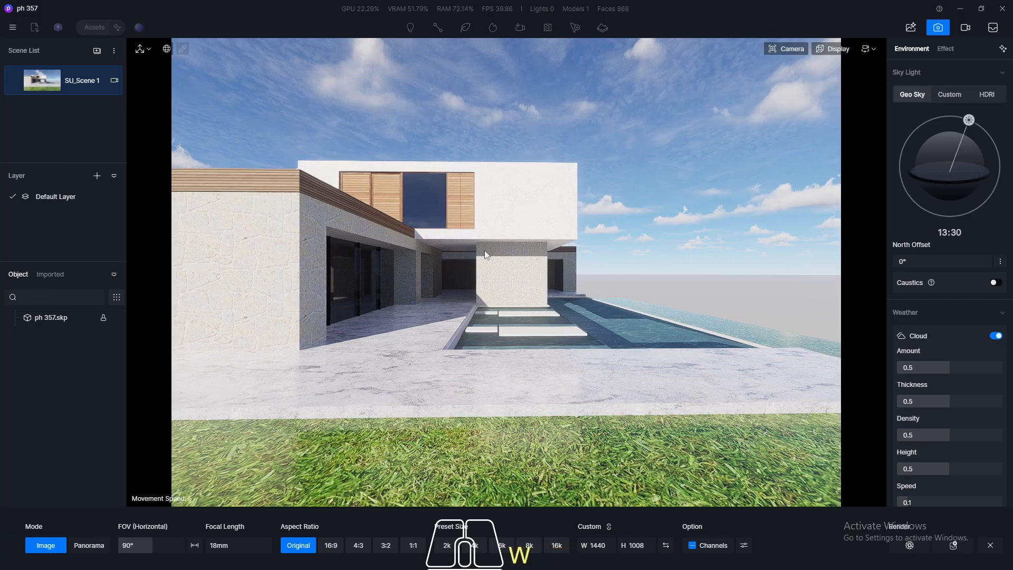
{"action": "key", "text": "w"}
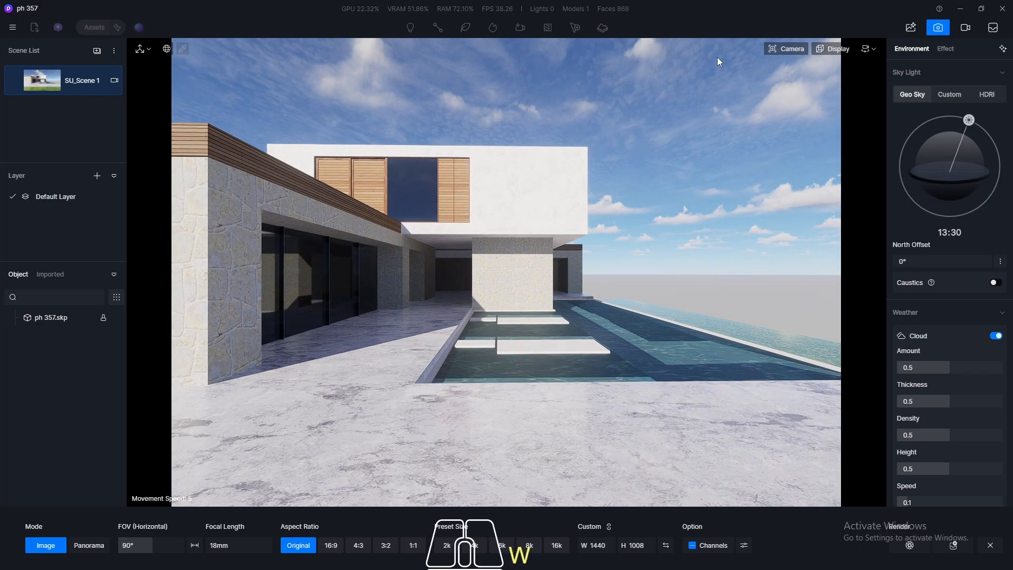
- Set the camera's field of view to 60° and reposition the camera to frame the terrace, stone walls and pool
{"action": "left_click", "coordinate": [792, 49]}
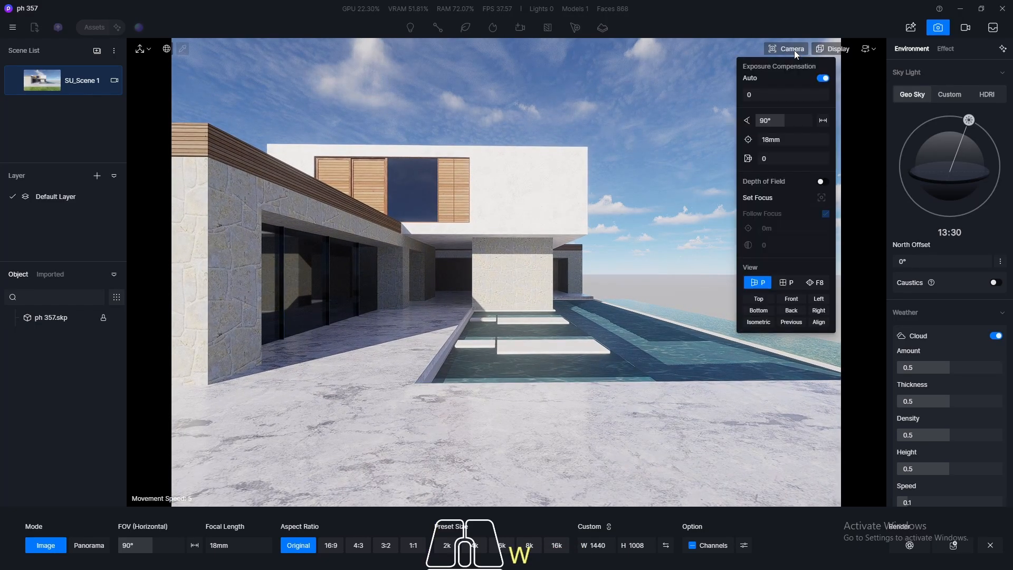
{"action": "left_click", "coordinate": [769, 121]}
{"action": "type", "text": "60"}
{"action": "key", "text": "Return"}
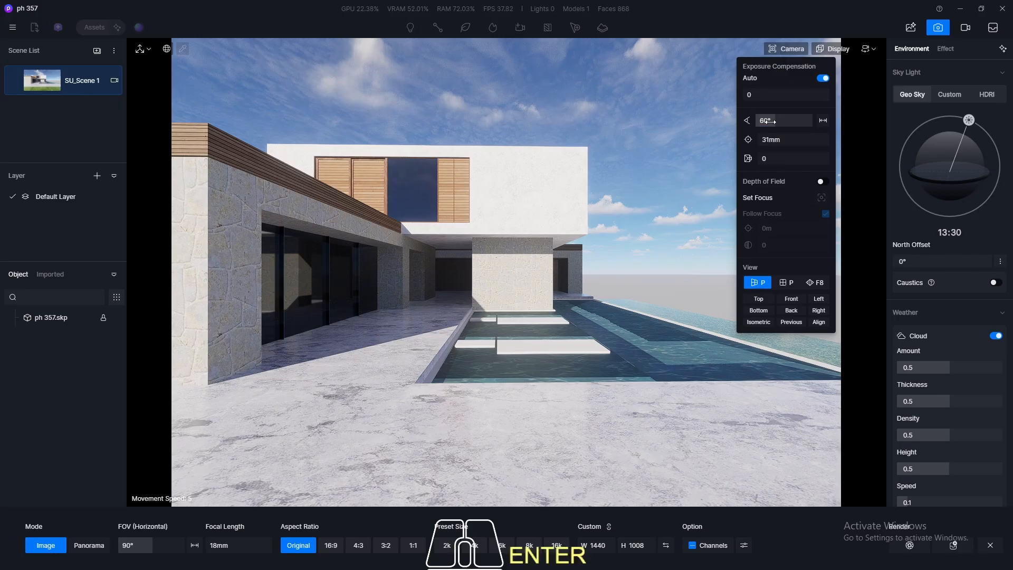
{"action": "left_click", "coordinate": [679, 11]}
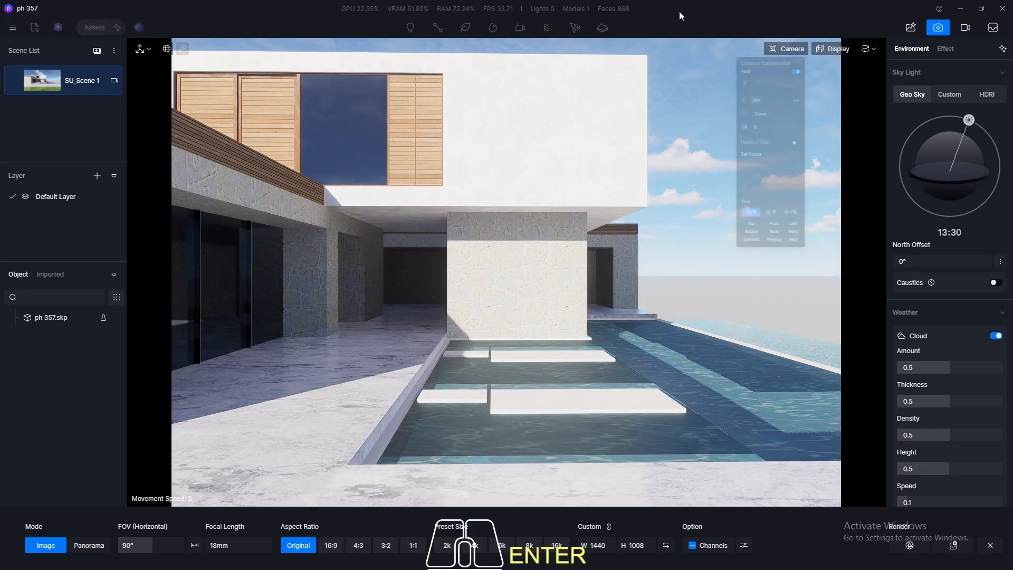
{"action": "key", "text": "a"}
{"action": "key", "text": "s"}
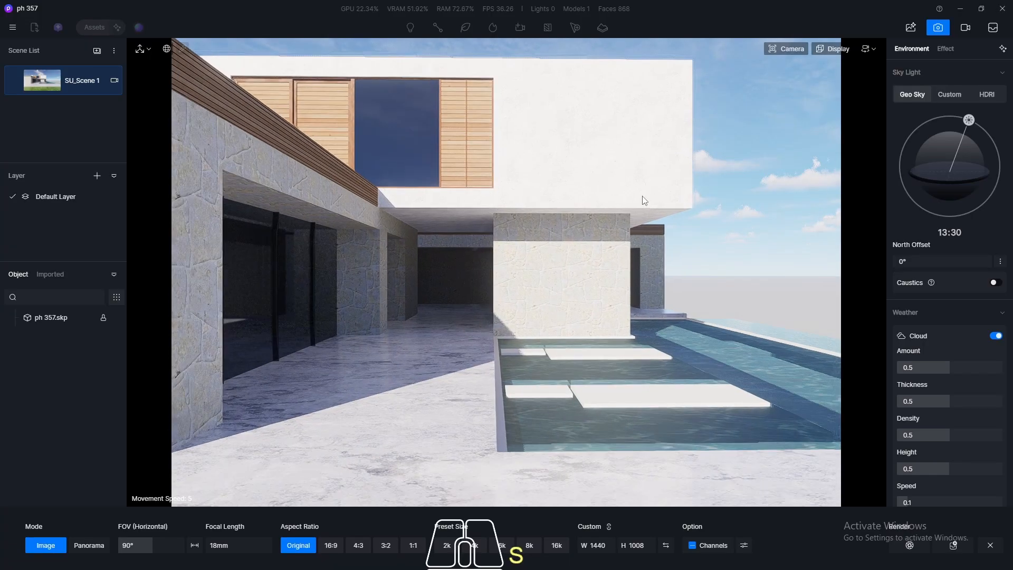
{"action": "key", "text": "w"}
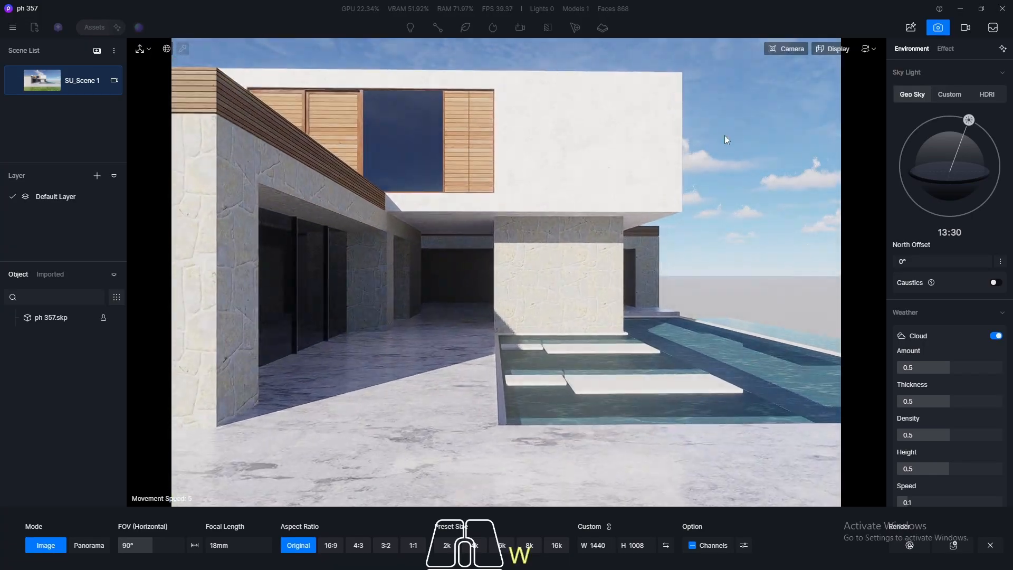
- Change navigation to Orbit and reframe the house lower in the view with more sky above it
{"action": "left_click", "coordinate": [865, 49]}
{"action": "left_click", "coordinate": [812, 81]}
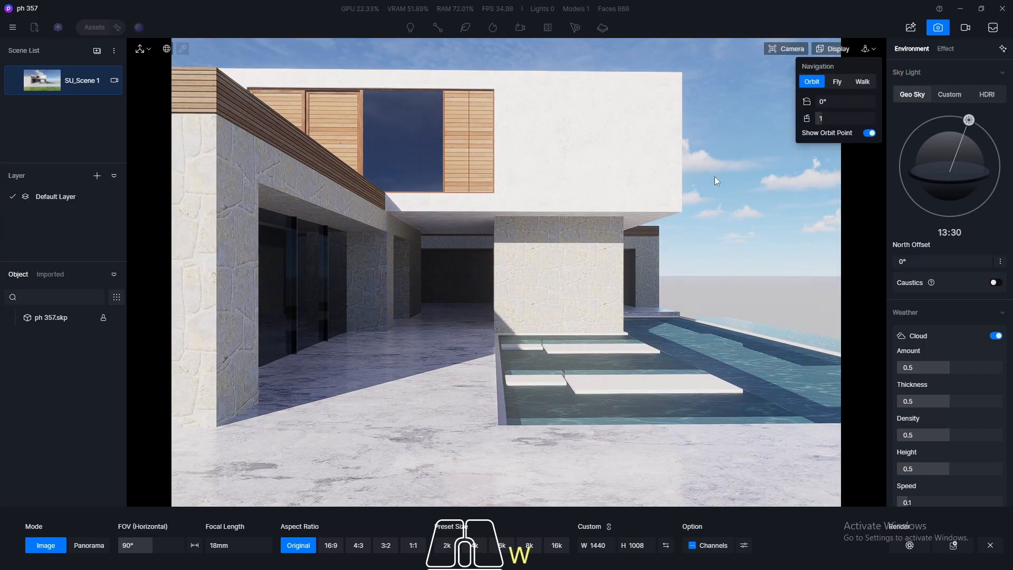
{"action": "scroll", "coordinate": [672, 233], "scroll_direction": "up", "scroll_amount": 3}
{"action": "middle_click_drag", "start_coordinate": [672, 233], "coordinate": [679, 267]}
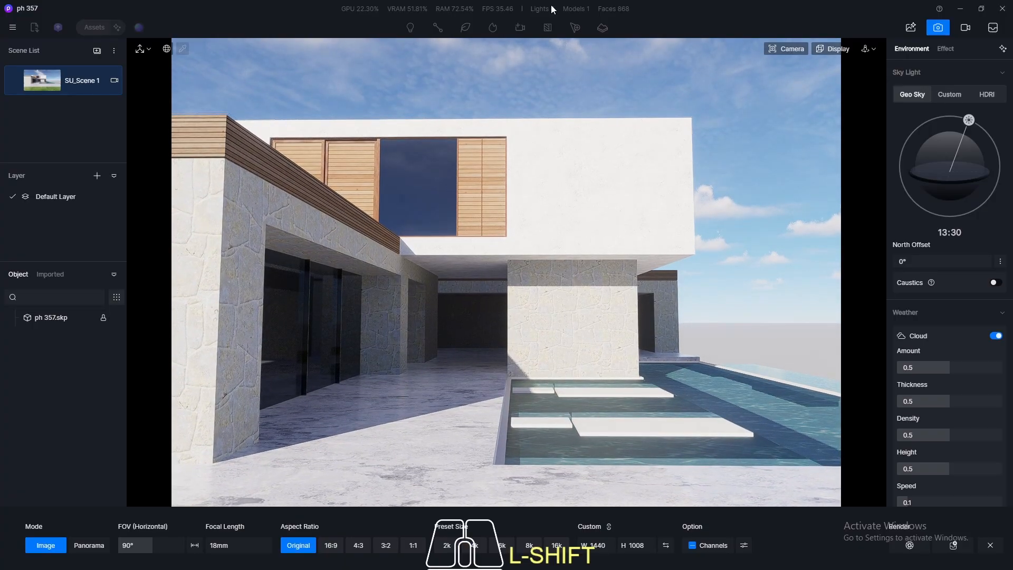
- Turn on two-point perspective for the camera and set its field of view to 75°
{"action": "left_click", "coordinate": [772, 49]}
{"action": "left_click", "coordinate": [814, 282]}
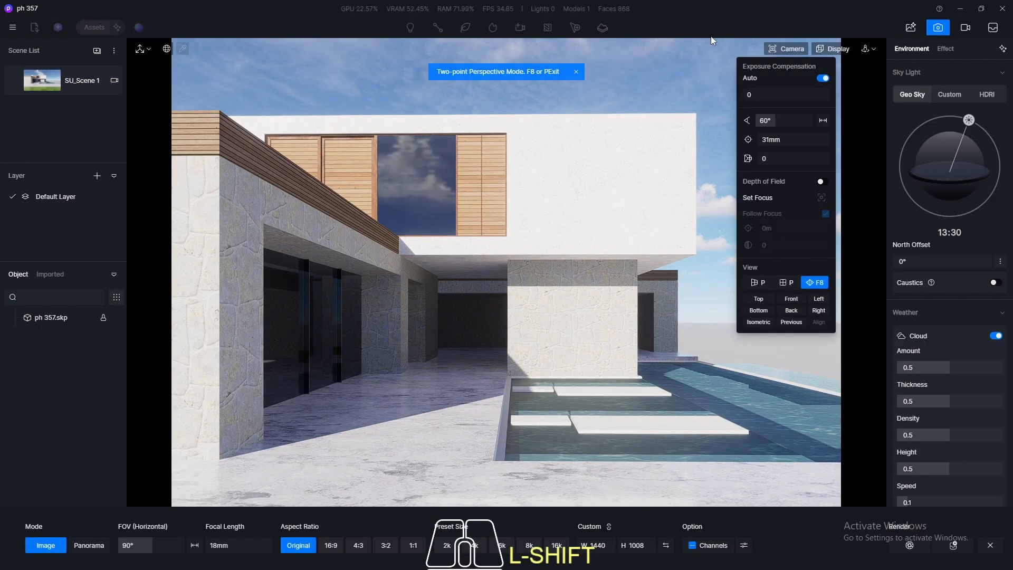
{"action": "left_click", "coordinate": [792, 119]}
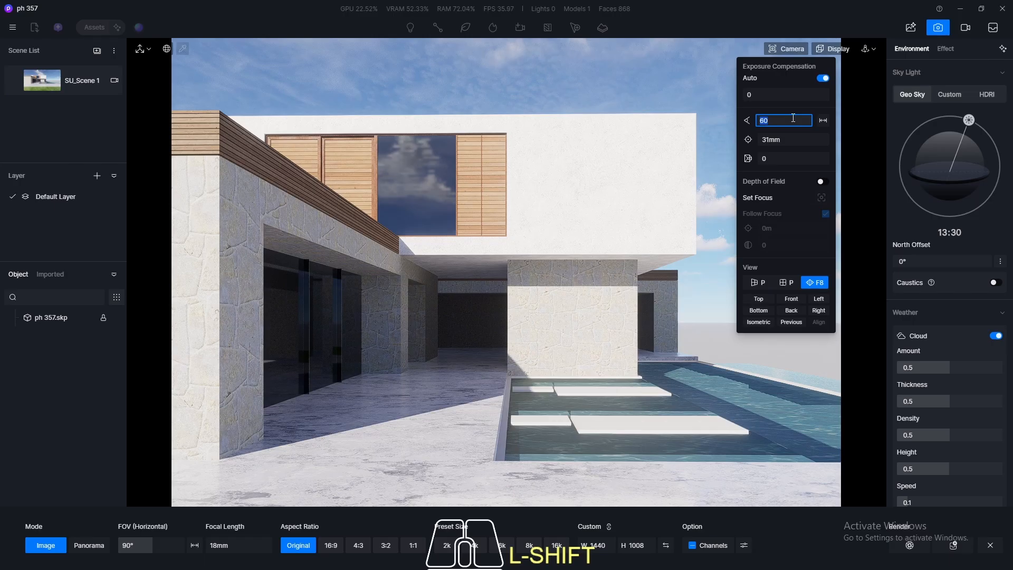
{"action": "type", "text": "75"}
{"action": "key", "text": "Return"}
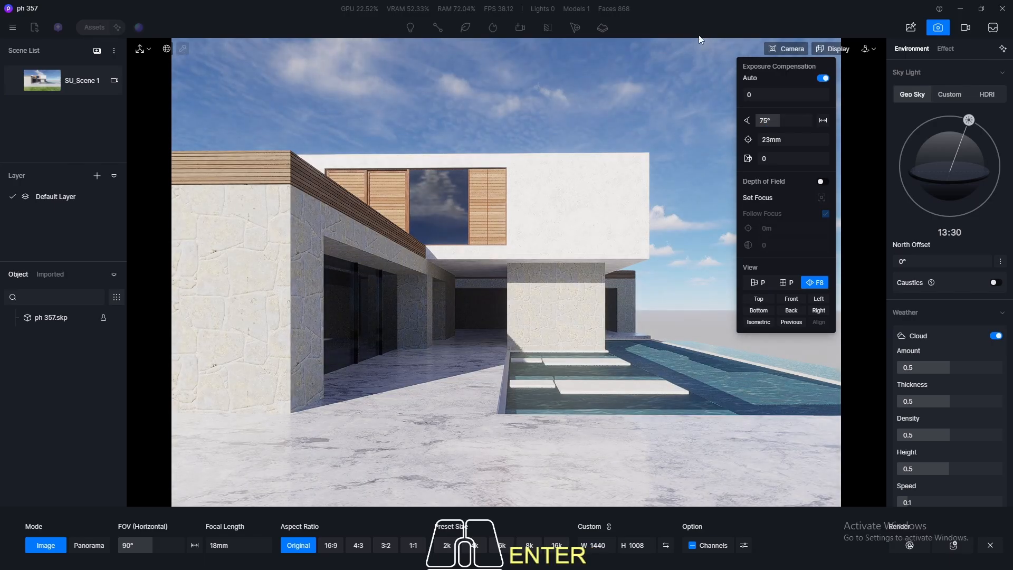
{"action": "key", "text": "w"}
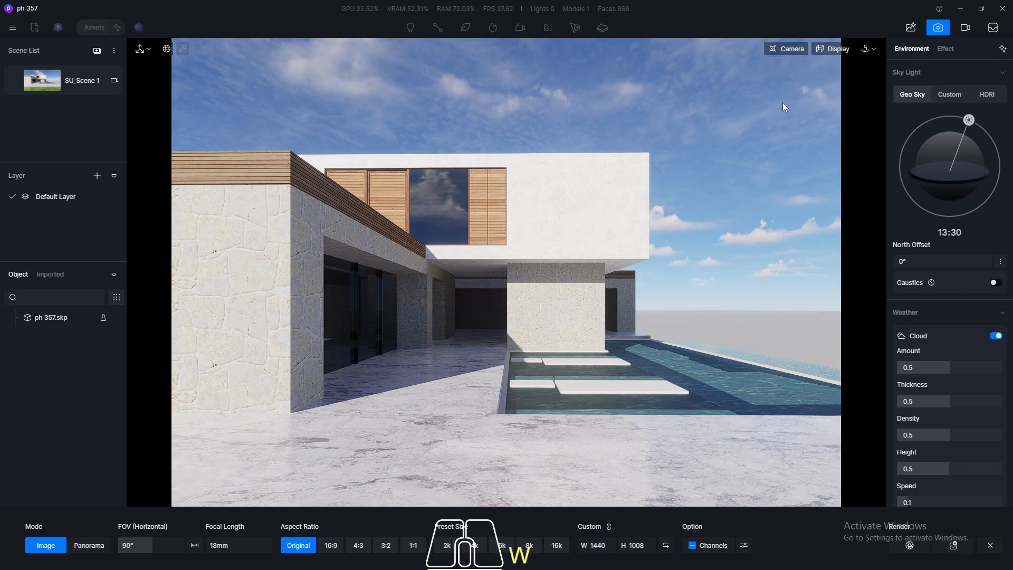
- Change navigation back to Fly and raise the camera to a height of 1.54 m
{"action": "mouse_move", "coordinate": [865, 50]}
{"action": "left_click", "coordinate": [837, 81]}
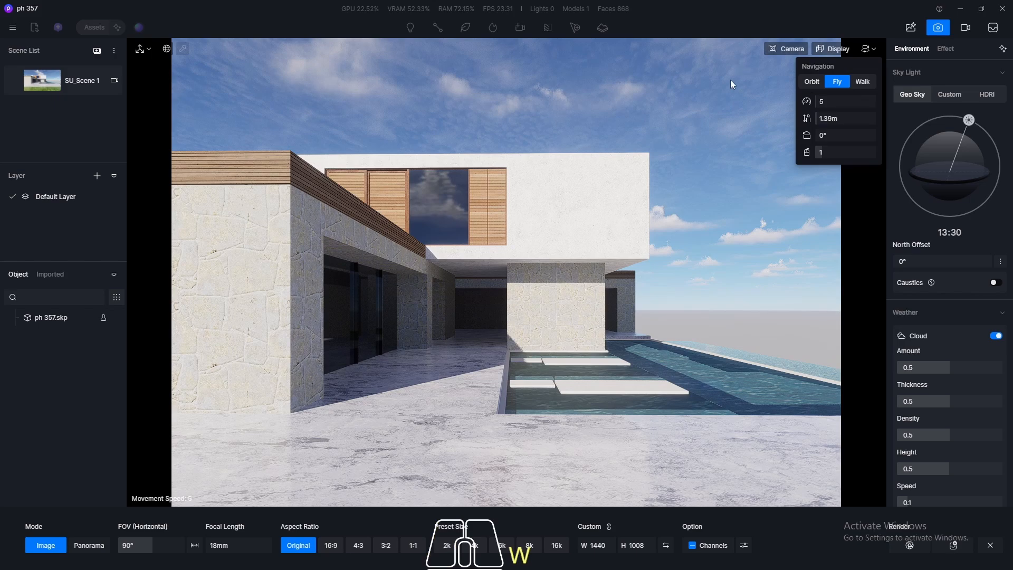
{"action": "key", "text": "q"}
{"action": "key", "text": "e"}
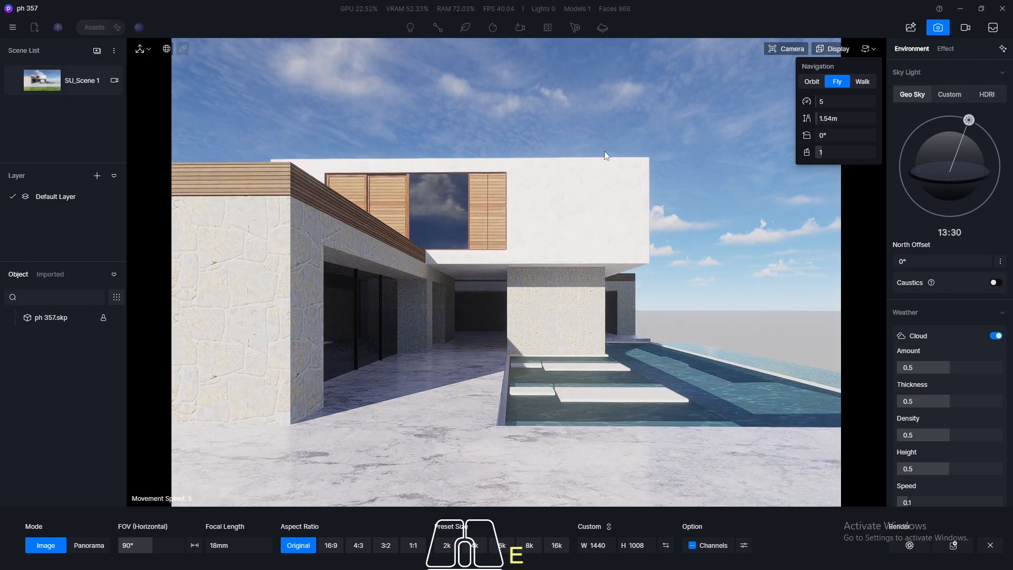
- Set the camera height to 1.71 m, and use Orbit navigation to reframe the house lower with more sky above it
{"action": "key", "text": "q"}
{"action": "left_click", "coordinate": [873, 50]}
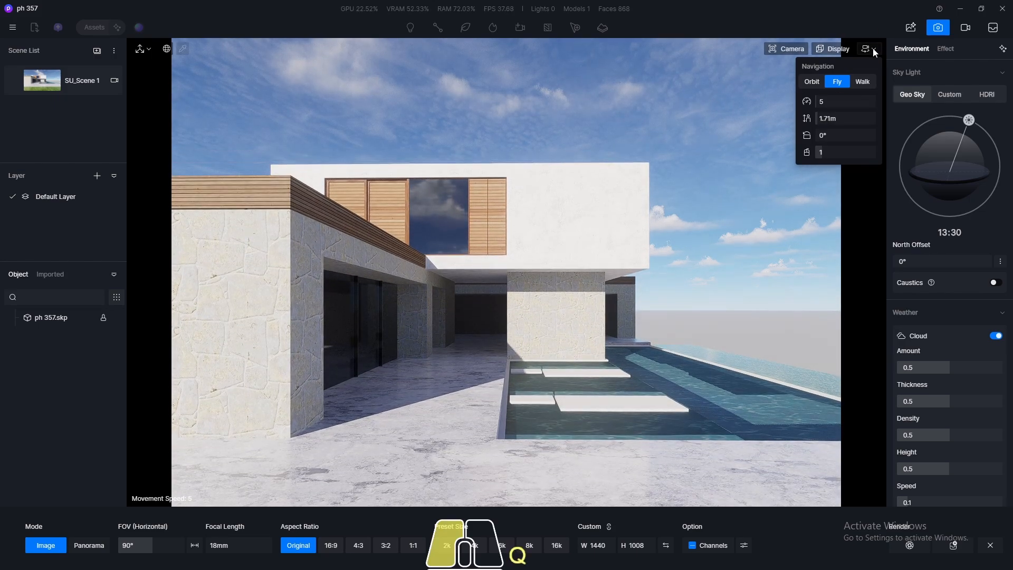
{"action": "left_click", "coordinate": [868, 51]}
{"action": "left_click", "coordinate": [817, 83]}
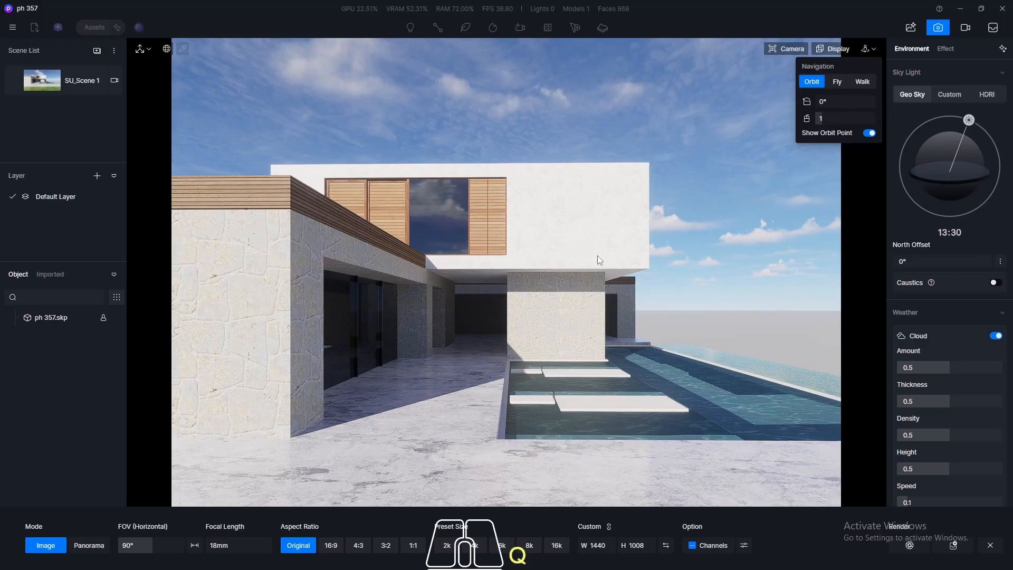
{"action": "middle_click_drag", "start_coordinate": [597, 258], "coordinate": [526, 343]}
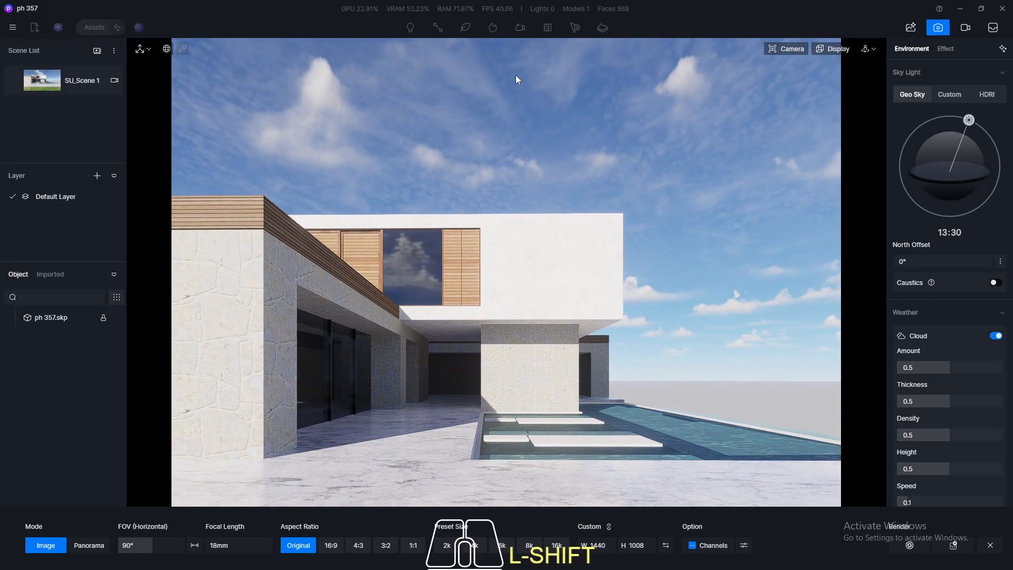
- Show the rule-of-thirds grid and shift the view so the white upper volume's corner aligns with a grid intersection
{"action": "left_click", "coordinate": [830, 51]}
{"action": "left_click", "coordinate": [864, 82]}
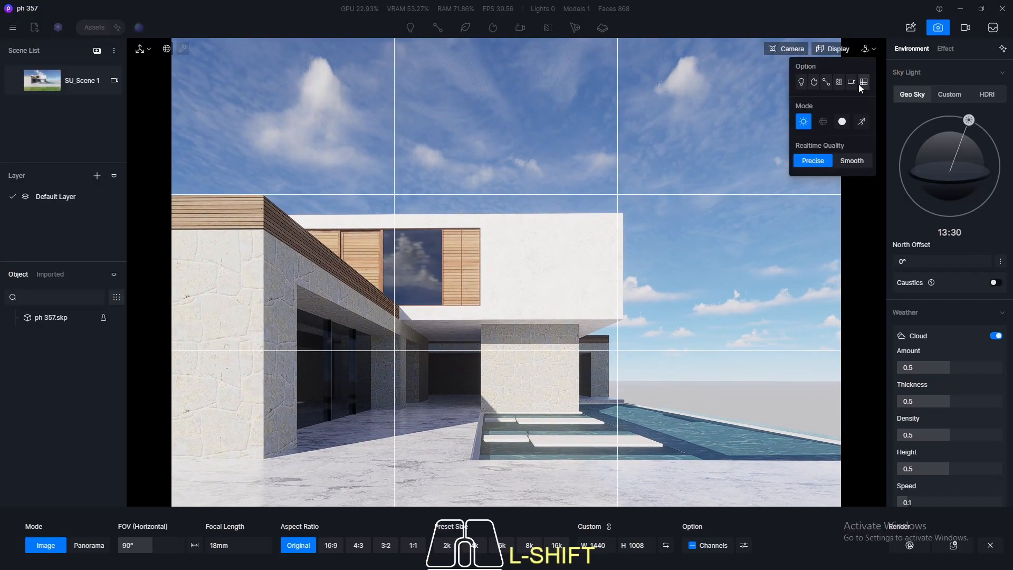
{"action": "middle_click_drag", "start_coordinate": [520, 250], "coordinate": [599, 229], "text": "shift"}
{"action": "middle_click_drag", "start_coordinate": [599, 230], "coordinate": [578, 228], "text": "shift"}
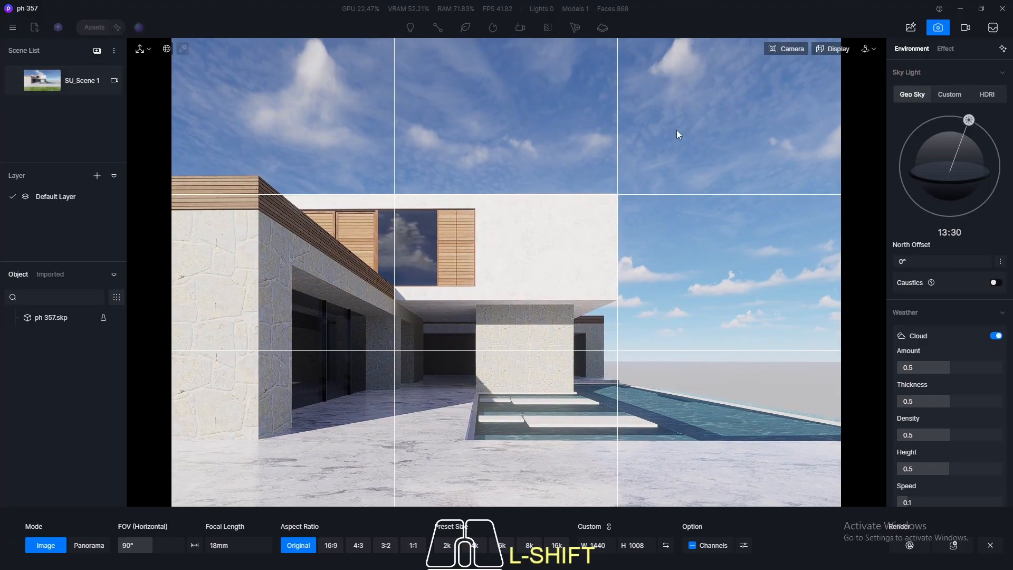
- Set the render aspect ratio to 16:9 and update SU_Scene 1 with the current camera view
{"action": "left_click", "coordinate": [331, 546]}
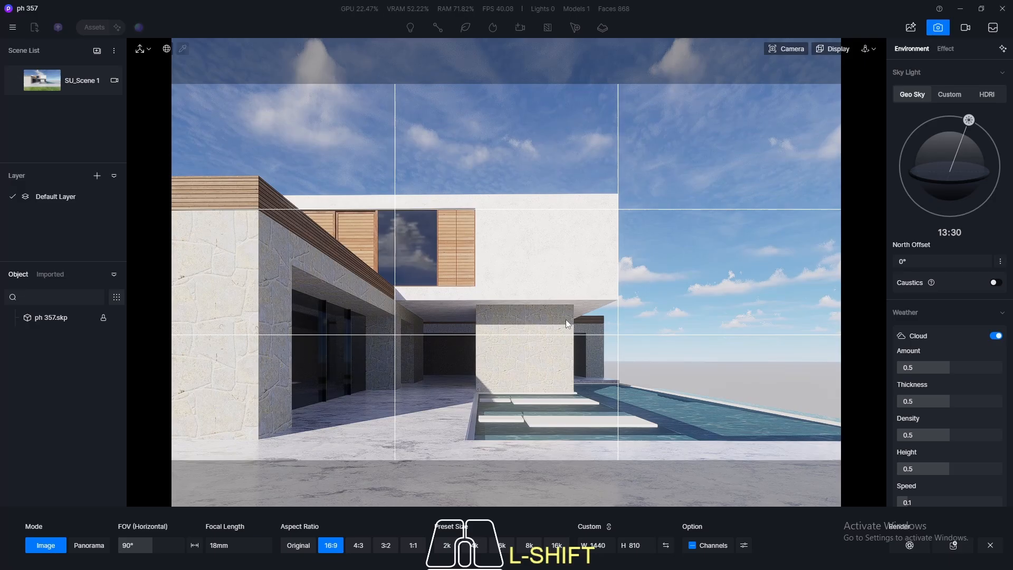
{"action": "middle_click_drag", "start_coordinate": [565, 324], "coordinate": [565, 318], "text": "shift"}
{"action": "left_click", "coordinate": [14, 82]}
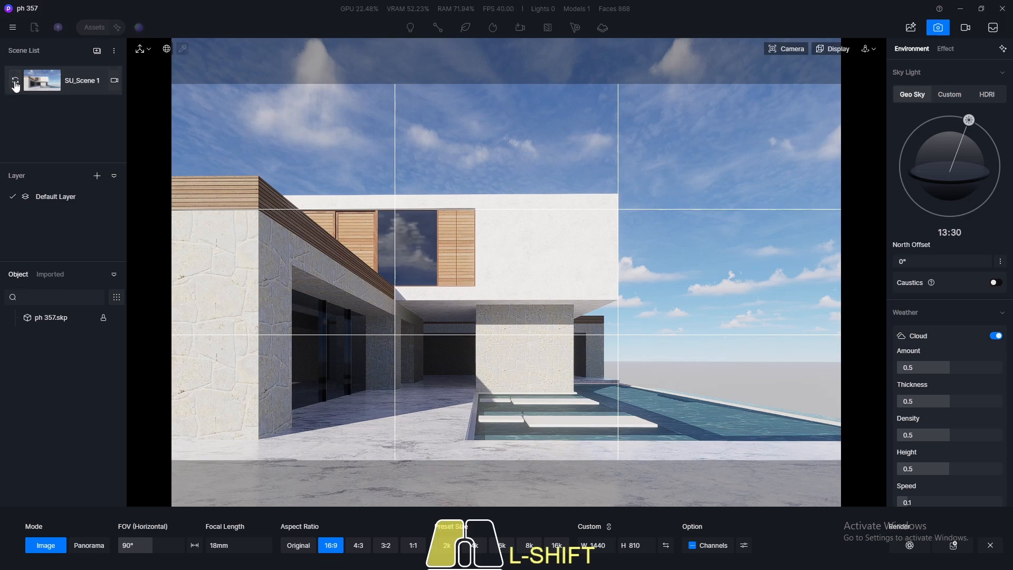
- Save the project under its existing file name
{"action": "left_click", "coordinate": [13, 27]}
{"action": "mouse_move", "coordinate": [36, 57]}
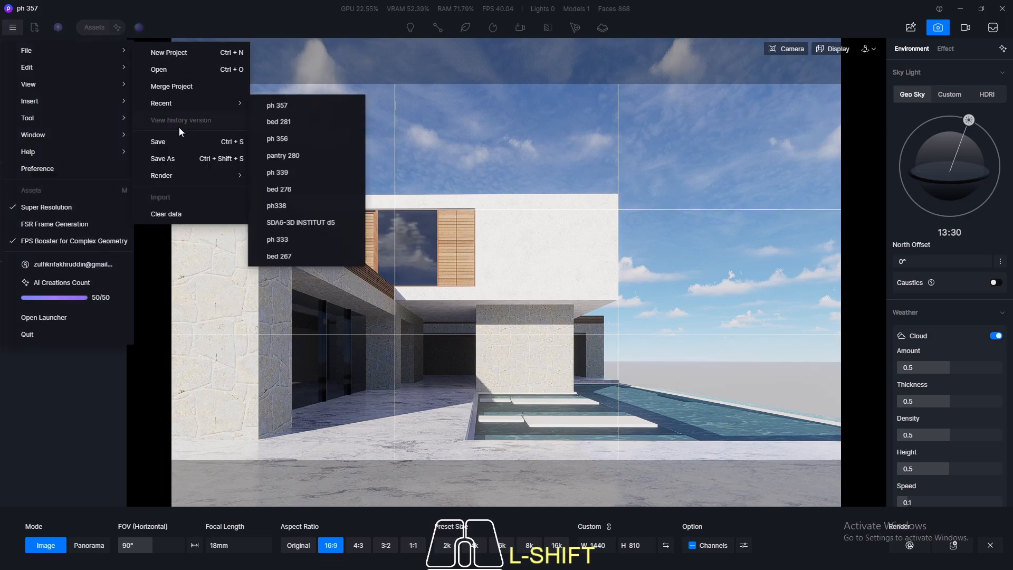
{"action": "left_click", "coordinate": [166, 136]}
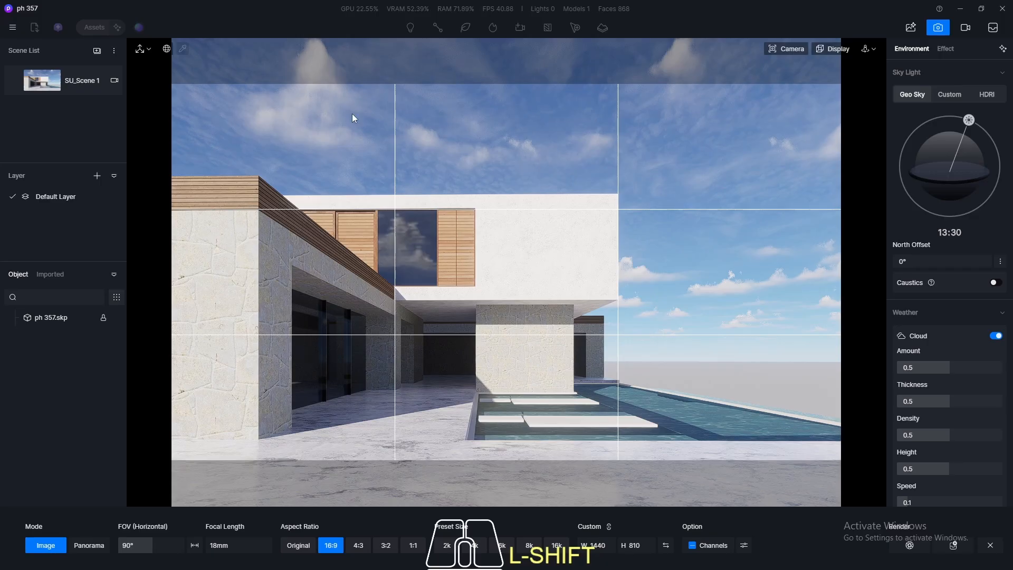
- Leave the image render mode and hide the rule-of-thirds grid from the viewport
{"action": "left_click", "coordinate": [937, 27]}
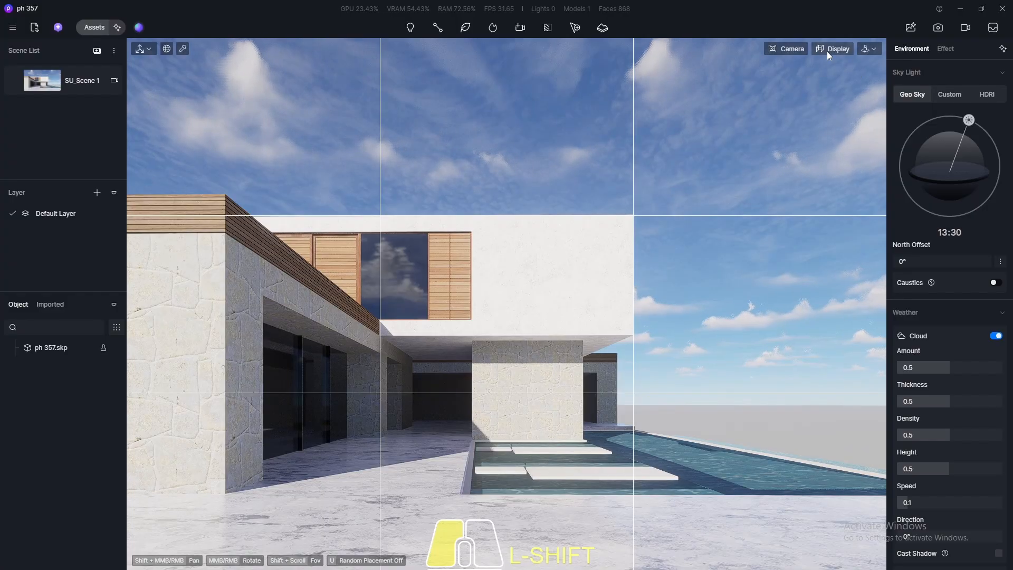
{"action": "left_click", "coordinate": [868, 48]}
{"action": "left_click", "coordinate": [864, 82]}
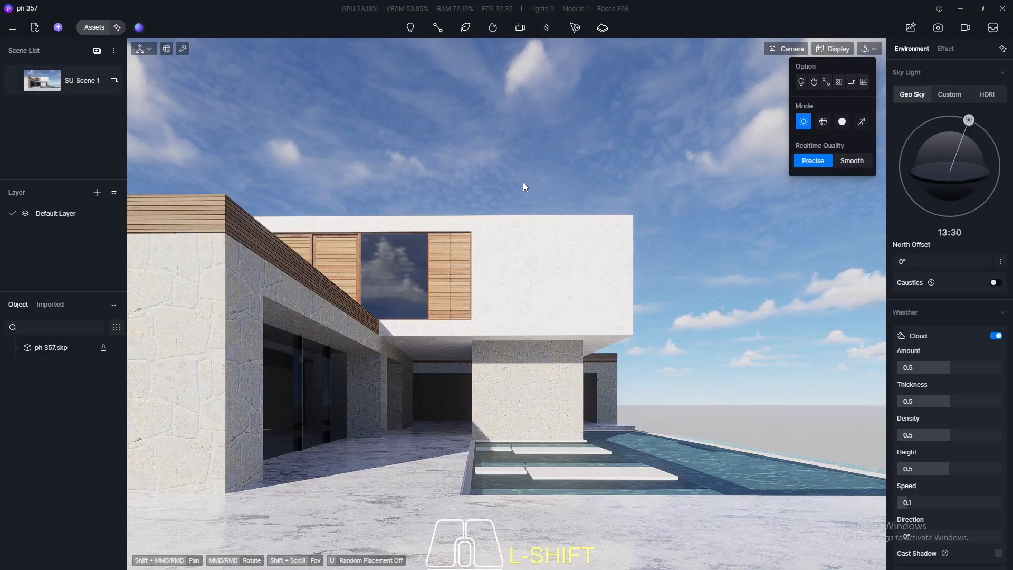
- Move in on the stone wall, open the online material library and look through its categories, including Stone
{"action": "left_click", "coordinate": [869, 53]}
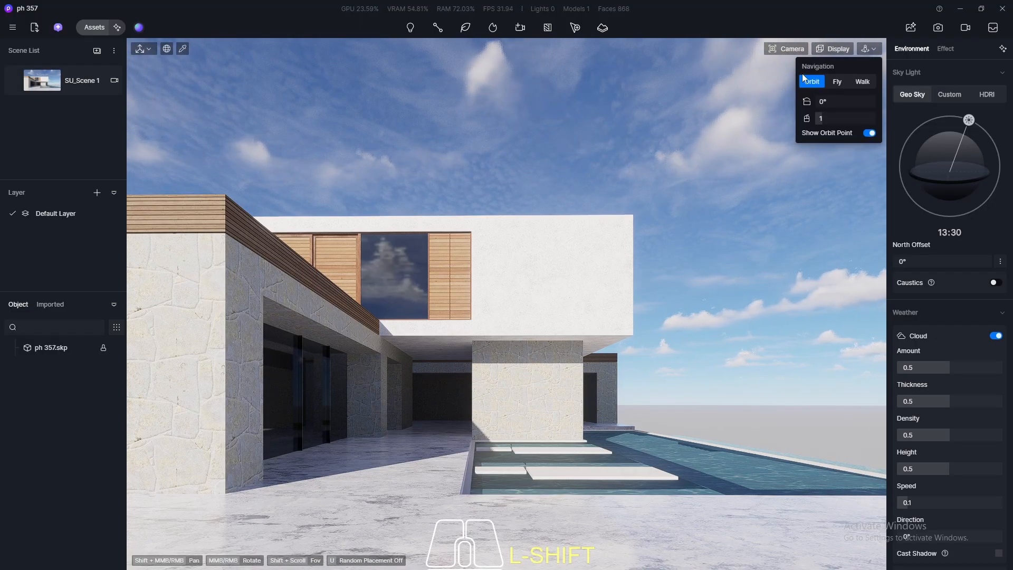
{"action": "middle_click_drag", "start_coordinate": [574, 353], "coordinate": [251, 371]}
{"action": "scroll", "coordinate": [248, 372], "scroll_direction": "up", "scroll_amount": 5}
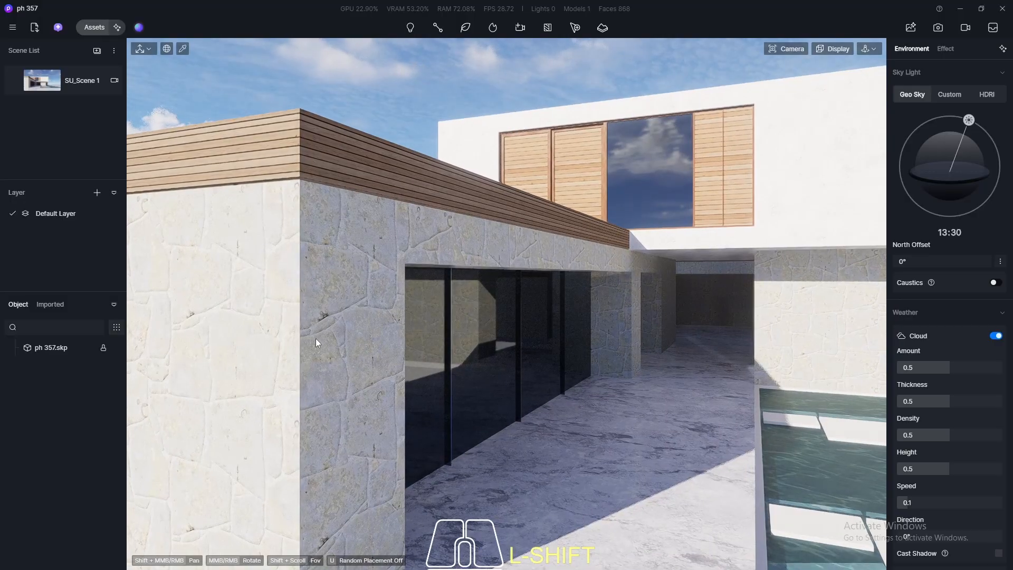
{"action": "left_click", "coordinate": [90, 30]}
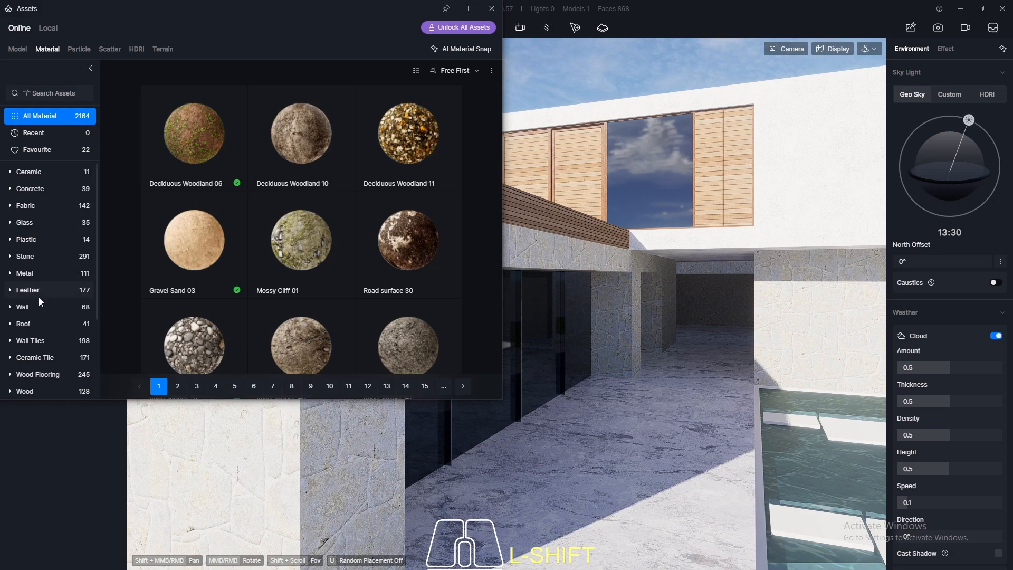
{"action": "scroll", "coordinate": [39, 296], "scroll_direction": "down", "scroll_amount": 5}
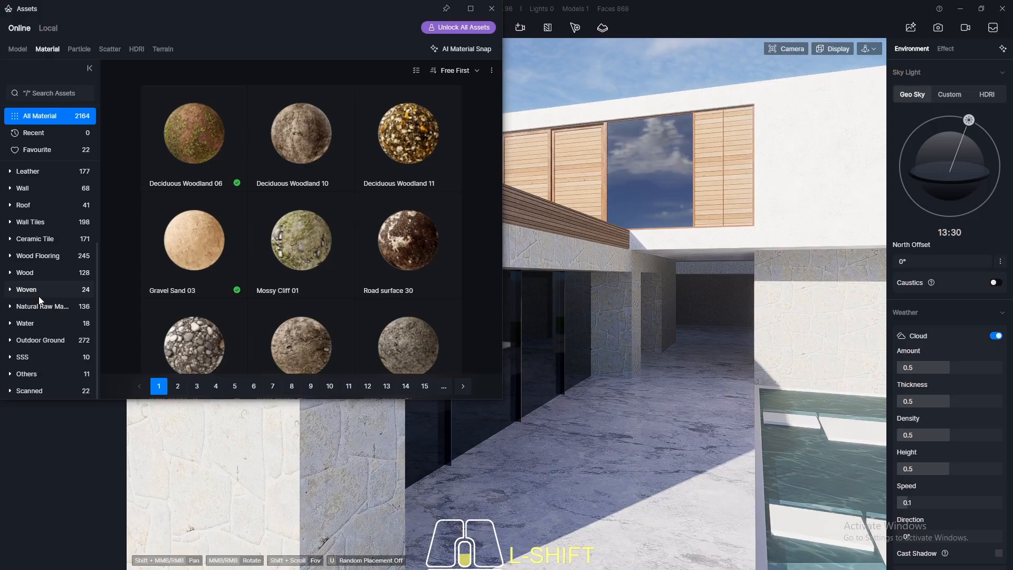
{"action": "scroll", "coordinate": [39, 299], "scroll_direction": "up", "scroll_amount": 5}
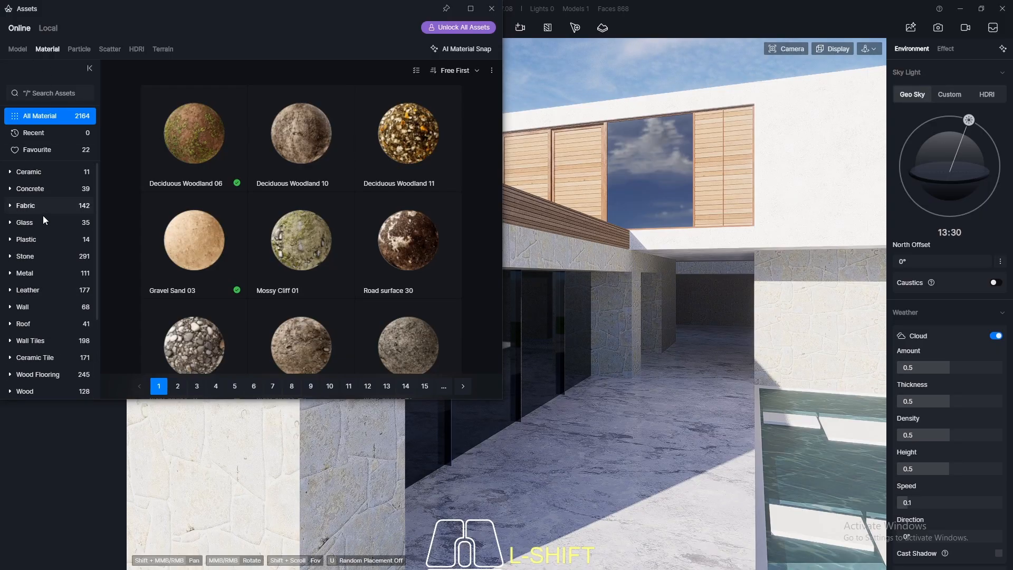
{"action": "left_click", "coordinate": [30, 256]}
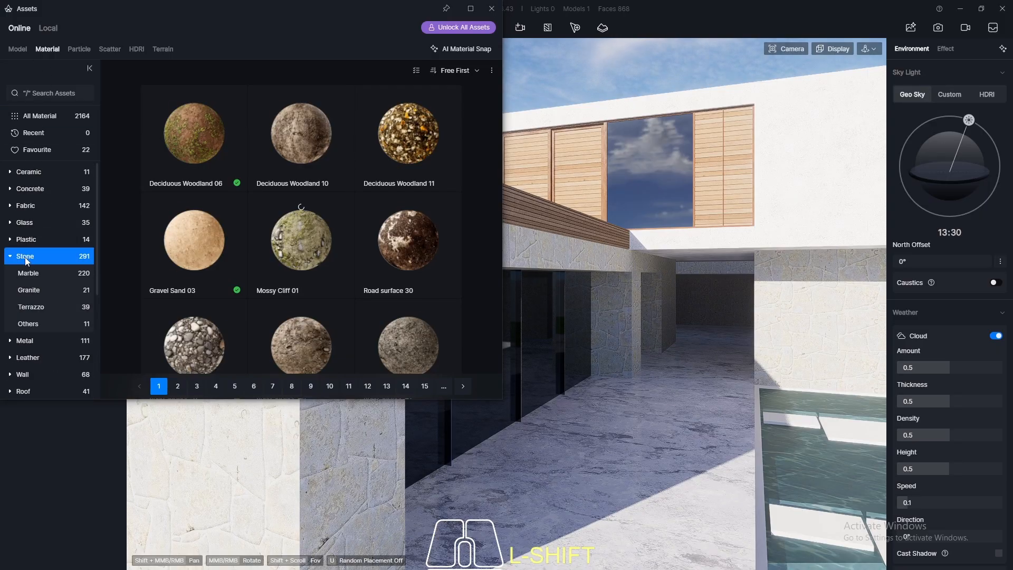
{"action": "scroll", "coordinate": [49, 288], "scroll_direction": "down", "scroll_amount": 5}
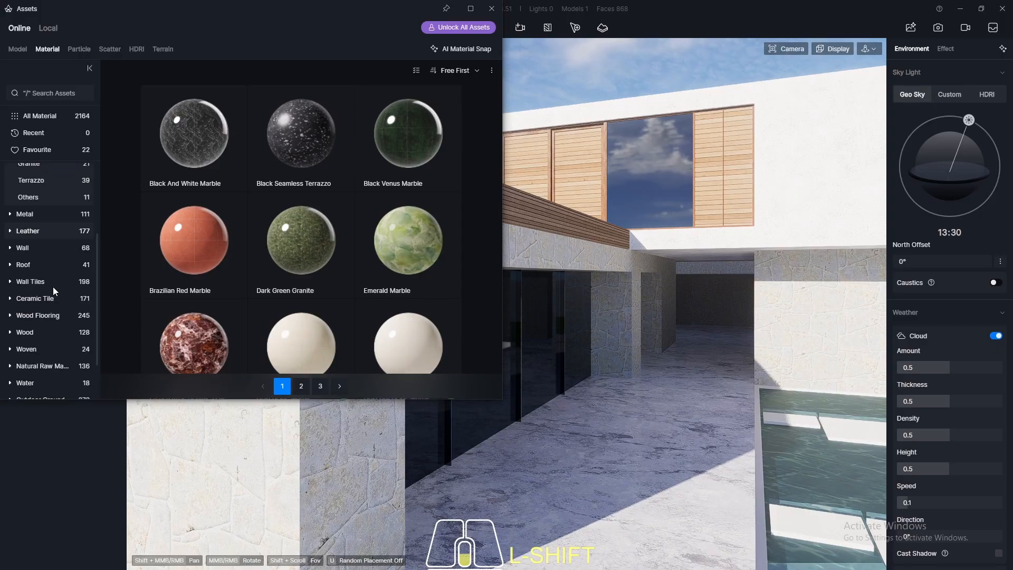
{"action": "scroll", "coordinate": [53, 288], "scroll_direction": "down", "scroll_amount": 3}
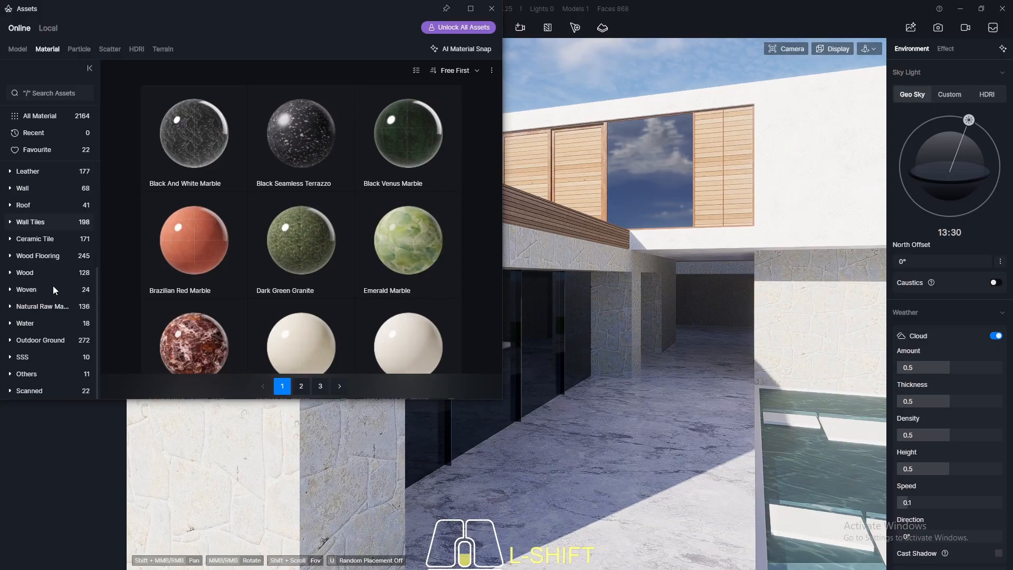
- Look through the Outdoor Ground materials for stone and paving textures, and check the other material categories
{"action": "left_click", "coordinate": [38, 340]}
{"action": "scroll", "coordinate": [300, 223], "scroll_direction": "down", "scroll_amount": 2}
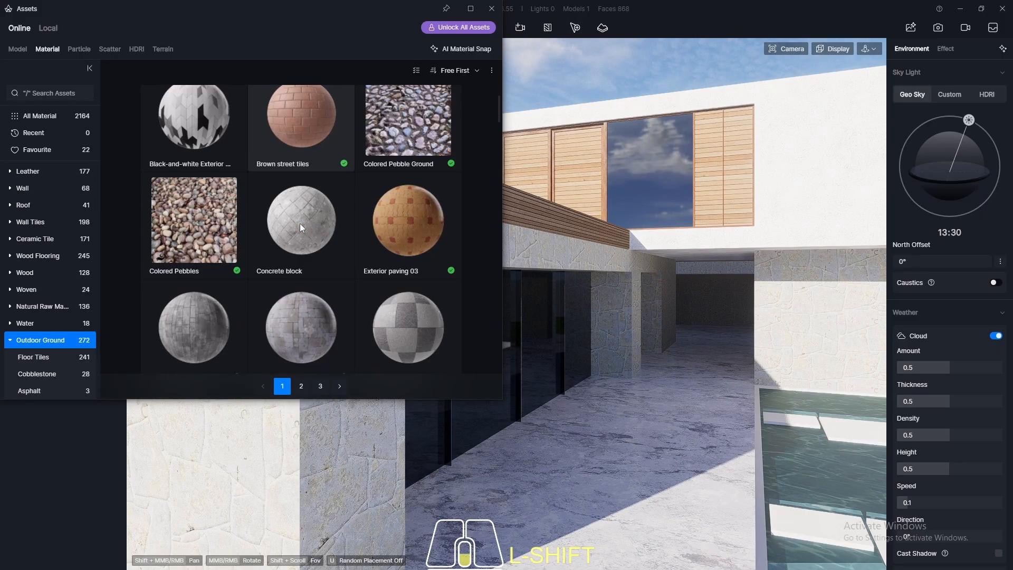
{"action": "scroll", "coordinate": [300, 227], "scroll_direction": "down", "scroll_amount": 10}
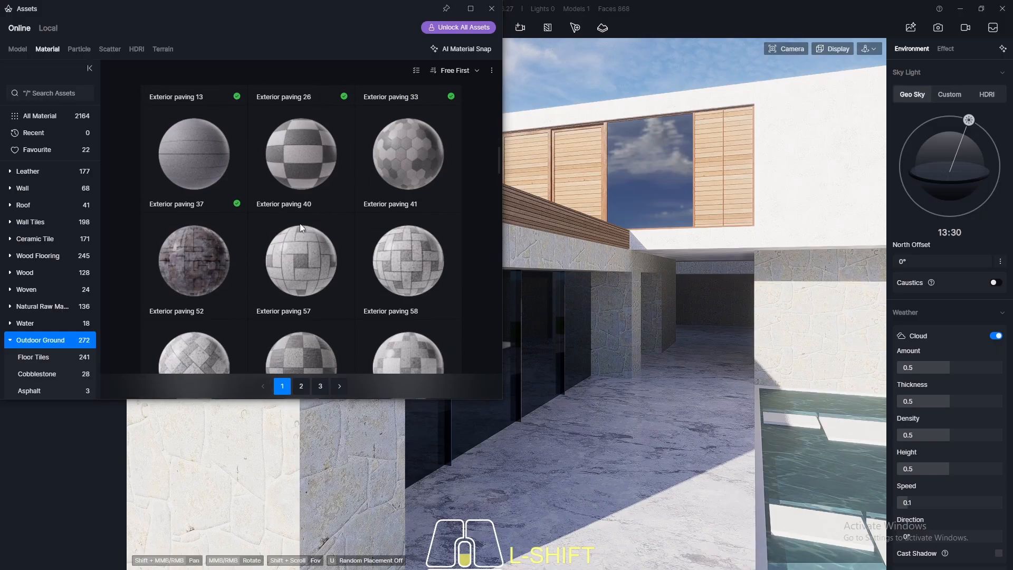
{"action": "scroll", "coordinate": [299, 225], "scroll_direction": "down", "scroll_amount": 10}
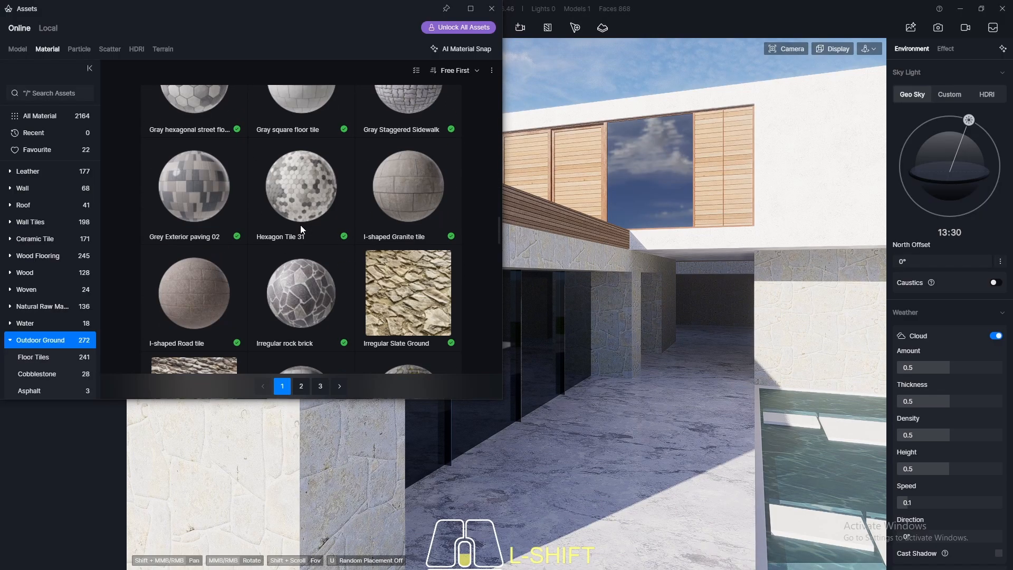
{"action": "scroll", "coordinate": [300, 225], "scroll_direction": "down", "scroll_amount": 2}
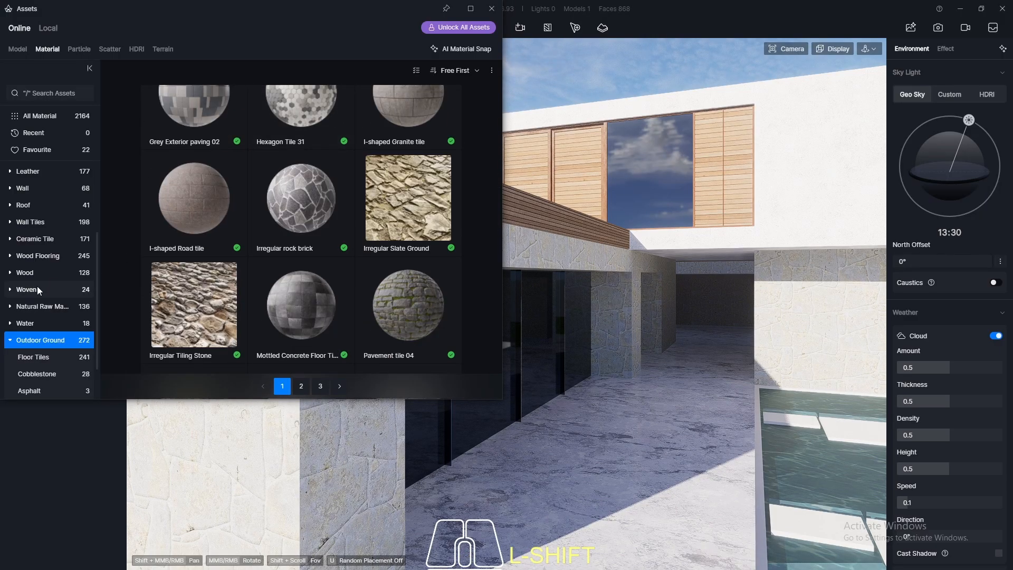
{"action": "scroll", "coordinate": [42, 286], "scroll_direction": "up", "scroll_amount": 5}
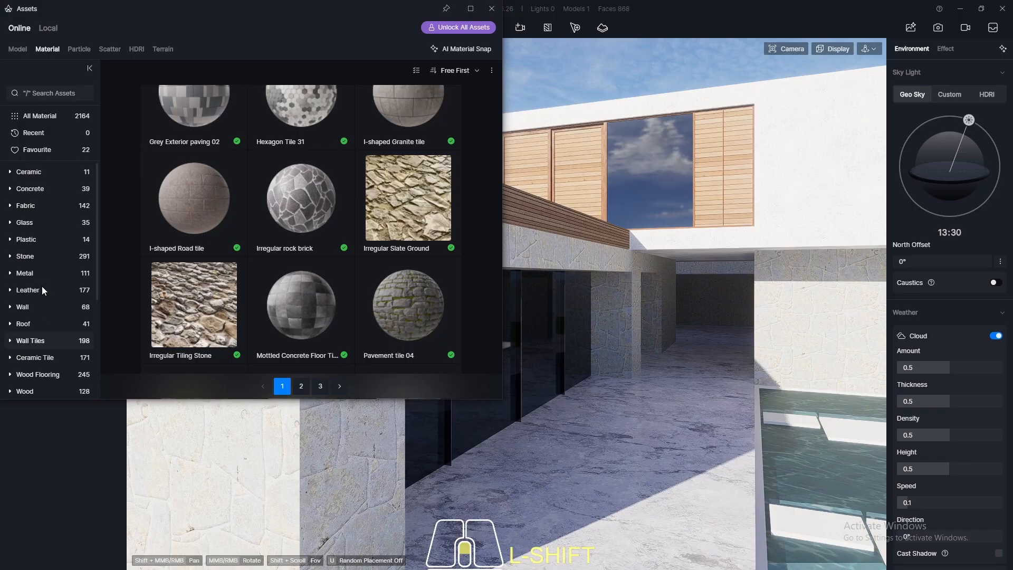
{"action": "scroll", "coordinate": [42, 281], "scroll_direction": "down", "scroll_amount": 5}
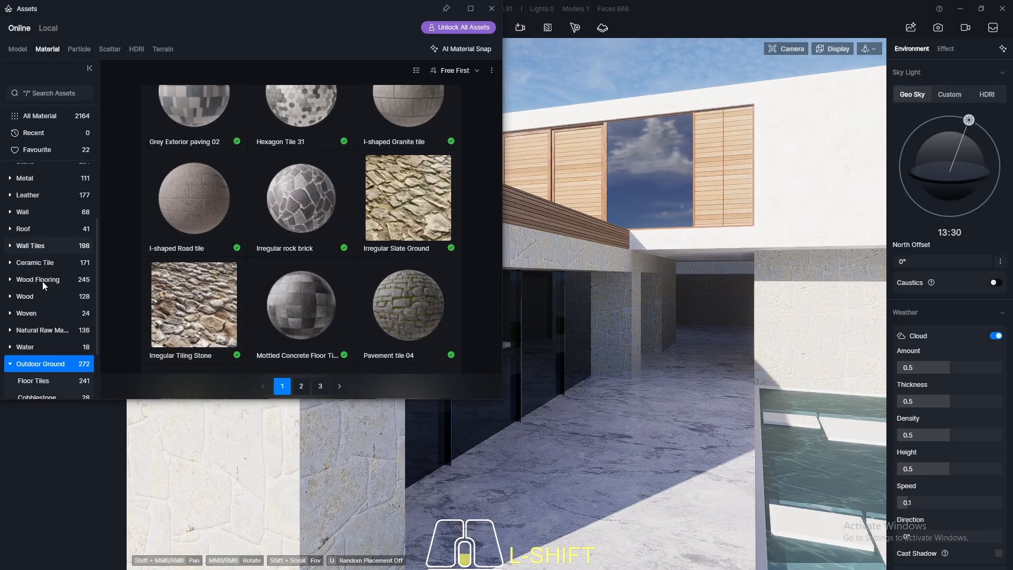
{"action": "scroll", "coordinate": [42, 264], "scroll_direction": "up", "scroll_amount": 3}
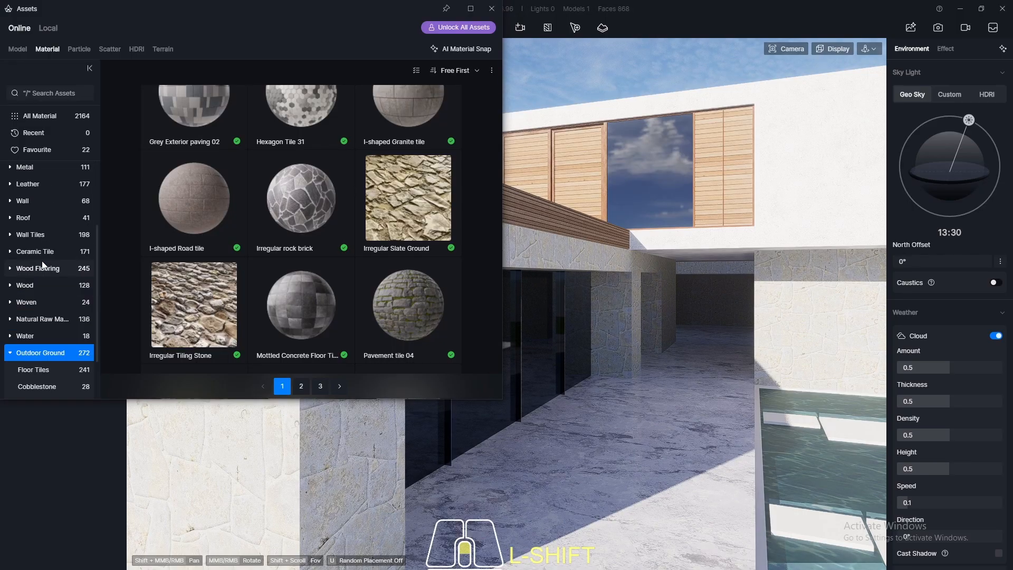
- Look through the Wall Tiles materials for brick and stone cladding textures
{"action": "left_click", "coordinate": [28, 238]}
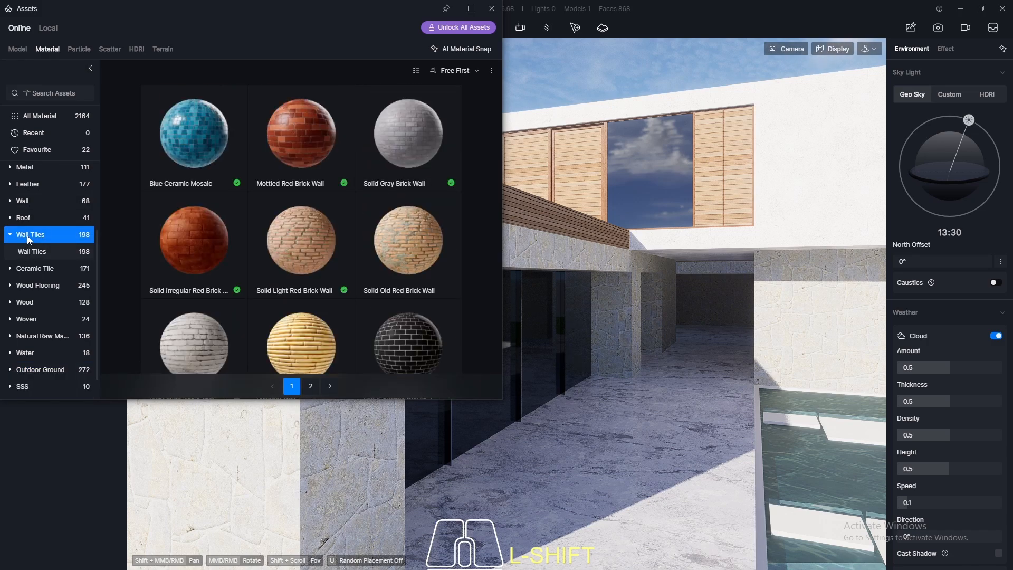
{"action": "scroll", "coordinate": [323, 204], "scroll_direction": "down", "scroll_amount": 2}
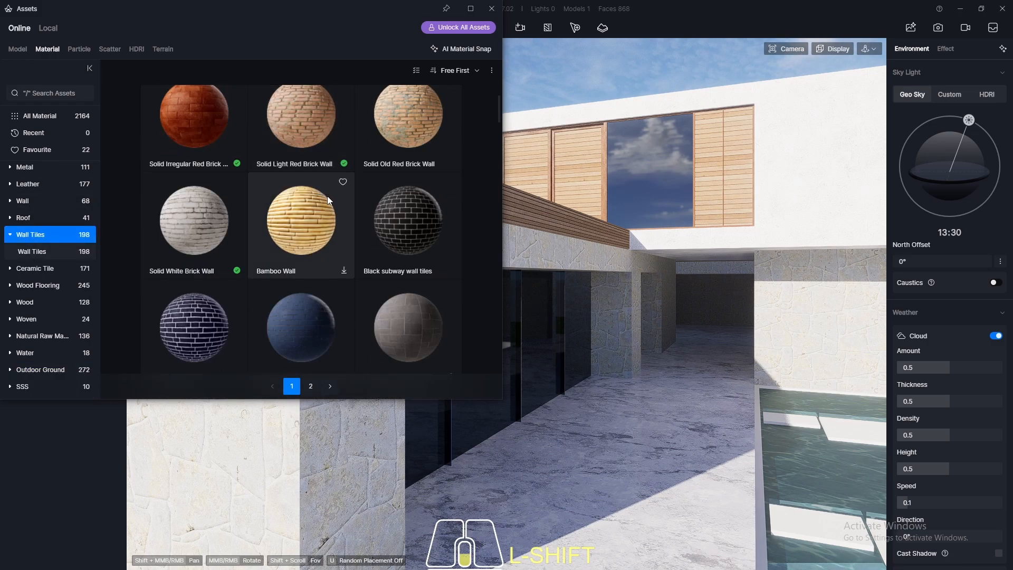
{"action": "scroll", "coordinate": [328, 200], "scroll_direction": "down", "scroll_amount": 10}
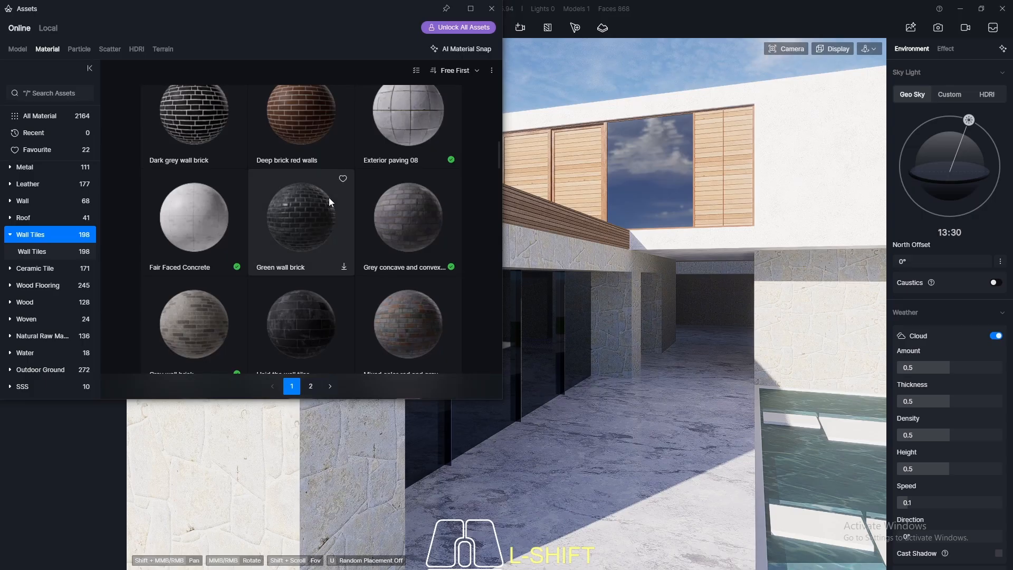
{"action": "scroll", "coordinate": [329, 200], "scroll_direction": "down", "scroll_amount": 10}
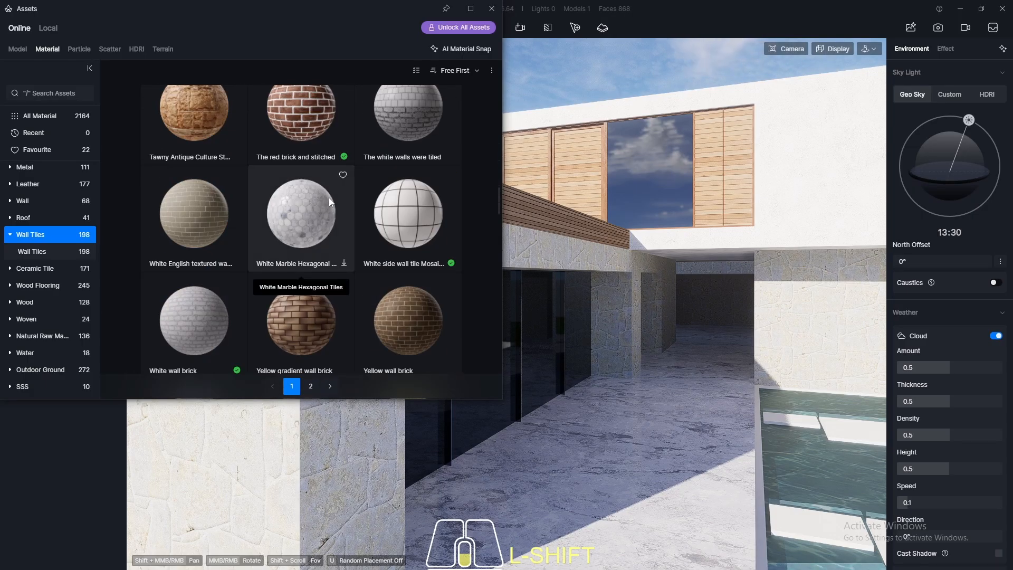
{"action": "scroll", "coordinate": [330, 199], "scroll_direction": "down", "scroll_amount": 4}
{"action": "scroll", "coordinate": [328, 198], "scroll_direction": "down", "scroll_amount": 3}
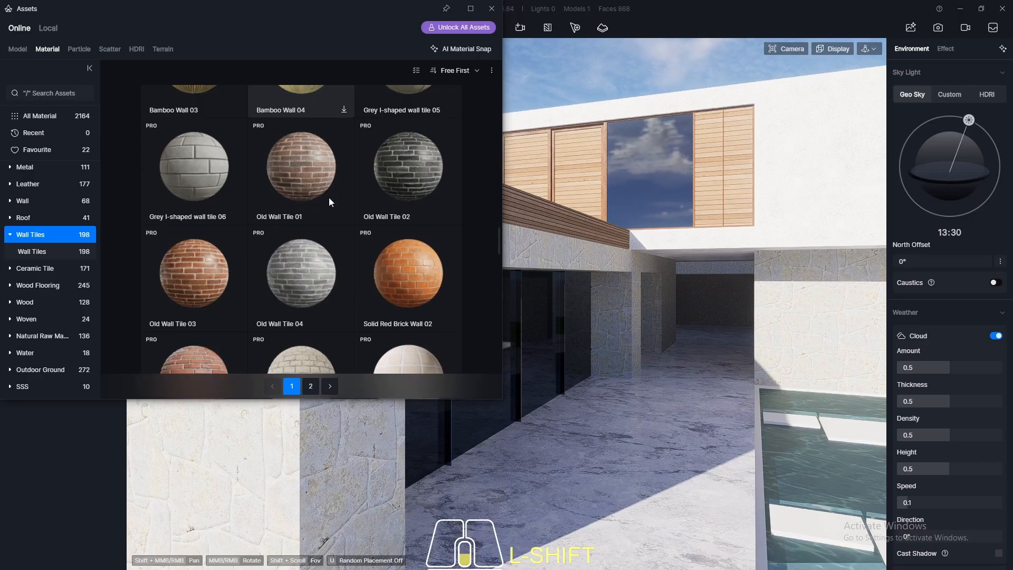
{"action": "scroll", "coordinate": [357, 119], "scroll_direction": "up", "scroll_amount": 1}
{"action": "scroll", "coordinate": [356, 120], "scroll_direction": "up", "scroll_amount": 1}
- Filter the Wall Tiles materials to Free Only and browse the filtered textures
{"action": "left_click", "coordinate": [416, 70]}
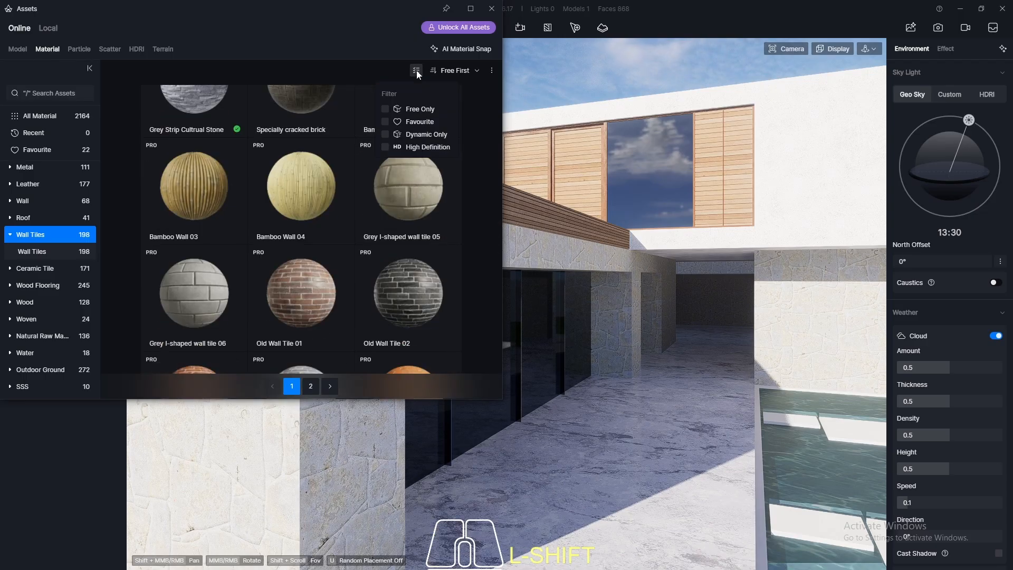
{"action": "left_click", "coordinate": [385, 108]}
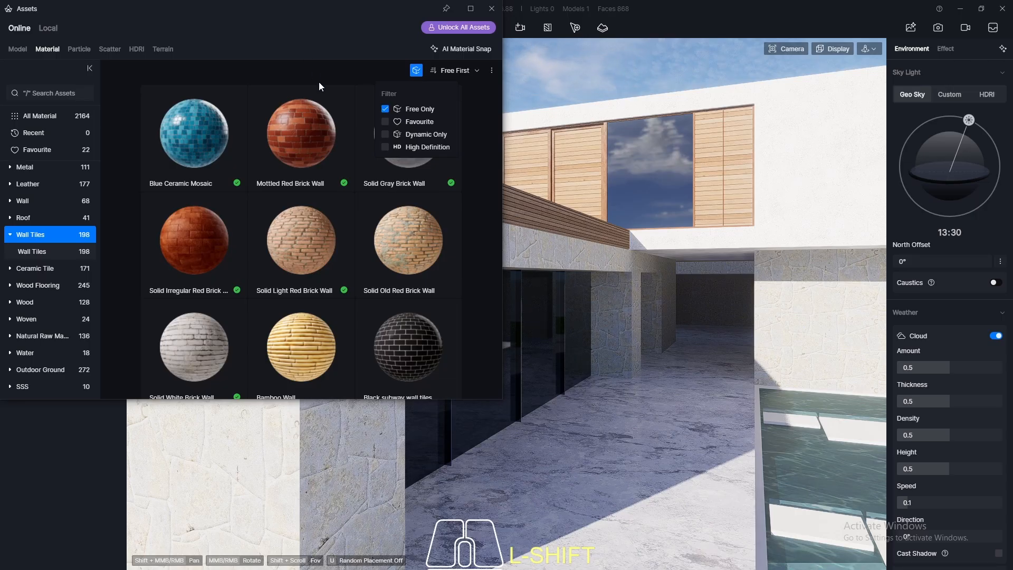
{"action": "left_click", "coordinate": [412, 69]}
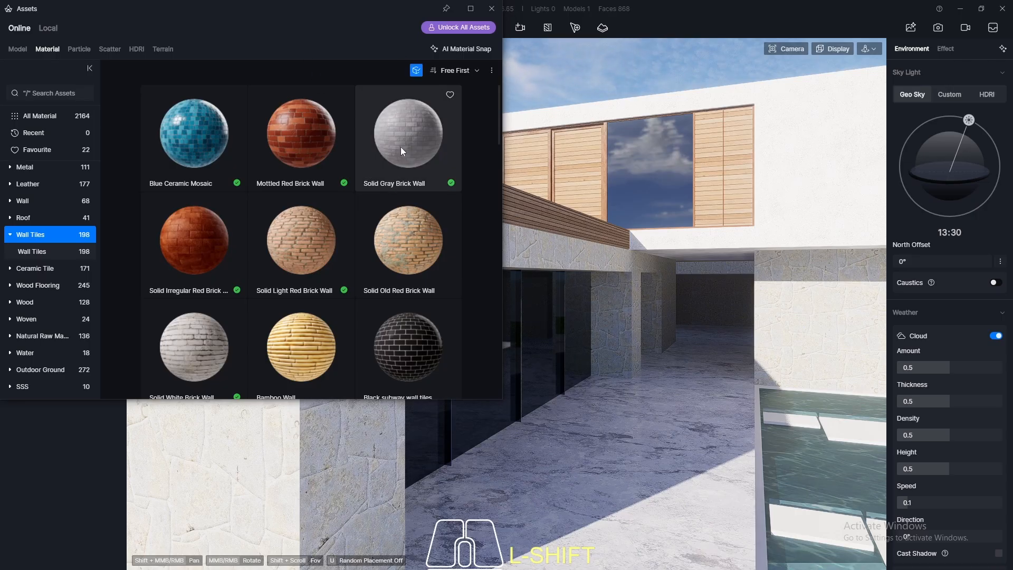
{"action": "scroll", "coordinate": [327, 152], "scroll_direction": "down", "scroll_amount": 8}
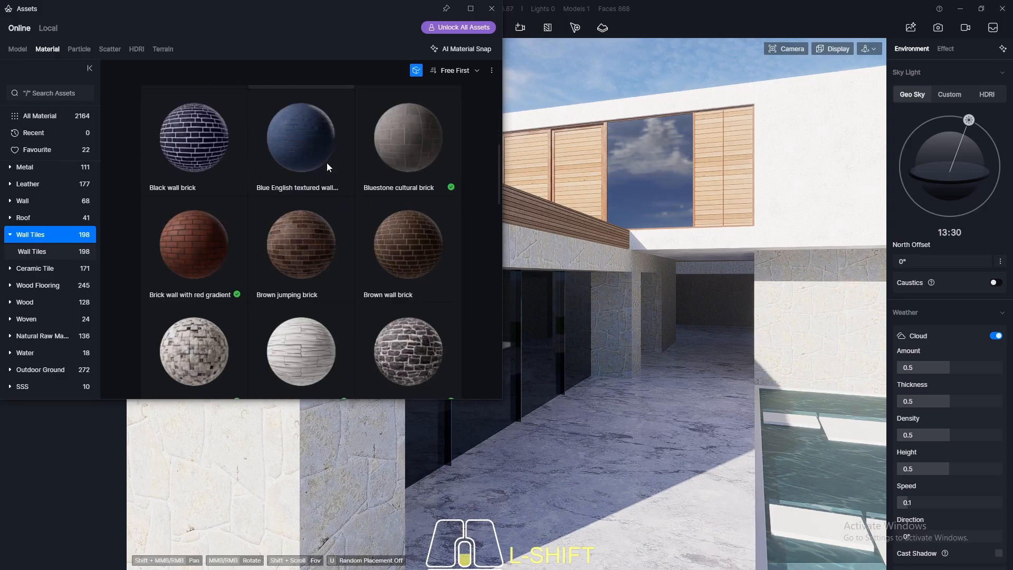
- Find Grey wall brick among the Wall Tiles materials and apply it to the house's stone walls
{"action": "scroll", "coordinate": [327, 159], "scroll_direction": "down", "scroll_amount": 4}
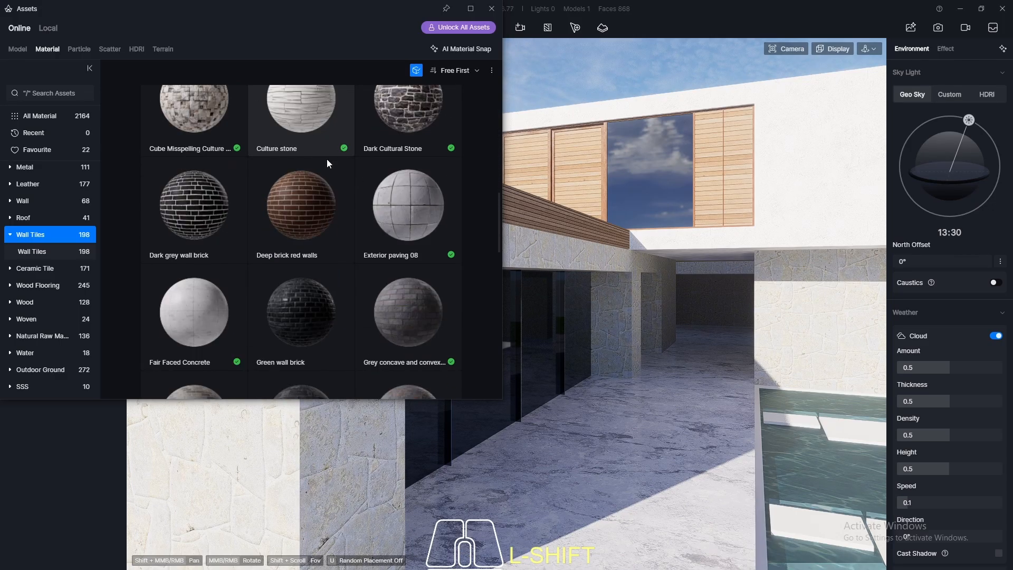
{"action": "scroll", "coordinate": [328, 157], "scroll_direction": "down", "scroll_amount": 3}
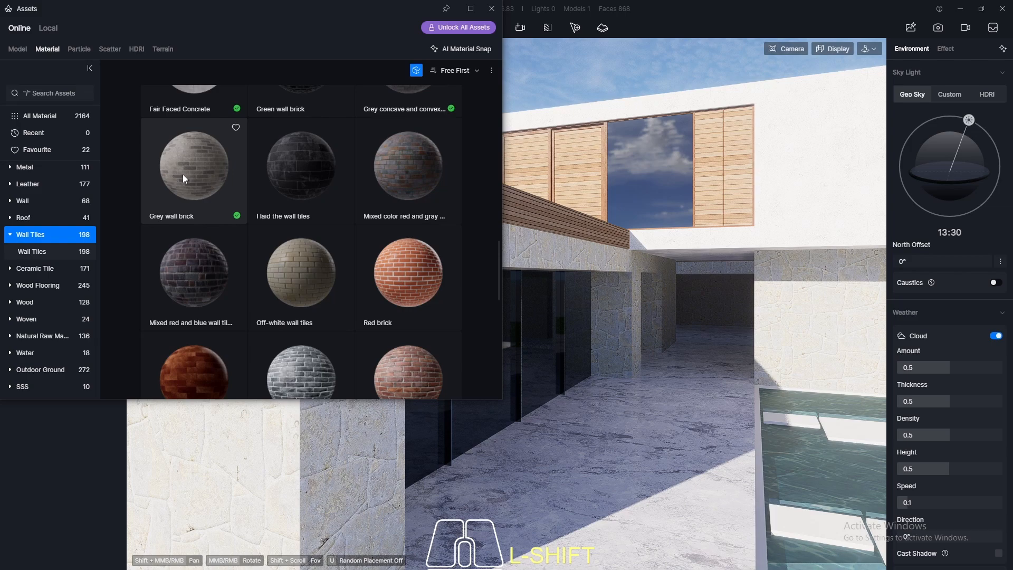
{"action": "scroll", "coordinate": [325, 213], "scroll_direction": "down", "scroll_amount": 8}
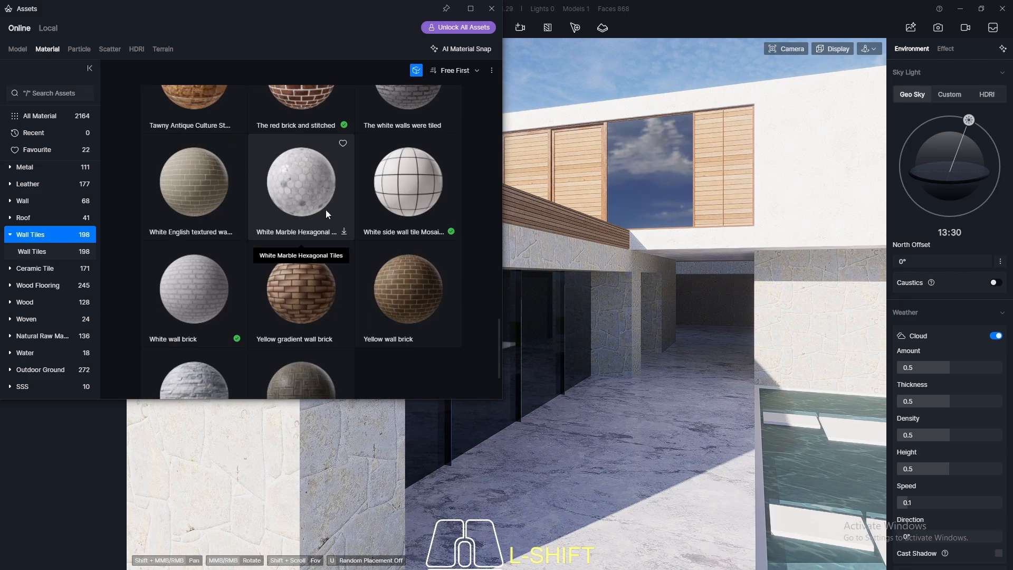
{"action": "scroll", "coordinate": [325, 213], "scroll_direction": "down", "scroll_amount": 2}
{"action": "left_click_drag", "start_coordinate": [324, 209], "coordinate": [303, 473]}
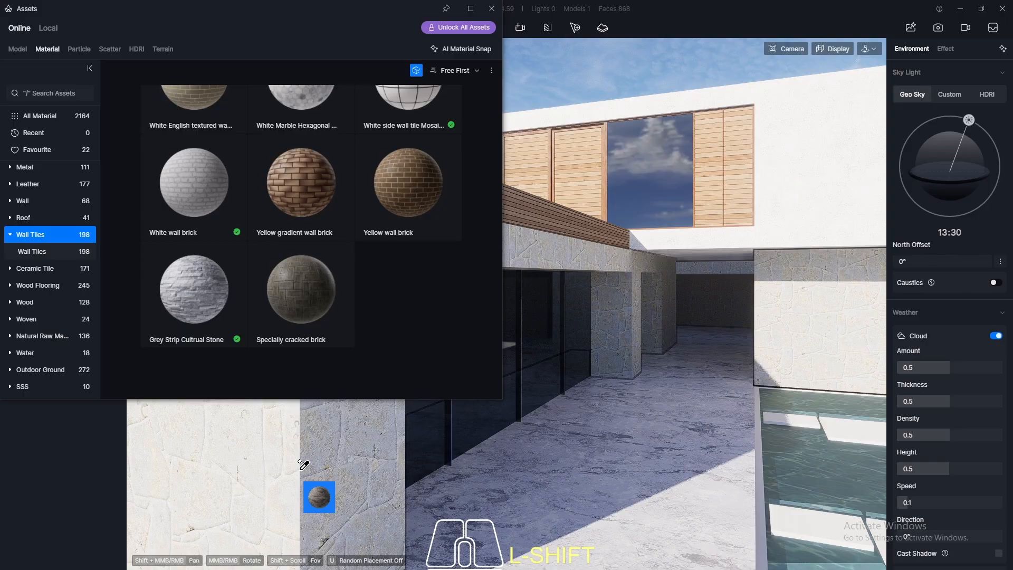
{"action": "left_click_drag", "start_coordinate": [304, 464], "coordinate": [374, 423]}
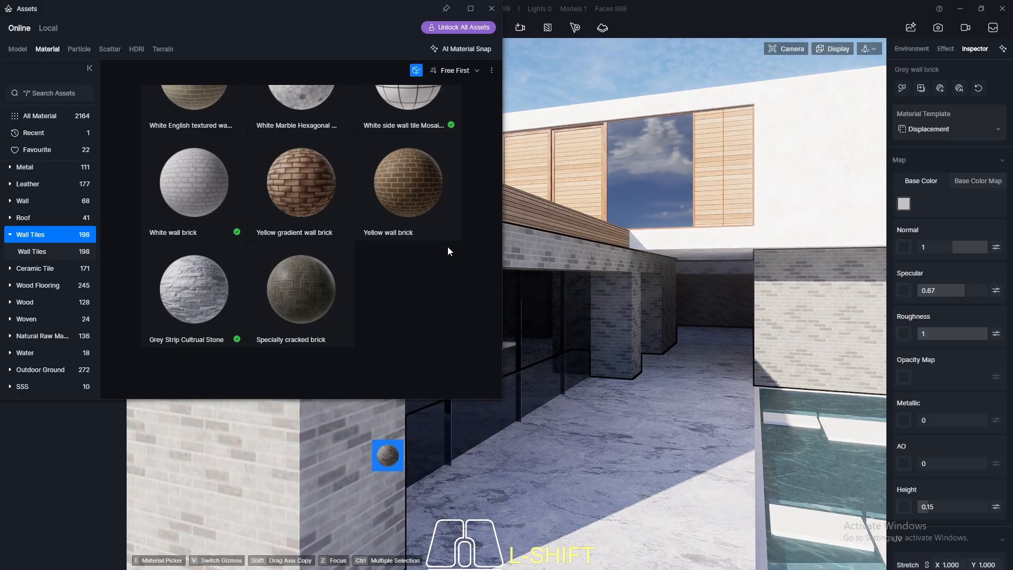
- Close the material library, examine the brick walls from farther away, and return to the SU_Scene 1 camera view
{"action": "left_click", "coordinate": [491, 9]}
{"action": "scroll", "coordinate": [249, 391], "scroll_direction": "down", "scroll_amount": 5}
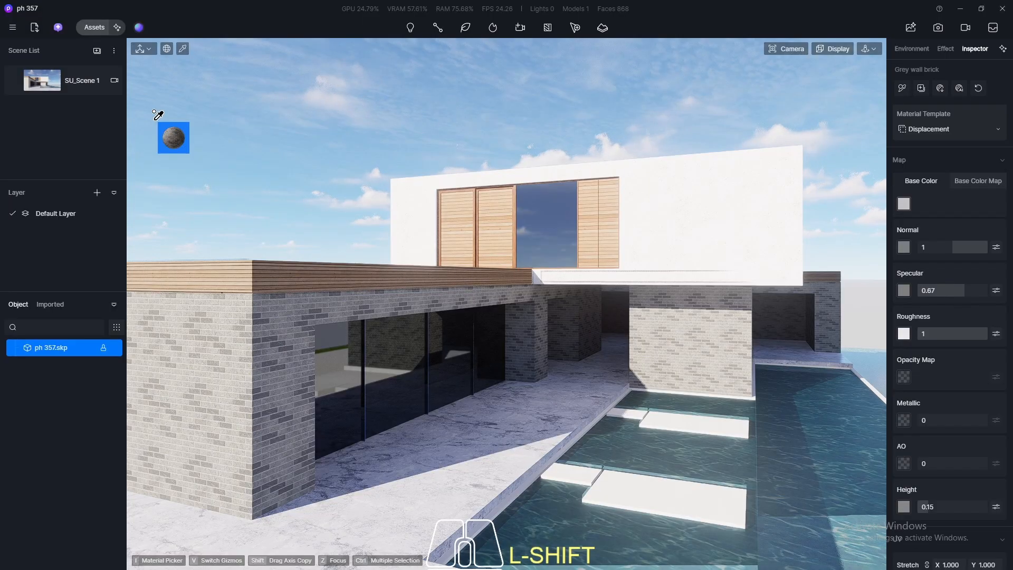
{"action": "key", "text": "Escape"}
{"action": "key", "text": "Escape"}
{"action": "left_click", "coordinate": [38, 86]}
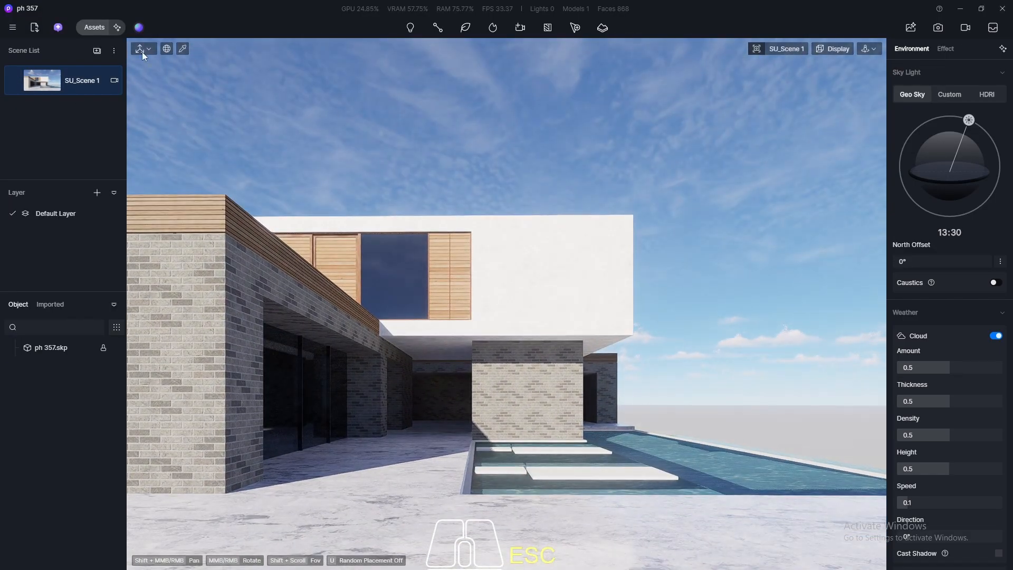
- Reopen the material library and apply Grey concave and convex wall brick to the house's brick walls
{"action": "left_click", "coordinate": [88, 27]}
{"action": "scroll", "coordinate": [276, 262], "scroll_direction": "up", "scroll_amount": 6}
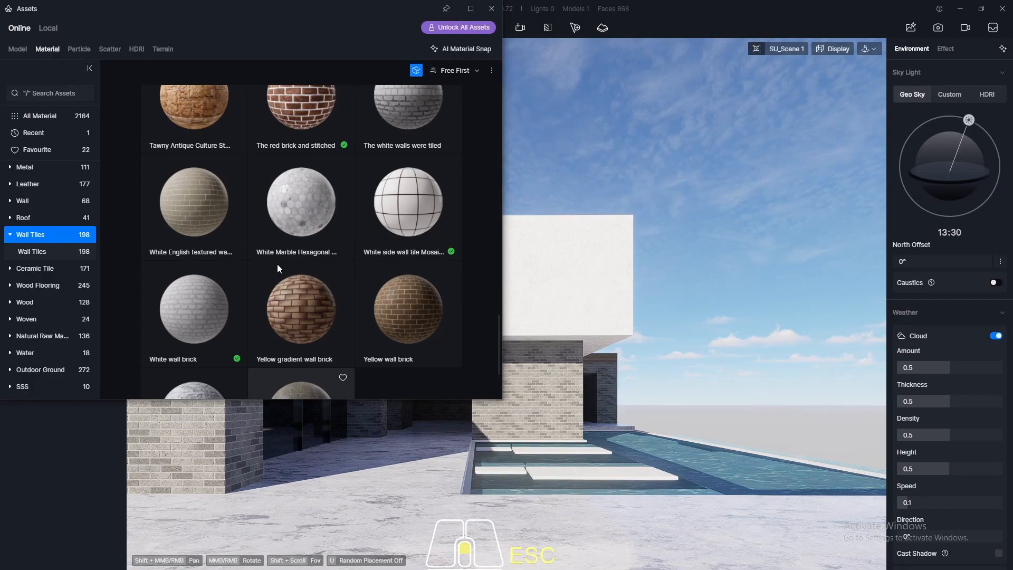
{"action": "scroll", "coordinate": [282, 262], "scroll_direction": "up", "scroll_amount": 8}
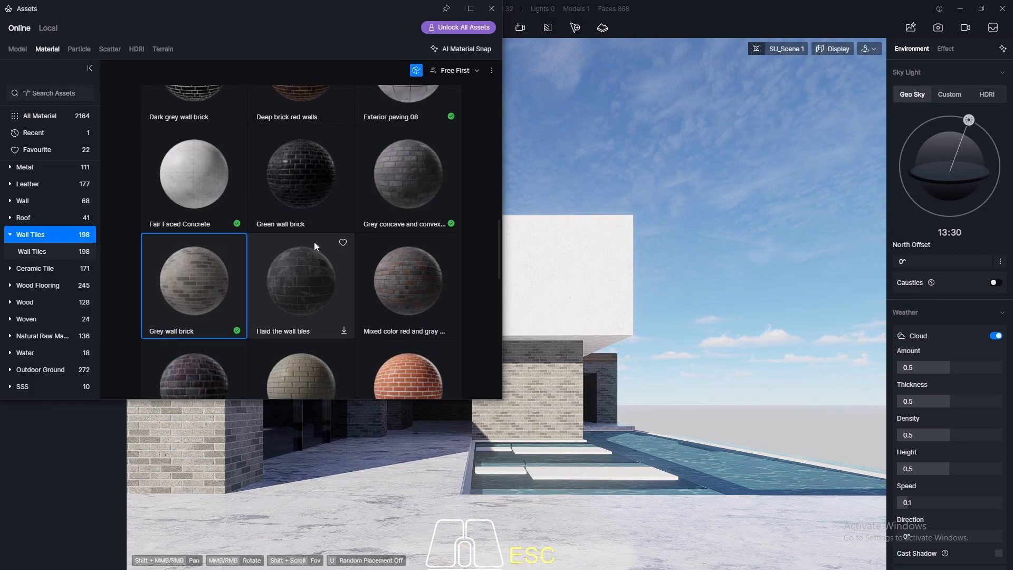
{"action": "left_click", "coordinate": [394, 315]}
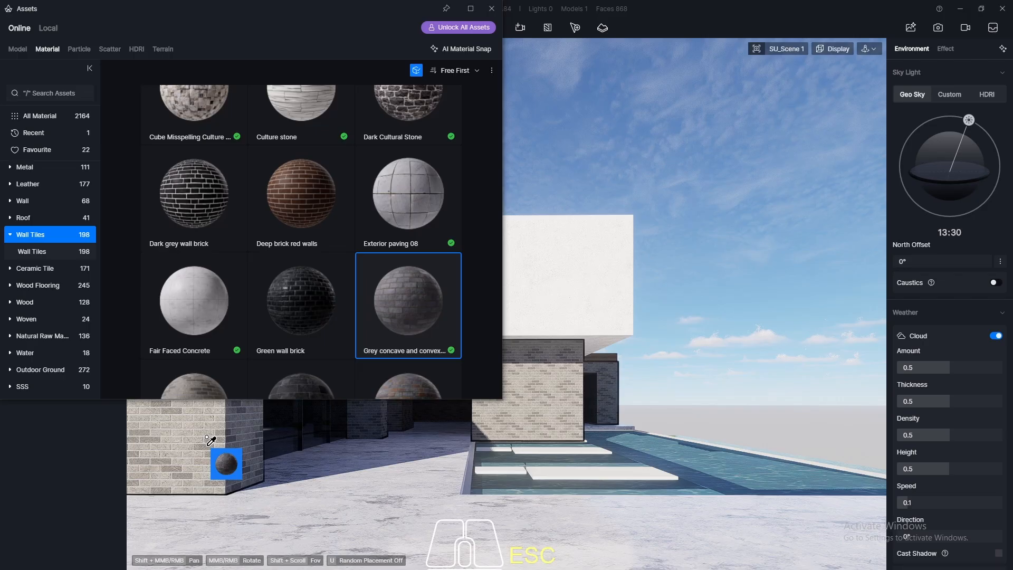
{"action": "left_click", "coordinate": [228, 434]}
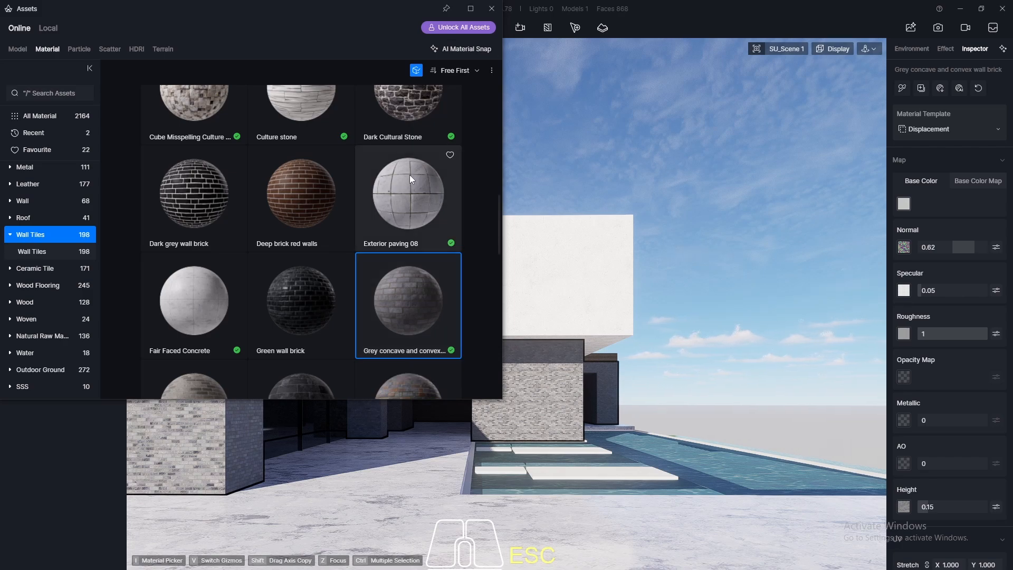
- Apply the Culture stone material from Wall Tiles to the brick walls and close the material library
{"action": "scroll", "coordinate": [410, 176], "scroll_direction": "up", "scroll_amount": 2}
{"action": "left_click", "coordinate": [311, 190]}
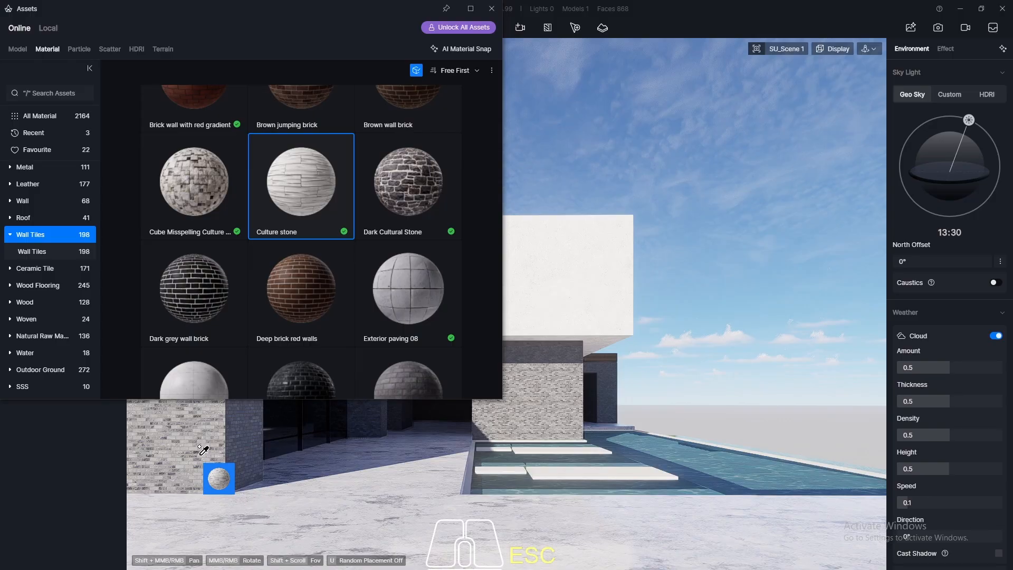
{"action": "left_click", "coordinate": [201, 450]}
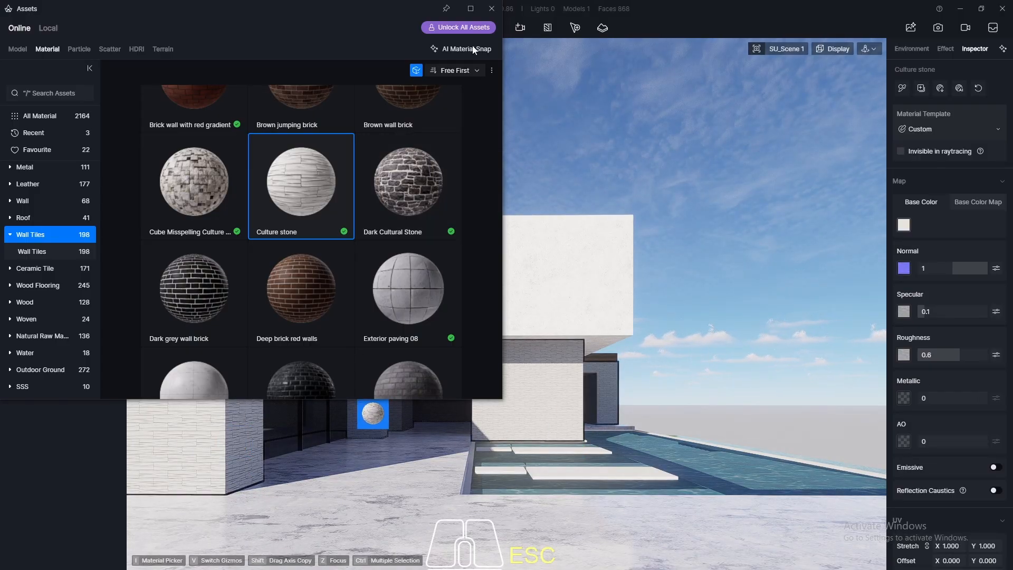
{"action": "left_click", "coordinate": [491, 10]}
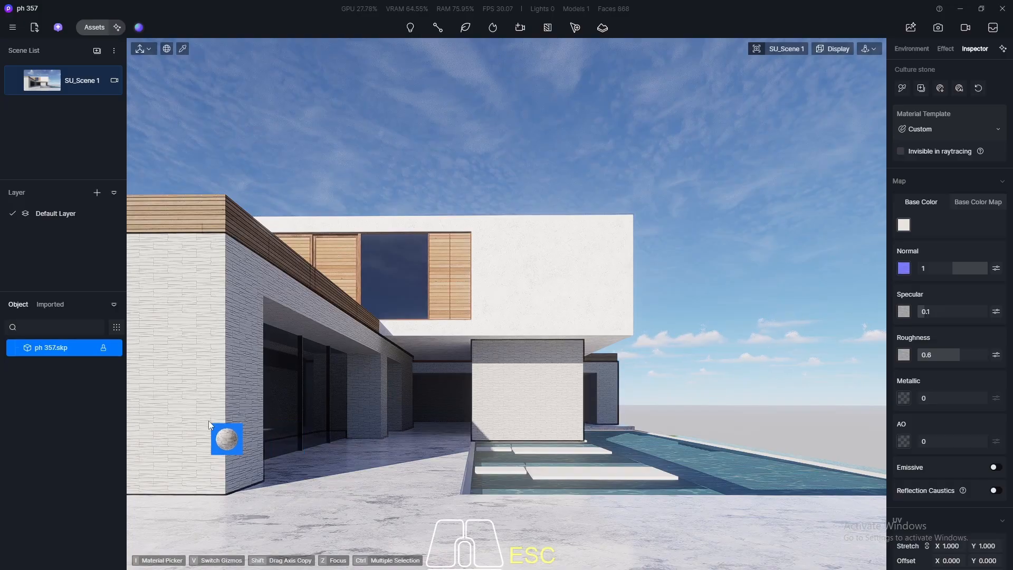
{"action": "key", "text": "Escape"}
- Pick the Culture stone material from the front wall and set its UV stretch to 0.3
{"action": "scroll", "coordinate": [169, 369], "scroll_direction": "up", "scroll_amount": 2}
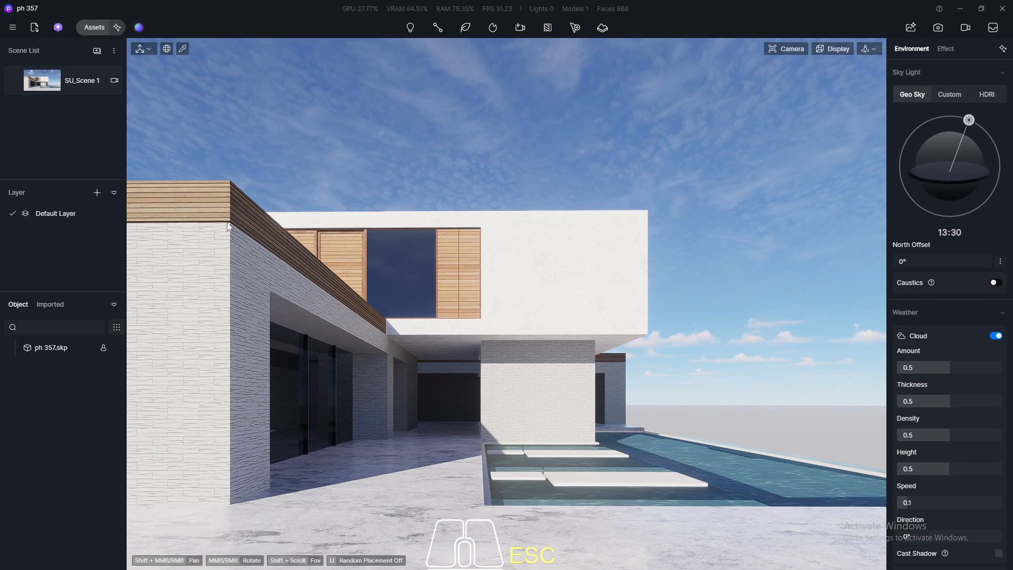
{"action": "left_click", "coordinate": [183, 49]}
{"action": "left_click", "coordinate": [199, 350]}
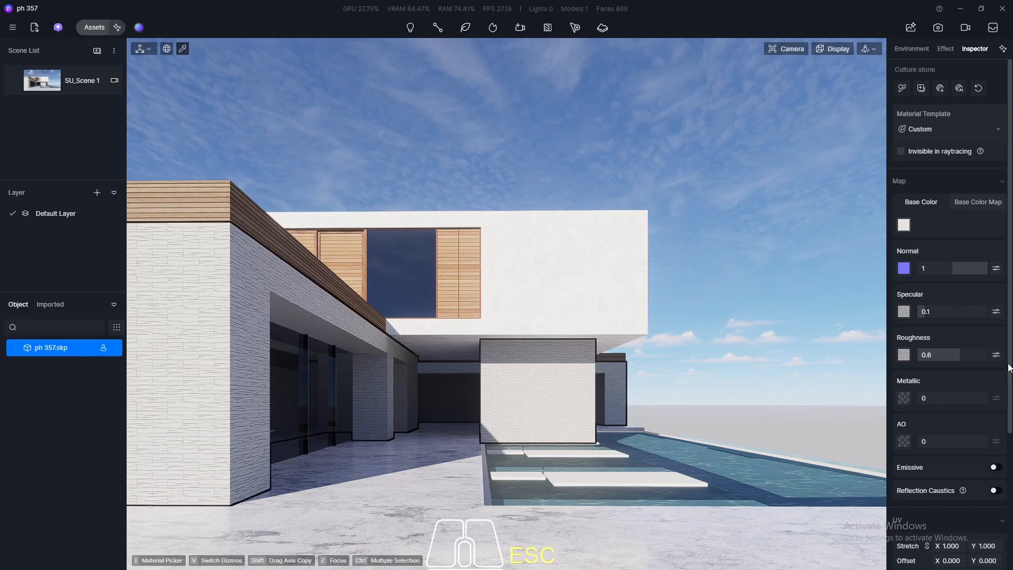
{"action": "scroll", "coordinate": [944, 316], "scroll_direction": "down", "scroll_amount": 2}
{"action": "left_click", "coordinate": [952, 448]}
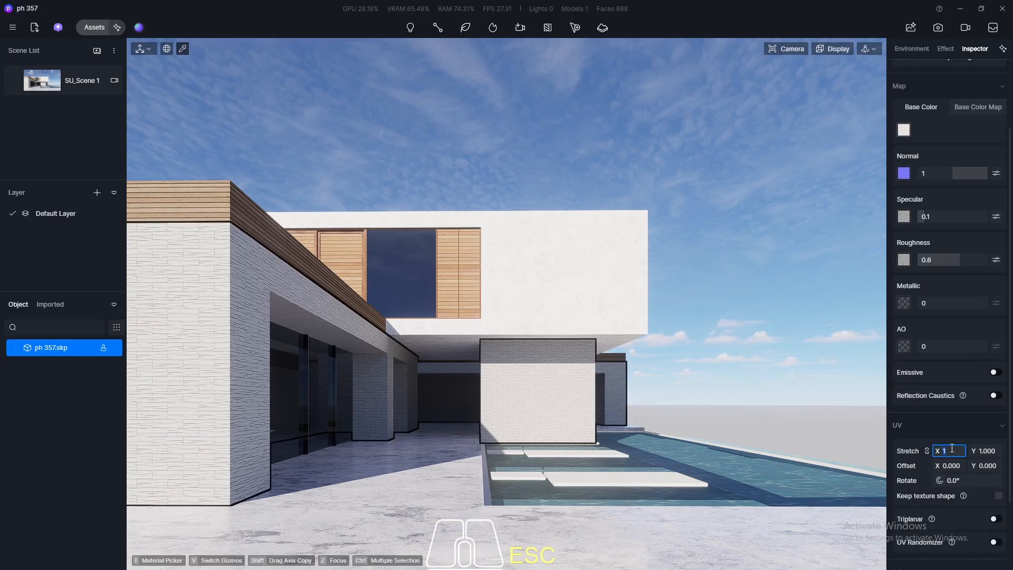
{"action": "type", "text": "0"}
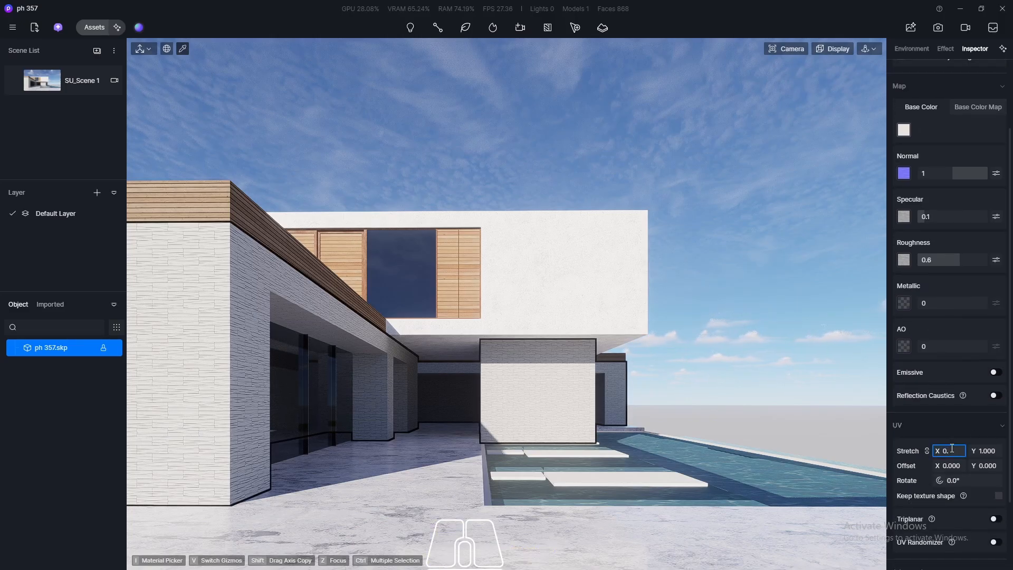
{"action": "type", "text": ".3"}
{"action": "key", "text": "Return"}
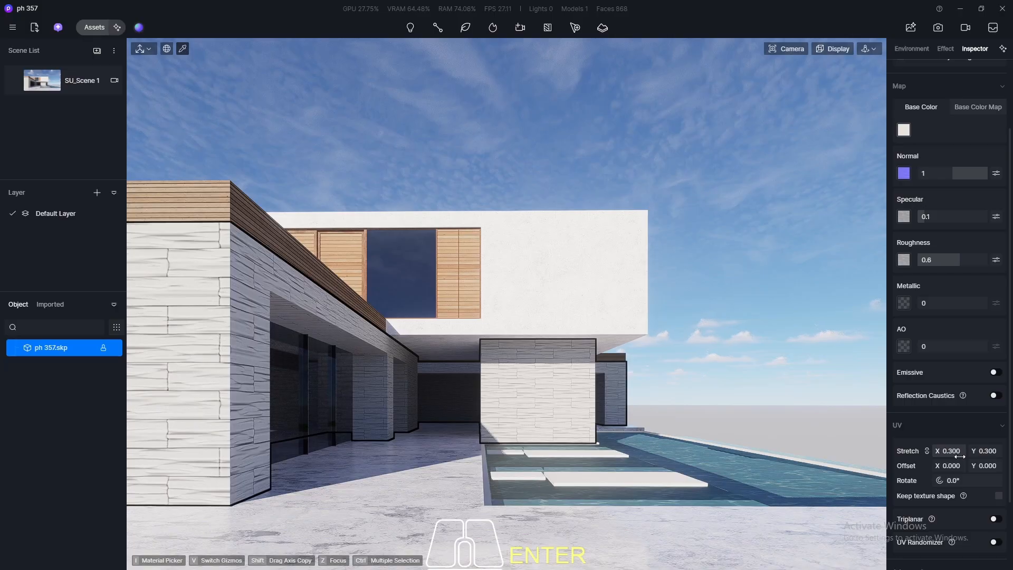
- Set the Culture stone material's UV stretch to 0.7
{"action": "left_click", "coordinate": [956, 451]}
{"action": "type", "text": "0."}
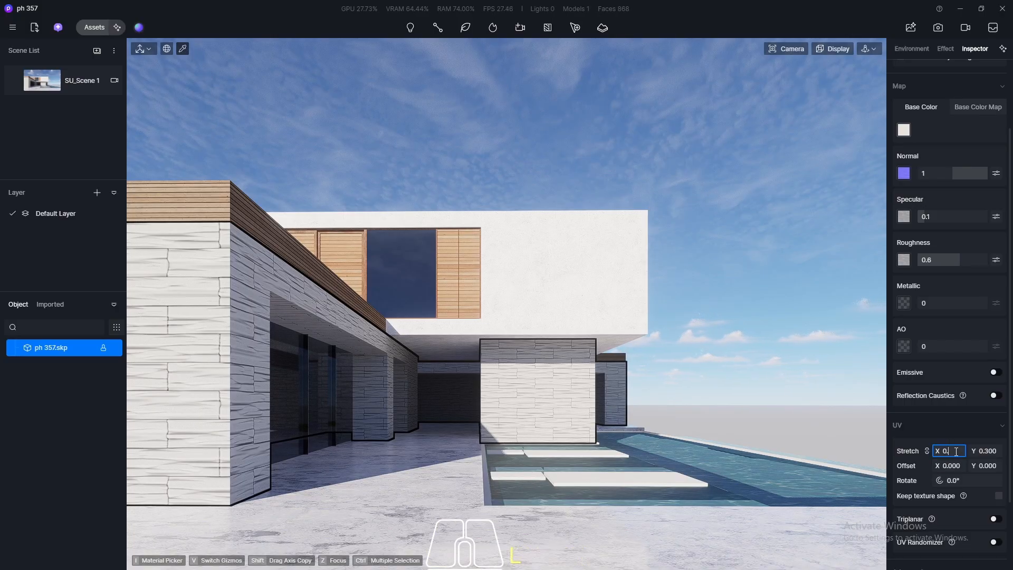
{"action": "type", "text": "7"}
{"action": "key", "text": "Return"}
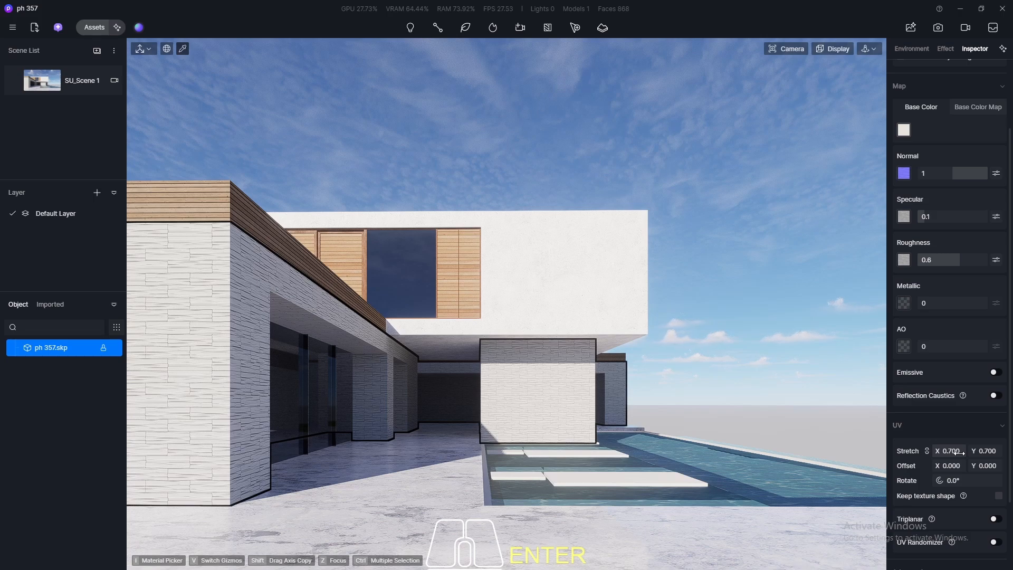
- Set the Culture stone material's UV stretch to 0.8 and return to the SU_Scene 1 camera view
{"action": "left_click", "coordinate": [958, 451]}
{"action": "type", "text": "0"}
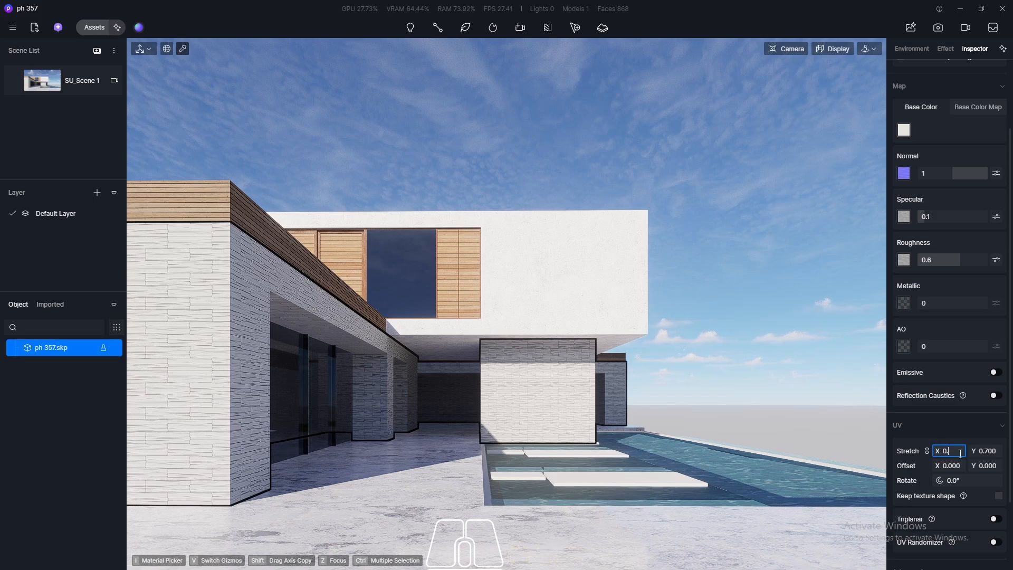
{"action": "type", "text": ".8"}
{"action": "key", "text": "Return"}
{"action": "key", "text": "Escape"}
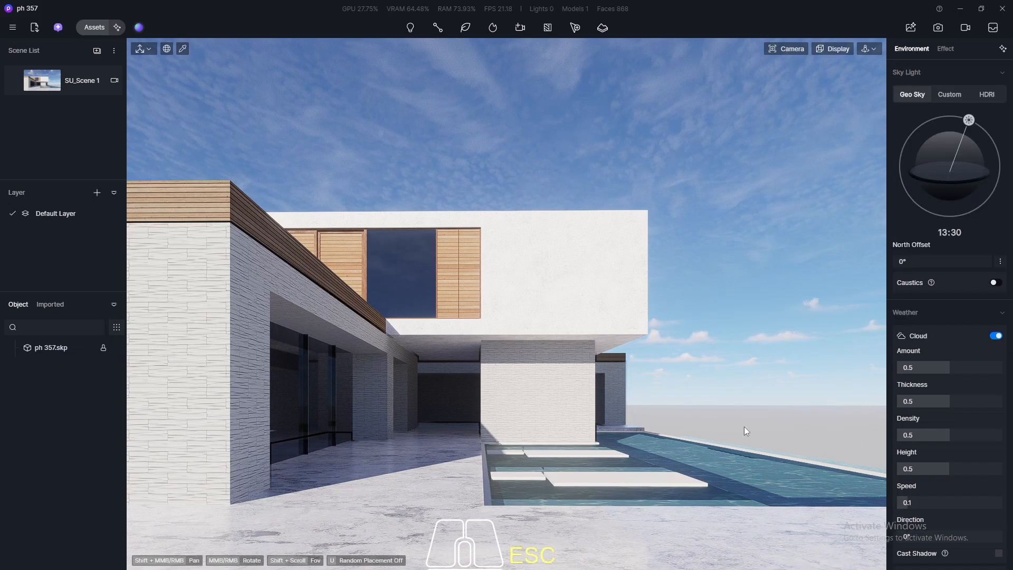
{"action": "left_click", "coordinate": [37, 84]}
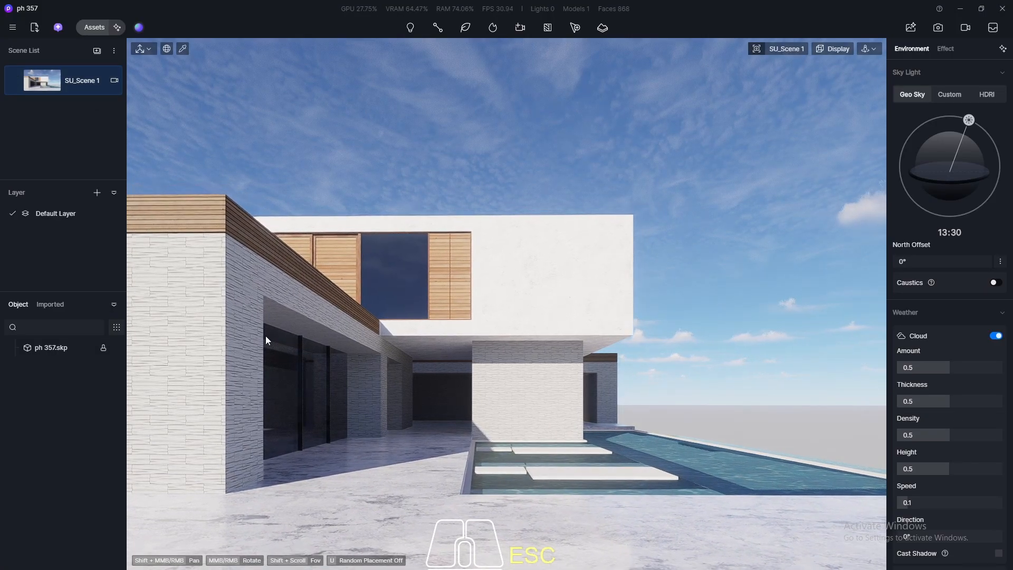
- Pick the Culture stone material from the front wall again and look at its base color map texture
{"action": "left_click", "coordinate": [182, 48]}
{"action": "left_click", "coordinate": [208, 359]}
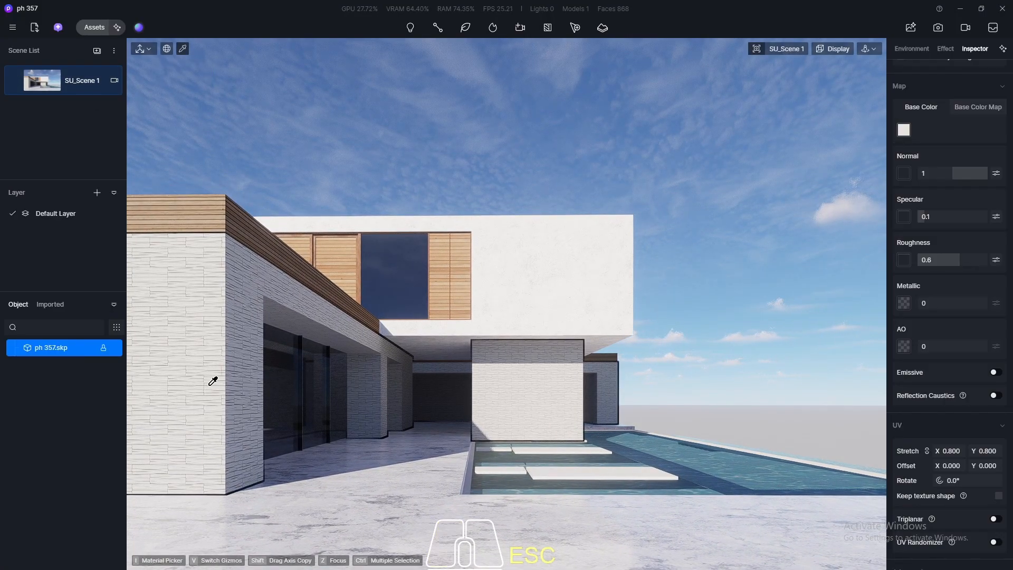
{"action": "left_click", "coordinate": [974, 107]}
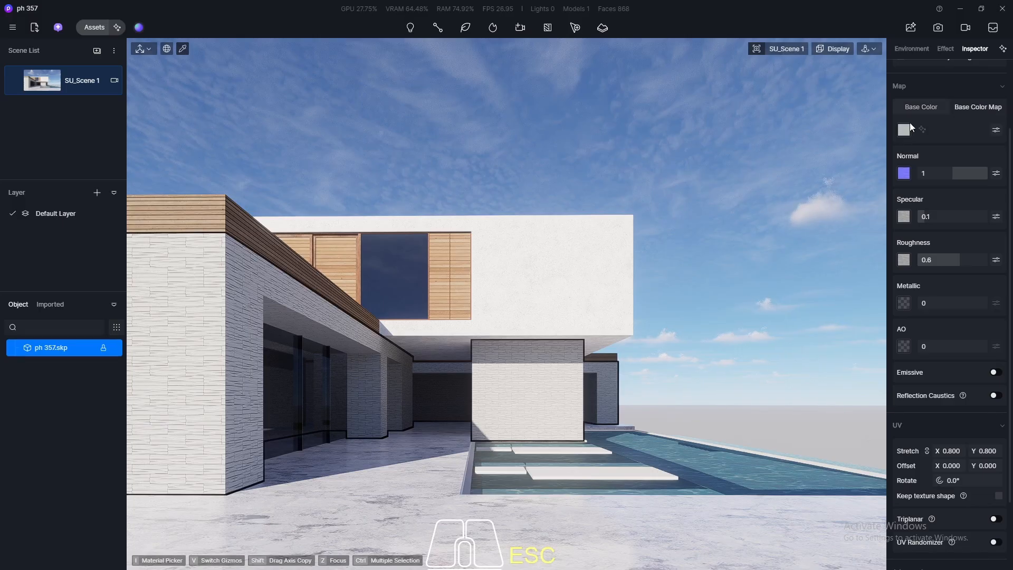
{"action": "left_click", "coordinate": [903, 129]}
{"action": "left_click", "coordinate": [622, 8]}
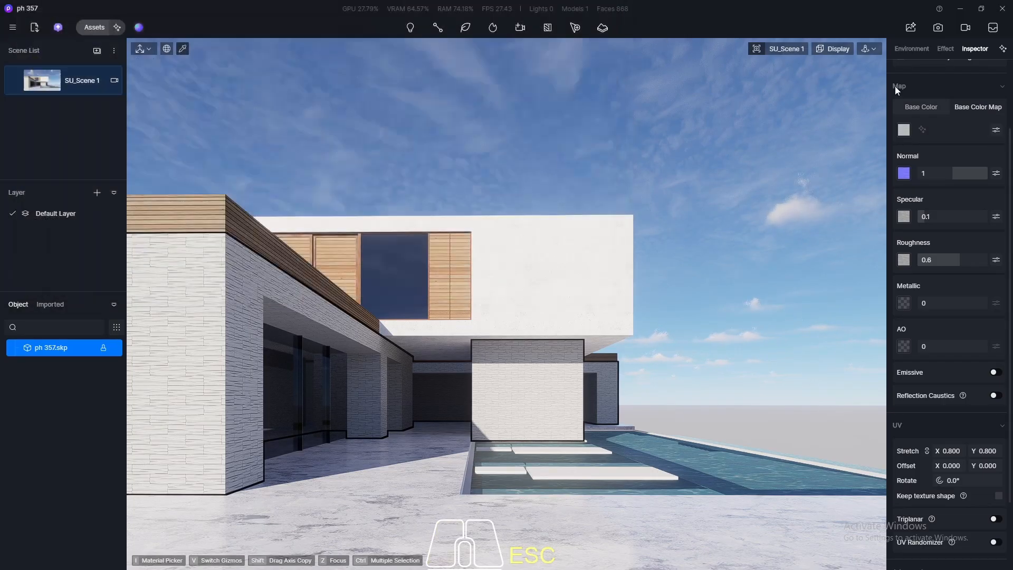
- Darken the Culture stone material's base color by setting its HSV value (V) to 83
{"action": "left_click", "coordinate": [920, 106]}
{"action": "left_click", "coordinate": [904, 129]}
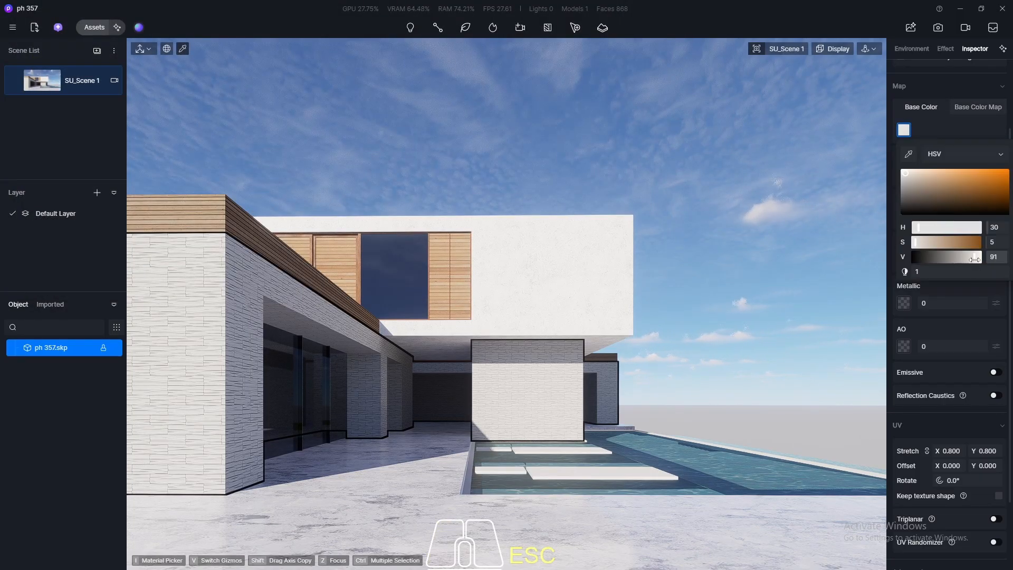
{"action": "mouse_move", "coordinate": [973, 258]}
{"action": "left_mouse_down"}
{"action": "mouse_move", "coordinate": [946, 267]}
{"action": "mouse_move", "coordinate": [982, 262]}
{"action": "left_mouse_up"}
{"action": "left_click_drag", "start_coordinate": [975, 262], "coordinate": [953, 262]}
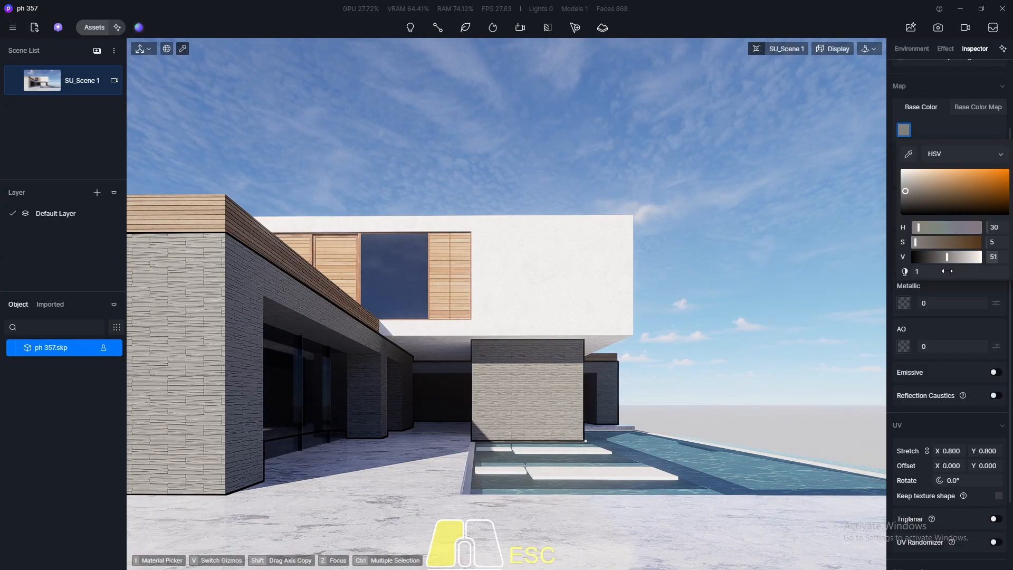
{"action": "left_click_drag", "start_coordinate": [950, 271], "coordinate": [964, 269]}
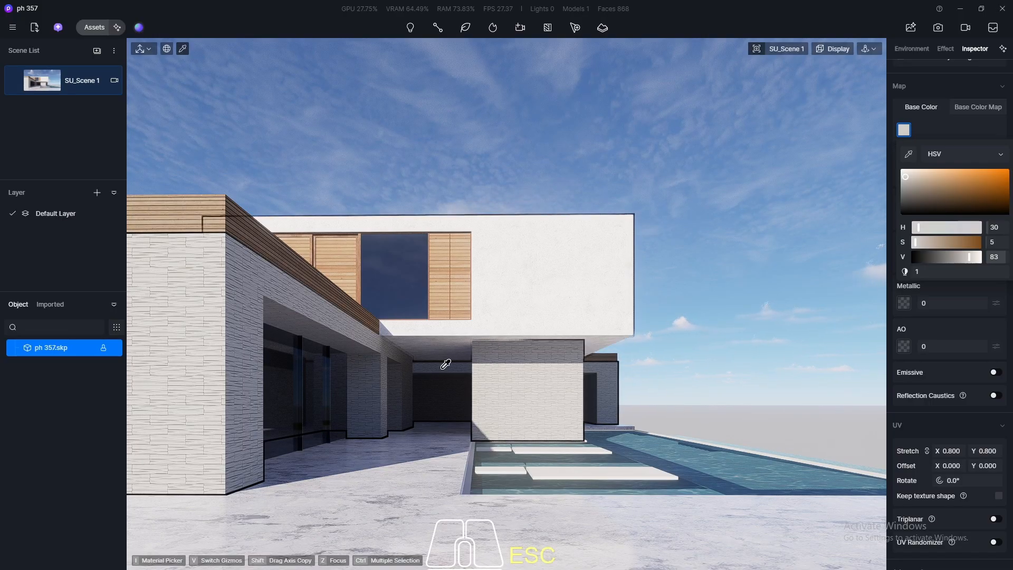
- Examine the stone walls around the covered passage up close, and return to the SU_Scene 1 camera view
{"action": "scroll", "coordinate": [378, 383], "scroll_direction": "up", "scroll_amount": 3}
{"action": "scroll", "coordinate": [355, 367], "scroll_direction": "up", "scroll_amount": 5}
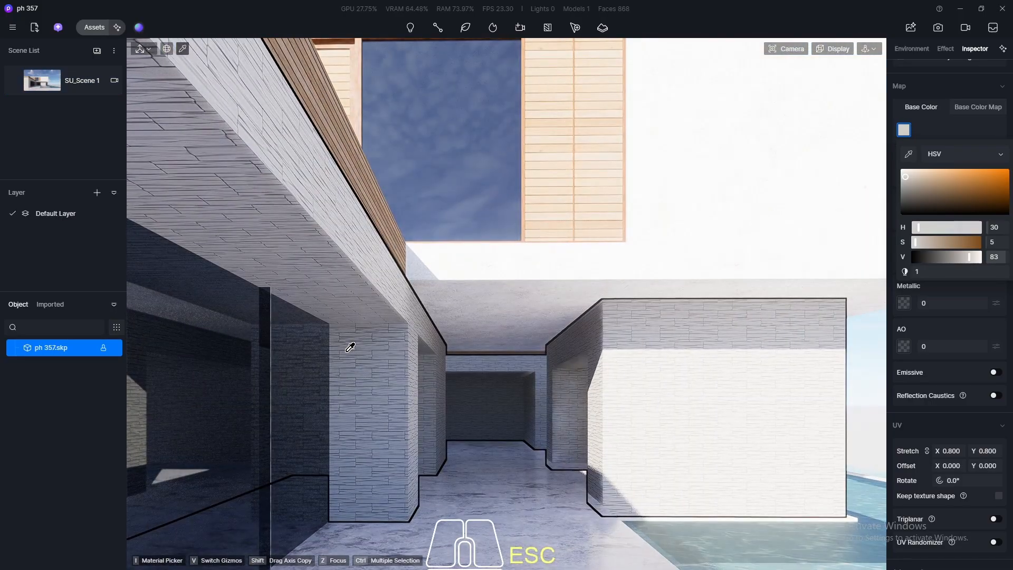
{"action": "scroll", "coordinate": [347, 350], "scroll_direction": "up", "scroll_amount": 3}
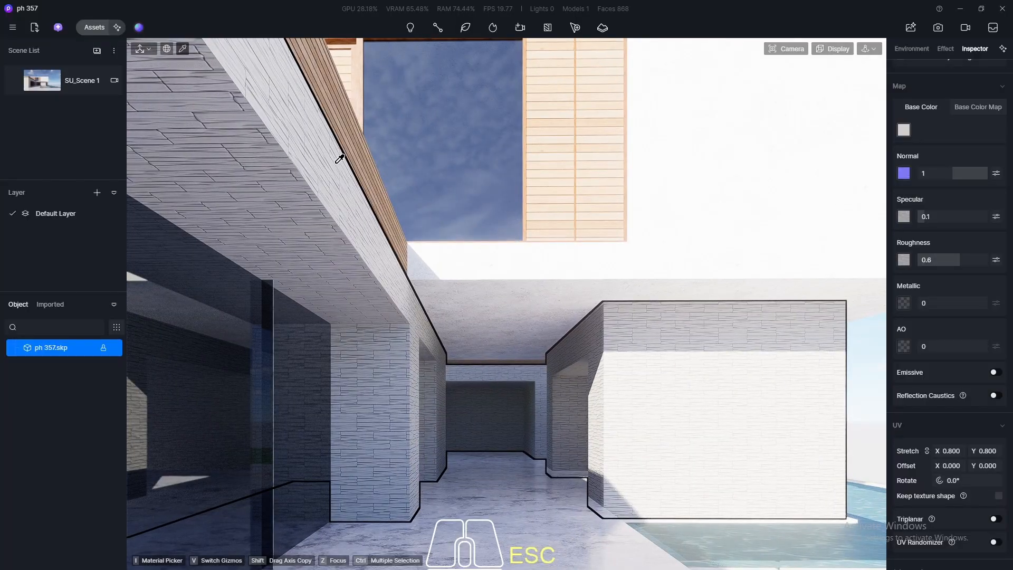
{"action": "key", "text": "Escape"}
{"action": "key", "text": "super"}
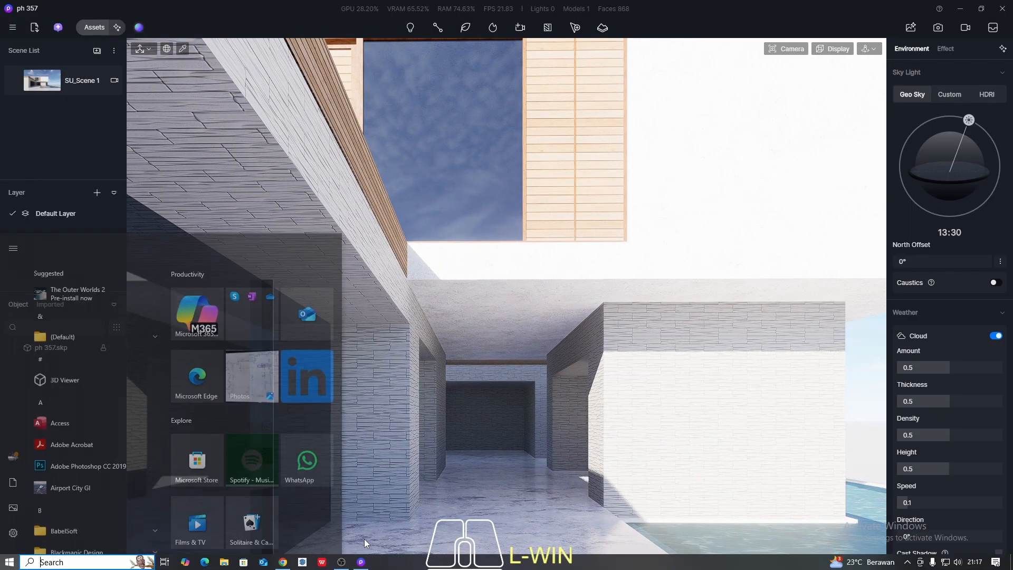
{"action": "key", "text": "super"}
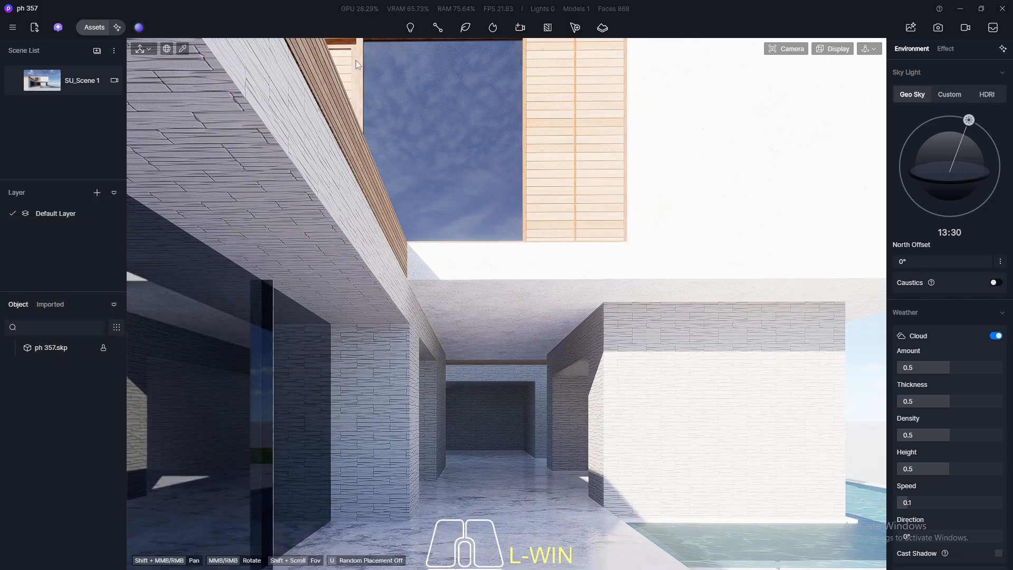
{"action": "left_click", "coordinate": [43, 80]}
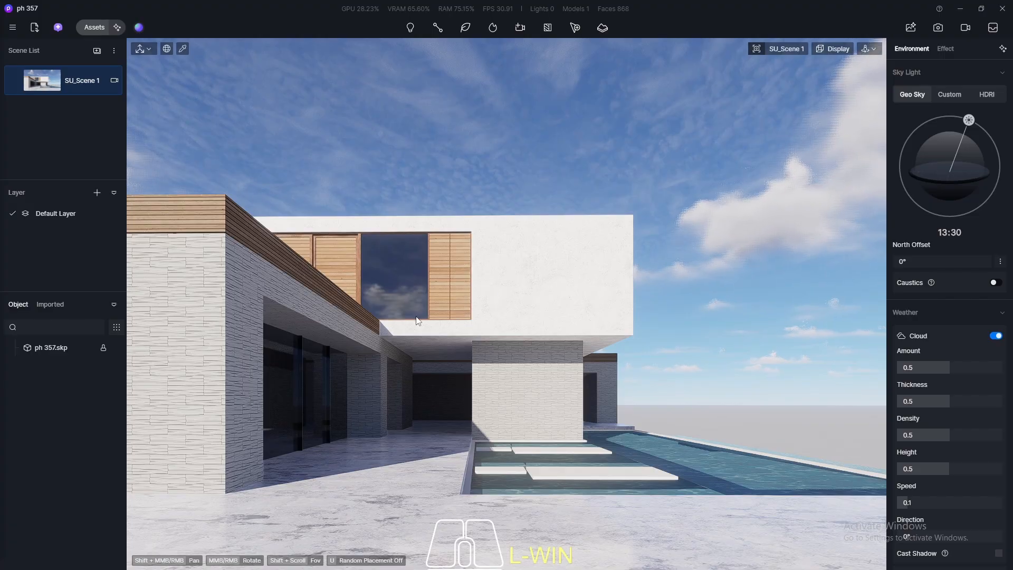
- Apply the Really stone paint02 material from the library's Wall Paint category to the white upper-floor volume
{"action": "middle_click_drag", "start_coordinate": [548, 344], "coordinate": [529, 336]}
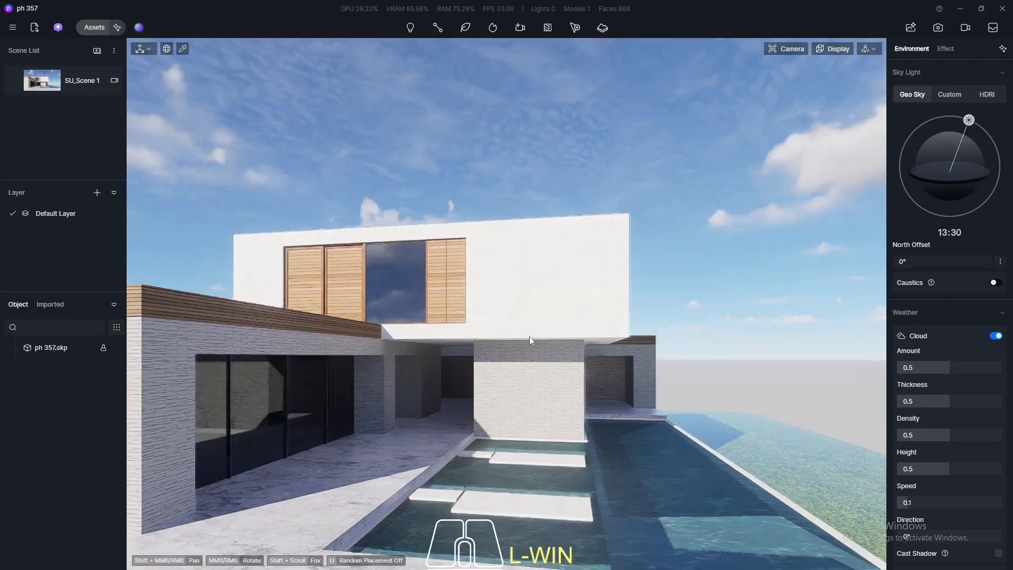
{"action": "scroll", "coordinate": [376, 335], "scroll_direction": "up", "scroll_amount": 6}
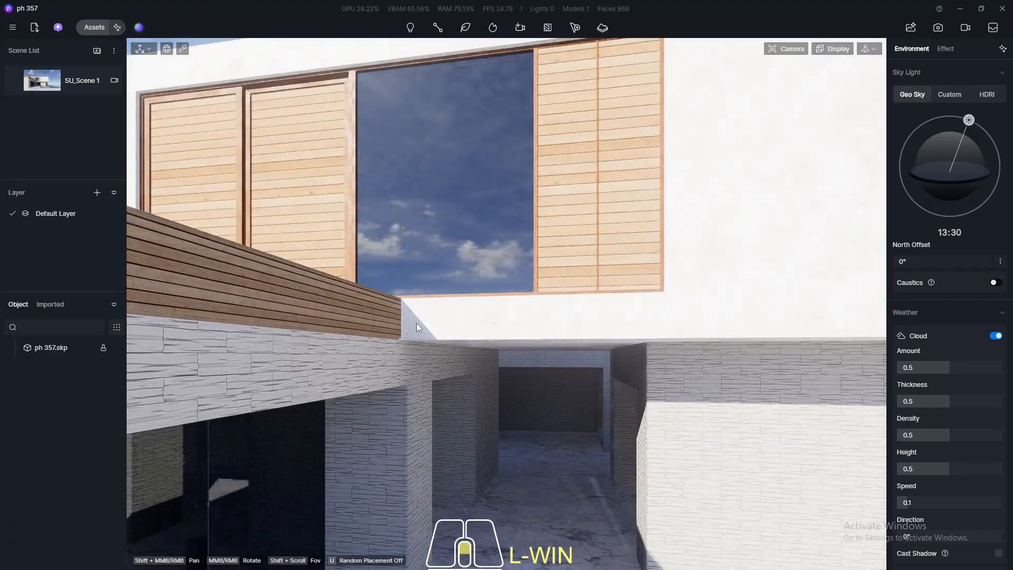
{"action": "scroll", "coordinate": [416, 324], "scroll_direction": "up", "scroll_amount": 3}
{"action": "middle_click_drag", "start_coordinate": [435, 327], "coordinate": [437, 328]}
{"action": "scroll", "coordinate": [452, 321], "scroll_direction": "up", "scroll_amount": 4}
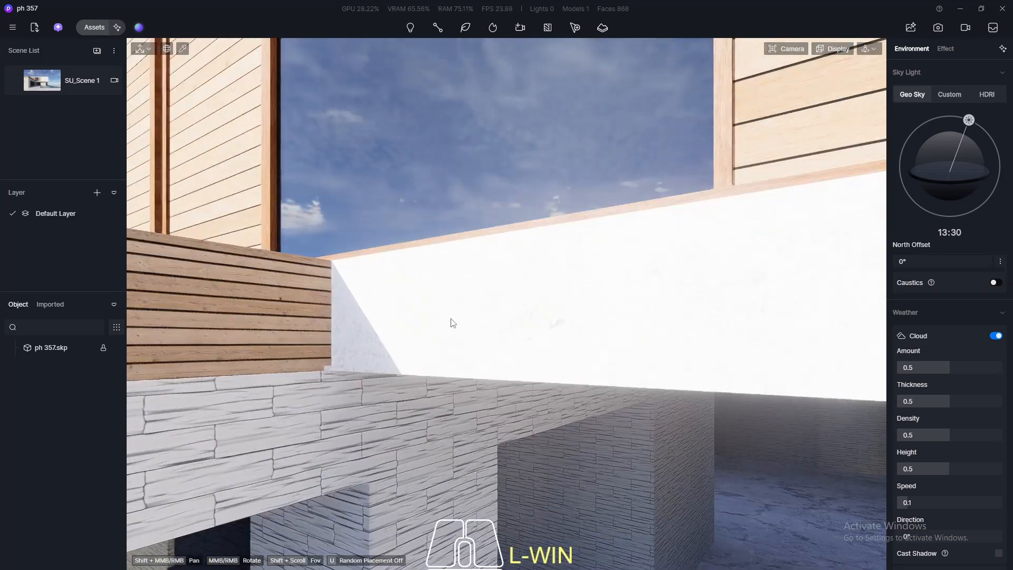
{"action": "left_click", "coordinate": [88, 26]}
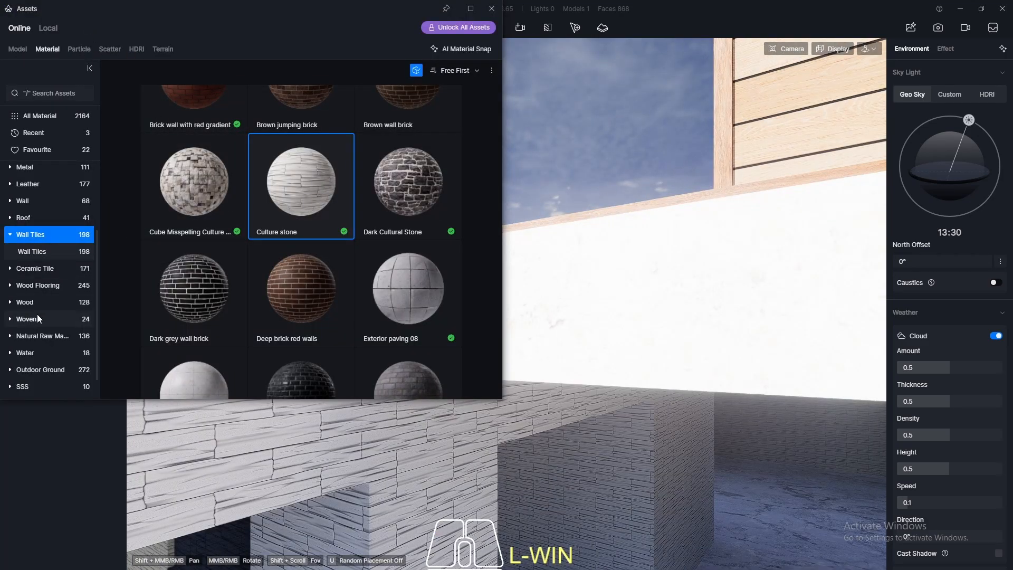
{"action": "scroll", "coordinate": [37, 316], "scroll_direction": "up", "scroll_amount": 3}
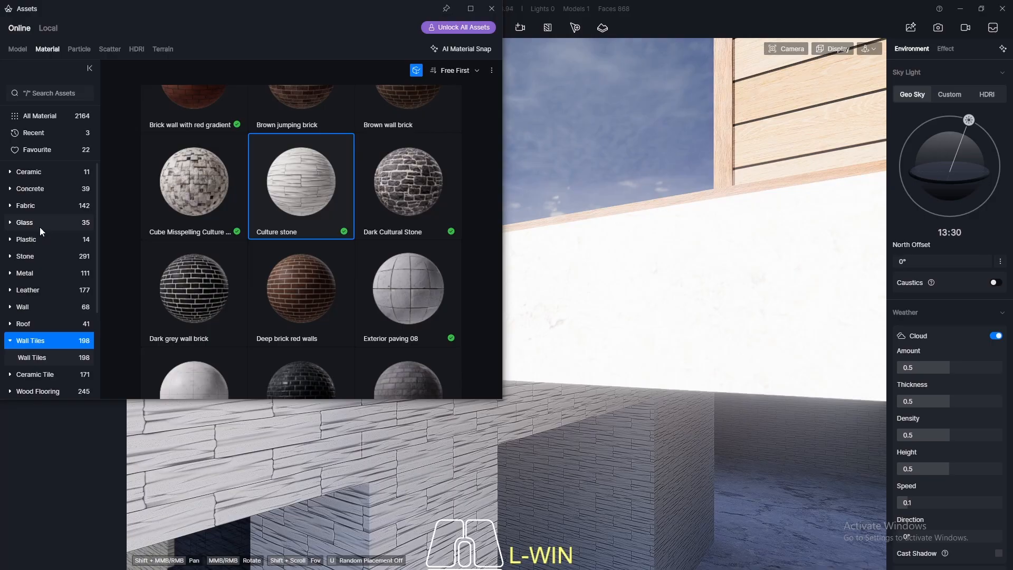
{"action": "left_click", "coordinate": [14, 306]}
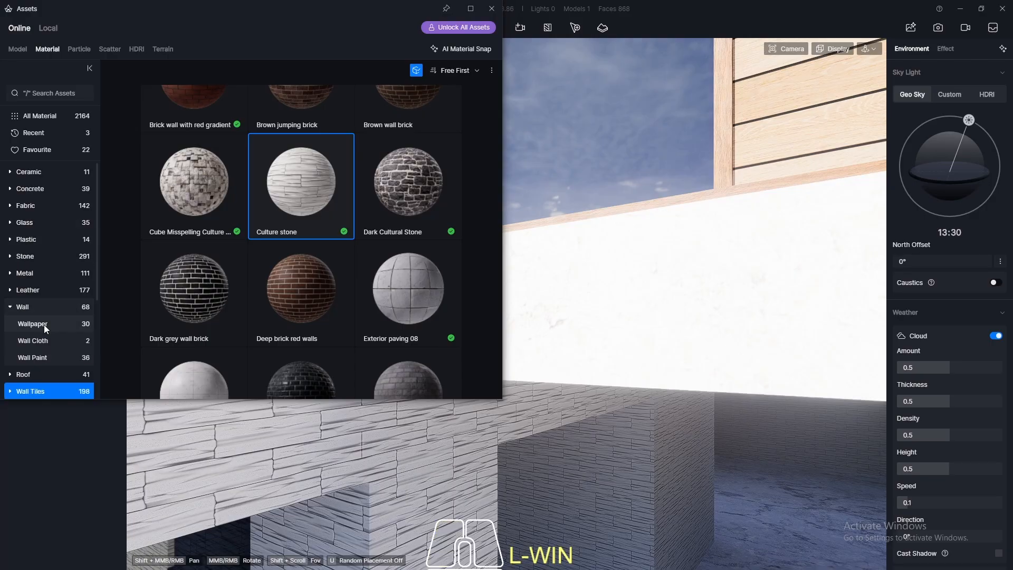
{"action": "left_click", "coordinate": [49, 359]}
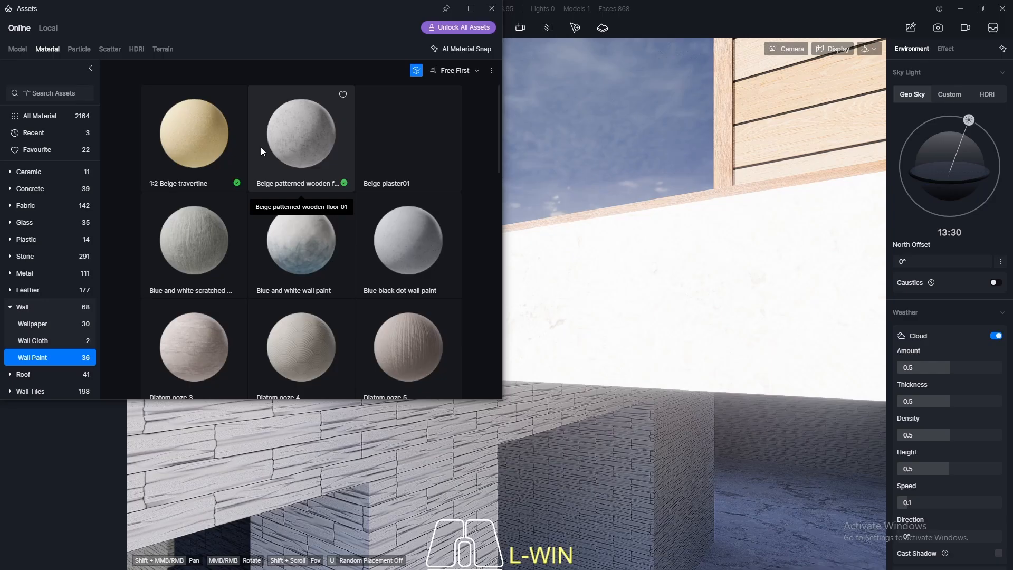
{"action": "scroll", "coordinate": [260, 147], "scroll_direction": "down", "scroll_amount": 5}
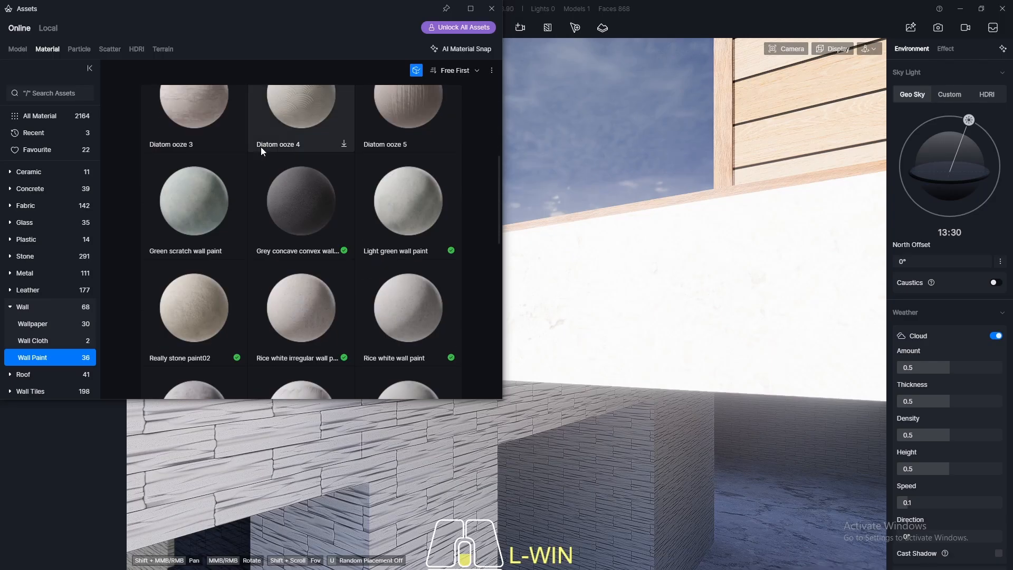
{"action": "scroll", "coordinate": [209, 267], "scroll_direction": "down", "scroll_amount": 2}
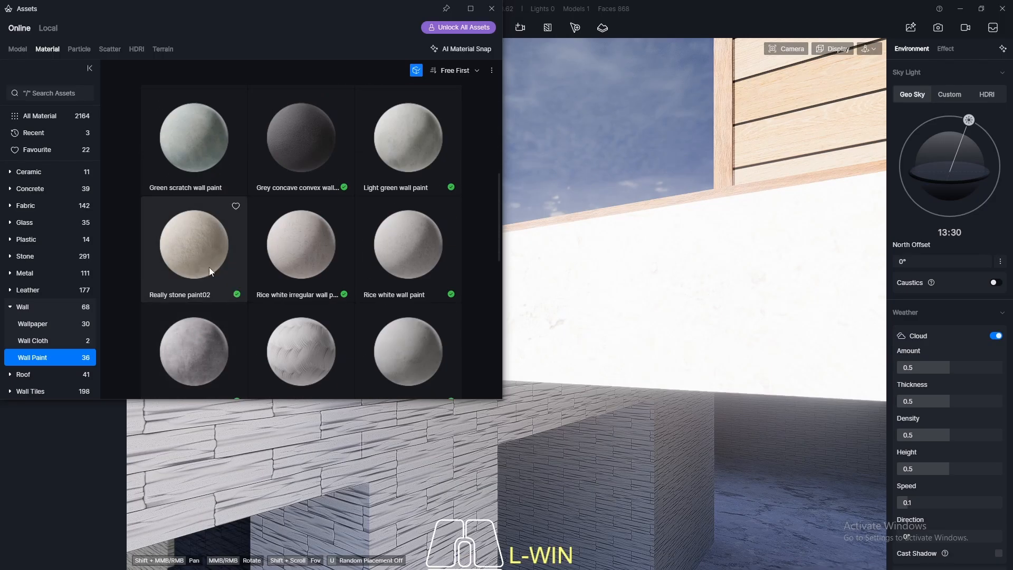
{"action": "mouse_move", "coordinate": [203, 245]}
{"action": "left_mouse_down"}
{"action": "mouse_move", "coordinate": [686, 312]}
{"action": "mouse_move", "coordinate": [629, 288]}
{"action": "left_mouse_up"}
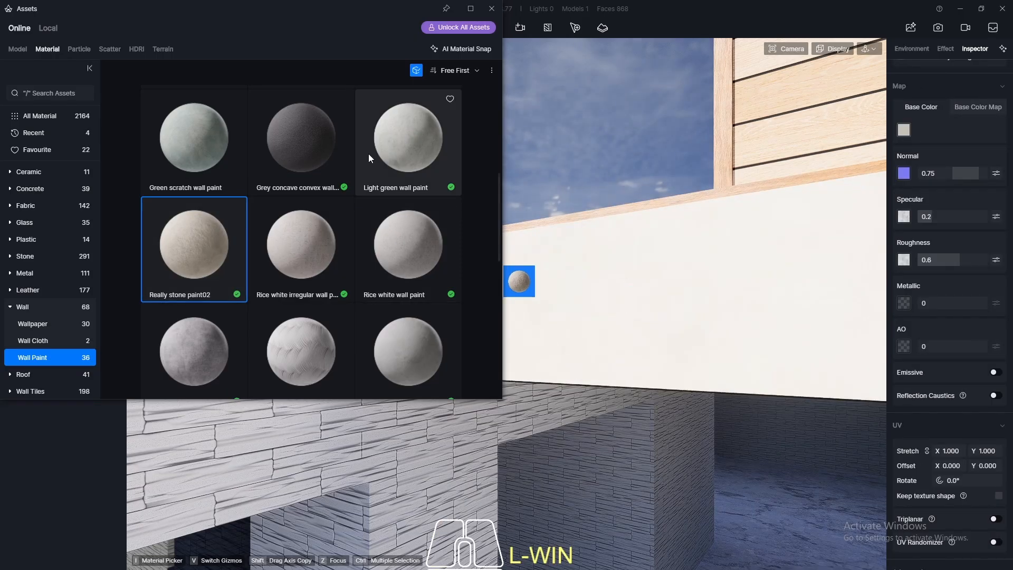
- Look through the remaining Wall Paint materials and close the asset library
{"action": "scroll", "coordinate": [295, 249], "scroll_direction": "down", "scroll_amount": 8}
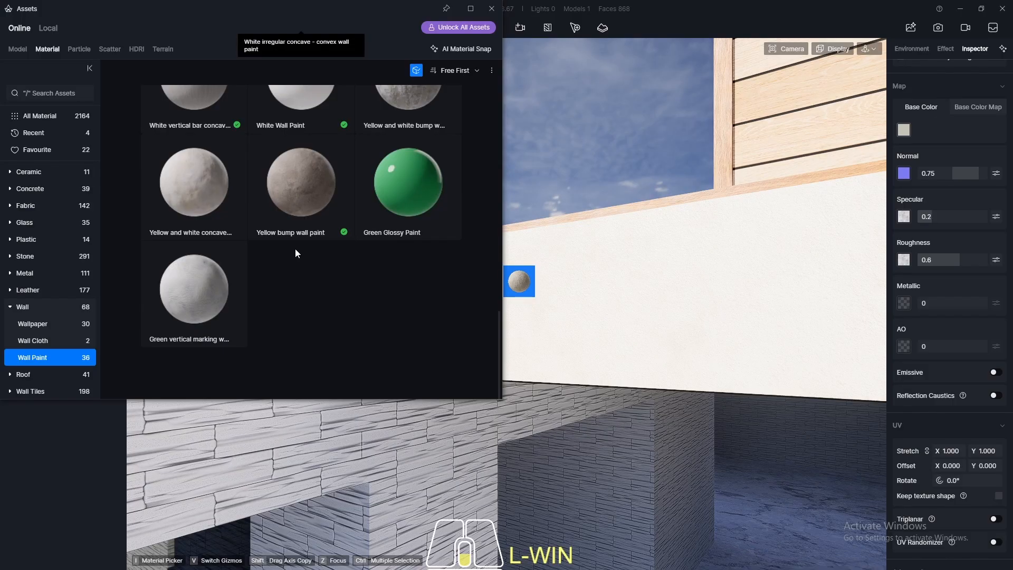
{"action": "scroll", "coordinate": [295, 248], "scroll_direction": "up", "scroll_amount": 5}
{"action": "scroll", "coordinate": [294, 243], "scroll_direction": "down", "scroll_amount": 4}
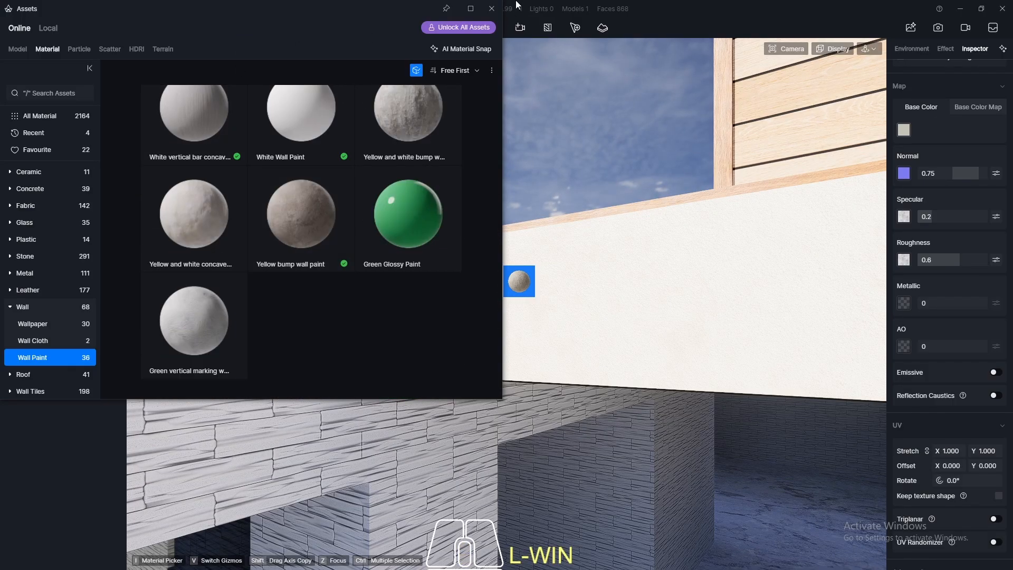
{"action": "left_click", "coordinate": [494, 10]}
- Stop material picking, examine the painted upper volume up close, and return to the SU_Scene 1 camera view
{"action": "scroll", "coordinate": [416, 366], "scroll_direction": "down", "scroll_amount": 6}
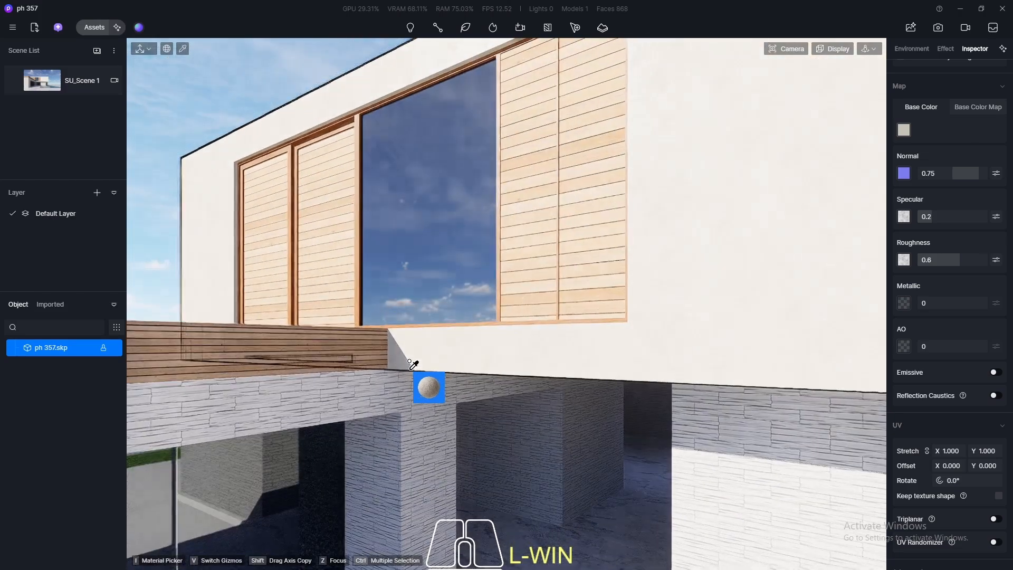
{"action": "key", "text": "Escape"}
{"action": "middle_click_drag", "start_coordinate": [486, 308], "coordinate": [470, 280]}
{"action": "scroll", "coordinate": [773, 299], "scroll_direction": "up", "scroll_amount": 3}
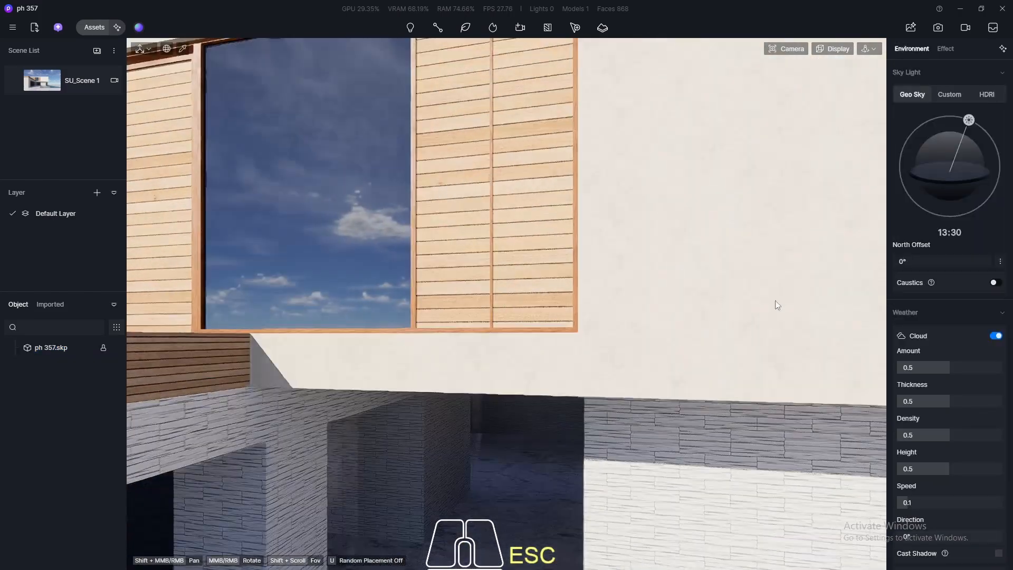
{"action": "scroll", "coordinate": [750, 295], "scroll_direction": "up", "scroll_amount": 1}
{"action": "left_click", "coordinate": [37, 81]}
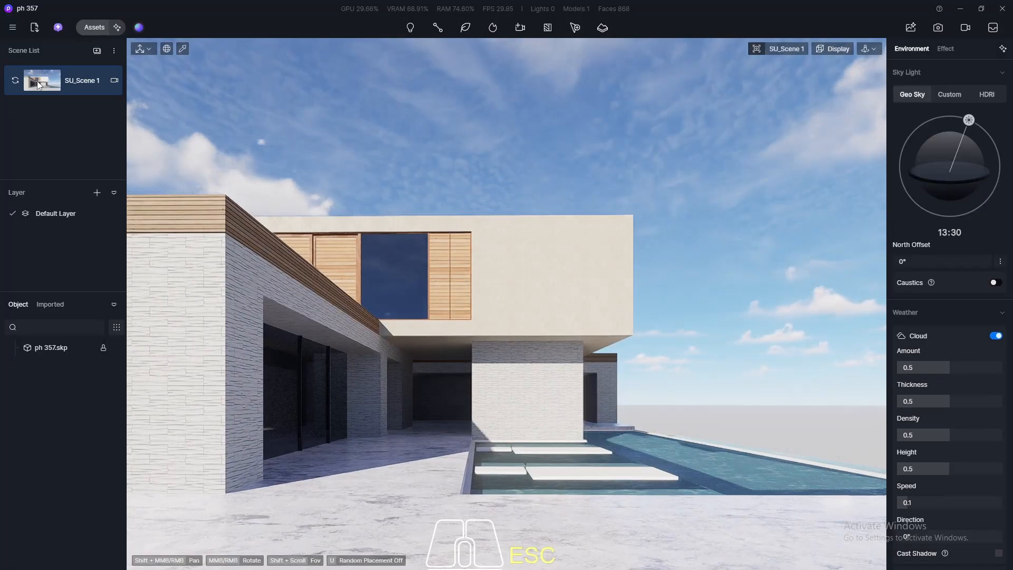
- Pick the upper volume's paint material and set its UV stretch to 0.3, trying 0.5 first
{"action": "left_click", "coordinate": [184, 49]}
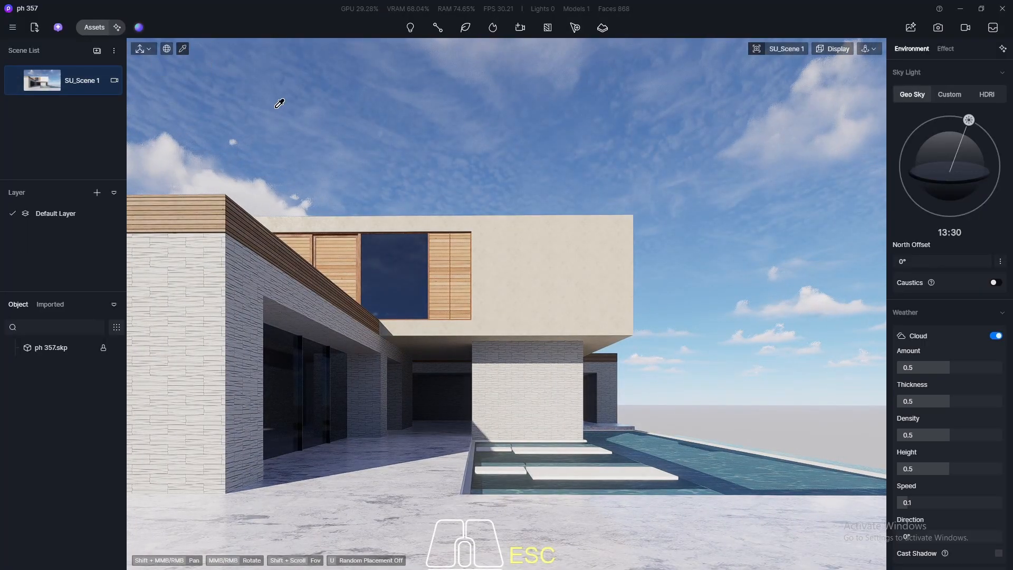
{"action": "left_click", "coordinate": [547, 284]}
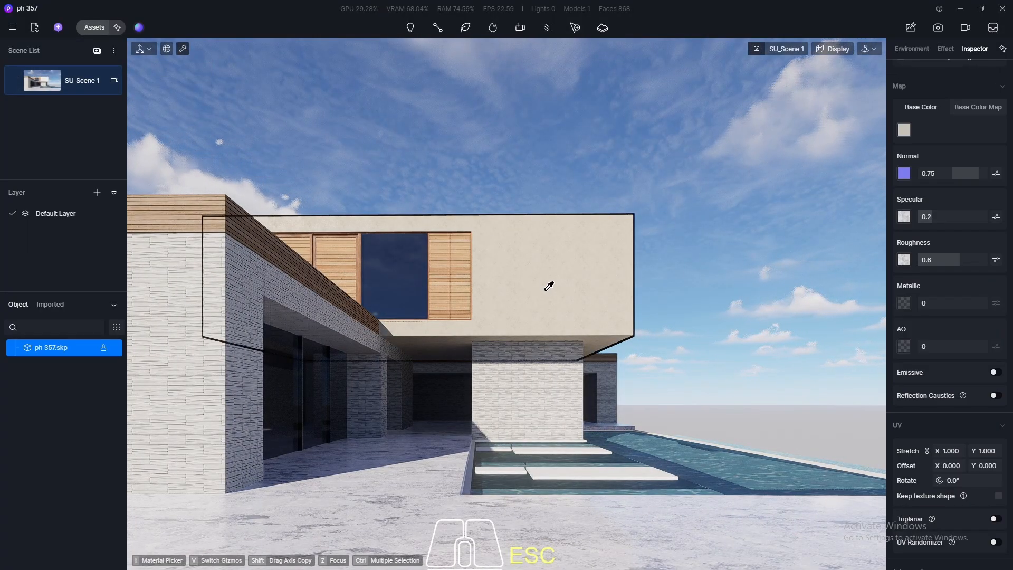
{"action": "left_click", "coordinate": [948, 450]}
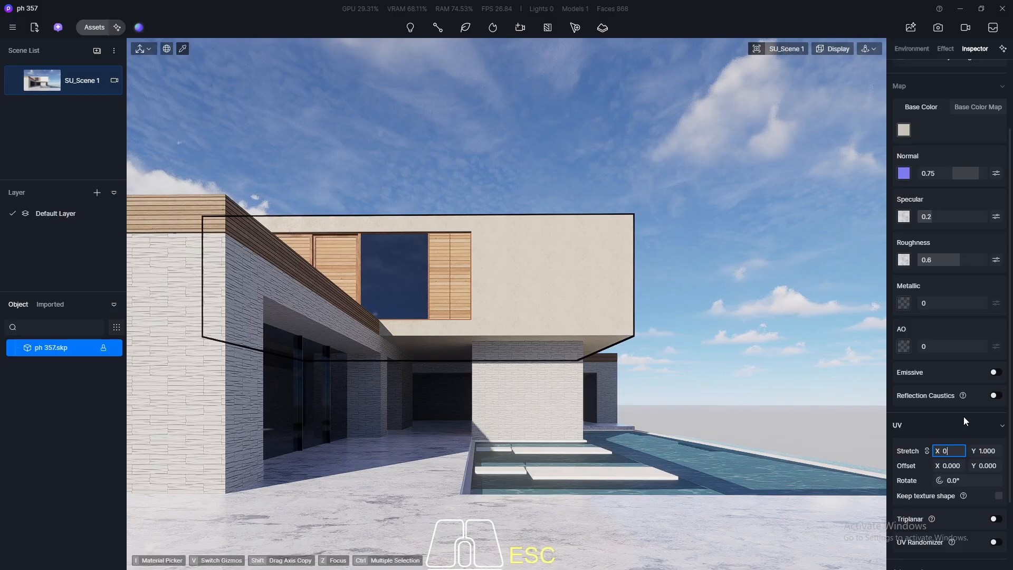
{"action": "type", "text": "0.5"}
{"action": "key", "text": "Return"}
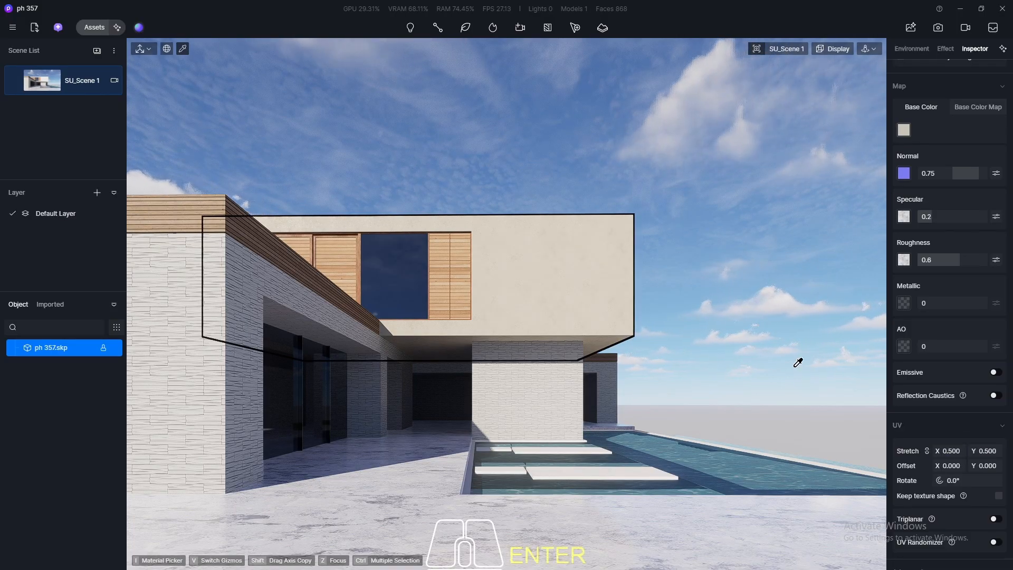
{"action": "left_click", "coordinate": [963, 453]}
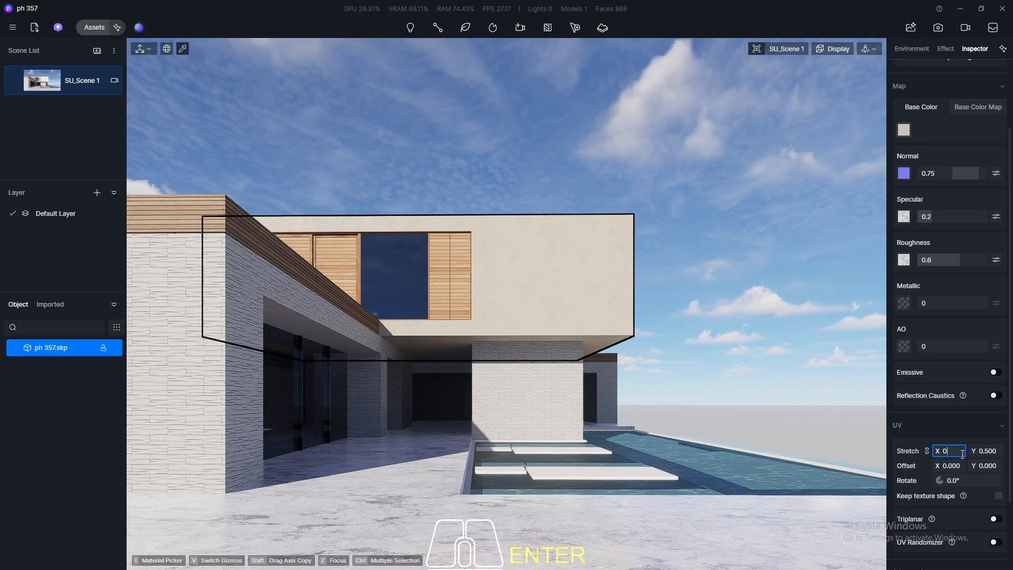
{"action": "type", "text": "0.3"}
{"action": "key", "text": "Return"}
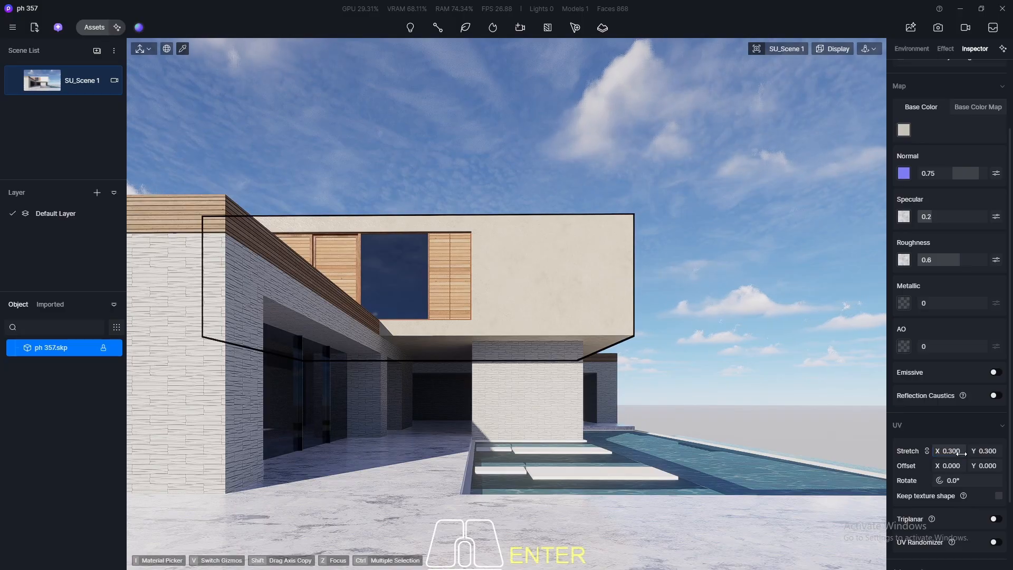
{"action": "key", "text": "Escape"}
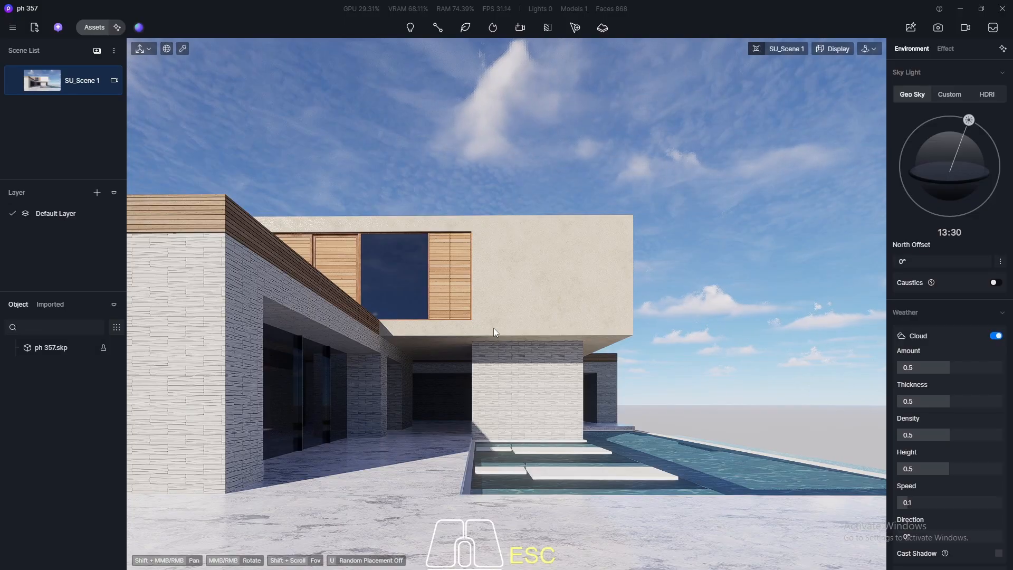
- Examine the upper volume and the terrace beside the pool from closer angles, and switch to Perspective View
{"action": "middle_click_drag", "start_coordinate": [492, 328], "coordinate": [600, 88]}
{"action": "scroll", "coordinate": [389, 483], "scroll_direction": "up", "scroll_amount": 5}
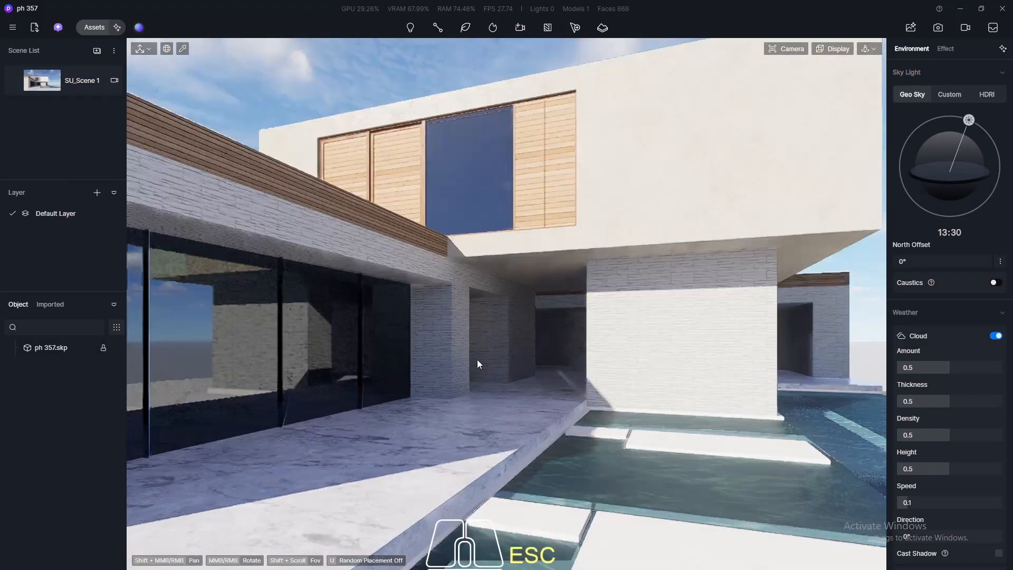
{"action": "middle_click_drag", "start_coordinate": [477, 359], "coordinate": [469, 360]}
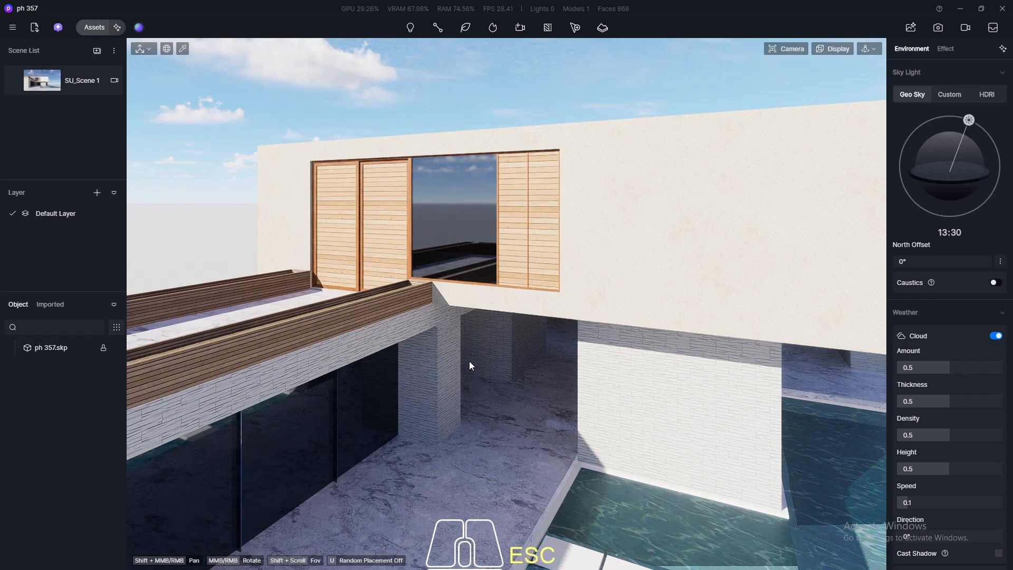
{"action": "key", "text": "F8"}
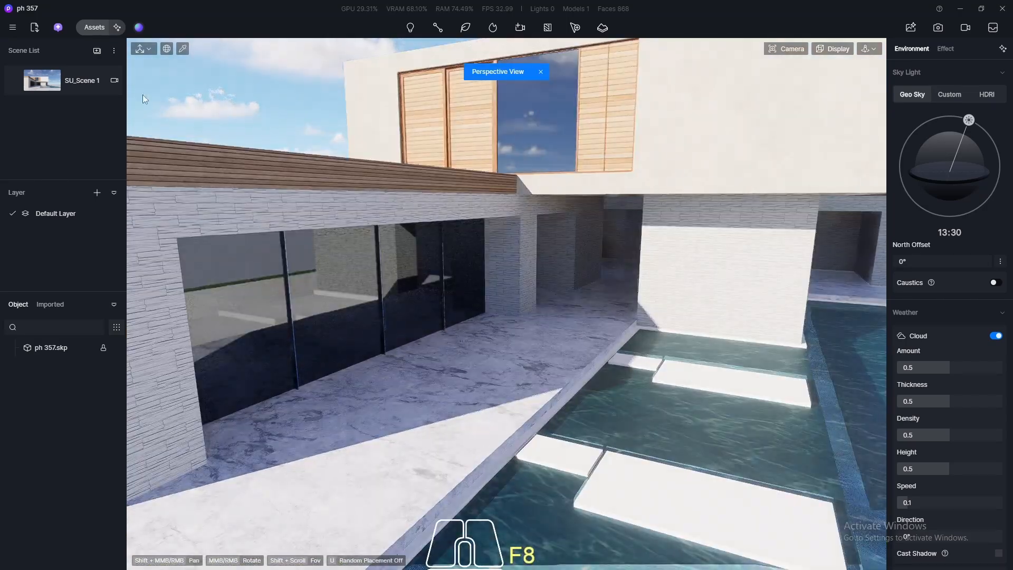
- Open the asset library's Stone material category and look through its first page for a terrace floor material
{"action": "left_click", "coordinate": [92, 27]}
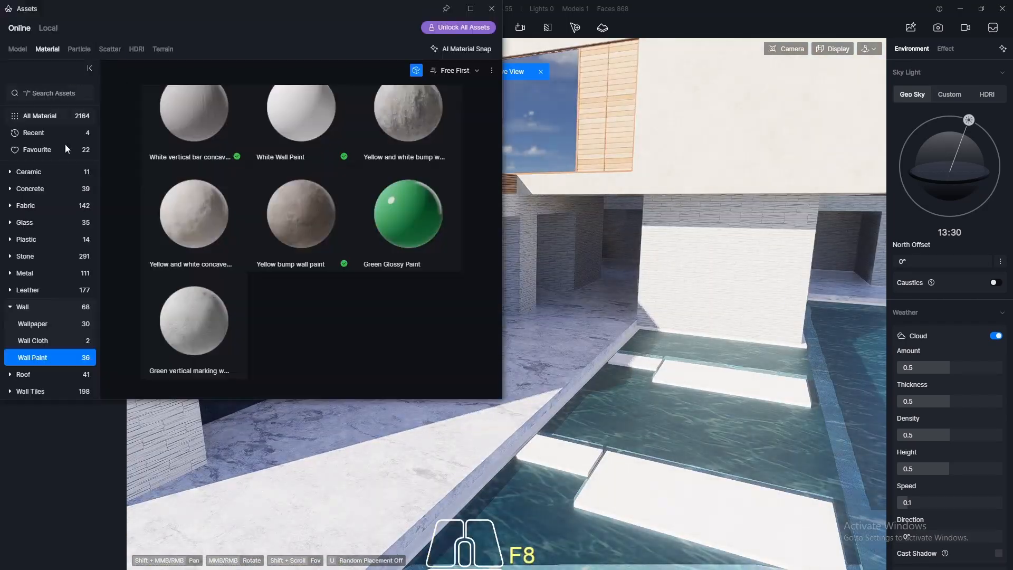
{"action": "left_click", "coordinate": [30, 257]}
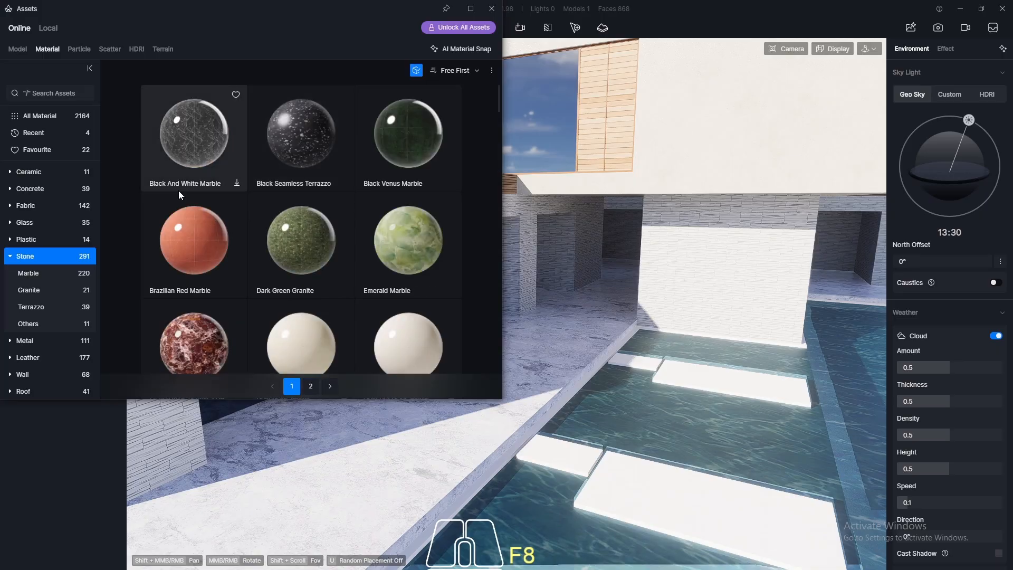
{"action": "scroll", "coordinate": [388, 187], "scroll_direction": "down", "scroll_amount": 6}
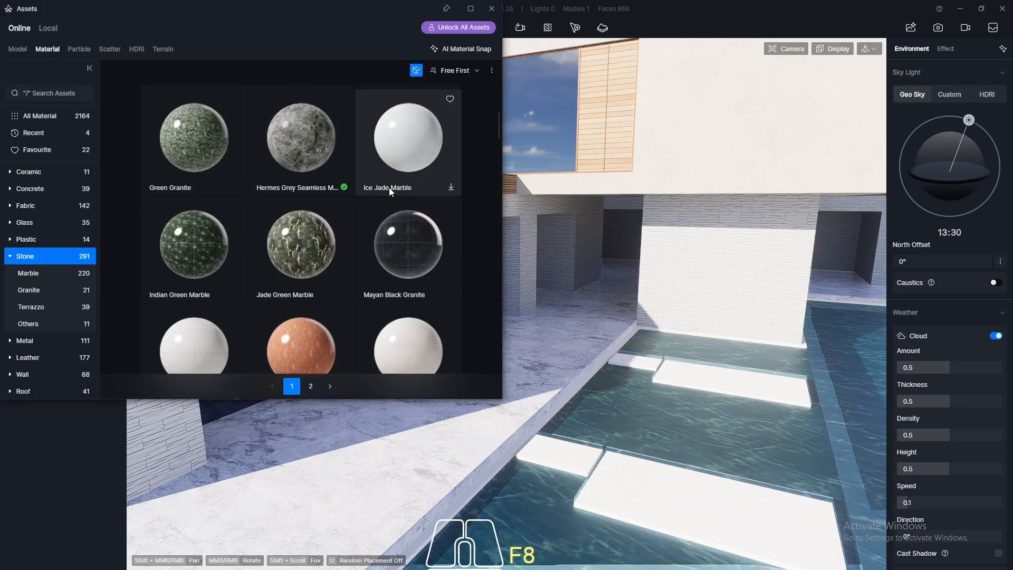
{"action": "scroll", "coordinate": [389, 189], "scroll_direction": "down", "scroll_amount": 12}
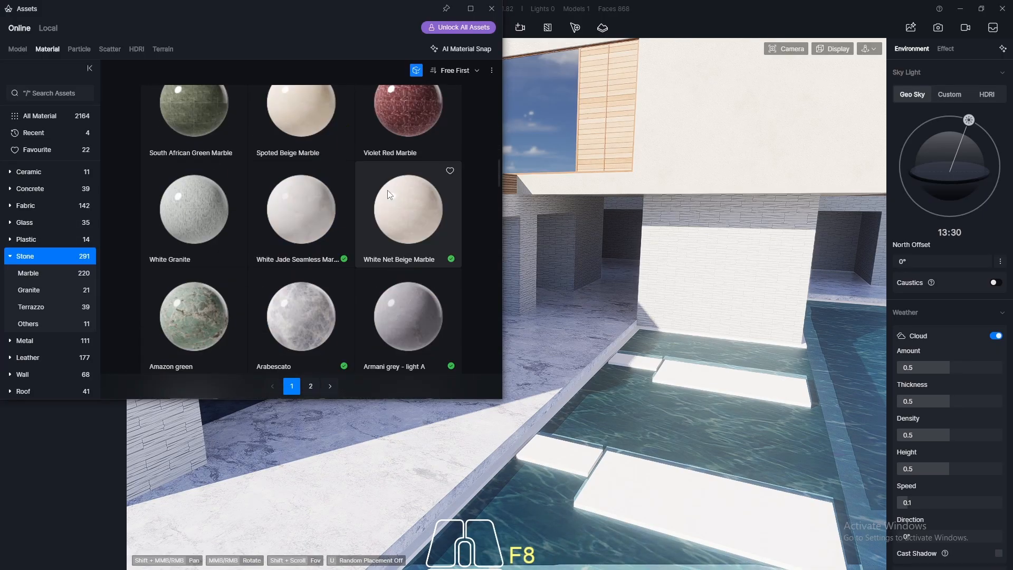
{"action": "scroll", "coordinate": [389, 193], "scroll_direction": "down", "scroll_amount": 1}
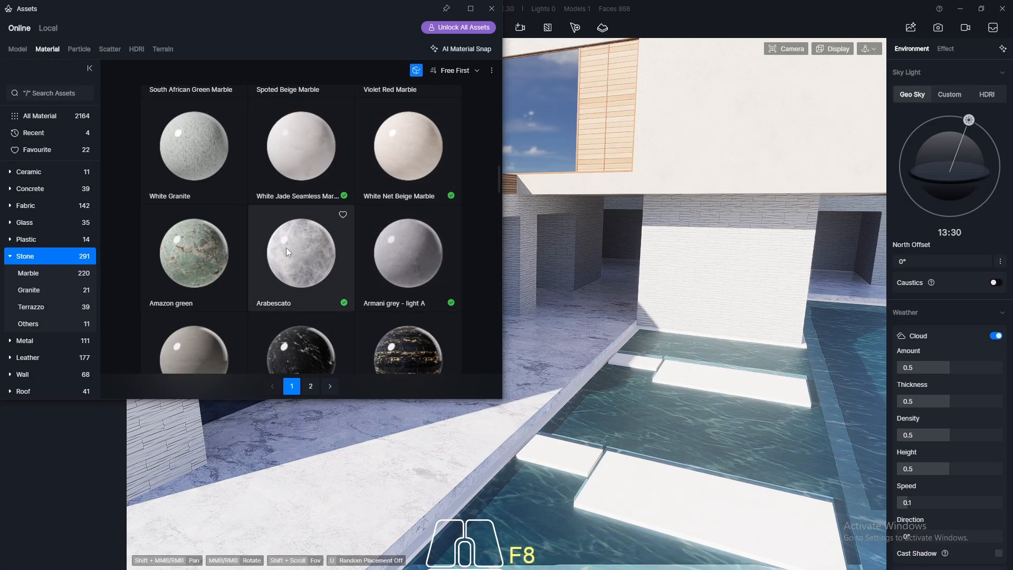
{"action": "scroll", "coordinate": [286, 248], "scroll_direction": "down", "scroll_amount": 6}
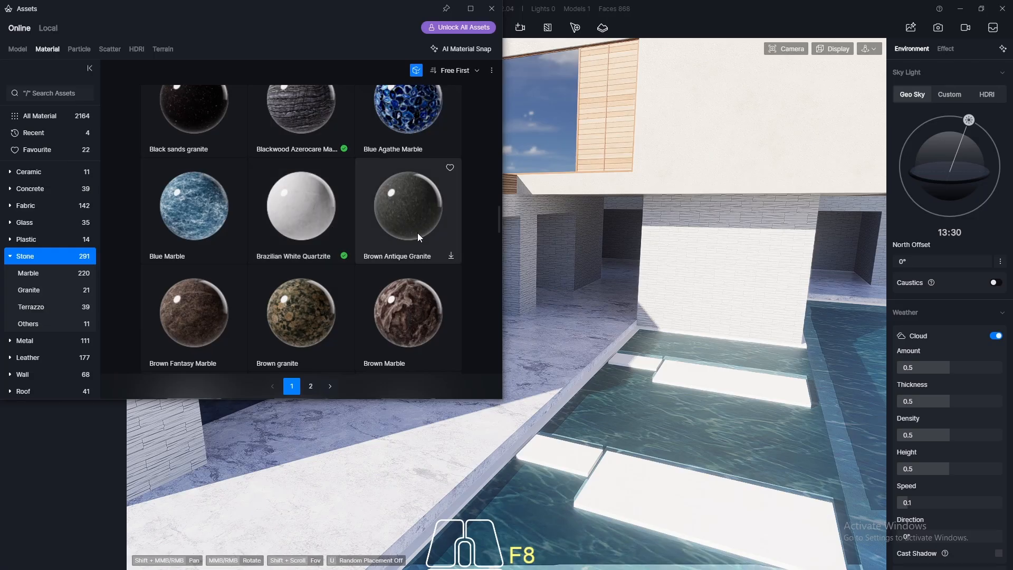
{"action": "scroll", "coordinate": [425, 252], "scroll_direction": "down", "scroll_amount": 4}
{"action": "scroll", "coordinate": [426, 252], "scroll_direction": "down", "scroll_amount": 2}
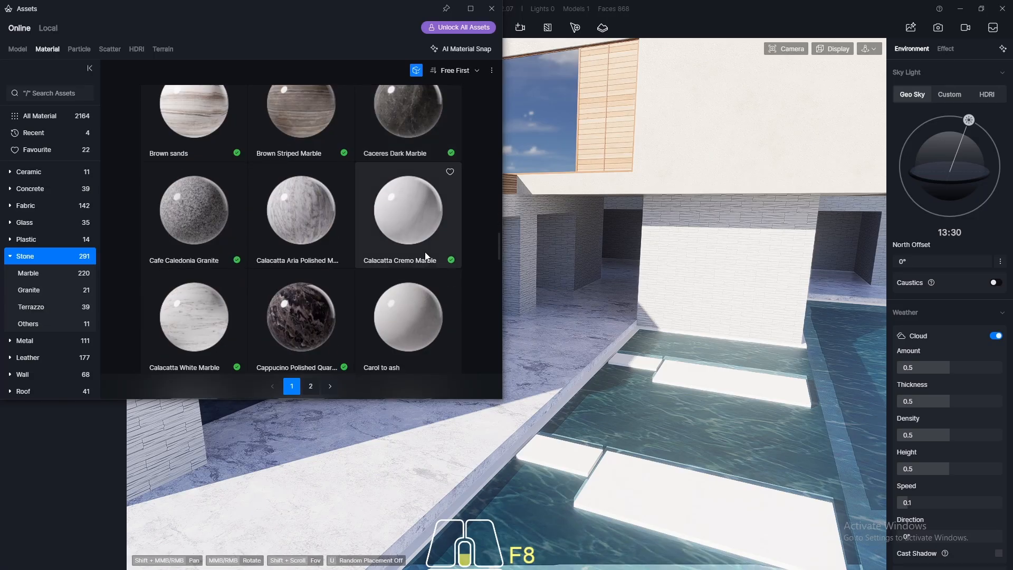
{"action": "scroll", "coordinate": [425, 254], "scroll_direction": "down", "scroll_amount": 8}
{"action": "scroll", "coordinate": [425, 251], "scroll_direction": "up", "scroll_amount": 2}
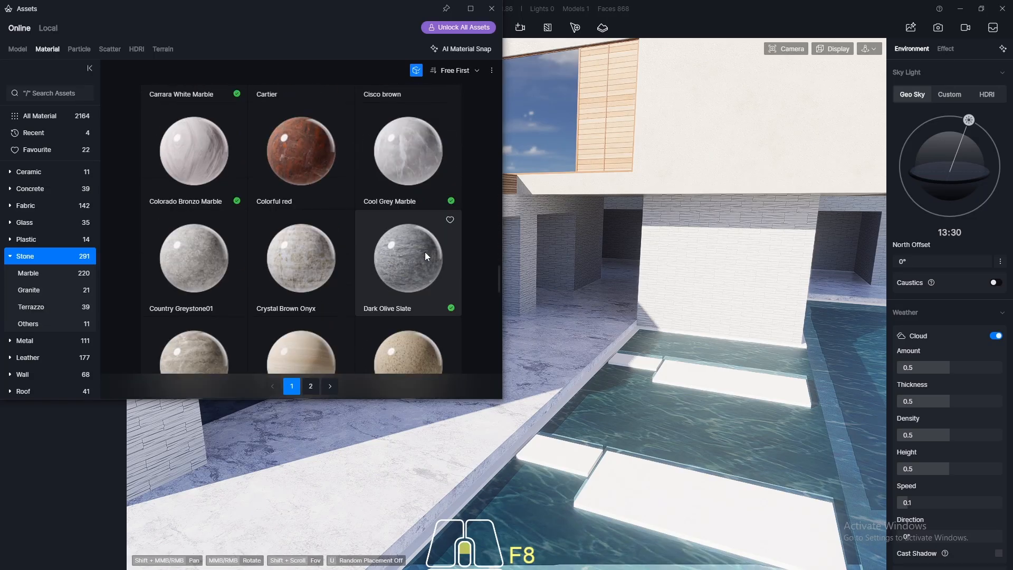
{"action": "scroll", "coordinate": [383, 254], "scroll_direction": "down", "scroll_amount": 6}
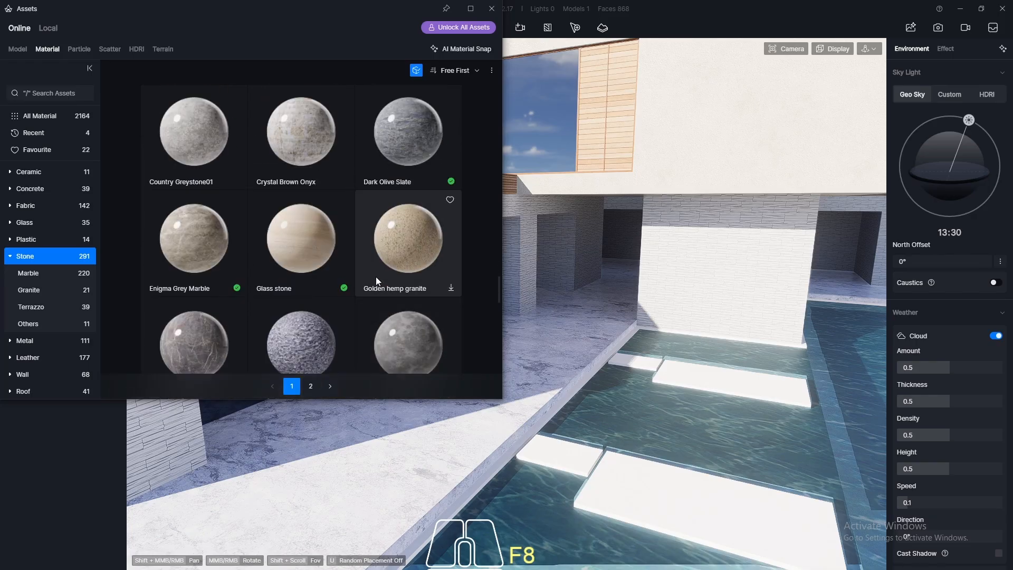
{"action": "scroll", "coordinate": [410, 269], "scroll_direction": "down", "scroll_amount": 10}
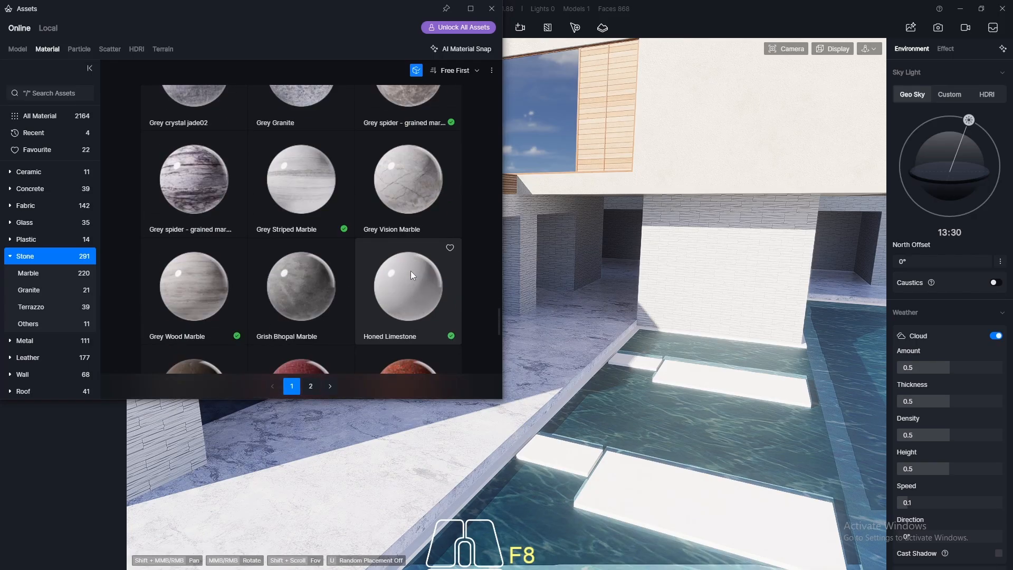
{"action": "scroll", "coordinate": [390, 296], "scroll_direction": "down", "scroll_amount": 2}
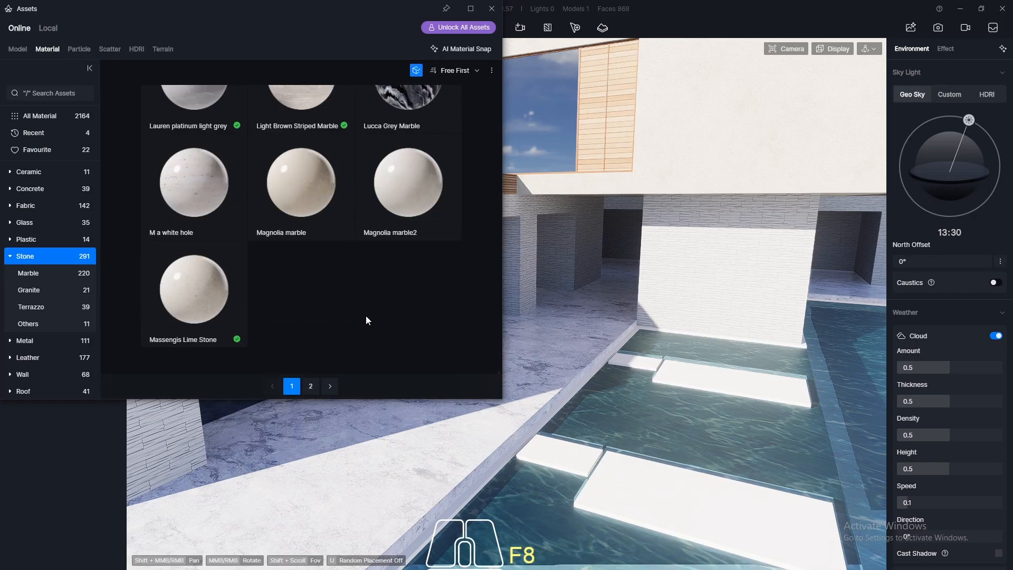
- Look through the second page of Stone materials for further terrace floor options
{"action": "left_click", "coordinate": [310, 386]}
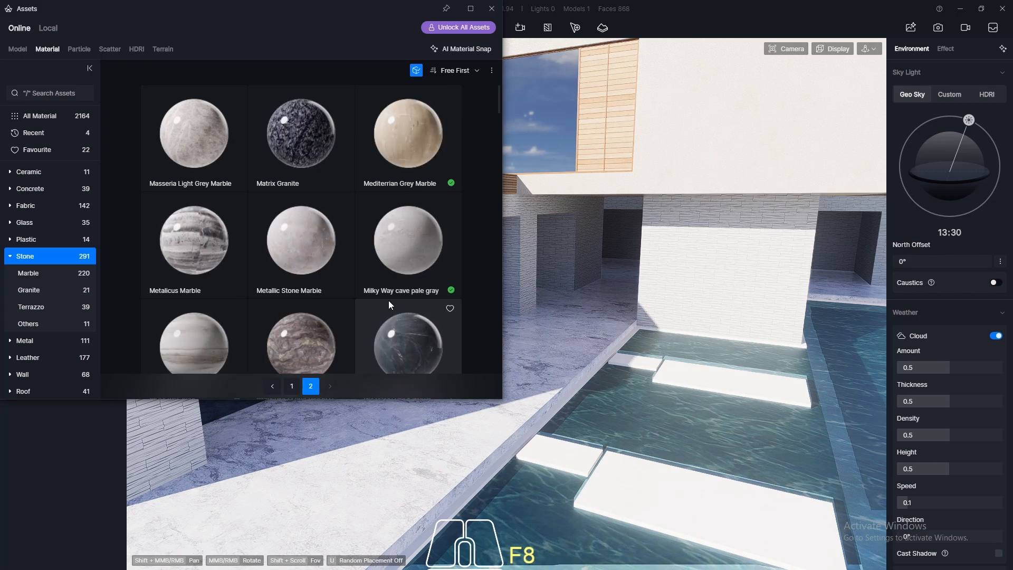
{"action": "scroll", "coordinate": [375, 195], "scroll_direction": "down", "scroll_amount": 5}
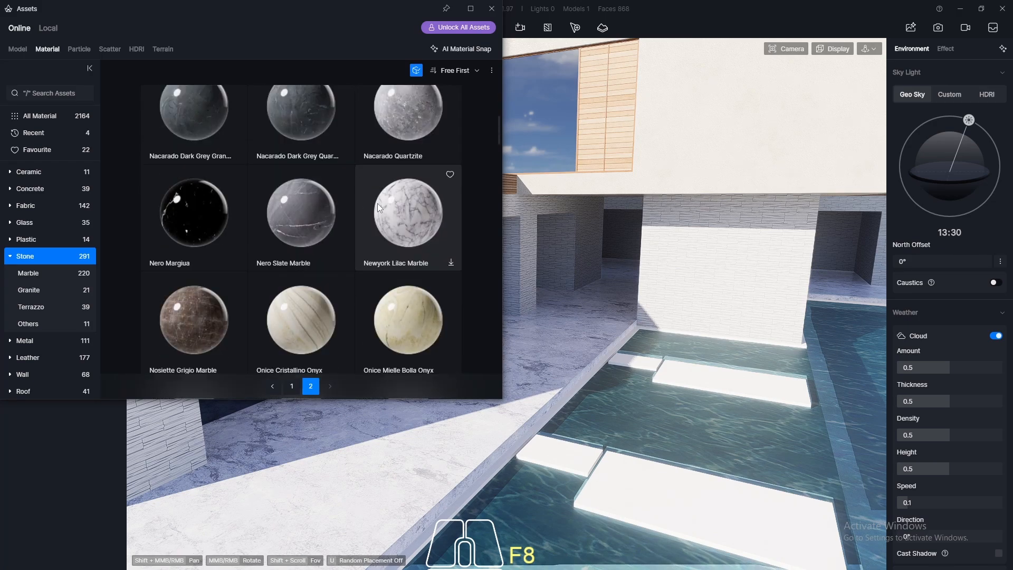
{"action": "scroll", "coordinate": [377, 206], "scroll_direction": "down", "scroll_amount": 5}
{"action": "scroll", "coordinate": [376, 210], "scroll_direction": "down", "scroll_amount": 4}
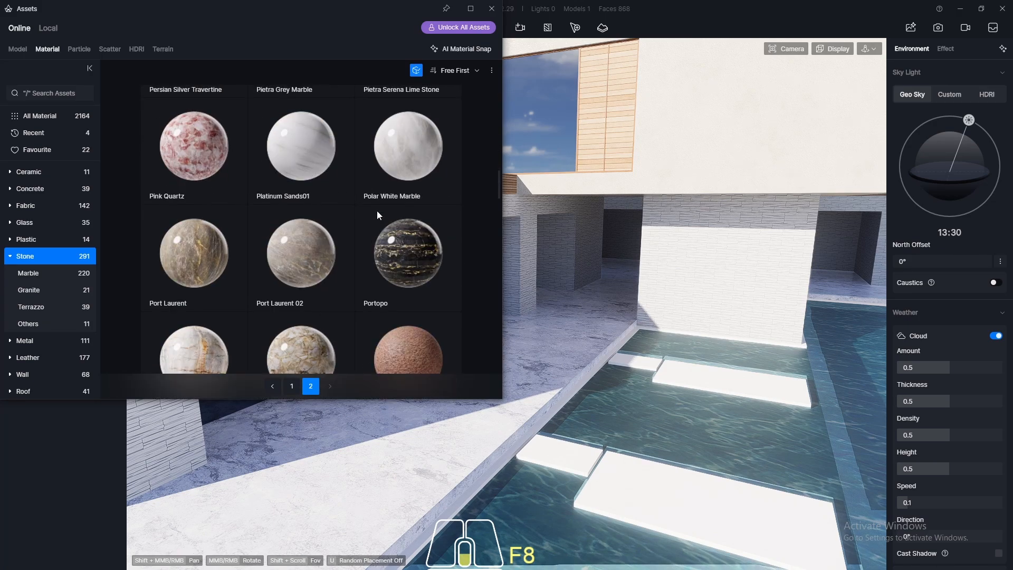
{"action": "scroll", "coordinate": [277, 253], "scroll_direction": "down", "scroll_amount": 5}
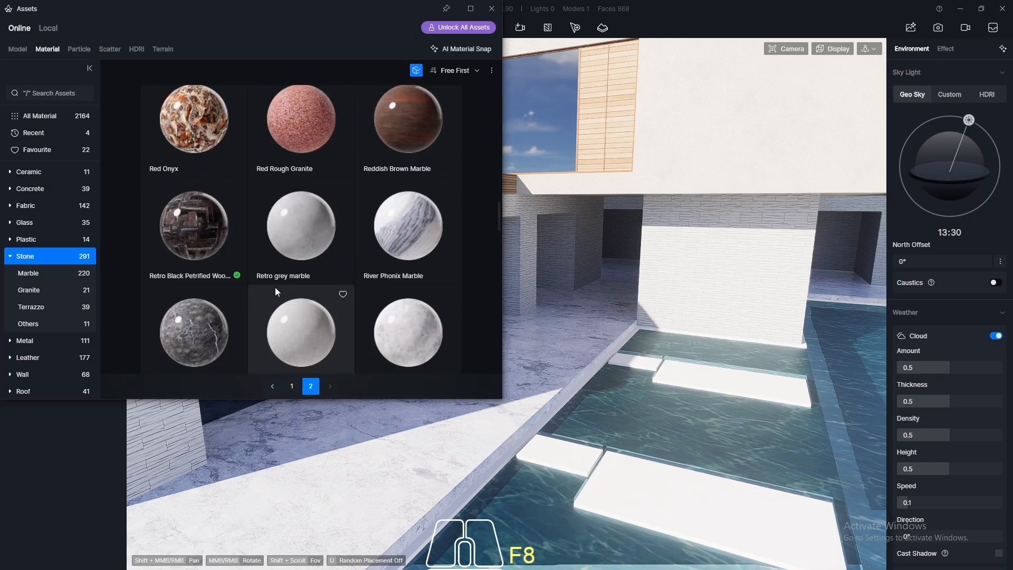
{"action": "scroll", "coordinate": [190, 259], "scroll_direction": "down", "scroll_amount": 10}
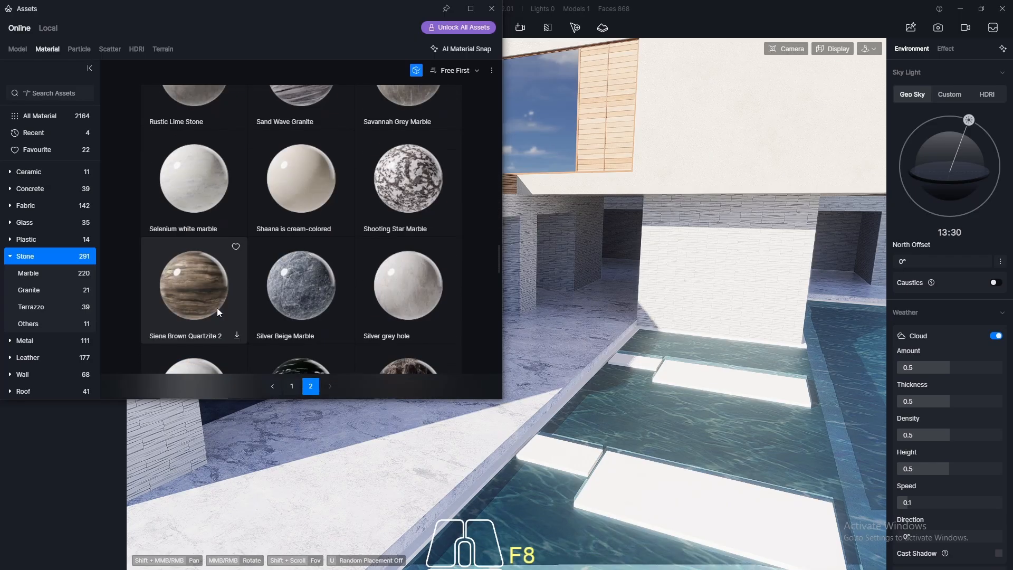
- Return to the first page of Stone materials and apply Cool Grey Marble to the terrace floor beside the pool
{"action": "left_click", "coordinate": [291, 386]}
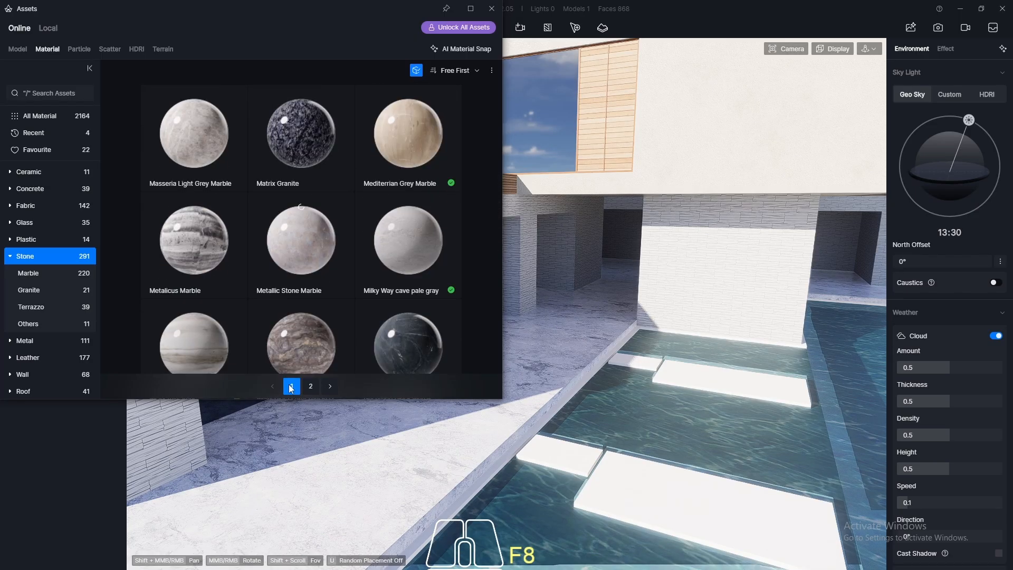
{"action": "scroll", "coordinate": [301, 224], "scroll_direction": "down", "scroll_amount": 10}
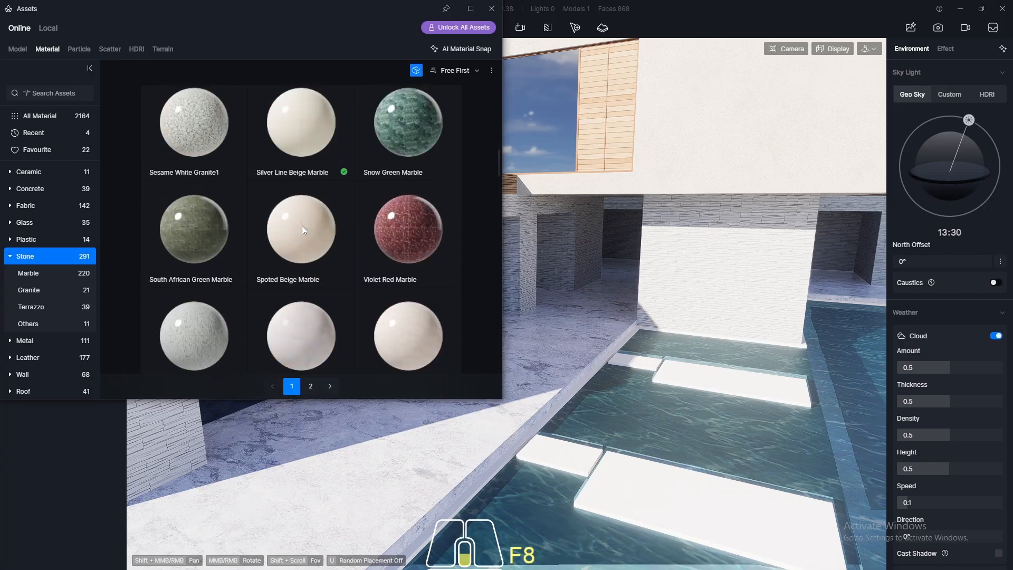
{"action": "scroll", "coordinate": [239, 238], "scroll_direction": "down", "scroll_amount": 10}
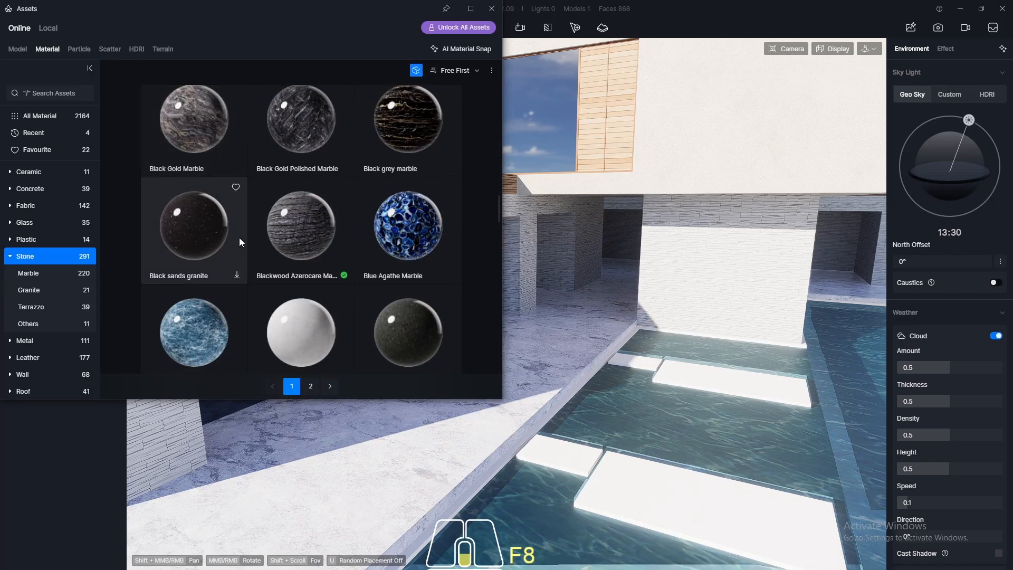
{"action": "scroll", "coordinate": [239, 237], "scroll_direction": "down", "scroll_amount": 10}
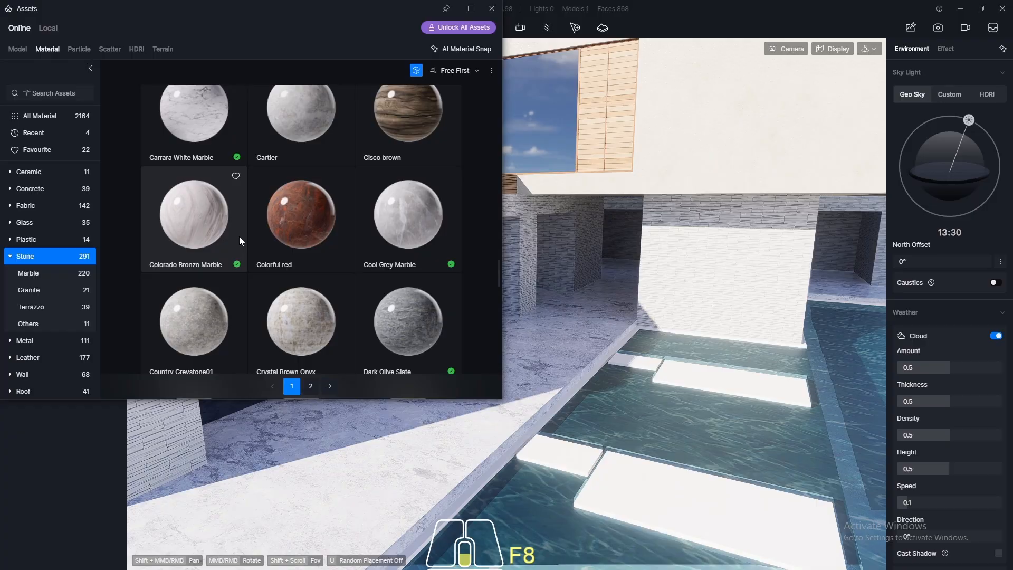
{"action": "left_click_drag", "start_coordinate": [386, 214], "coordinate": [485, 412]}
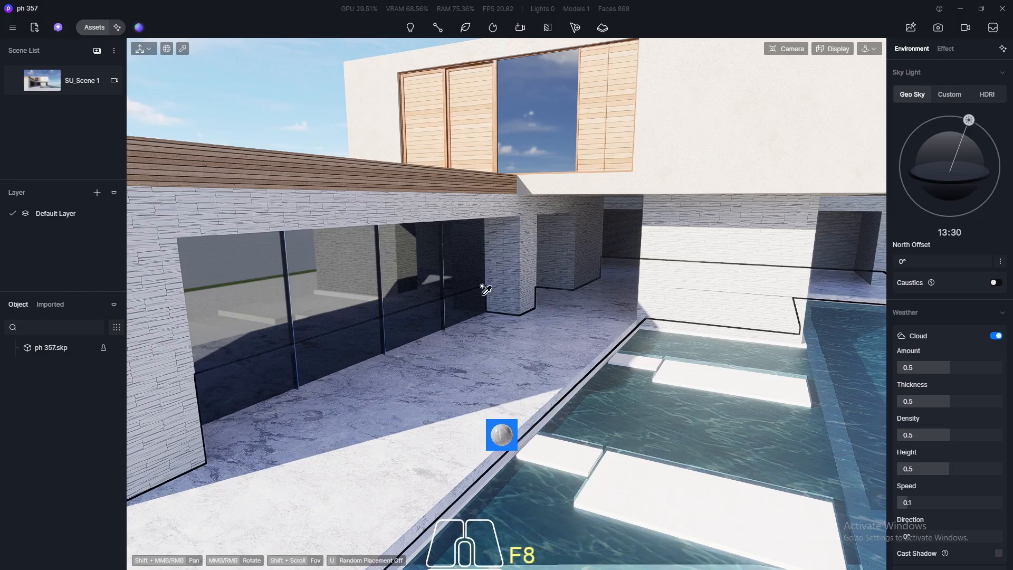
- Set the terrace marble's UV stretch to 0.2, comparing it with 0.3, and stop material picking
{"action": "scroll", "coordinate": [497, 260], "scroll_direction": "down", "scroll_amount": 5}
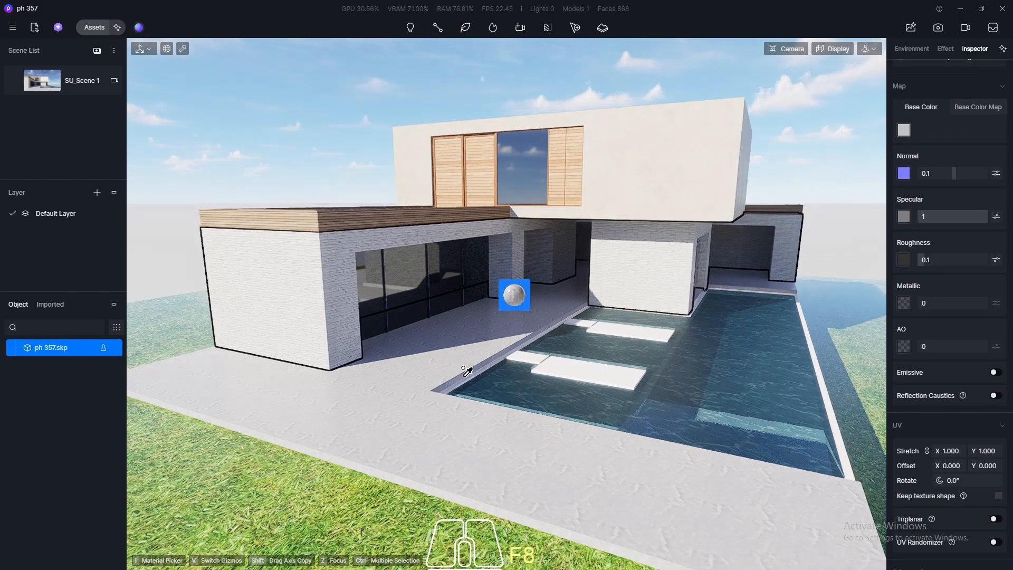
{"action": "scroll", "coordinate": [466, 371], "scroll_direction": "up", "scroll_amount": 10}
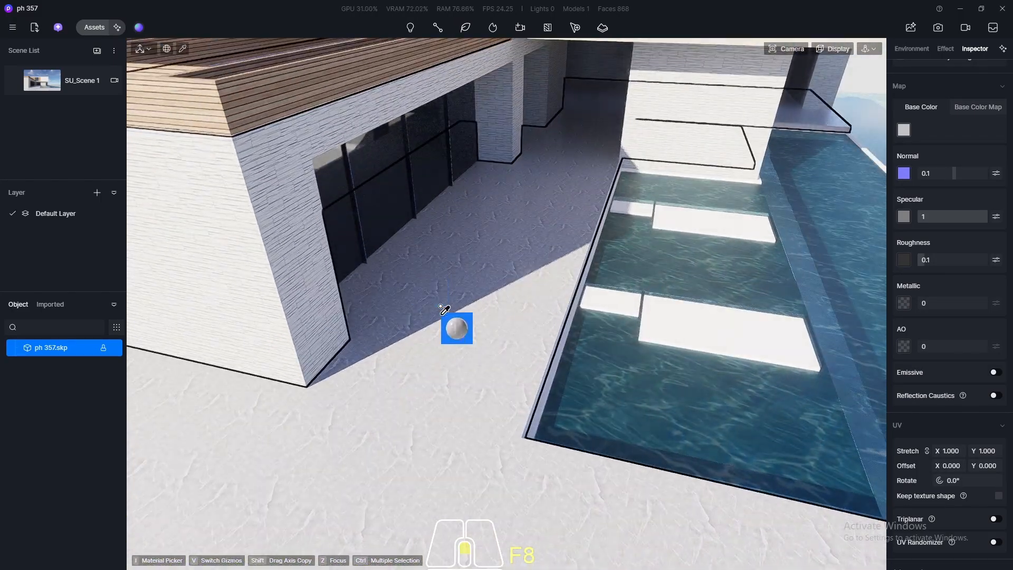
{"action": "scroll", "coordinate": [444, 309], "scroll_direction": "up", "scroll_amount": 5}
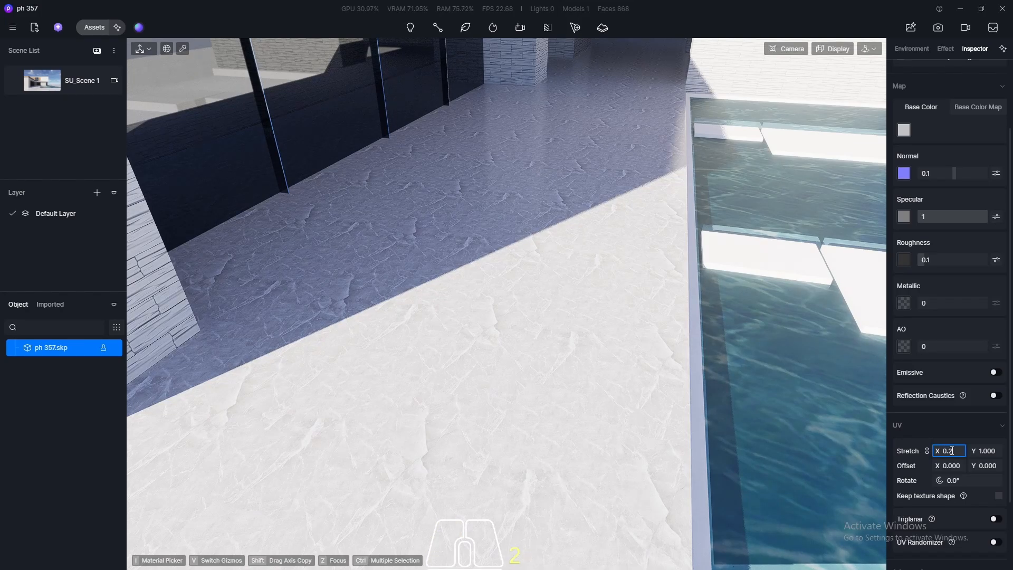
{"action": "key", "text": "Return"}
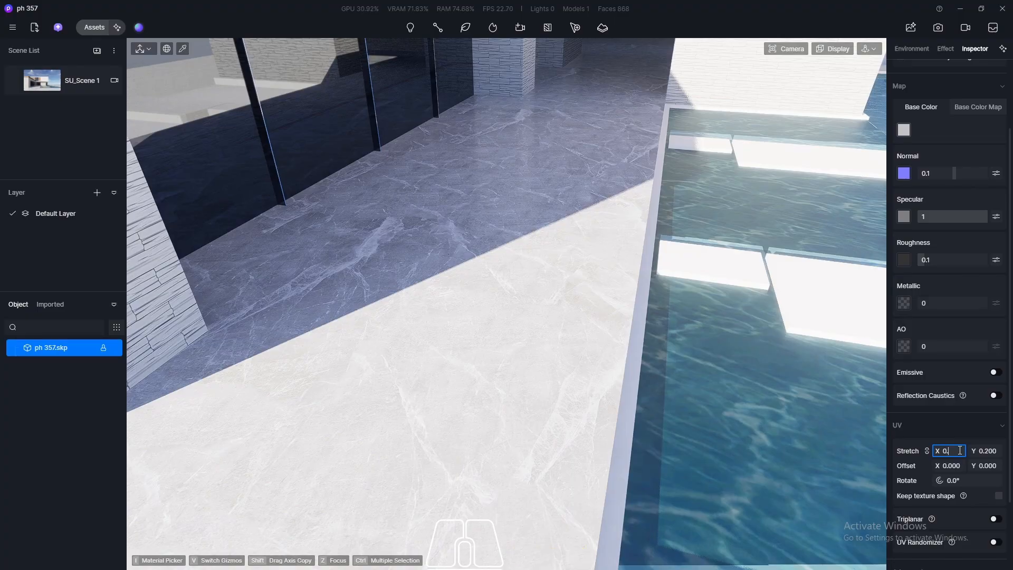
{"action": "key", "text": "Return"}
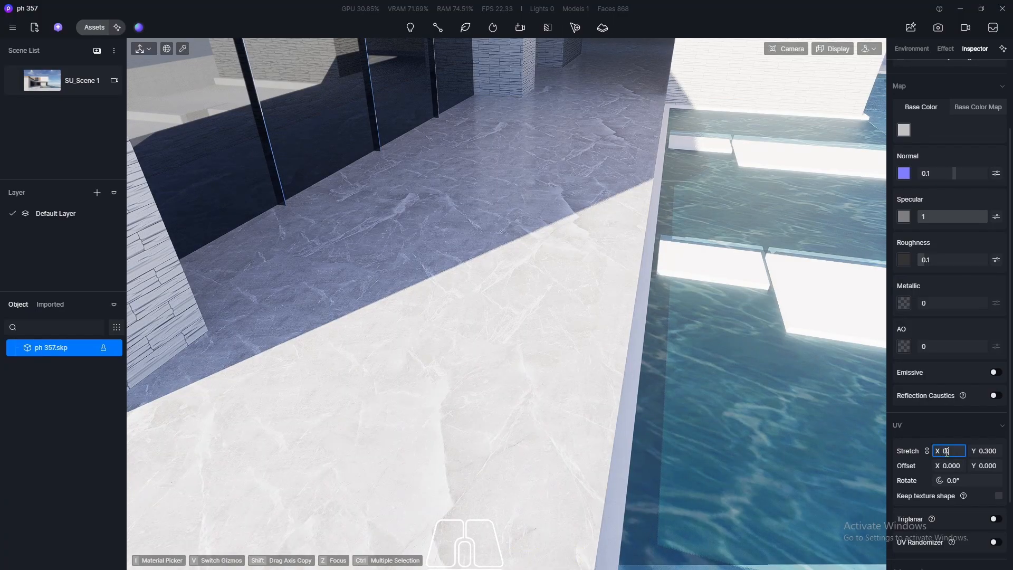
{"action": "key", "text": "Return"}
{"action": "key", "text": "Escape"}
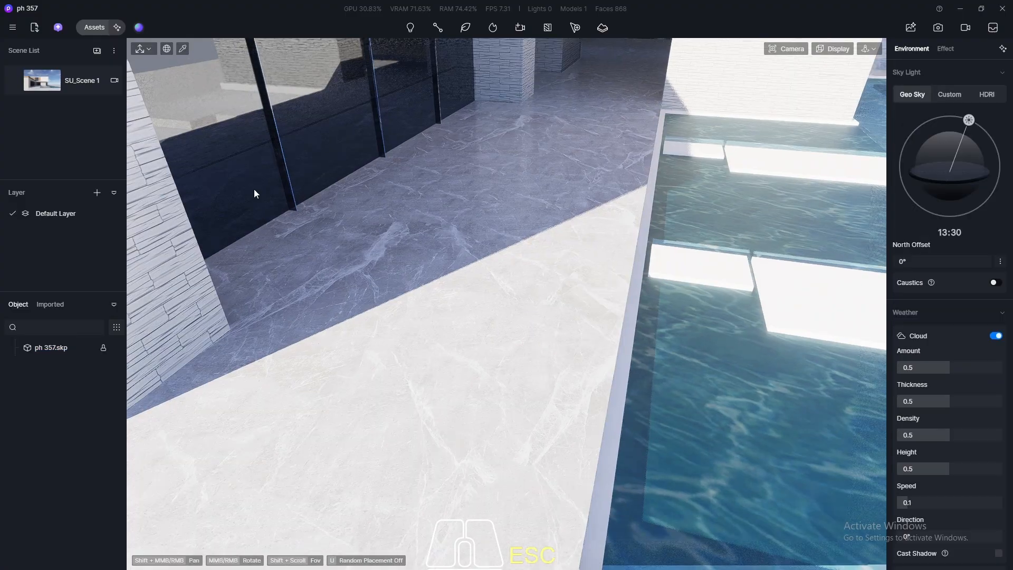
- In the SU_Scene 1 camera view, apply the stone Armani grey - light A to the terrace floor and set its UV stretch to 0.3
{"action": "left_click", "coordinate": [48, 92]}
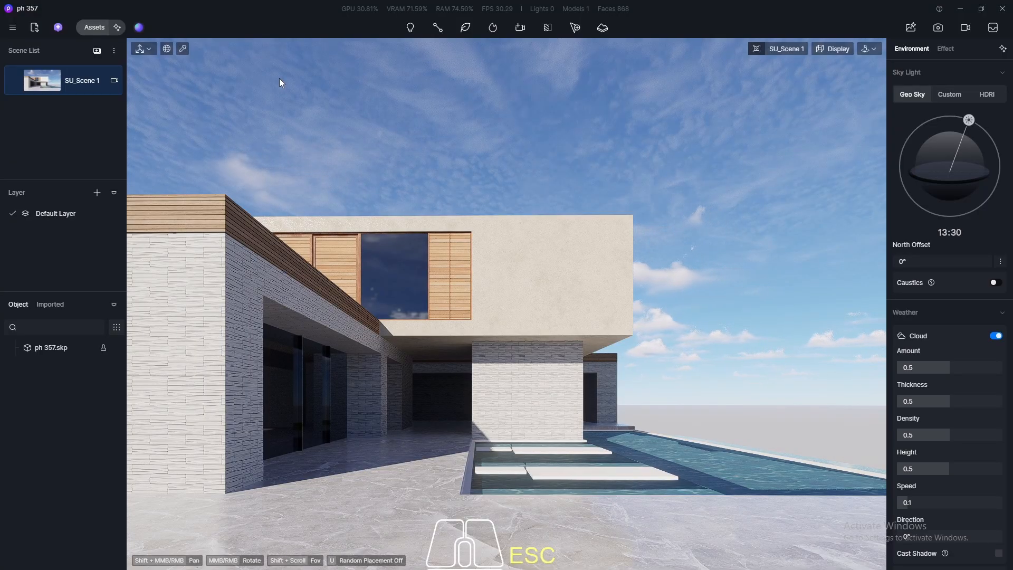
{"action": "left_click", "coordinate": [91, 29]}
{"action": "scroll", "coordinate": [378, 265], "scroll_direction": "up", "scroll_amount": 8}
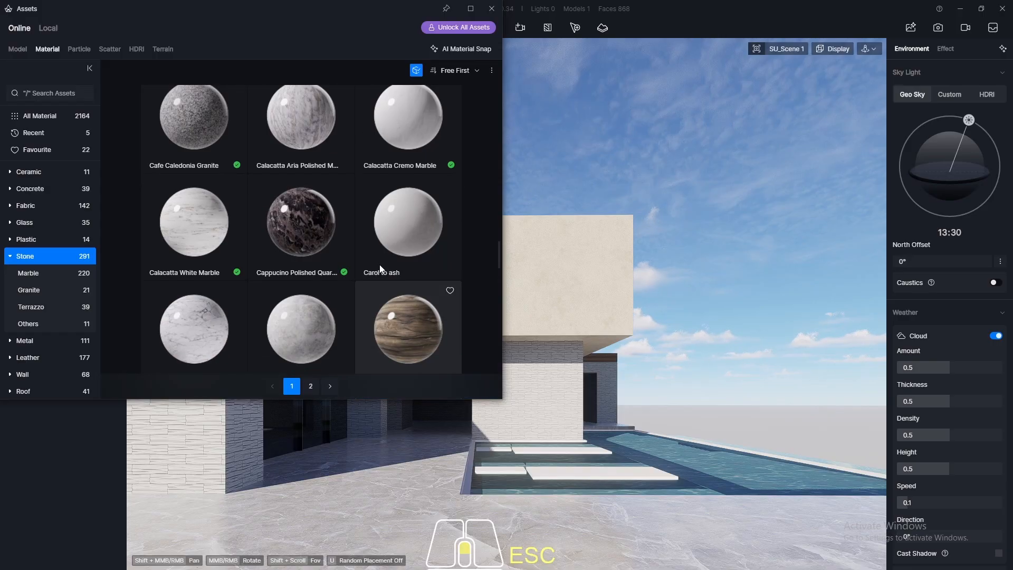
{"action": "scroll", "coordinate": [291, 187], "scroll_direction": "up", "scroll_amount": 10}
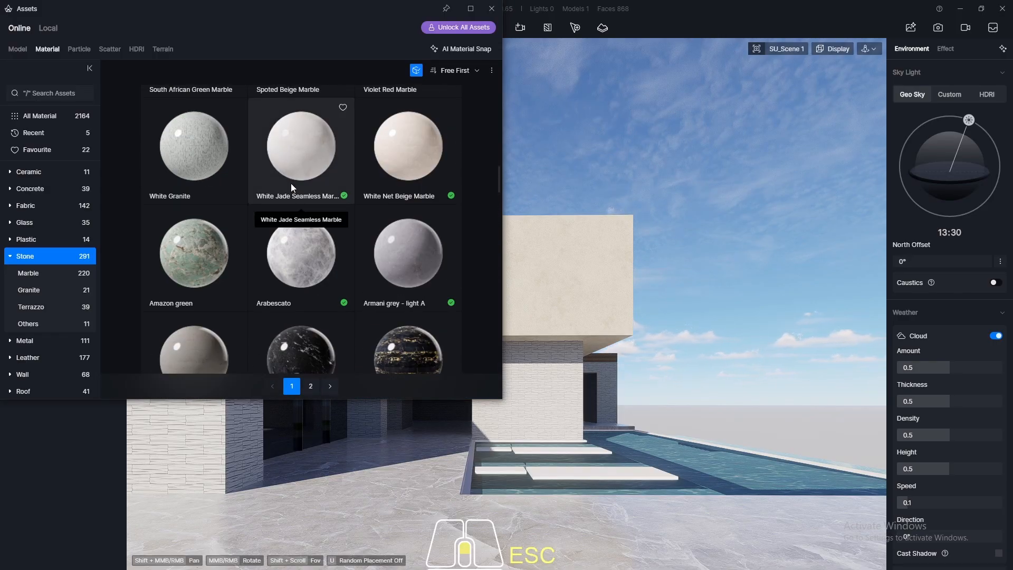
{"action": "left_click", "coordinate": [399, 269]}
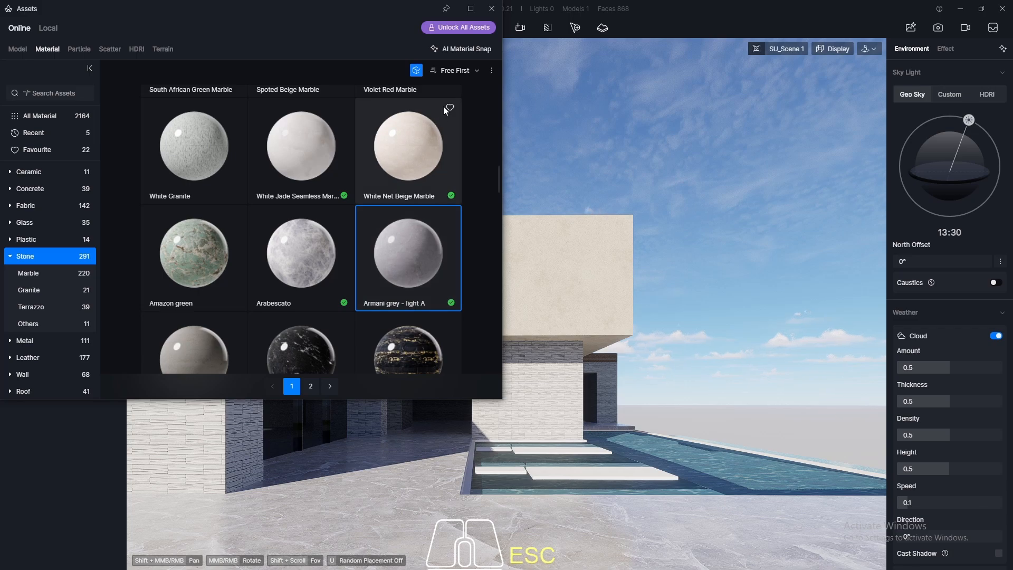
{"action": "left_click", "coordinate": [489, 9]}
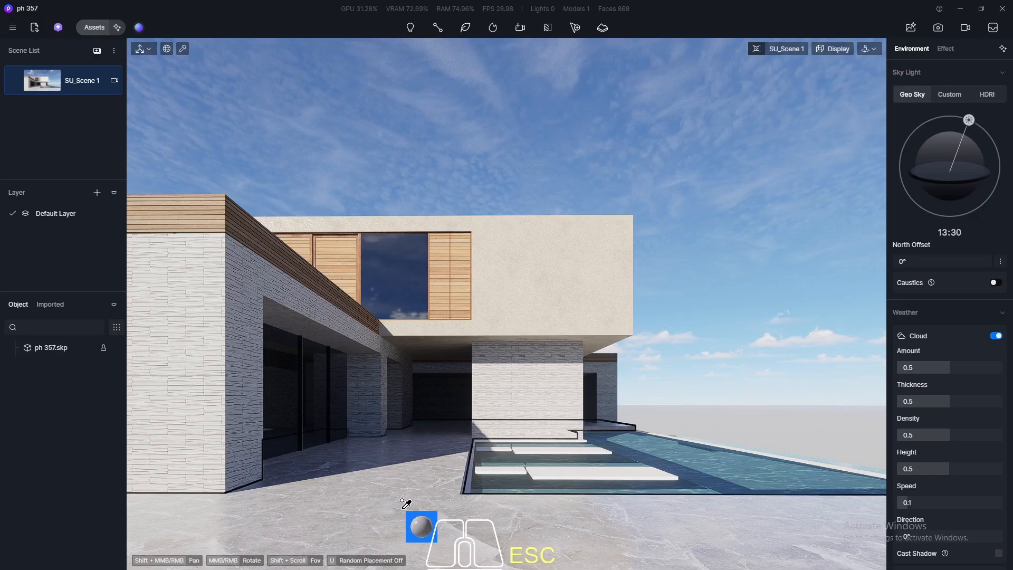
{"action": "left_click", "coordinate": [400, 483]}
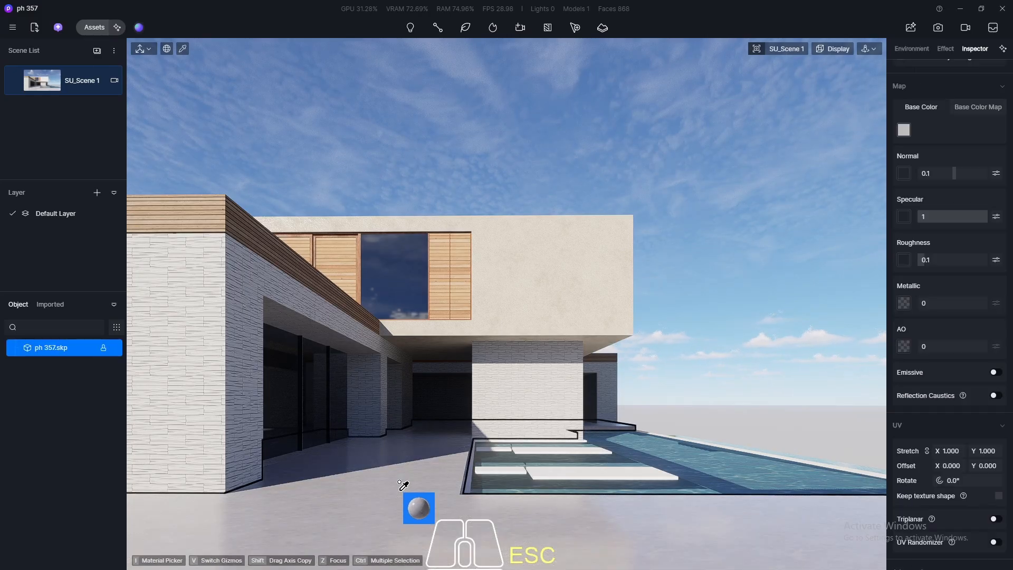
{"action": "left_click", "coordinate": [961, 450]}
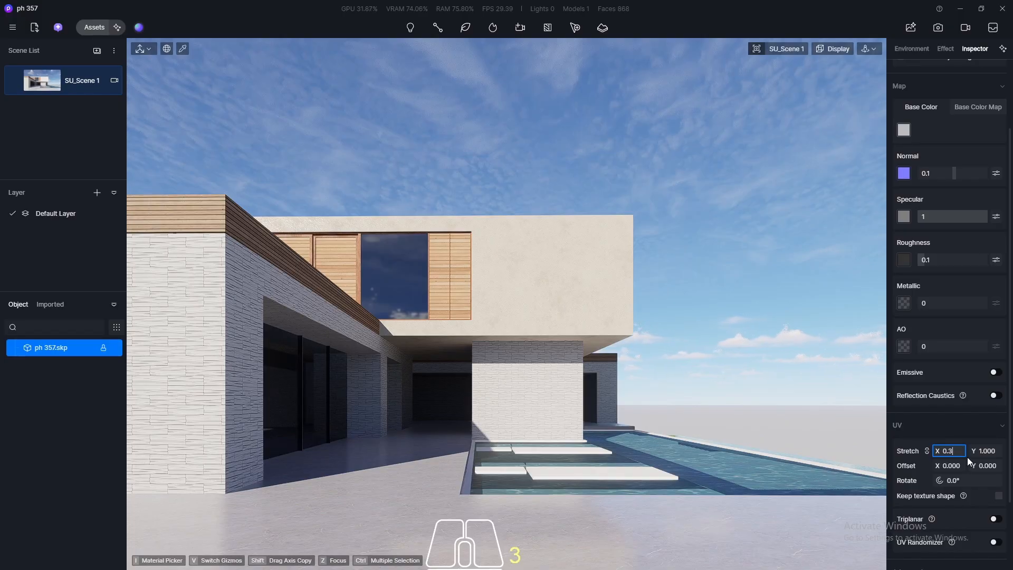
{"action": "key", "text": "Return"}
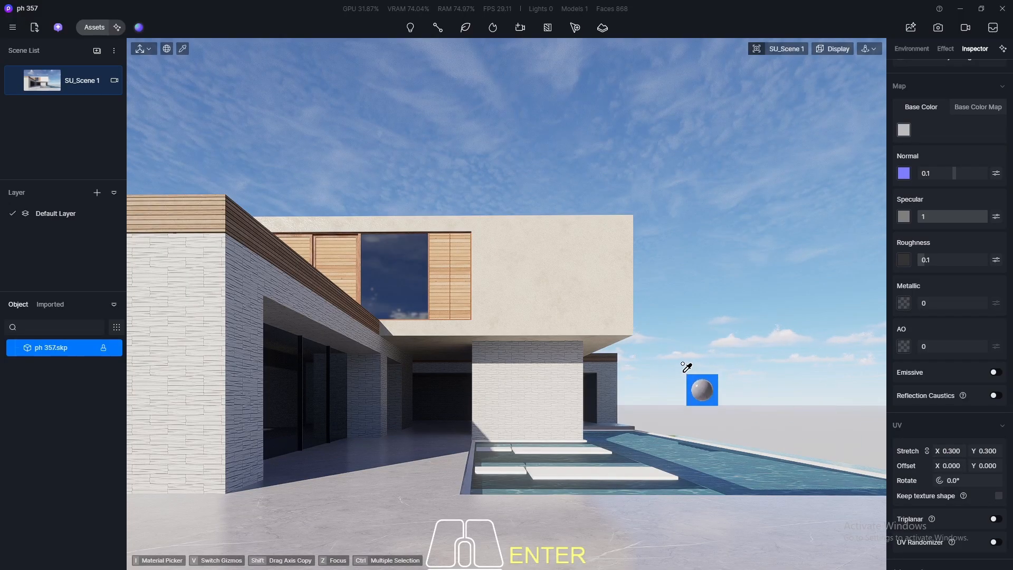
- Stop material picking, inspect the terrace stone beside the pool up close and return to the SU_Scene 1 camera view
{"action": "key", "text": "Escape"}
{"action": "scroll", "coordinate": [365, 319], "scroll_direction": "down", "scroll_amount": 5}
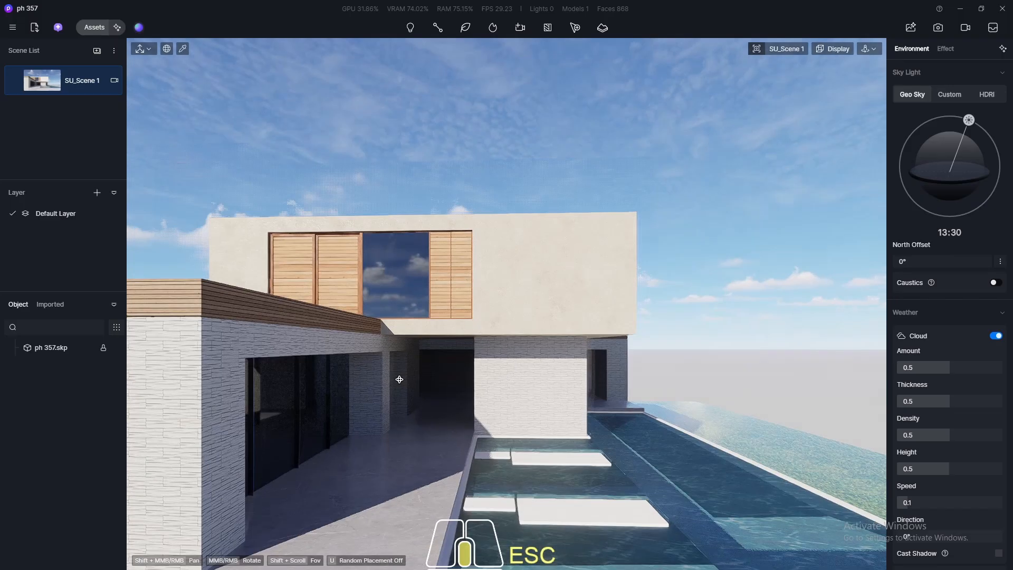
{"action": "scroll", "coordinate": [401, 484], "scroll_direction": "up", "scroll_amount": 10}
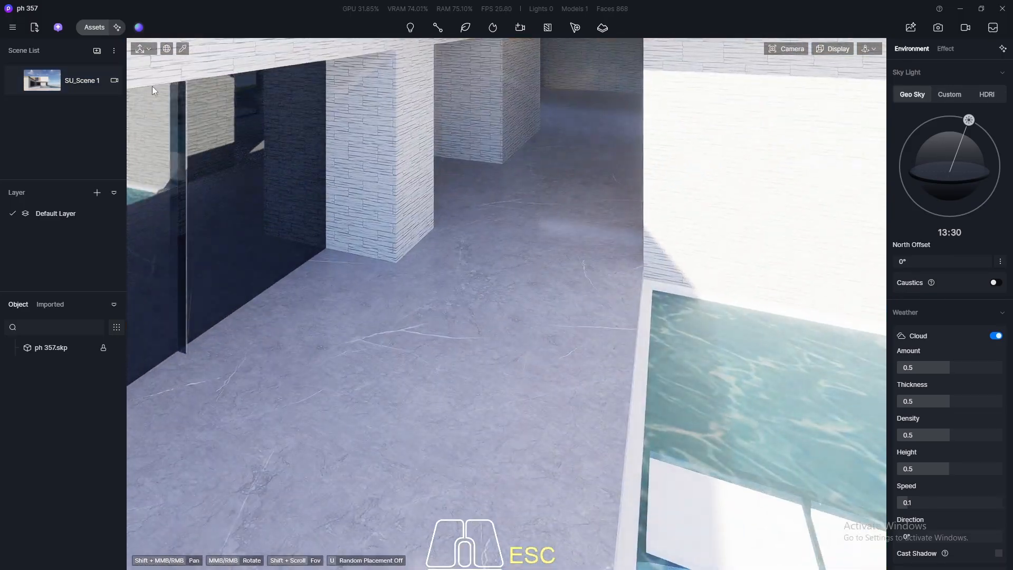
{"action": "left_click", "coordinate": [40, 80]}
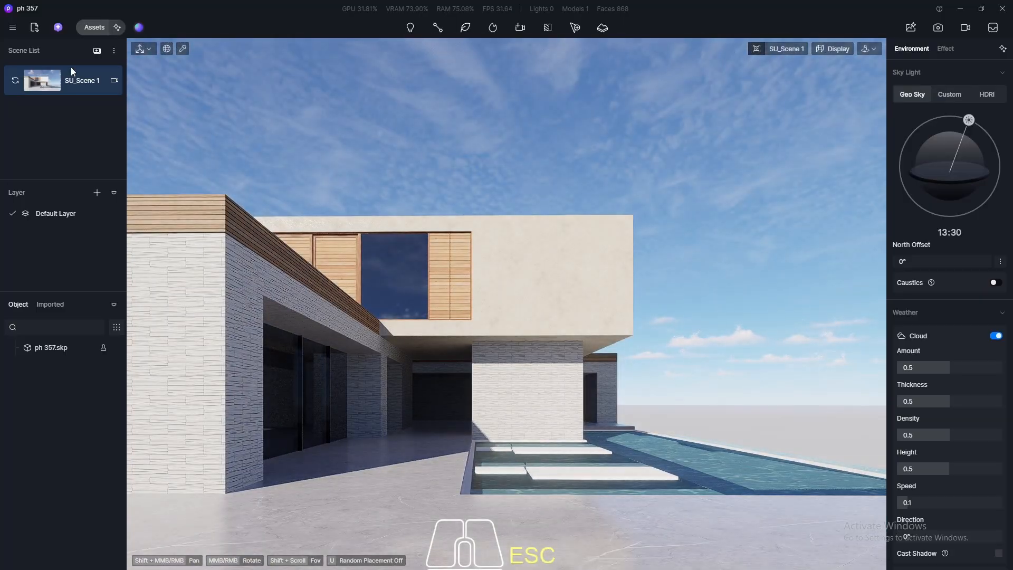
- Examine the pool and its stepping slabs up close for the surfaces that still need a material
{"action": "scroll", "coordinate": [466, 448], "scroll_direction": "up", "scroll_amount": 5}
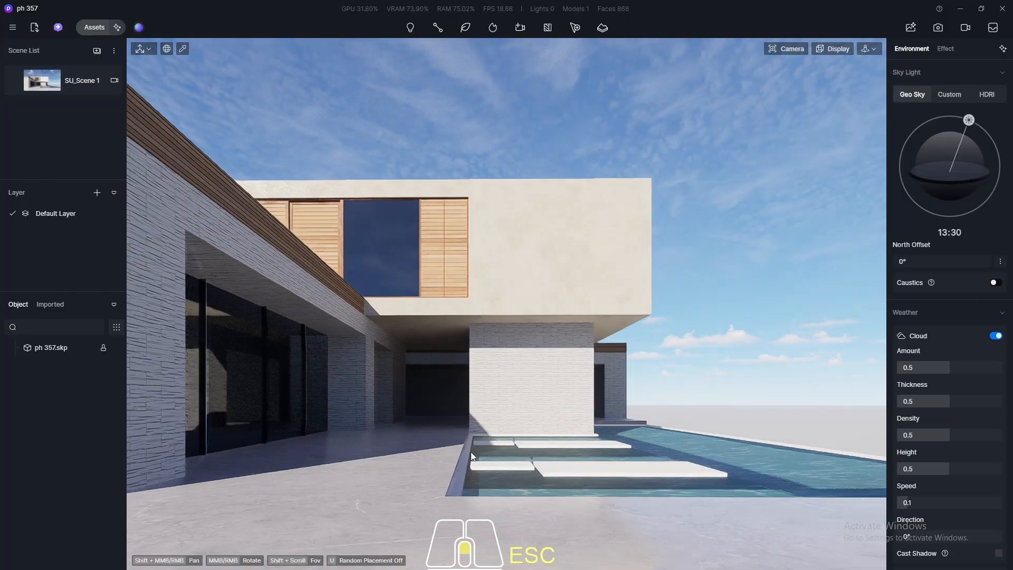
{"action": "scroll", "coordinate": [407, 386], "scroll_direction": "up", "scroll_amount": 2}
{"action": "scroll", "coordinate": [450, 406], "scroll_direction": "down", "scroll_amount": 8}
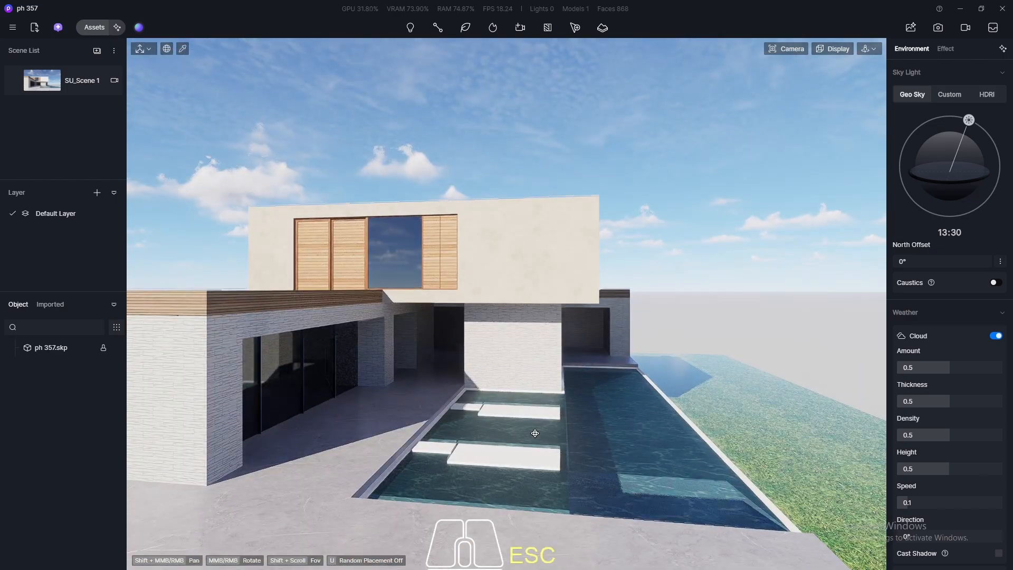
{"action": "scroll", "coordinate": [458, 461], "scroll_direction": "up", "scroll_amount": 8}
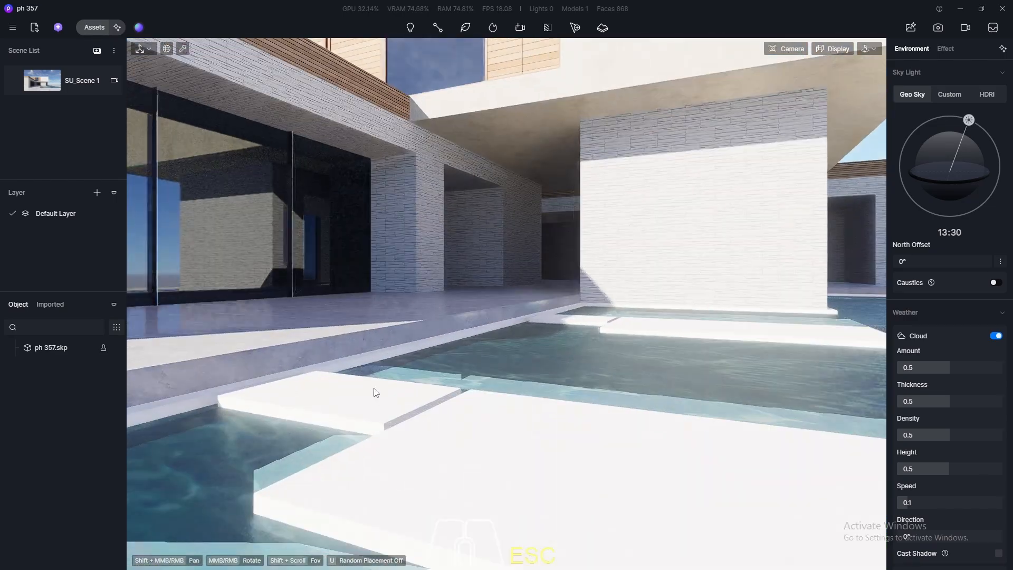
{"action": "scroll", "coordinate": [373, 389], "scroll_direction": "up", "scroll_amount": 5}
{"action": "scroll", "coordinate": [317, 377], "scroll_direction": "up", "scroll_amount": 8}
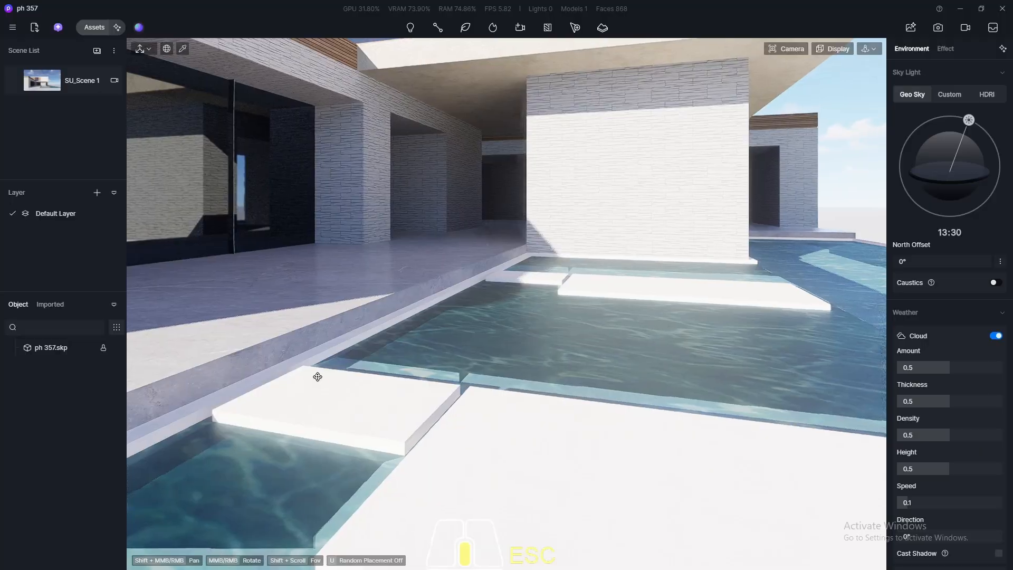
{"action": "scroll", "coordinate": [318, 377], "scroll_direction": "up", "scroll_amount": 8}
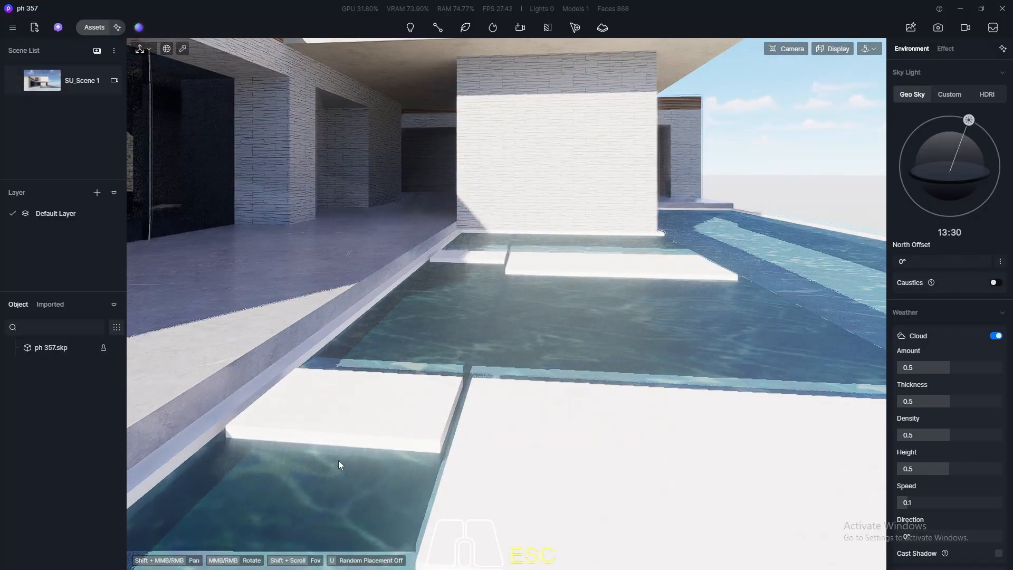
{"action": "scroll", "coordinate": [338, 460], "scroll_direction": "up", "scroll_amount": 3}
- Apply White Wall Paint from the library's Wall Paint materials to the stepping slabs in the pool, and stop material picking
{"action": "left_click", "coordinate": [92, 27]}
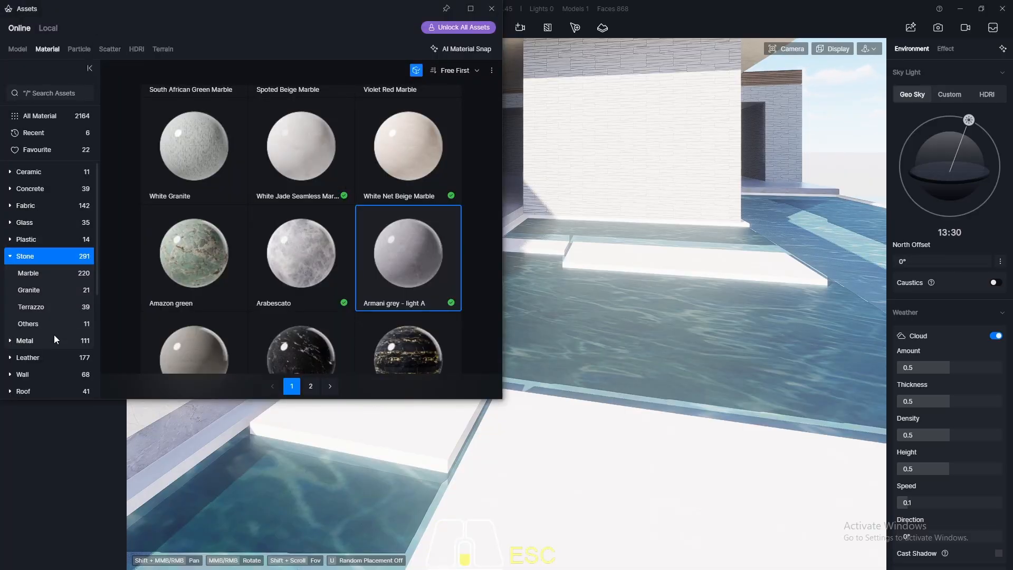
{"action": "scroll", "coordinate": [55, 338], "scroll_direction": "down", "scroll_amount": 1}
{"action": "scroll", "coordinate": [61, 289], "scroll_direction": "down", "scroll_amount": 3}
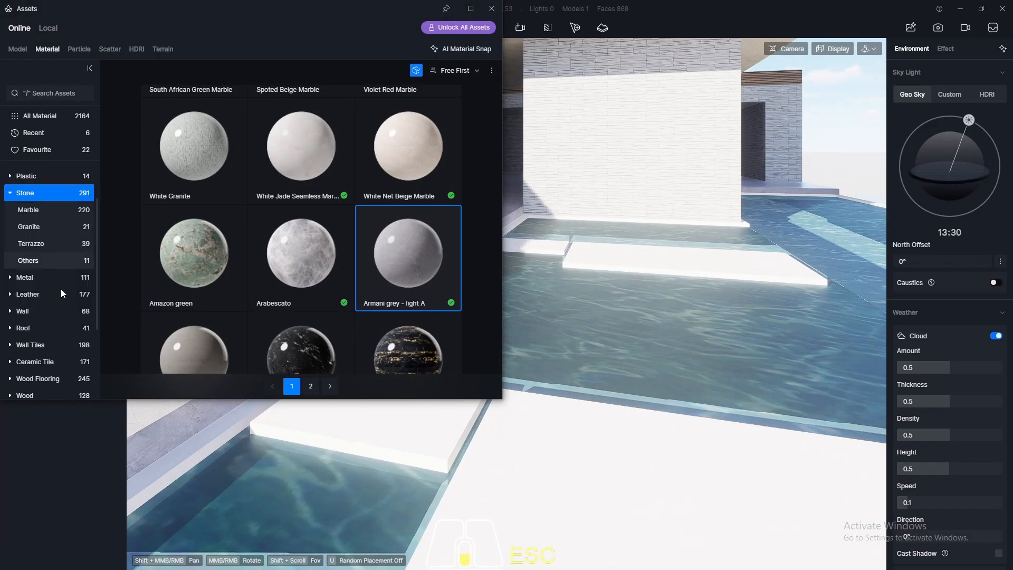
{"action": "left_click", "coordinate": [23, 248]}
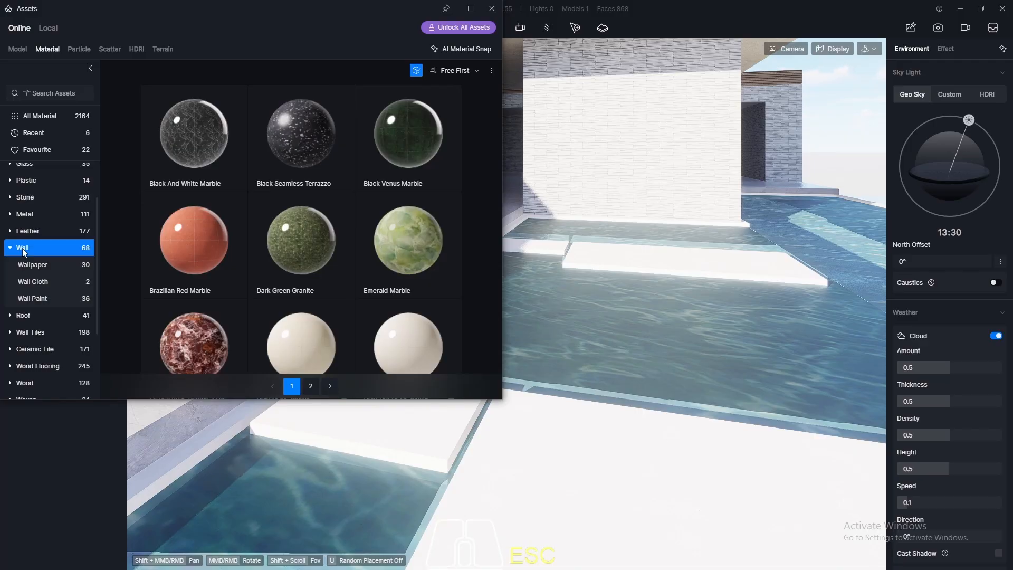
{"action": "left_click", "coordinate": [42, 298]}
{"action": "scroll", "coordinate": [252, 217], "scroll_direction": "down", "scroll_amount": 15}
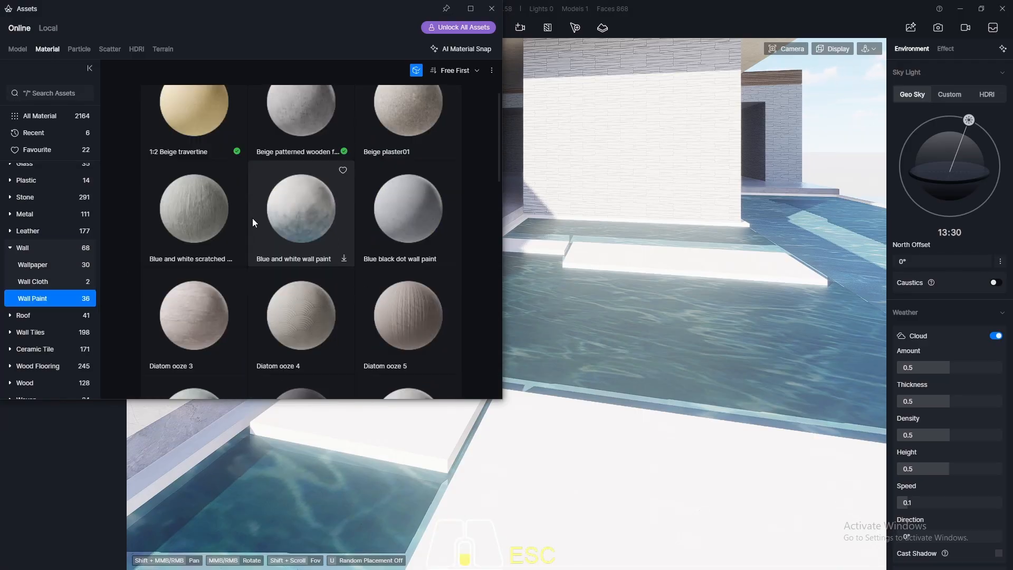
{"action": "scroll", "coordinate": [251, 217], "scroll_direction": "down", "scroll_amount": 2}
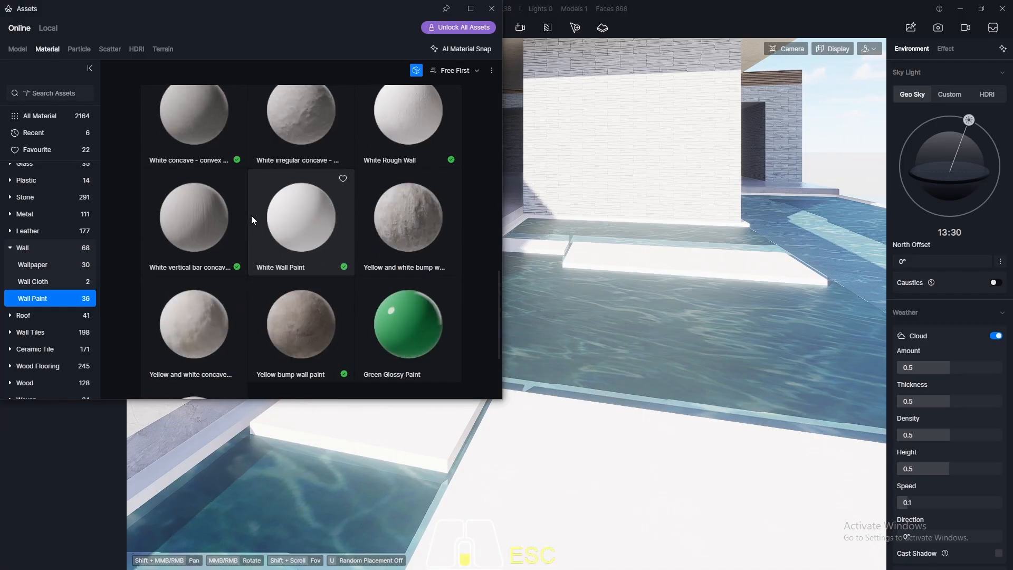
{"action": "left_click", "coordinate": [312, 214]}
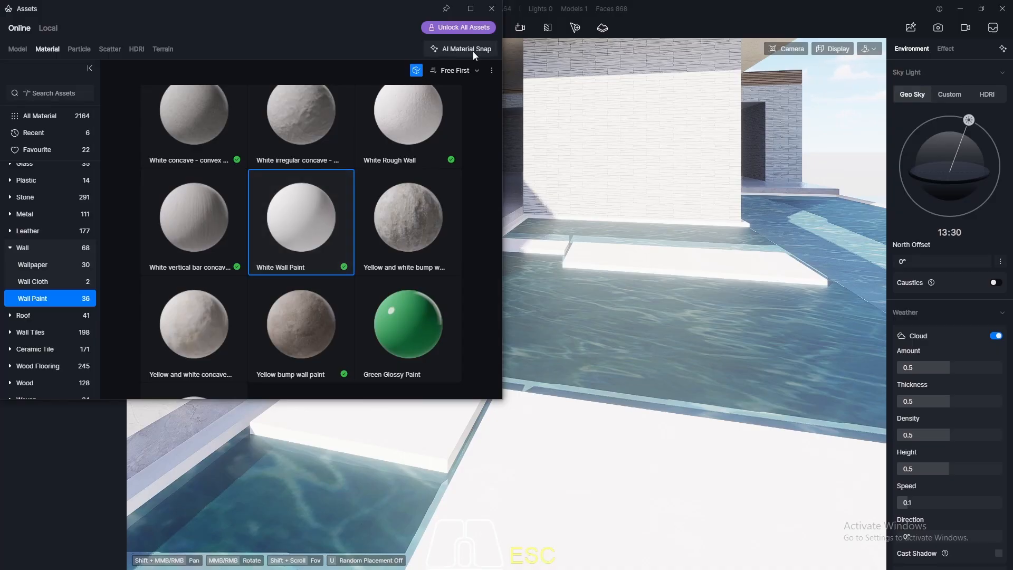
{"action": "left_click", "coordinate": [491, 9]}
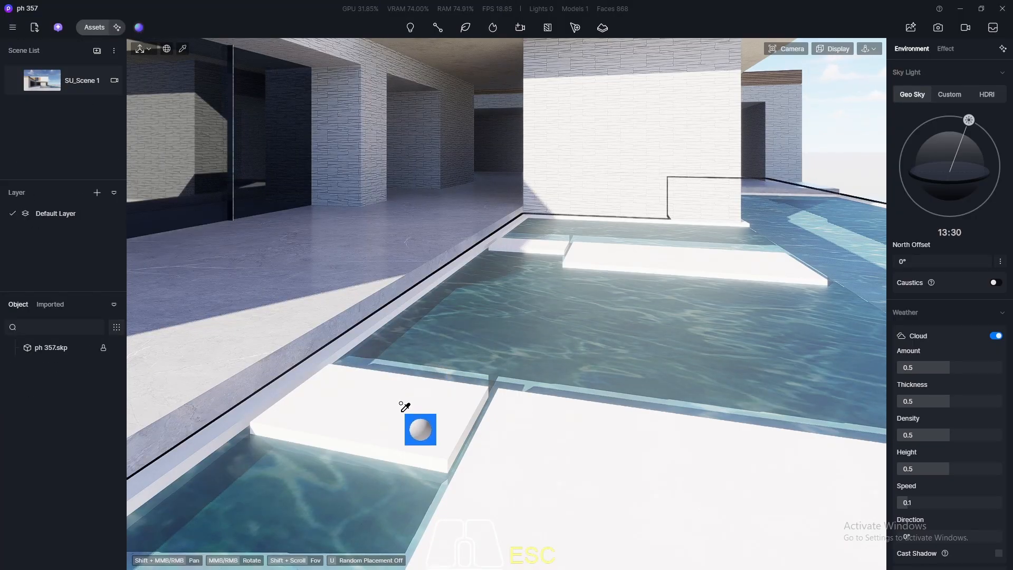
{"action": "left_click", "coordinate": [401, 403]}
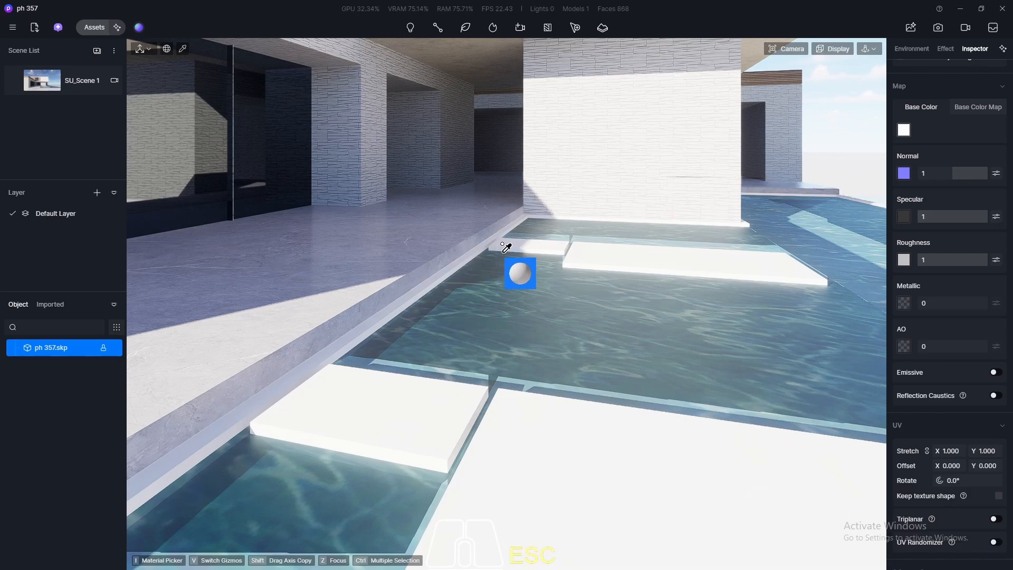
{"action": "key", "text": "Escape"}
{"action": "key", "text": "Escape"}
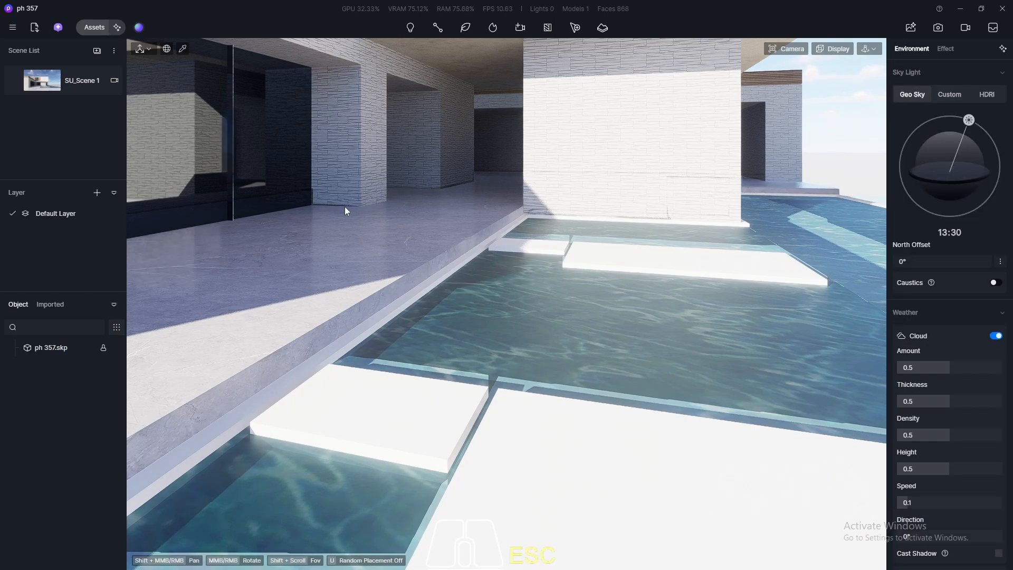
- Apply Normal Glass from the library's Glass materials to the ground-floor glazing beside the terrace, and stop material picking
{"action": "middle_click_drag", "start_coordinate": [345, 208], "coordinate": [409, 184], "text": "shift"}
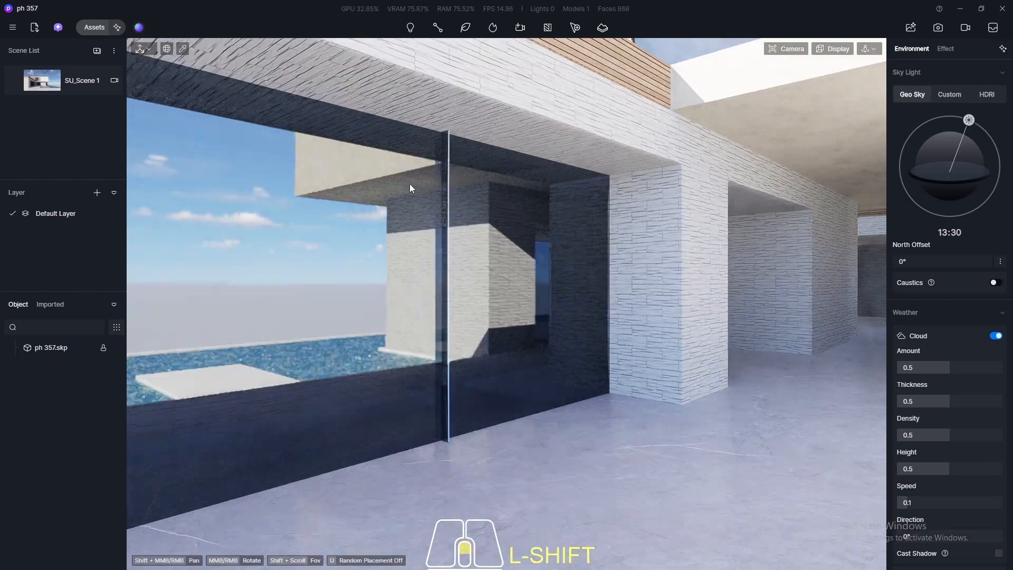
{"action": "left_click", "coordinate": [86, 27]}
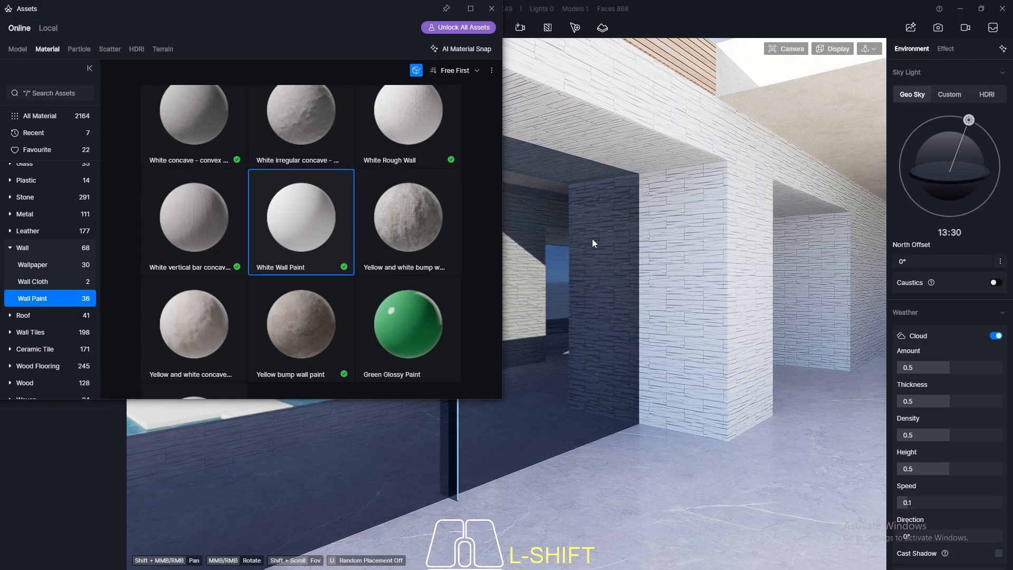
{"action": "scroll", "coordinate": [45, 220], "scroll_direction": "up", "scroll_amount": 2}
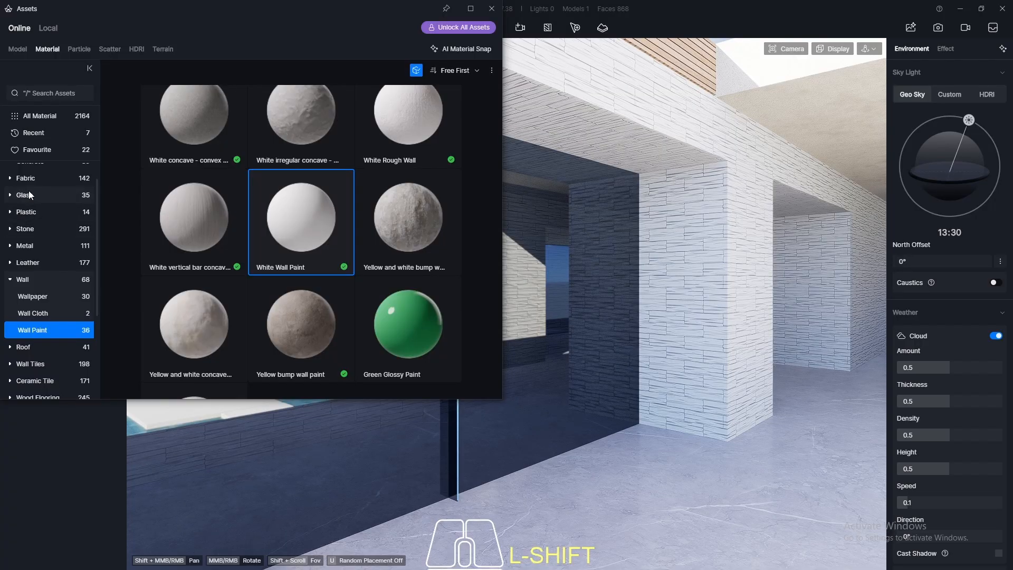
{"action": "left_click", "coordinate": [29, 195]}
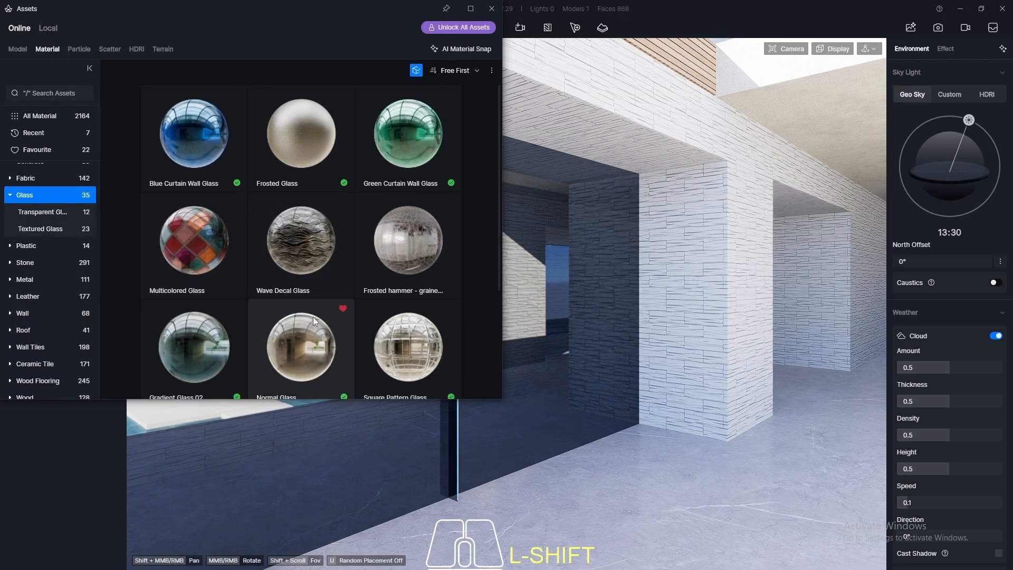
{"action": "left_click_drag", "start_coordinate": [295, 352], "coordinate": [498, 191]}
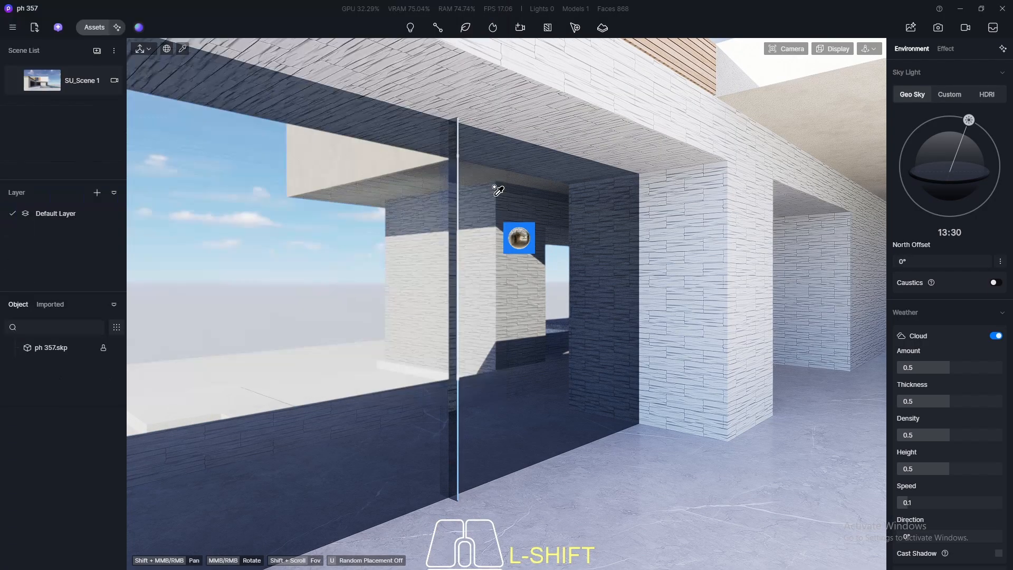
{"action": "left_click", "coordinate": [517, 309]}
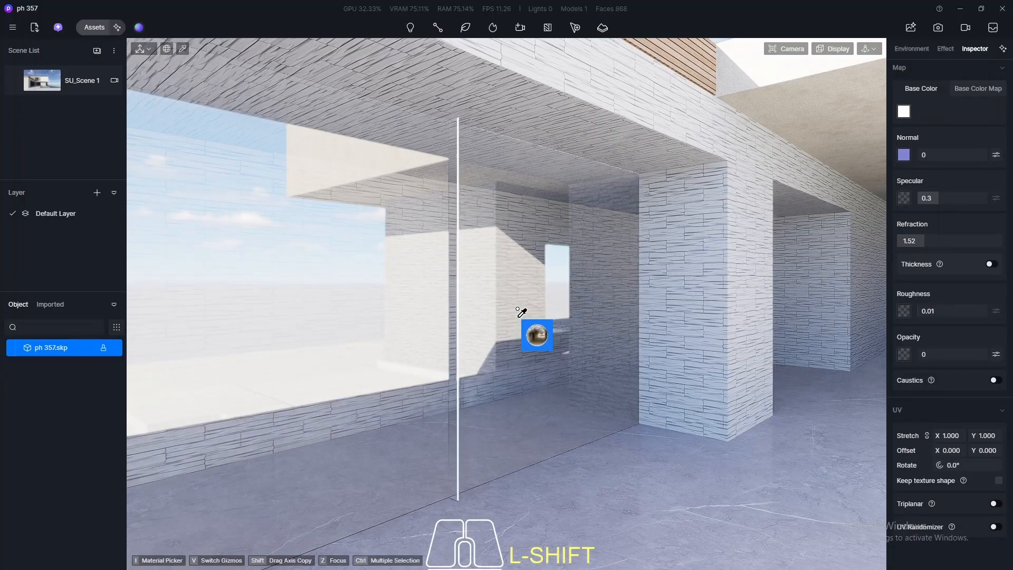
{"action": "scroll", "coordinate": [493, 222], "scroll_direction": "down", "scroll_amount": 5}
{"action": "key", "text": "Escape"}
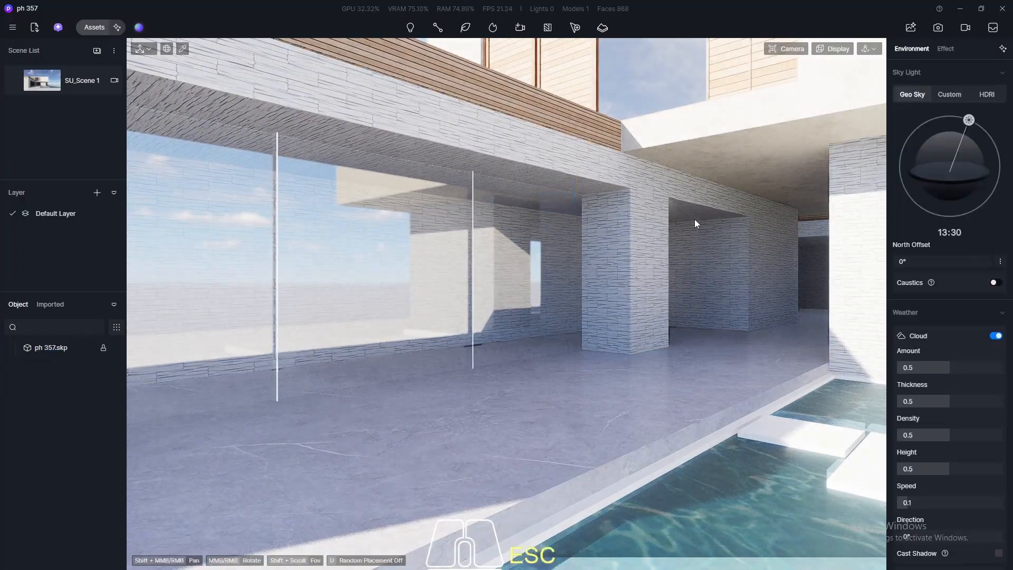
- Pick the ground-floor glass material and darken its base colour to an HSV value (V) of 80
{"action": "left_click", "coordinate": [182, 49]}
{"action": "left_click", "coordinate": [412, 255]}
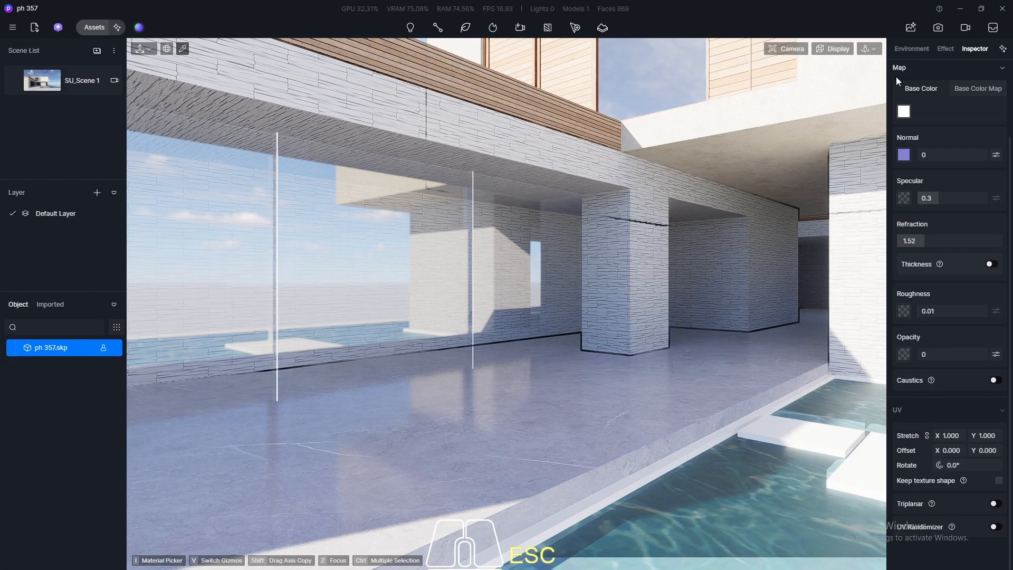
{"action": "left_click", "coordinate": [904, 112]}
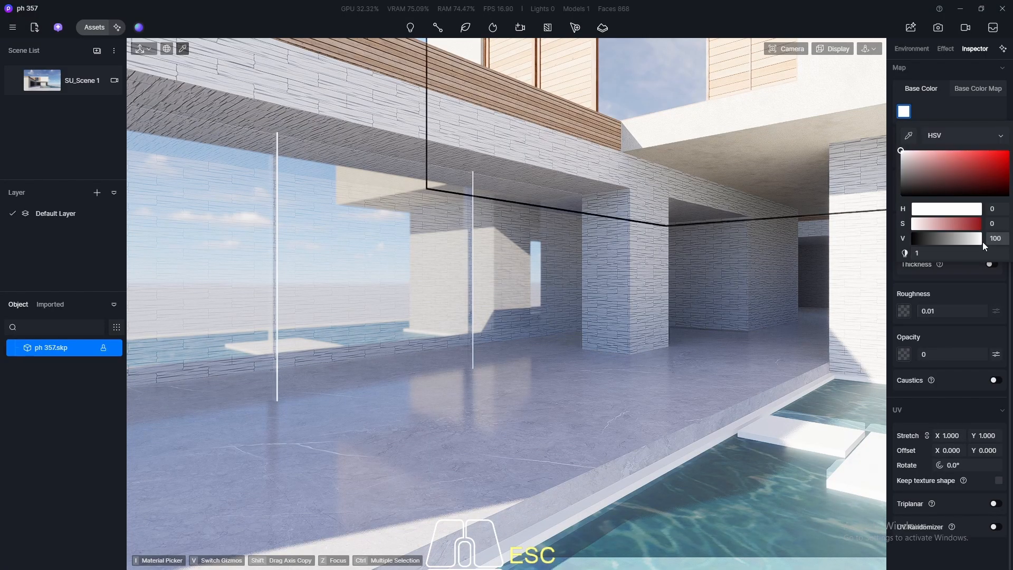
{"action": "left_click_drag", "start_coordinate": [981, 240], "coordinate": [967, 248]}
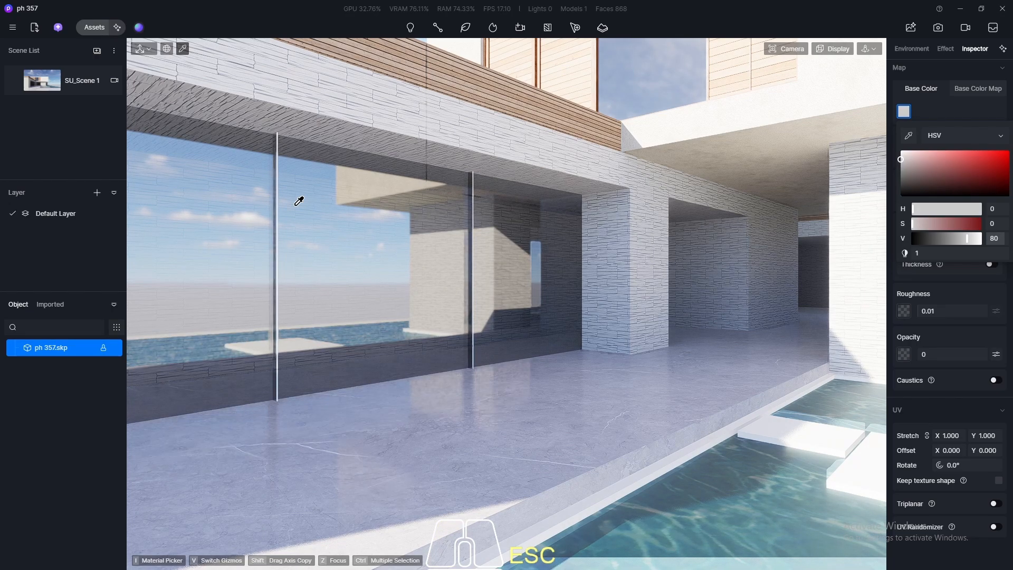
{"action": "key", "text": "Escape"}
- In the SU_Scene 1 camera view, pick the upper window's glass and set its base colour V to 85
{"action": "left_click", "coordinate": [47, 86]}
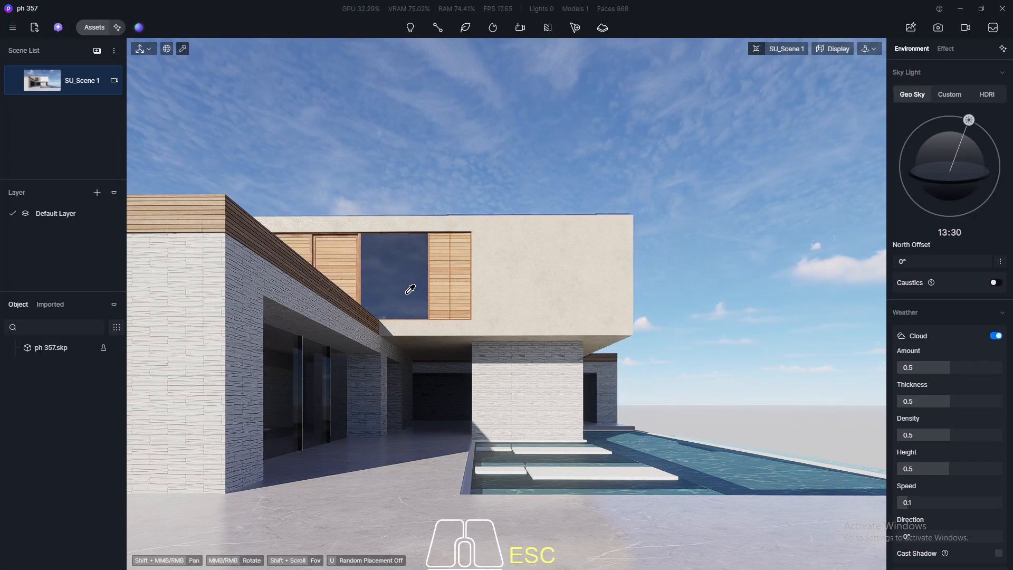
{"action": "left_click", "coordinate": [405, 275]}
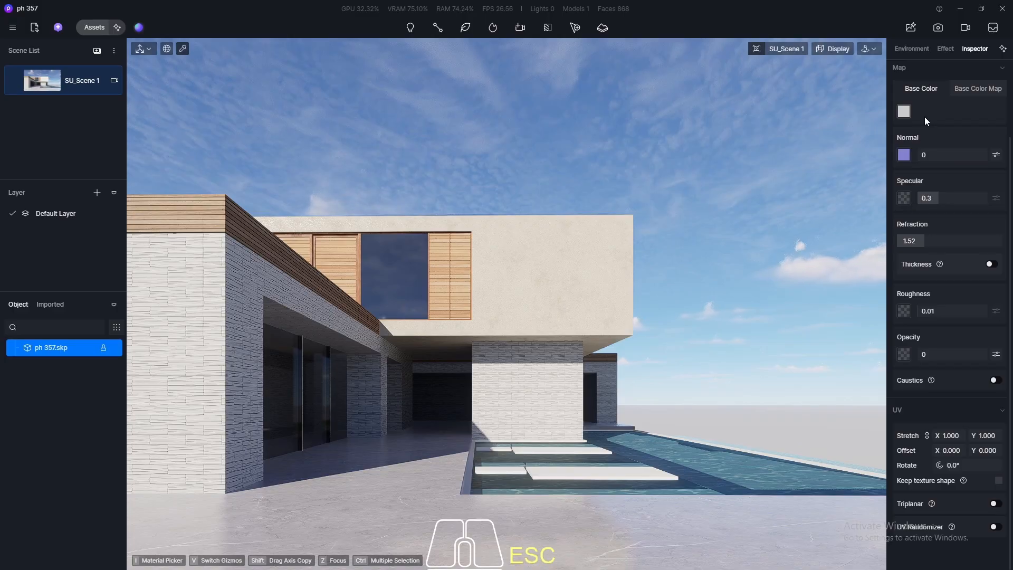
{"action": "left_click", "coordinate": [903, 111]}
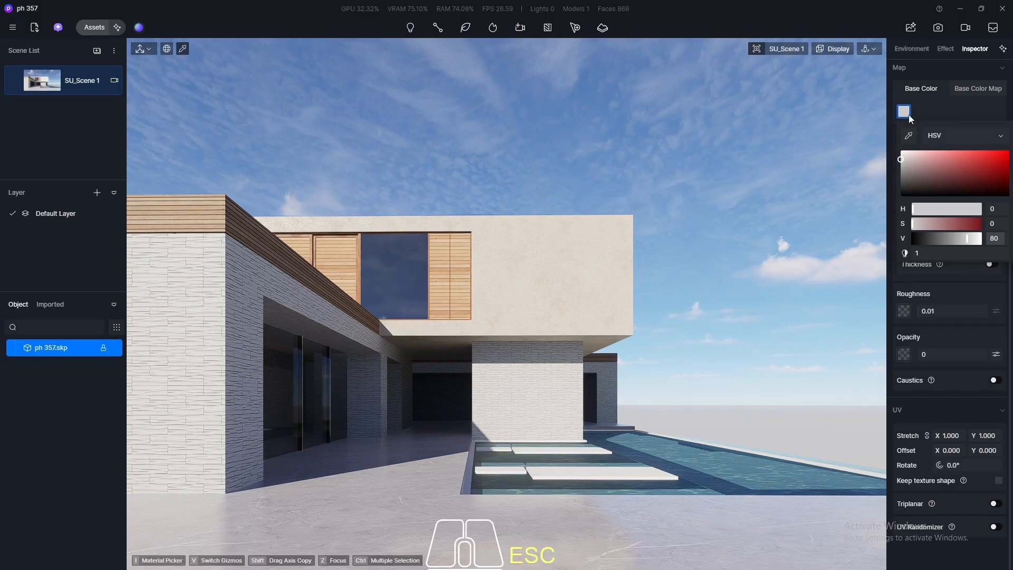
{"action": "left_click", "coordinate": [998, 238]}
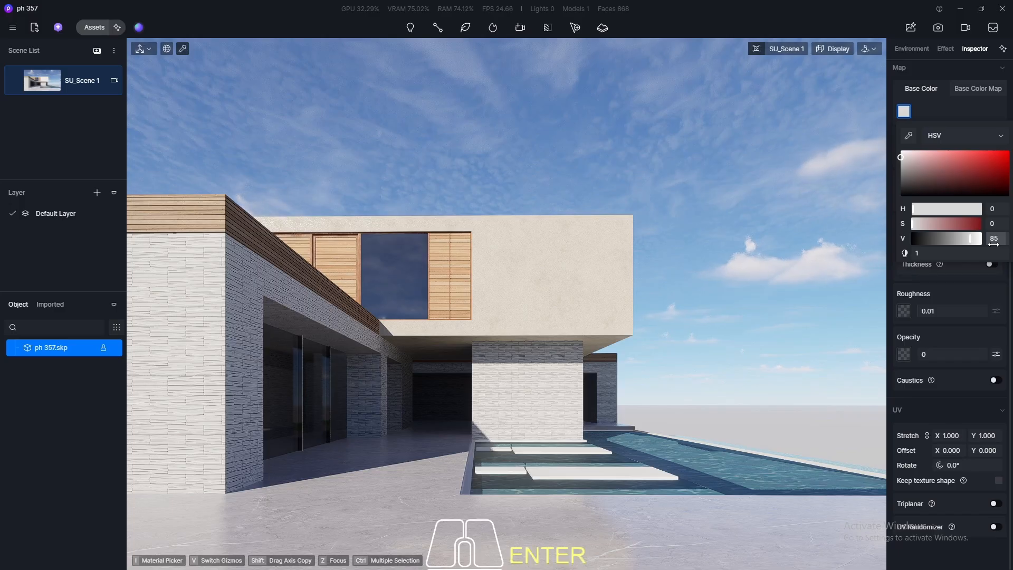
{"action": "key", "text": "Escape"}
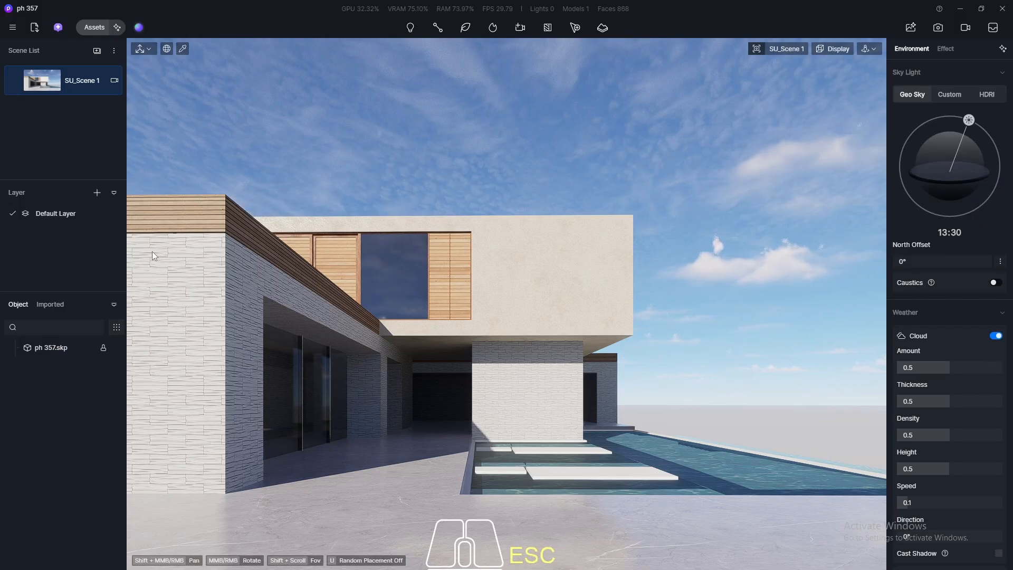
- Apply the Reddish Brown Antiseptic wood from page 2 of the library's Wood Flooring materials to the ground-floor roof fascia
{"action": "scroll", "coordinate": [223, 204], "scroll_direction": "up", "scroll_amount": 8}
{"action": "middle_click_drag", "start_coordinate": [332, 280], "coordinate": [286, 279]}
{"action": "left_click", "coordinate": [87, 24]}
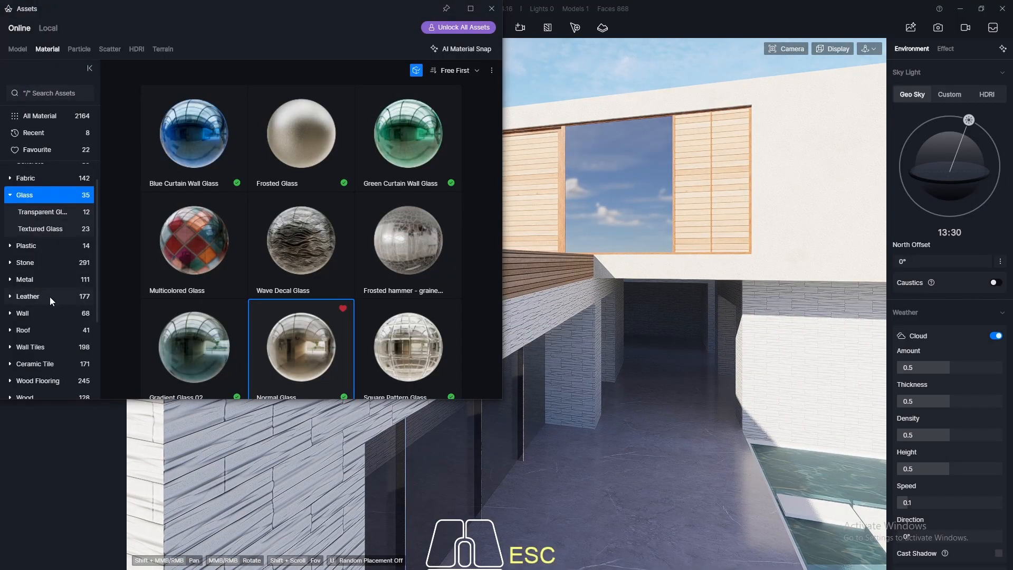
{"action": "scroll", "coordinate": [43, 305], "scroll_direction": "down", "scroll_amount": 3}
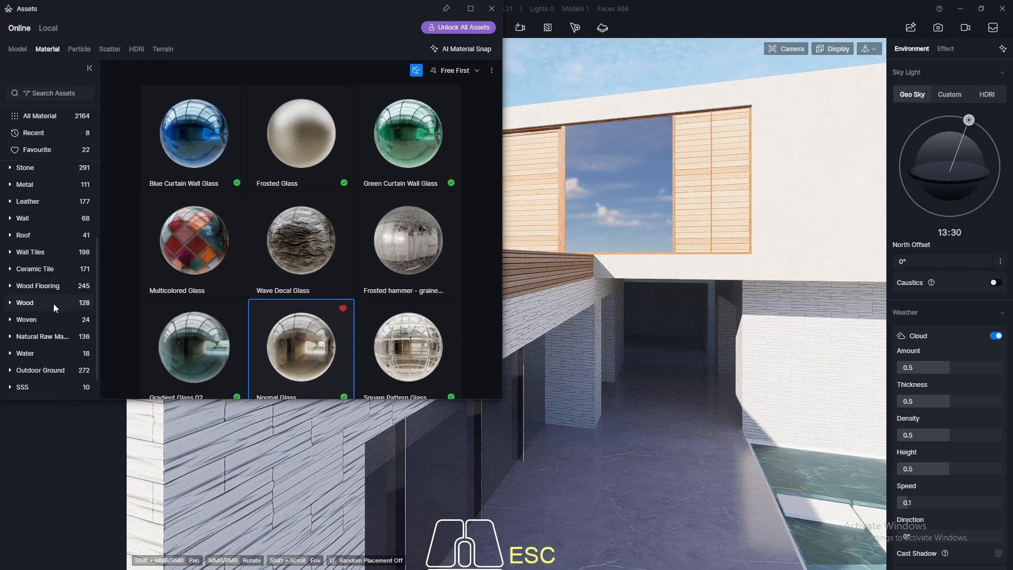
{"action": "left_click", "coordinate": [26, 289]}
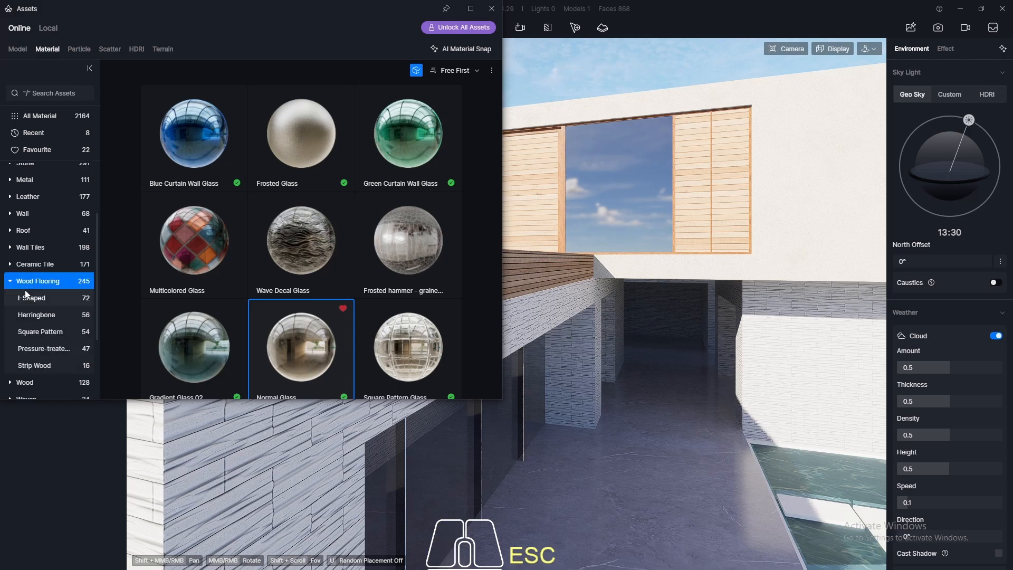
{"action": "scroll", "coordinate": [274, 168], "scroll_direction": "down", "scroll_amount": 2}
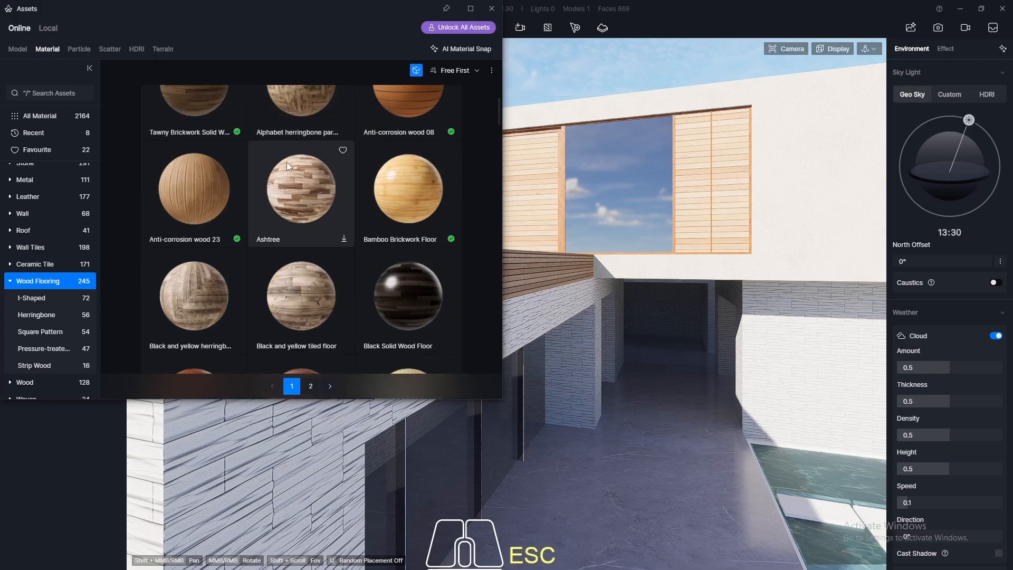
{"action": "scroll", "coordinate": [303, 151], "scroll_direction": "down", "scroll_amount": 8}
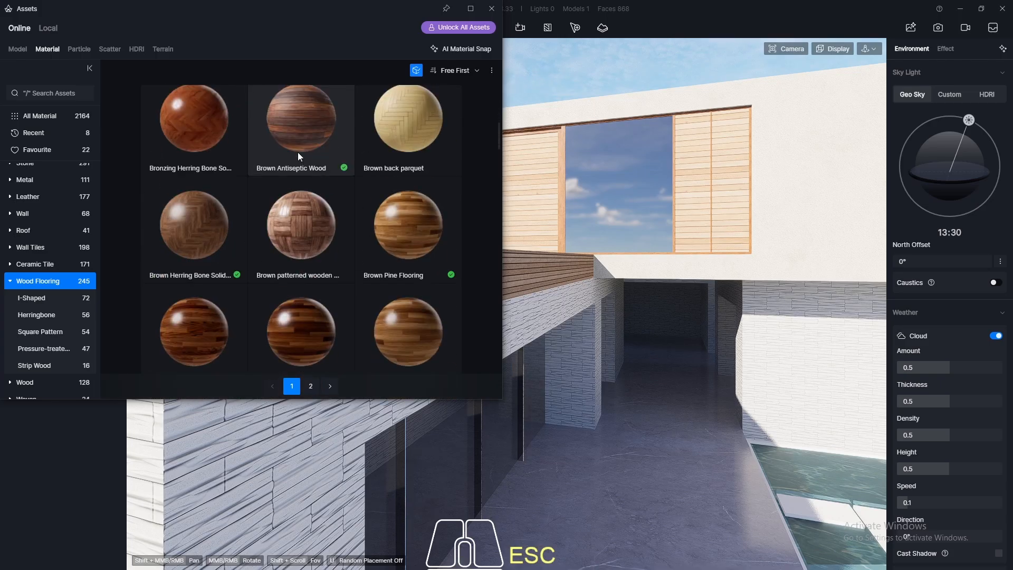
{"action": "scroll", "coordinate": [369, 227], "scroll_direction": "down", "scroll_amount": 6}
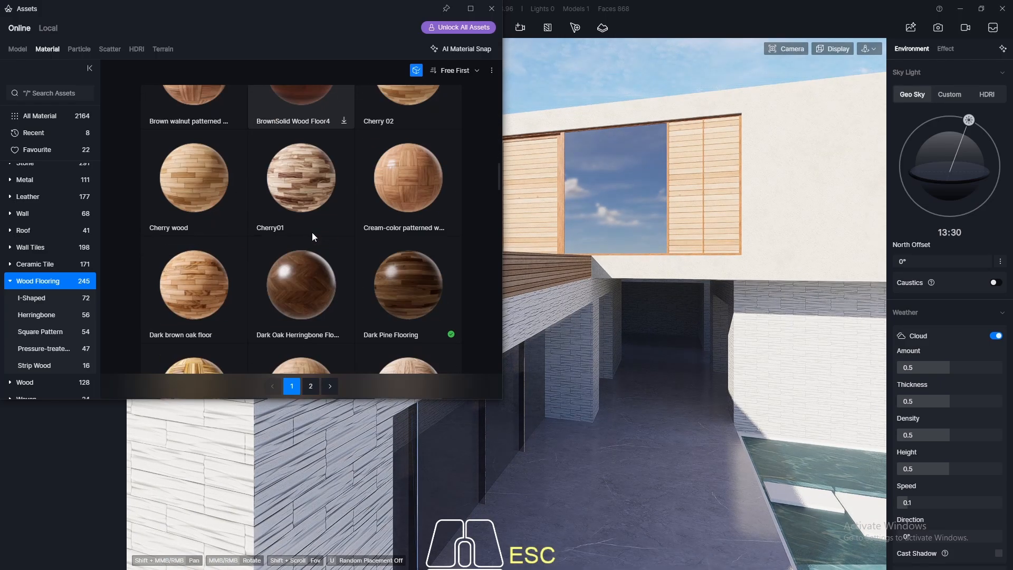
{"action": "scroll", "coordinate": [312, 232], "scroll_direction": "down", "scroll_amount": 10}
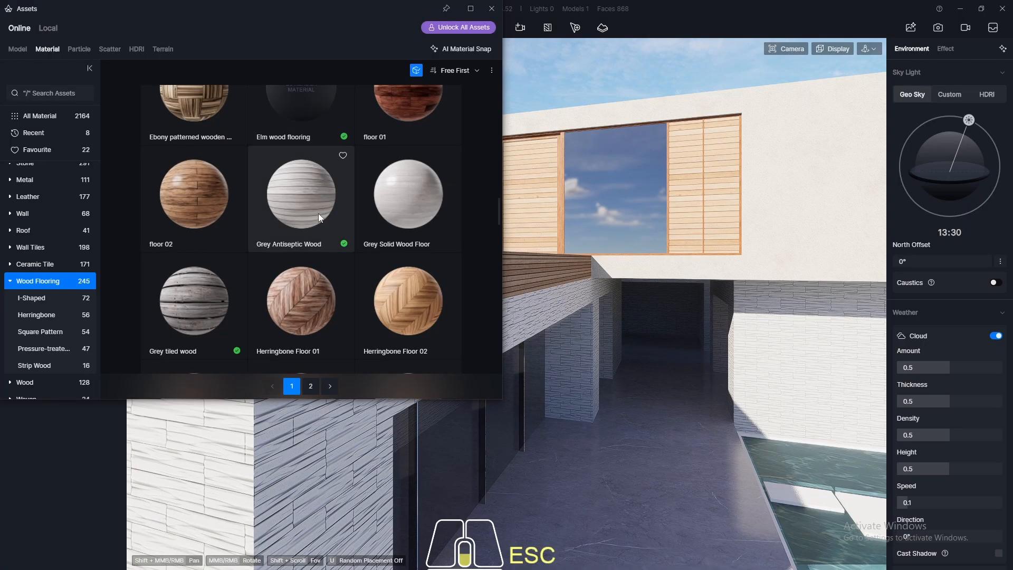
{"action": "scroll", "coordinate": [319, 221], "scroll_direction": "down", "scroll_amount": 10}
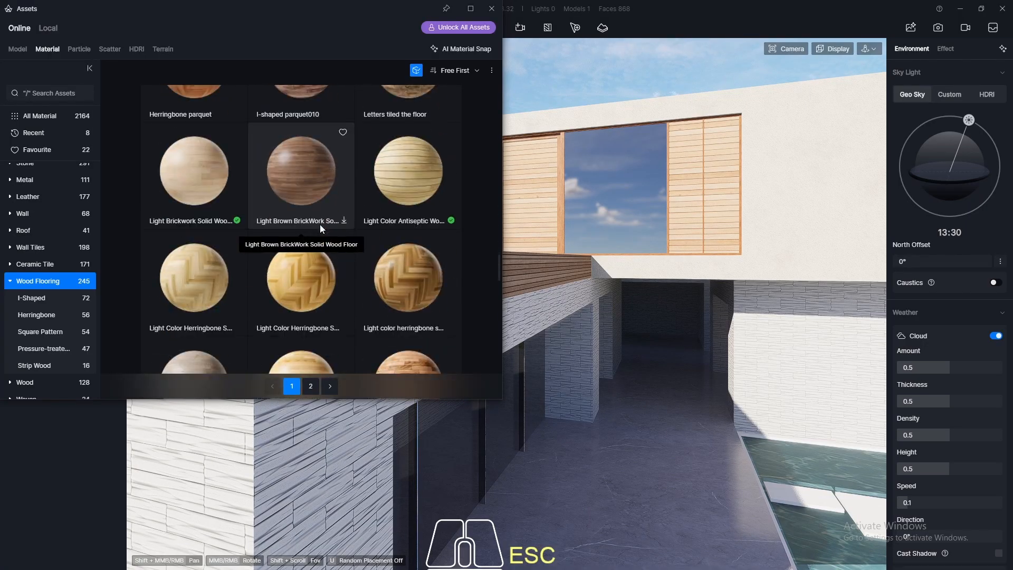
{"action": "scroll", "coordinate": [323, 234], "scroll_direction": "down", "scroll_amount": 10}
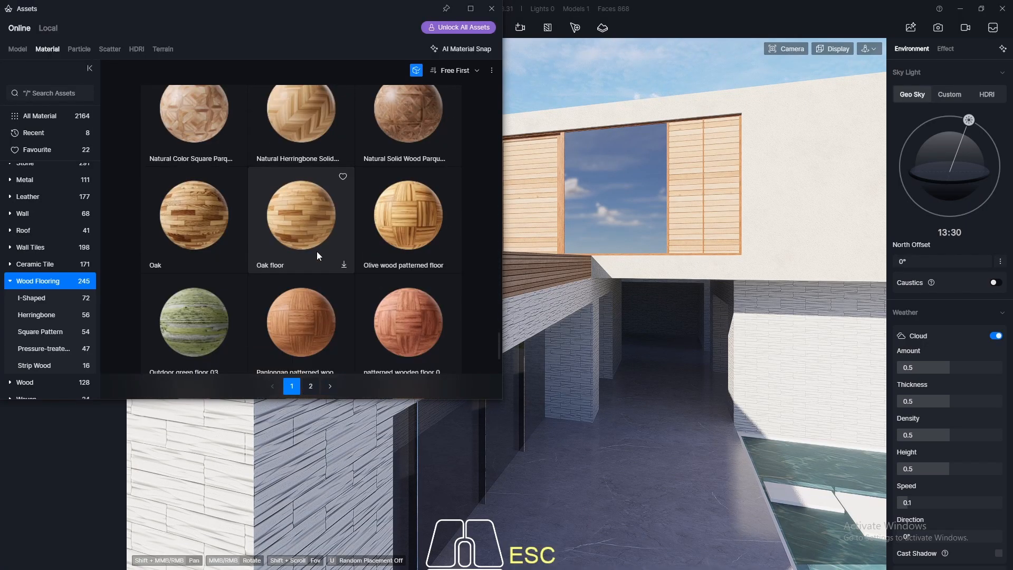
{"action": "scroll", "coordinate": [315, 251], "scroll_direction": "down", "scroll_amount": 5}
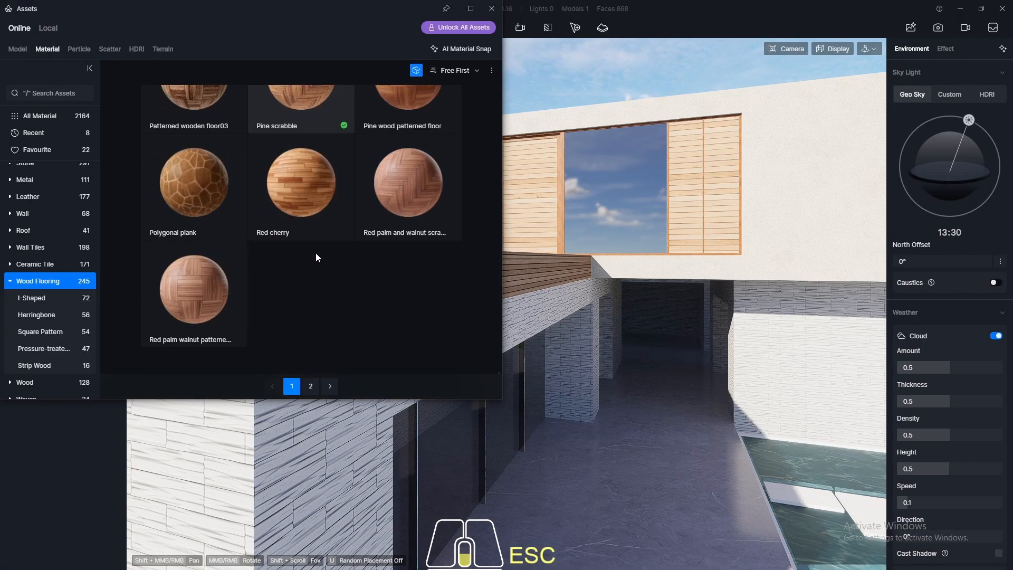
{"action": "left_click", "coordinate": [311, 386]}
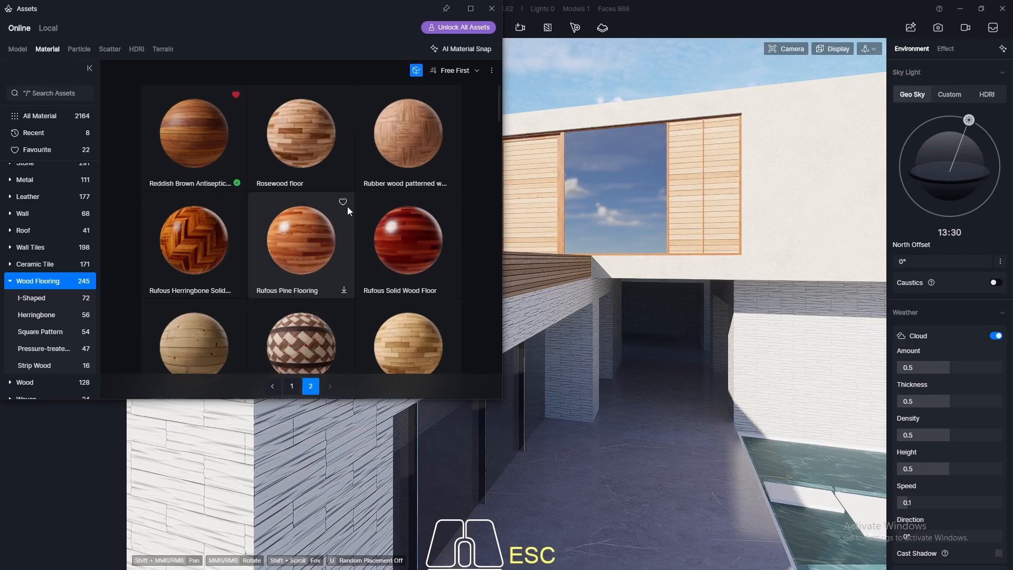
{"action": "left_click", "coordinate": [187, 143]}
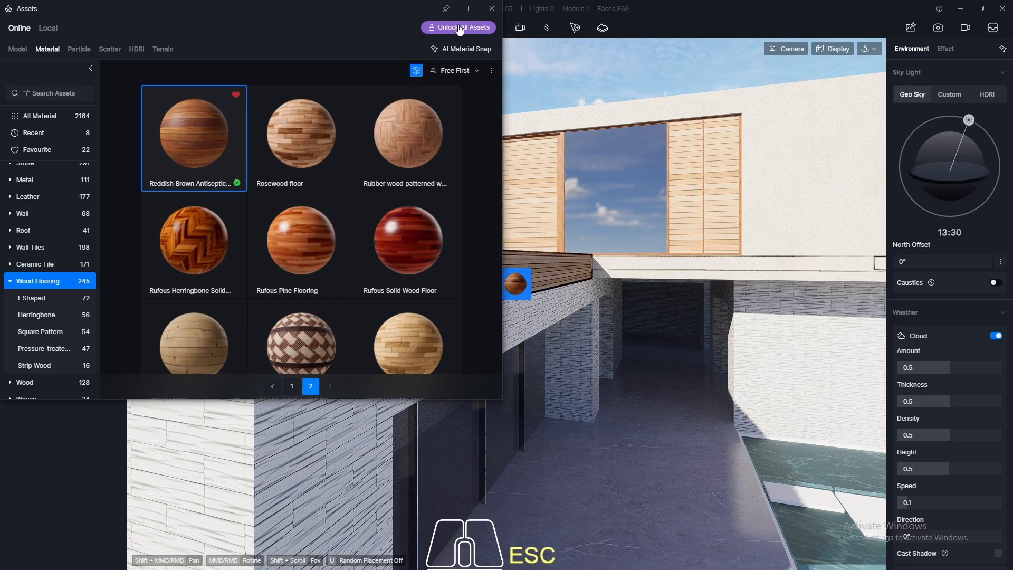
{"action": "left_click", "coordinate": [491, 9]}
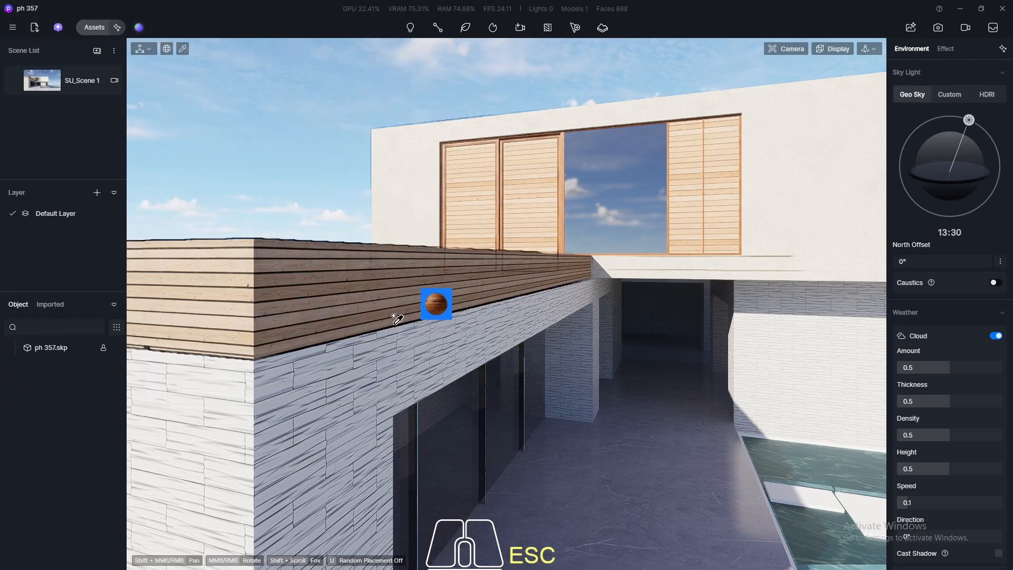
{"action": "left_click", "coordinate": [363, 289]}
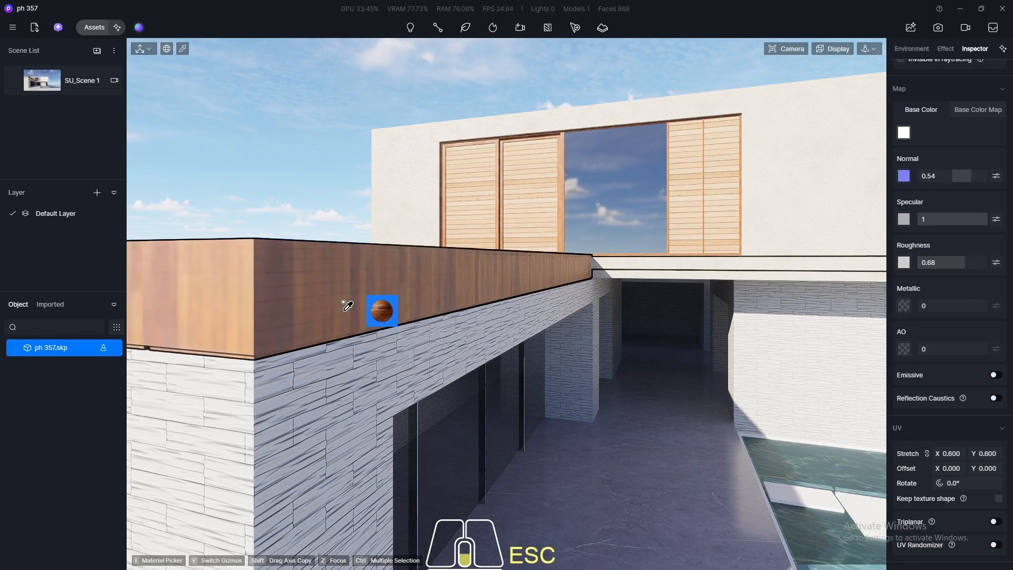
- Set the fascia wood's UV rotation to 90° and return to the SU_Scene 1 camera view
{"action": "scroll", "coordinate": [343, 301], "scroll_direction": "down", "scroll_amount": 1}
{"action": "scroll", "coordinate": [388, 293], "scroll_direction": "down", "scroll_amount": 3}
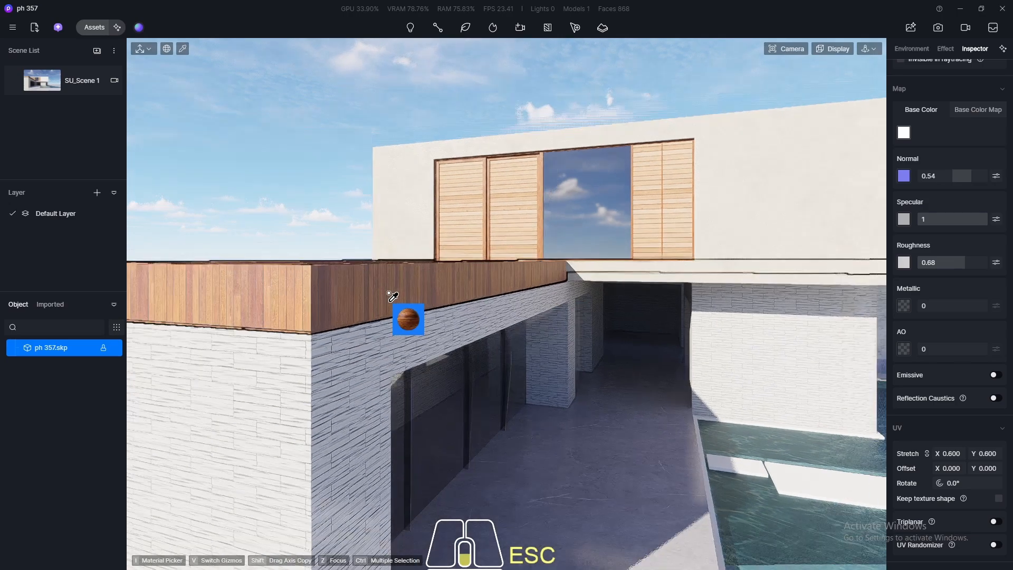
{"action": "scroll", "coordinate": [390, 296], "scroll_direction": "down", "scroll_amount": 3}
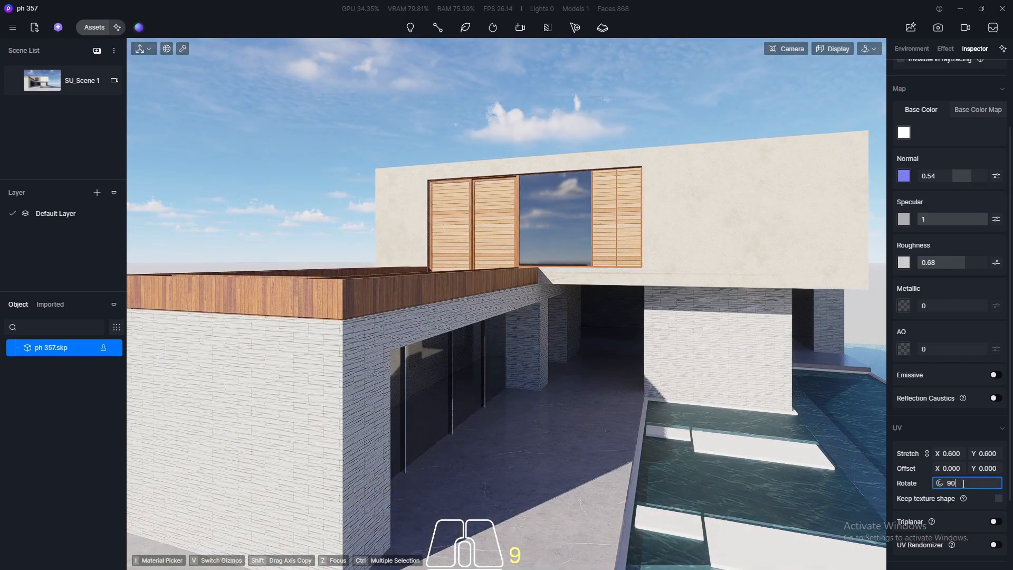
{"action": "key", "text": "Return"}
{"action": "scroll", "coordinate": [611, 339], "scroll_direction": "up", "scroll_amount": 5}
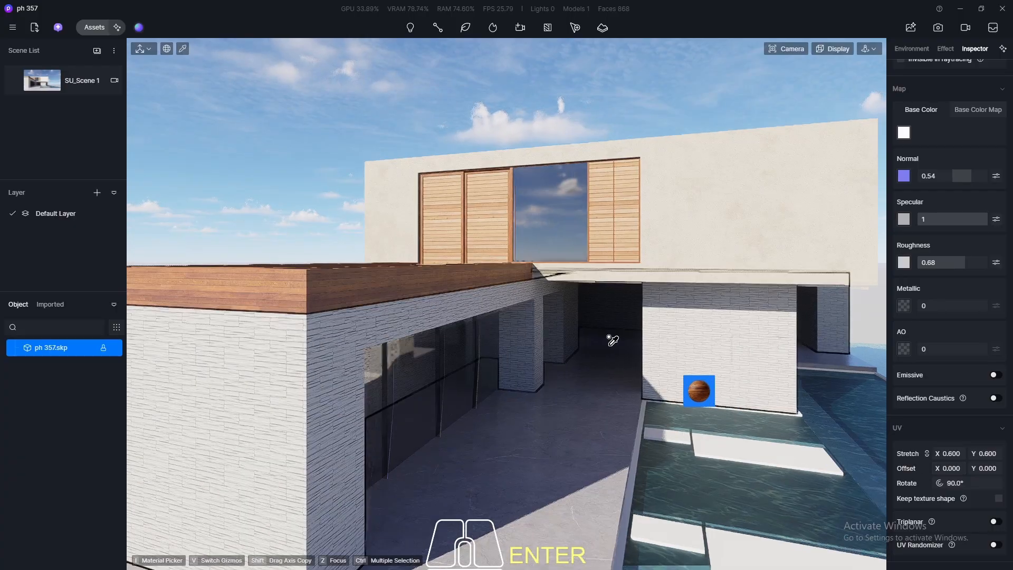
{"action": "key", "text": "Escape"}
{"action": "left_click", "coordinate": [34, 81]}
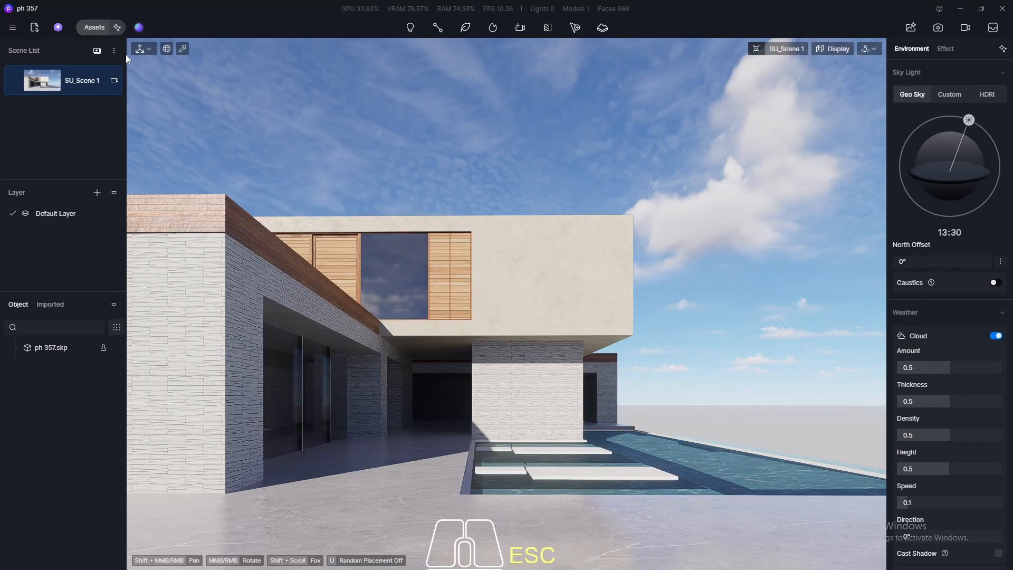
- Replace the roof fascia's material with Tawny Antiseptic Wood2 from the library's Wood Flooring materials
{"action": "left_click", "coordinate": [91, 27]}
{"action": "scroll", "coordinate": [389, 267], "scroll_direction": "down", "scroll_amount": 4}
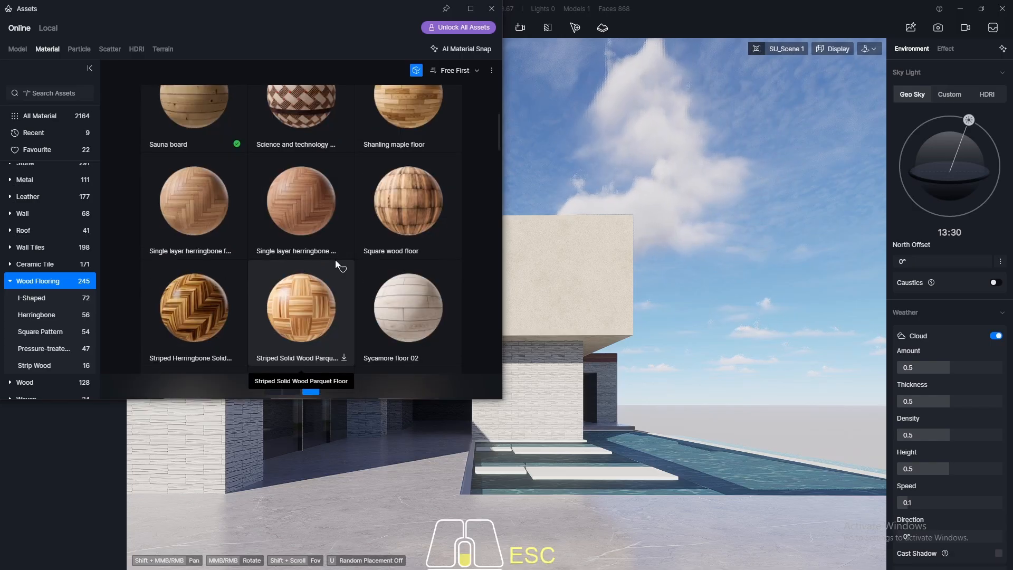
{"action": "scroll", "coordinate": [338, 260], "scroll_direction": "down", "scroll_amount": 4}
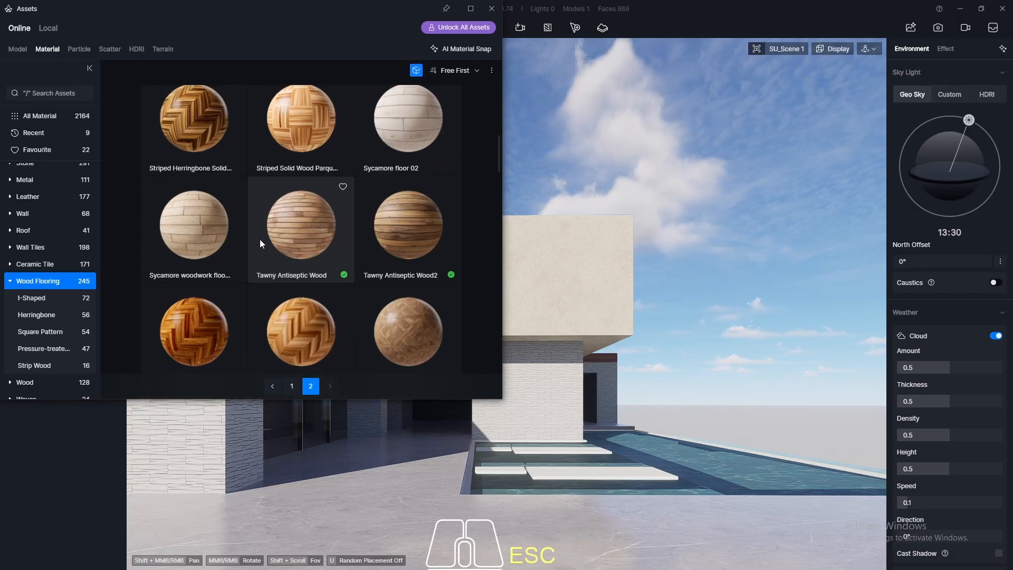
{"action": "left_click", "coordinate": [405, 227]}
{"action": "left_click", "coordinate": [491, 8]}
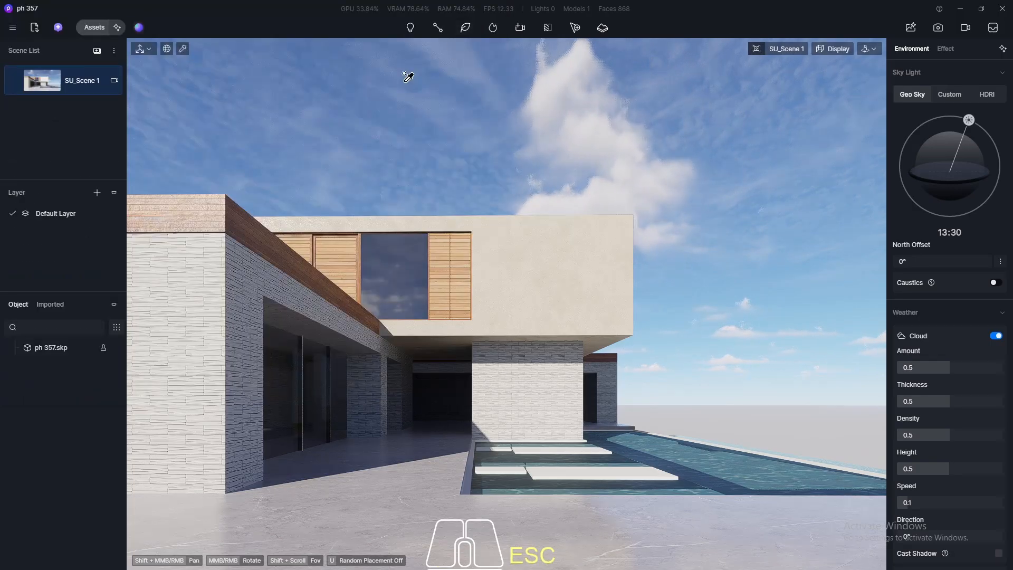
{"action": "left_click", "coordinate": [254, 227]}
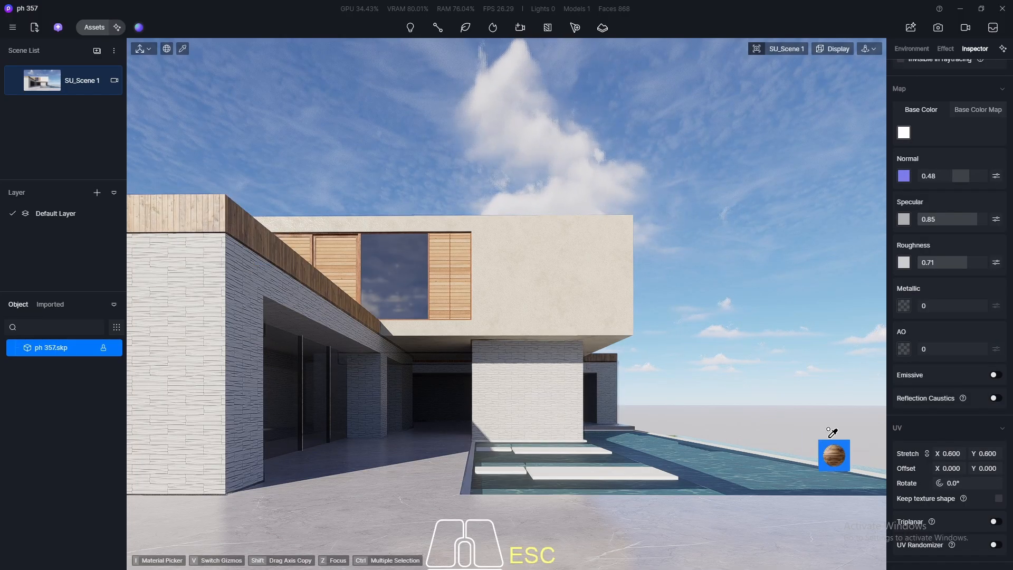
- Set the fascia wood's UV rotation to 90° and its Normal strength to 0.1
{"action": "left_click", "coordinate": [952, 483]}
{"action": "type", "text": "90"}
{"action": "key", "text": "Return"}
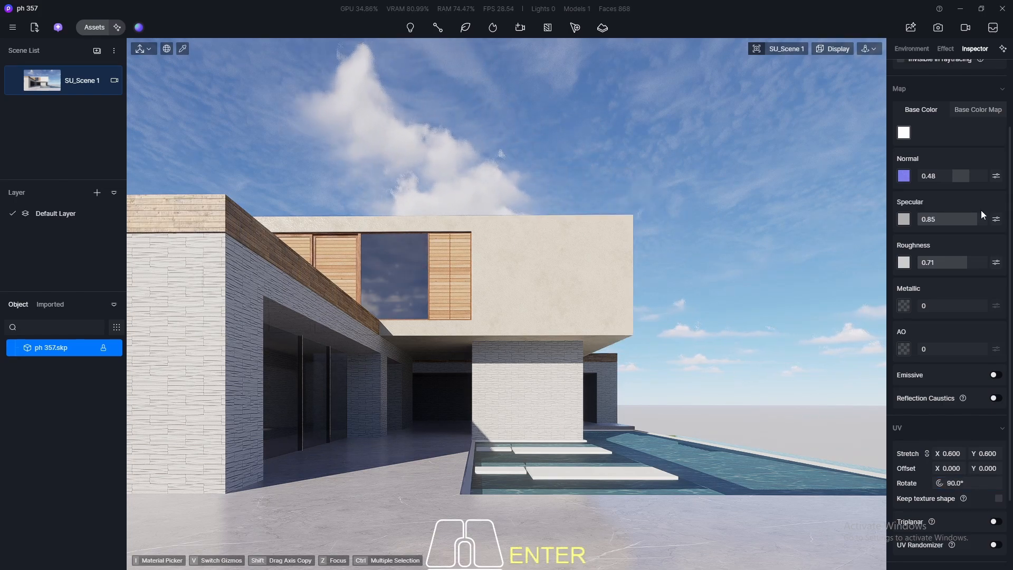
{"action": "left_click", "coordinate": [944, 176]}
{"action": "type", "text": "0.1"}
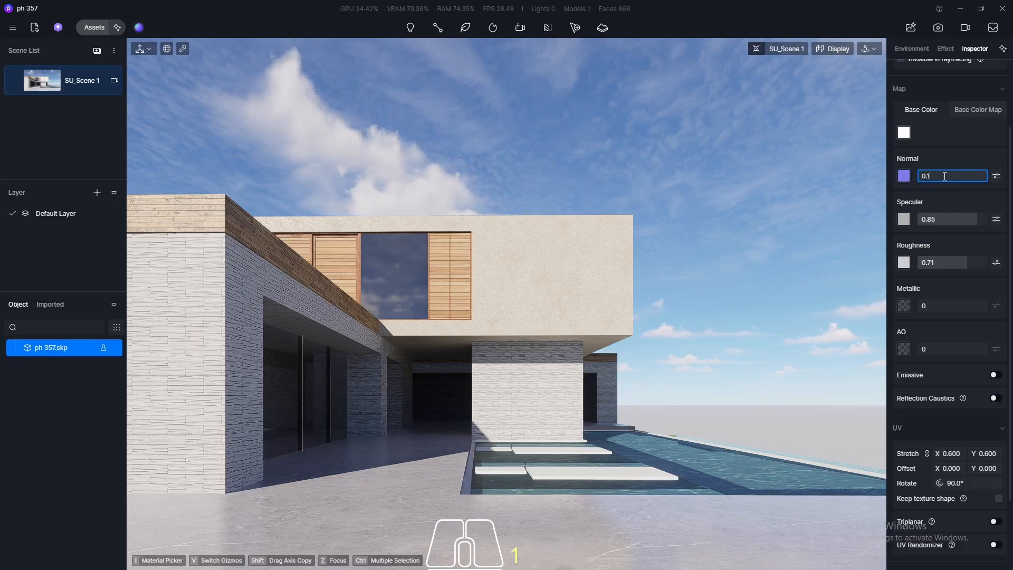
{"action": "key", "text": "Return"}
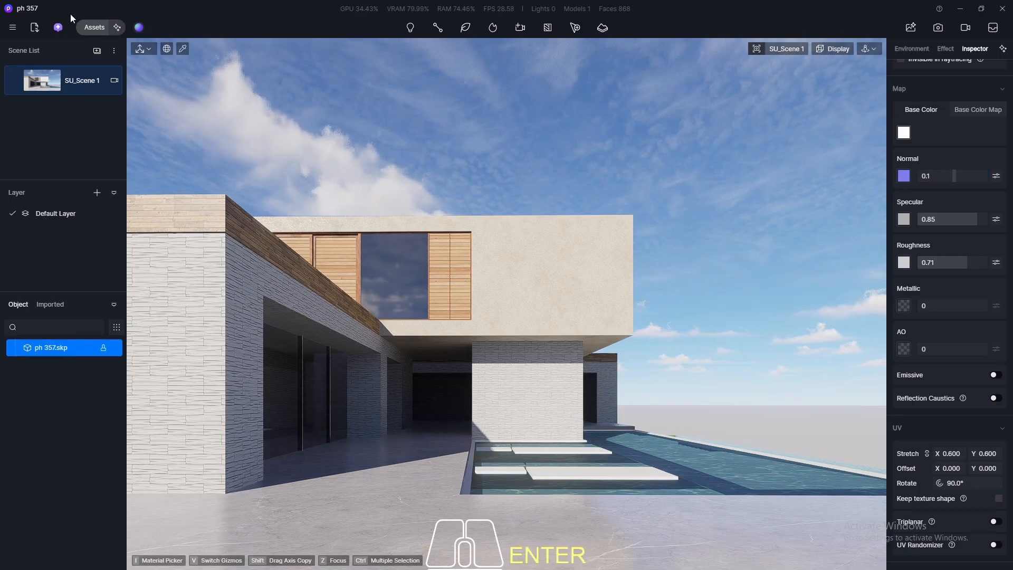
- Replace the ground-floor roof fascia's material with Tile floor 7 from the library's Wood Flooring materials
{"action": "left_click", "coordinate": [84, 26]}
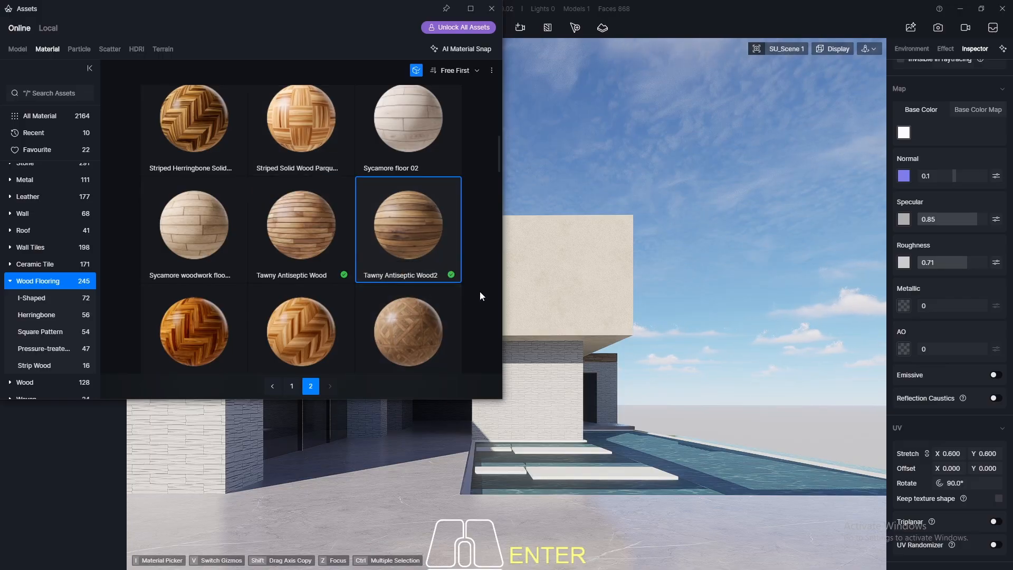
{"action": "scroll", "coordinate": [405, 220], "scroll_direction": "down", "scroll_amount": 10}
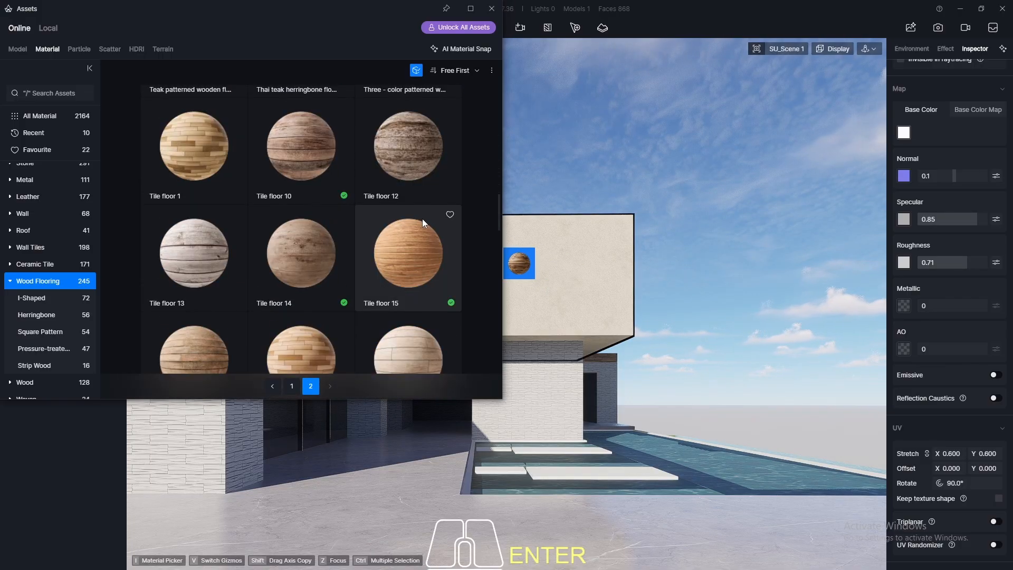
{"action": "scroll", "coordinate": [422, 218], "scroll_direction": "down", "scroll_amount": 5}
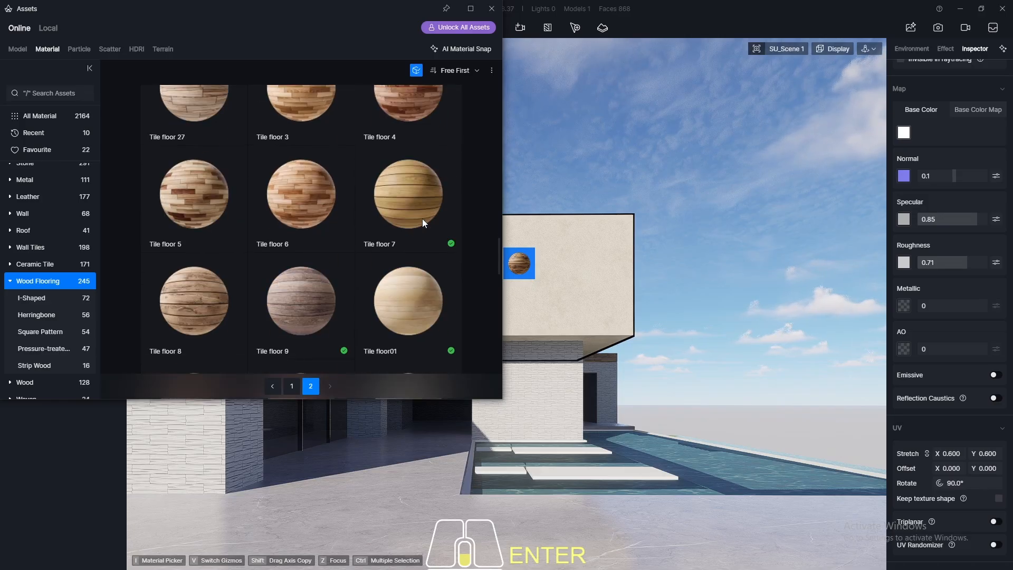
{"action": "scroll", "coordinate": [445, 299], "scroll_direction": "down", "scroll_amount": 2}
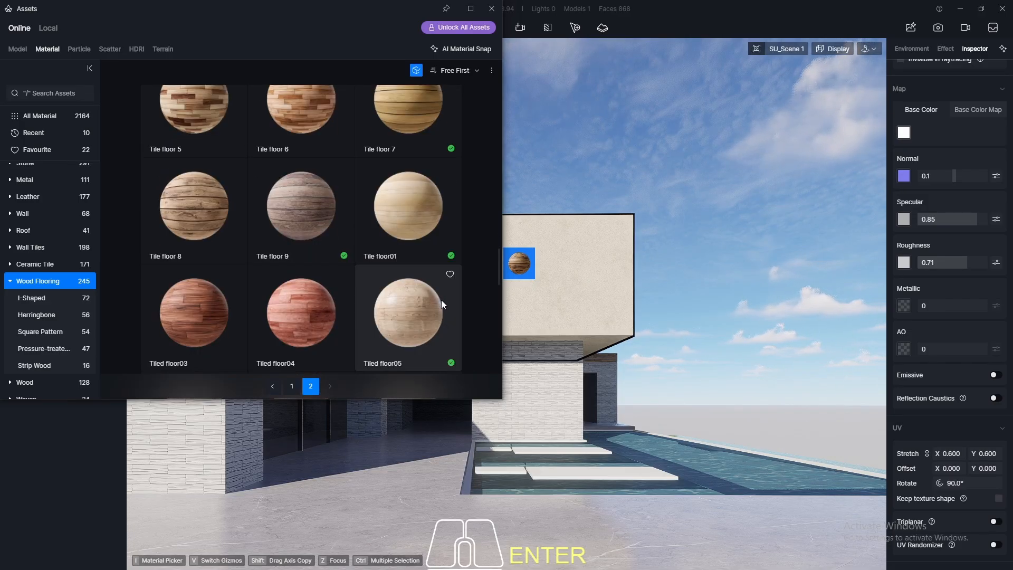
{"action": "scroll", "coordinate": [412, 221], "scroll_direction": "up", "scroll_amount": 2}
{"action": "scroll", "coordinate": [311, 247], "scroll_direction": "down", "scroll_amount": 6}
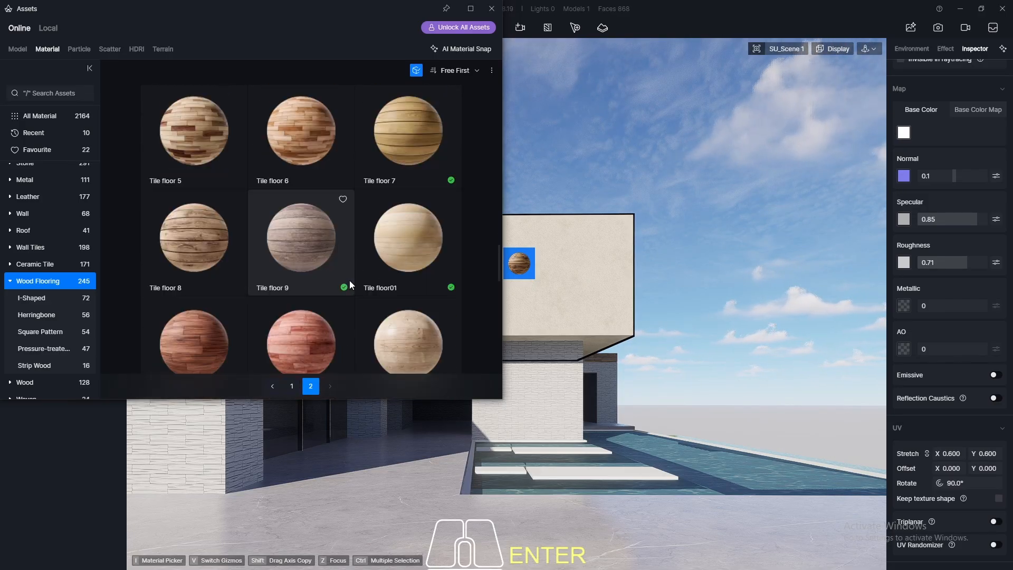
{"action": "scroll", "coordinate": [344, 284], "scroll_direction": "down", "scroll_amount": 10}
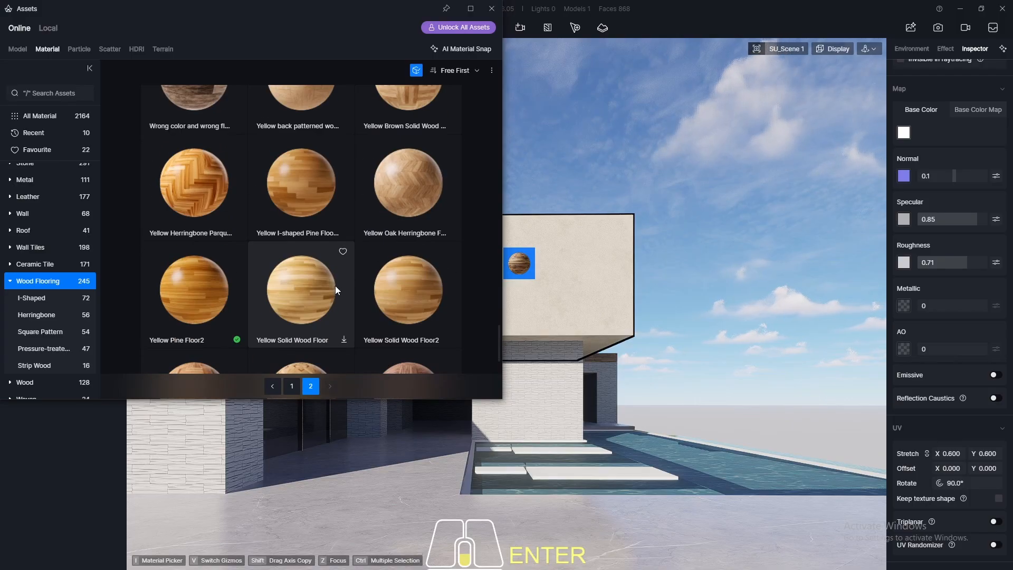
{"action": "scroll", "coordinate": [329, 294], "scroll_direction": "up", "scroll_amount": 10}
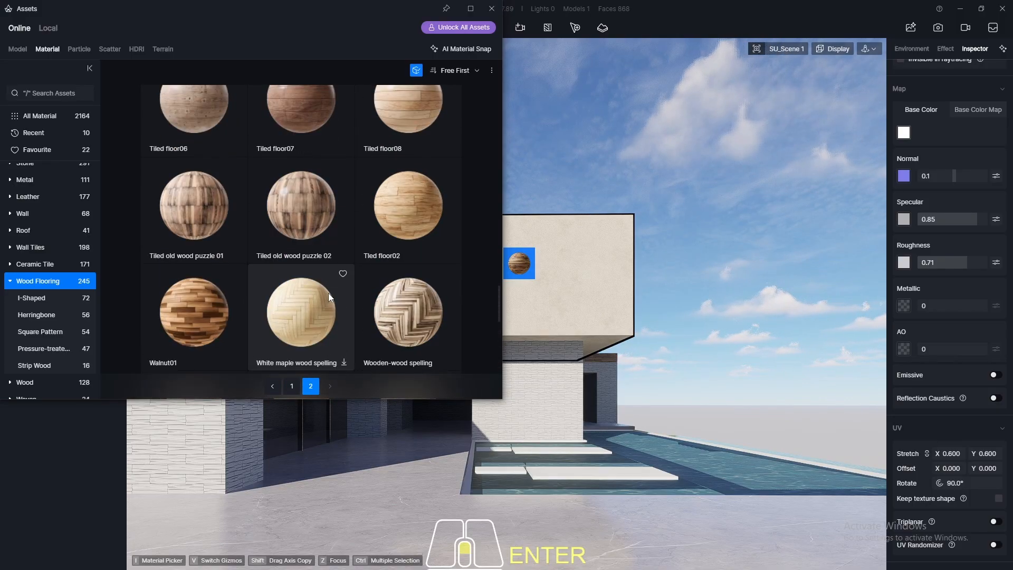
{"action": "scroll", "coordinate": [328, 293], "scroll_direction": "up", "scroll_amount": 2}
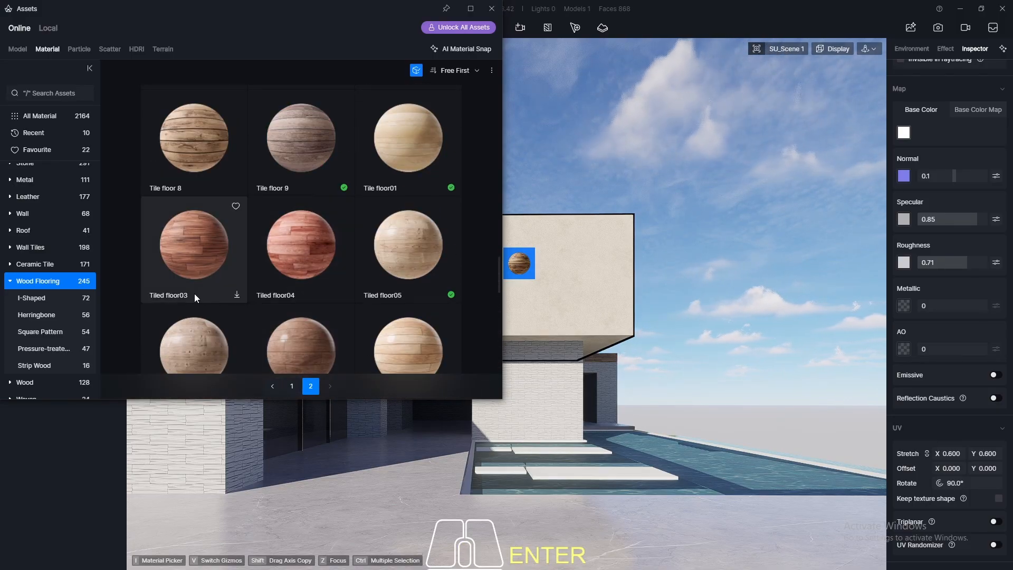
{"action": "scroll", "coordinate": [188, 294], "scroll_direction": "up", "scroll_amount": 4}
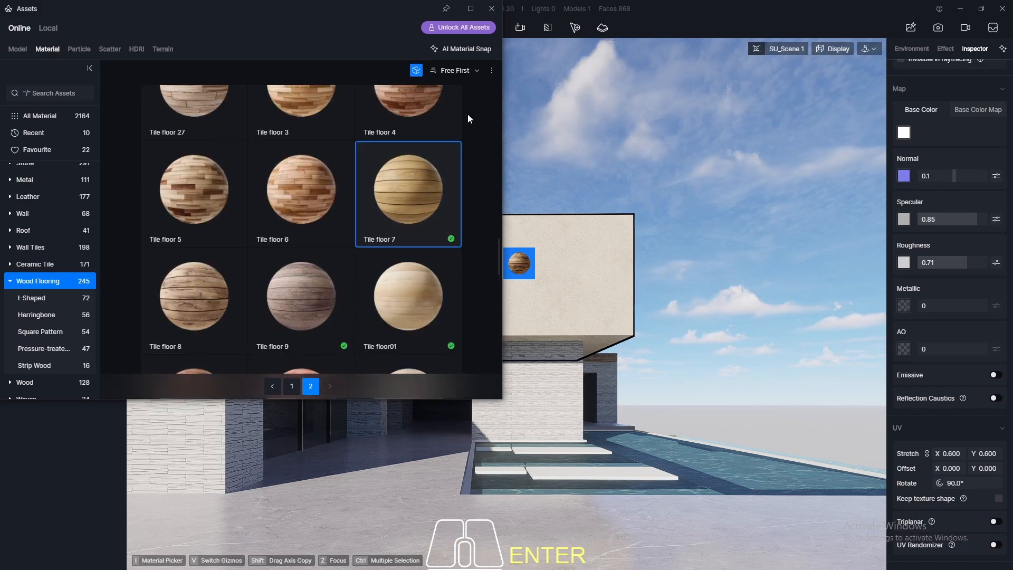
{"action": "left_click", "coordinate": [491, 9]}
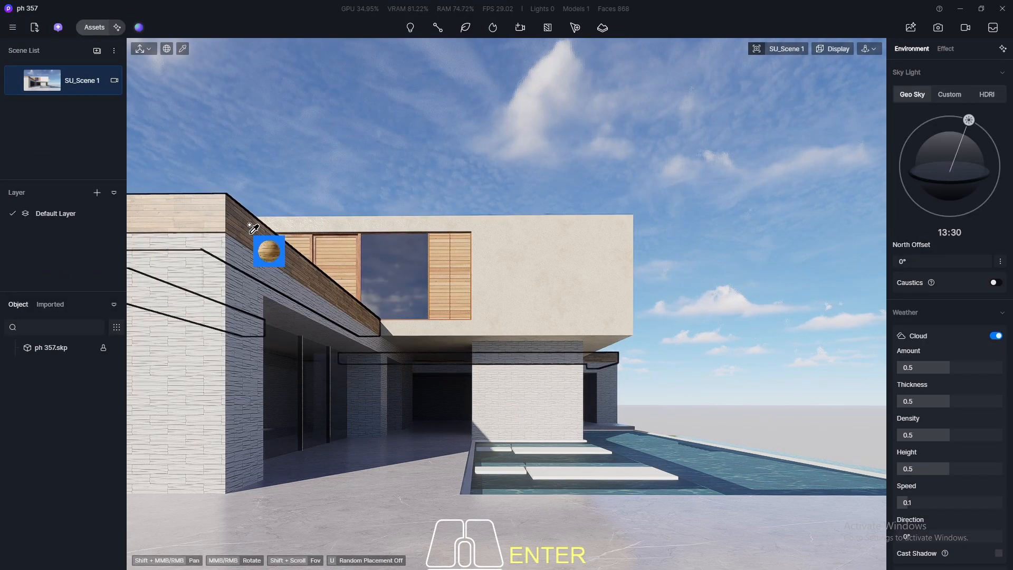
{"action": "left_click", "coordinate": [317, 208]}
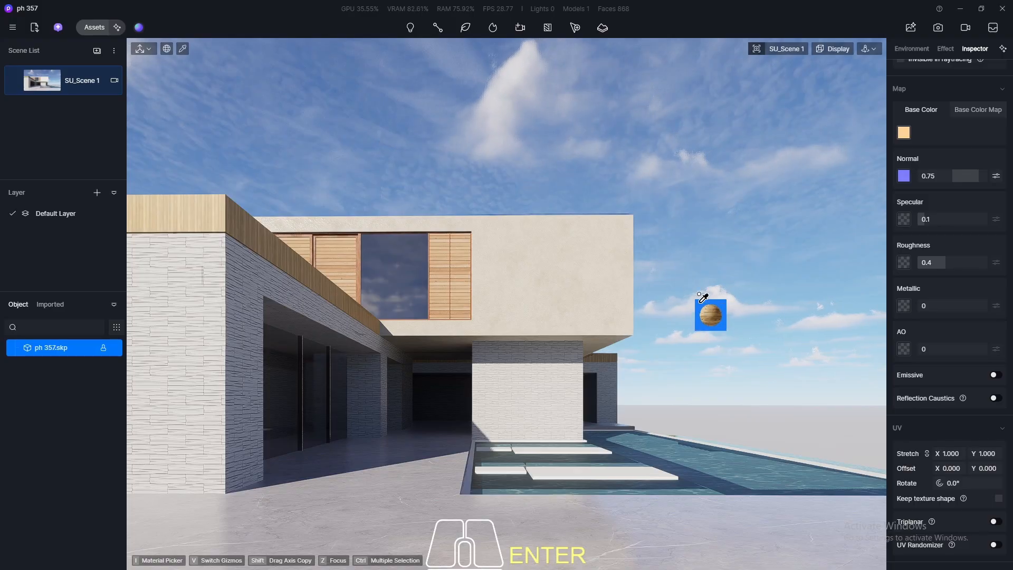
- Set the fascia wood's UV rotation to 90°
{"action": "left_click", "coordinate": [956, 483]}
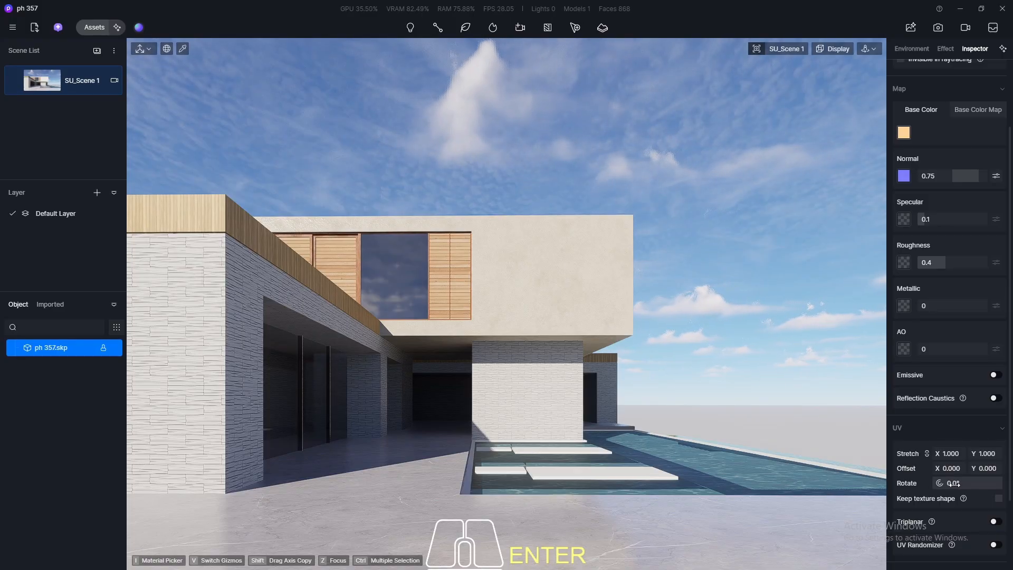
{"action": "type", "text": "0"}
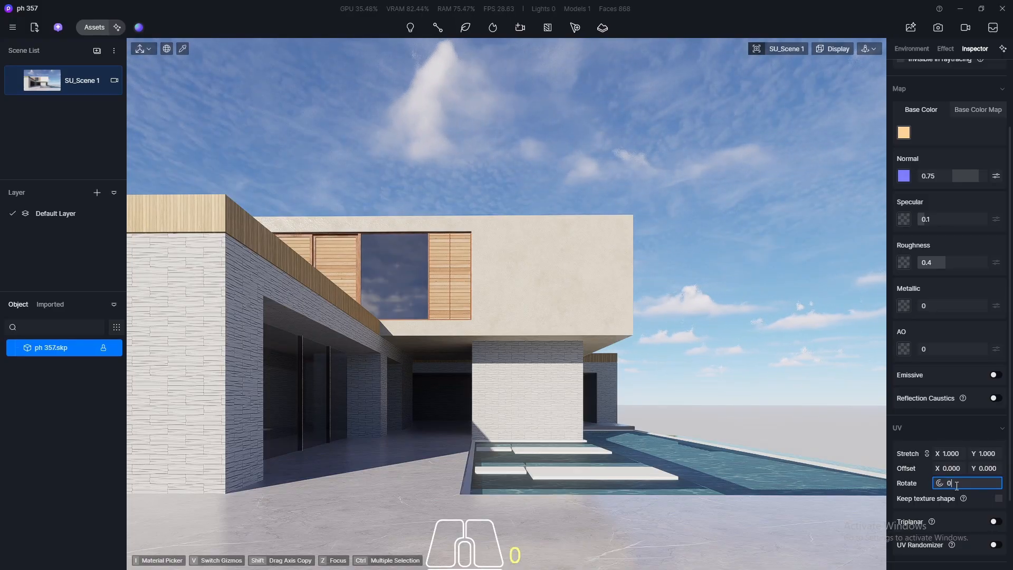
{"action": "key", "text": "Return"}
{"action": "left_click", "coordinate": [970, 483]}
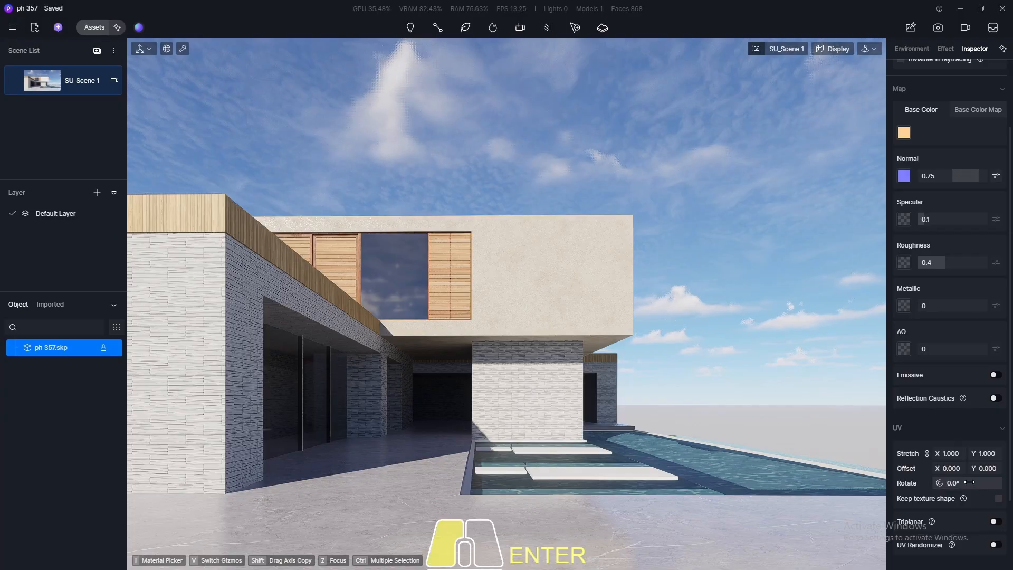
{"action": "type", "text": "90"}
{"action": "key", "text": "Return"}
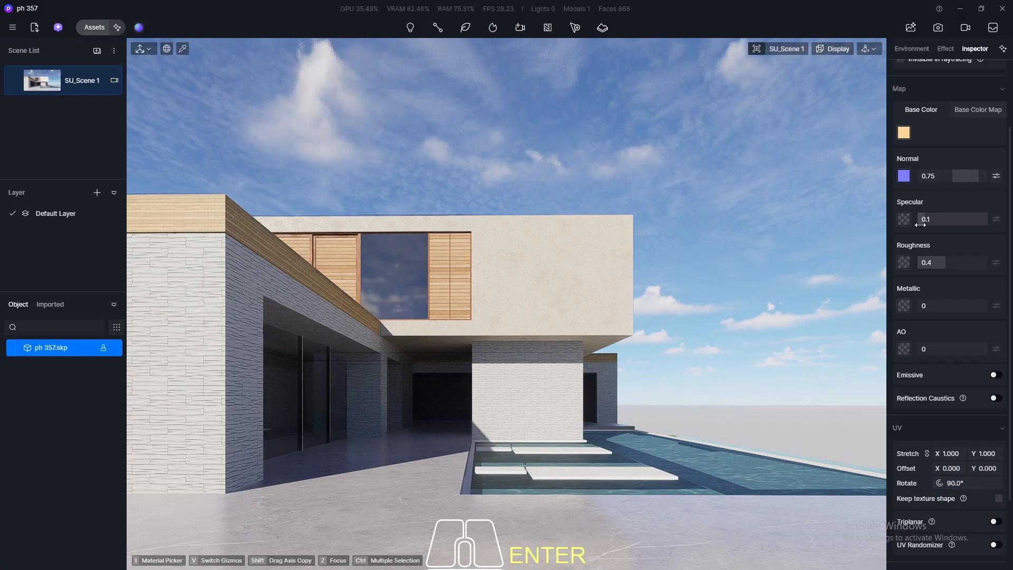
- Set the fascia wood's UV stretch to 0.5 in X and Y and deselect the material
{"action": "left_click", "coordinate": [956, 453]}
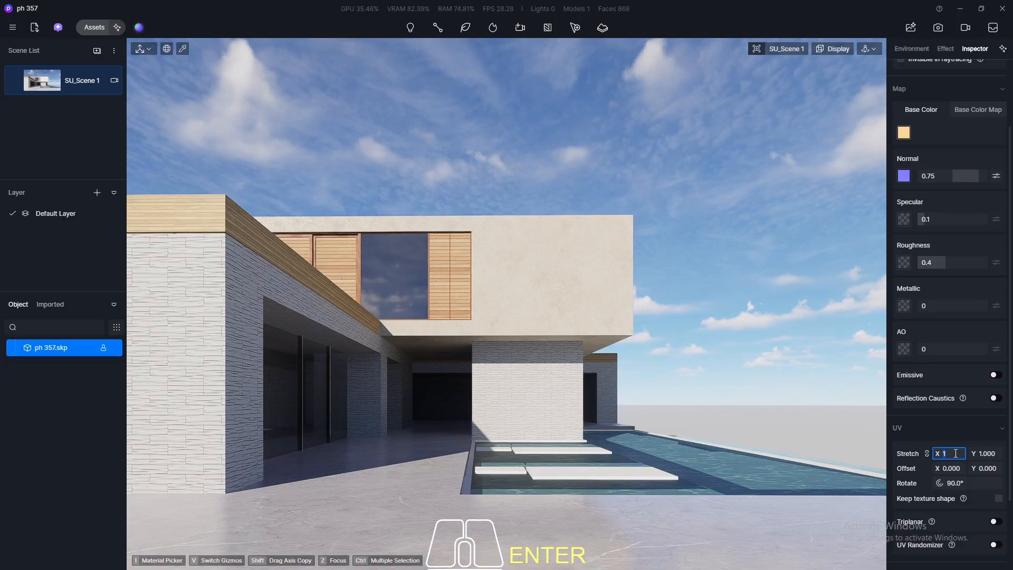
{"action": "type", "text": "0."}
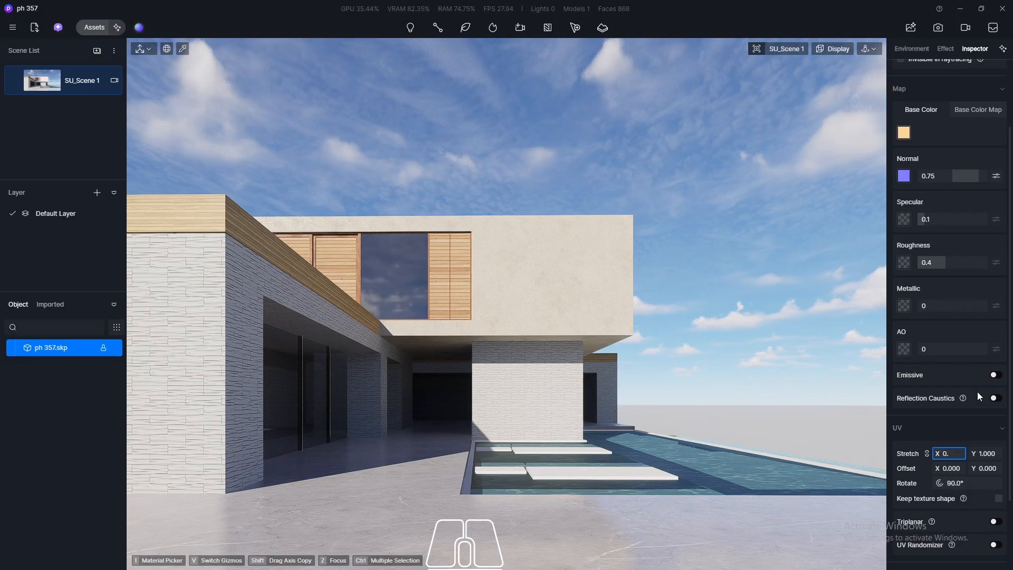
{"action": "type", "text": "5"}
{"action": "key", "text": "Return"}
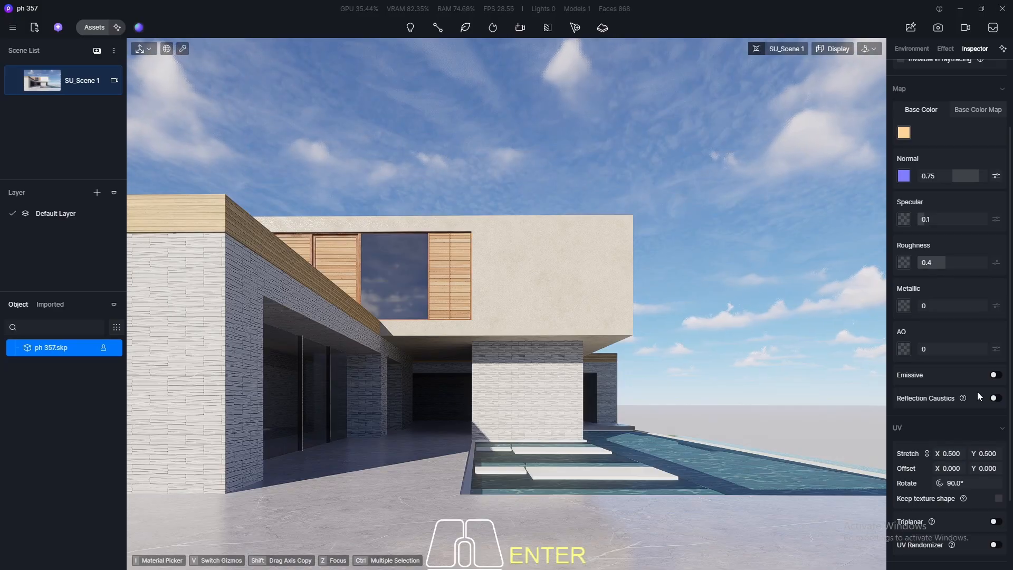
{"action": "key", "text": "Escape"}
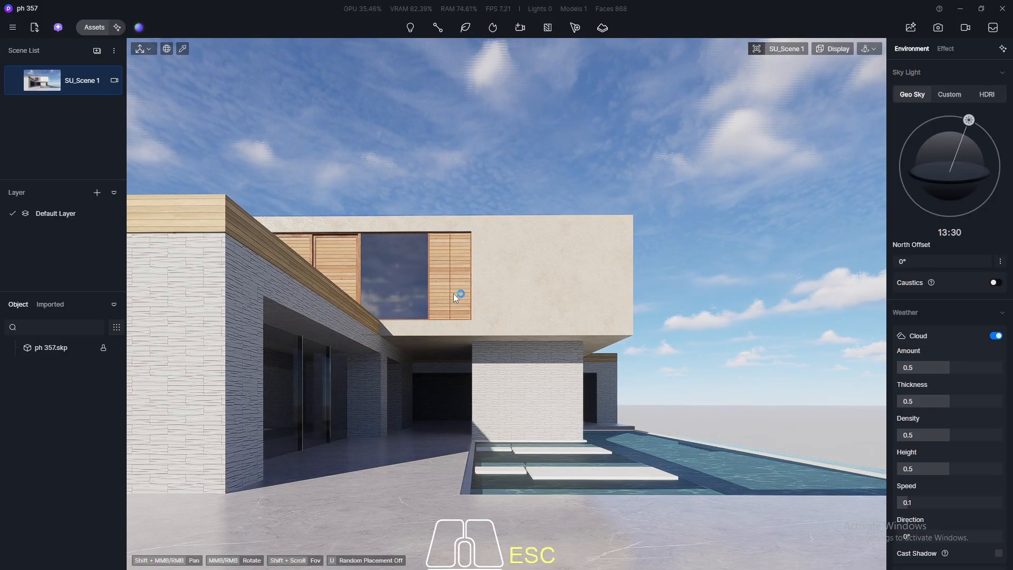
- Apply Tawny Antiseptic Wood from the library's Wood Flooring materials to the slatted shutter panels beside the upper-floor window
{"action": "scroll", "coordinate": [453, 291], "scroll_direction": "up", "scroll_amount": 5}
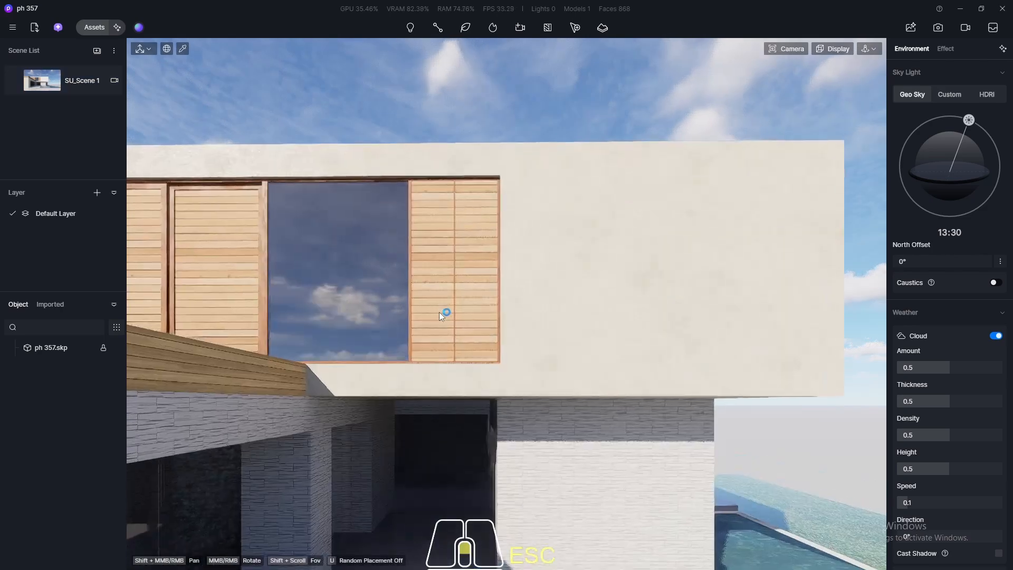
{"action": "scroll", "coordinate": [437, 295], "scroll_direction": "up", "scroll_amount": 3}
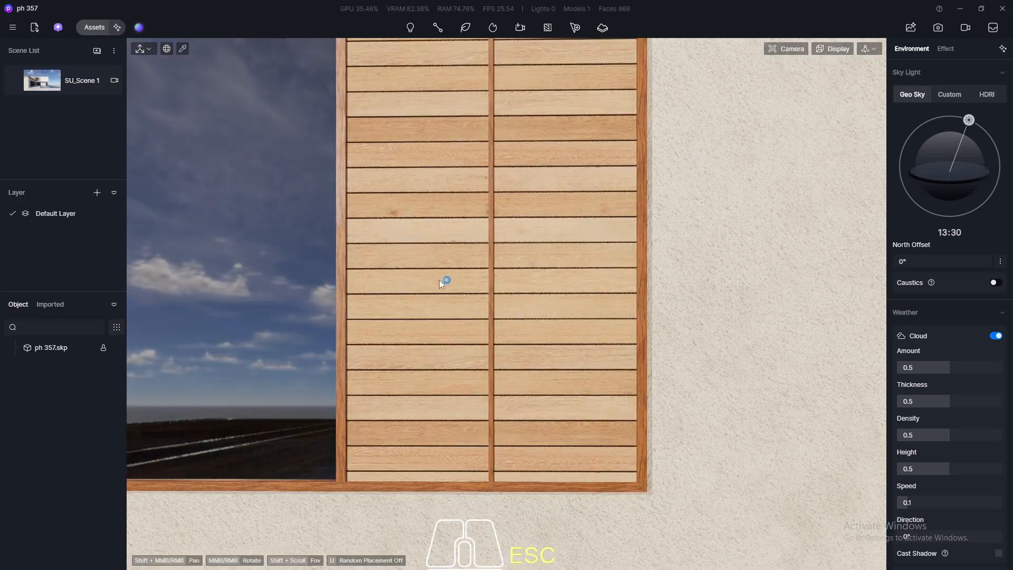
{"action": "left_click", "coordinate": [89, 29]}
{"action": "scroll", "coordinate": [308, 302], "scroll_direction": "down", "scroll_amount": 10}
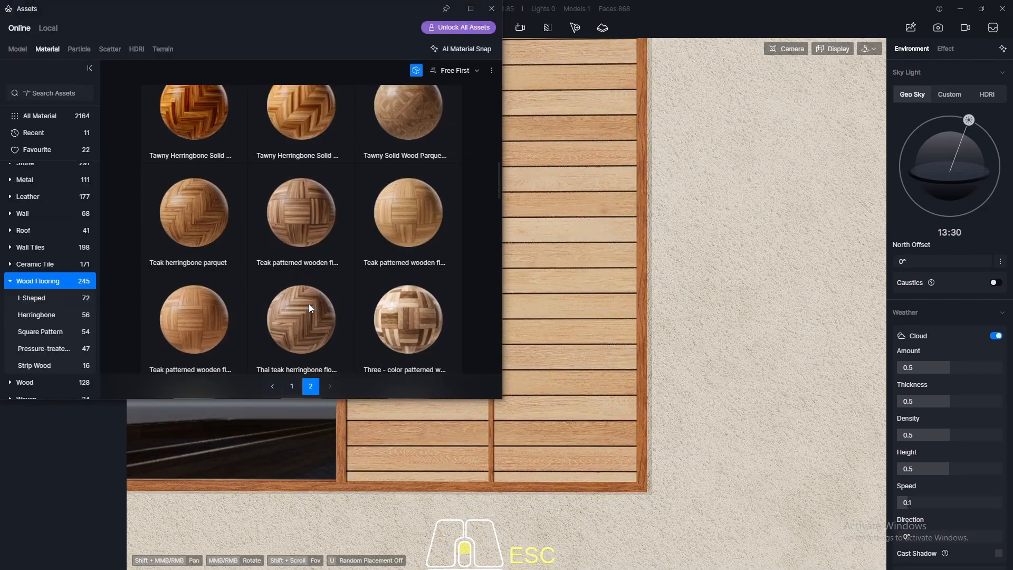
{"action": "scroll", "coordinate": [309, 303], "scroll_direction": "up", "scroll_amount": 5}
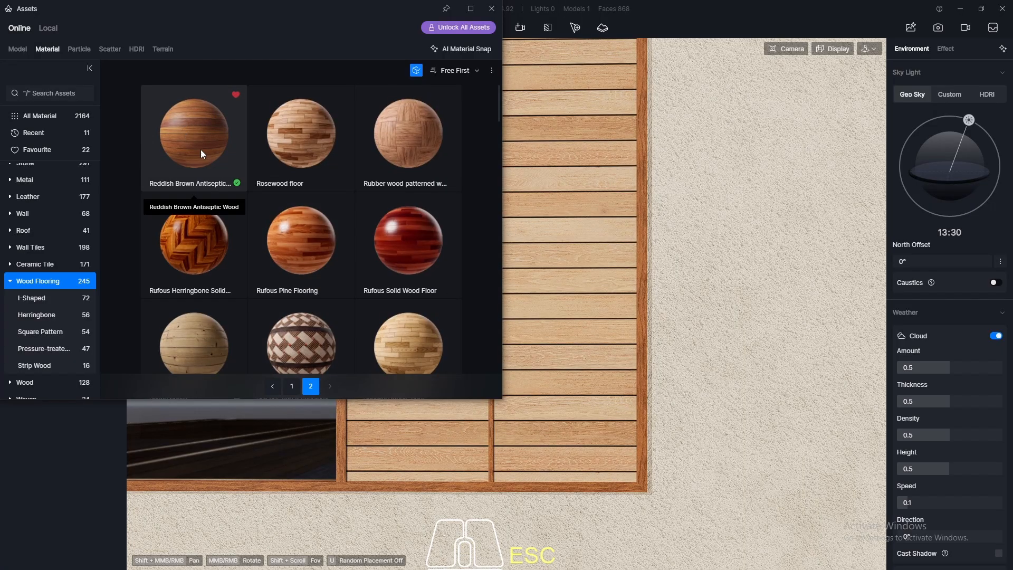
{"action": "scroll", "coordinate": [200, 150], "scroll_direction": "down", "scroll_amount": 5}
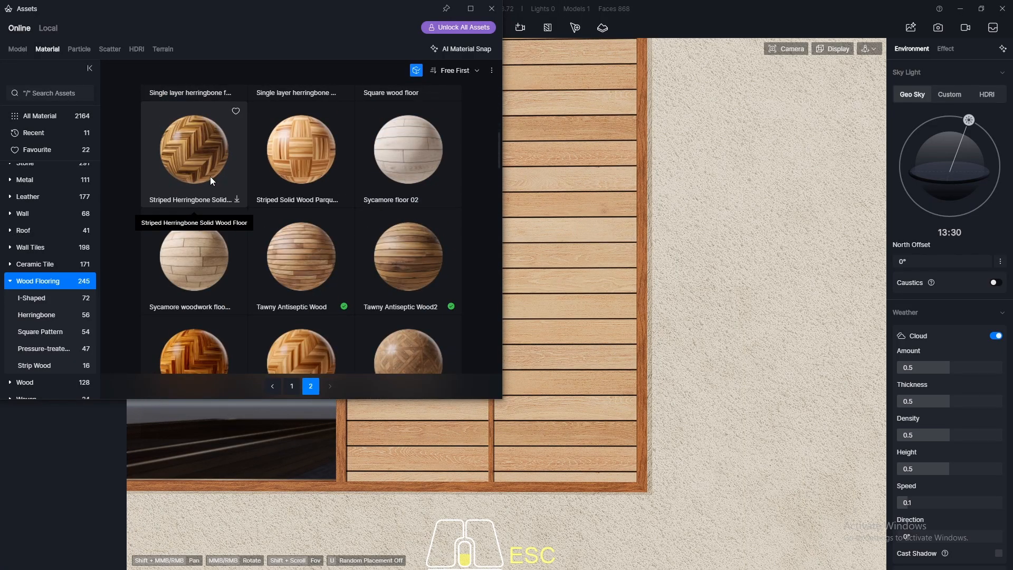
{"action": "scroll", "coordinate": [210, 178], "scroll_direction": "up", "scroll_amount": 5}
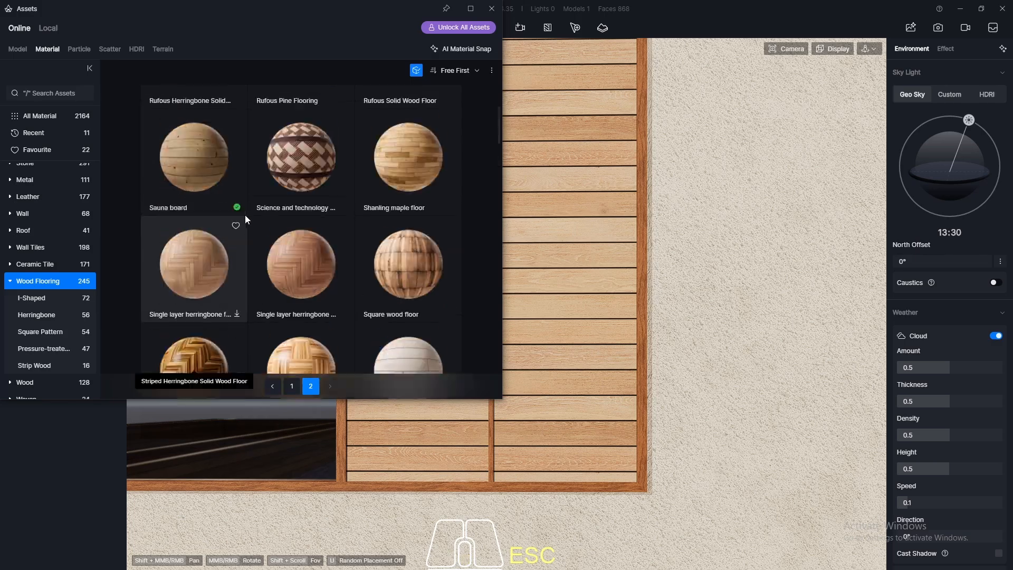
{"action": "scroll", "coordinate": [196, 152], "scroll_direction": "down", "scroll_amount": 5}
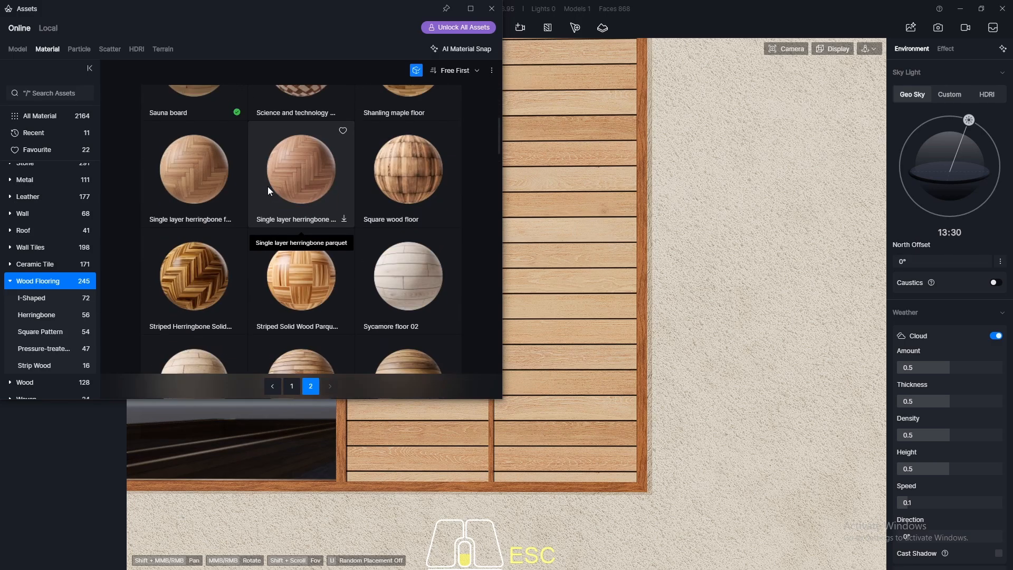
{"action": "scroll", "coordinate": [198, 220], "scroll_direction": "down", "scroll_amount": 1}
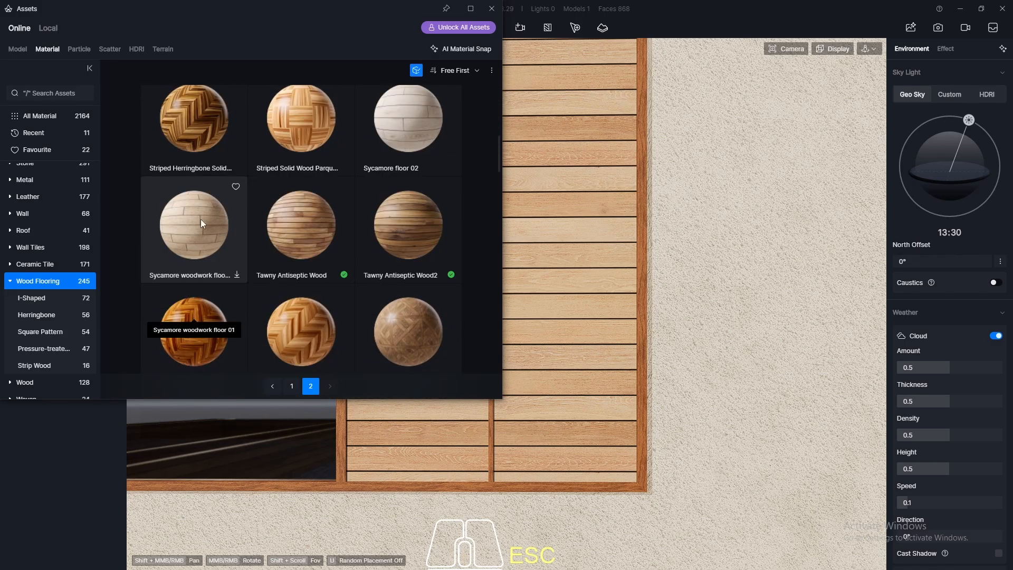
{"action": "left_click", "coordinate": [319, 231]}
{"action": "left_click", "coordinate": [491, 9]}
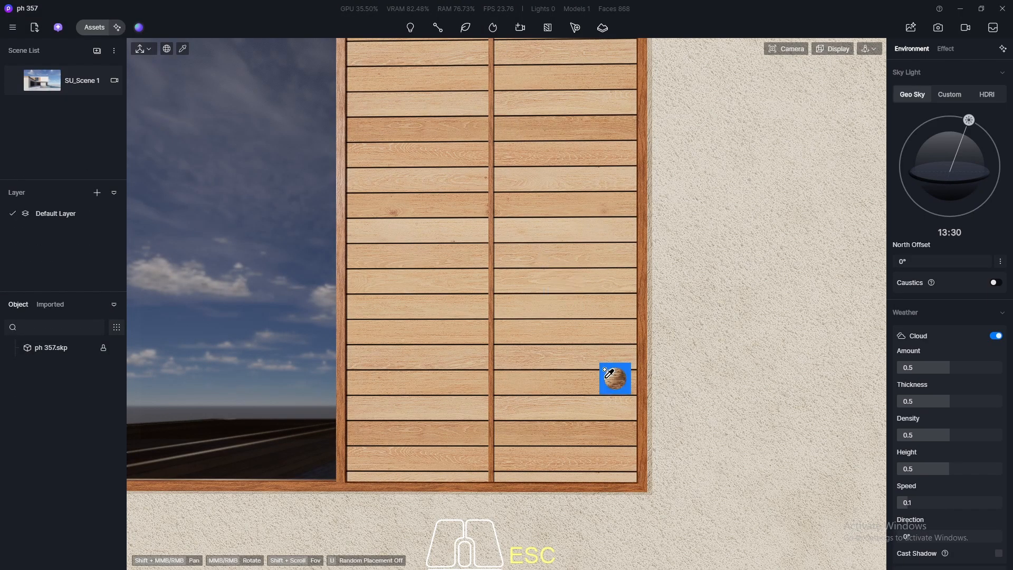
{"action": "scroll", "coordinate": [600, 374], "scroll_direction": "down", "scroll_amount": 10}
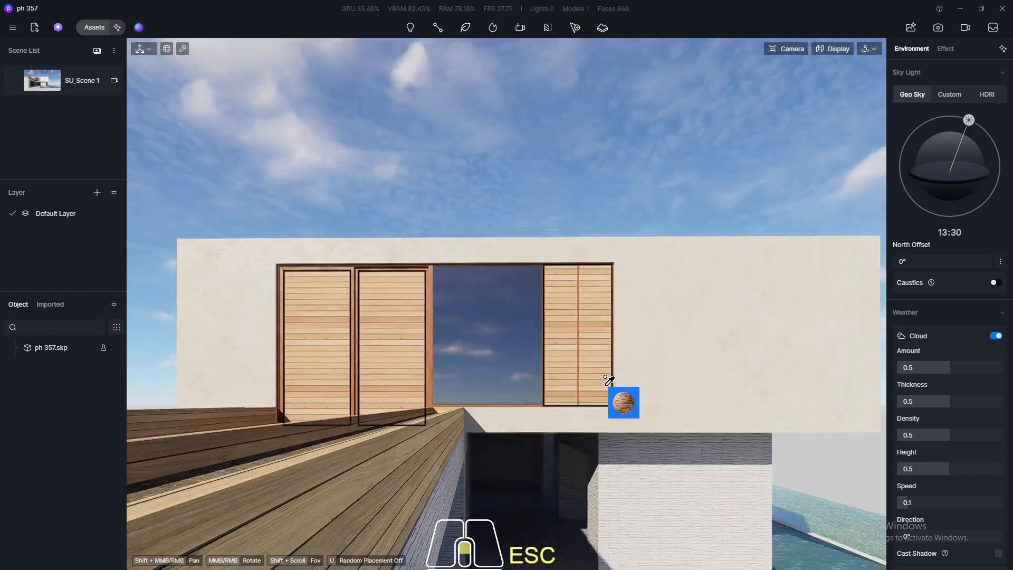
{"action": "scroll", "coordinate": [601, 374], "scroll_direction": "up", "scroll_amount": 10}
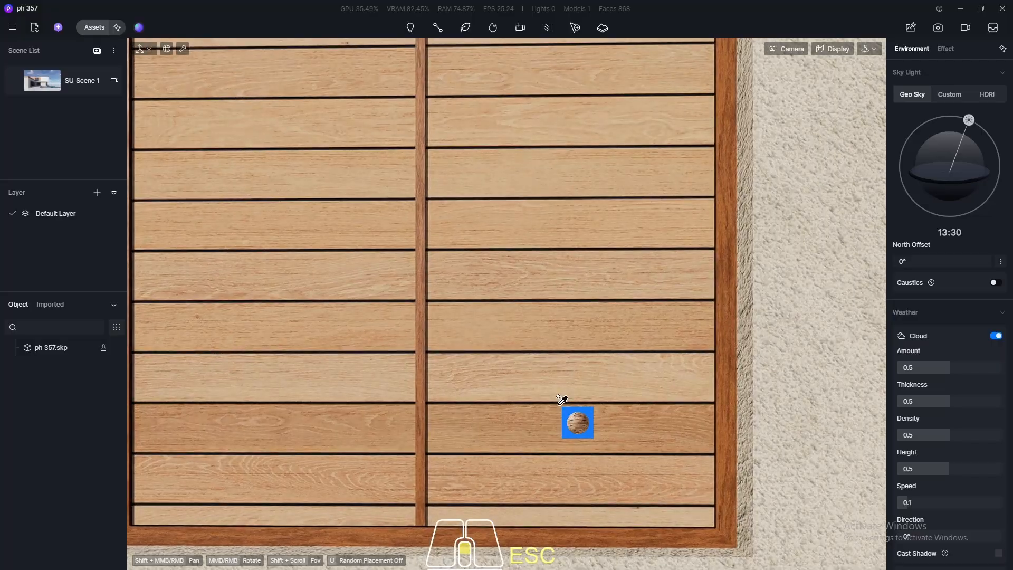
{"action": "left_click", "coordinate": [523, 344]}
- Set the shutter wood's UV stretch to 0.3 in X and Y
{"action": "scroll", "coordinate": [501, 425], "scroll_direction": "down", "scroll_amount": 5}
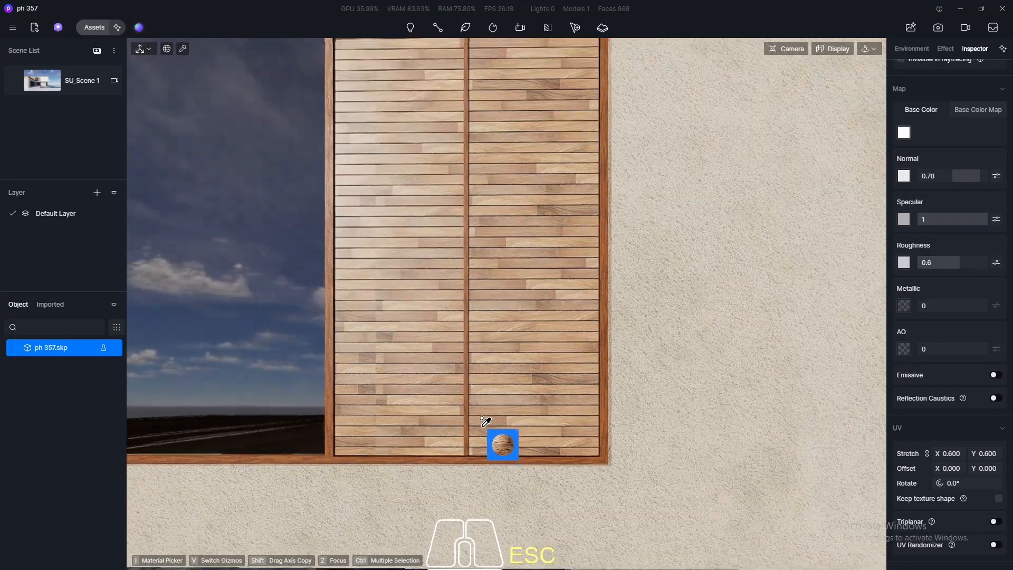
{"action": "scroll", "coordinate": [484, 421], "scroll_direction": "down", "scroll_amount": 5}
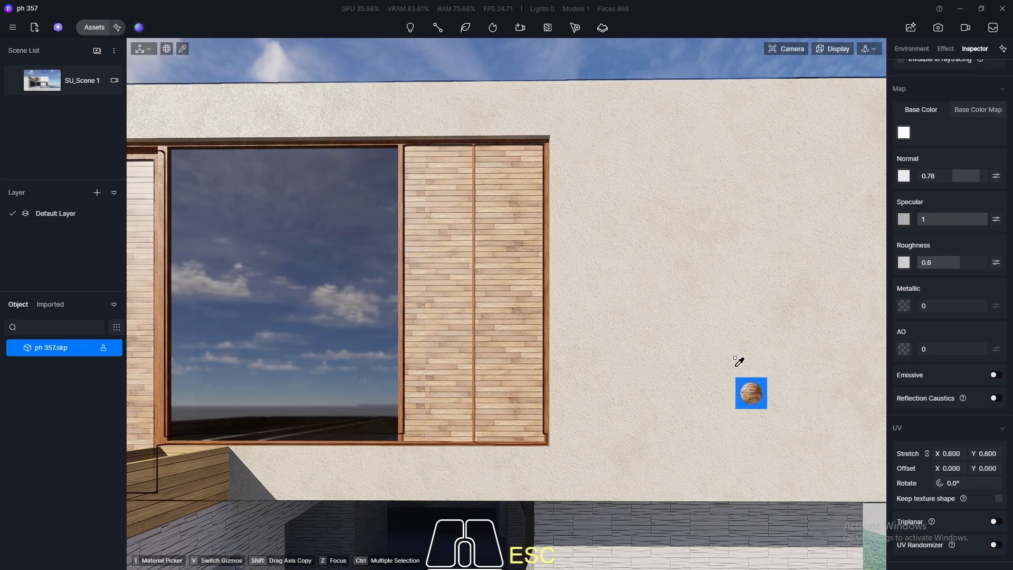
{"action": "left_click", "coordinate": [951, 453]}
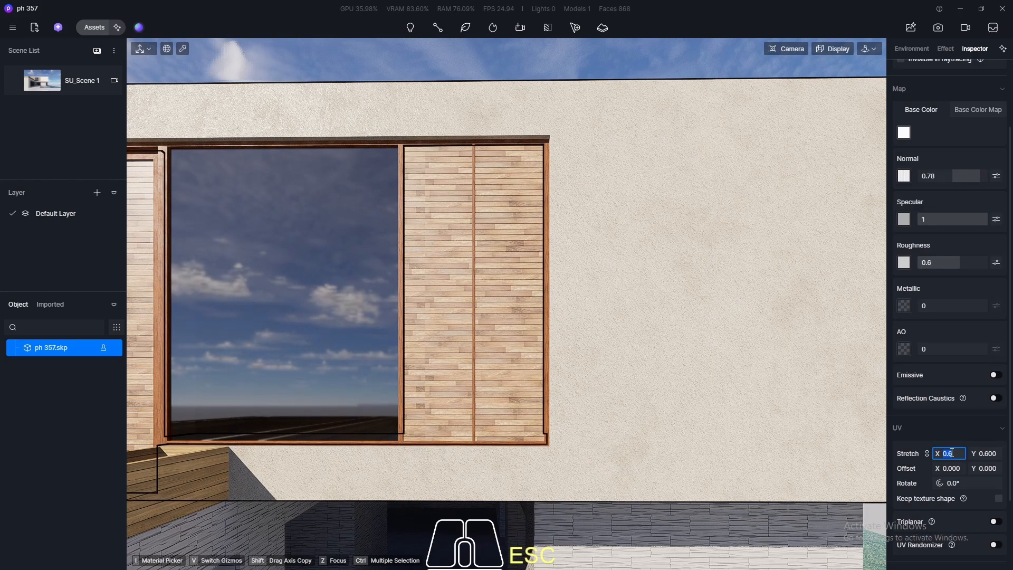
{"action": "type", "text": "0"}
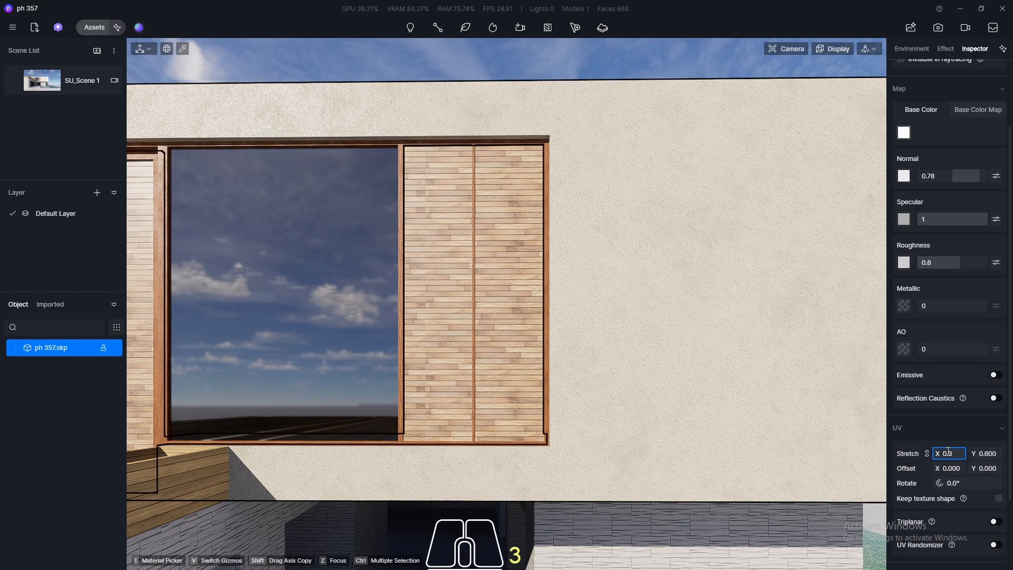
{"action": "key", "text": "Return"}
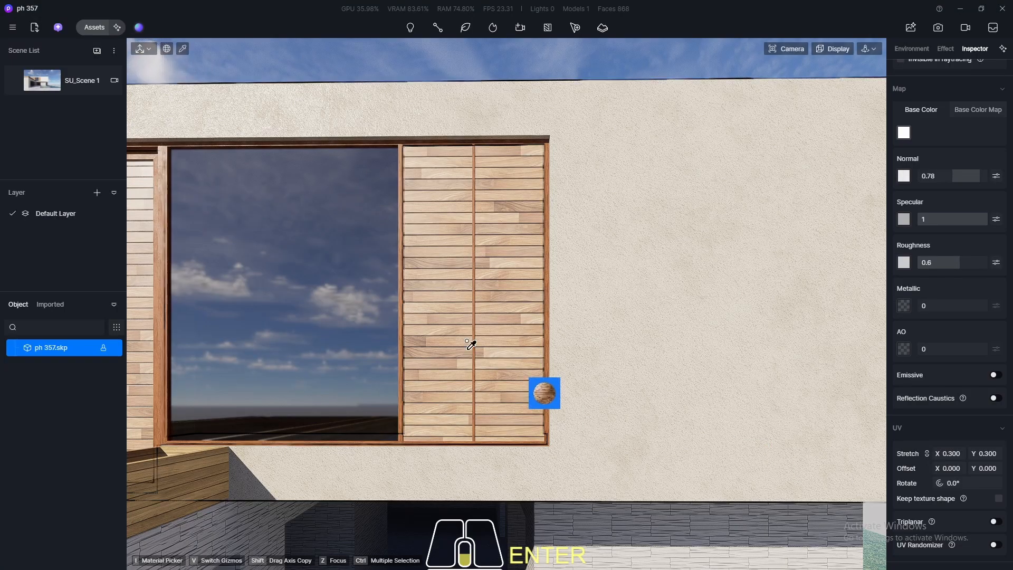
- Return to the SU_Scene 1 view, deselect the shutter material and undo the Tawny Antiseptic Wood on the shutter panels
{"action": "scroll", "coordinate": [471, 342], "scroll_direction": "down", "scroll_amount": 5}
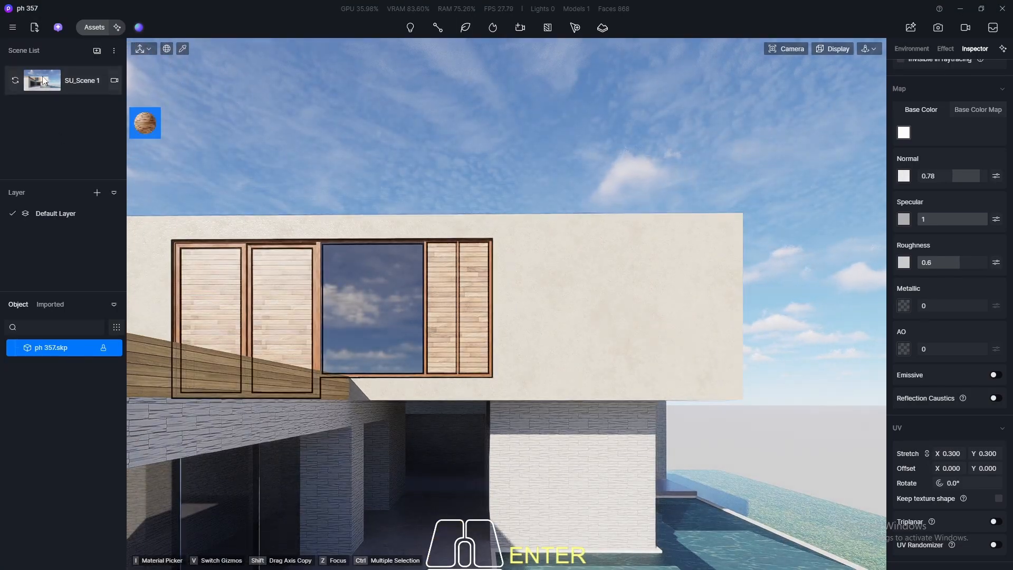
{"action": "left_click", "coordinate": [44, 79]}
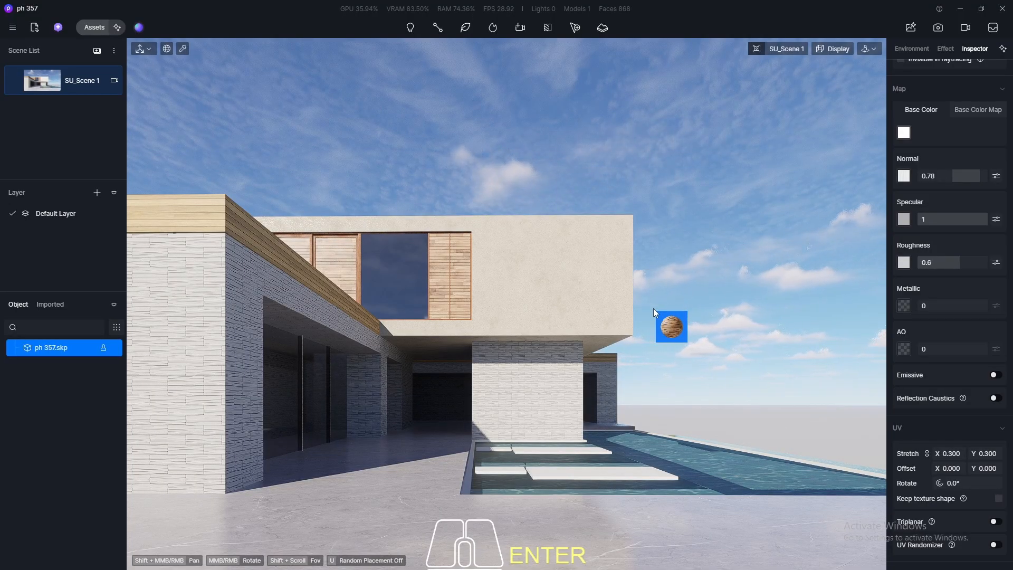
{"action": "key", "text": "Escape"}
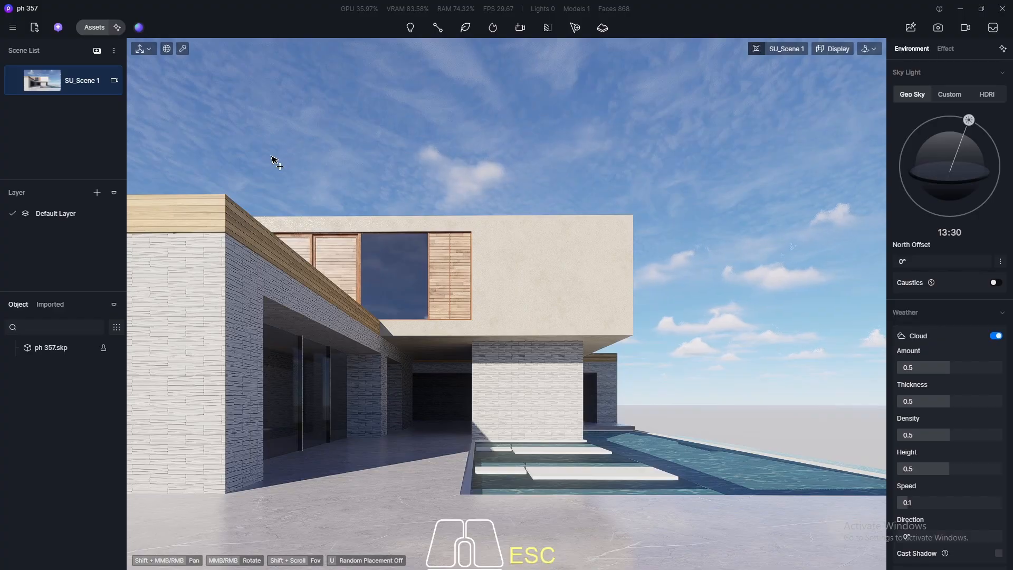
{"action": "key", "text": "ctrl+z"}
{"action": "key", "text": "ctrl+z"}
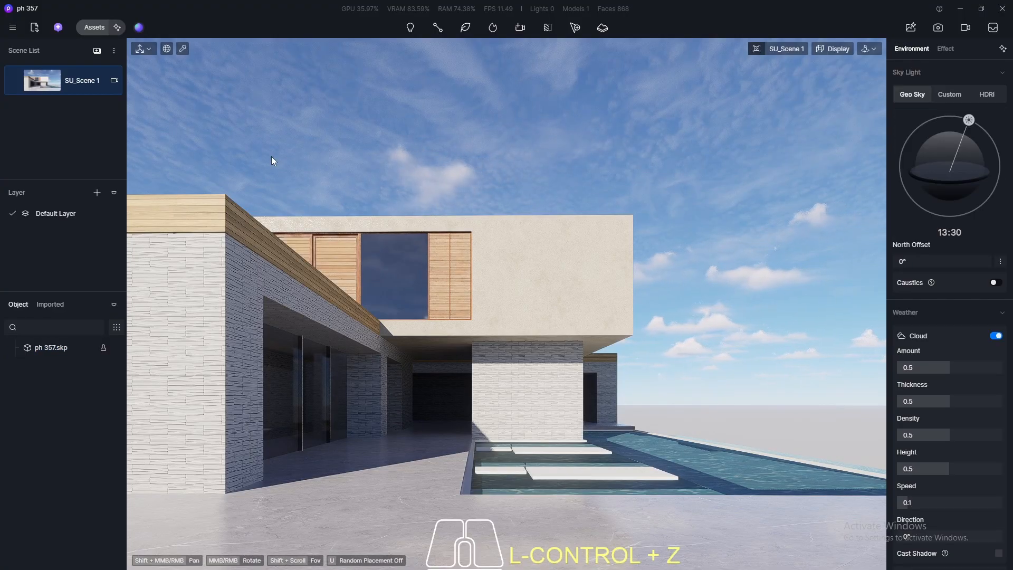
{"action": "key", "text": "Escape"}
- Examine the shutter panel wood and the window frame material up close, and return to the SU_Scene 1 view with nothing selected
{"action": "scroll", "coordinate": [449, 277], "scroll_direction": "up", "scroll_amount": 5}
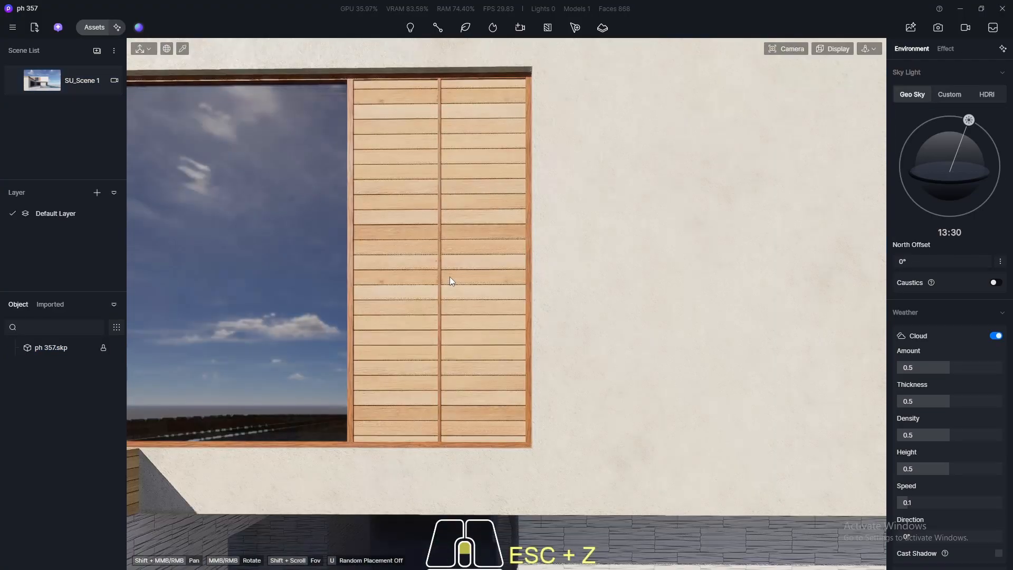
{"action": "left_click", "coordinate": [393, 193]}
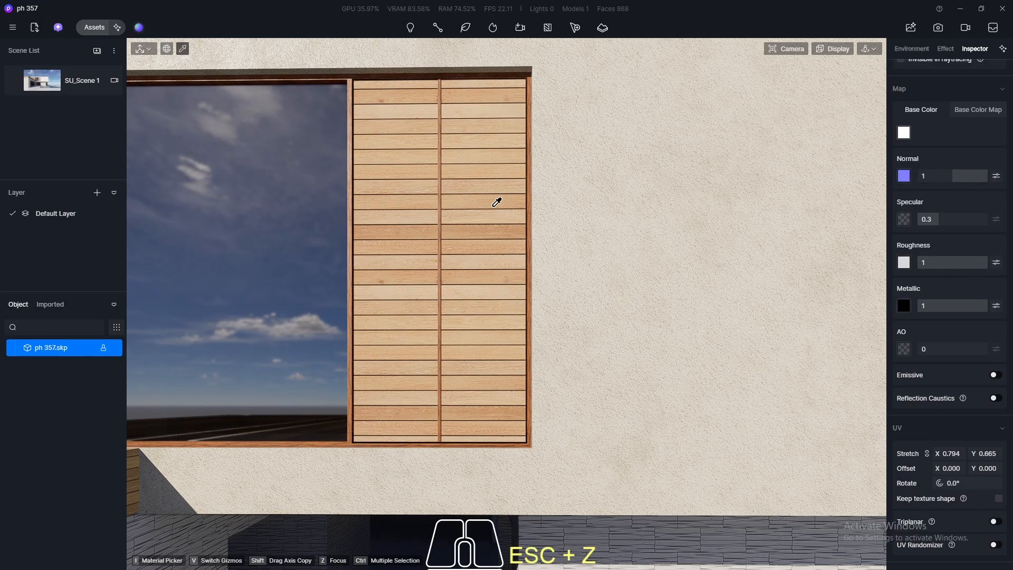
{"action": "left_click_drag", "start_coordinate": [1010, 190], "coordinate": [1006, 147]}
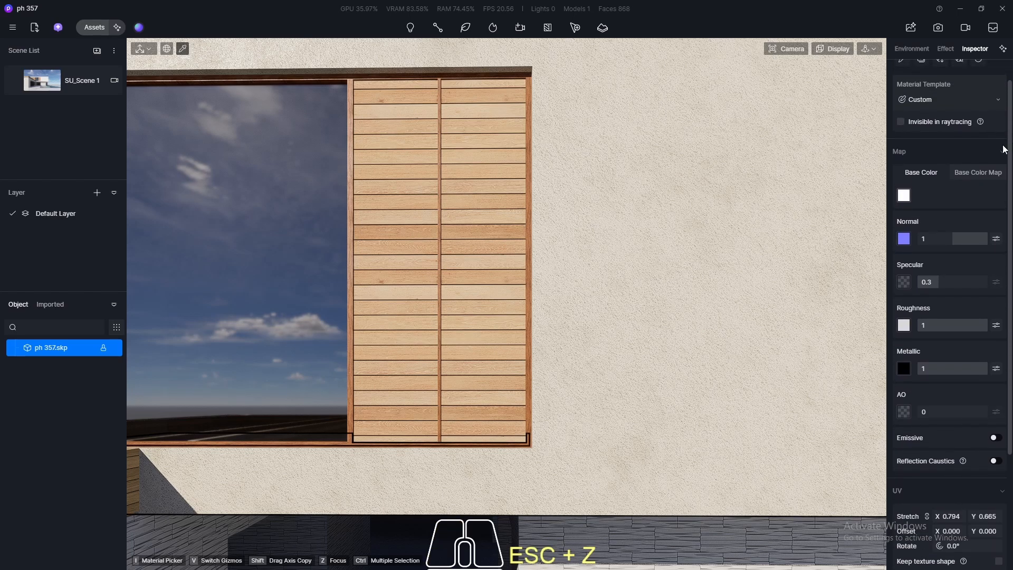
{"action": "scroll", "coordinate": [501, 63], "scroll_direction": "up", "scroll_amount": 6}
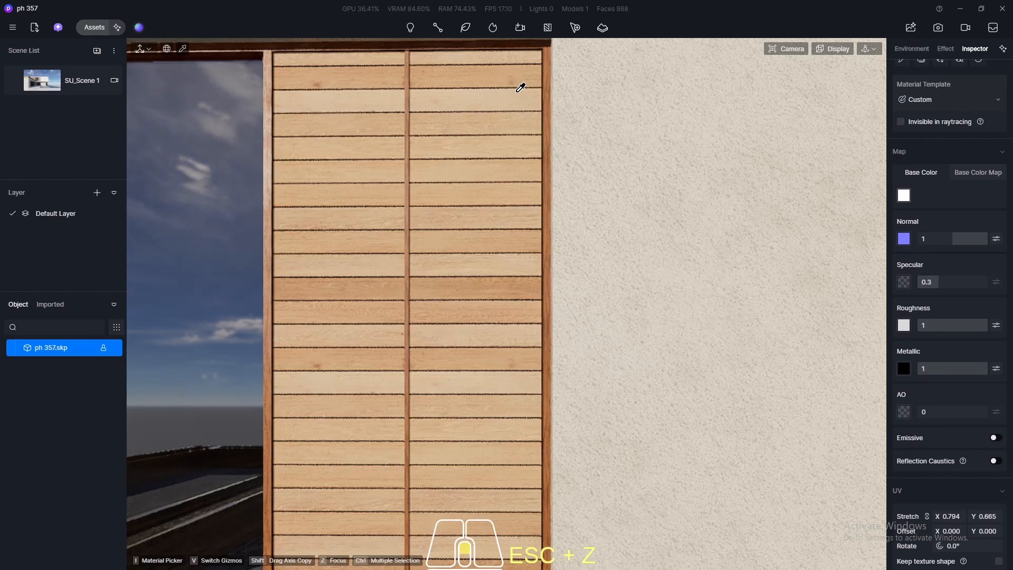
{"action": "left_click", "coordinate": [583, 120]}
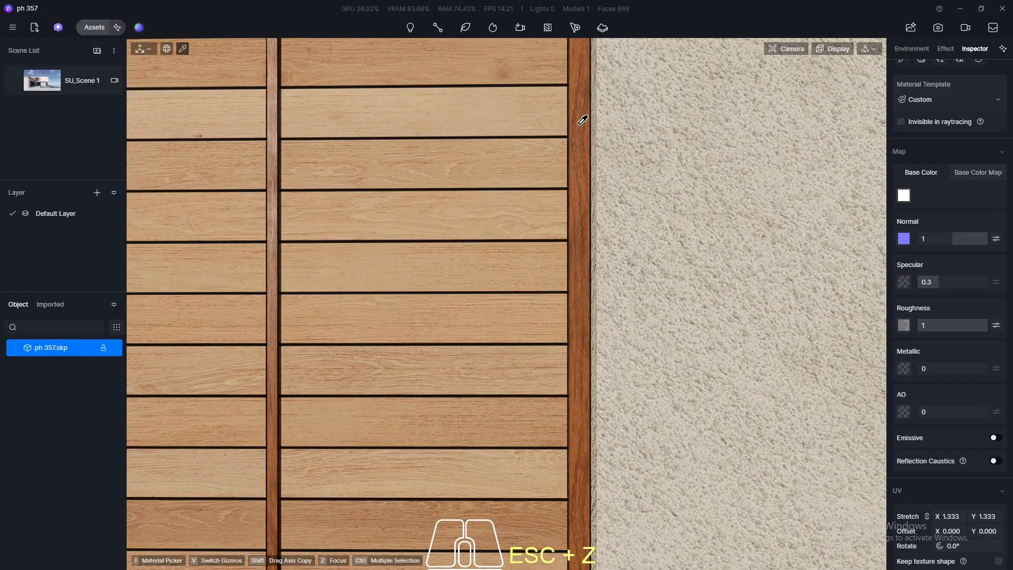
{"action": "scroll", "coordinate": [583, 183], "scroll_direction": "down", "scroll_amount": 10}
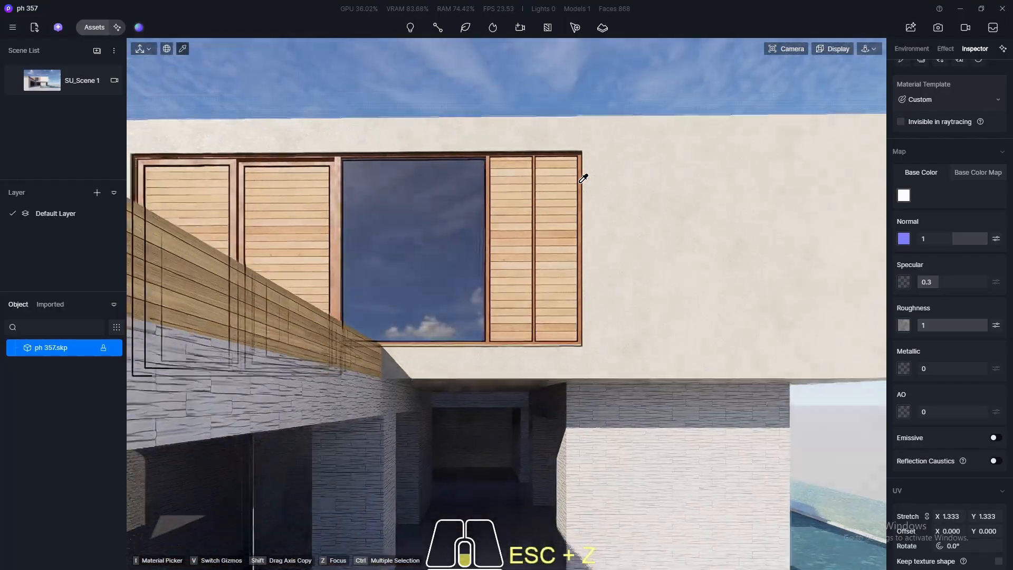
{"action": "left_click", "coordinate": [37, 73]}
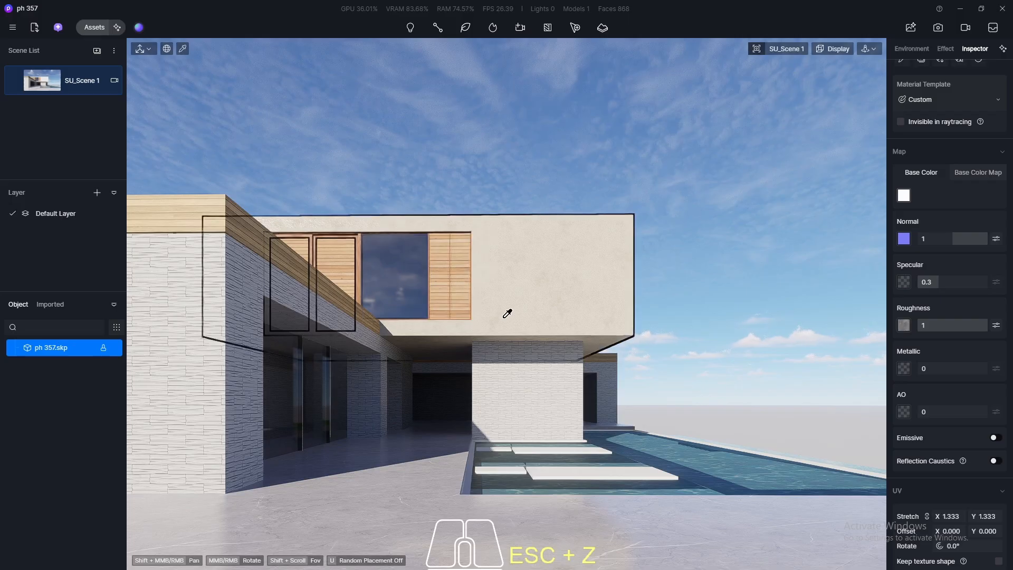
{"action": "key", "text": "Escape"}
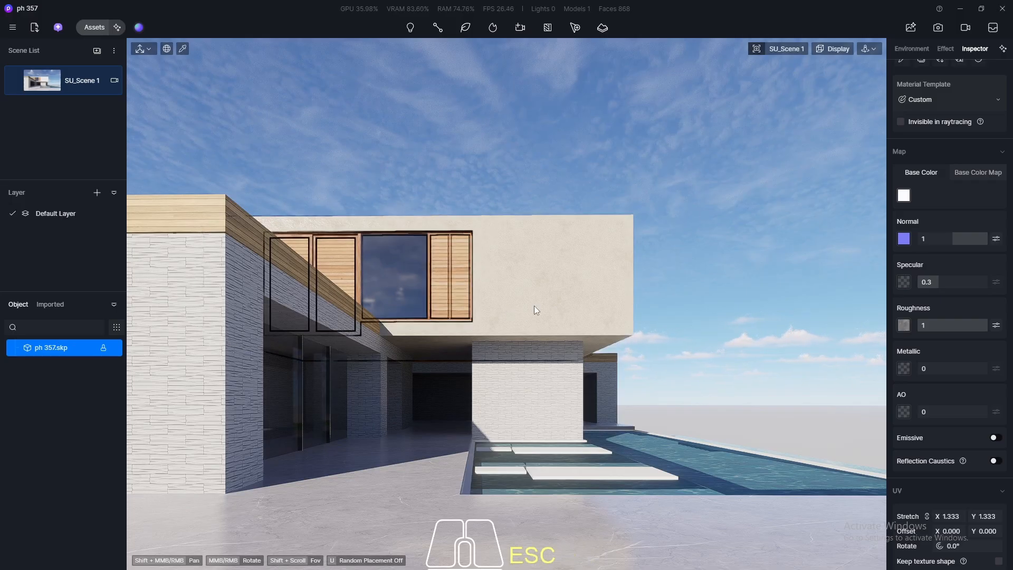
- Open the Outdoor Furniture category of the online model library
{"action": "left_click", "coordinate": [99, 29]}
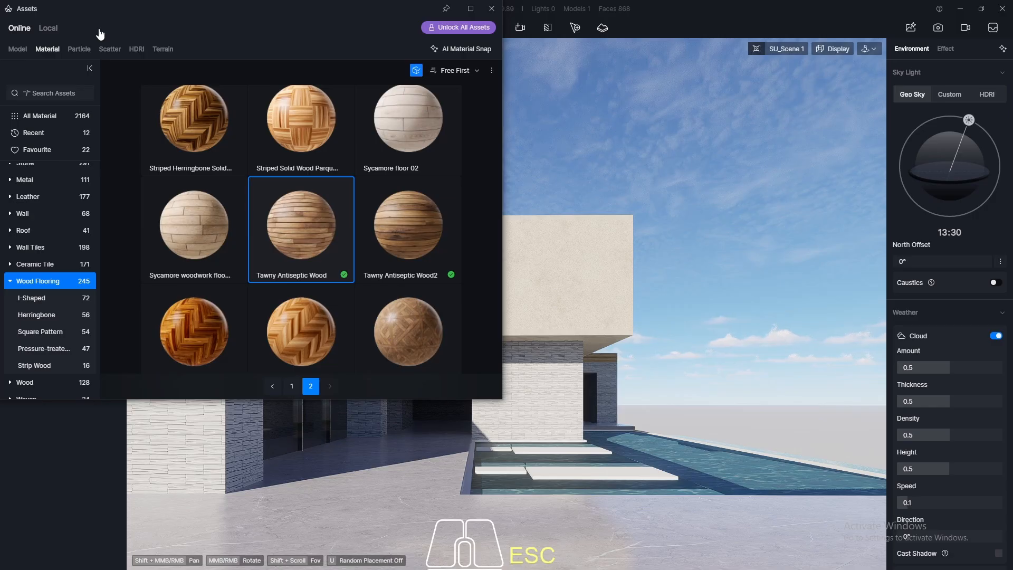
{"action": "scroll", "coordinate": [52, 212], "scroll_direction": "down", "scroll_amount": 3}
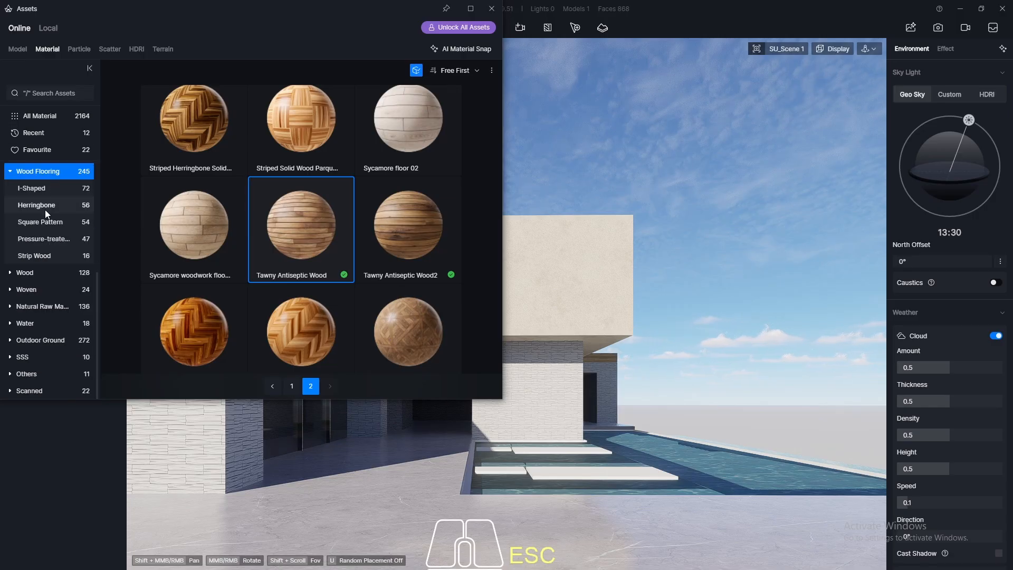
{"action": "left_click", "coordinate": [15, 51]}
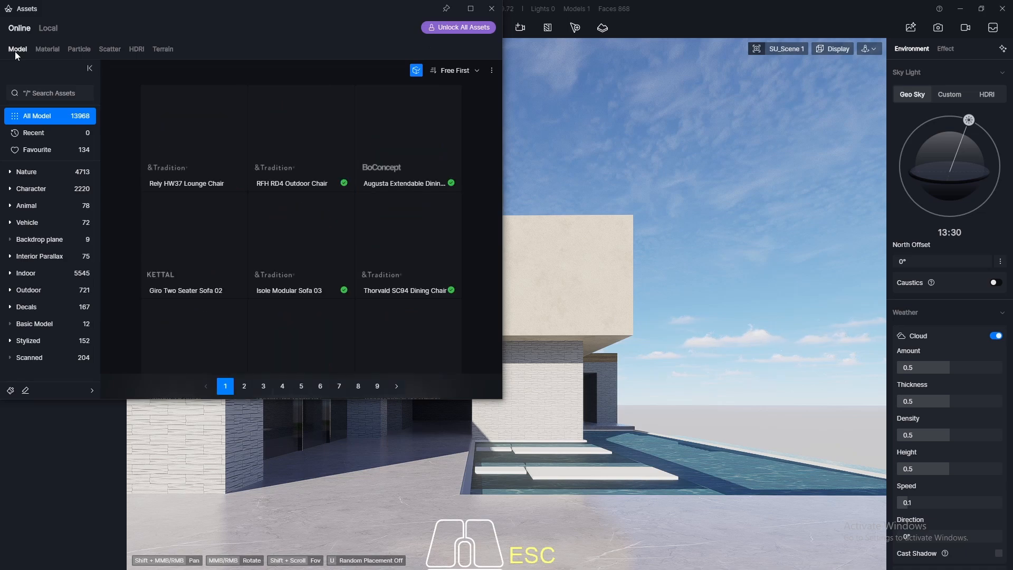
{"action": "left_click", "coordinate": [10, 291]}
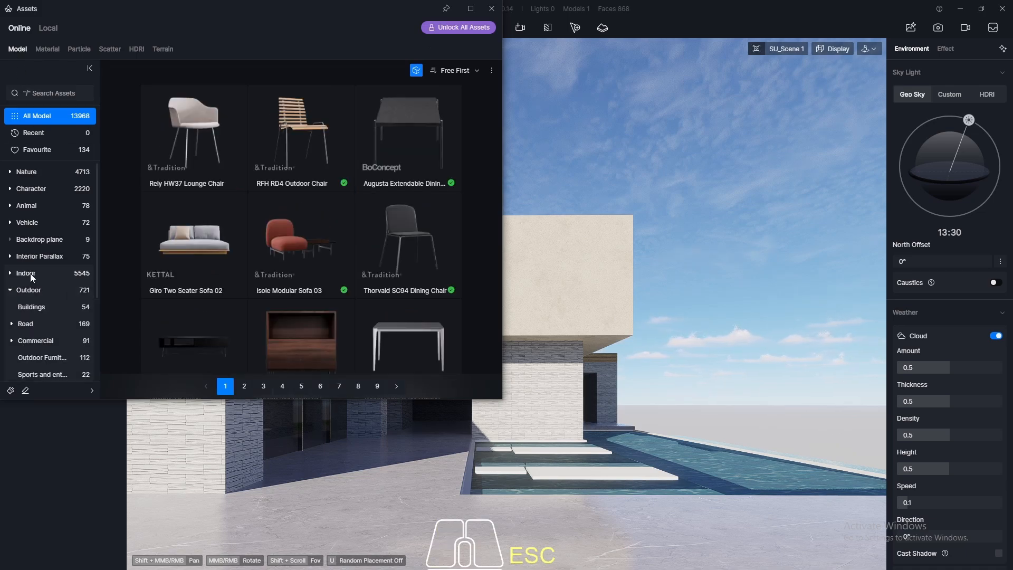
{"action": "left_click", "coordinate": [30, 291]}
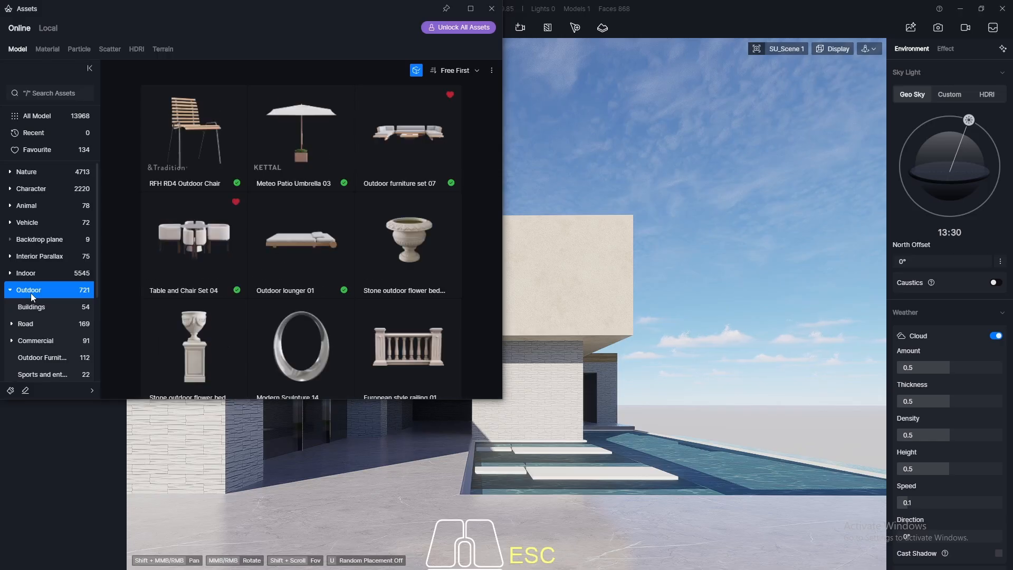
{"action": "left_click", "coordinate": [43, 358]}
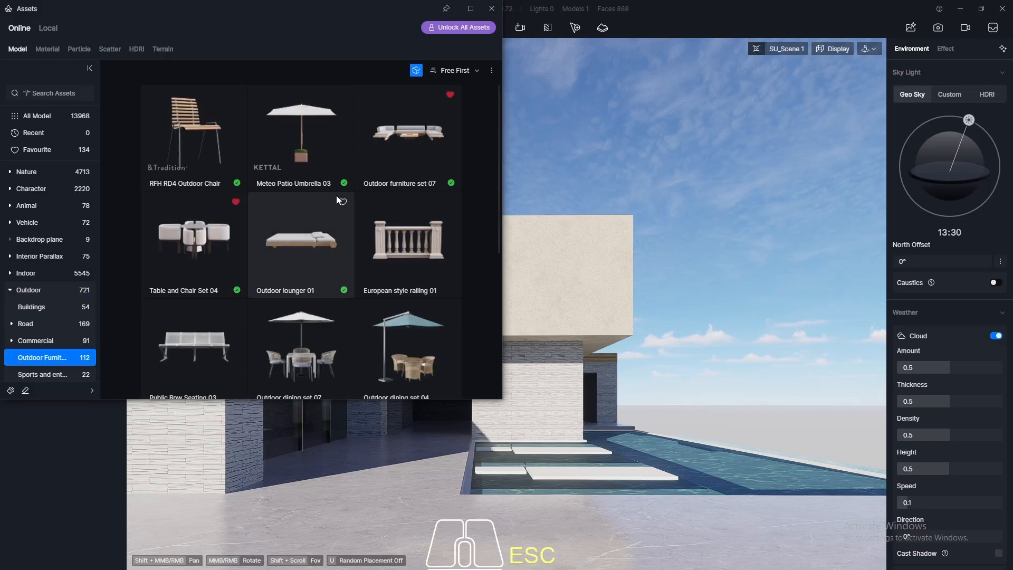
- Place the Outdoor lounger 01 model from the library at the nearest white platform in the pool
{"action": "scroll", "coordinate": [310, 187], "scroll_direction": "down", "scroll_amount": 5}
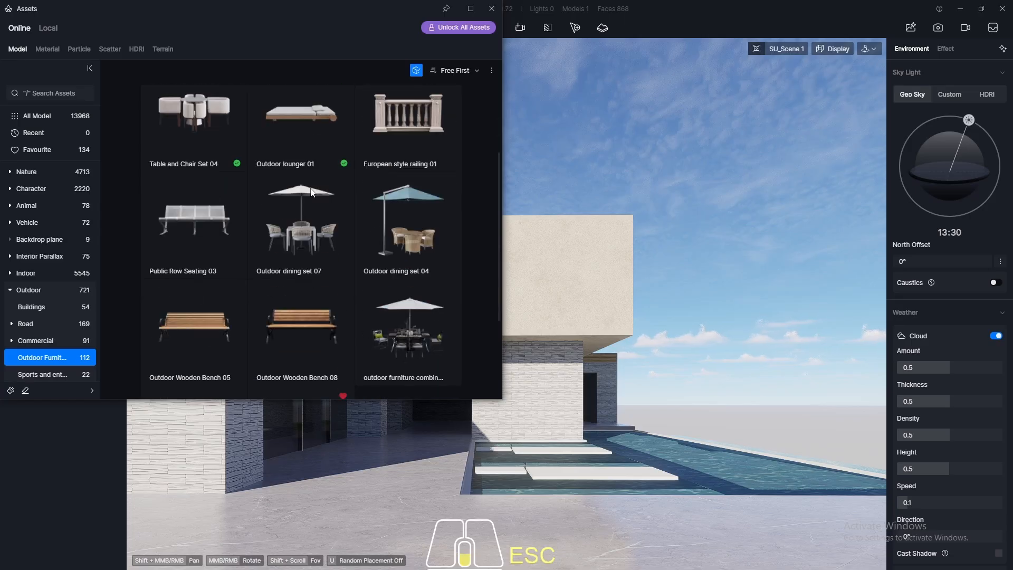
{"action": "scroll", "coordinate": [310, 188], "scroll_direction": "up", "scroll_amount": 4}
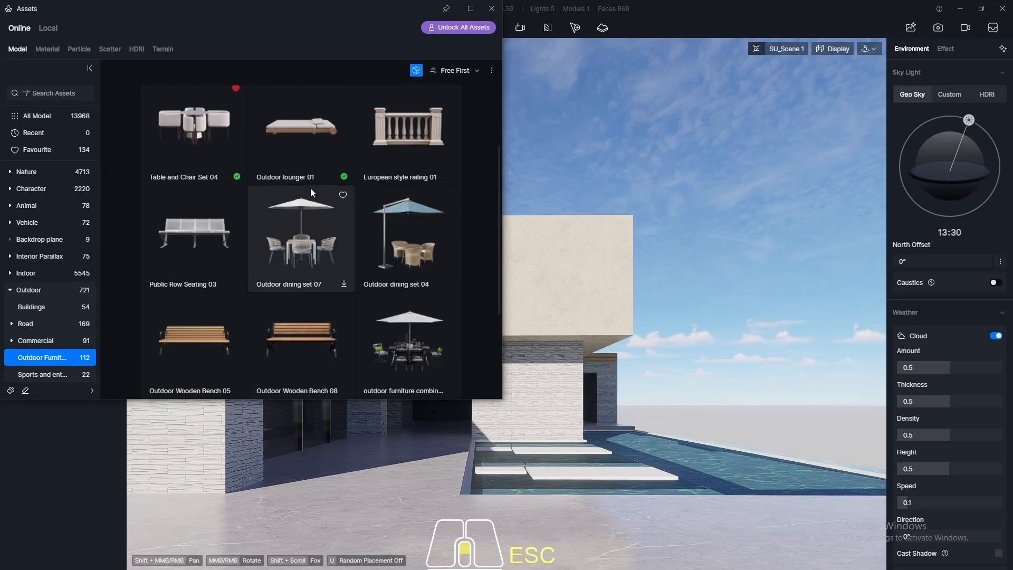
{"action": "scroll", "coordinate": [310, 188], "scroll_direction": "up", "scroll_amount": 2}
{"action": "left_click", "coordinate": [309, 232]}
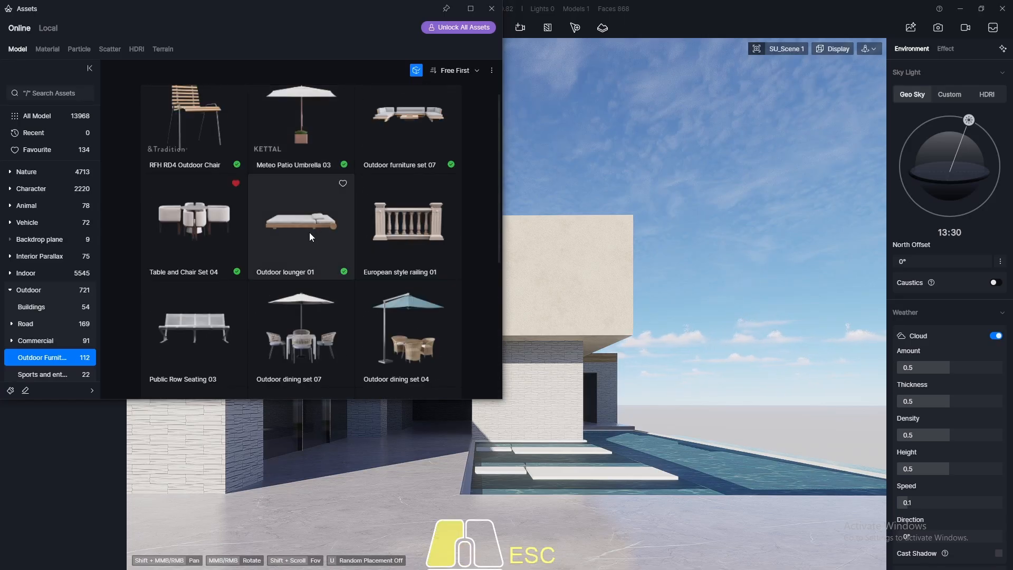
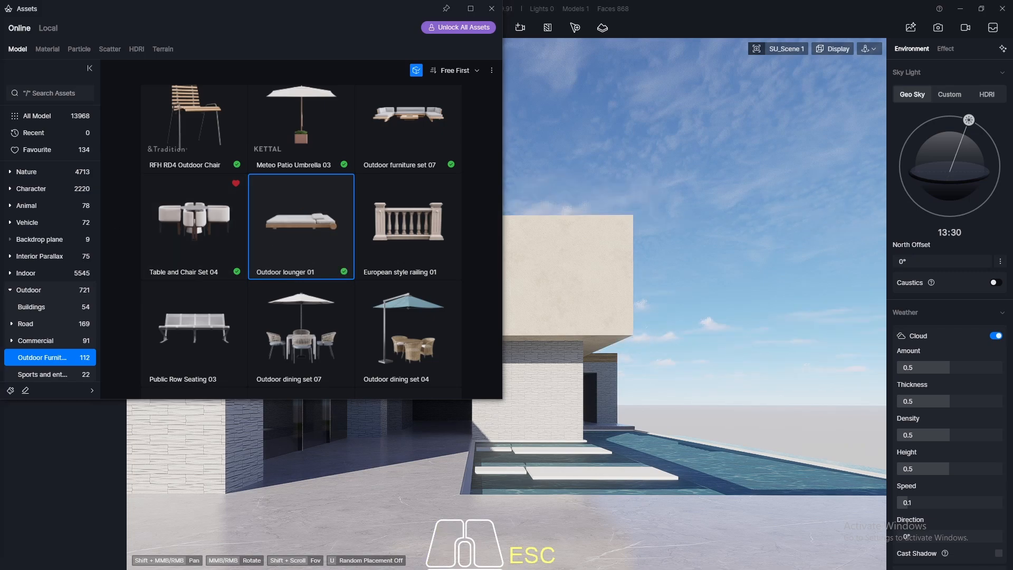
{"action": "left_click", "coordinate": [286, 227]}
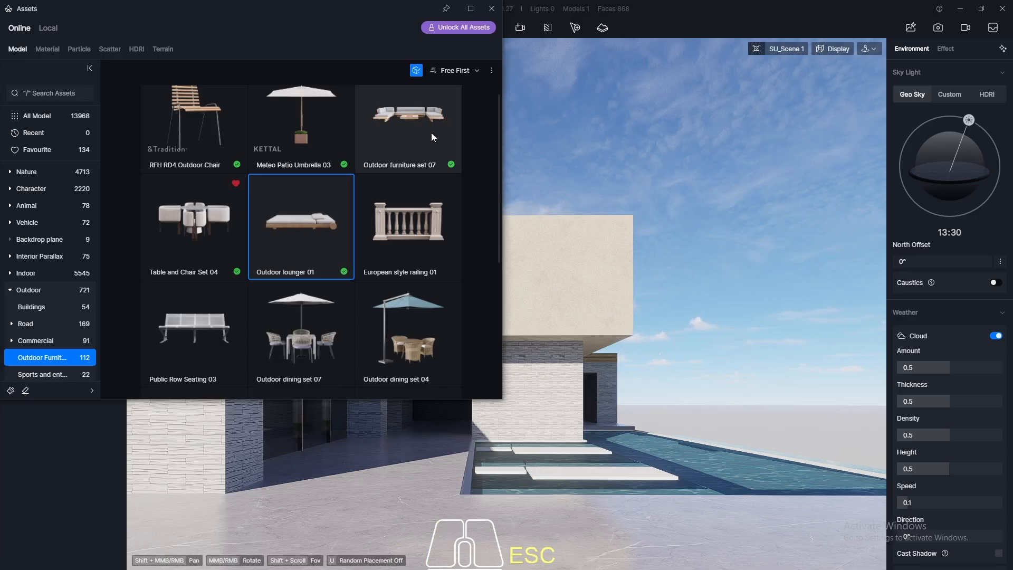
{"action": "left_click", "coordinate": [491, 9]}
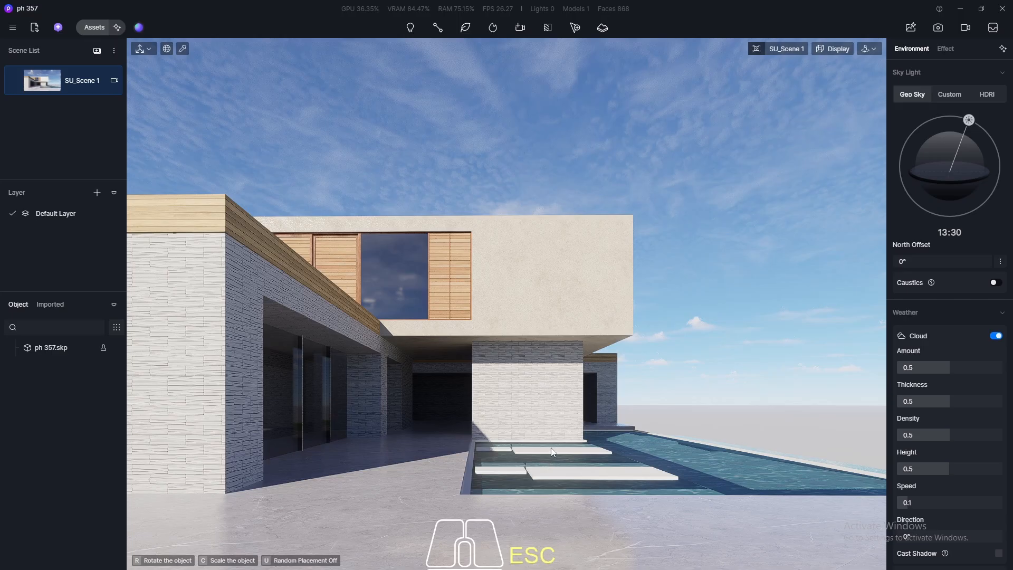
{"action": "scroll", "coordinate": [571, 469], "scroll_direction": "up", "scroll_amount": 3}
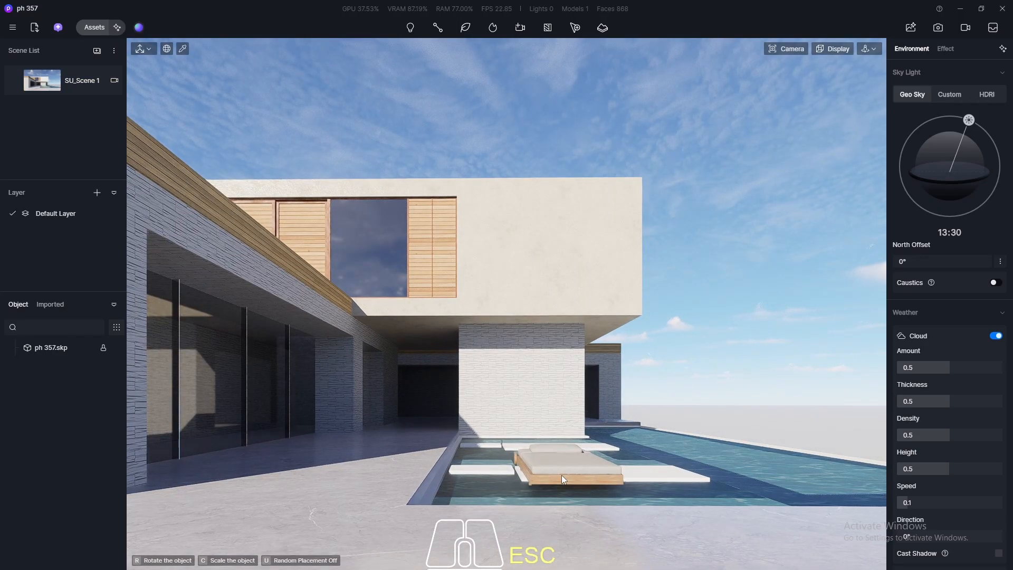
{"action": "left_click", "coordinate": [561, 477]}
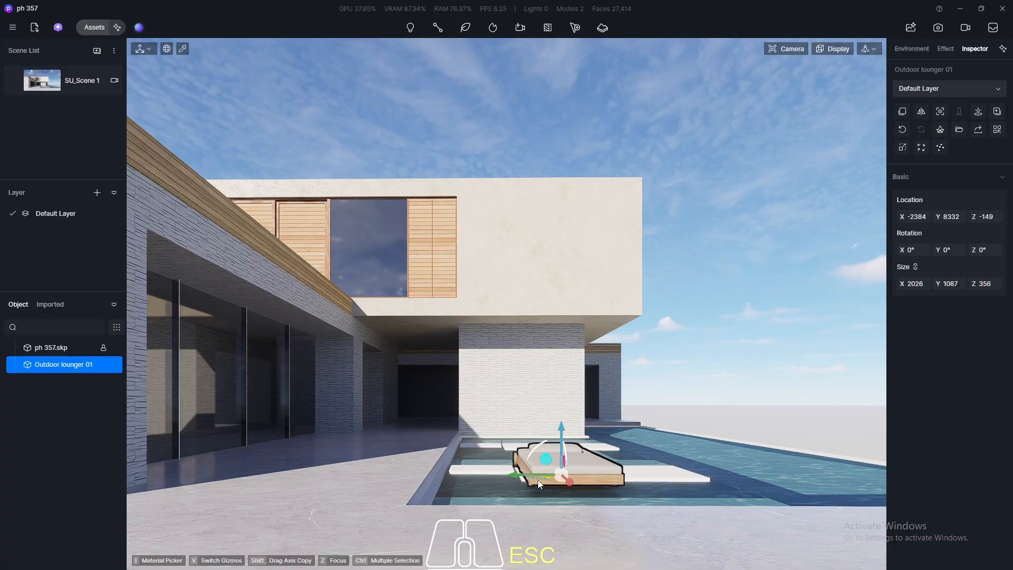
- Rotate the lounger to 270° about the Z axis
{"action": "left_click_drag", "start_coordinate": [539, 483], "coordinate": [589, 477]}
{"action": "middle_click_drag", "start_coordinate": [611, 428], "coordinate": [638, 294]}
{"action": "scroll", "coordinate": [638, 293], "scroll_direction": "down", "scroll_amount": 3}
{"action": "scroll", "coordinate": [236, 424], "scroll_direction": "up", "scroll_amount": 5}
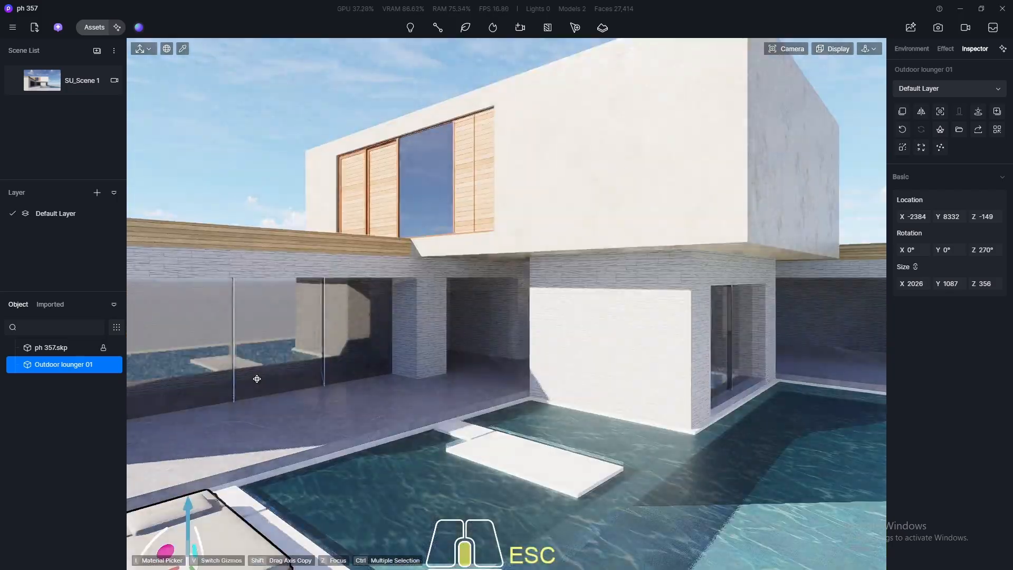
{"action": "middle_click_drag", "start_coordinate": [255, 379], "coordinate": [419, 245]}
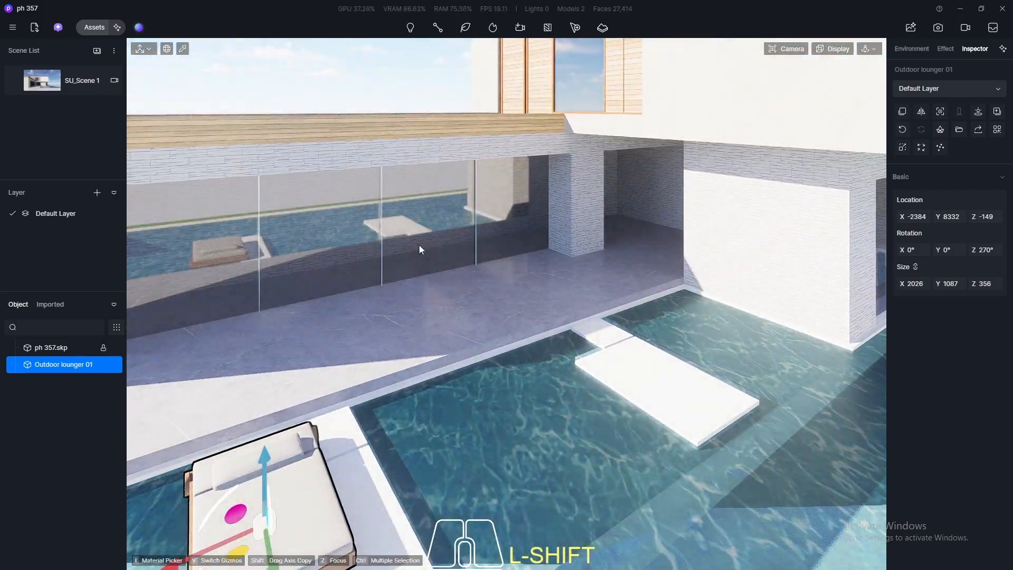
- Move the lounger onto the nearest pool platform, to about X -1958 and Y 8962, and check how it sits
{"action": "key", "text": "F8"}
{"action": "scroll", "coordinate": [342, 296], "scroll_direction": "up", "scroll_amount": 8}
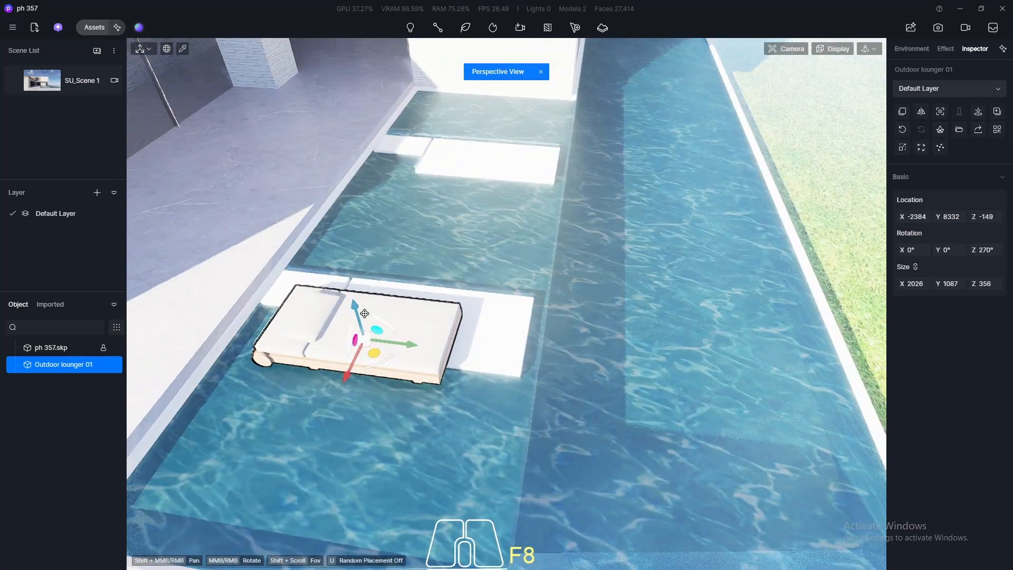
{"action": "middle_click_drag", "start_coordinate": [364, 314], "coordinate": [394, 393]}
{"action": "scroll", "coordinate": [354, 265], "scroll_direction": "up", "scroll_amount": 2}
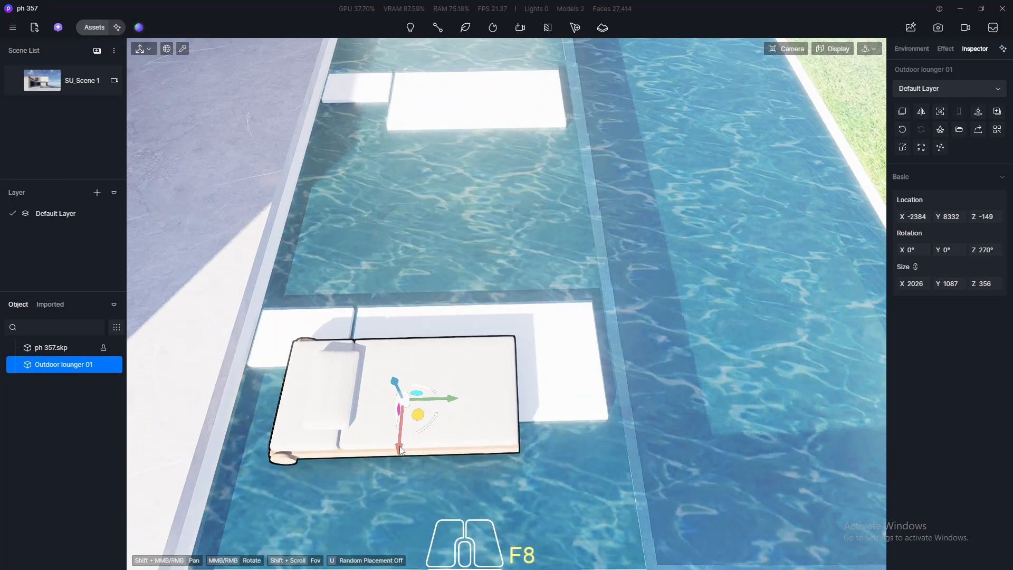
{"action": "left_click_drag", "start_coordinate": [400, 450], "coordinate": [515, 359]}
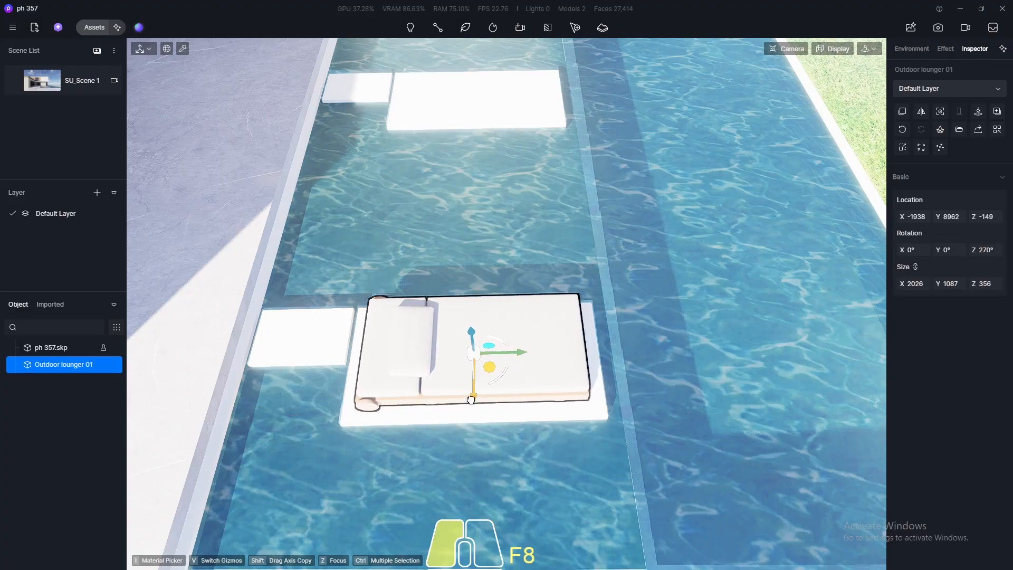
{"action": "scroll", "coordinate": [355, 426], "scroll_direction": "up", "scroll_amount": 10}
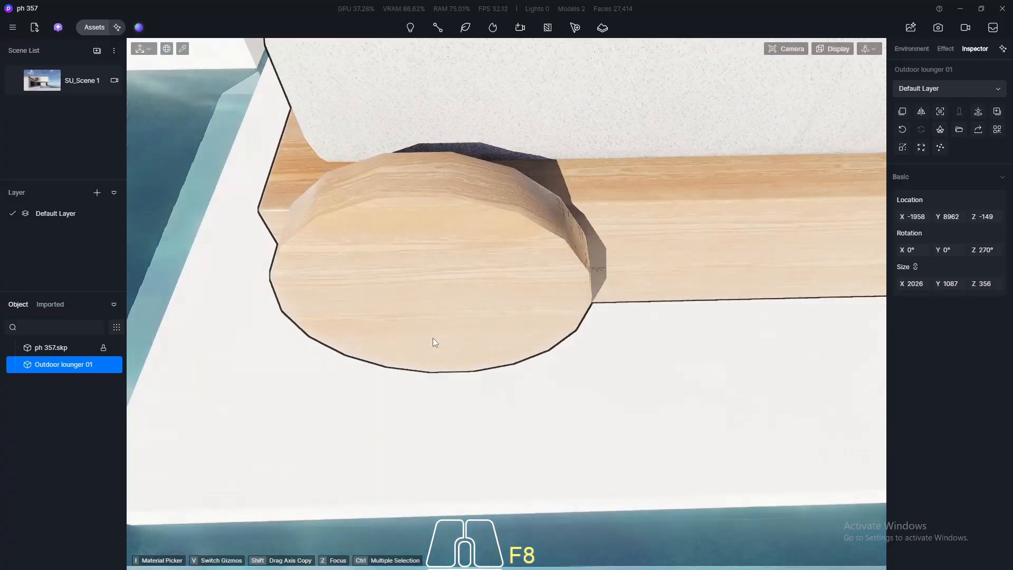
{"action": "scroll", "coordinate": [422, 335], "scroll_direction": "down", "scroll_amount": 10}
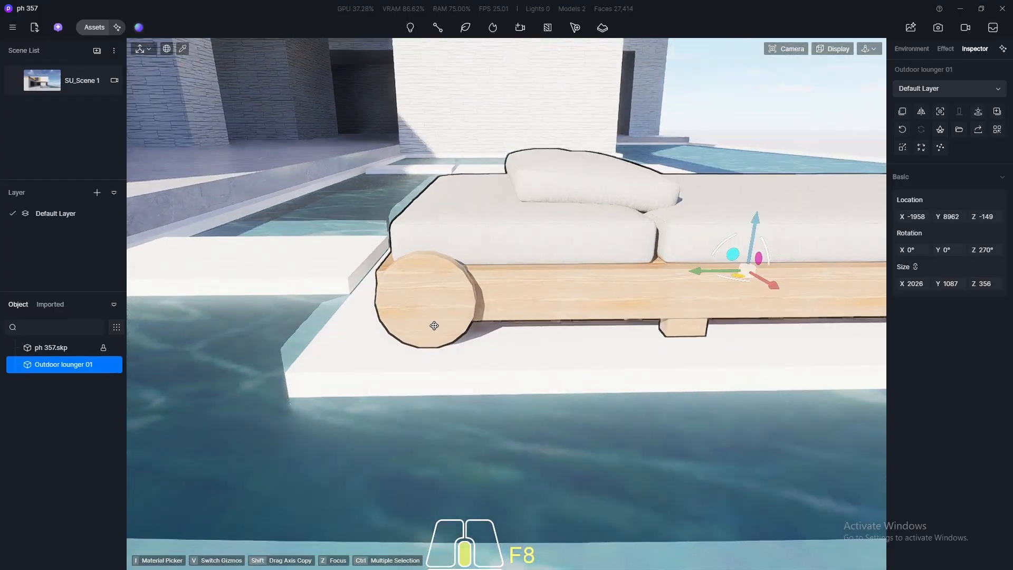
- Copy the lounger along the X axis onto the next pool platform, closer to the stone wall under the upper floor
{"action": "middle_click_drag", "start_coordinate": [434, 325], "coordinate": [356, 376]}
{"action": "scroll", "coordinate": [357, 374], "scroll_direction": "down", "scroll_amount": 3}
{"action": "scroll", "coordinate": [448, 304], "scroll_direction": "down", "scroll_amount": 5}
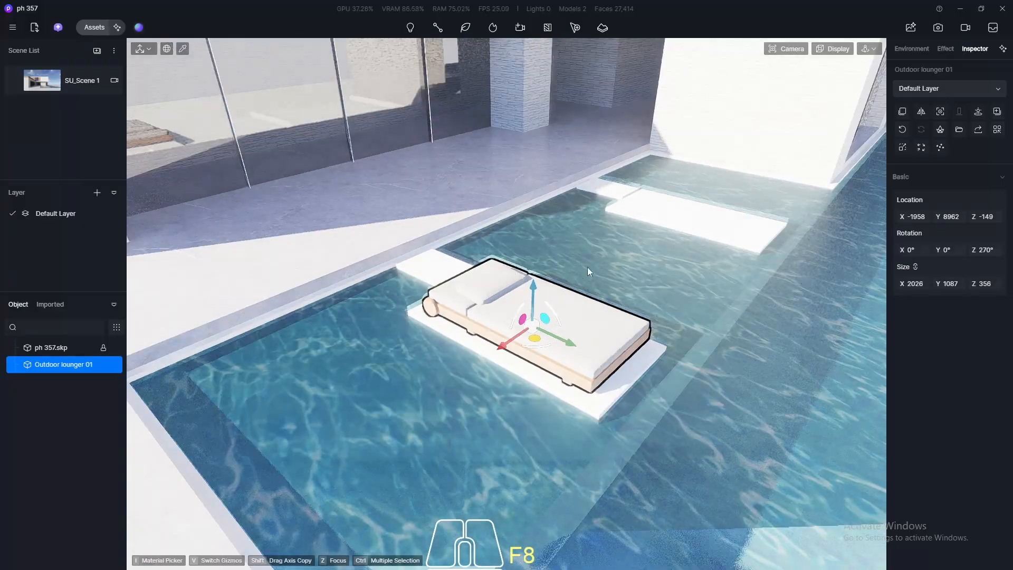
{"action": "scroll", "coordinate": [587, 268], "scroll_direction": "down", "scroll_amount": 3}
{"action": "middle_click_drag", "start_coordinate": [588, 269], "coordinate": [538, 290]}
{"action": "left_click_drag", "start_coordinate": [458, 298], "coordinate": [667, 245], "text": "shift"}
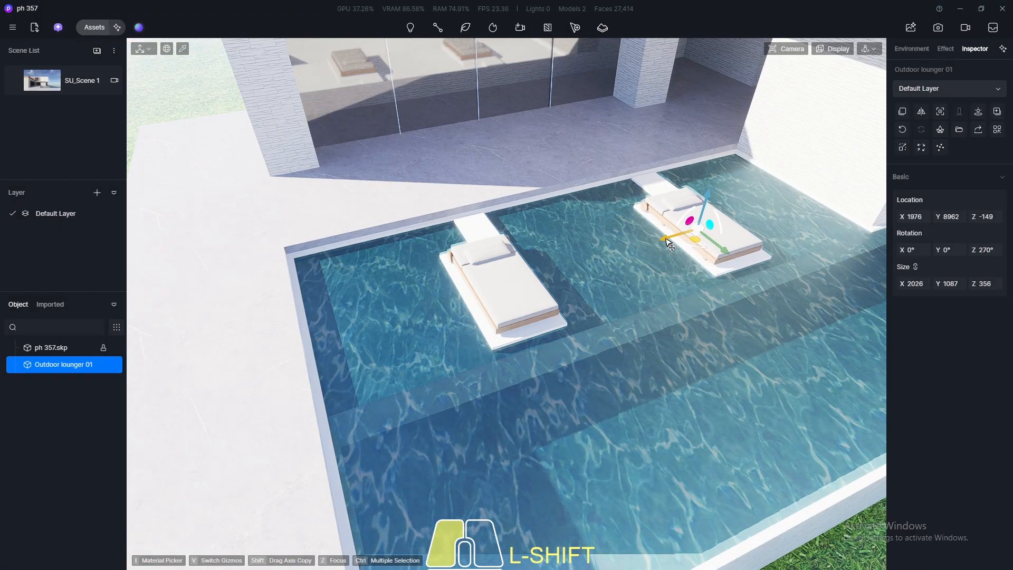
- Settle the lounger copy at about X 2012 on the second pool platform and return to the SU_Scene 1 camera view
{"action": "left_click_drag", "start_coordinate": [669, 244], "coordinate": [666, 245], "text": "shift"}
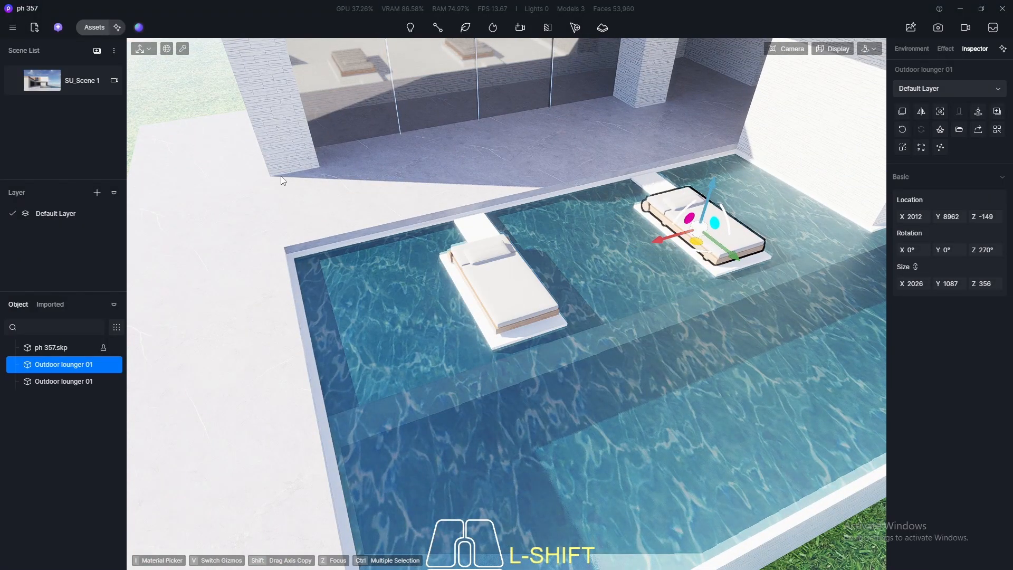
{"action": "left_click", "coordinate": [105, 91]}
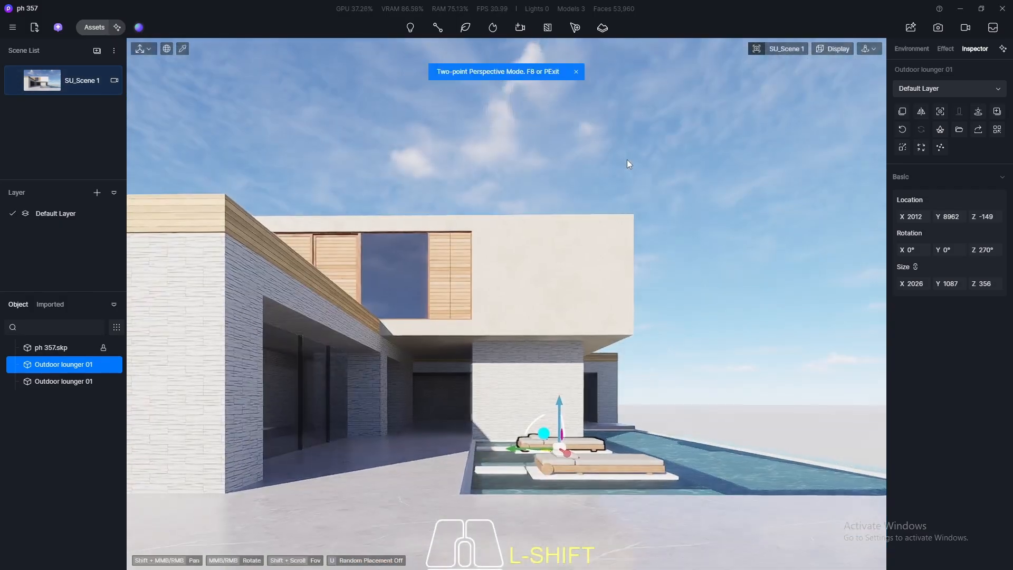
{"action": "left_click", "coordinate": [578, 264]}
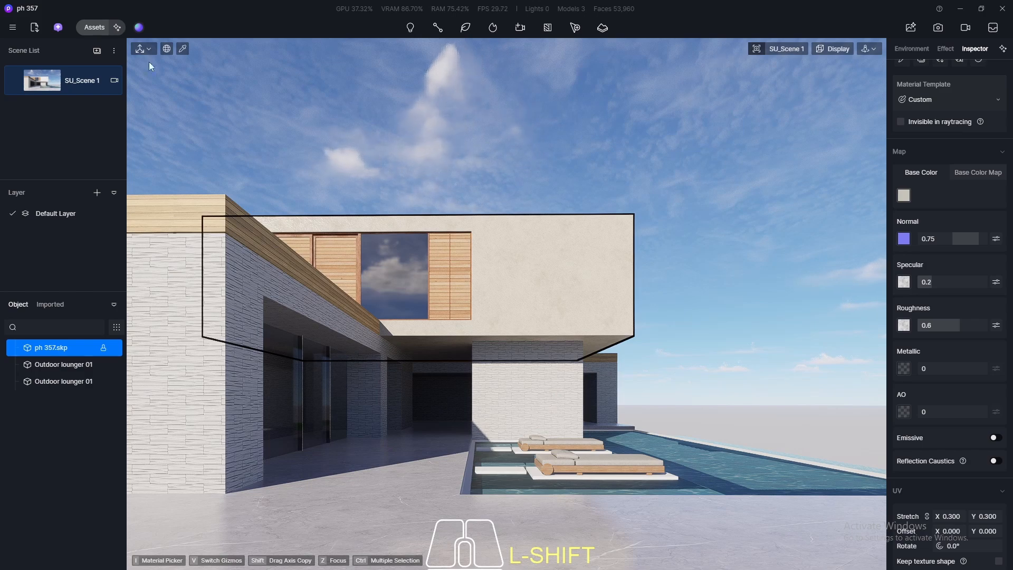
- Look through the outdoor furniture models in the asset library and switch to the indoor Furniture category
{"action": "left_click", "coordinate": [90, 29]}
{"action": "scroll", "coordinate": [290, 249], "scroll_direction": "down", "scroll_amount": 3}
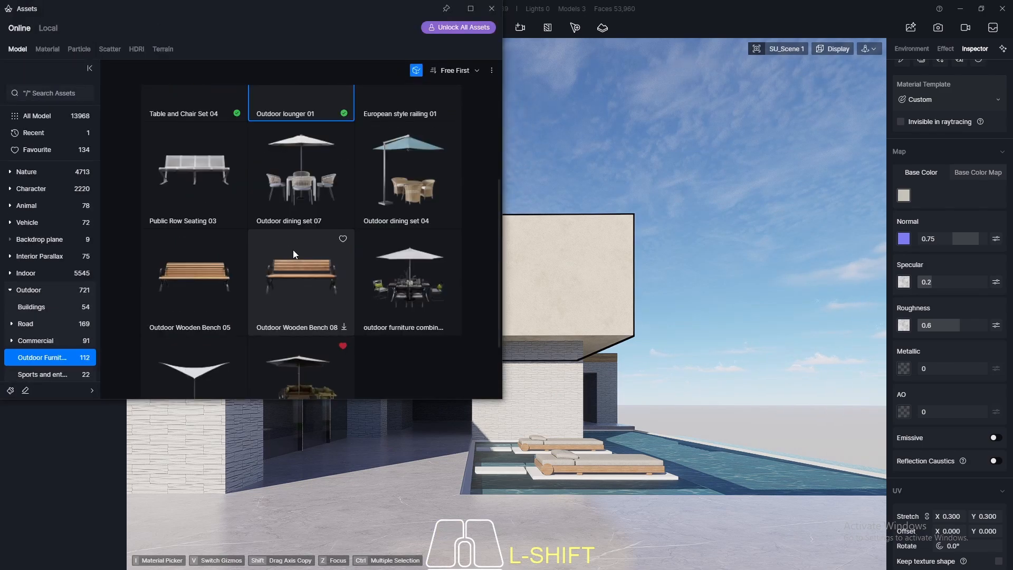
{"action": "scroll", "coordinate": [292, 249], "scroll_direction": "down", "scroll_amount": 2}
{"action": "scroll", "coordinate": [308, 246], "scroll_direction": "up", "scroll_amount": 5}
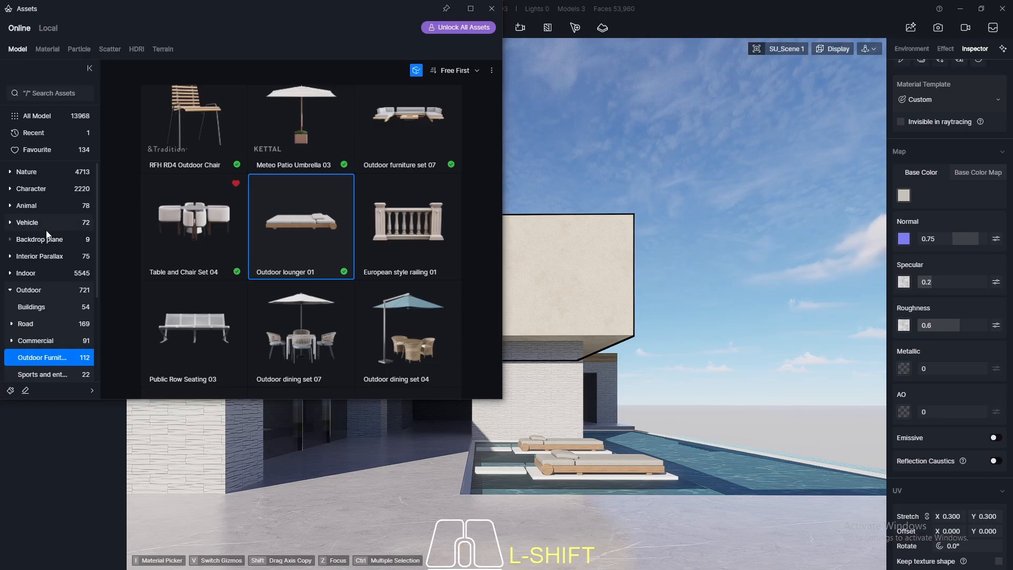
{"action": "left_click", "coordinate": [10, 291]}
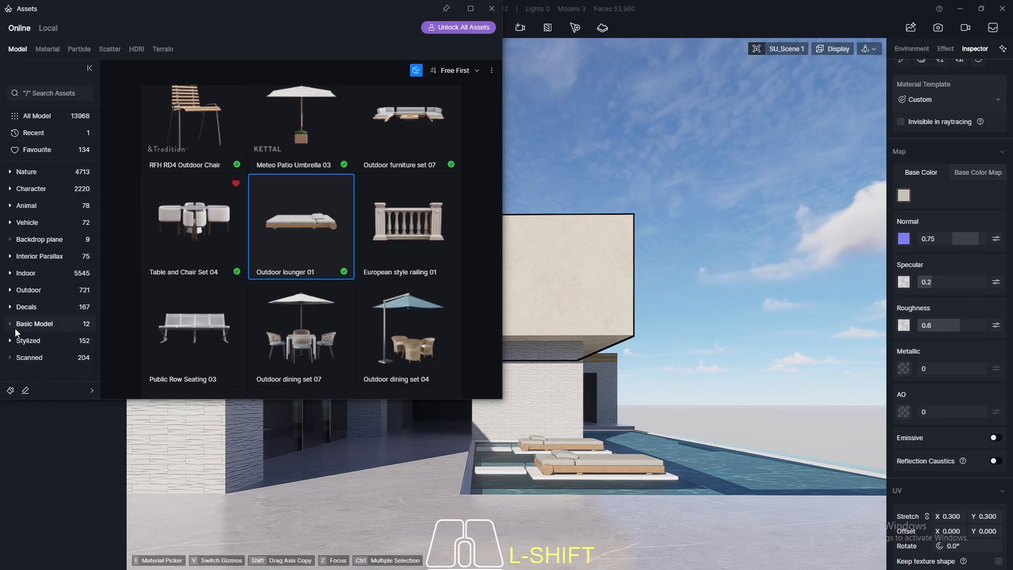
{"action": "left_click", "coordinate": [28, 273]}
{"action": "left_click", "coordinate": [28, 290]}
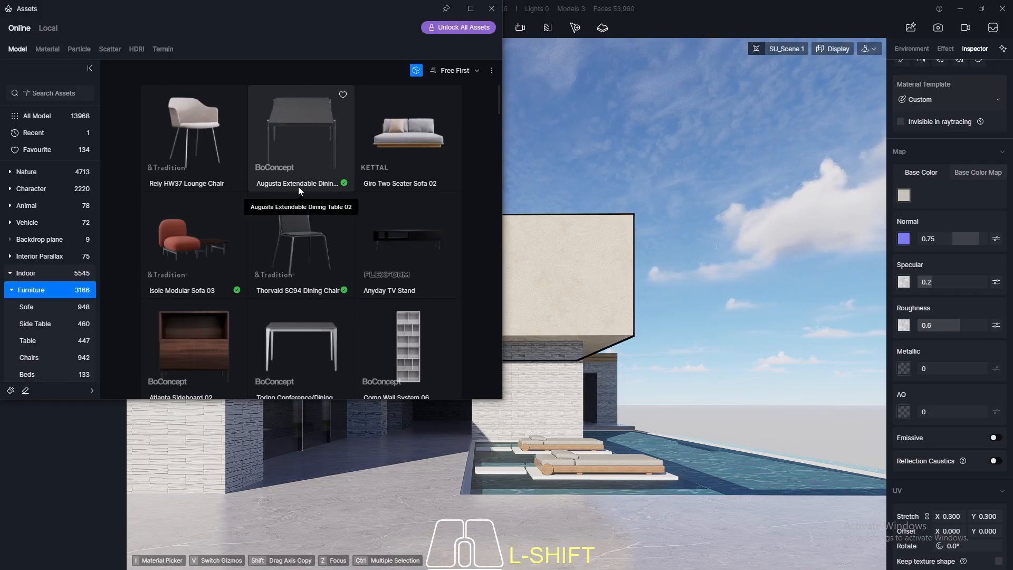
- Examine the indoor furniture models for seating that would suit the terrace around the pool
{"action": "scroll", "coordinate": [209, 230], "scroll_direction": "down", "scroll_amount": 10}
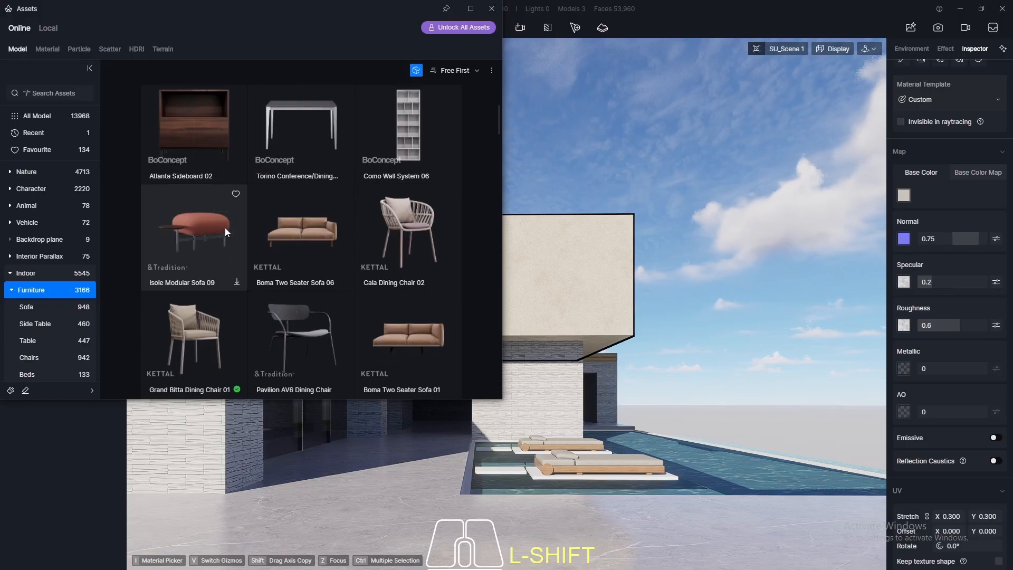
{"action": "scroll", "coordinate": [228, 232], "scroll_direction": "down", "scroll_amount": 8}
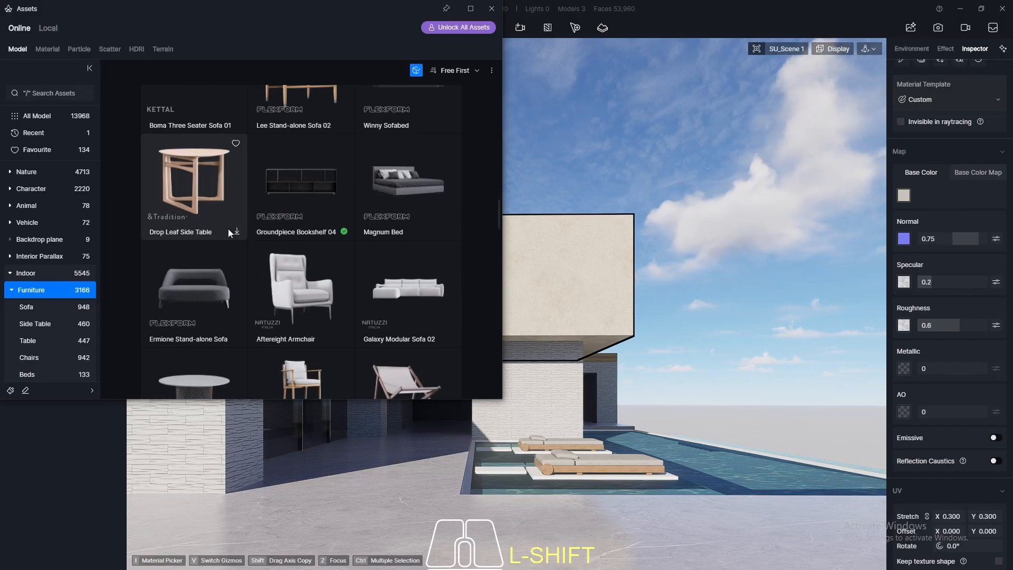
{"action": "scroll", "coordinate": [228, 229], "scroll_direction": "down", "scroll_amount": 2}
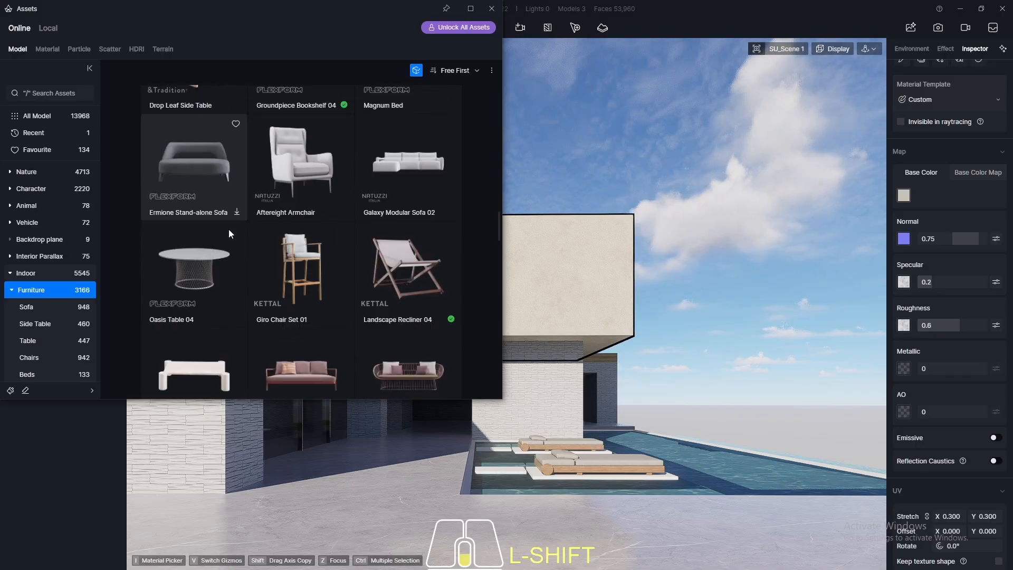
{"action": "scroll", "coordinate": [229, 229], "scroll_direction": "down", "scroll_amount": 7}
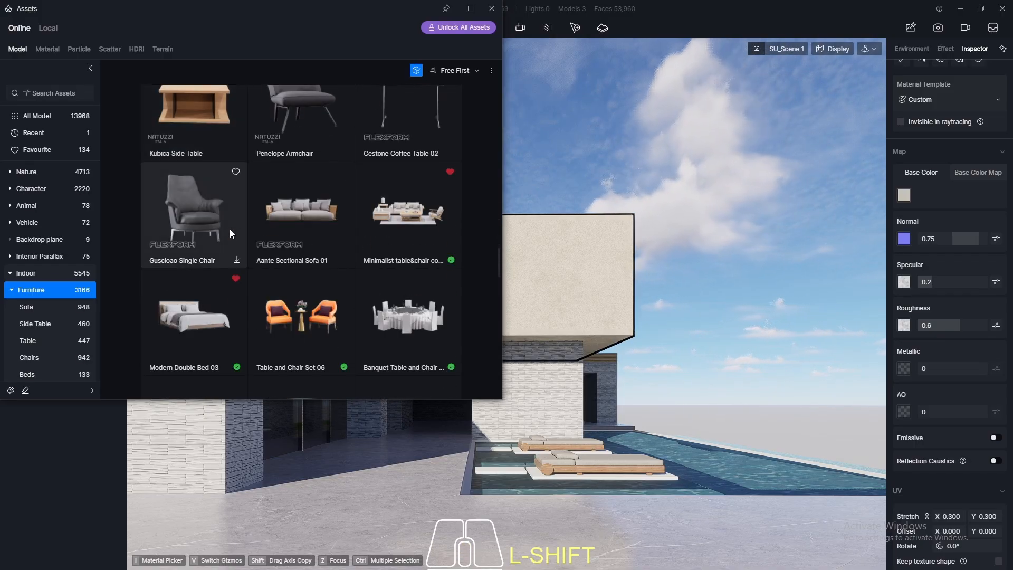
{"action": "scroll", "coordinate": [248, 235], "scroll_direction": "down", "scroll_amount": 4}
{"action": "scroll", "coordinate": [256, 240], "scroll_direction": "down", "scroll_amount": 7}
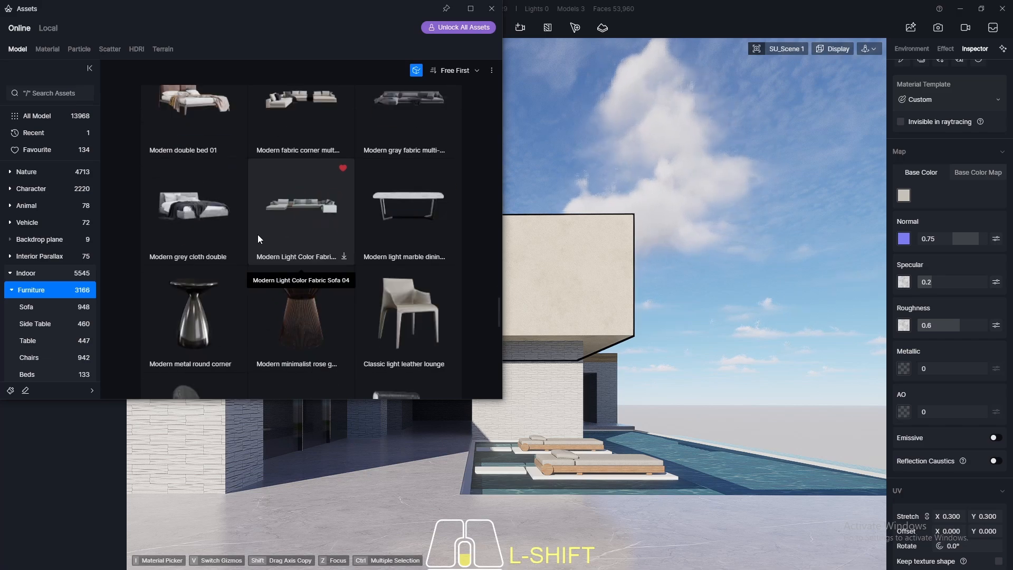
{"action": "scroll", "coordinate": [225, 191], "scroll_direction": "up", "scroll_amount": 3}
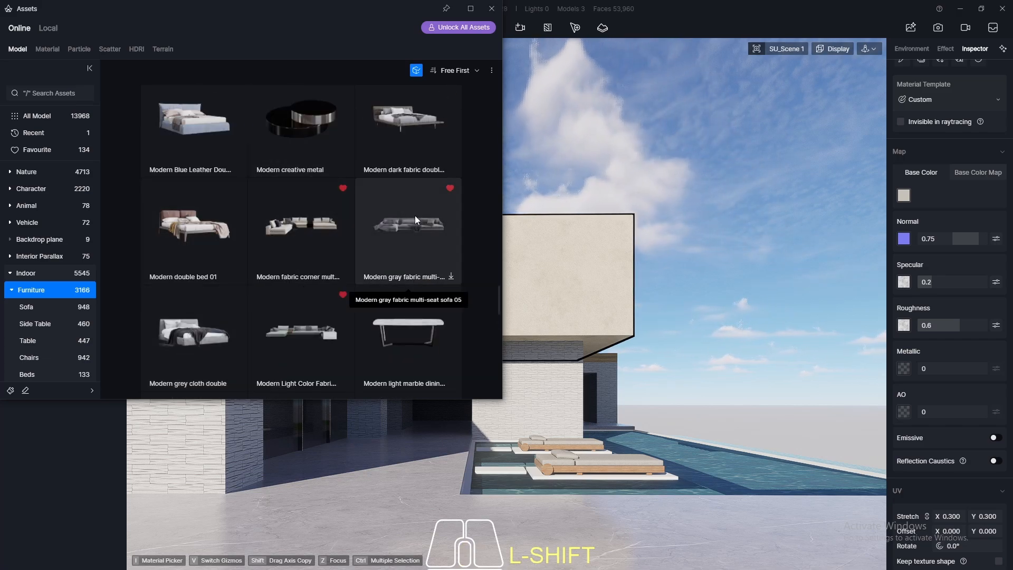
{"action": "scroll", "coordinate": [414, 215], "scroll_direction": "down", "scroll_amount": 10}
{"action": "scroll", "coordinate": [417, 225], "scroll_direction": "down", "scroll_amount": 8}
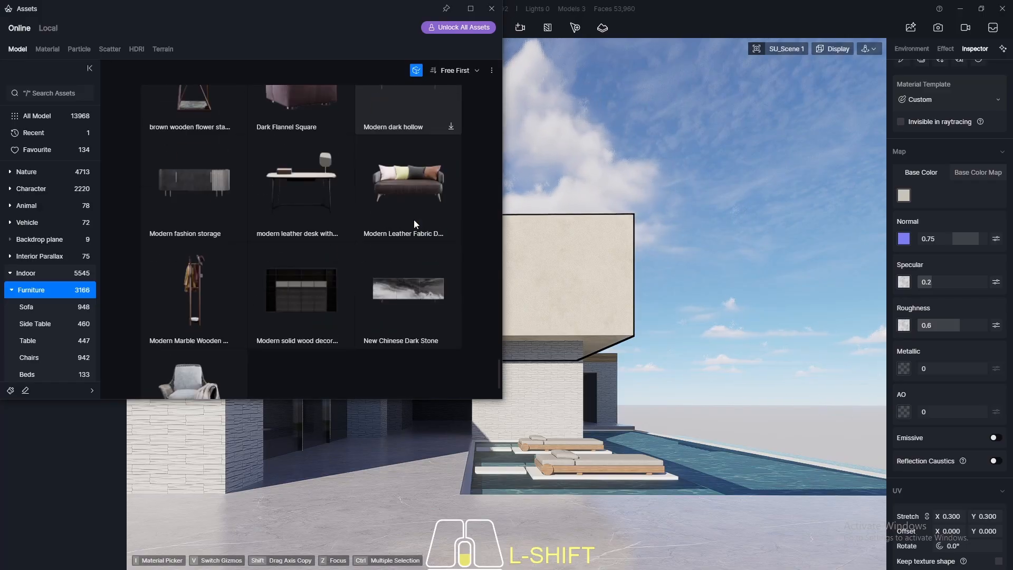
{"action": "scroll", "coordinate": [414, 222], "scroll_direction": "up", "scroll_amount": 10}
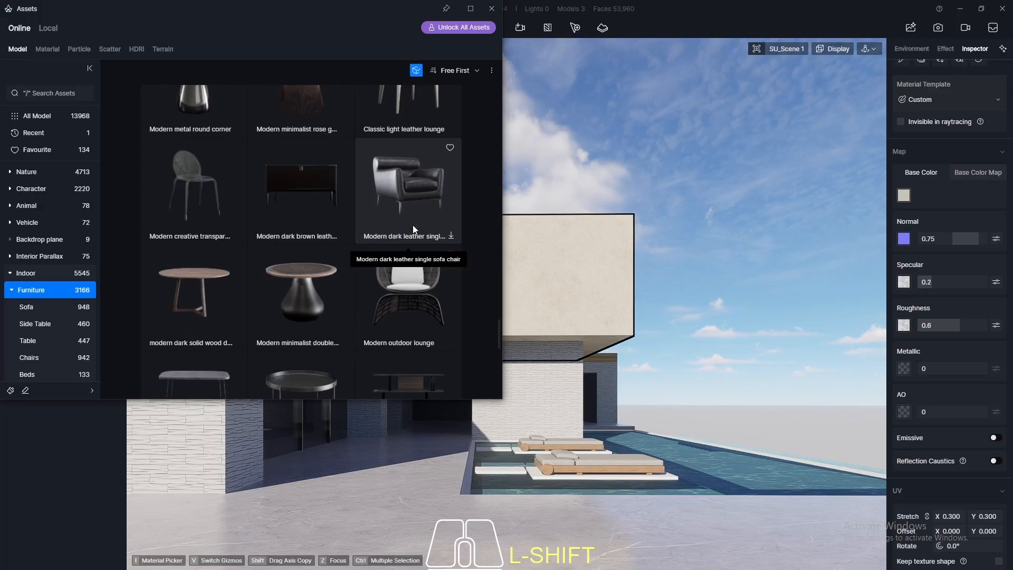
{"action": "scroll", "coordinate": [412, 225], "scroll_direction": "up", "scroll_amount": 5}
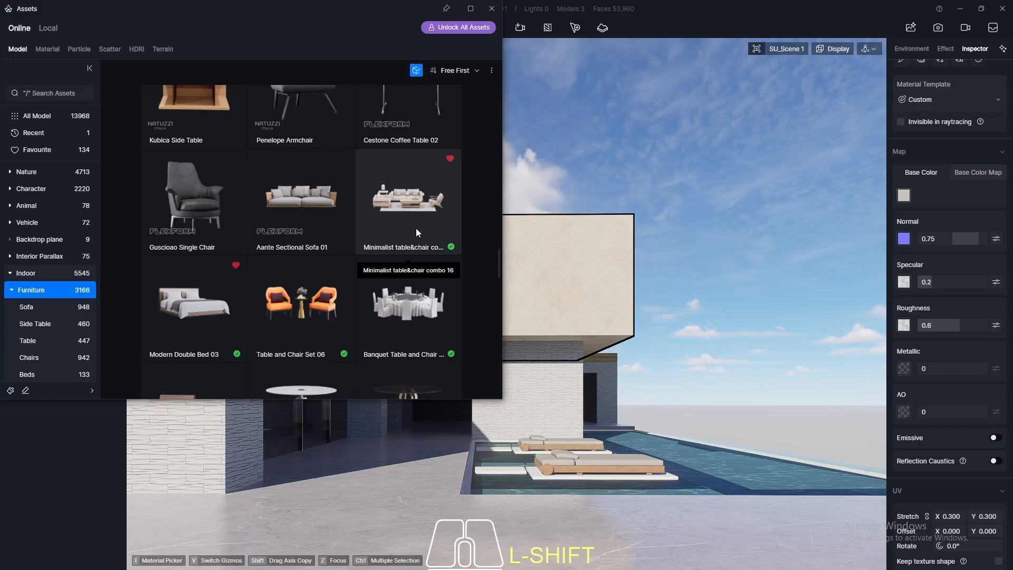
{"action": "scroll", "coordinate": [415, 228], "scroll_direction": "up", "scroll_amount": 7}
{"action": "scroll", "coordinate": [414, 221], "scroll_direction": "up", "scroll_amount": 3}
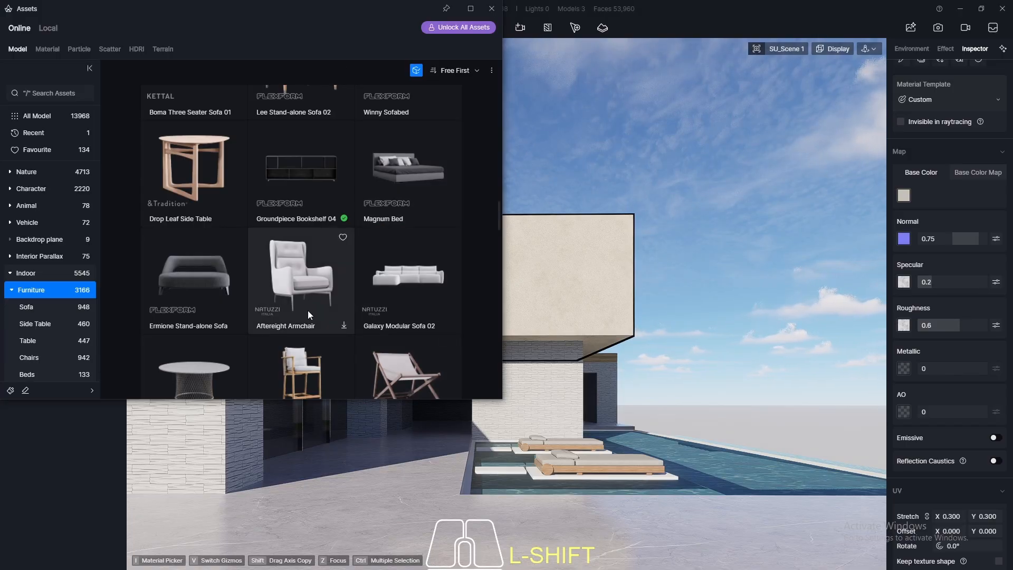
{"action": "scroll", "coordinate": [308, 310], "scroll_direction": "down", "scroll_amount": 5}
{"action": "scroll", "coordinate": [309, 304], "scroll_direction": "up", "scroll_amount": 10}
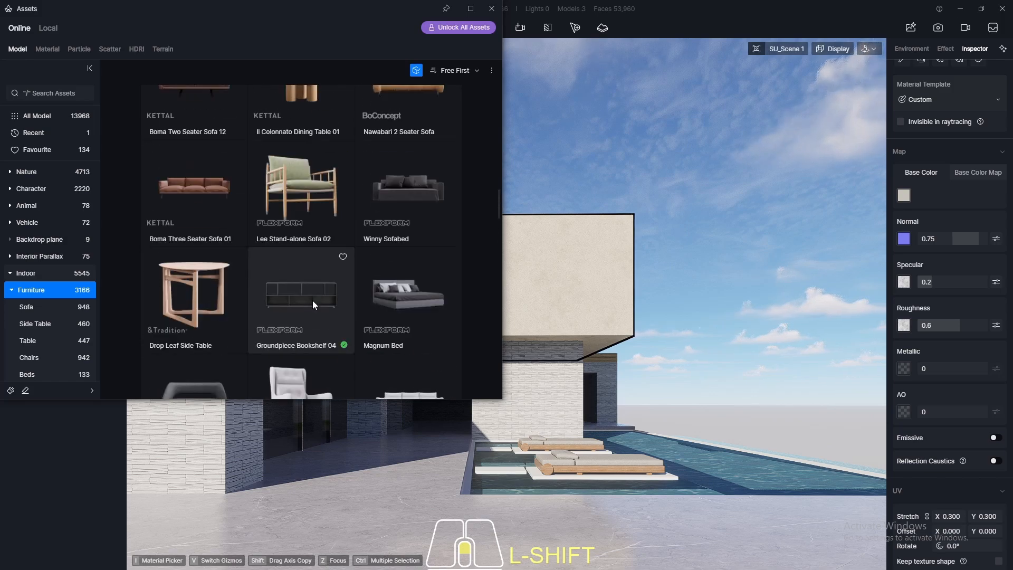
{"action": "scroll", "coordinate": [312, 300], "scroll_direction": "up", "scroll_amount": 6}
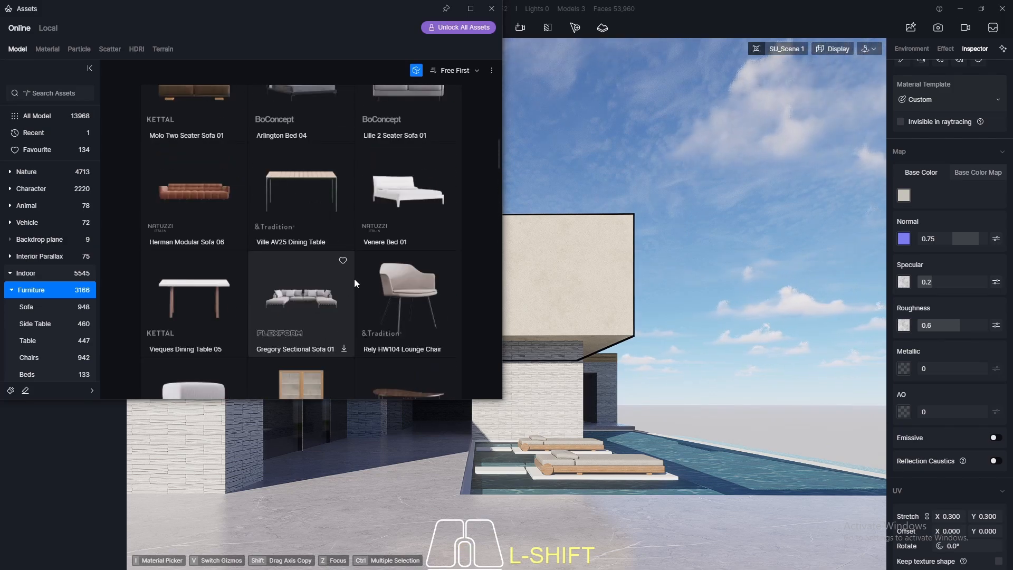
{"action": "scroll", "coordinate": [322, 252], "scroll_direction": "up", "scroll_amount": 3}
{"action": "scroll", "coordinate": [372, 292], "scroll_direction": "up", "scroll_amount": 6}
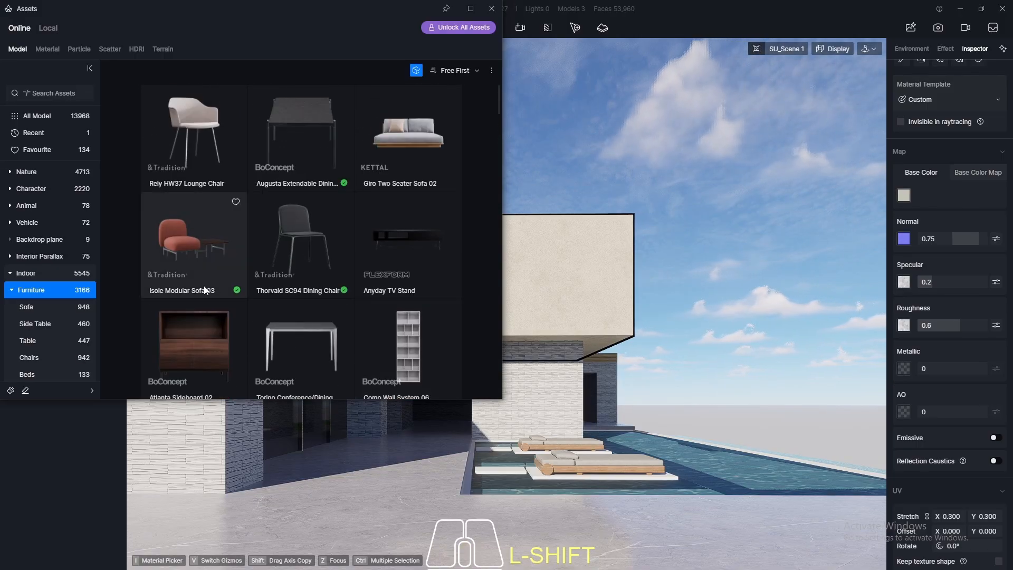
- Find the Cala Three Seater Sofa 01 among the indoor furniture models and download it
{"action": "scroll", "coordinate": [290, 289], "scroll_direction": "down", "scroll_amount": 7}
{"action": "scroll", "coordinate": [303, 288], "scroll_direction": "down", "scroll_amount": 5}
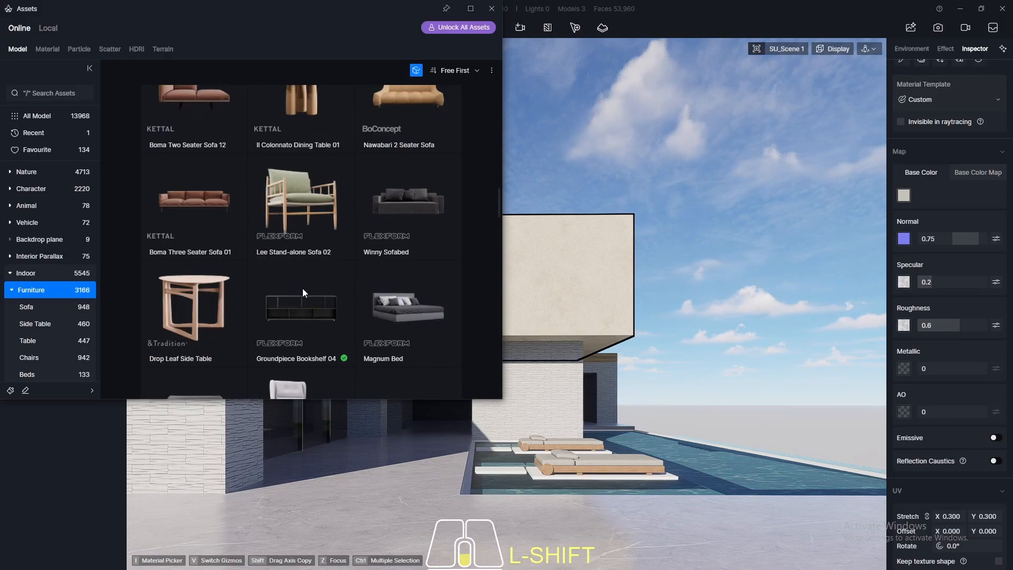
{"action": "scroll", "coordinate": [303, 292], "scroll_direction": "down", "scroll_amount": 2}
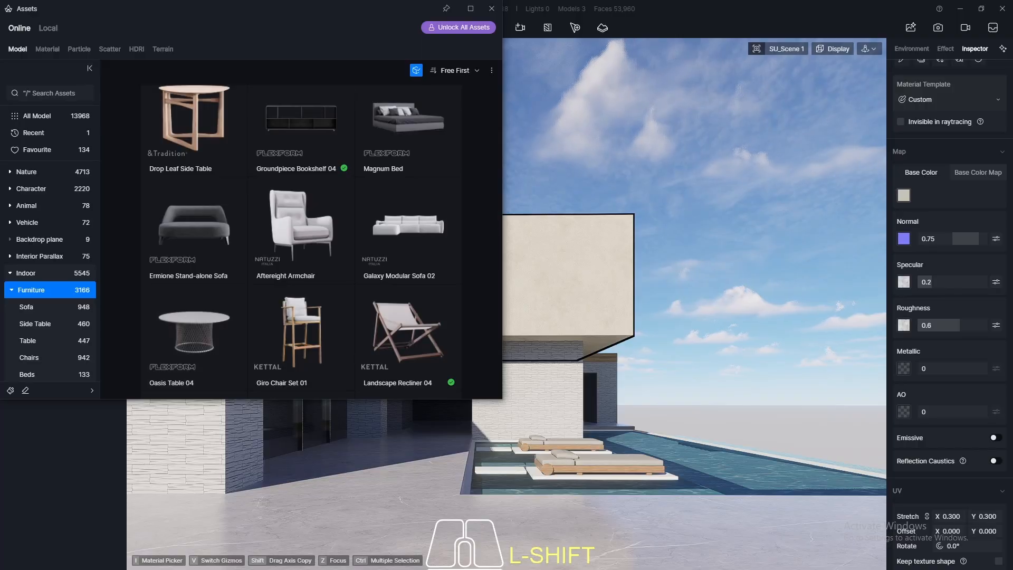
{"action": "scroll", "coordinate": [327, 267], "scroll_direction": "down", "scroll_amount": 4}
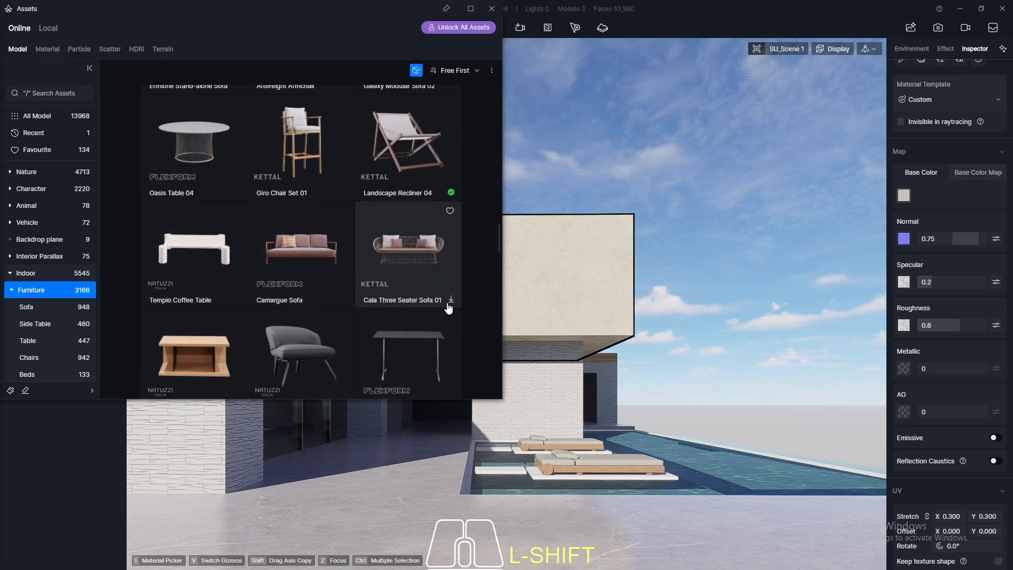
{"action": "left_click", "coordinate": [449, 302]}
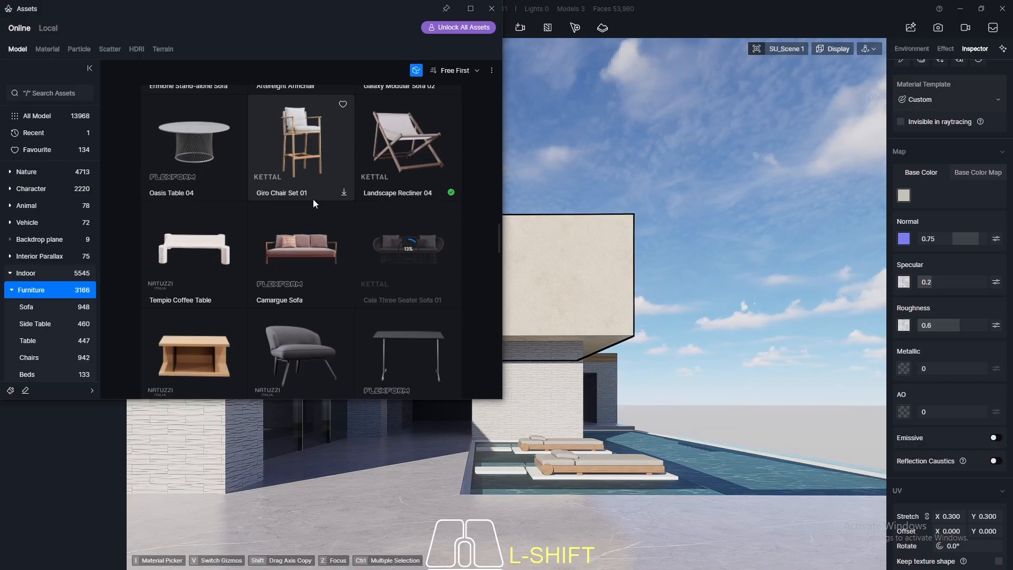
- Place the Landscape Recliner 04 model on the paved passage at the end of the pool, at about X 11902 and Y 12690
{"action": "left_click", "coordinate": [407, 148]}
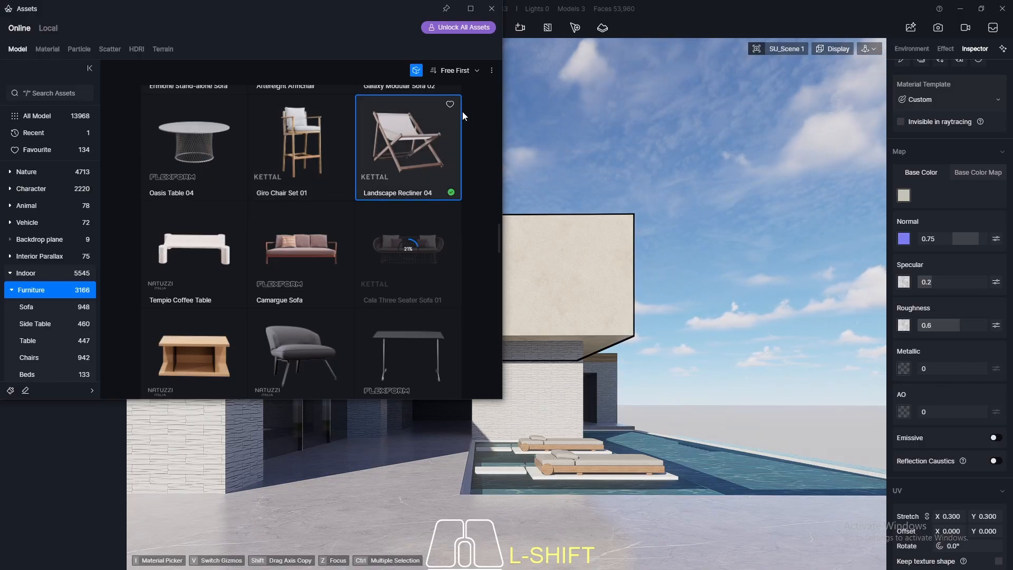
{"action": "left_click", "coordinate": [492, 9]}
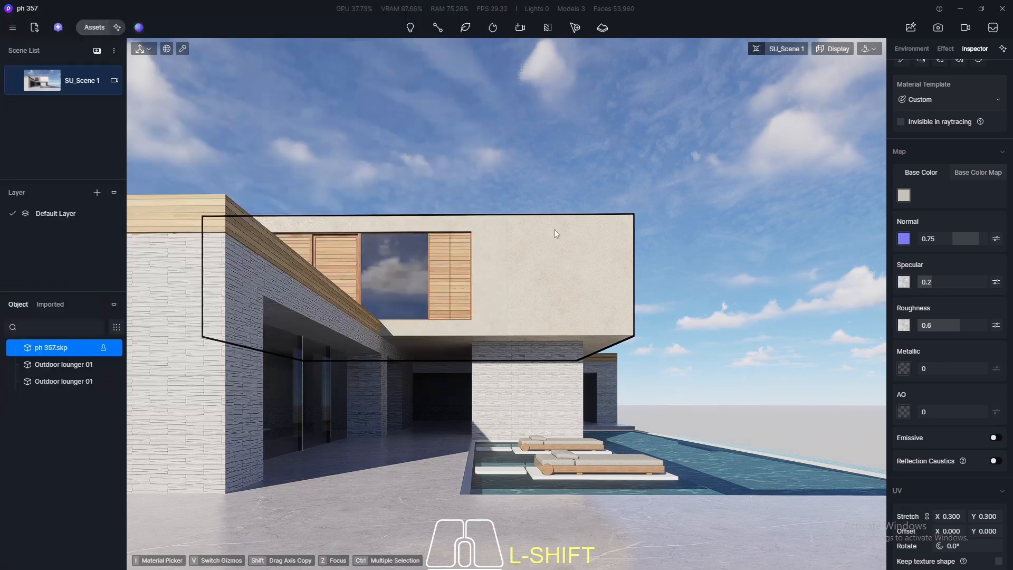
{"action": "scroll", "coordinate": [593, 429], "scroll_direction": "up", "scroll_amount": 5}
{"action": "middle_click_drag", "start_coordinate": [603, 414], "coordinate": [330, 168]}
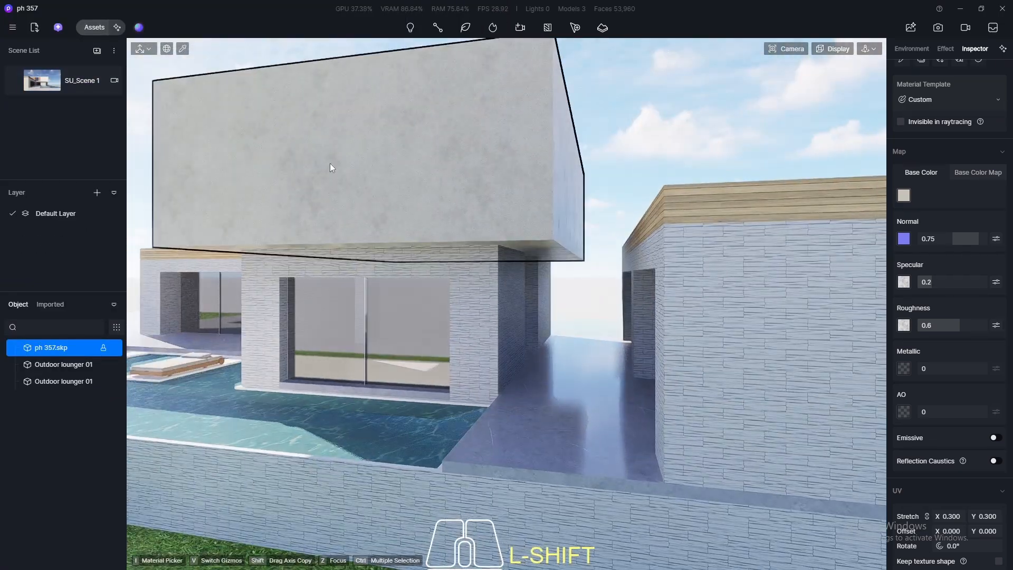
{"action": "left_click", "coordinate": [93, 27]}
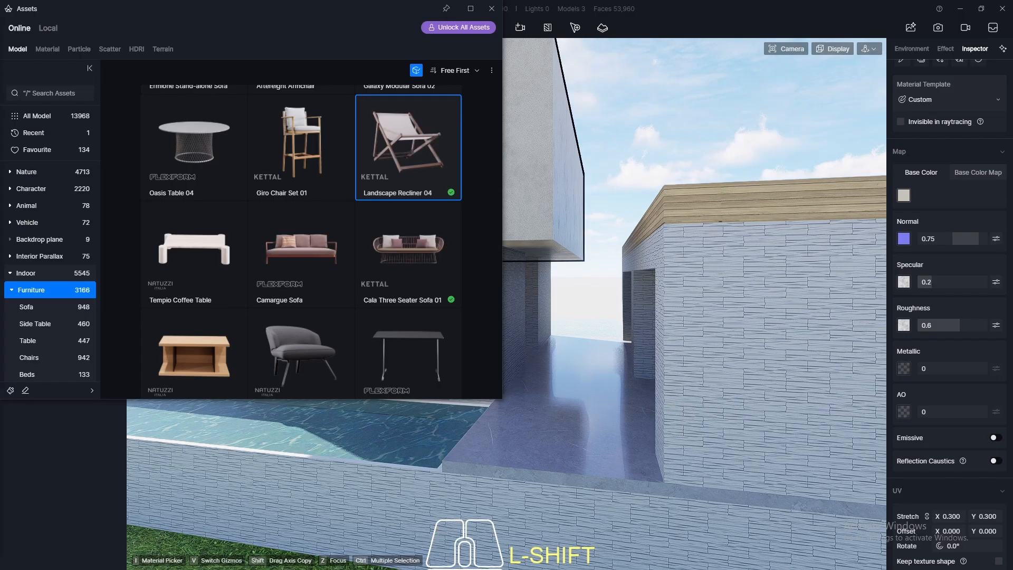
{"action": "left_click", "coordinate": [423, 160]}
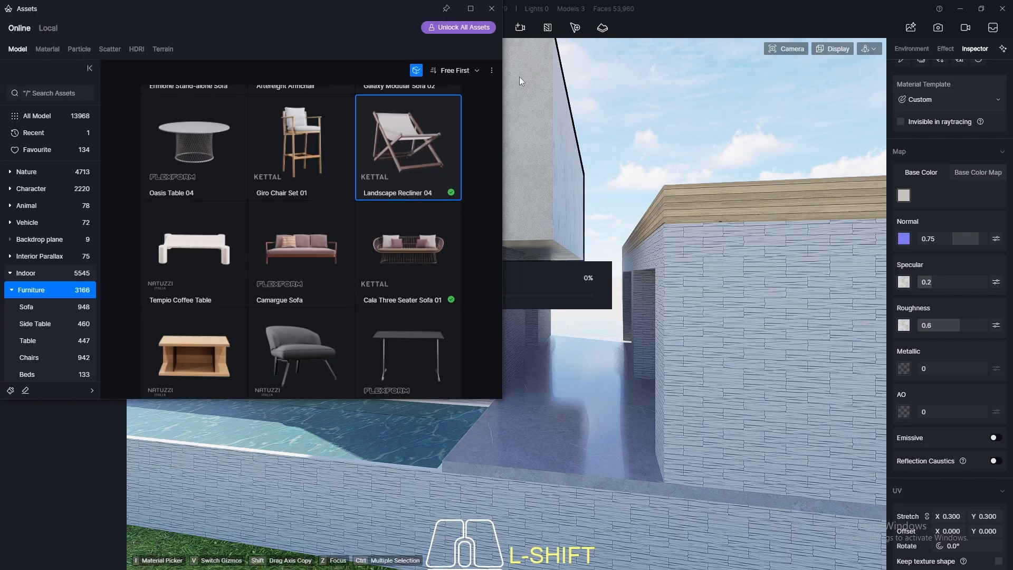
{"action": "left_click", "coordinate": [493, 9]}
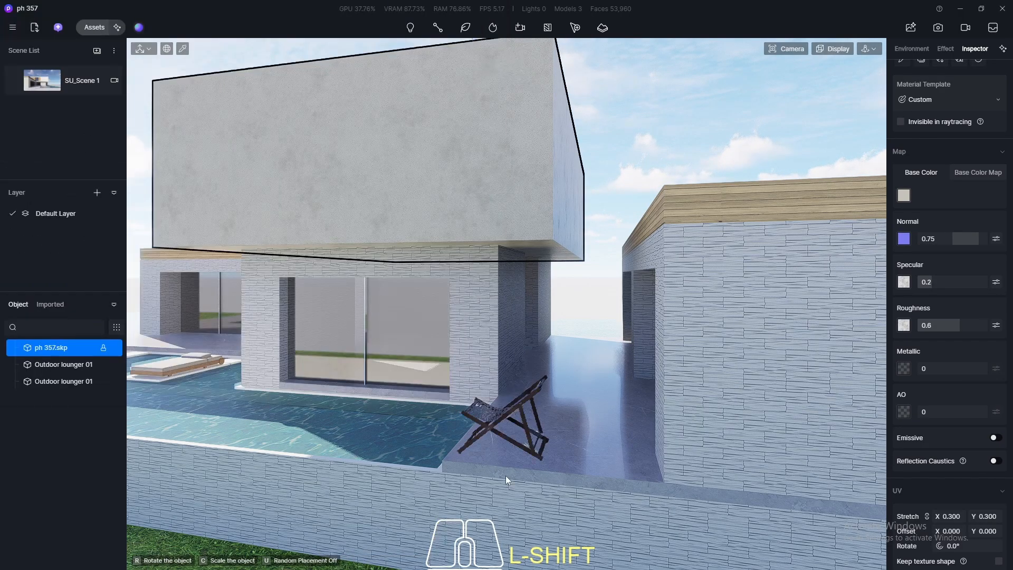
{"action": "left_click", "coordinate": [523, 441]}
- Rotate the recliner about 21° around the Z axis and shift it along the Y axis to about Y 12723
{"action": "key", "text": "z"}
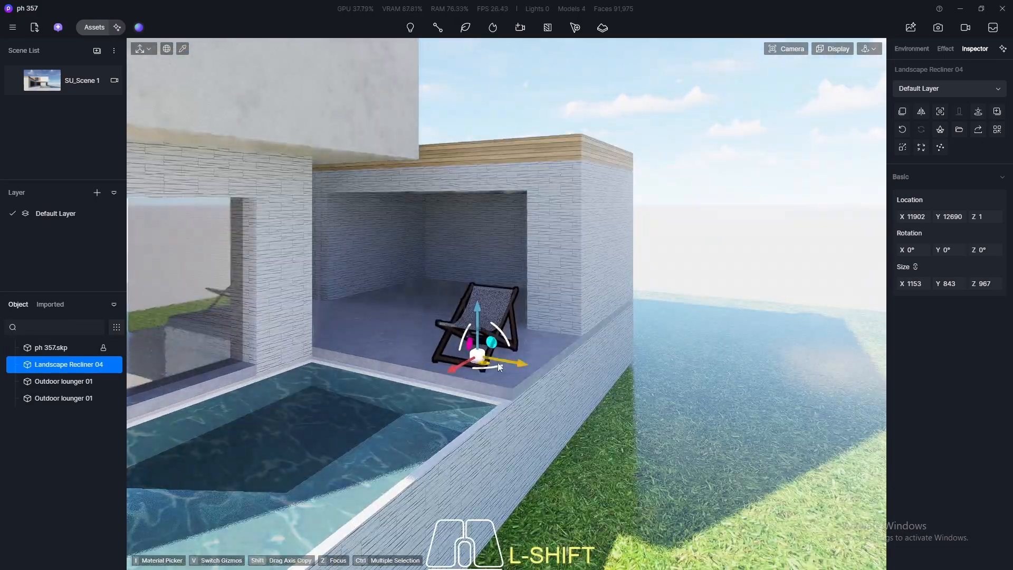
{"action": "left_click_drag", "start_coordinate": [497, 362], "coordinate": [488, 369]}
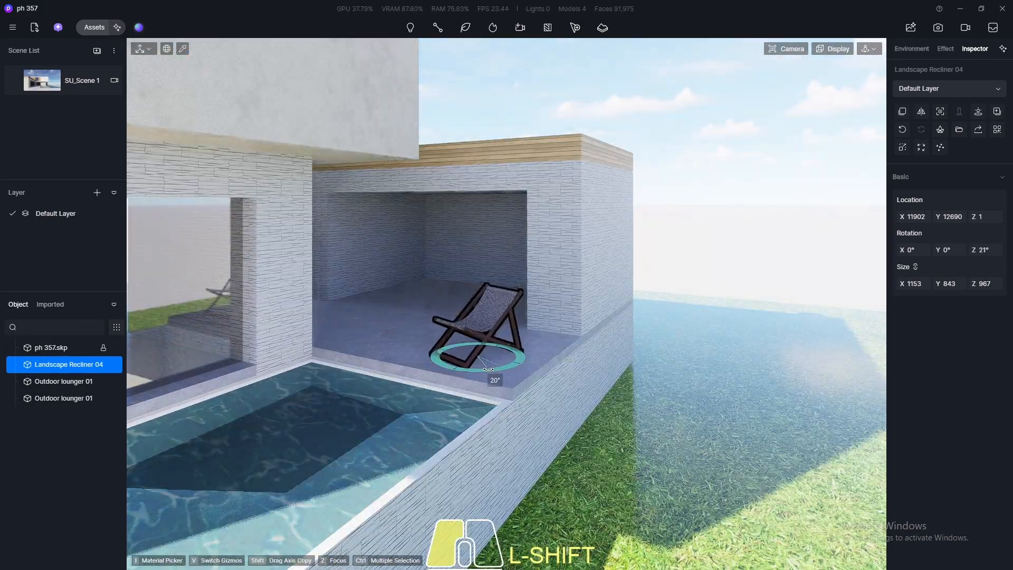
{"action": "middle_click_drag", "start_coordinate": [406, 338], "coordinate": [406, 337]}
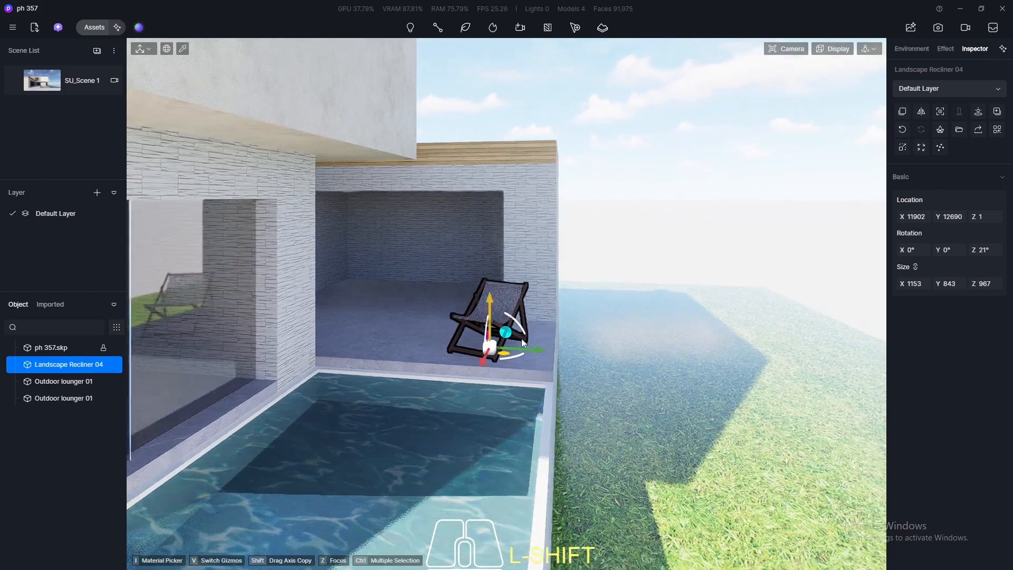
{"action": "left_click_drag", "start_coordinate": [525, 349], "coordinate": [526, 349]}
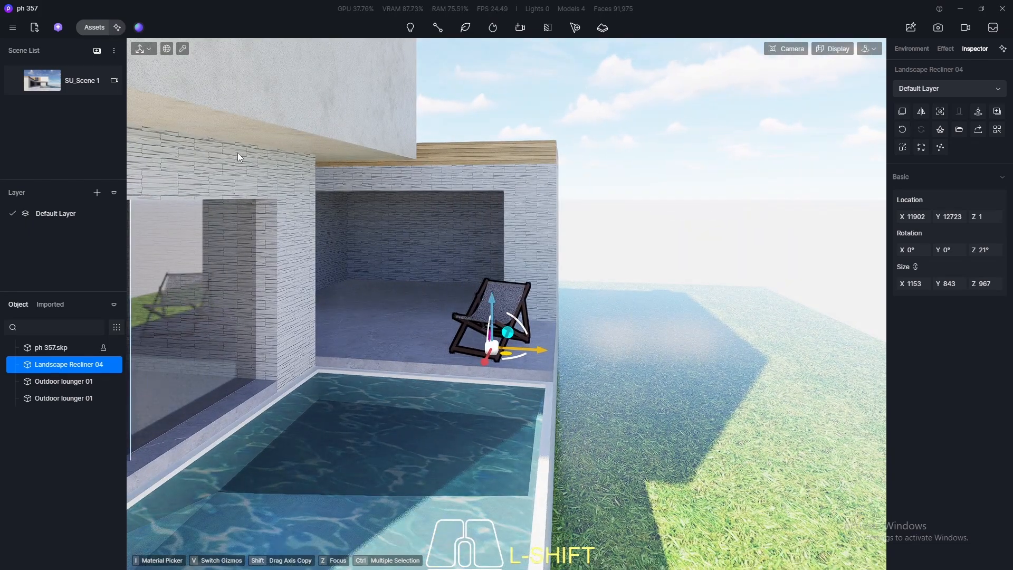
- Find the Drop Leaf Side Table among the indoor furniture models and download it
{"action": "left_click", "coordinate": [85, 28]}
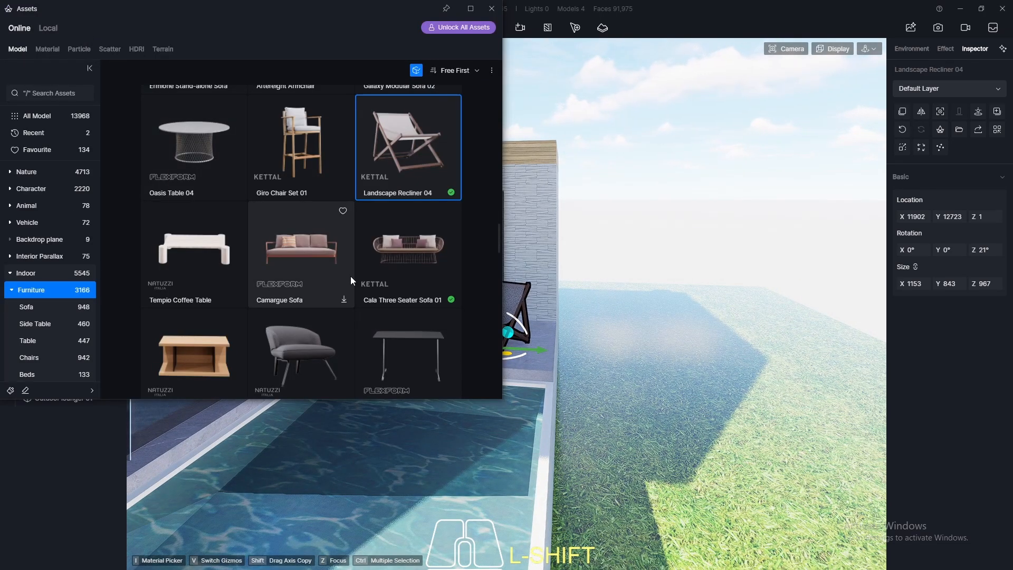
{"action": "scroll", "coordinate": [290, 268], "scroll_direction": "up", "scroll_amount": 5}
{"action": "scroll", "coordinate": [291, 270], "scroll_direction": "up", "scroll_amount": 2}
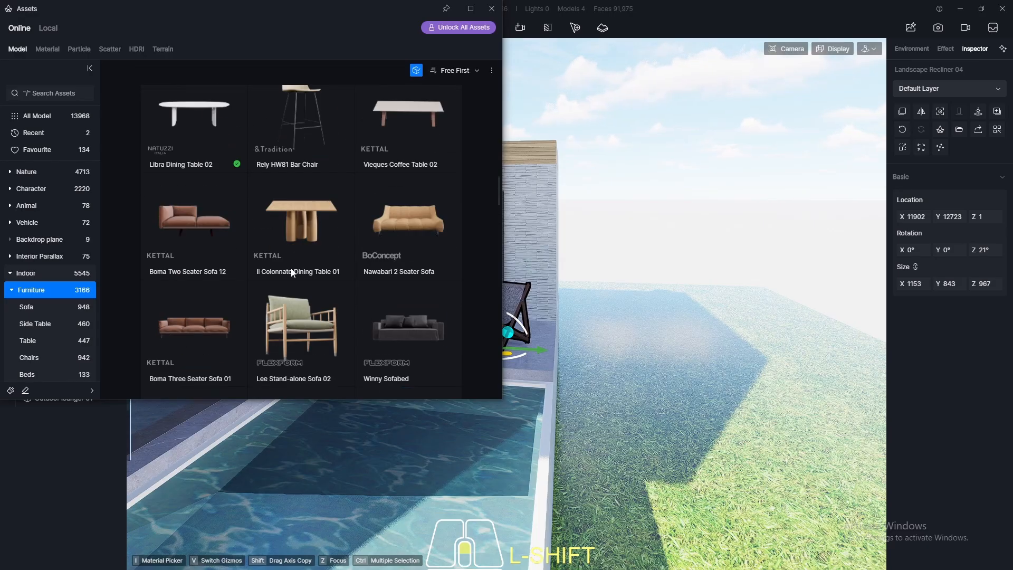
{"action": "scroll", "coordinate": [292, 270], "scroll_direction": "down", "scroll_amount": 1}
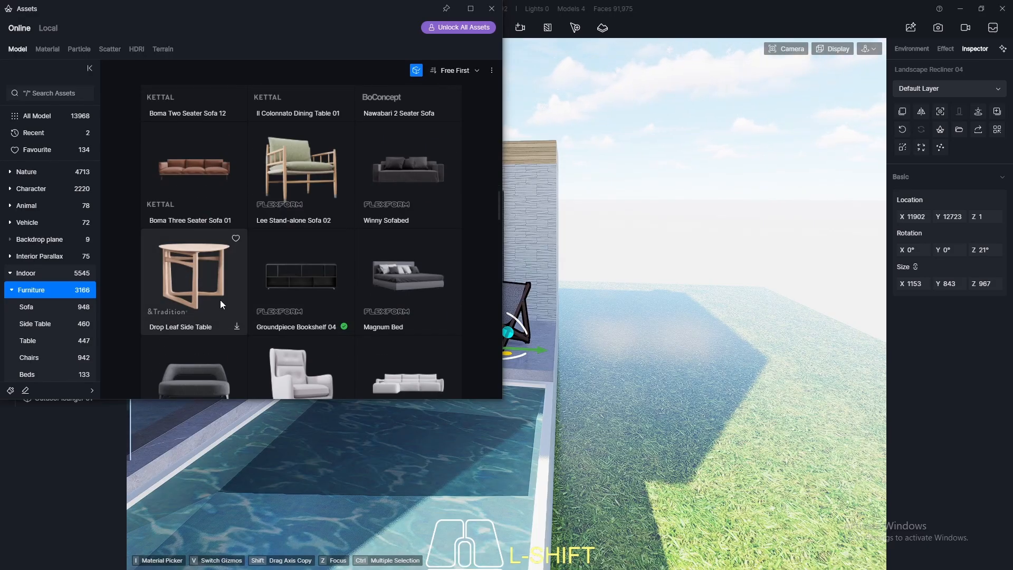
{"action": "left_click", "coordinate": [236, 327]}
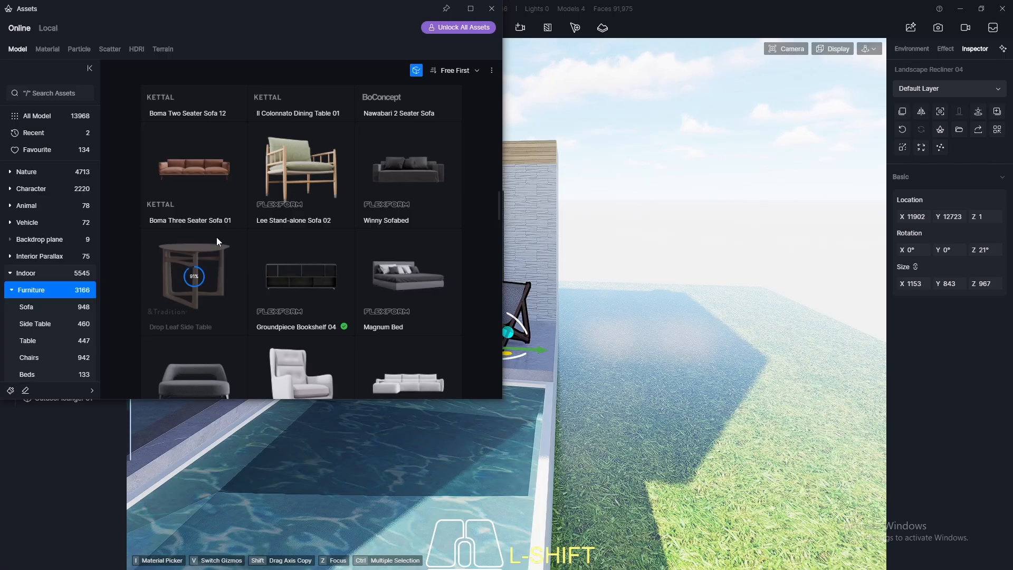
- Place the Drop Leaf Side Table beside the recliner at the end of the pool, at about X 11696 and Y 11567
{"action": "left_click", "coordinate": [192, 285]}
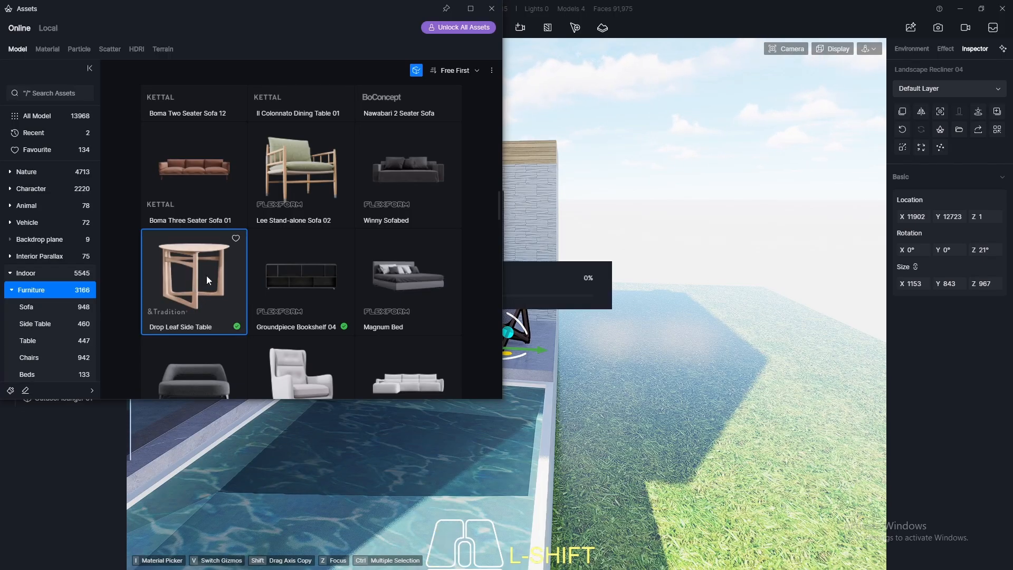
{"action": "left_click", "coordinate": [490, 9]}
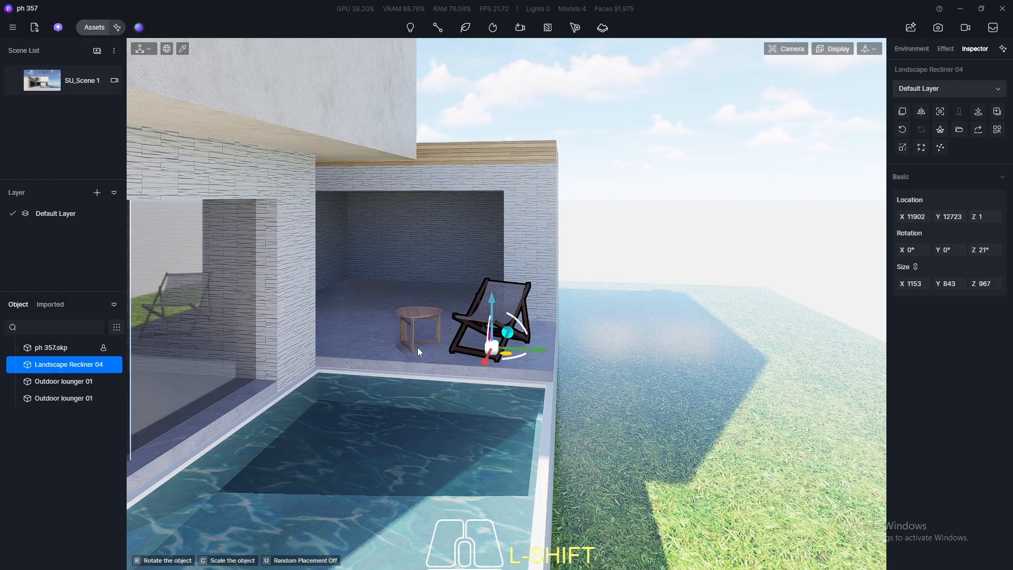
{"action": "left_click", "coordinate": [420, 352]}
- From the SU_Scene 1 view, place the Cala Three Seater Sofa 01 on the terrace by the glazed wall, at about X -1728 and Y 4752
{"action": "left_click", "coordinate": [113, 80]}
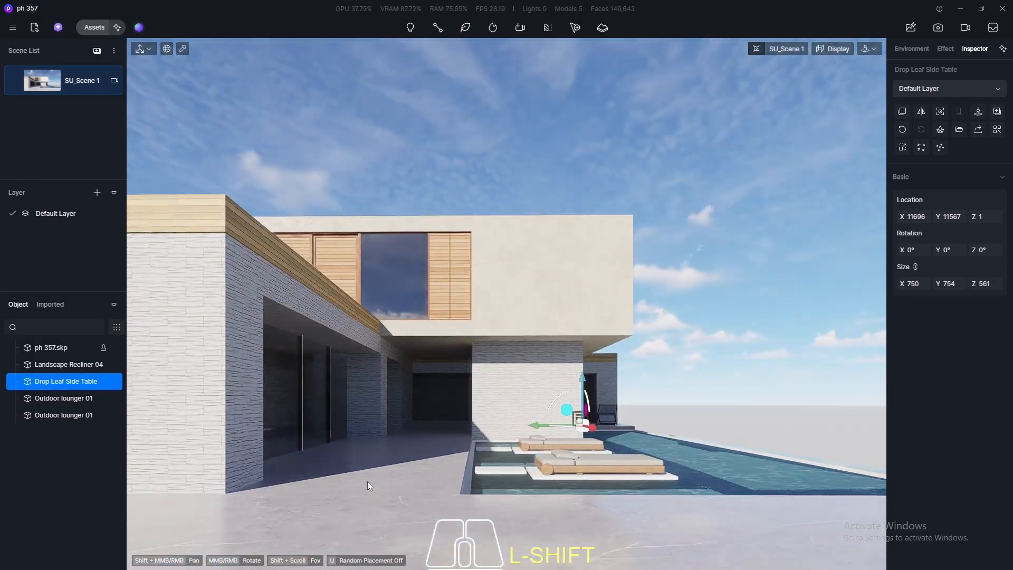
{"action": "left_click", "coordinate": [383, 493]}
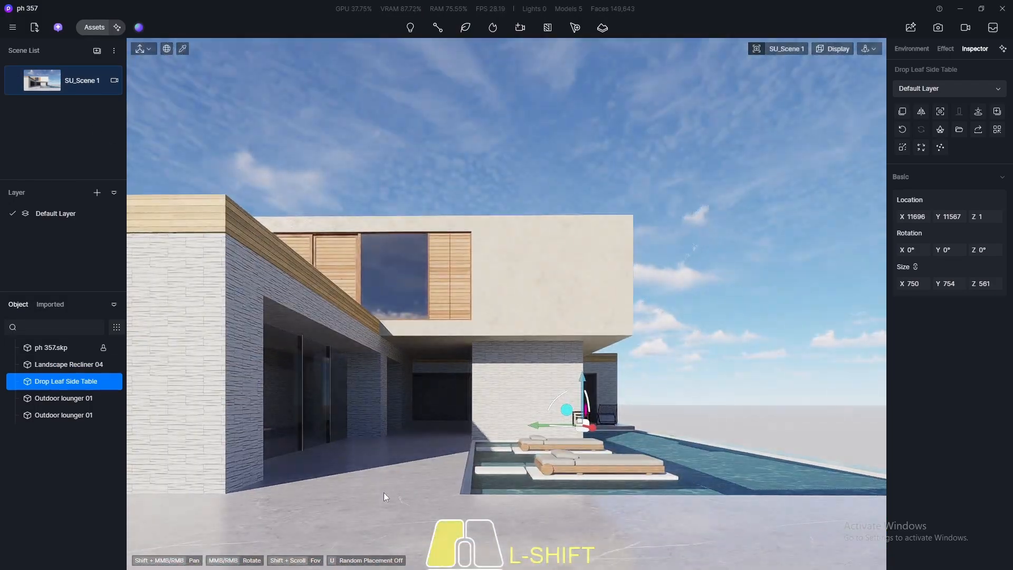
{"action": "left_click", "coordinate": [92, 27]}
{"action": "scroll", "coordinate": [343, 291], "scroll_direction": "down", "scroll_amount": 5}
{"action": "scroll", "coordinate": [346, 296], "scroll_direction": "up", "scroll_amount": 2}
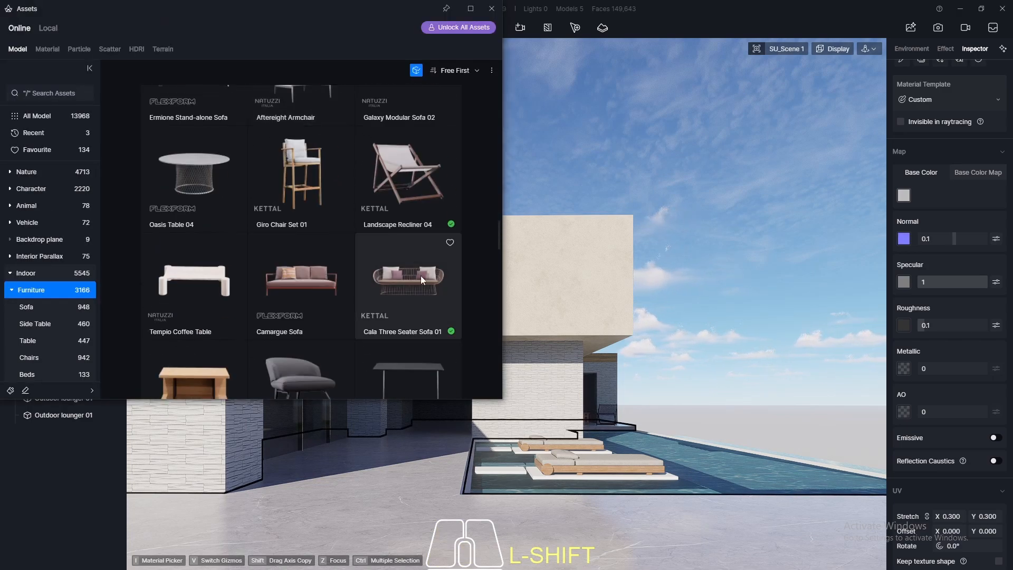
{"action": "left_click", "coordinate": [420, 281]}
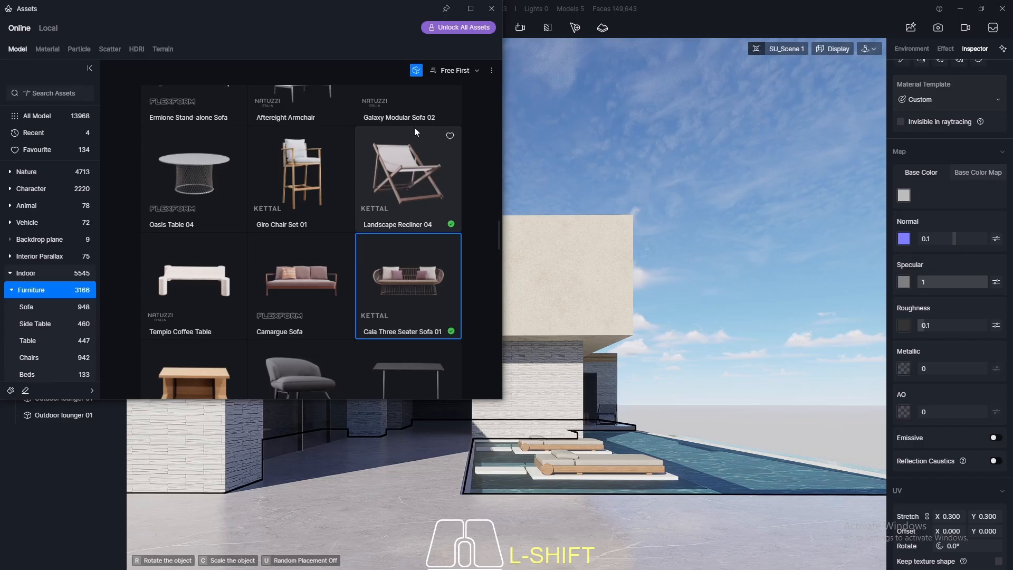
{"action": "scroll", "coordinate": [397, 206], "scroll_direction": "down", "scroll_amount": 3}
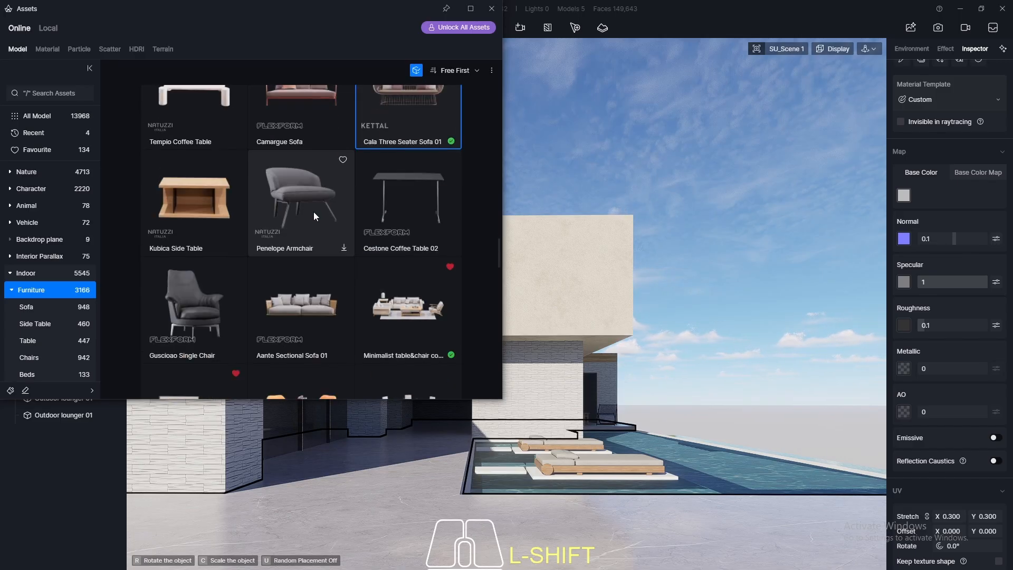
{"action": "left_click", "coordinate": [490, 11]}
{"action": "left_click", "coordinate": [371, 447]}
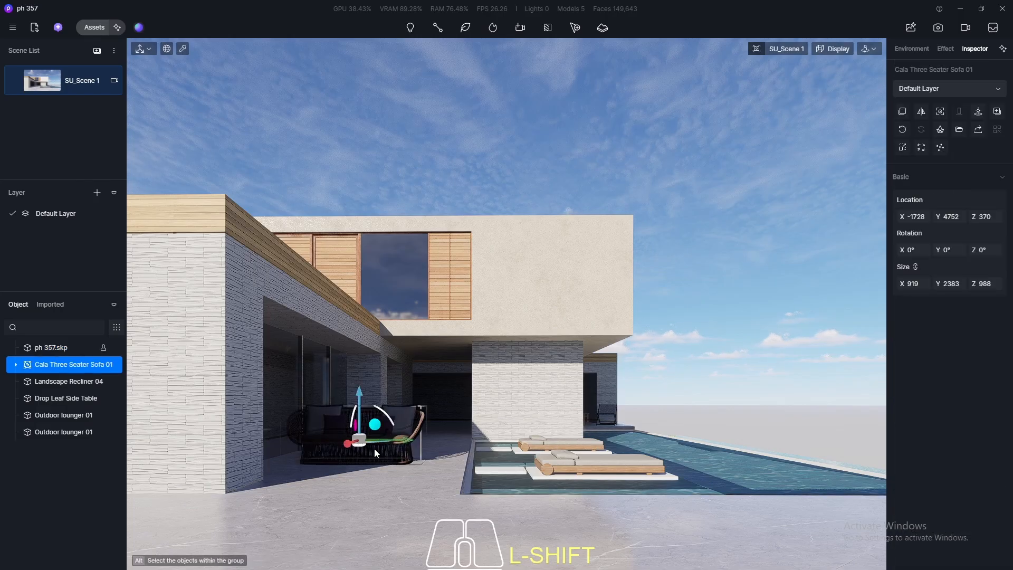
- Rotate the three-seater sofa by about -66° around the Z axis, to 294°
{"action": "left_click_drag", "start_coordinate": [374, 443], "coordinate": [405, 440], "text": "shift"}
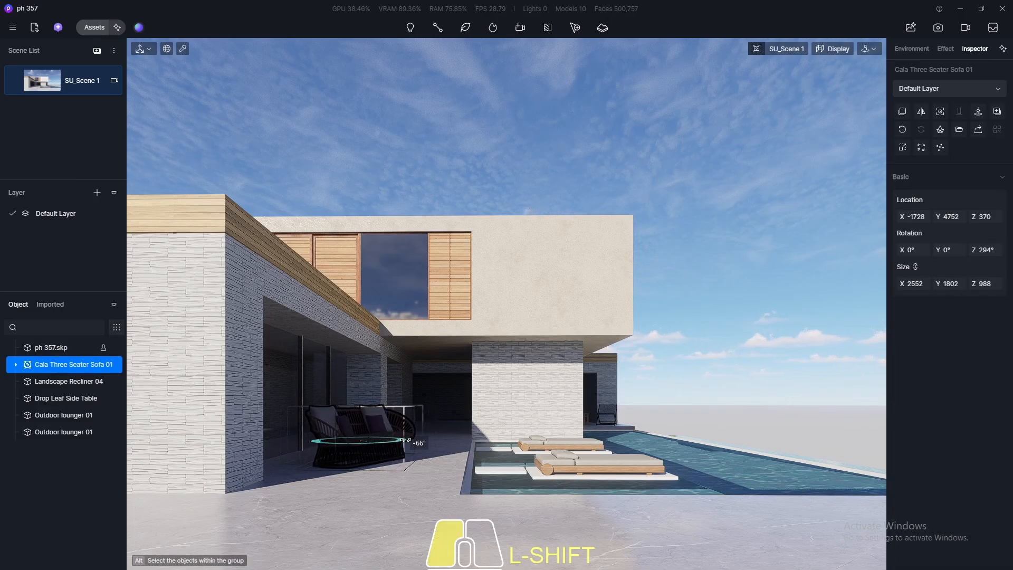
{"action": "middle_click_drag", "start_coordinate": [409, 378], "coordinate": [322, 482]}
{"action": "scroll", "coordinate": [471, 261], "scroll_direction": "down", "scroll_amount": 2}
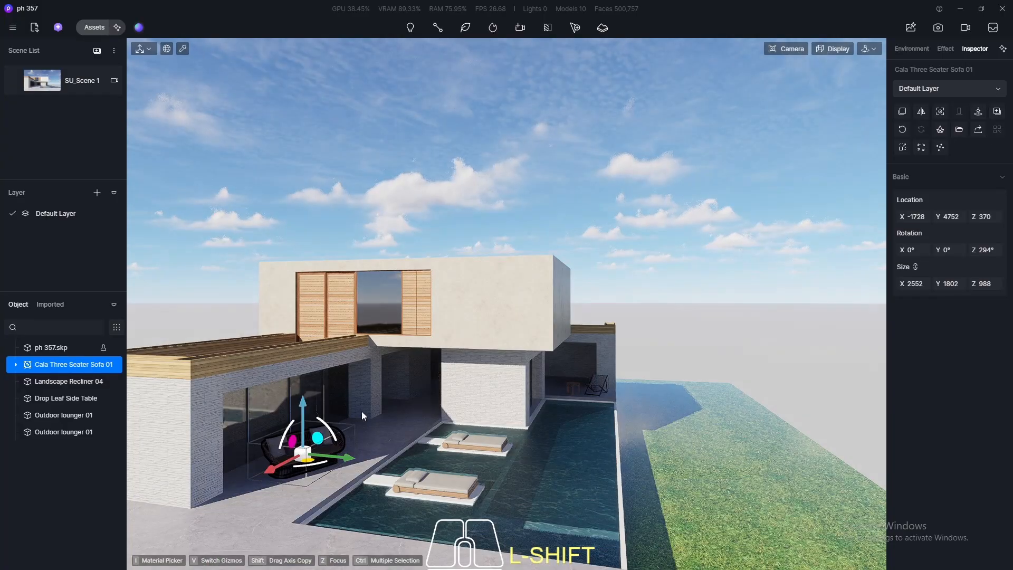
- Set the Z rotation of the Cala Three Seater Sofa 01 on the covered terrace to 275°
{"action": "scroll", "coordinate": [307, 465], "scroll_direction": "up", "scroll_amount": 2}
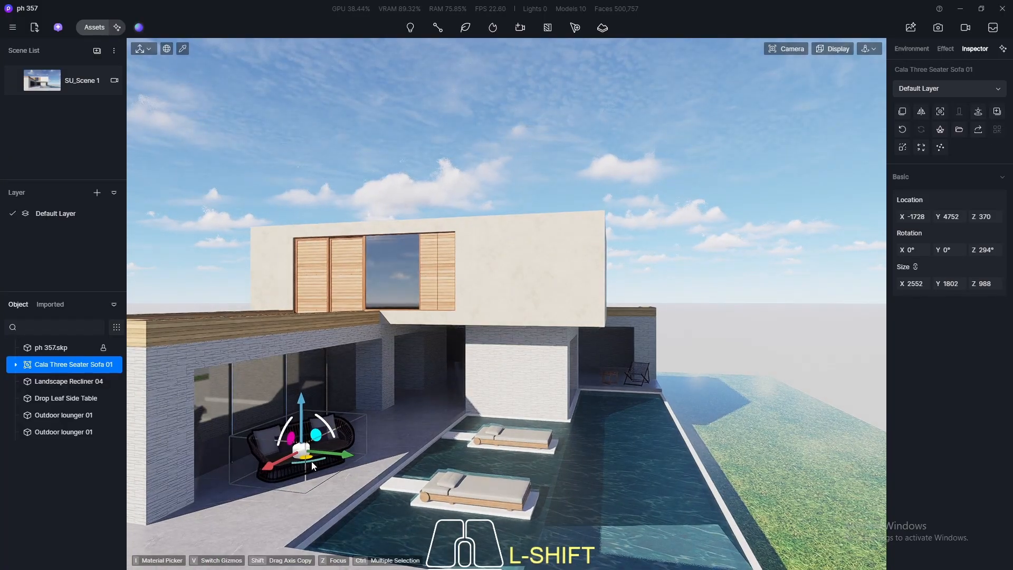
{"action": "left_click_drag", "start_coordinate": [312, 461], "coordinate": [328, 457], "text": "shift"}
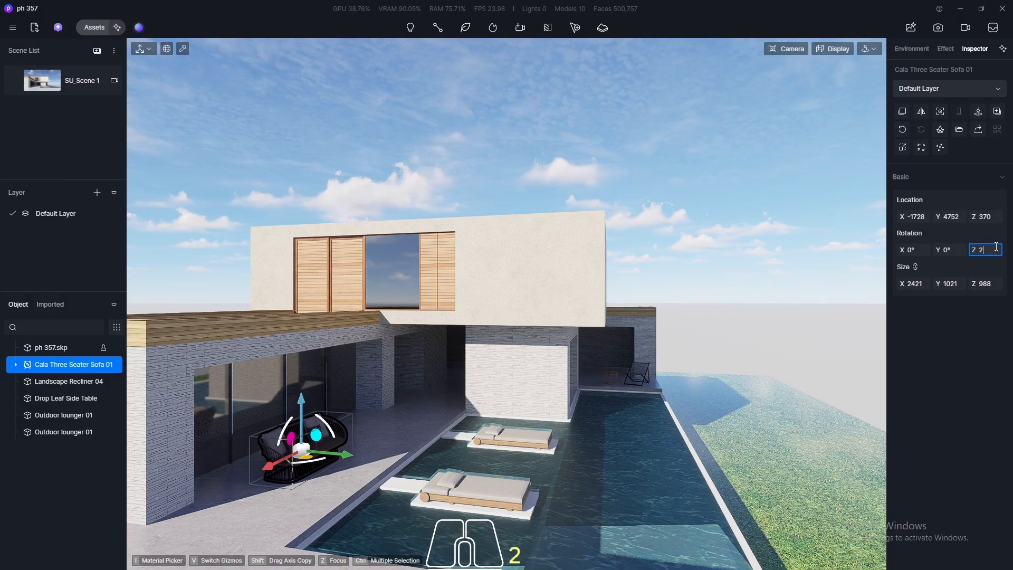
{"action": "key", "text": "Return"}
- Try Z rotations of 0° and 180° on the terrace sofa while viewing it from above
{"action": "middle_click_drag", "start_coordinate": [548, 298], "coordinate": [328, 342]}
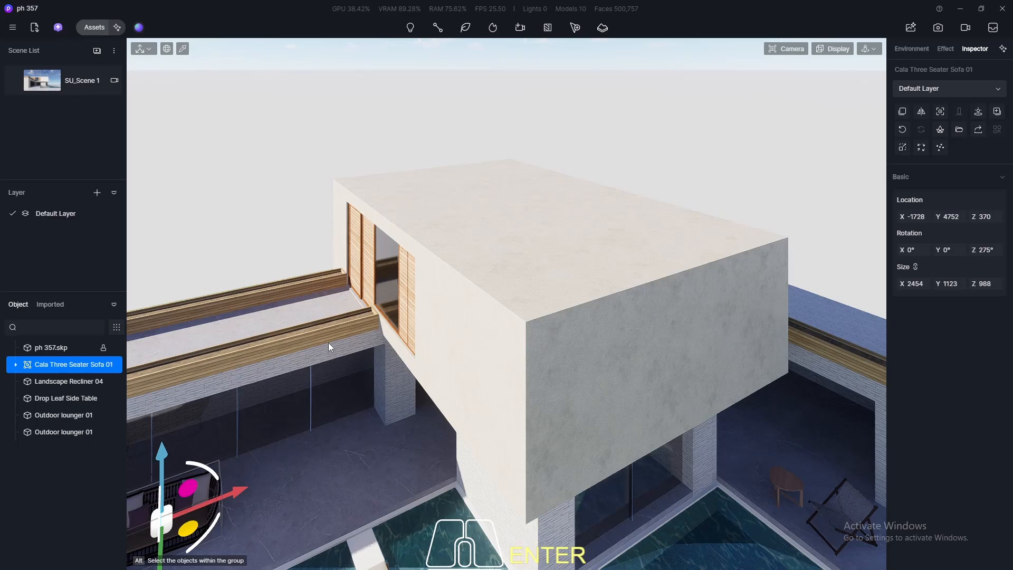
{"action": "key", "text": "F8"}
{"action": "scroll", "coordinate": [300, 367], "scroll_direction": "up", "scroll_amount": 5}
{"action": "middle_click_drag", "start_coordinate": [349, 295], "coordinate": [484, 364]}
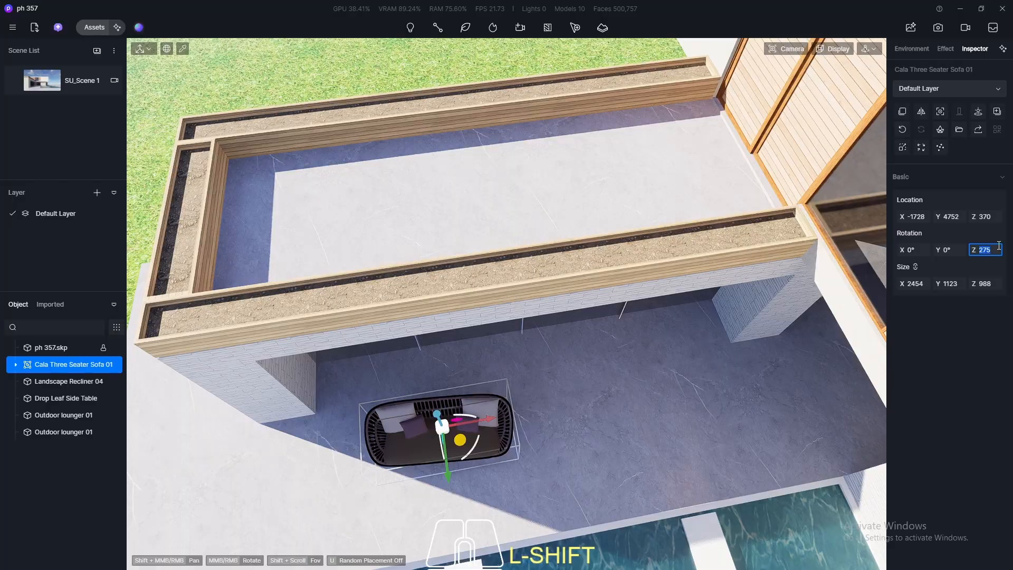
{"action": "type", "text": "0"}
{"action": "key", "text": "Return"}
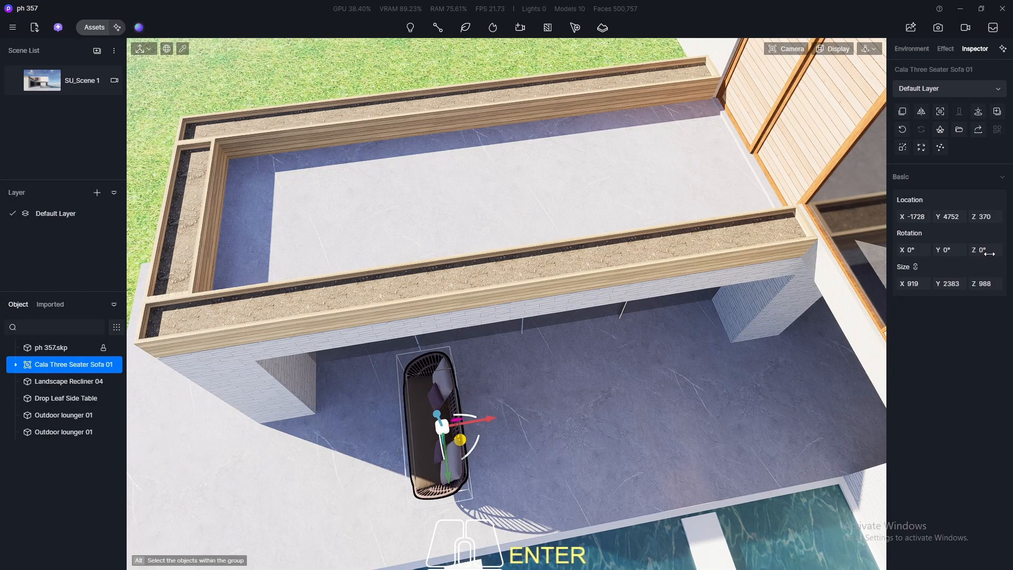
{"action": "key", "text": "Return"}
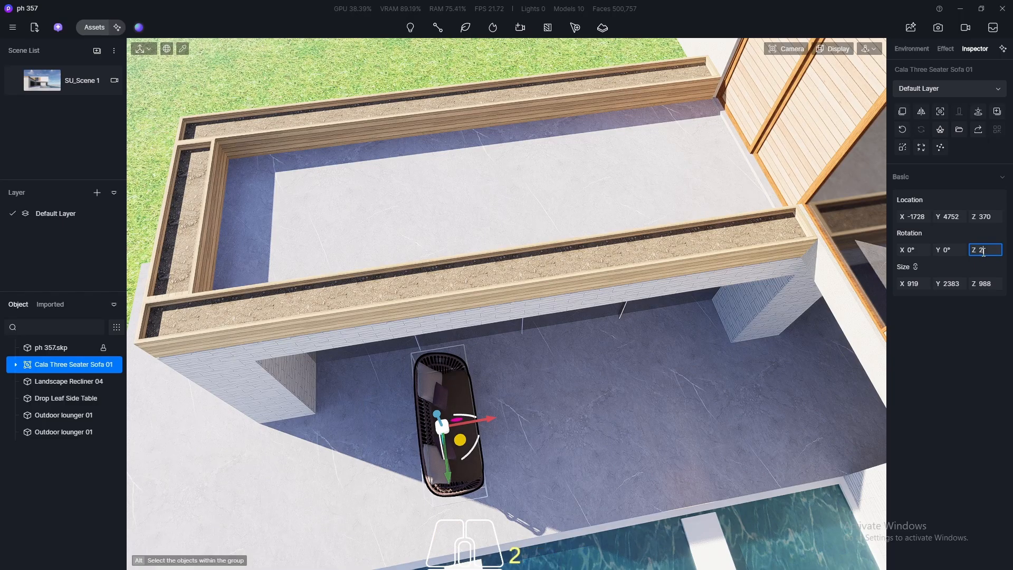
- Set the sofa's Z rotation to 270° so it faces the pool squarely
{"action": "key", "text": "Return"}
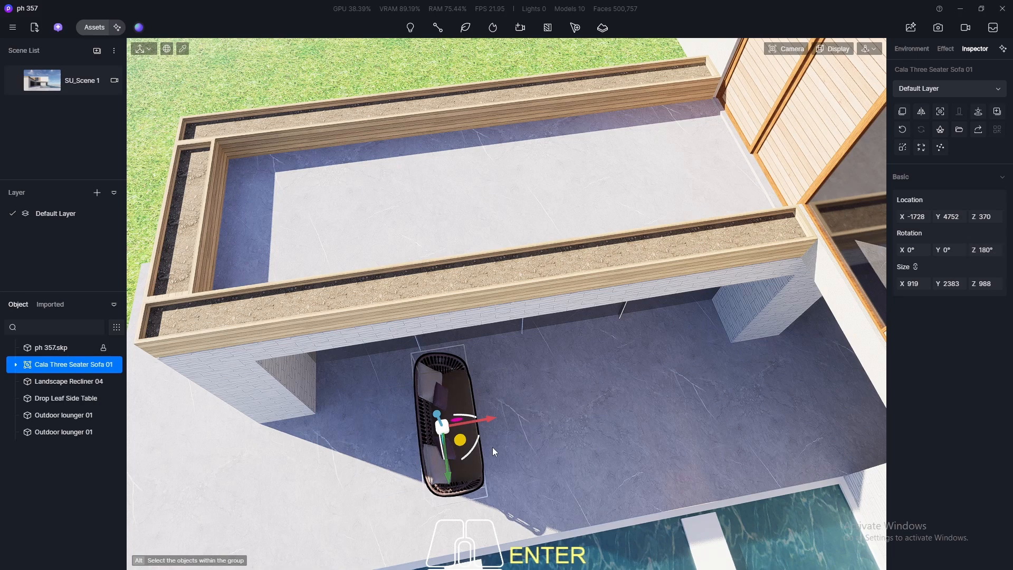
{"action": "left_click_drag", "start_coordinate": [476, 451], "coordinate": [462, 419]}
{"action": "middle_click_drag", "start_coordinate": [561, 379], "coordinate": [457, 423]}
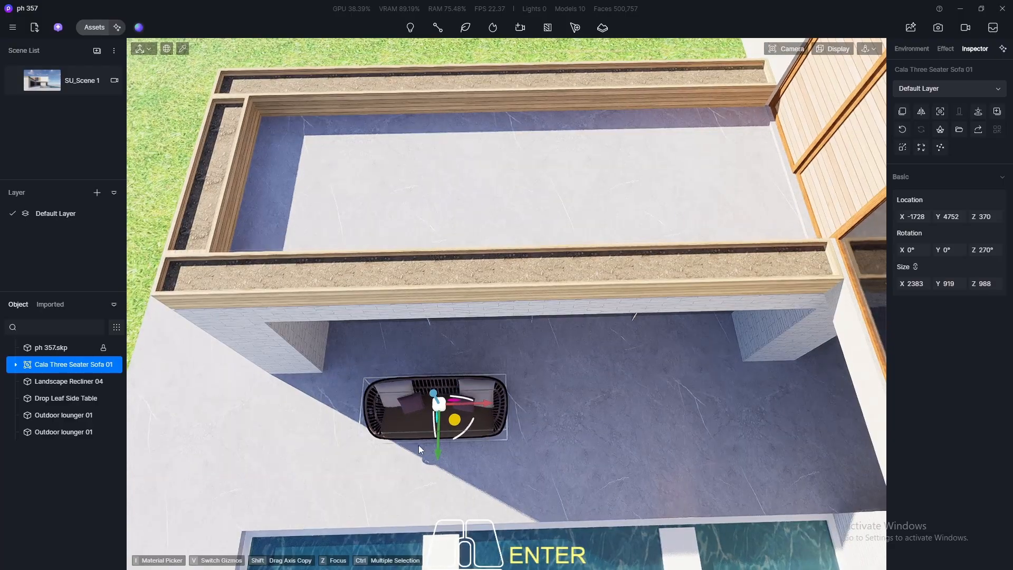
- Move the sofa back toward the glass wall to about Y 3611 and copy it along X to about 1922
{"action": "left_click_drag", "start_coordinate": [439, 456], "coordinate": [441, 391]}
{"action": "middle_click_drag", "start_coordinate": [433, 450], "coordinate": [479, 360]}
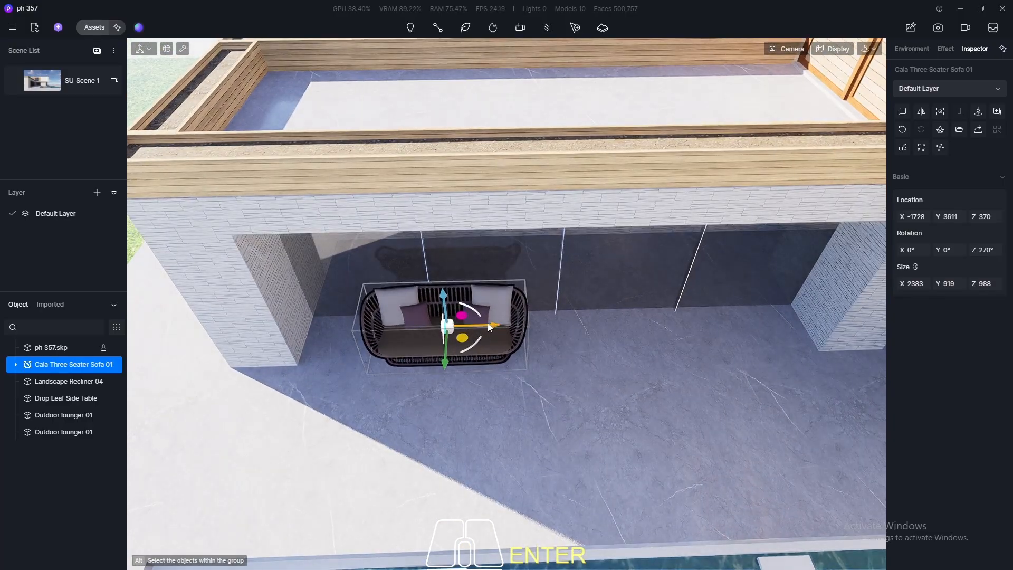
{"action": "left_click_drag", "start_coordinate": [487, 326], "coordinate": [731, 334]}
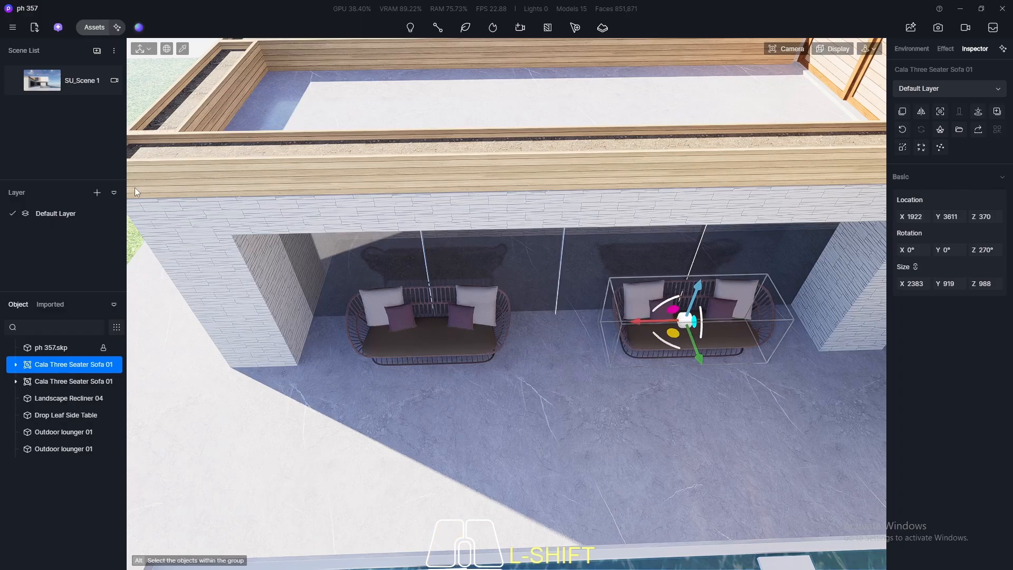
- Check the sofas in SU_Scene 1 and shift them slightly closer together, to about X -1735 and X 1837
{"action": "left_click", "coordinate": [51, 83]}
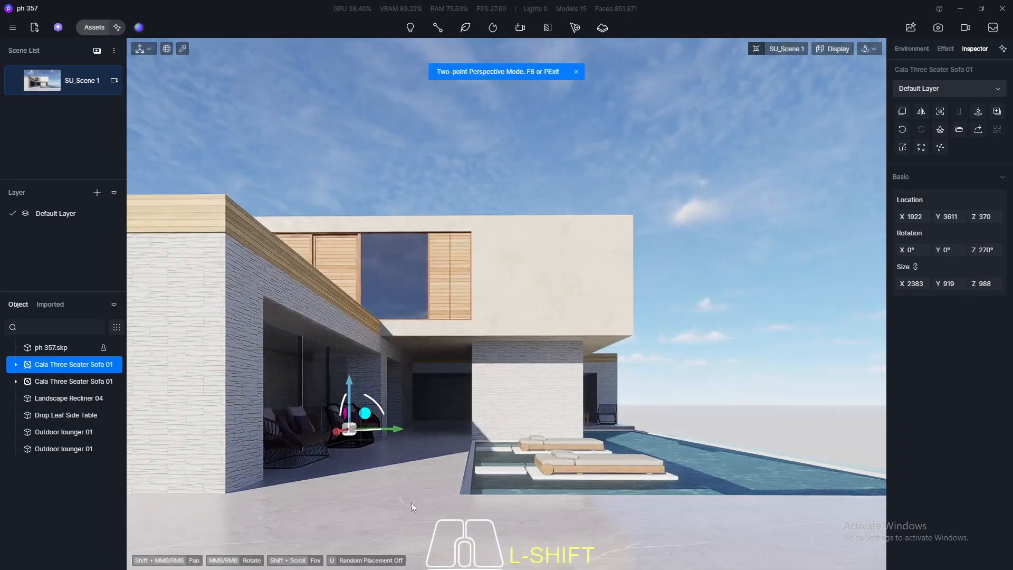
{"action": "left_click", "coordinate": [403, 504]}
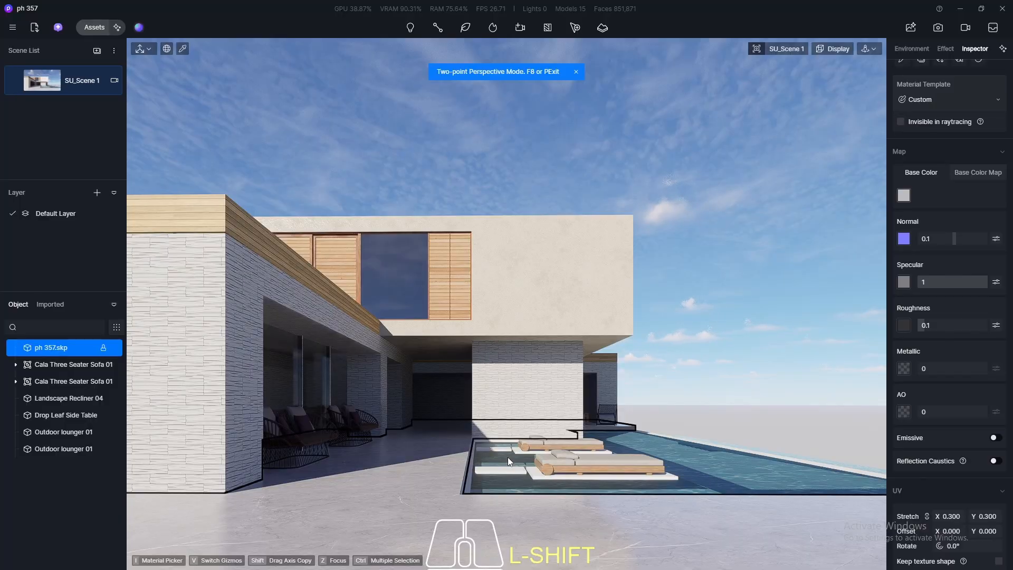
{"action": "middle_click_drag", "start_coordinate": [417, 364], "coordinate": [256, 409], "text": "shift"}
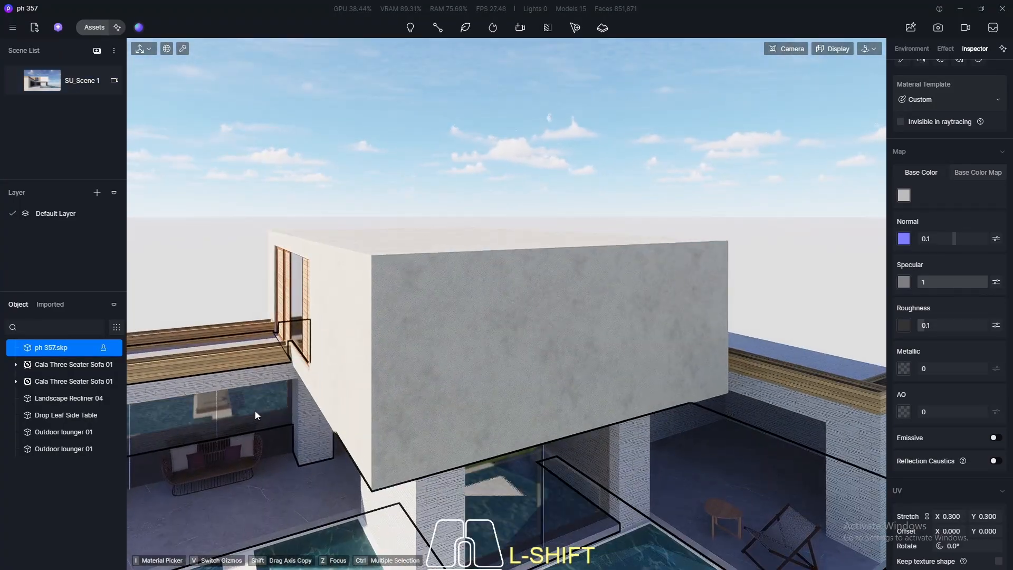
{"action": "key", "text": "F8"}
{"action": "scroll", "coordinate": [505, 382], "scroll_direction": "down", "scroll_amount": 3}
{"action": "middle_click_drag", "start_coordinate": [384, 413], "coordinate": [283, 430]}
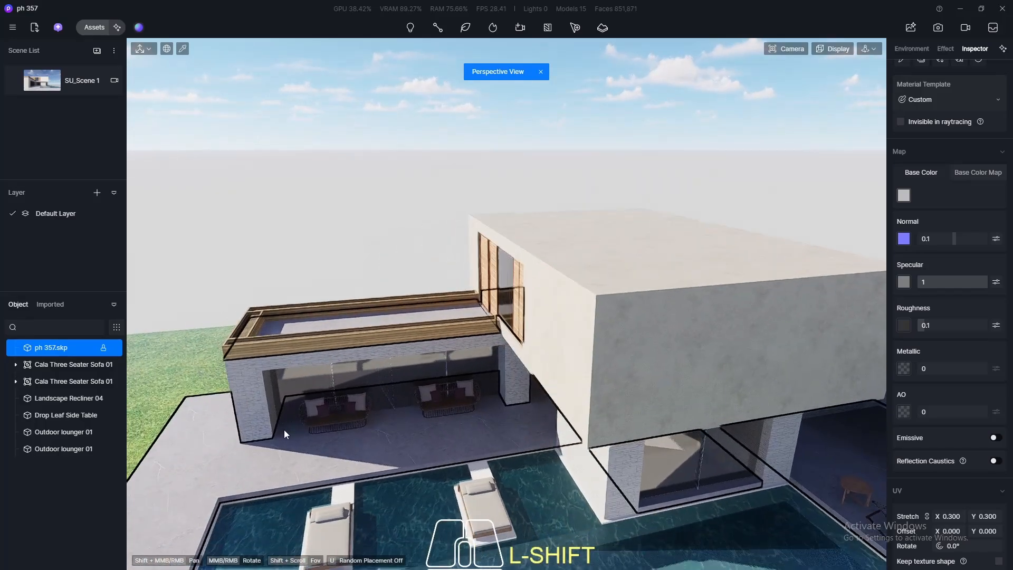
{"action": "scroll", "coordinate": [294, 423], "scroll_direction": "up", "scroll_amount": 3}
{"action": "left_click", "coordinate": [368, 407]}
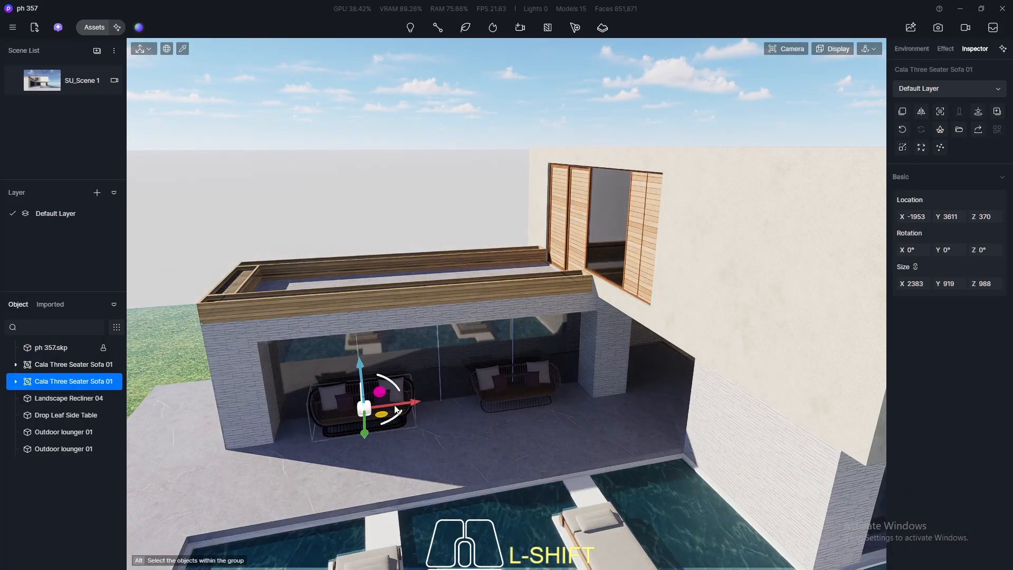
{"action": "left_click_drag", "start_coordinate": [397, 409], "coordinate": [487, 397]}
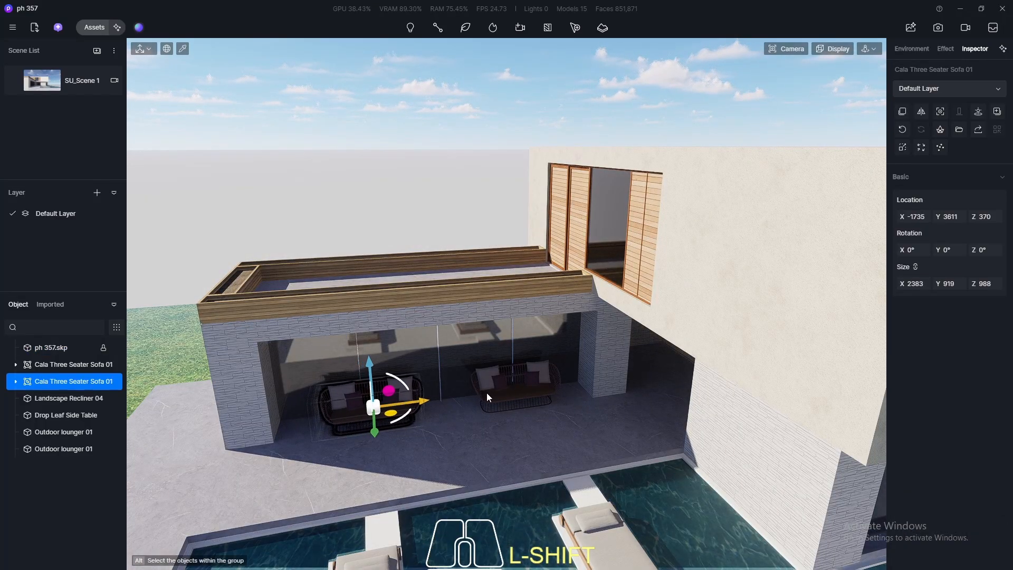
{"action": "left_click", "coordinate": [520, 386]}
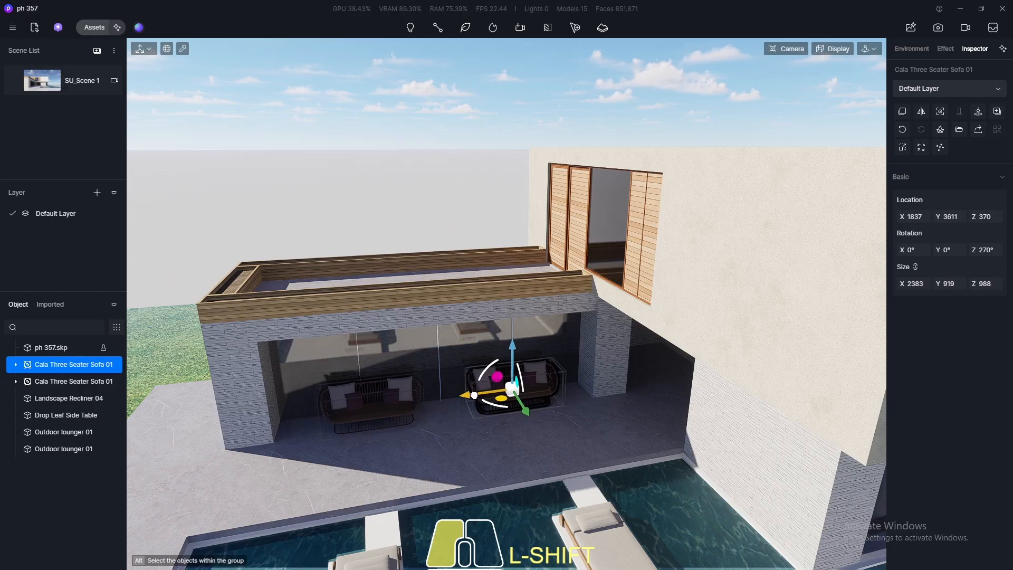
- Open the asset library and list the models in the Indoor Accessories category
{"action": "left_click", "coordinate": [84, 30]}
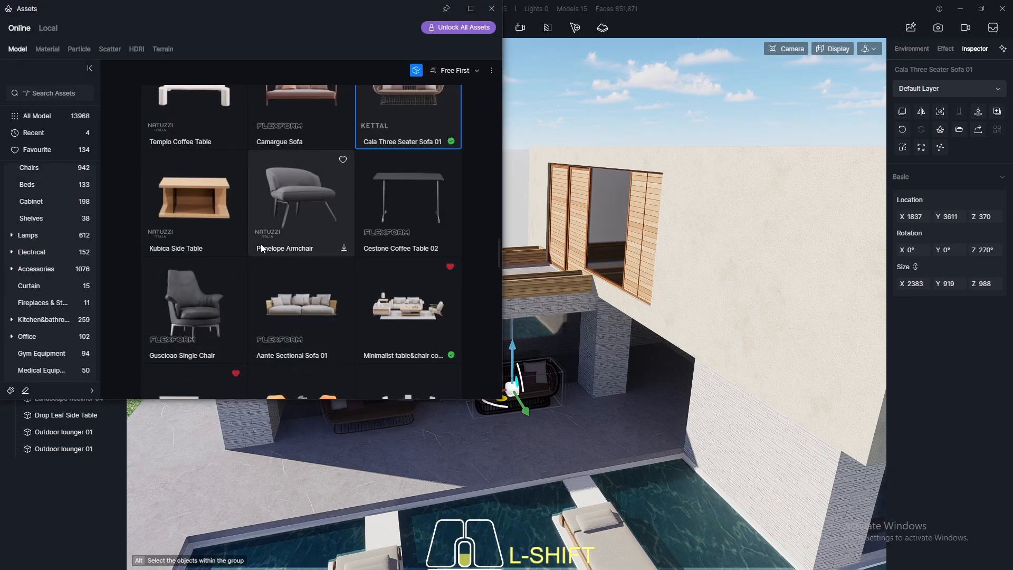
{"action": "scroll", "coordinate": [261, 243], "scroll_direction": "down", "scroll_amount": 10}
{"action": "scroll", "coordinate": [59, 275], "scroll_direction": "down", "scroll_amount": 1}
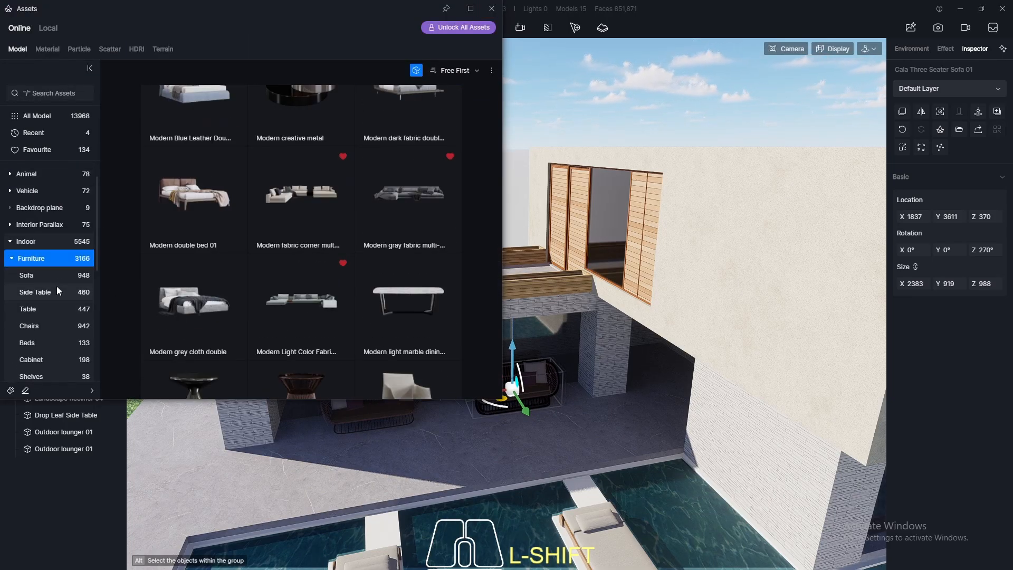
{"action": "scroll", "coordinate": [56, 286], "scroll_direction": "down", "scroll_amount": 4}
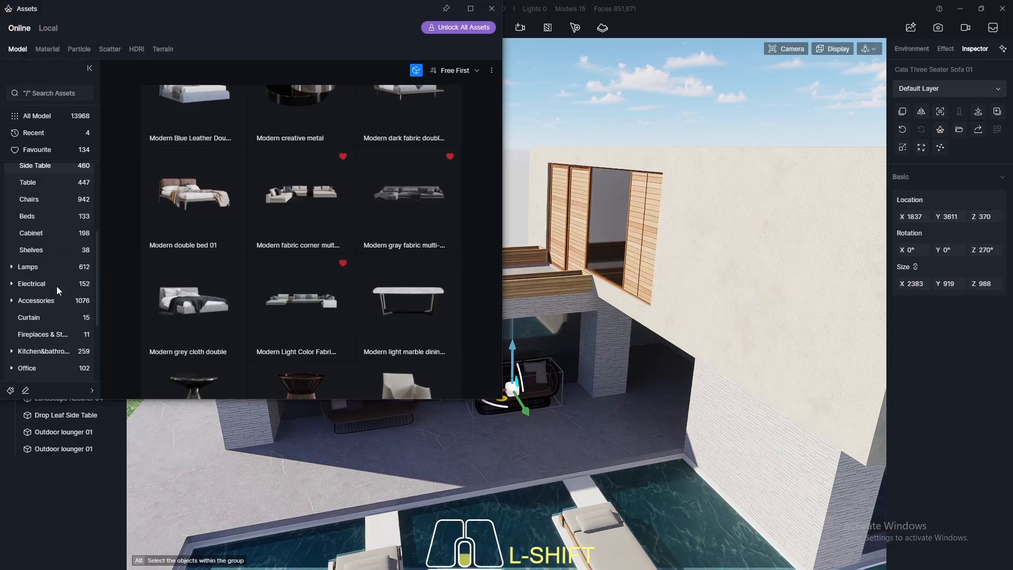
{"action": "left_click", "coordinate": [46, 301]}
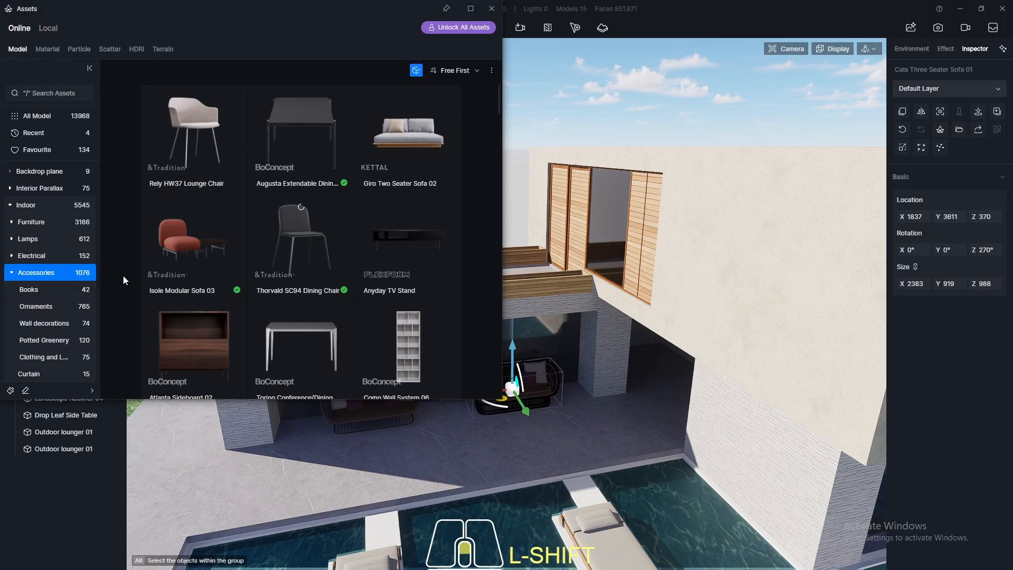
{"action": "scroll", "coordinate": [248, 227], "scroll_direction": "down", "scroll_amount": 3}
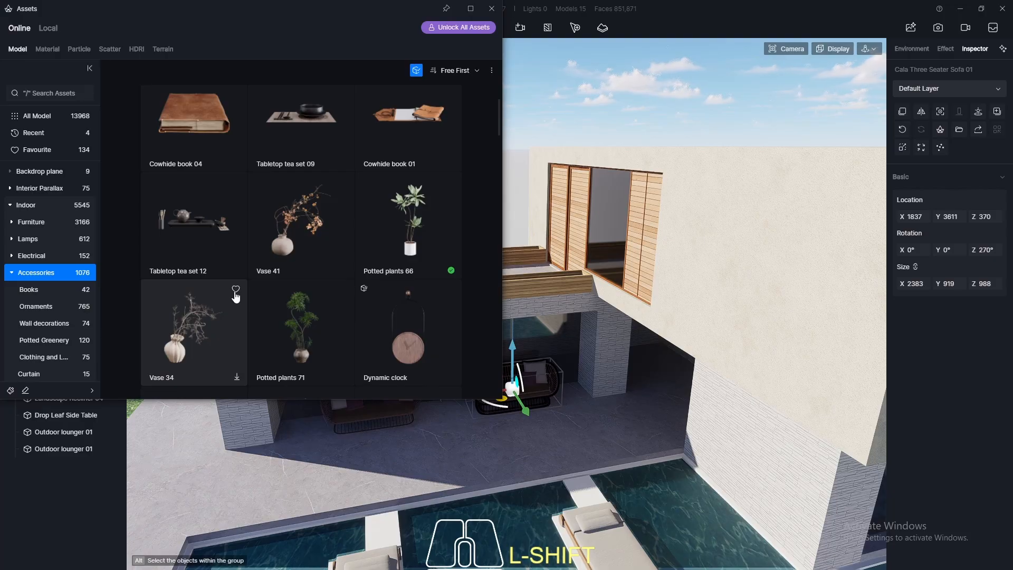
- Download the Potted plants 71 model and place it on the terrace floor between the two sofas
{"action": "left_click", "coordinate": [406, 245]}
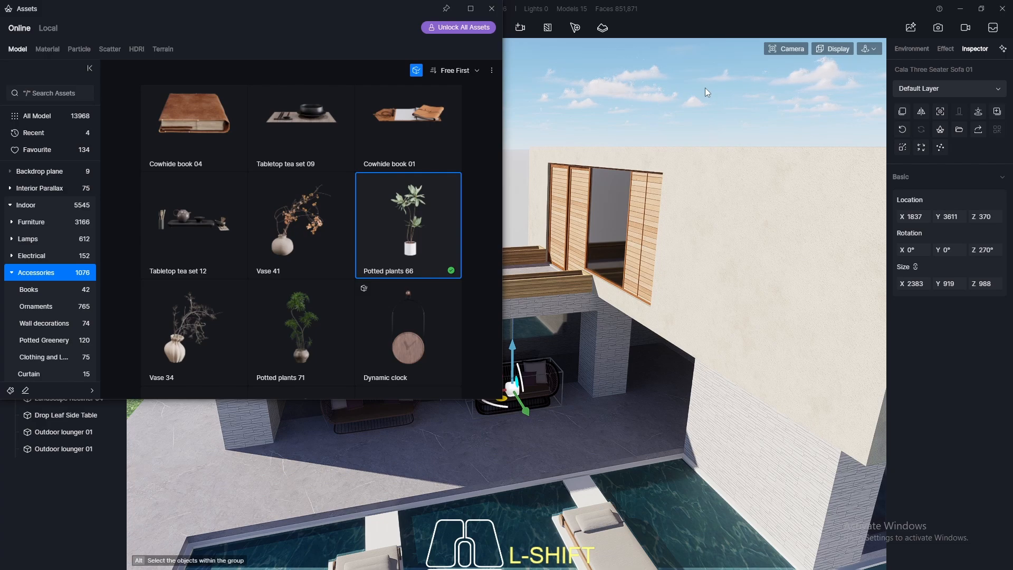
{"action": "scroll", "coordinate": [291, 330], "scroll_direction": "down", "scroll_amount": 1}
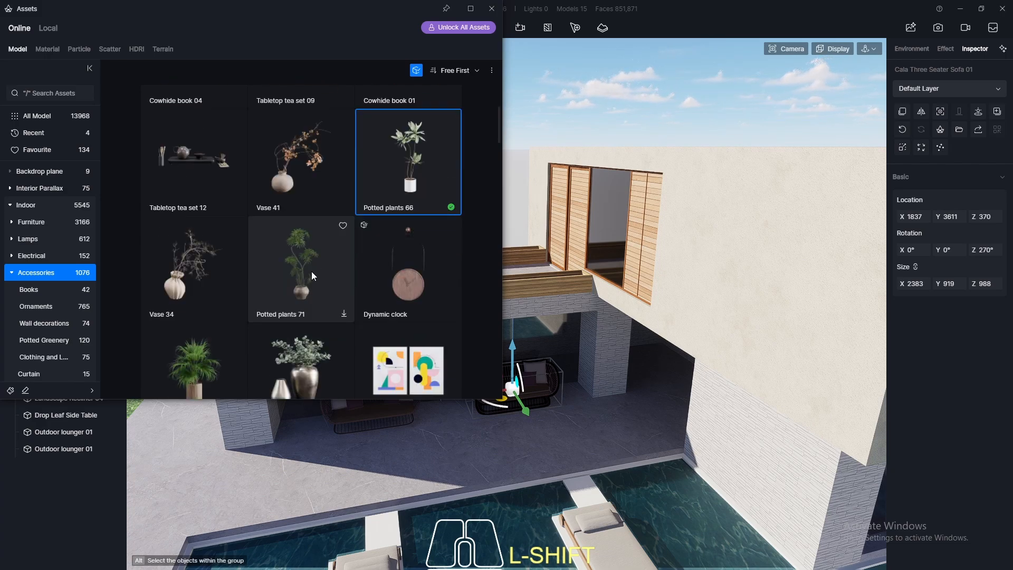
{"action": "left_click", "coordinate": [324, 262]}
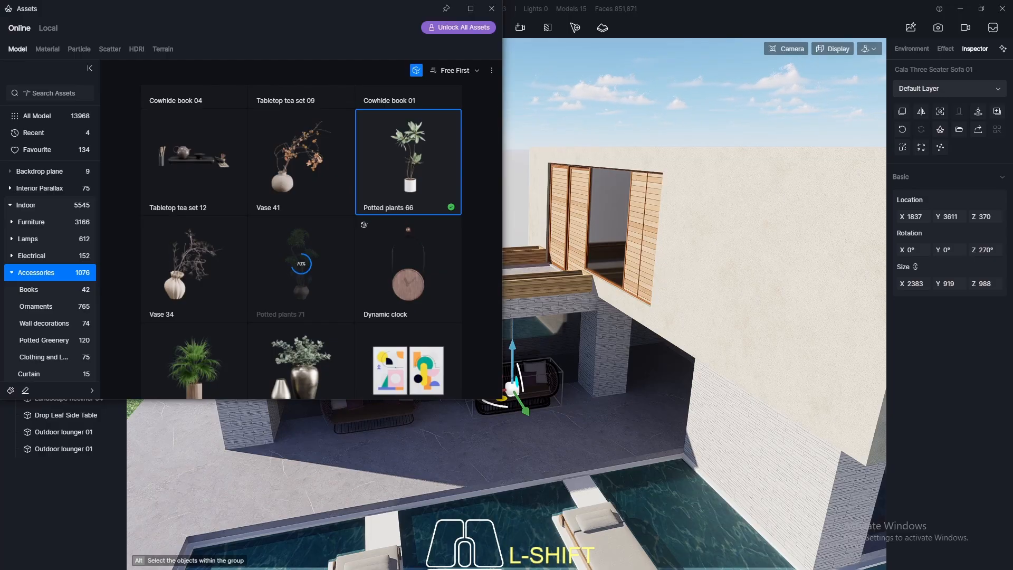
{"action": "left_click", "coordinate": [284, 283]}
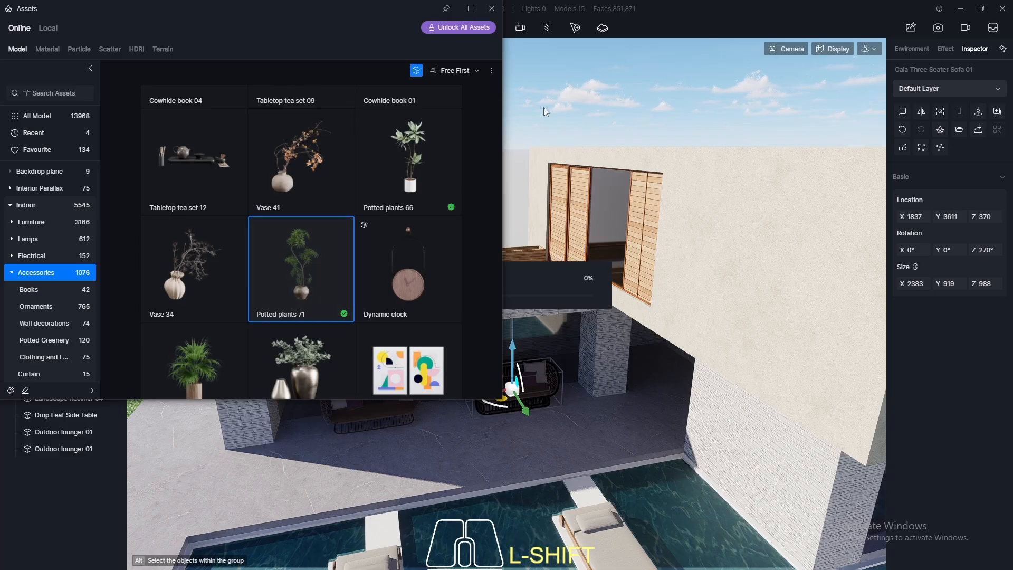
{"action": "left_click", "coordinate": [492, 9]}
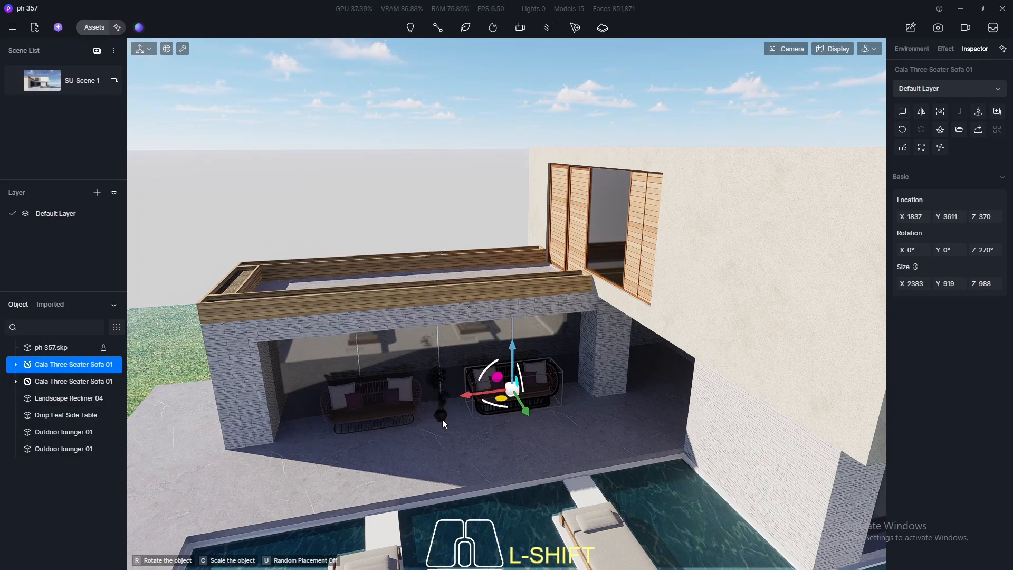
{"action": "left_click", "coordinate": [443, 420]}
- Shift the potted plant along X to about -53 to center it between the sofas
{"action": "scroll", "coordinate": [444, 421], "scroll_direction": "up", "scroll_amount": 8}
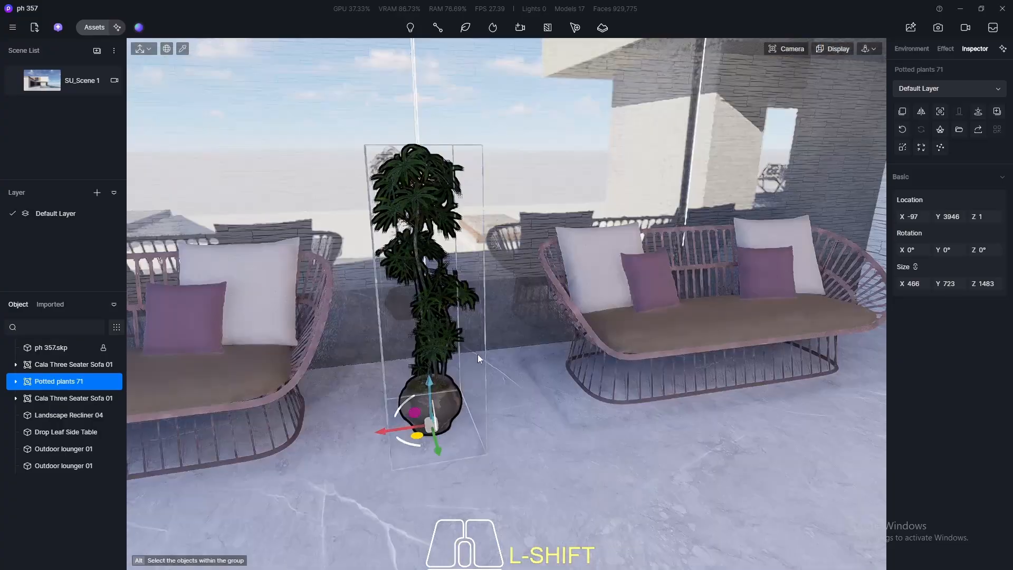
{"action": "middle_click_drag", "start_coordinate": [478, 355], "coordinate": [388, 420]}
{"action": "left_click_drag", "start_coordinate": [385, 399], "coordinate": [712, 345], "text": "shift"}
{"action": "scroll", "coordinate": [712, 341], "scroll_direction": "down", "scroll_amount": 10}
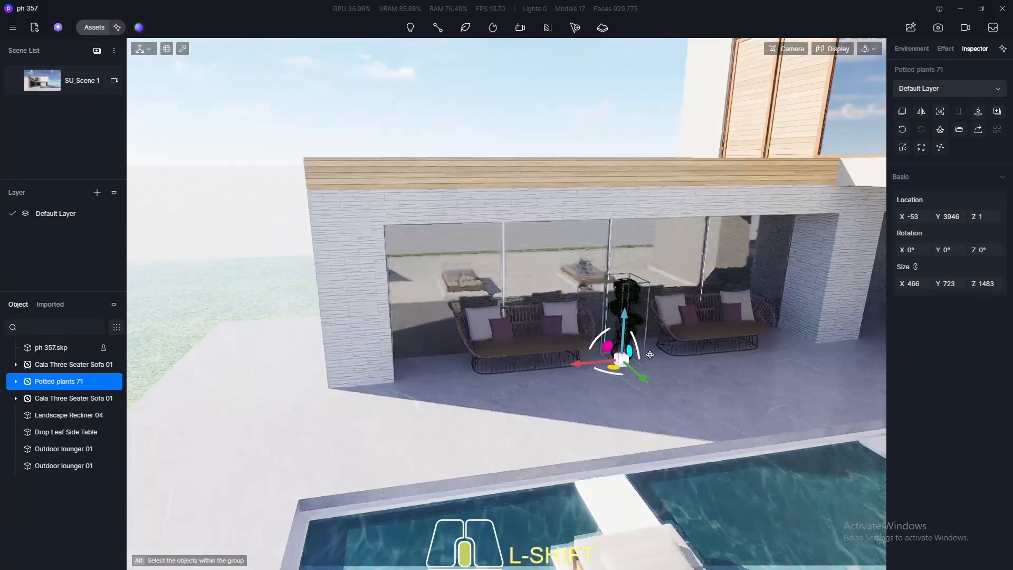
- Try a copy of the potted plant near the outer wall at about X -3400, and delete that copy
{"action": "left_click_drag", "start_coordinate": [600, 365], "coordinate": [397, 408], "text": "shift"}
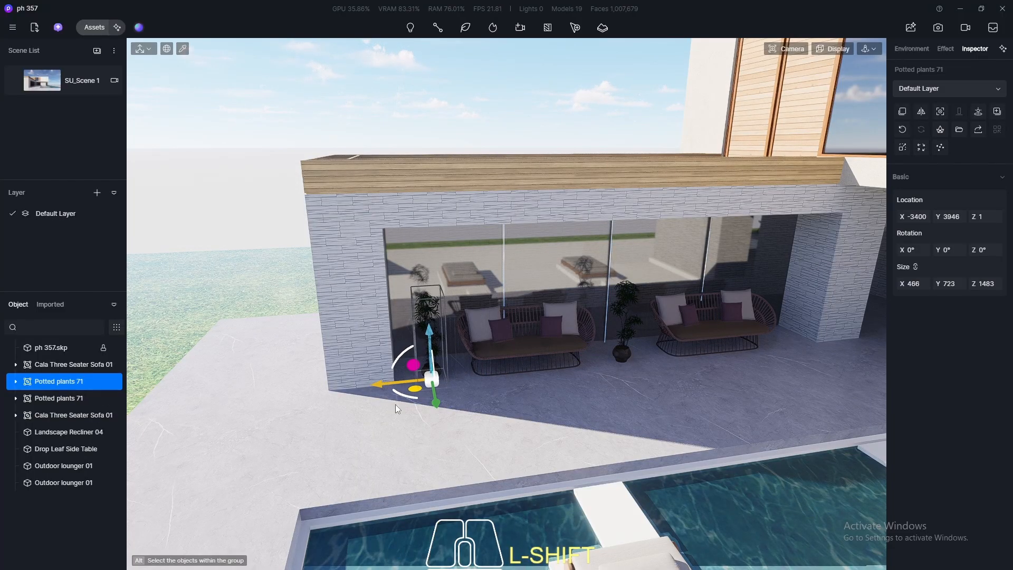
{"action": "key", "text": "Delete"}
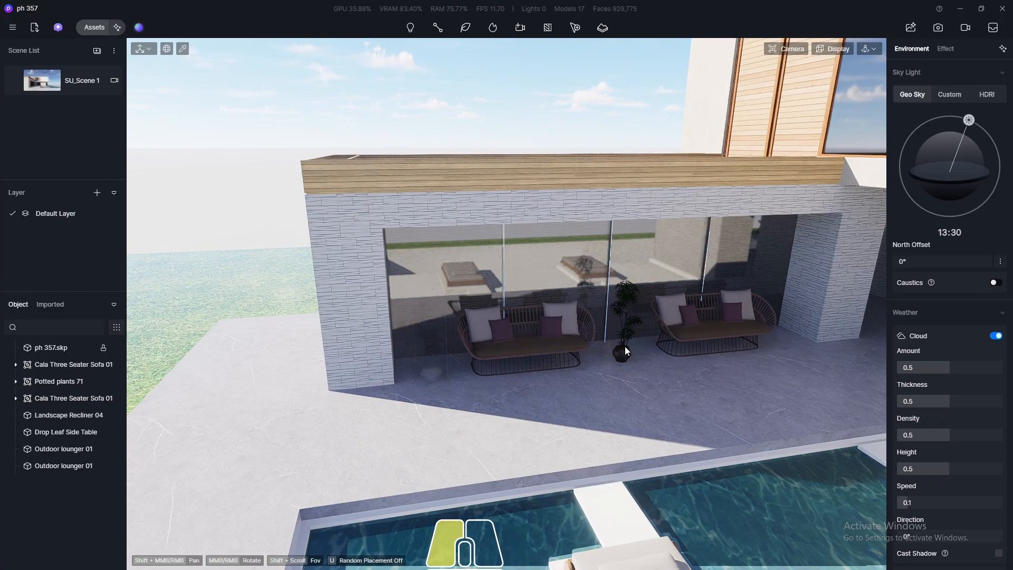
- Scale the middle potted plant proportionally to about 679 × 1053 × 2162 and copy it along X to about -3392
{"action": "left_click", "coordinate": [627, 355]}
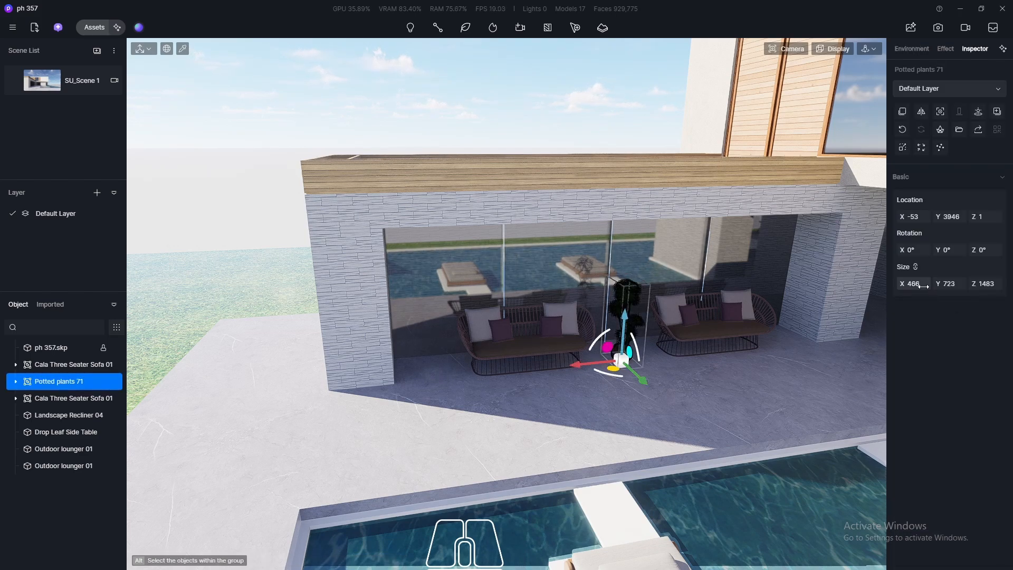
{"action": "left_click_drag", "start_coordinate": [924, 285], "coordinate": [949, 286]}
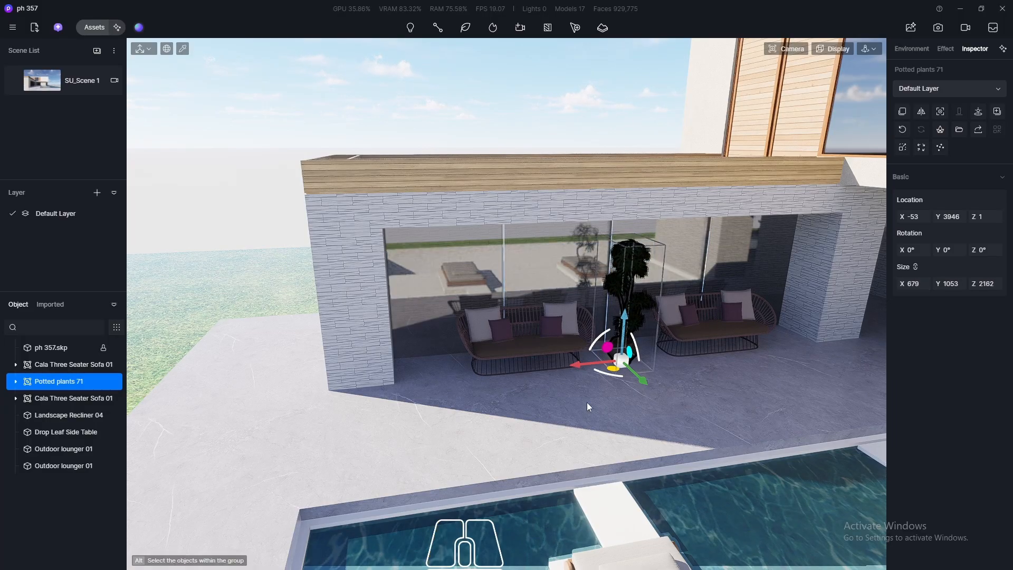
{"action": "middle_click_drag", "start_coordinate": [586, 403], "coordinate": [598, 405]}
{"action": "left_click_drag", "start_coordinate": [600, 369], "coordinate": [412, 379], "text": "shift"}
{"action": "scroll", "coordinate": [227, 333], "scroll_direction": "down", "scroll_amount": 3}
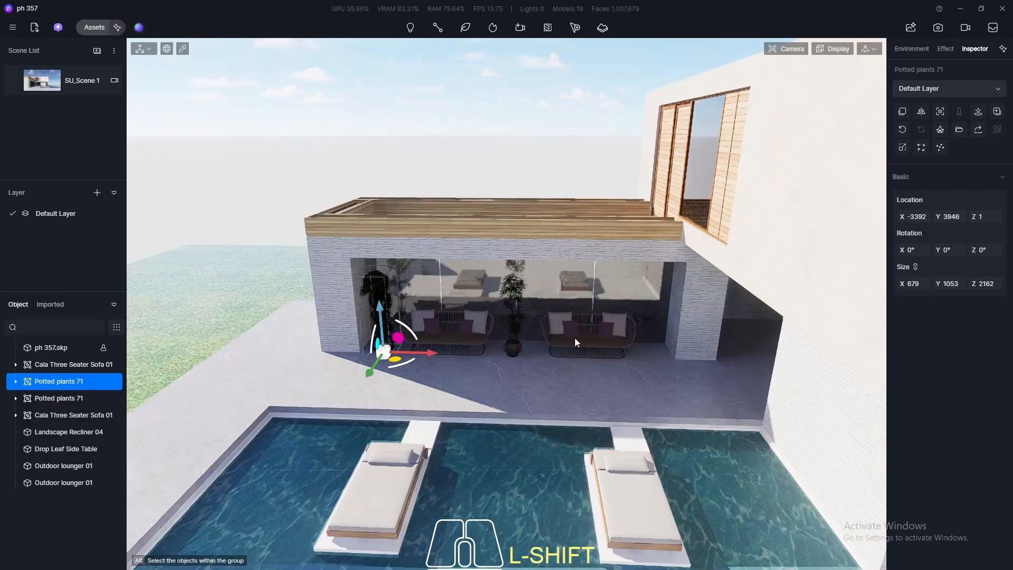
- Copy the middle potted plant along X to about 3437, beyond the second sofa, and check it from SU_Scene 1
{"action": "left_click", "coordinate": [526, 359]}
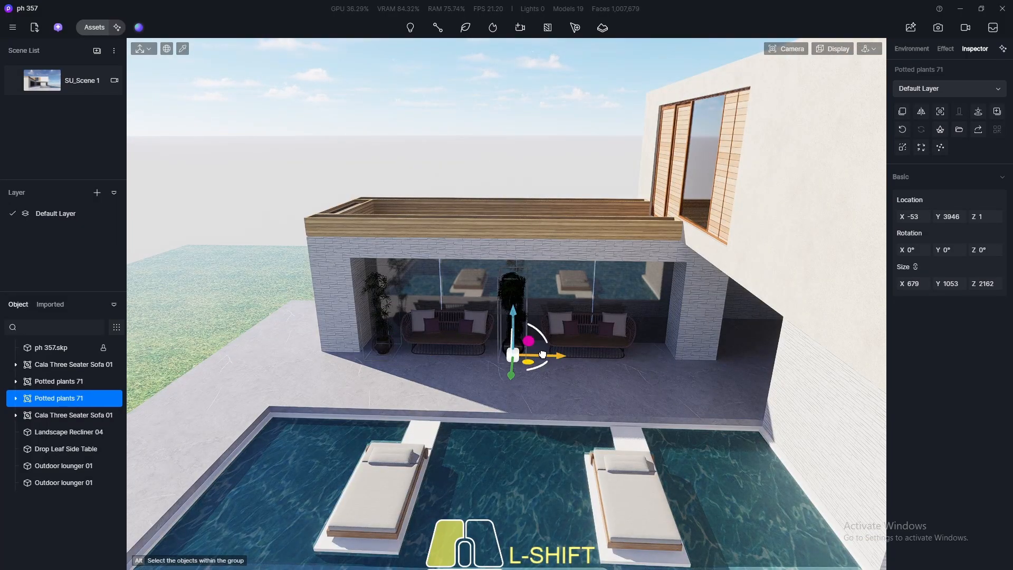
{"action": "left_click_drag", "start_coordinate": [543, 357], "coordinate": [690, 386], "text": "shift"}
{"action": "left_click", "coordinate": [42, 80]}
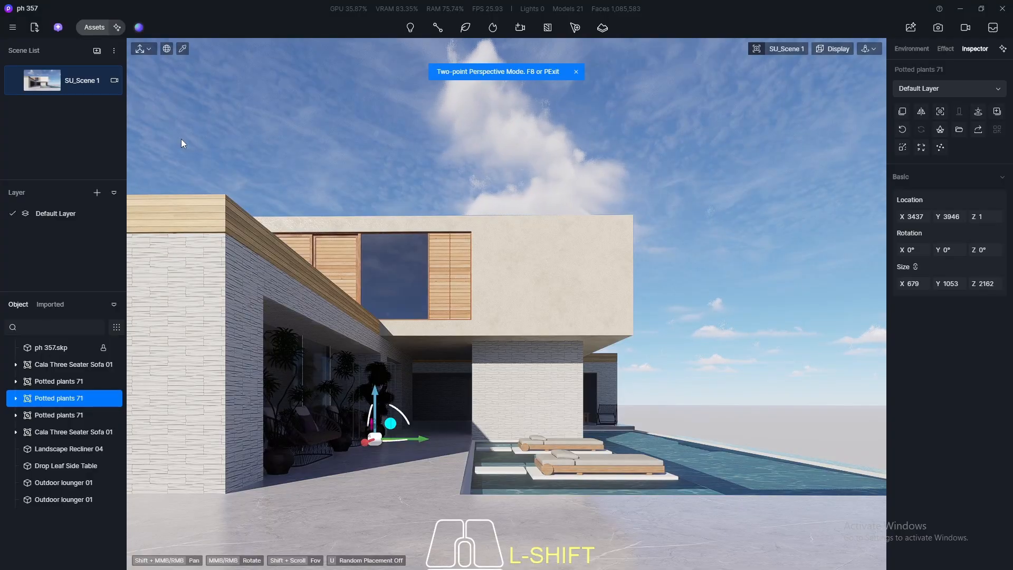
{"action": "left_click", "coordinate": [455, 488]}
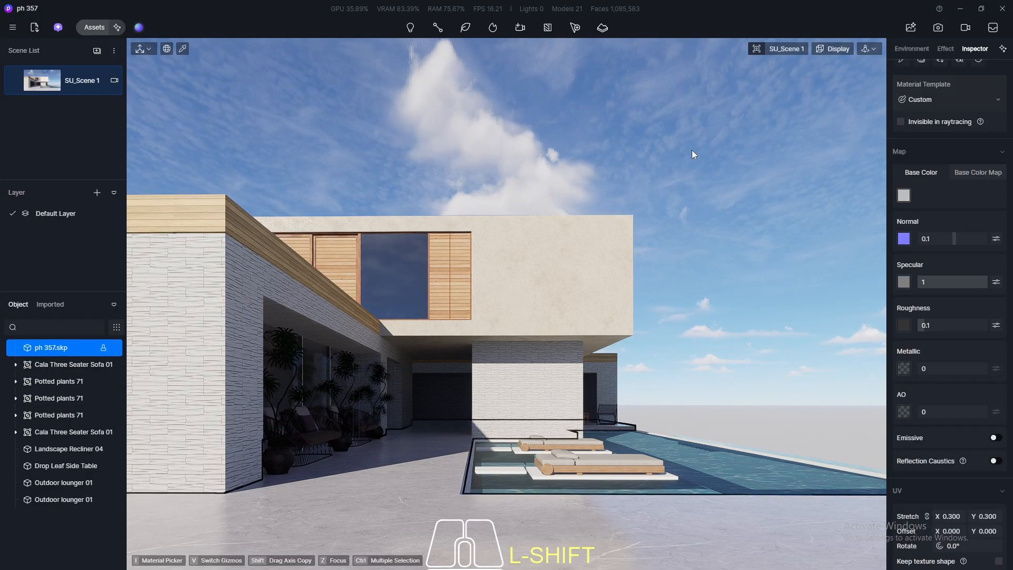
- Try rotating the middle potted plant about its X and Y axes in perspective view, and undo the rotations
{"action": "middle_click_drag", "start_coordinate": [438, 395], "coordinate": [248, 497]}
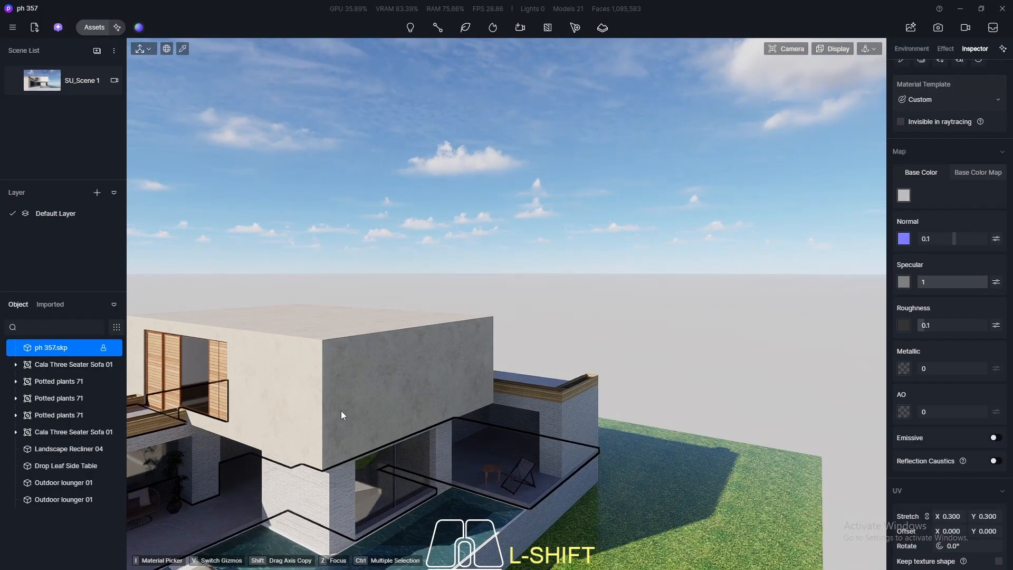
{"action": "key", "text": "F8"}
{"action": "scroll", "coordinate": [523, 294], "scroll_direction": "down", "scroll_amount": 4}
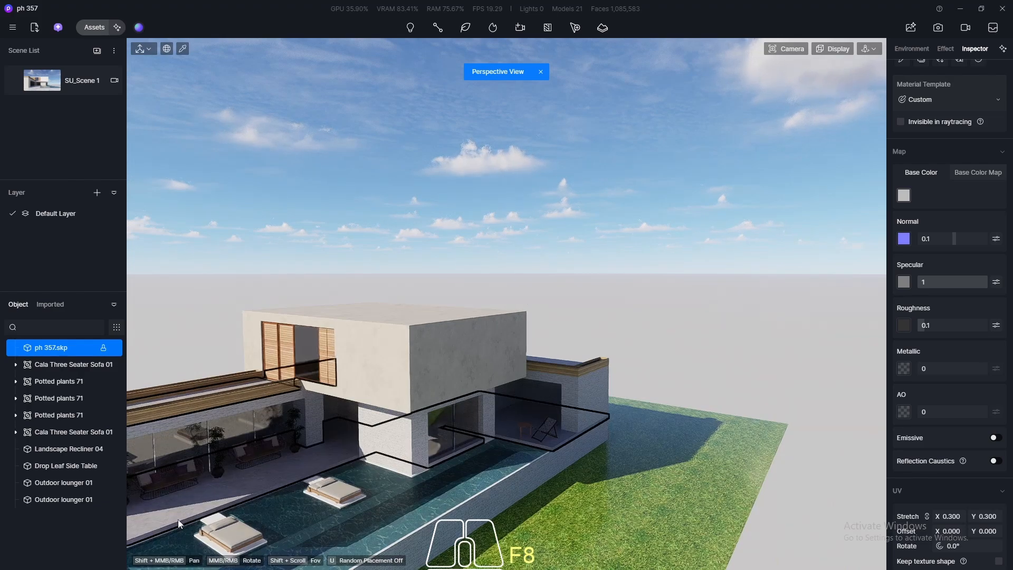
{"action": "scroll", "coordinate": [236, 441], "scroll_direction": "up", "scroll_amount": 5}
{"action": "scroll", "coordinate": [237, 440], "scroll_direction": "up", "scroll_amount": 3}
{"action": "left_click", "coordinate": [262, 433]}
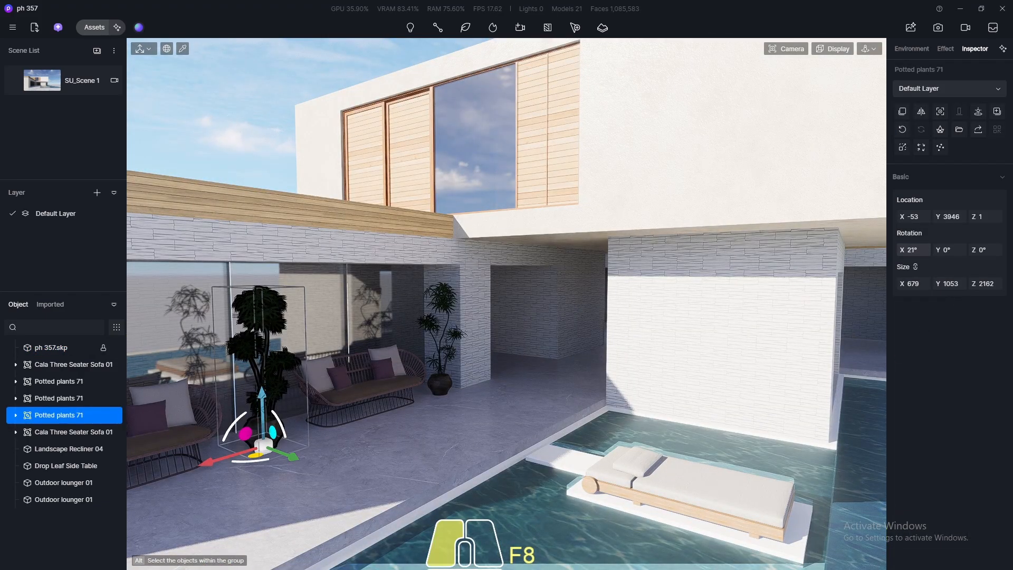
{"action": "left_click_drag", "start_coordinate": [920, 250], "coordinate": [966, 250]}
{"action": "key", "text": "ctrl+z"}
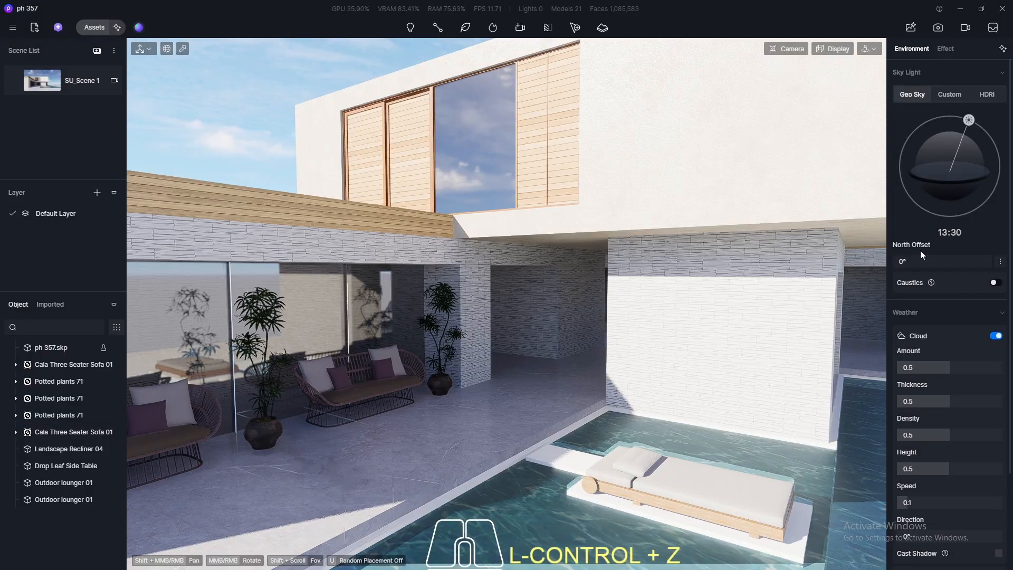
{"action": "key", "text": "ctrl+z"}
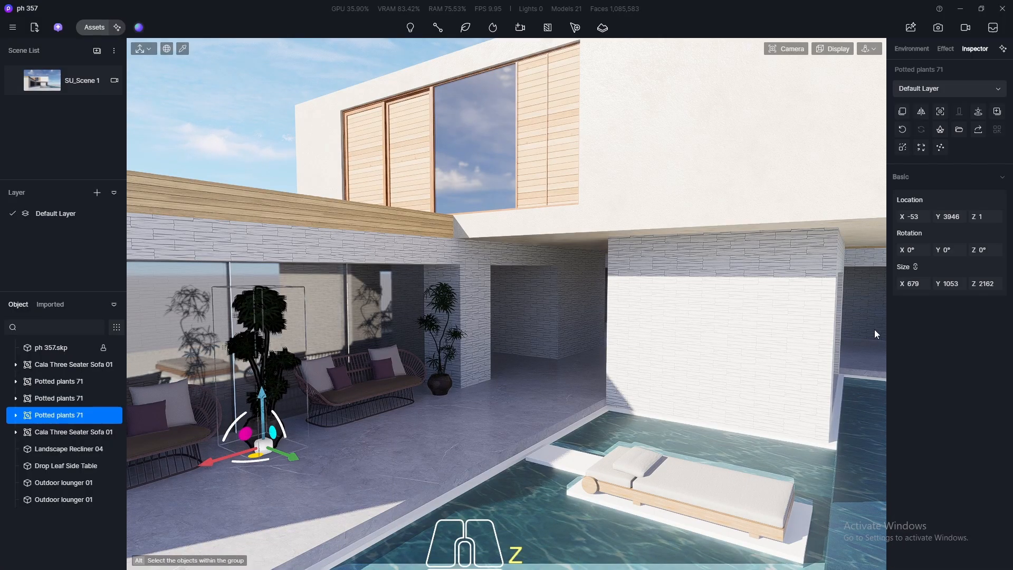
{"action": "left_click_drag", "start_coordinate": [955, 248], "coordinate": [987, 248]}
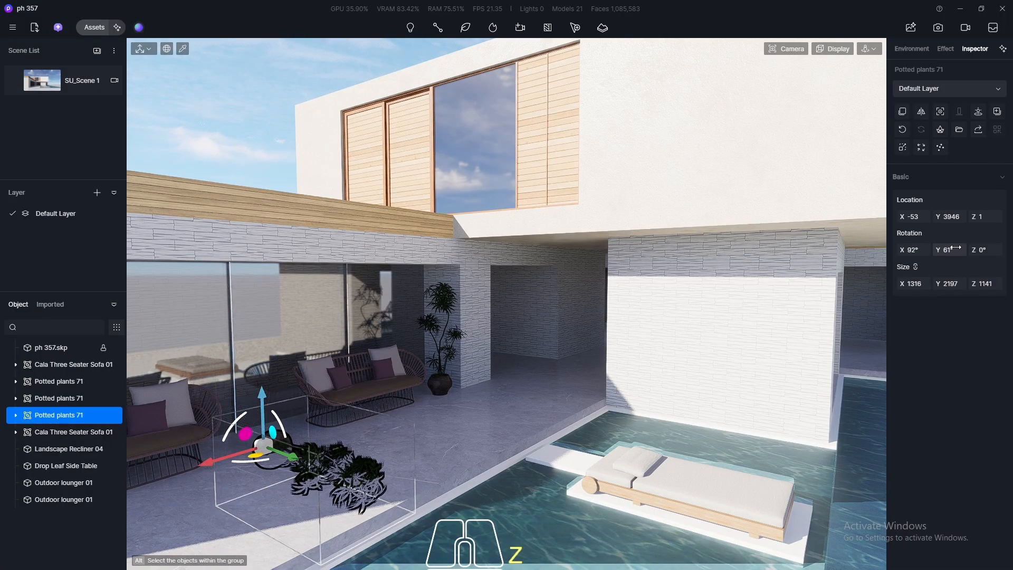
{"action": "key", "text": "ctrl+z"}
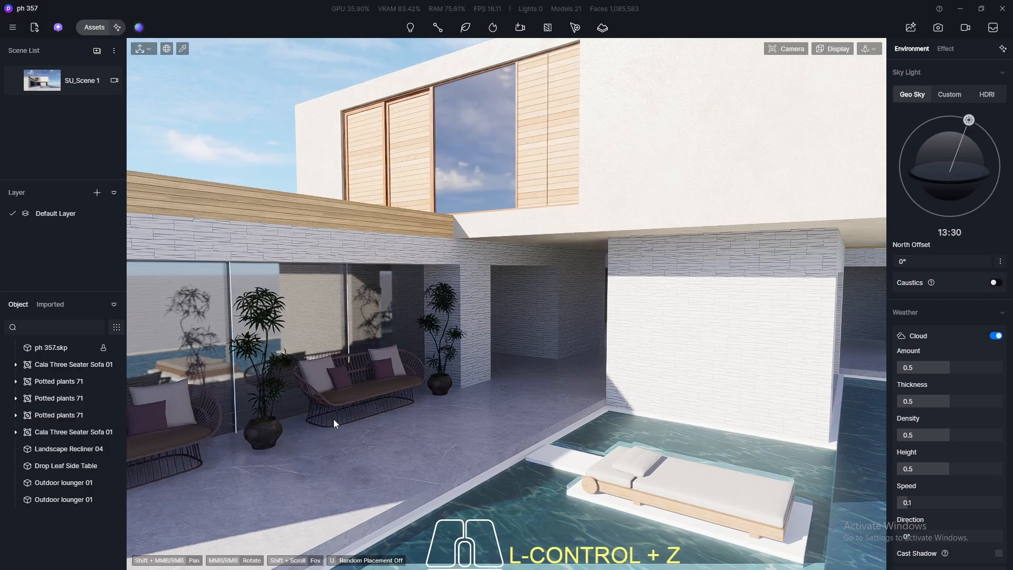
{"action": "left_click", "coordinate": [258, 438]}
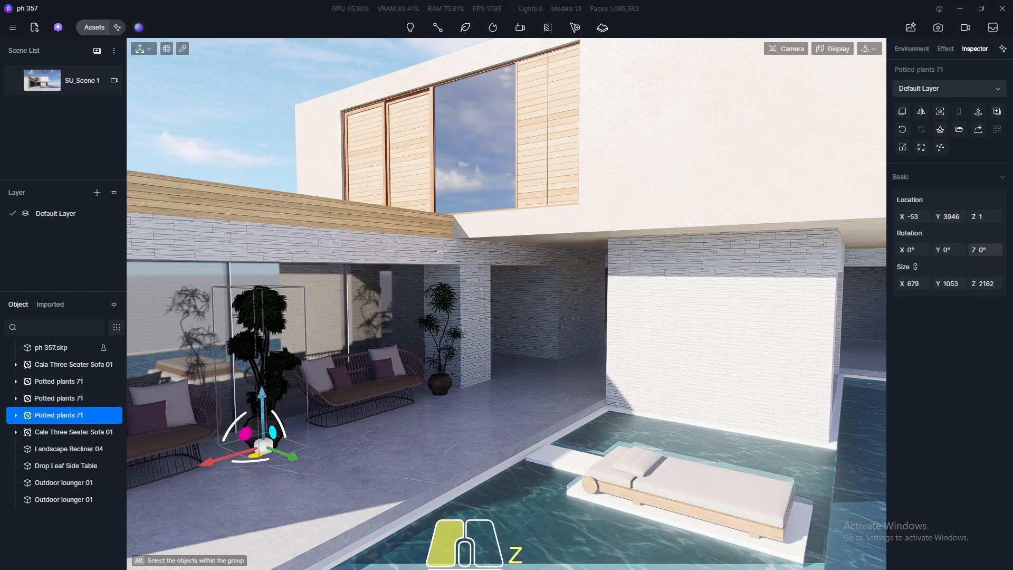
{"action": "key", "text": "ctrl+y"}
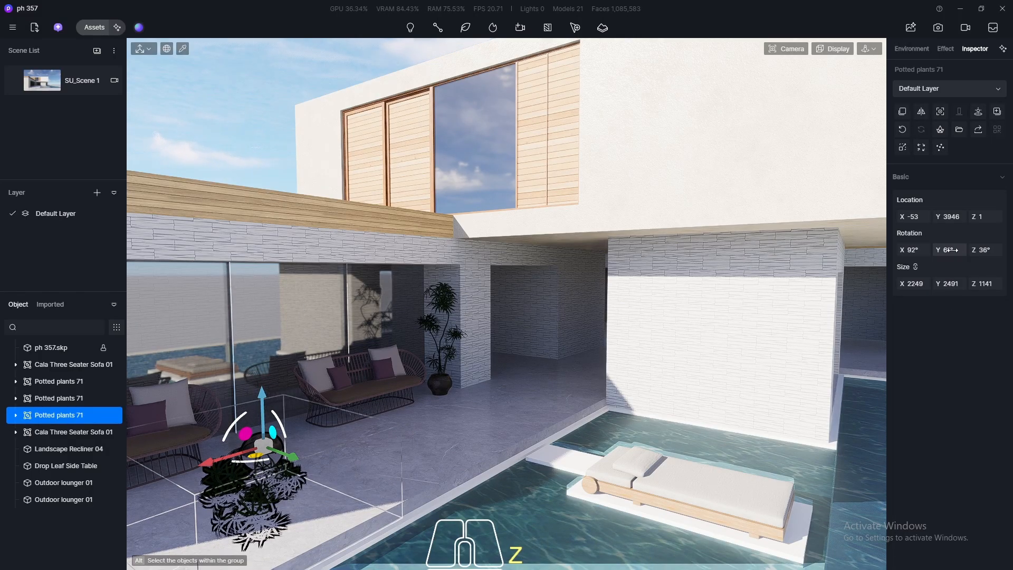
{"action": "key", "text": "ctrl+z"}
- Rotate the potted plant at X 3437 about Z to about 78° and return to the SU_Scene 1 view
{"action": "left_click", "coordinate": [265, 431]}
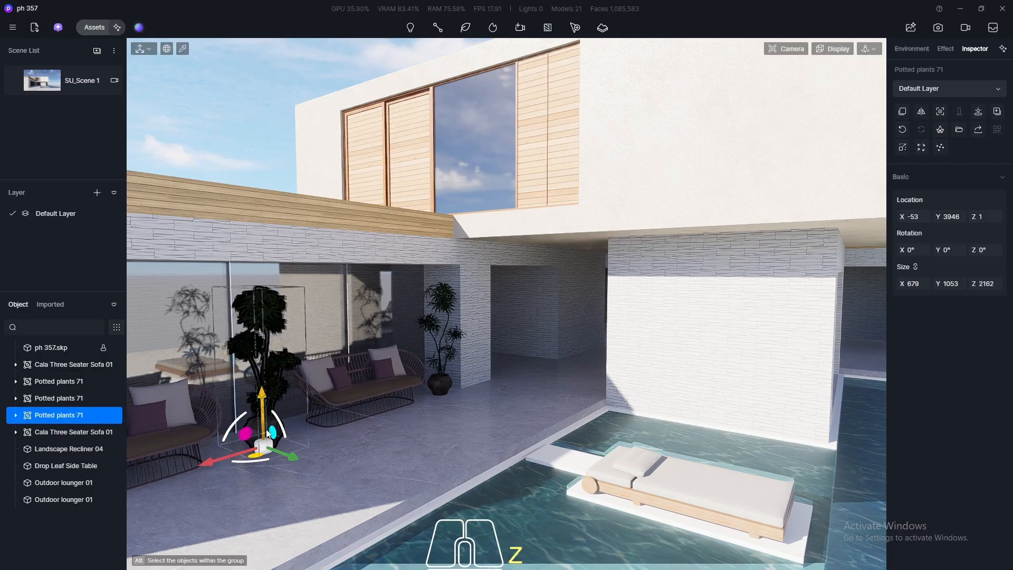
{"action": "mouse_move", "coordinate": [251, 461]}
{"action": "left_mouse_down"}
{"action": "mouse_move", "coordinate": [268, 455]}
{"action": "mouse_move", "coordinate": [238, 458]}
{"action": "mouse_move", "coordinate": [275, 458]}
{"action": "mouse_move", "coordinate": [249, 463]}
{"action": "left_mouse_up"}
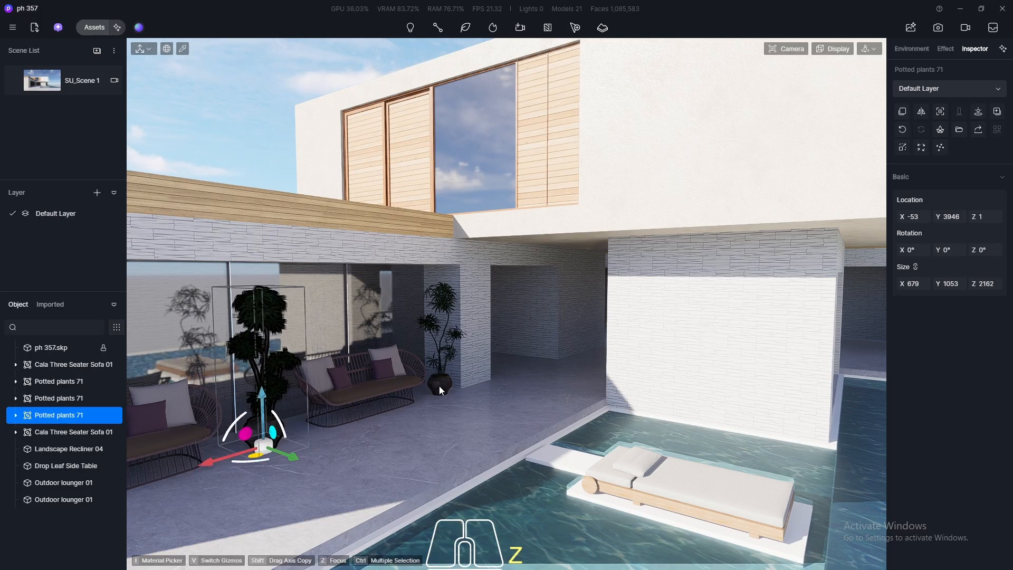
{"action": "left_click", "coordinate": [439, 385]}
{"action": "left_click_drag", "start_coordinate": [440, 405], "coordinate": [380, 395]}
{"action": "left_click", "coordinate": [64, 81]}
{"action": "left_click", "coordinate": [82, 80]}
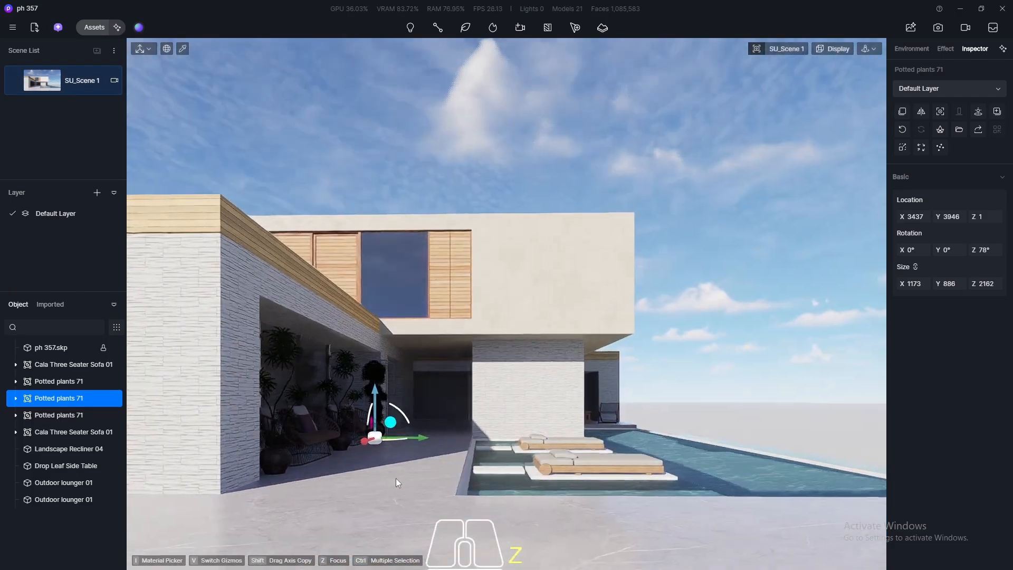
{"action": "left_click", "coordinate": [395, 478]}
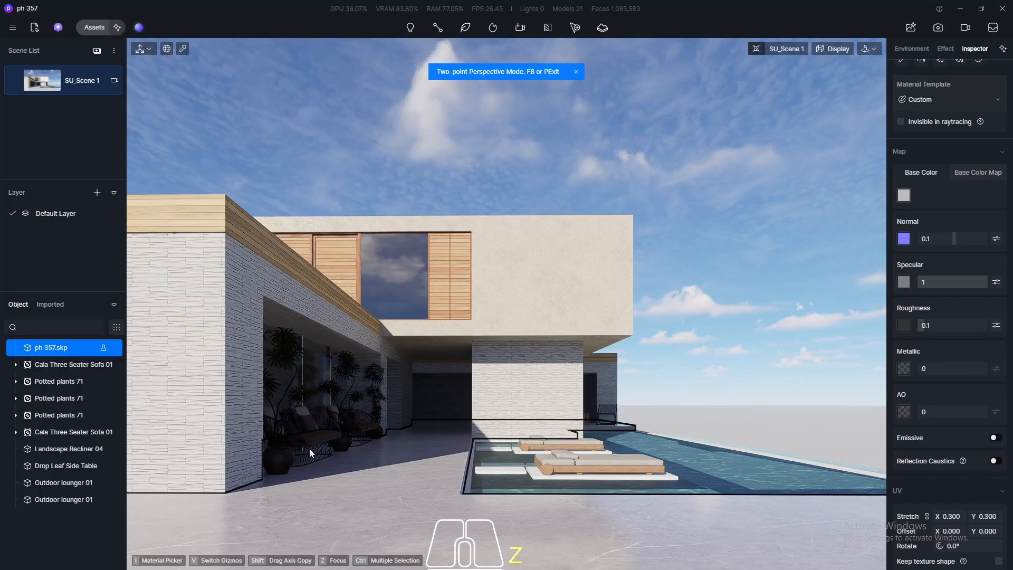
- Rotate the potted plant nearest the outer wall, at X -3392, about Z to about 69°
{"action": "left_click", "coordinate": [287, 467]}
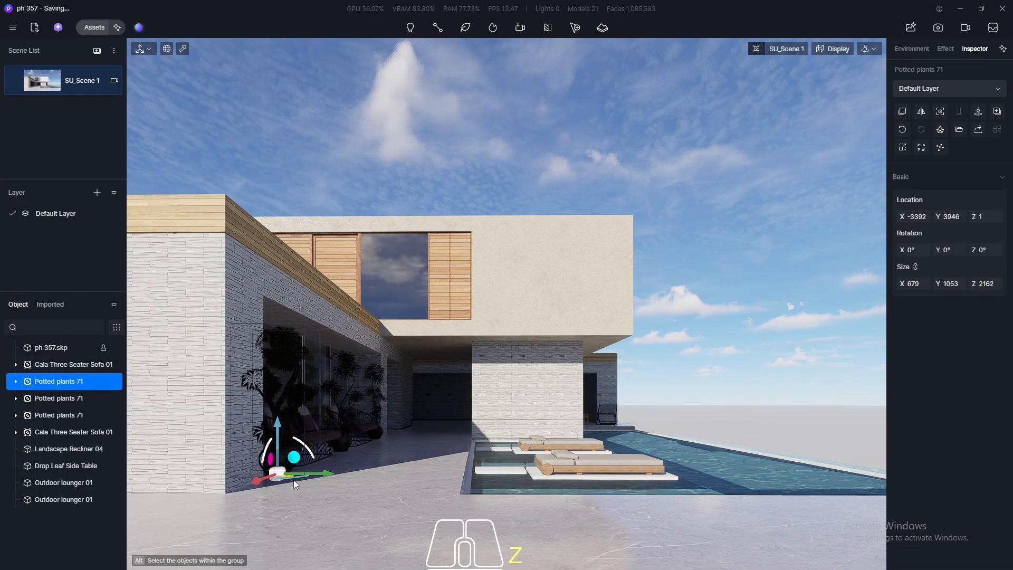
{"action": "left_click_drag", "start_coordinate": [294, 478], "coordinate": [187, 486]}
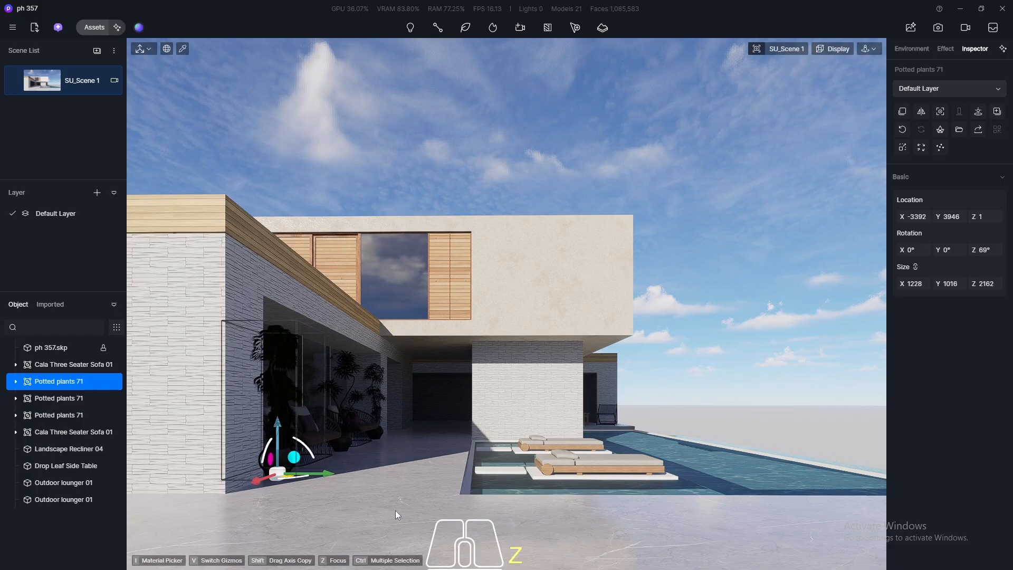
{"action": "left_click", "coordinate": [394, 510]}
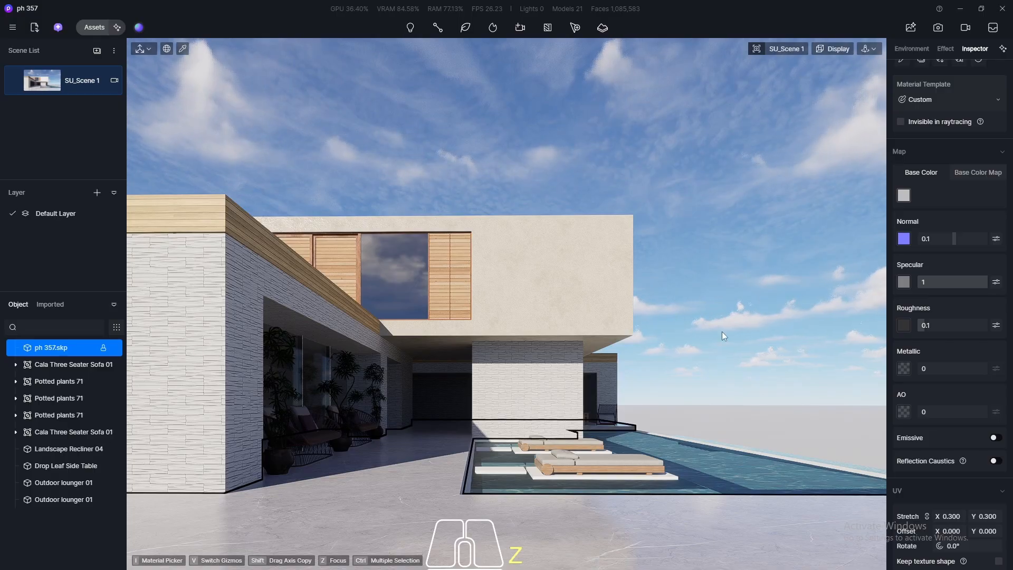
- Try shifting the potted plant at X -3392 along Y to about 3622, and undo the move
{"action": "middle_click_drag", "start_coordinate": [299, 428], "coordinate": [232, 491]}
{"action": "scroll", "coordinate": [406, 347], "scroll_direction": "up", "scroll_amount": 2}
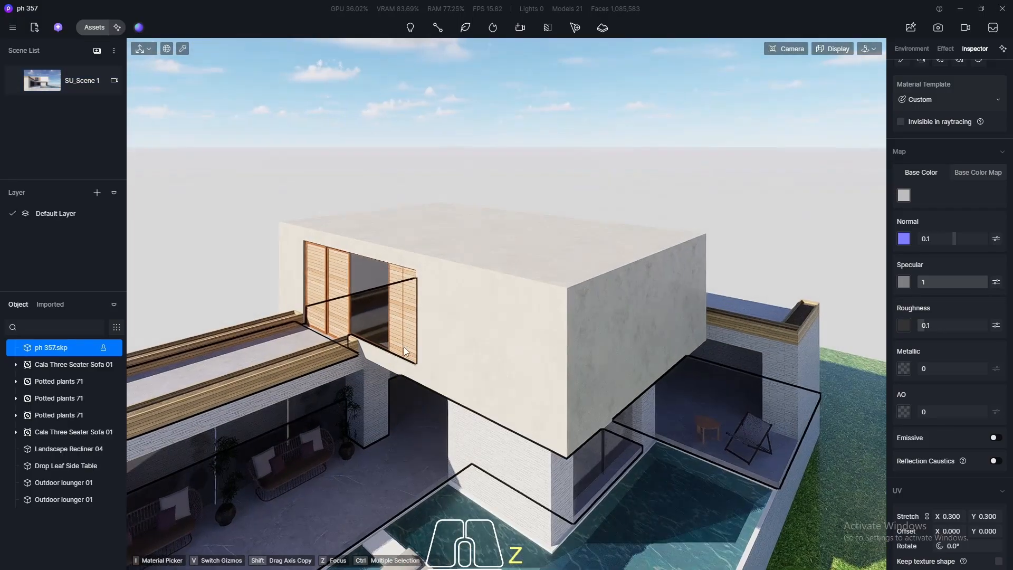
{"action": "key", "text": "F8"}
{"action": "scroll", "coordinate": [425, 311], "scroll_direction": "down", "scroll_amount": 3}
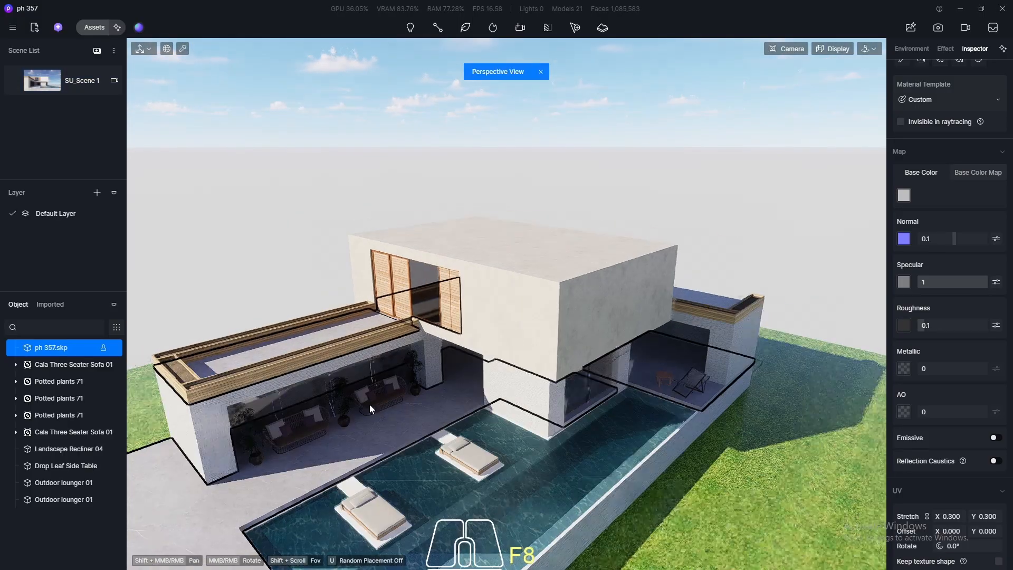
{"action": "scroll", "coordinate": [223, 472], "scroll_direction": "up", "scroll_amount": 5}
{"action": "scroll", "coordinate": [290, 437], "scroll_direction": "up", "scroll_amount": 5}
{"action": "left_click", "coordinate": [369, 498]}
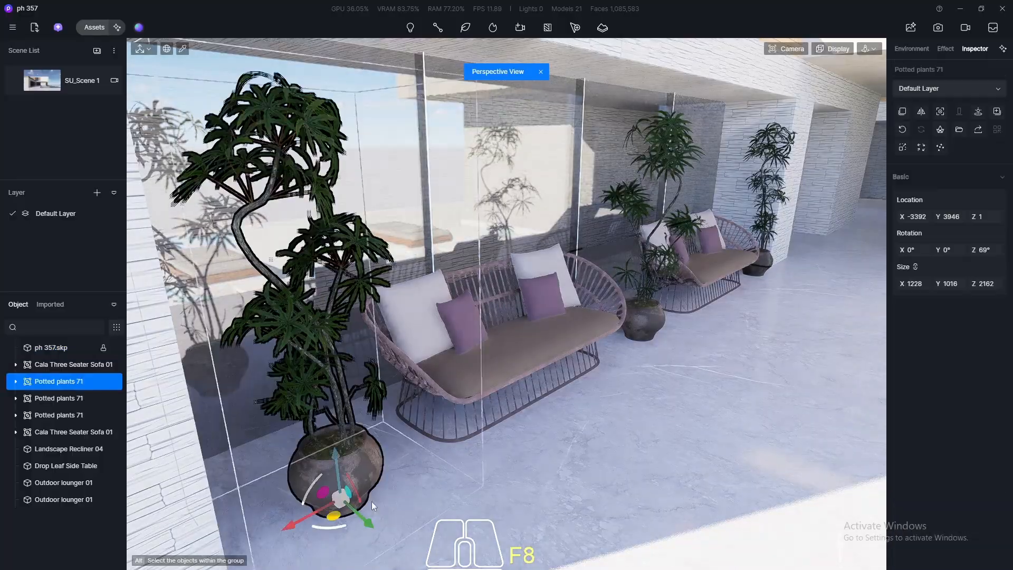
{"action": "left_click_drag", "start_coordinate": [359, 516], "coordinate": [334, 498]}
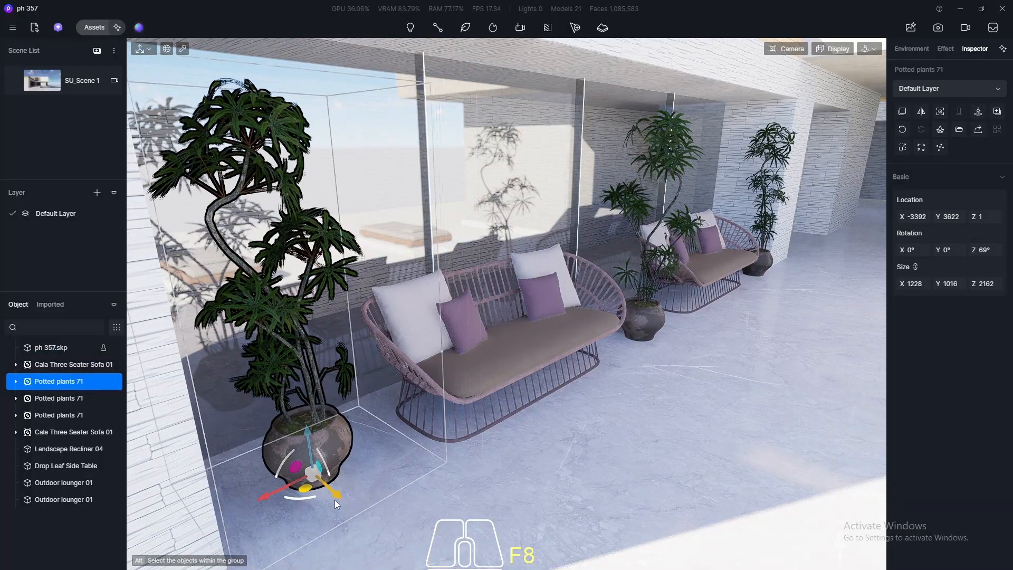
{"action": "key", "text": "ctrl+z"}
- Select all three potted plants and move them together along Y to about 3532, closer to the glass wall
{"action": "left_click", "coordinate": [346, 471]}
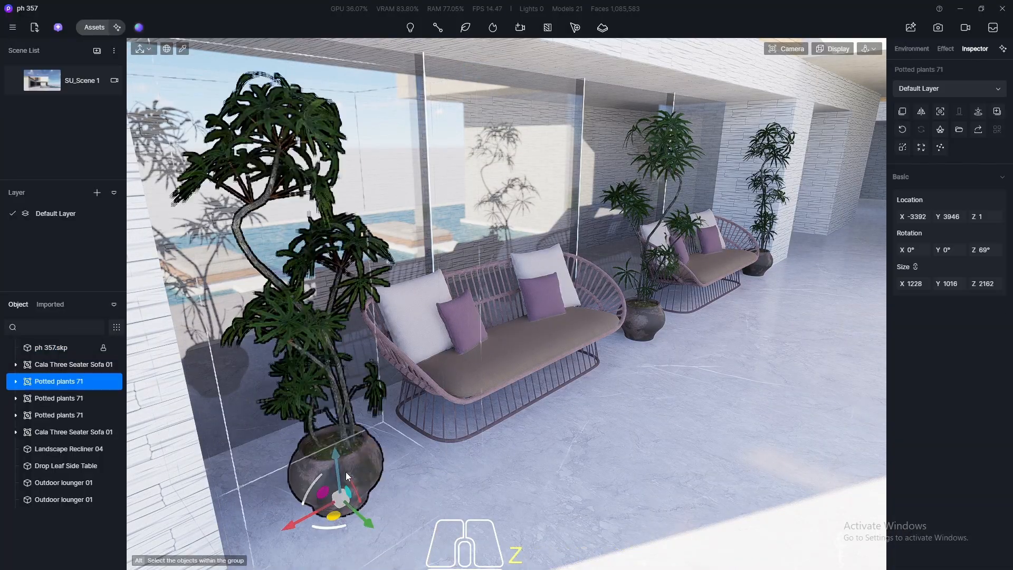
{"action": "left_click", "coordinate": [659, 323], "text": "ctrl"}
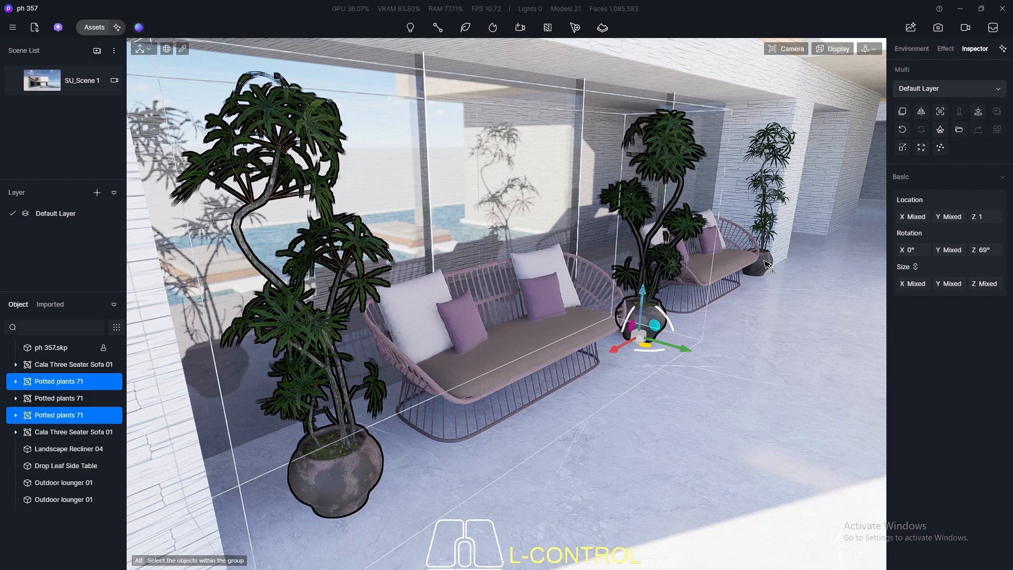
{"action": "left_click", "coordinate": [759, 266], "text": "ctrl"}
{"action": "left_click_drag", "start_coordinate": [809, 286], "coordinate": [770, 299]}
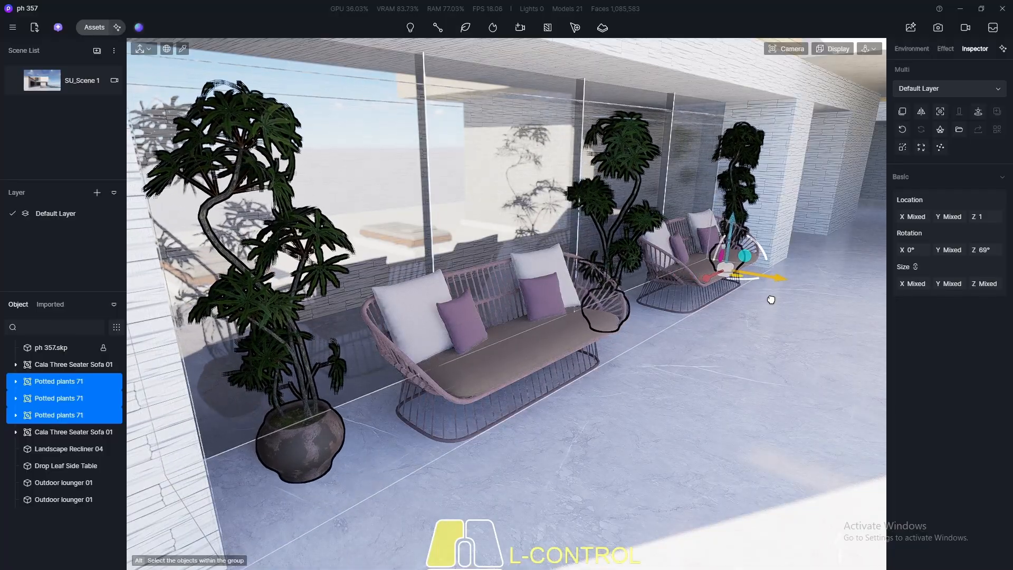
{"action": "left_click", "coordinate": [672, 454]}
- Select both three-seater sofas, move them together slightly along Y toward the glass wall, and check them from SU_Scene 1
{"action": "scroll", "coordinate": [438, 343], "scroll_direction": "up", "scroll_amount": 5}
{"action": "scroll", "coordinate": [386, 342], "scroll_direction": "down", "scroll_amount": 6}
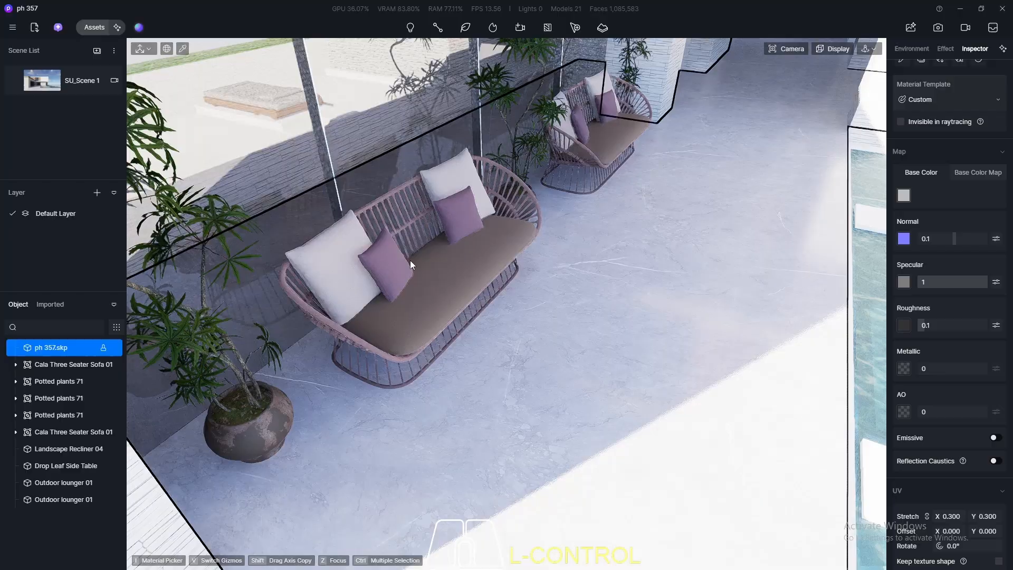
{"action": "left_click", "coordinate": [410, 264]}
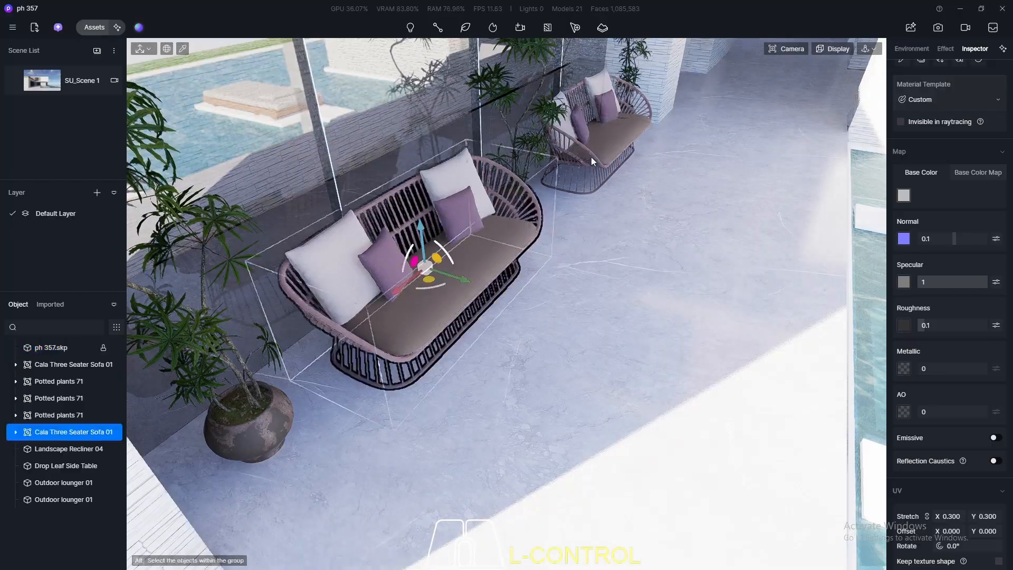
{"action": "left_click", "coordinate": [604, 146], "text": "shift"}
{"action": "left_click", "coordinate": [429, 267], "text": "ctrl"}
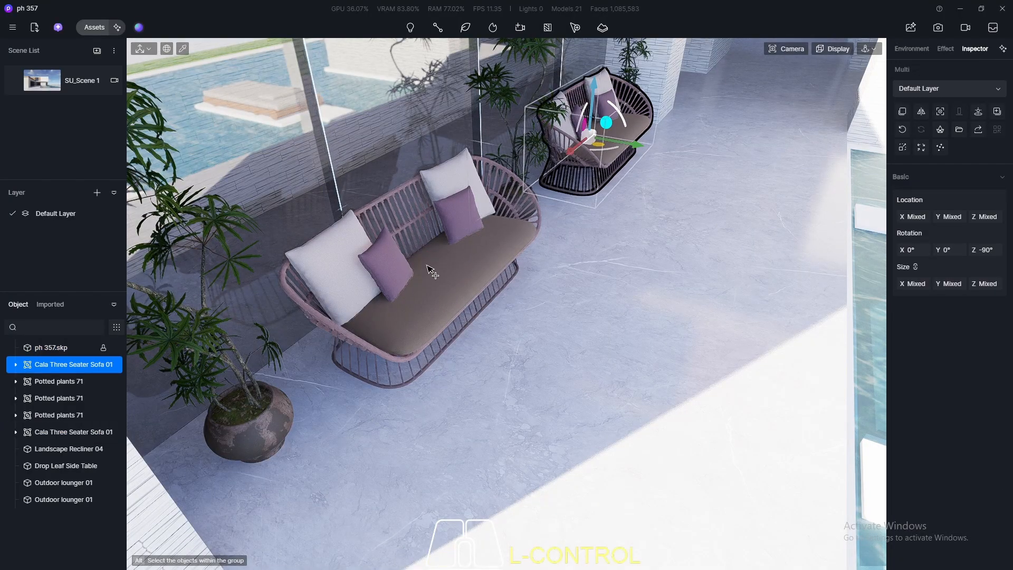
{"action": "mouse_move", "coordinate": [458, 279]}
{"action": "left_mouse_down", "text": "ctrl"}
{"action": "mouse_move", "coordinate": [420, 272]}
{"action": "mouse_move", "coordinate": [459, 284]}
{"action": "left_mouse_up", "text": "ctrl"}
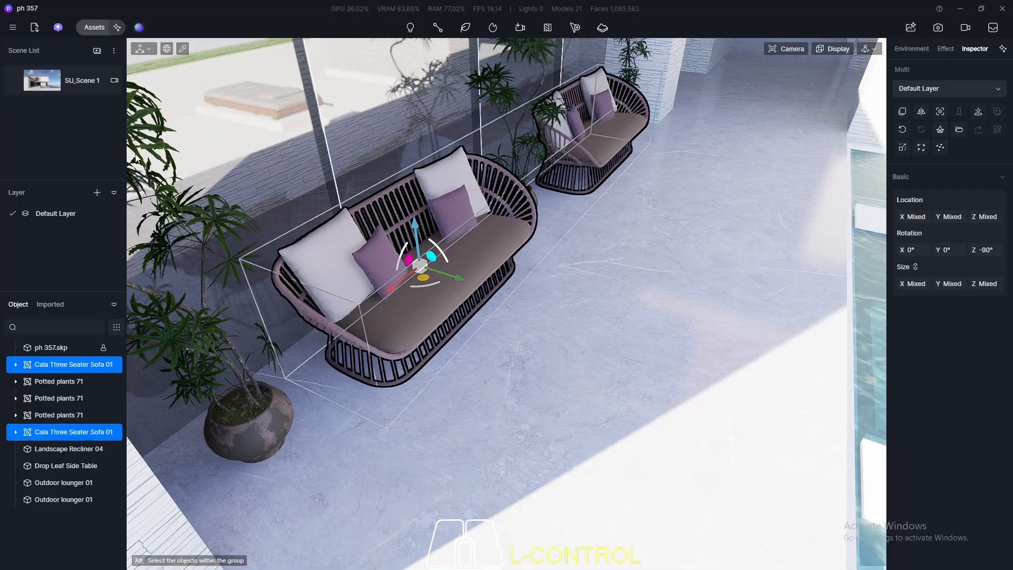
{"action": "left_click", "coordinate": [63, 80]}
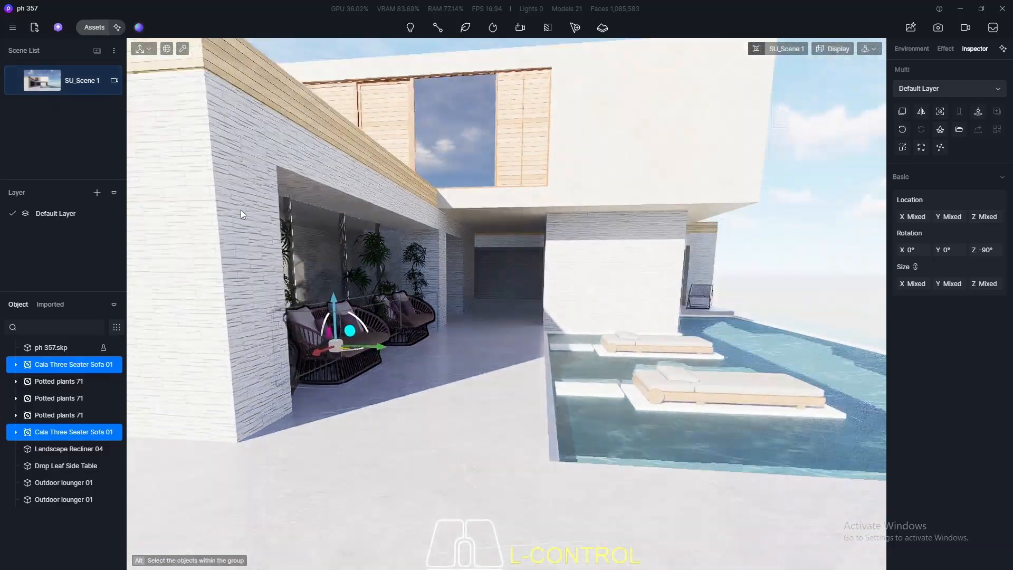
{"action": "left_click", "coordinate": [387, 488]}
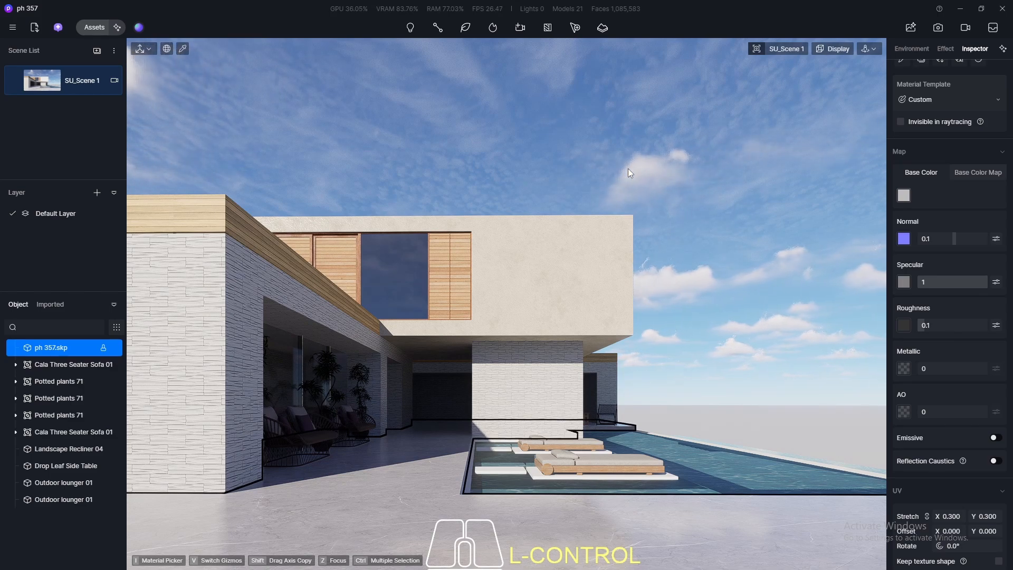
- Remove the middle potted plant between the two sofas
{"action": "left_click", "coordinate": [325, 365]}
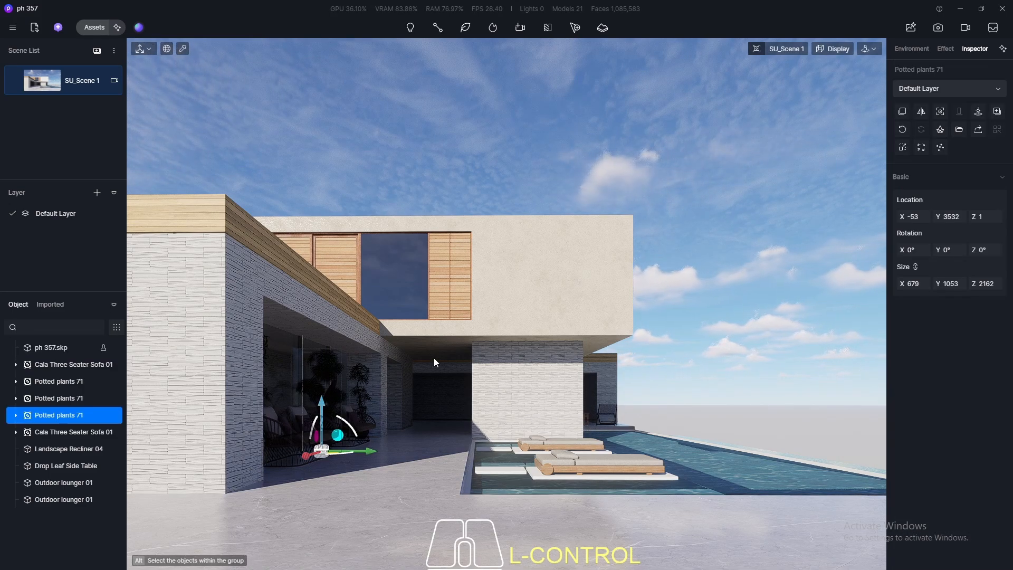
{"action": "key", "text": "ctrl+x"}
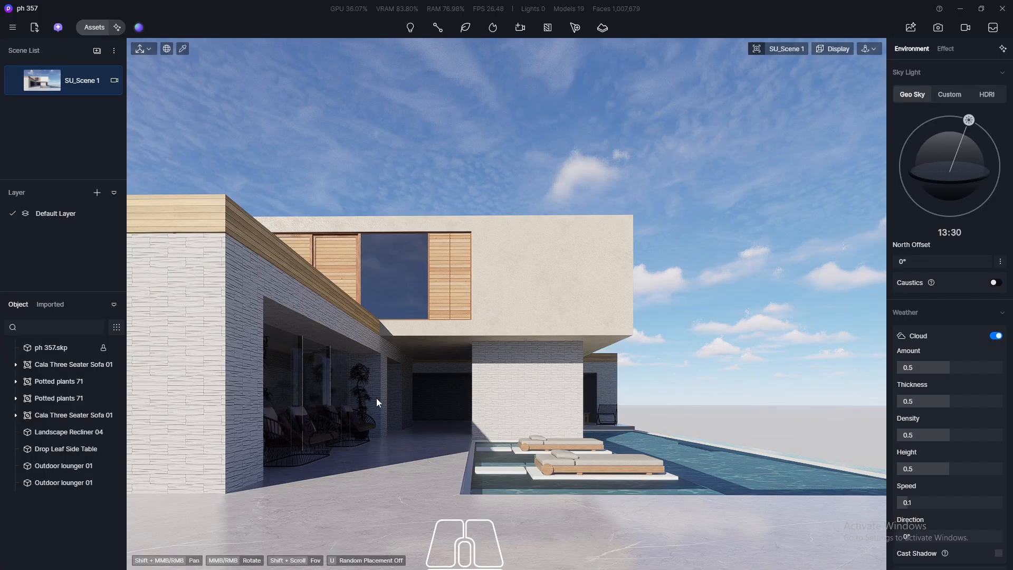
{"action": "scroll", "coordinate": [376, 398], "scroll_direction": "up", "scroll_amount": 4}
{"action": "middle_click_drag", "start_coordinate": [375, 398], "coordinate": [500, 362]}
{"action": "scroll", "coordinate": [335, 376], "scroll_direction": "down", "scroll_amount": 4}
{"action": "scroll", "coordinate": [339, 406], "scroll_direction": "up", "scroll_amount": 5}
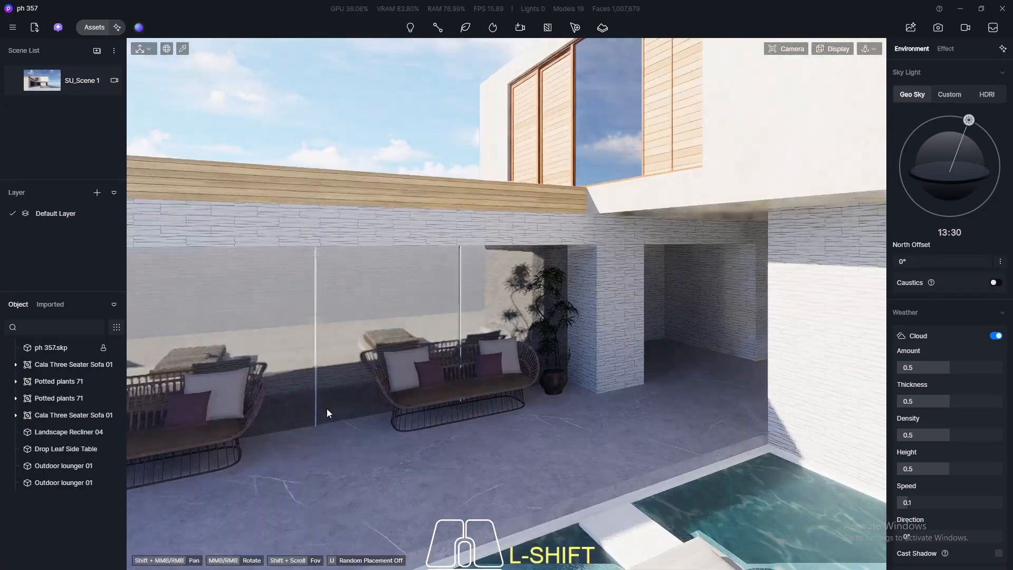
- Browse the indoor furniture models in the asset library and download Il Colonnato Dining Table 01
{"action": "key", "text": "F8"}
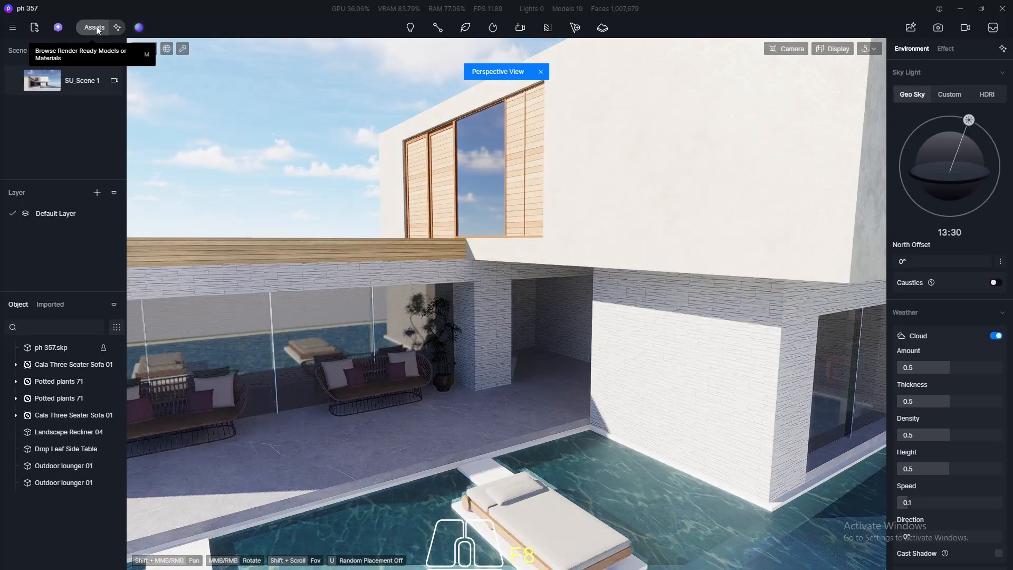
{"action": "left_click", "coordinate": [96, 26]}
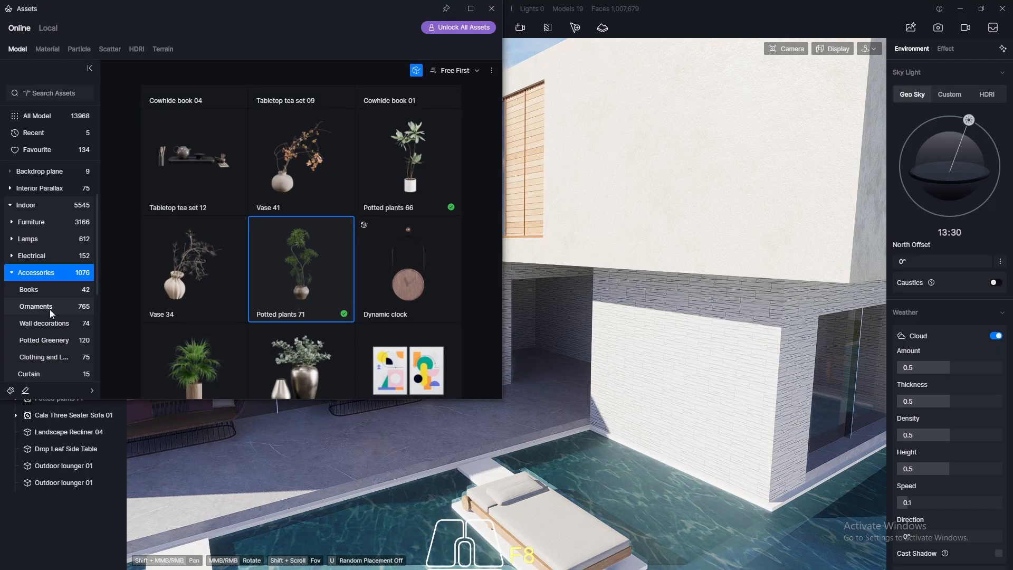
{"action": "left_click", "coordinate": [38, 223]}
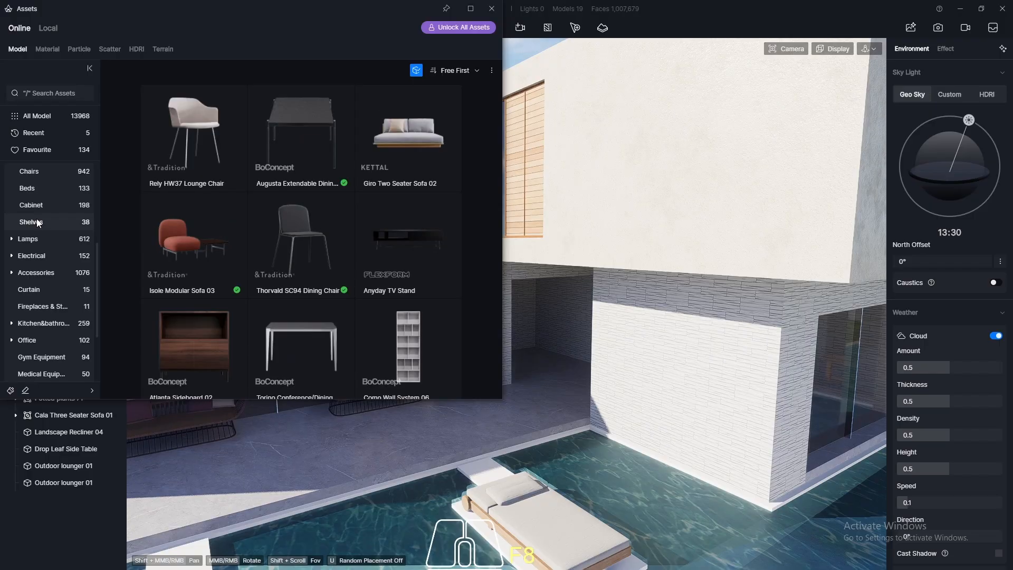
{"action": "scroll", "coordinate": [268, 214], "scroll_direction": "down", "scroll_amount": 3}
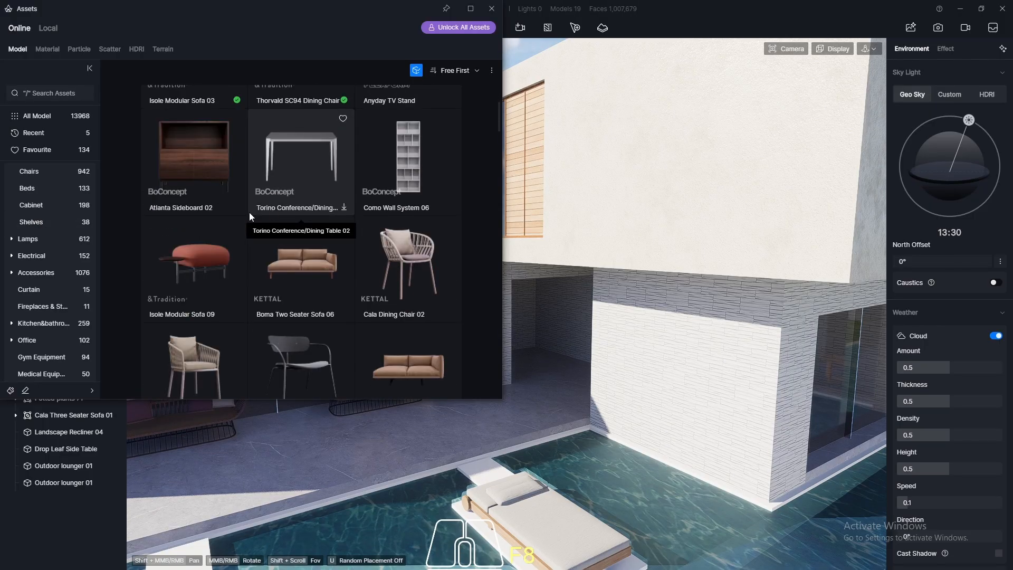
{"action": "scroll", "coordinate": [181, 262], "scroll_direction": "down", "scroll_amount": 10}
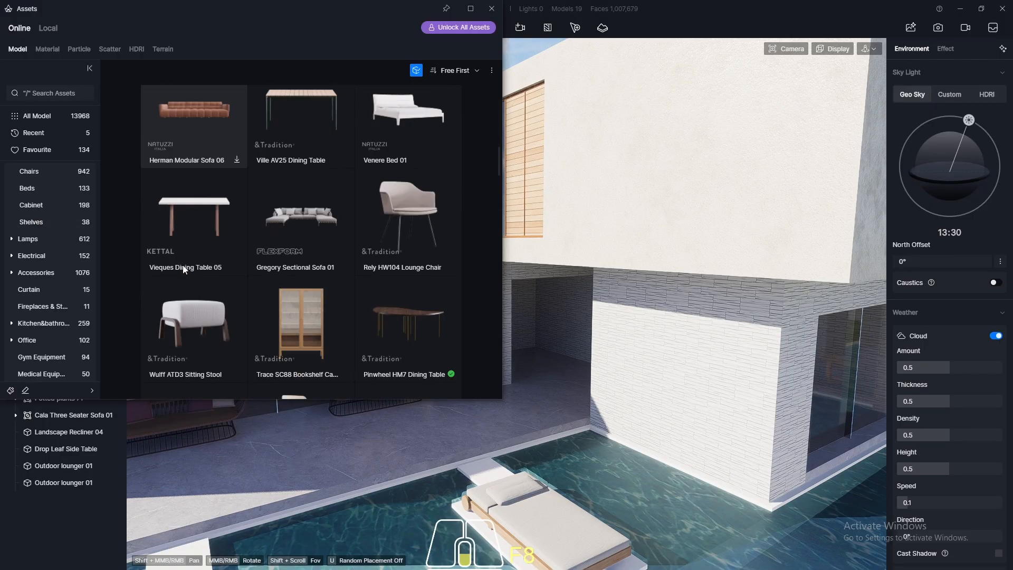
{"action": "scroll", "coordinate": [183, 267], "scroll_direction": "down", "scroll_amount": 3}
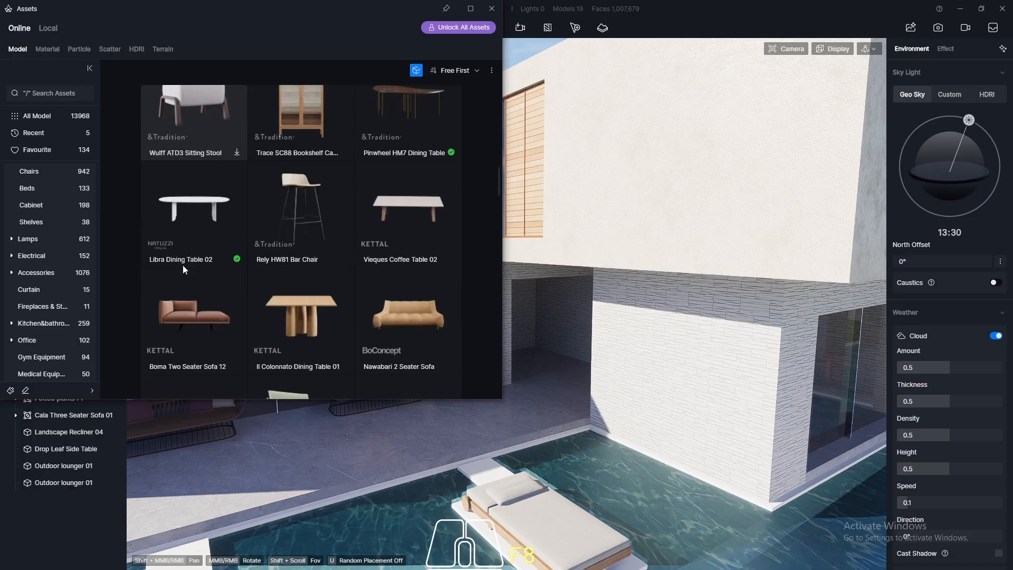
{"action": "scroll", "coordinate": [289, 227], "scroll_direction": "down", "scroll_amount": 3}
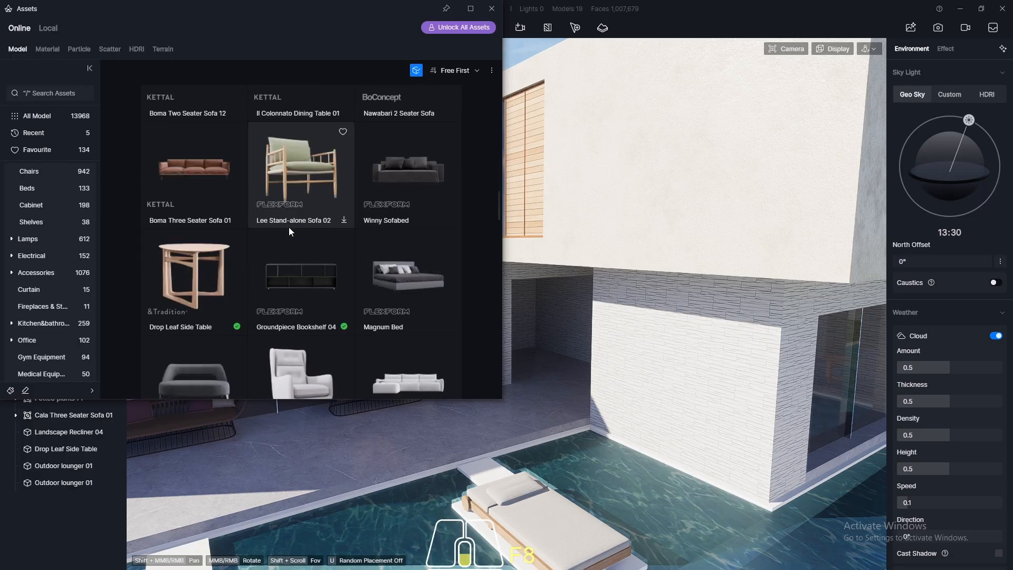
{"action": "scroll", "coordinate": [289, 227], "scroll_direction": "down", "scroll_amount": 2}
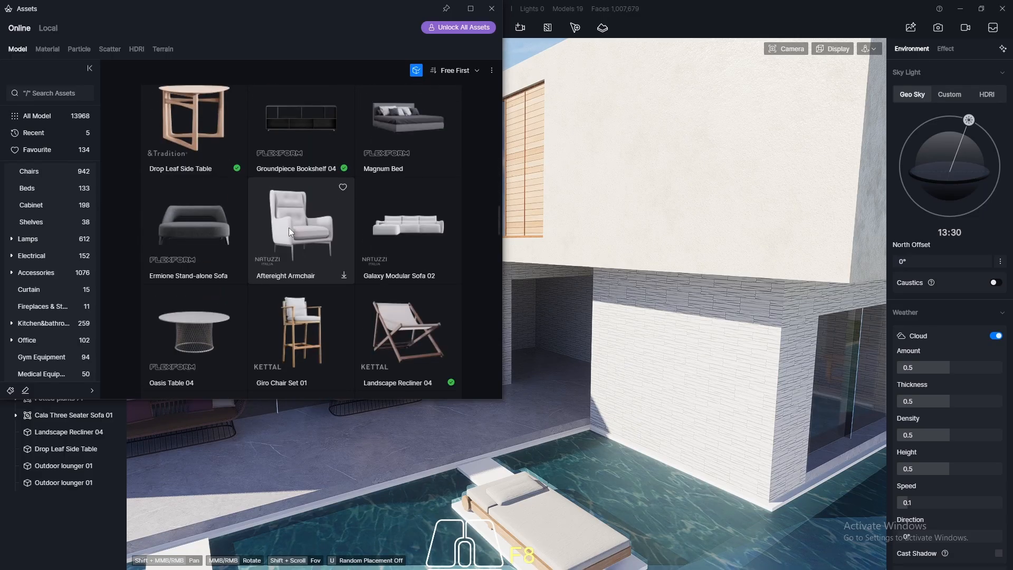
{"action": "scroll", "coordinate": [289, 227], "scroll_direction": "up", "scroll_amount": 5}
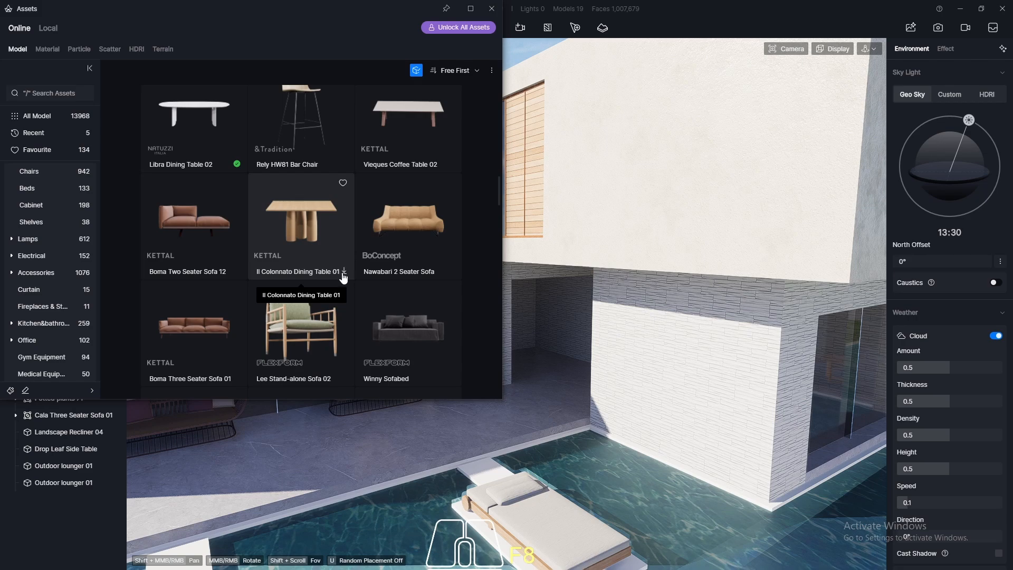
{"action": "left_click", "coordinate": [344, 271]}
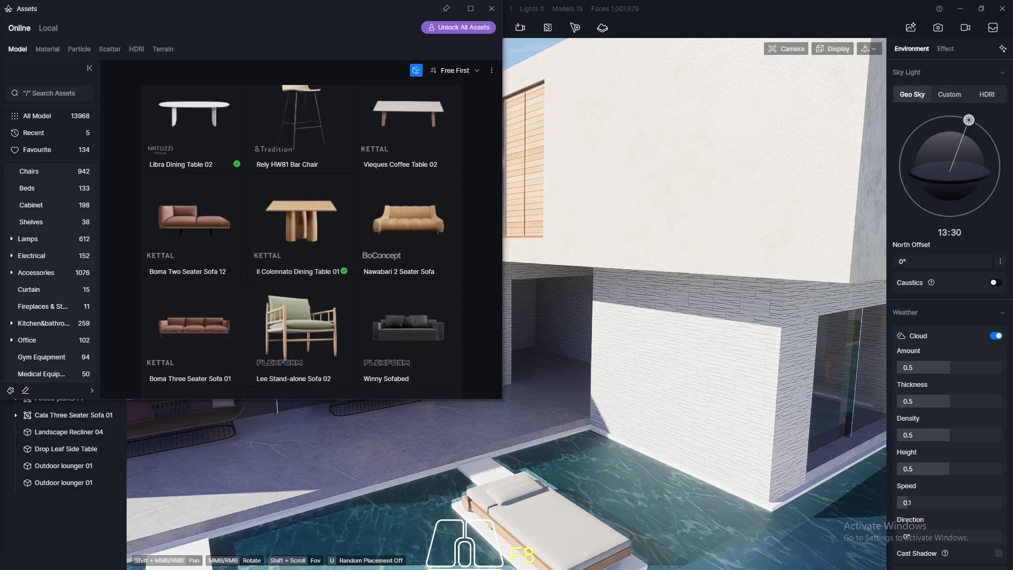
- Place Il Colonnato Dining Table 01 between the two sofas and scale it proportionally to about 876 × 876 × 455
{"action": "left_click", "coordinate": [315, 226]}
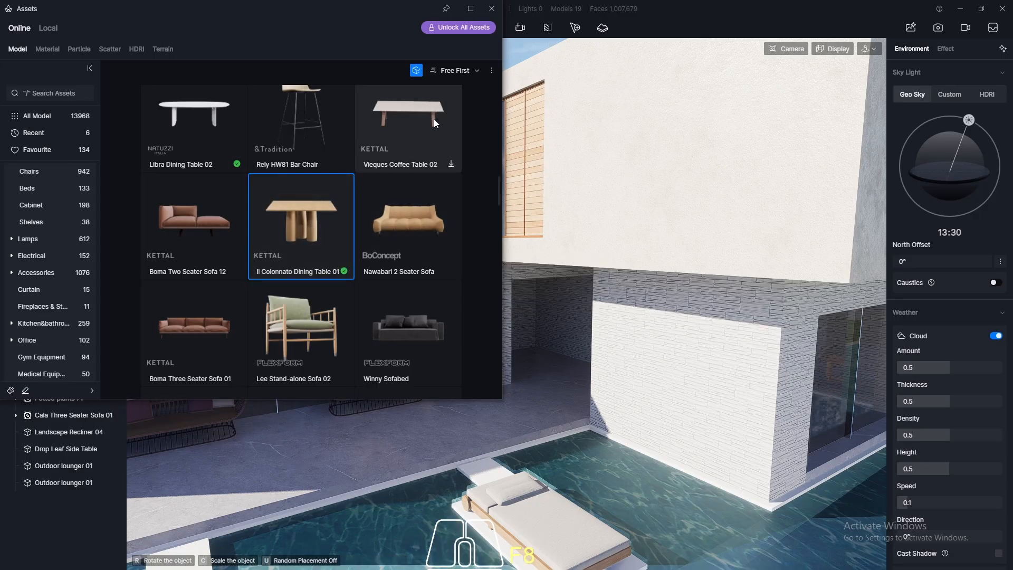
{"action": "left_click", "coordinate": [492, 9]}
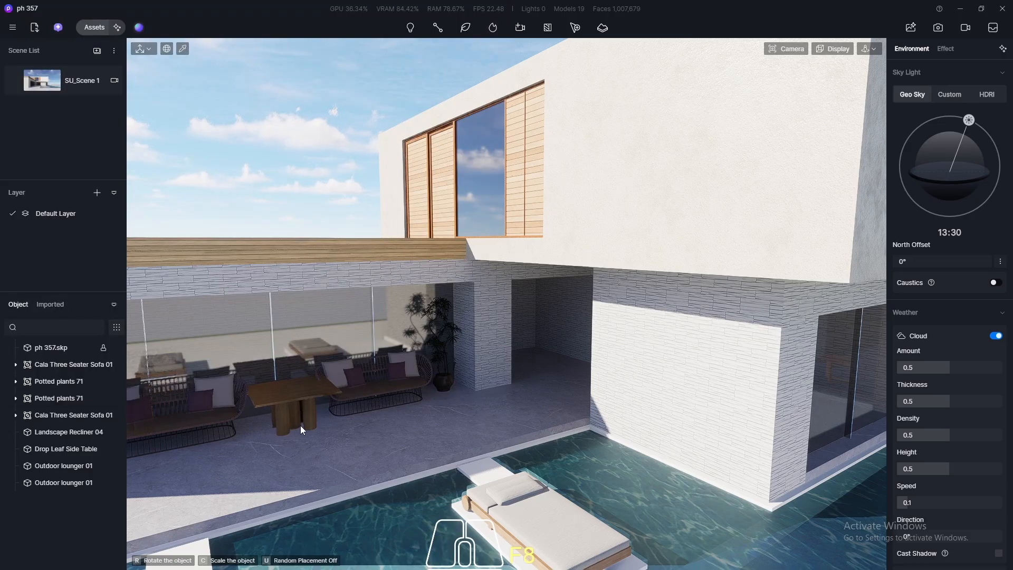
{"action": "left_click", "coordinate": [291, 429]}
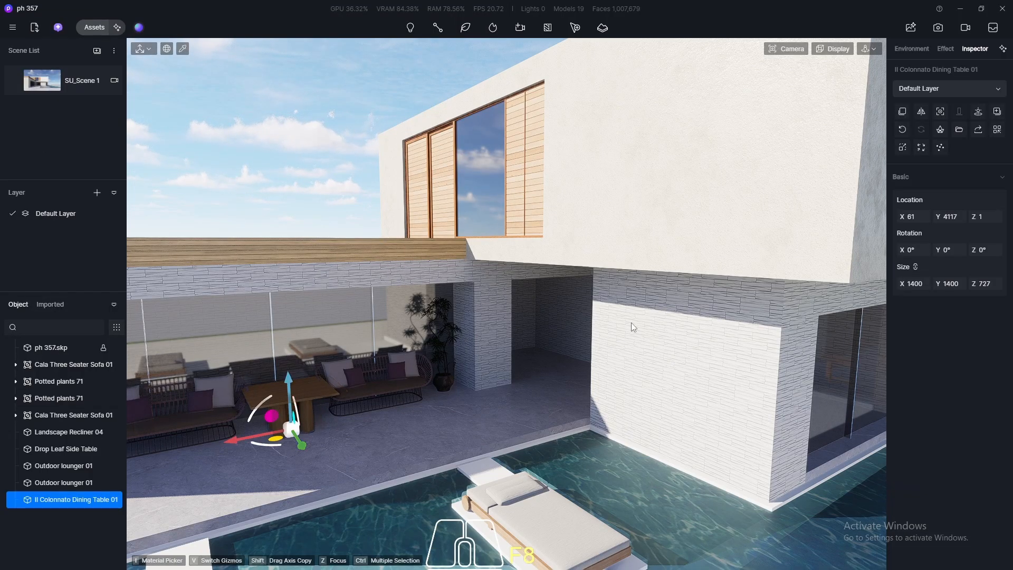
{"action": "mouse_move", "coordinate": [913, 284]}
{"action": "left_mouse_down"}
{"action": "mouse_move", "coordinate": [892, 284]}
{"action": "mouse_move", "coordinate": [911, 284]}
{"action": "left_mouse_up"}
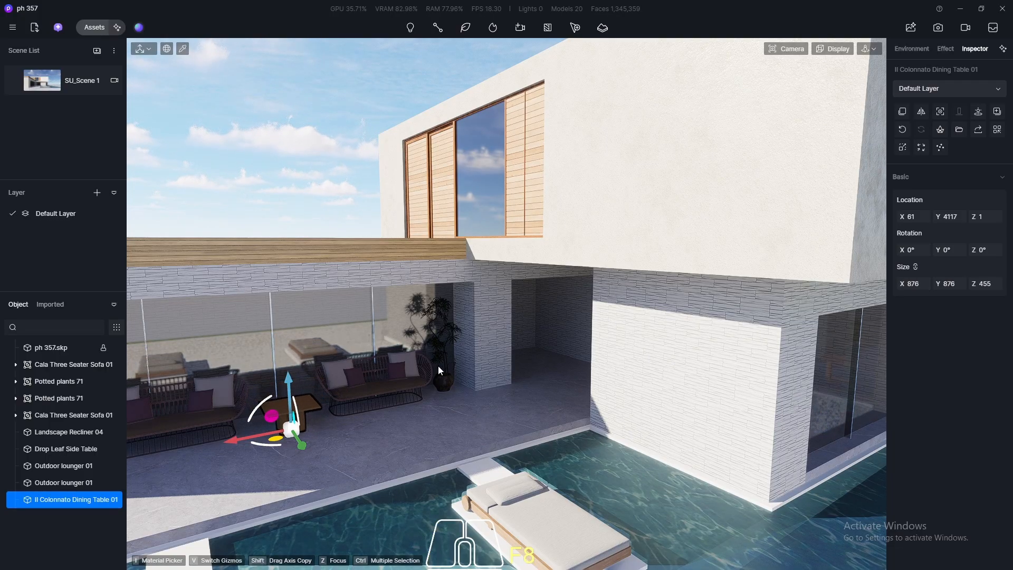
- Move the dining table between the sofas to about X 15, Y 3831, and check it from SU_Scene 1
{"action": "scroll", "coordinate": [302, 422], "scroll_direction": "up", "scroll_amount": 8}
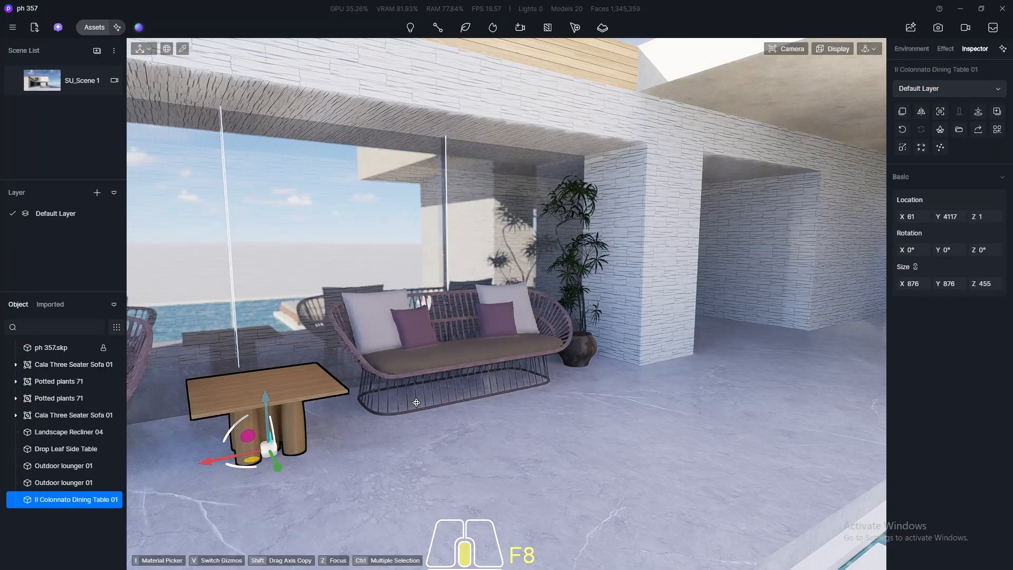
{"action": "middle_click_drag", "start_coordinate": [419, 299], "coordinate": [526, 377]}
{"action": "left_click_drag", "start_coordinate": [412, 470], "coordinate": [410, 446], "text": "shift"}
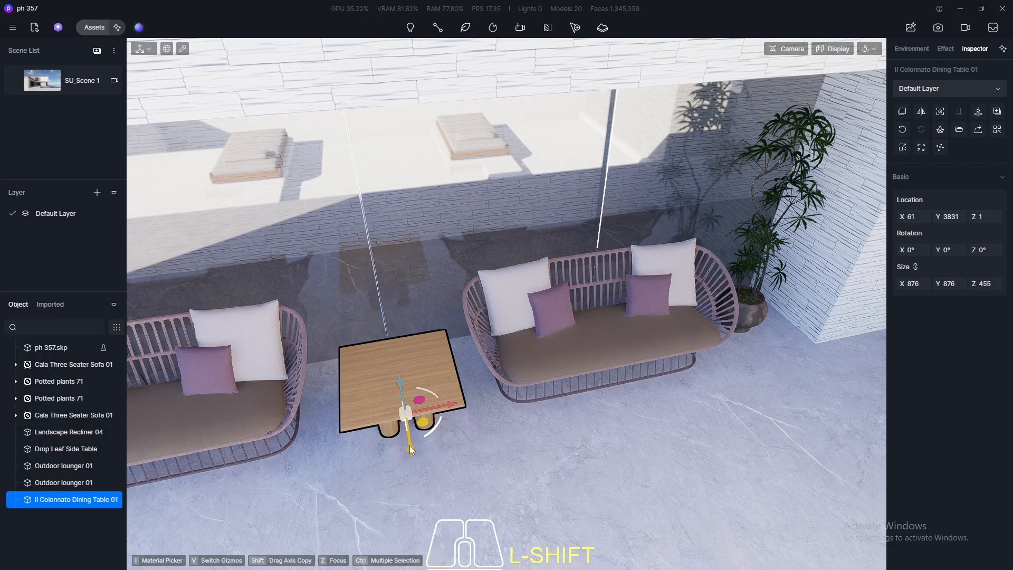
{"action": "left_click_drag", "start_coordinate": [454, 403], "coordinate": [448, 405], "text": "shift"}
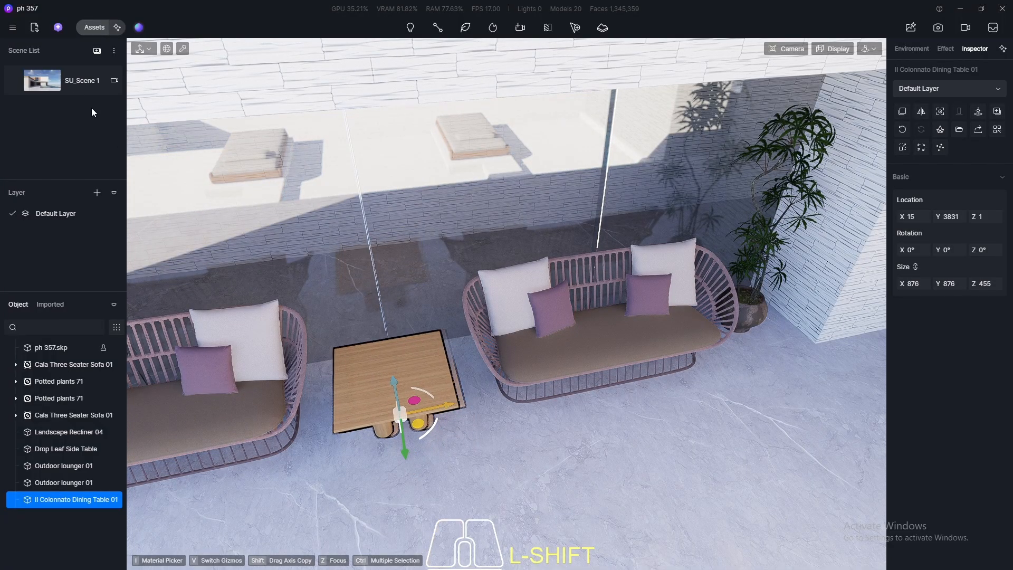
{"action": "left_click", "coordinate": [42, 81]}
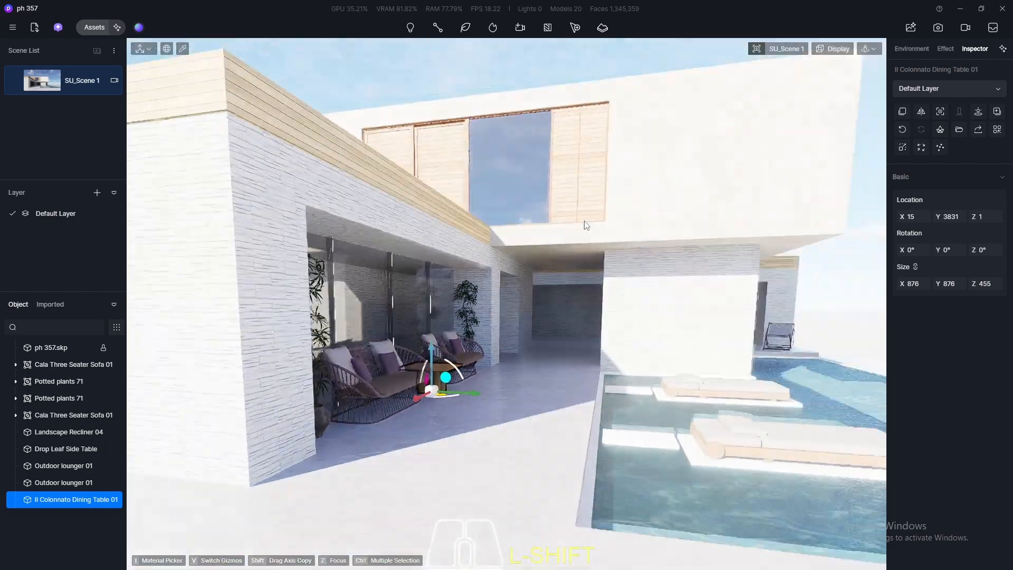
{"action": "left_click", "coordinate": [438, 503]}
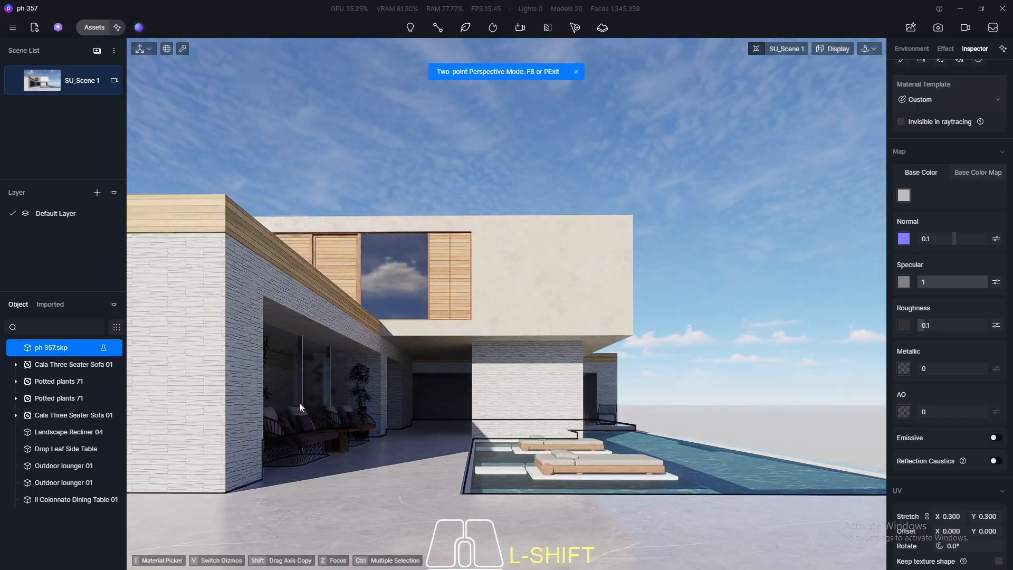
- Move the dining table closer to the glass wall, to about Y 3635, and check it from SU_Scene 1
{"action": "scroll", "coordinate": [299, 405], "scroll_direction": "up", "scroll_amount": 6}
{"action": "left_click_drag", "start_coordinate": [503, 280], "coordinate": [286, 484]}
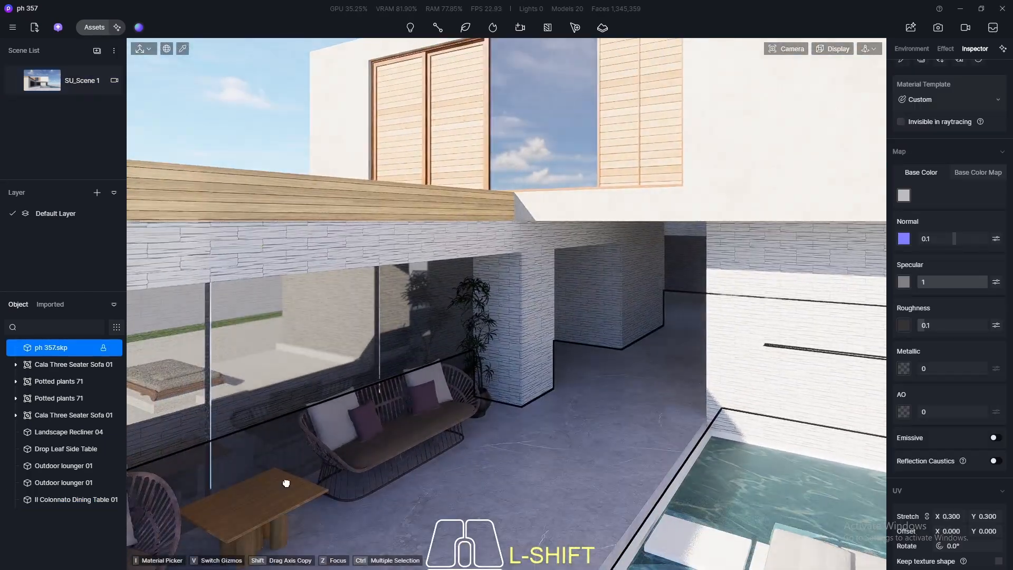
{"action": "key", "text": "F8"}
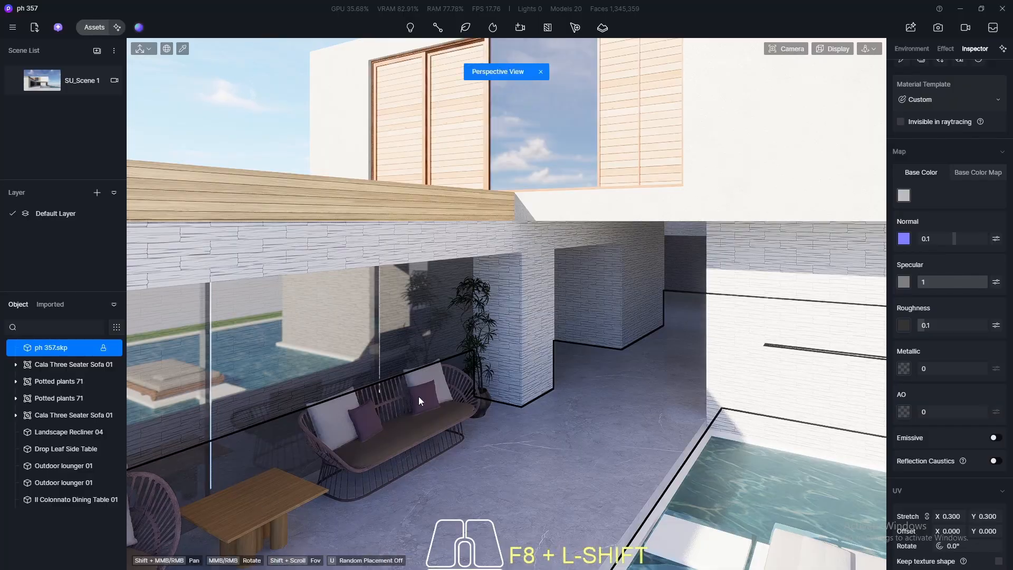
{"action": "scroll", "coordinate": [411, 393], "scroll_direction": "down", "scroll_amount": 5}
{"action": "scroll", "coordinate": [314, 405], "scroll_direction": "up", "scroll_amount": 5}
{"action": "scroll", "coordinate": [411, 354], "scroll_direction": "up", "scroll_amount": 6}
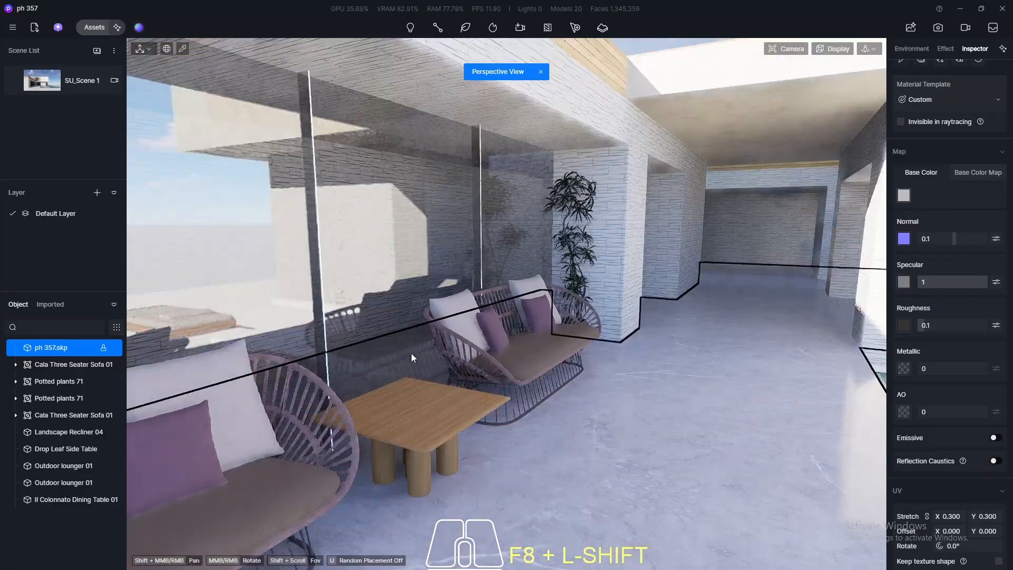
{"action": "middle_click_drag", "start_coordinate": [385, 348], "coordinate": [489, 370]}
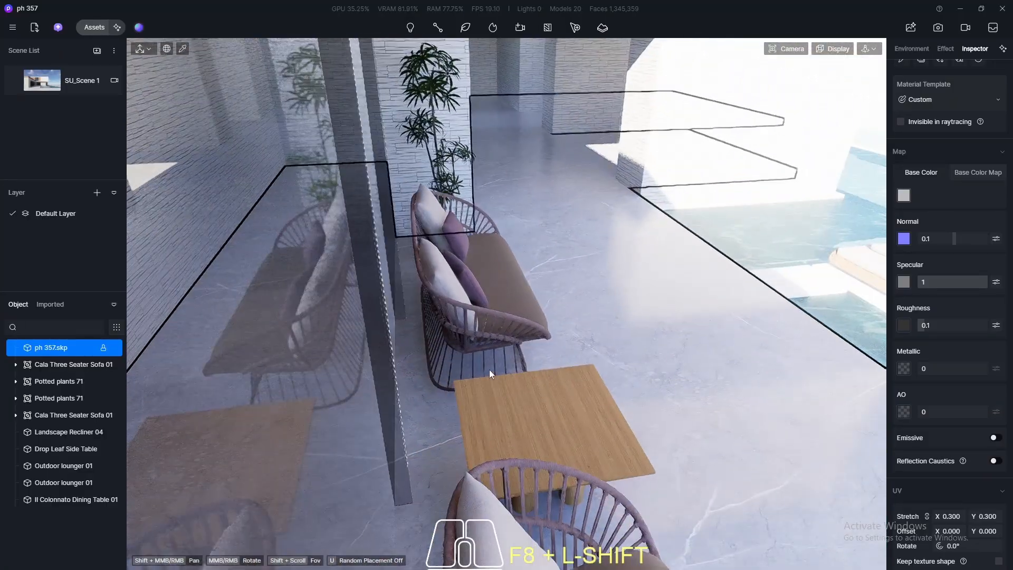
{"action": "left_click", "coordinate": [524, 419]}
{"action": "left_click_drag", "start_coordinate": [476, 492], "coordinate": [455, 499]}
{"action": "left_click", "coordinate": [42, 93]}
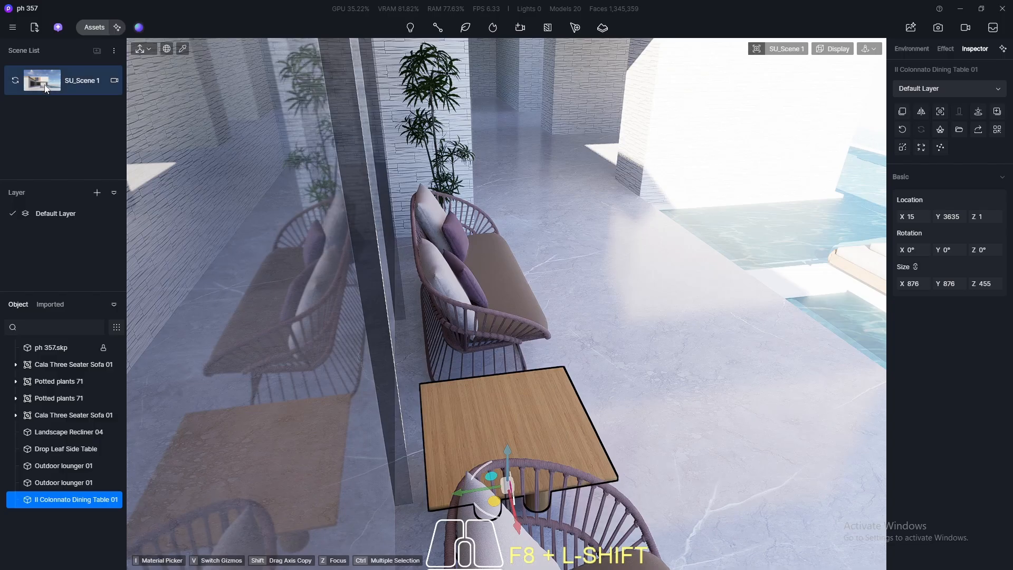
{"action": "key", "text": "F8"}
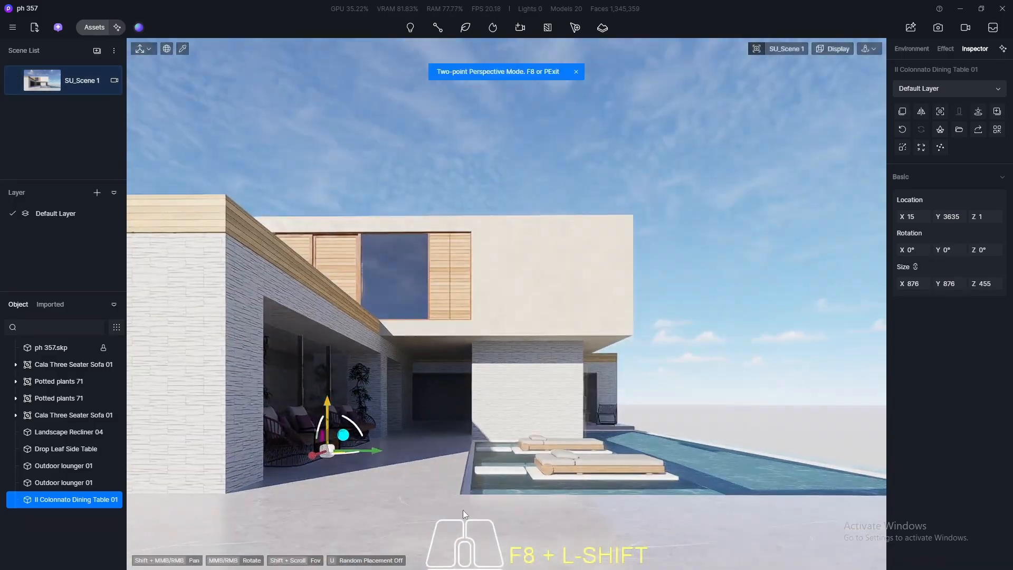
{"action": "left_click", "coordinate": [445, 504]}
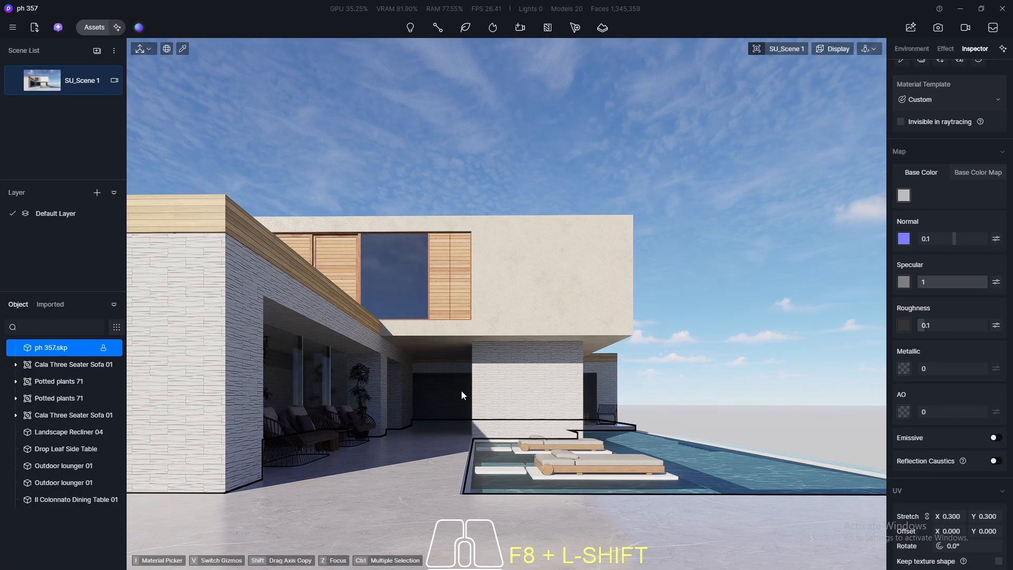
- Examine the empty covered area with brick walls beyond the pool as a spot for more furniture
{"action": "scroll", "coordinate": [438, 410], "scroll_direction": "up", "scroll_amount": 10}
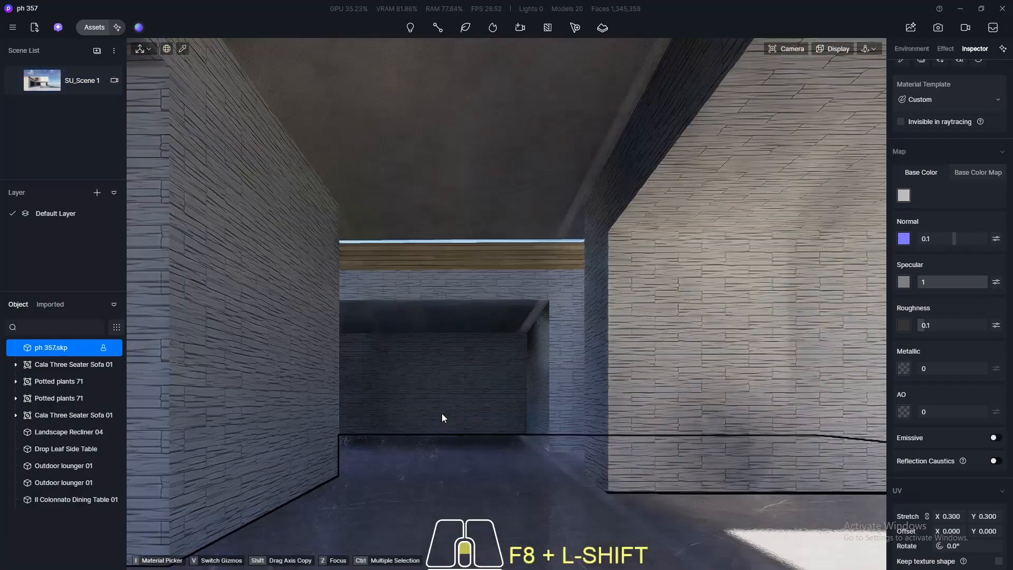
{"action": "scroll", "coordinate": [512, 392], "scroll_direction": "up", "scroll_amount": 2}
{"action": "scroll", "coordinate": [388, 422], "scroll_direction": "down", "scroll_amount": 12}
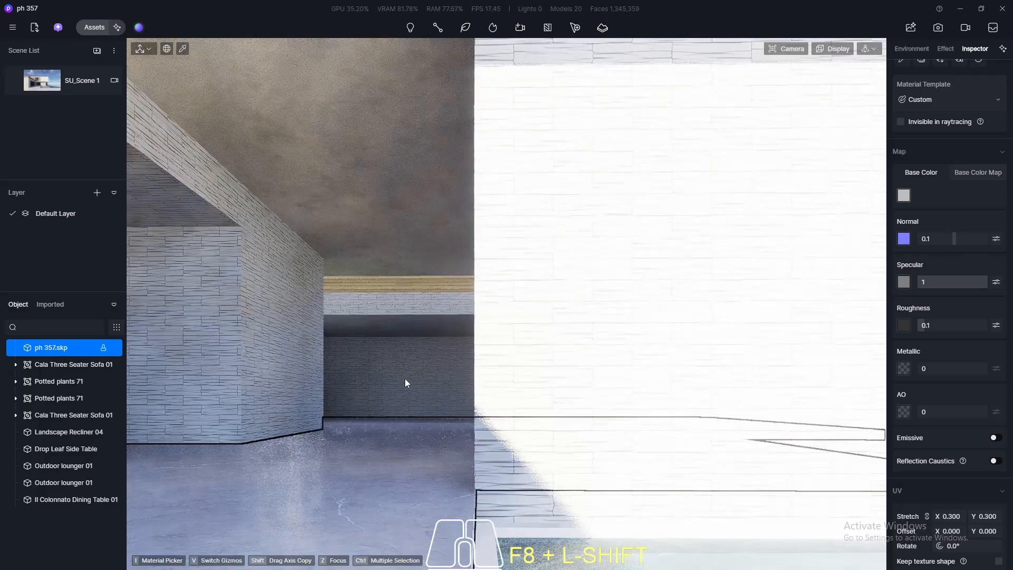
{"action": "middle_click_drag", "start_coordinate": [639, 386], "coordinate": [635, 386]}
{"action": "scroll", "coordinate": [459, 368], "scroll_direction": "down", "scroll_amount": 15}
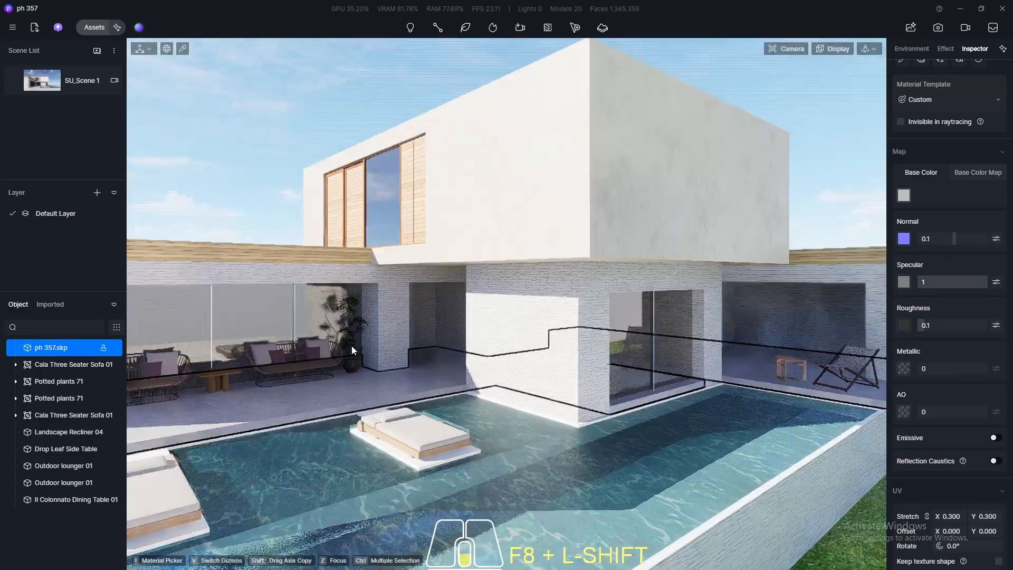
{"action": "scroll", "coordinate": [654, 347], "scroll_direction": "up", "scroll_amount": 12}
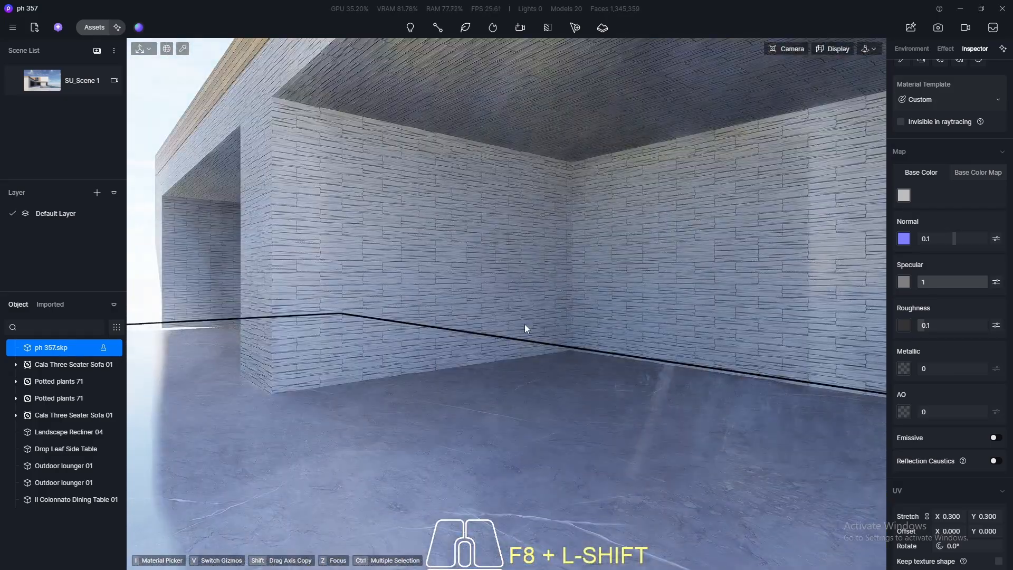
- Browse the online Furniture models in the asset library for a seating set to fill the empty covered area
{"action": "left_click", "coordinate": [93, 28]}
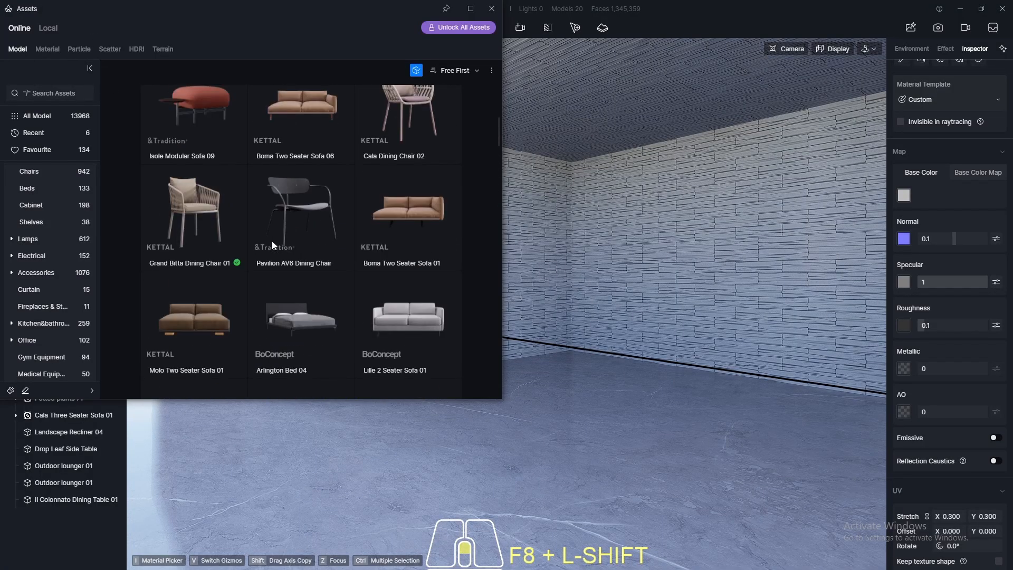
{"action": "scroll", "coordinate": [271, 240], "scroll_direction": "down", "scroll_amount": 10}
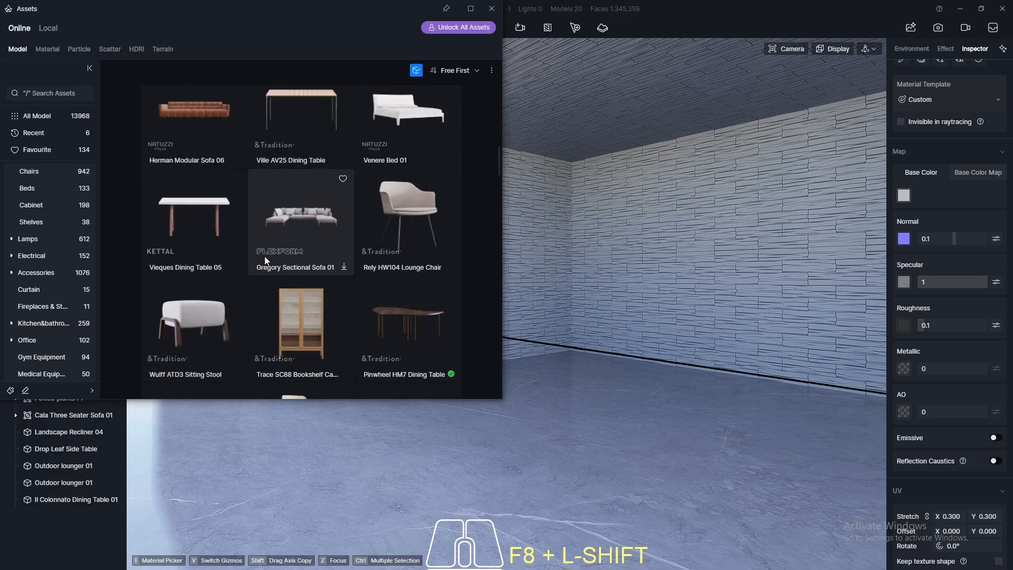
{"action": "scroll", "coordinate": [255, 258], "scroll_direction": "down", "scroll_amount": 6}
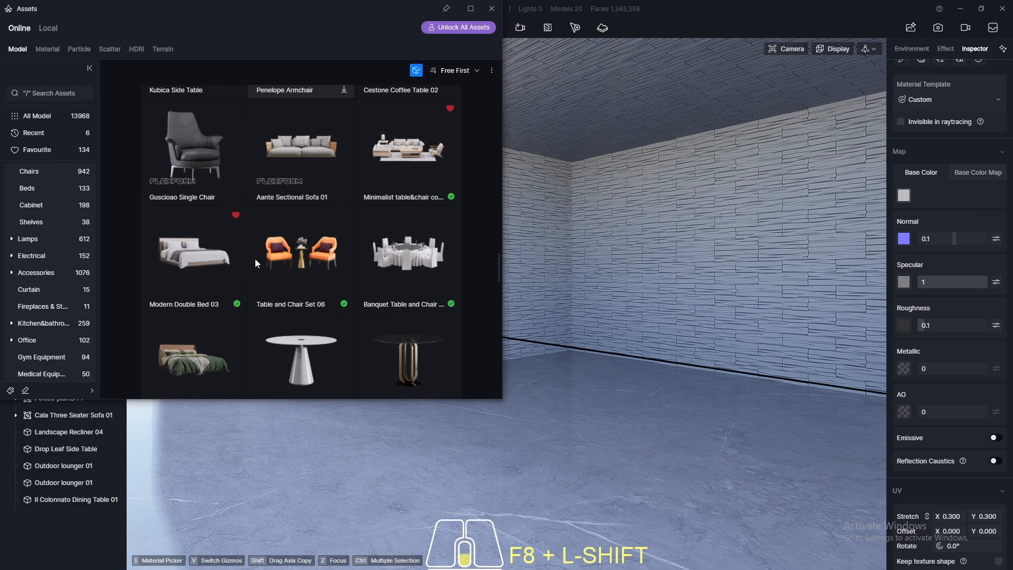
{"action": "scroll", "coordinate": [255, 255], "scroll_direction": "down", "scroll_amount": 3}
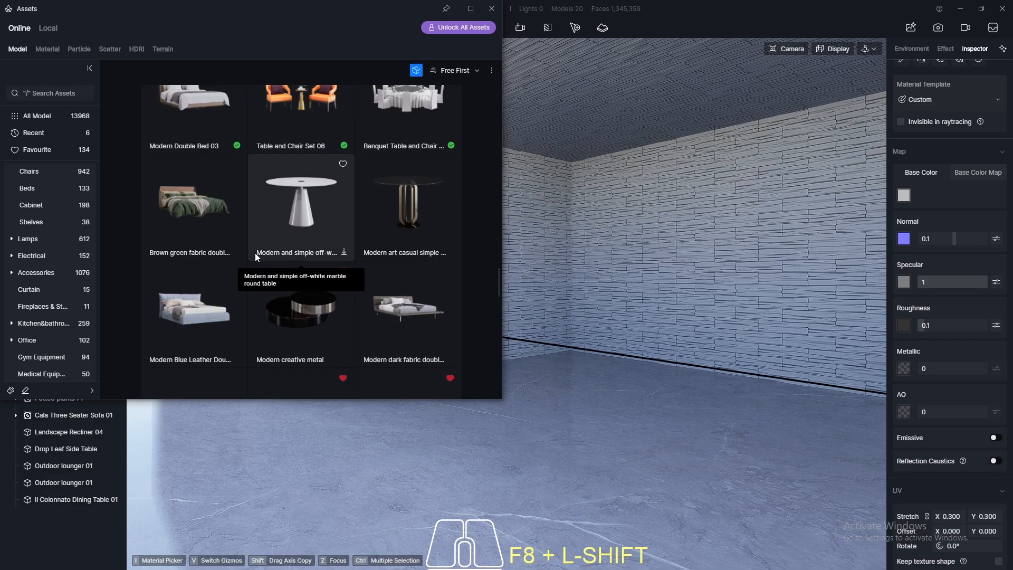
{"action": "scroll", "coordinate": [255, 252], "scroll_direction": "up", "scroll_amount": 5}
{"action": "scroll", "coordinate": [254, 252], "scroll_direction": "up", "scroll_amount": 9}
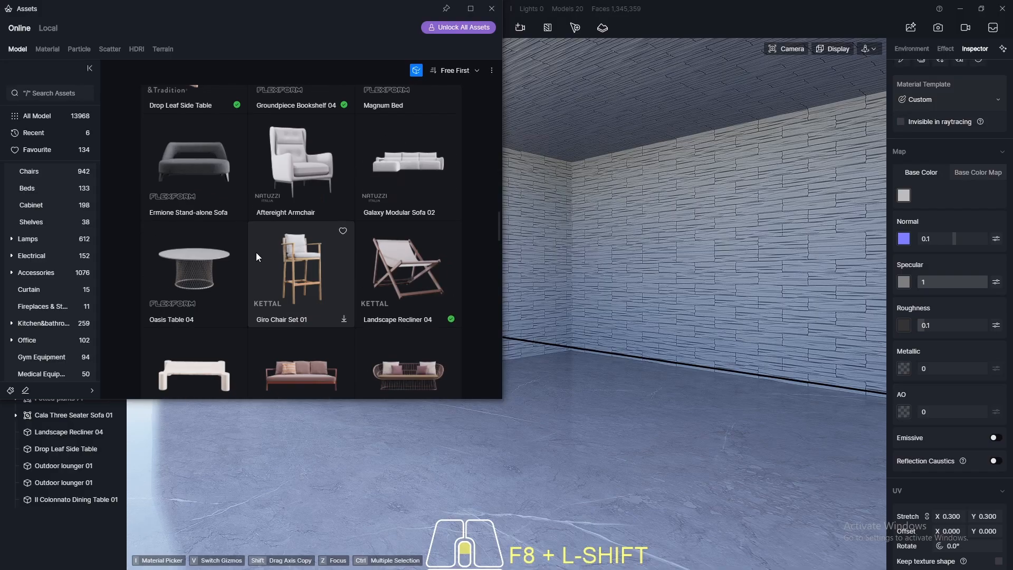
{"action": "scroll", "coordinate": [257, 254], "scroll_direction": "up", "scroll_amount": 10}
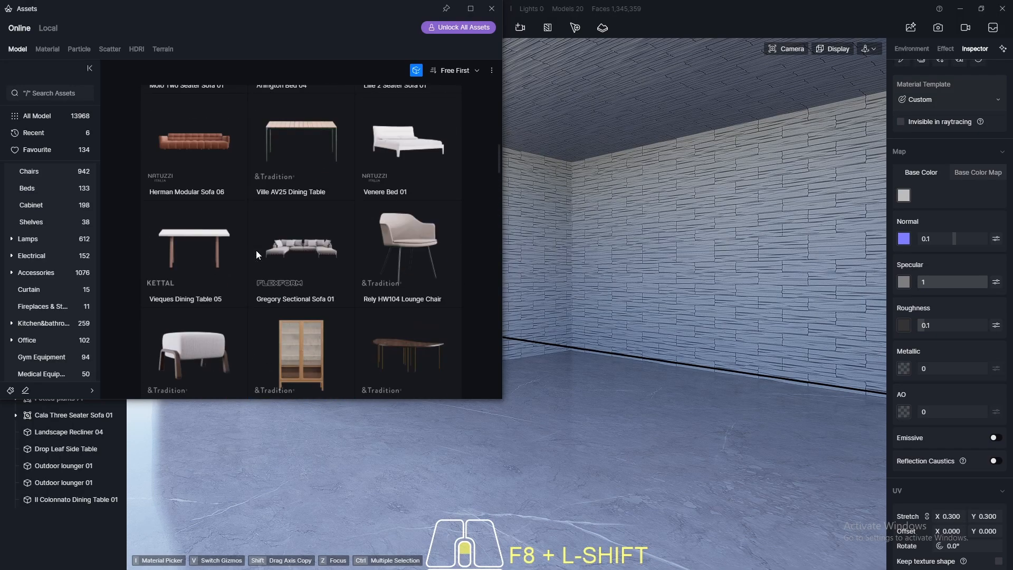
{"action": "scroll", "coordinate": [256, 250], "scroll_direction": "up", "scroll_amount": 6}
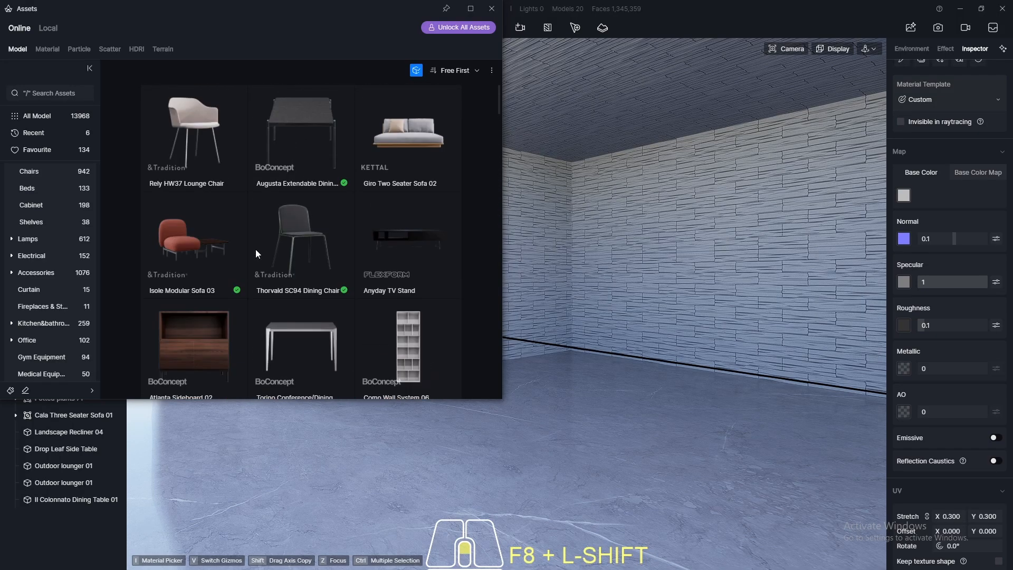
{"action": "scroll", "coordinate": [255, 248], "scroll_direction": "down", "scroll_amount": 9}
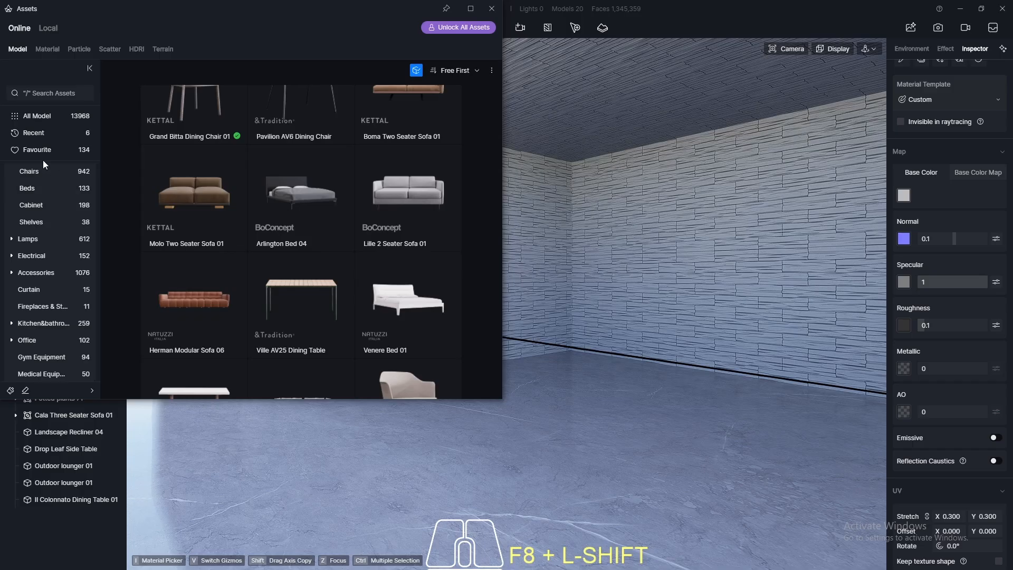
{"action": "scroll", "coordinate": [306, 256], "scroll_direction": "down", "scroll_amount": 10}
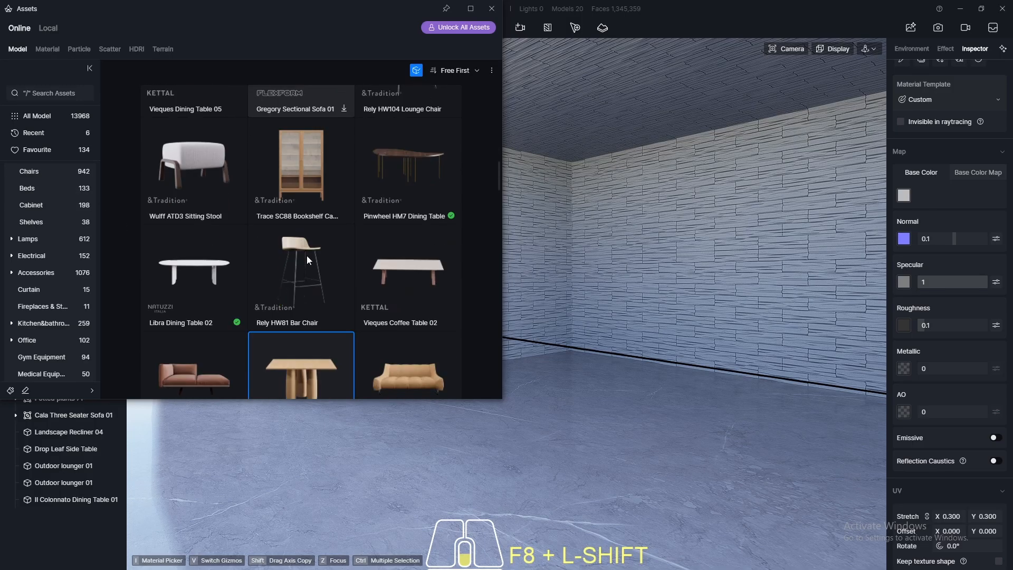
{"action": "scroll", "coordinate": [306, 254], "scroll_direction": "down", "scroll_amount": 10}
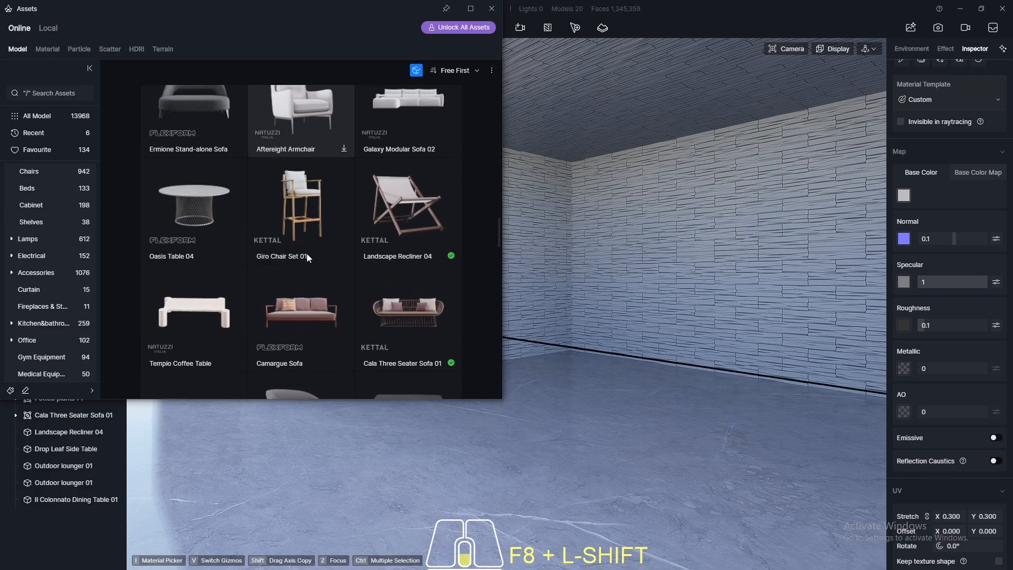
{"action": "scroll", "coordinate": [305, 255], "scroll_direction": "down", "scroll_amount": 8}
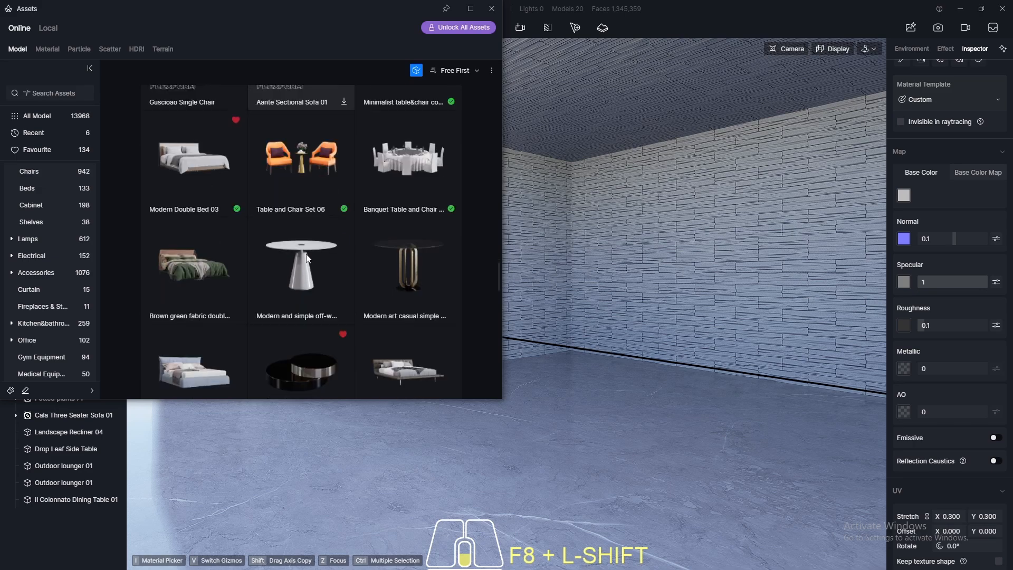
{"action": "scroll", "coordinate": [306, 254], "scroll_direction": "down", "scroll_amount": 8}
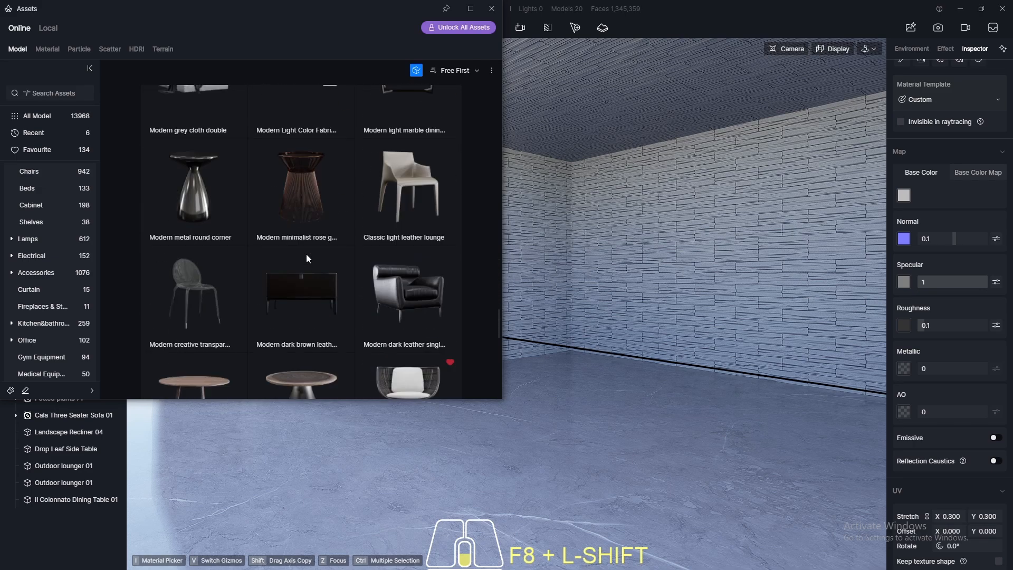
{"action": "scroll", "coordinate": [306, 254], "scroll_direction": "down", "scroll_amount": 8}
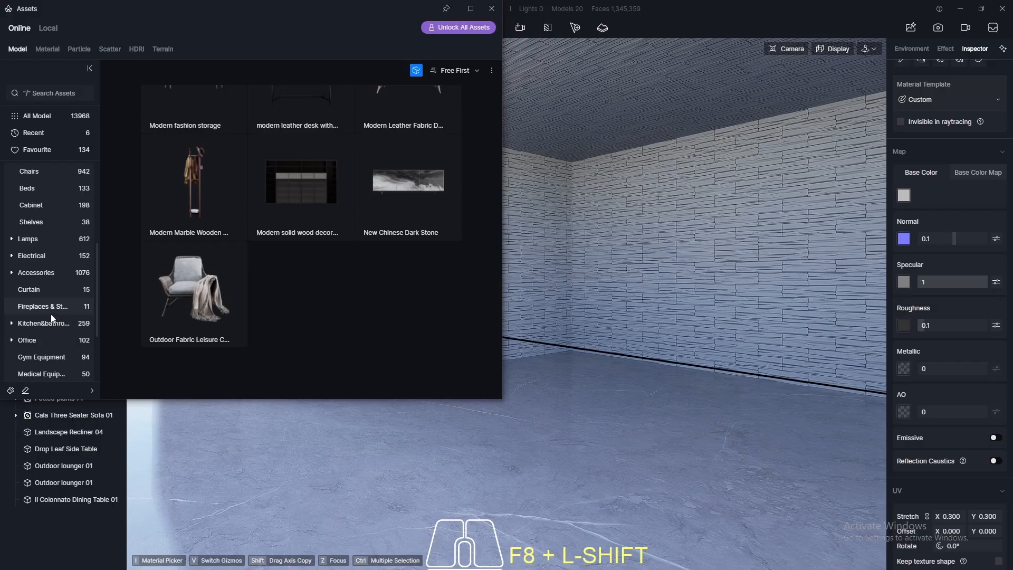
- Widen the asset library to the whole Indoor category and browse its models through to the second page
{"action": "scroll", "coordinate": [38, 266], "scroll_direction": "up", "scroll_amount": 4}
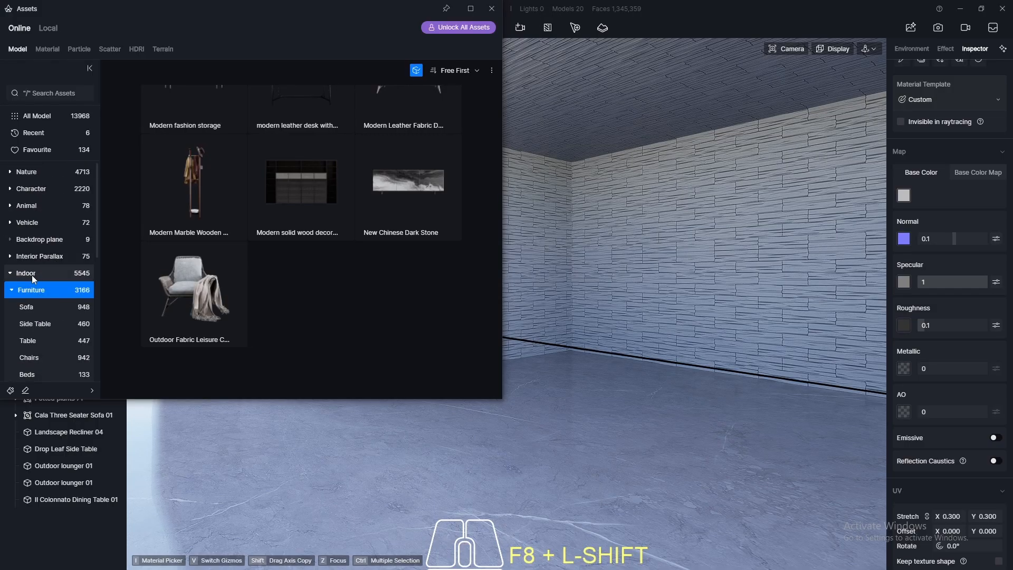
{"action": "left_click", "coordinate": [32, 274]}
{"action": "scroll", "coordinate": [350, 191], "scroll_direction": "down", "scroll_amount": 5}
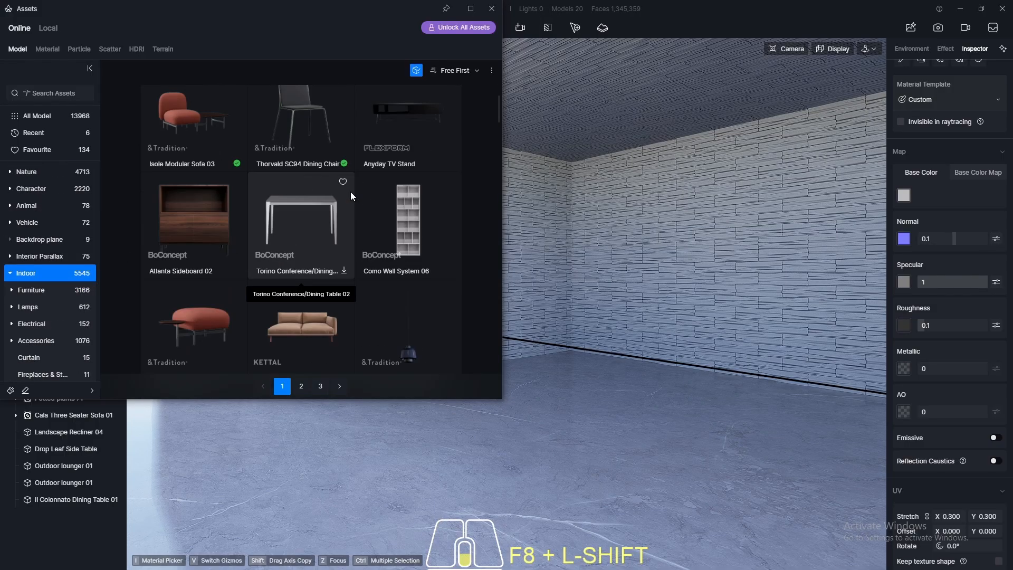
{"action": "scroll", "coordinate": [351, 195], "scroll_direction": "down", "scroll_amount": 15}
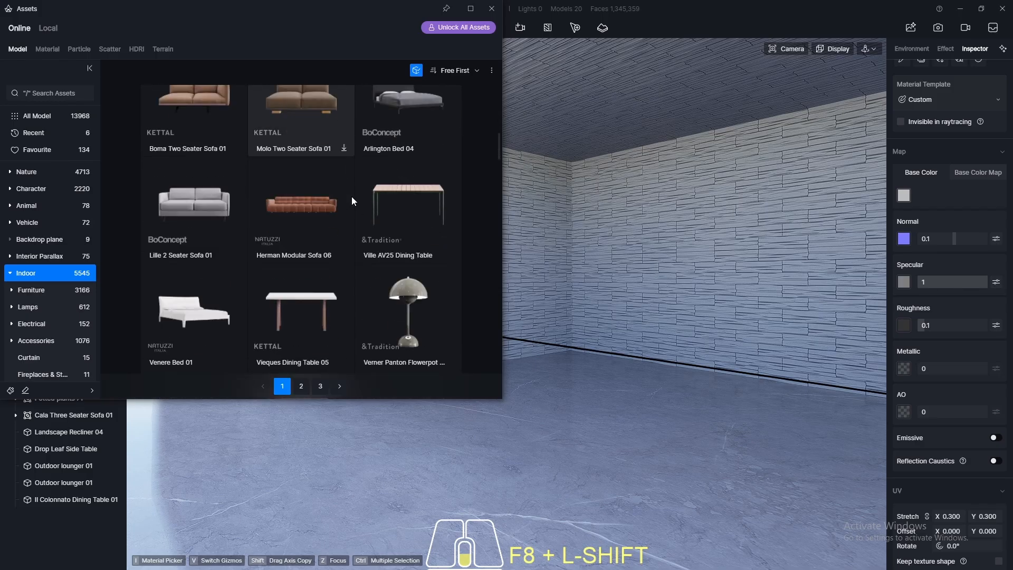
{"action": "scroll", "coordinate": [351, 200], "scroll_direction": "down", "scroll_amount": 15}
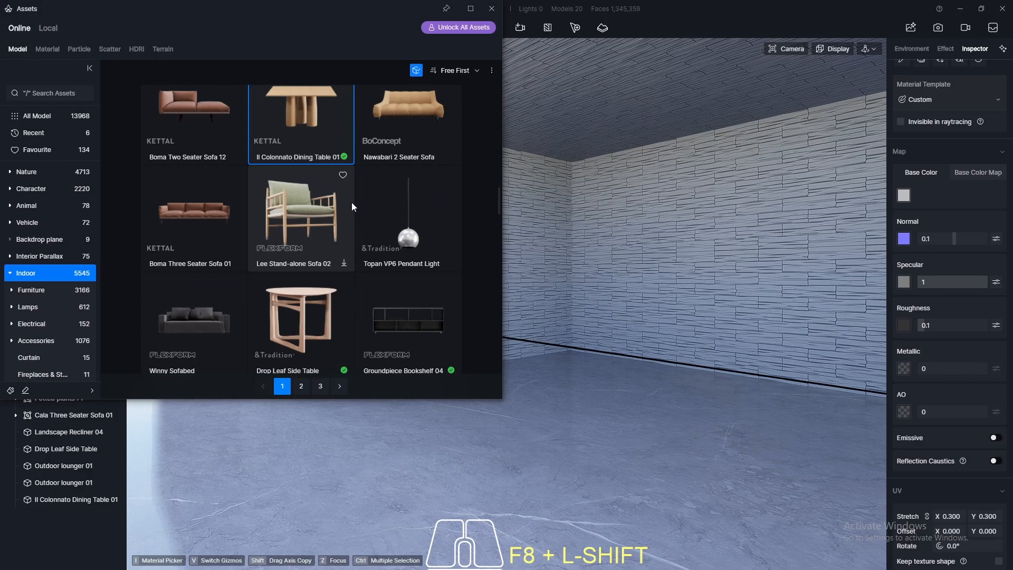
{"action": "scroll", "coordinate": [352, 212], "scroll_direction": "down", "scroll_amount": 10}
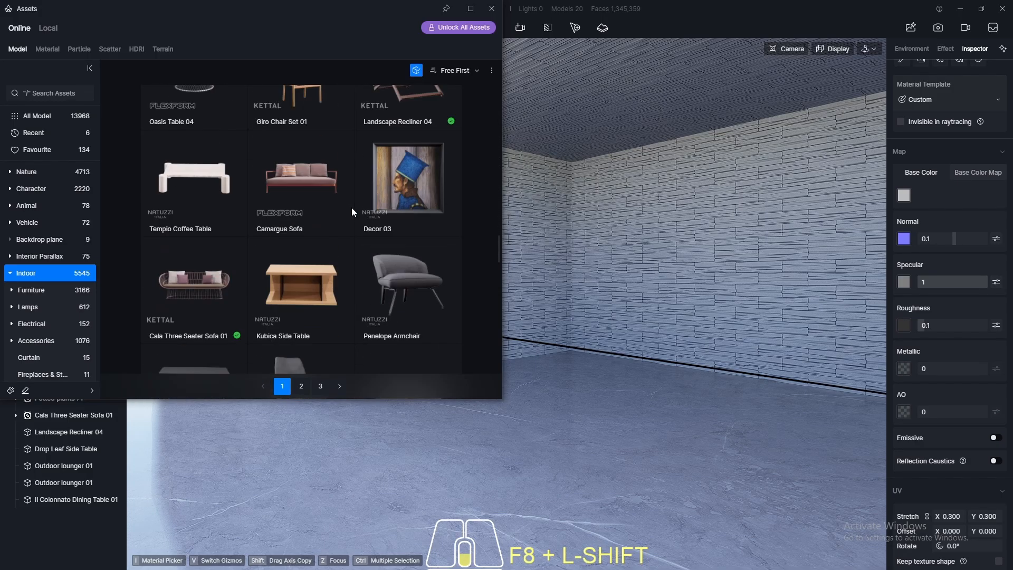
{"action": "scroll", "coordinate": [317, 342], "scroll_direction": "down", "scroll_amount": 15}
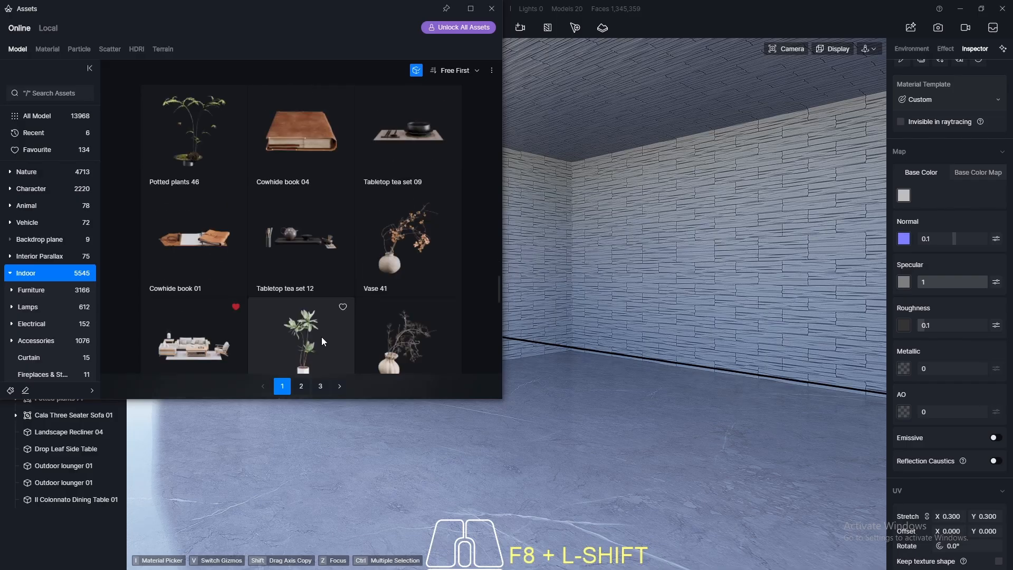
{"action": "left_click", "coordinate": [299, 386]}
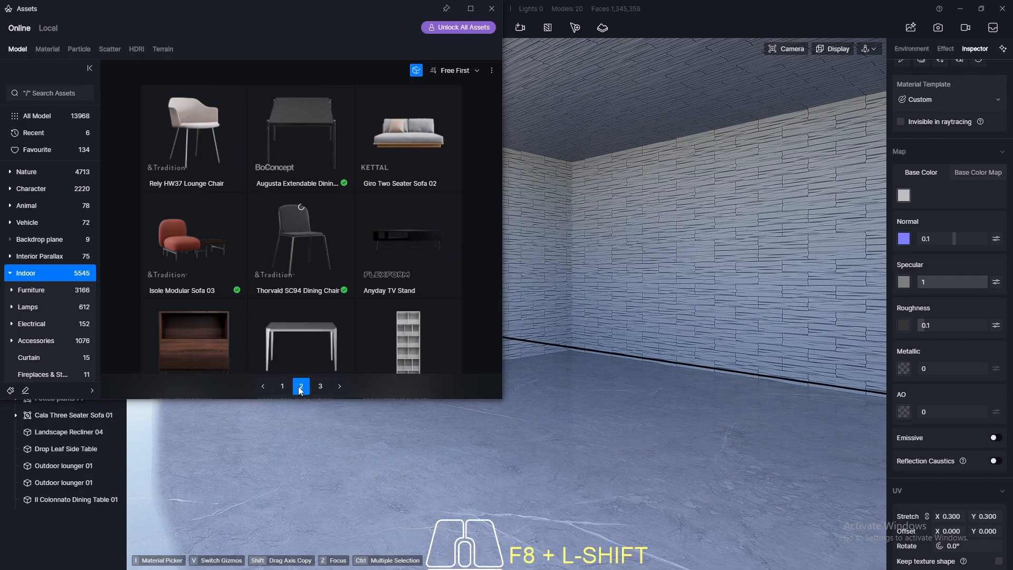
- Return to the Furniture category and choose the Minimalist table&chair combo 16 model for placement
{"action": "left_click", "coordinate": [33, 290]}
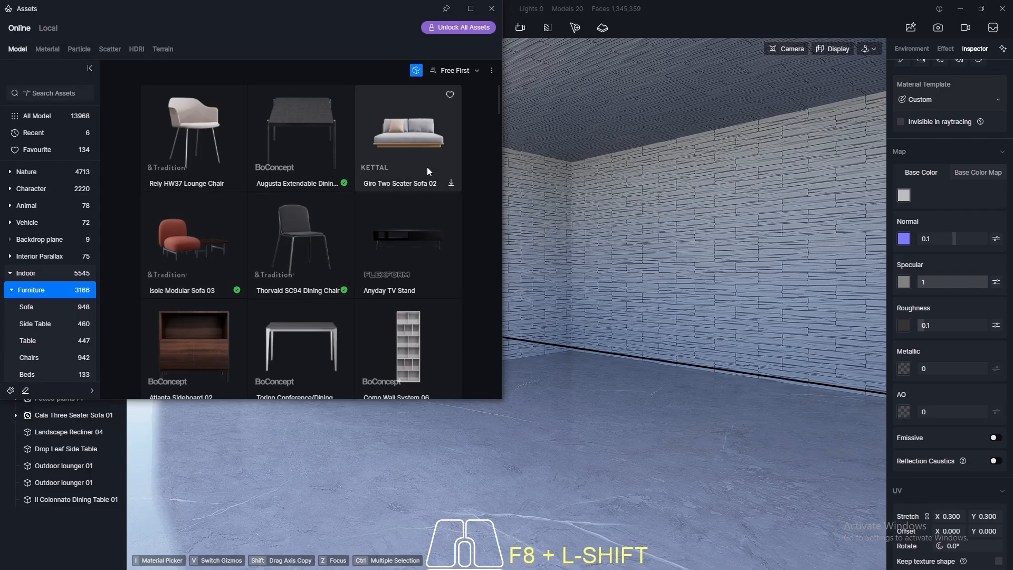
{"action": "left_click_drag", "start_coordinate": [498, 102], "coordinate": [498, 257]}
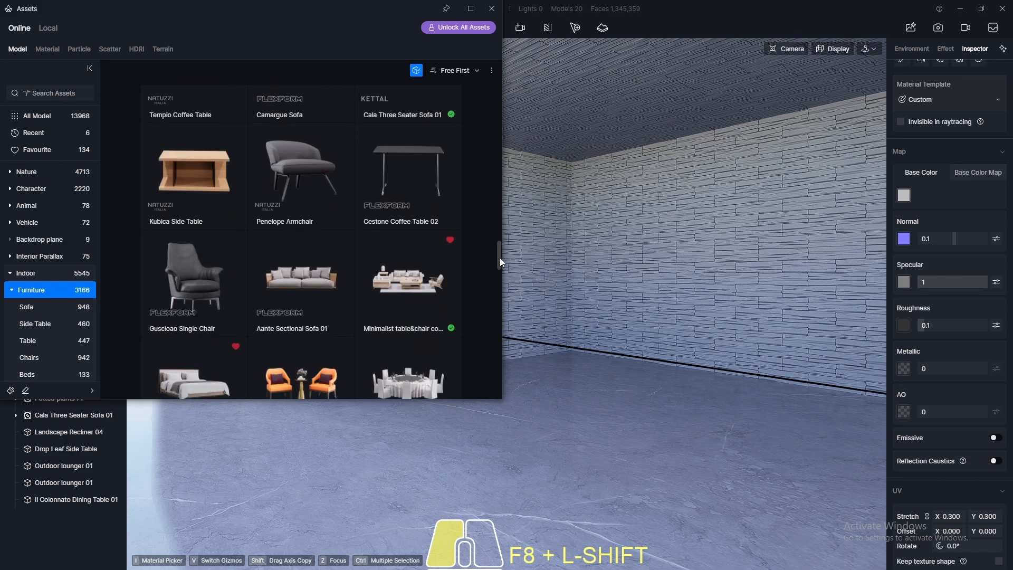
{"action": "left_click", "coordinate": [390, 296]}
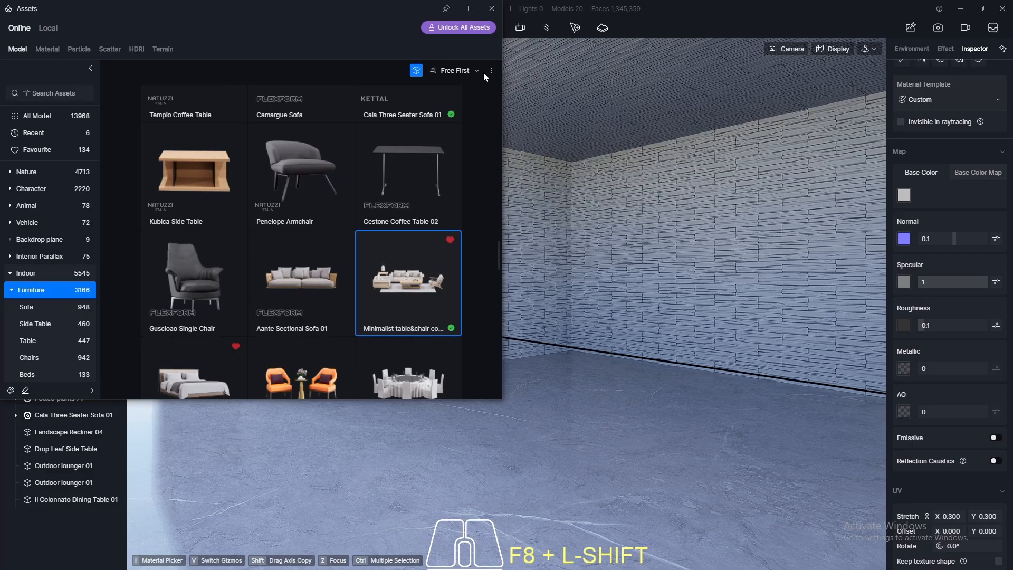
{"action": "left_click", "coordinate": [491, 9]}
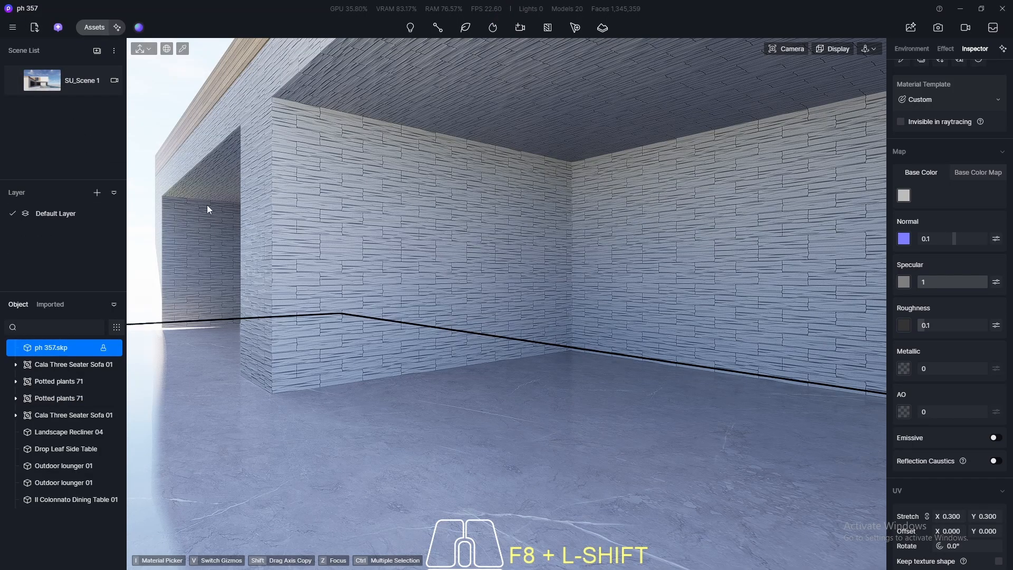
{"action": "left_click", "coordinate": [89, 24]}
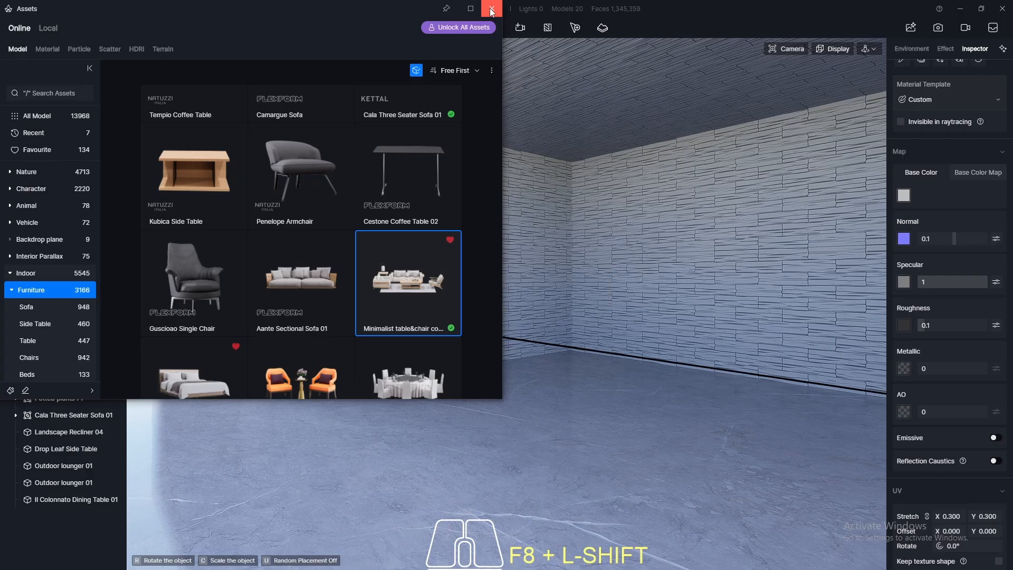
{"action": "left_click", "coordinate": [492, 9]}
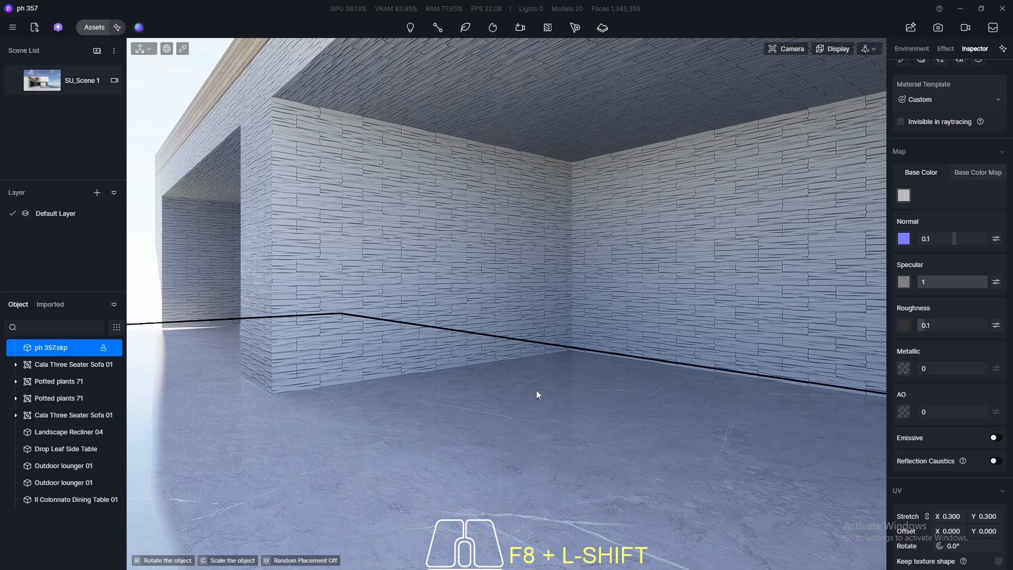
- Place the Minimalist table&chair combo 16 in the covered area behind the recliner, at about X 15484, Y 10199, and inspect its fit
{"action": "scroll", "coordinate": [523, 321], "scroll_direction": "down", "scroll_amount": 2}
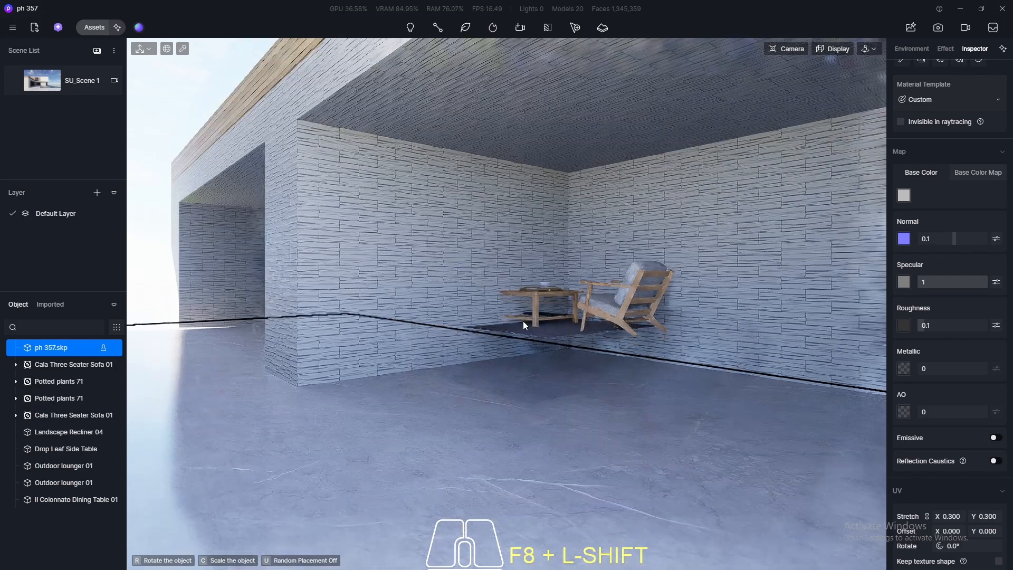
{"action": "scroll", "coordinate": [523, 320], "scroll_direction": "down", "scroll_amount": 5}
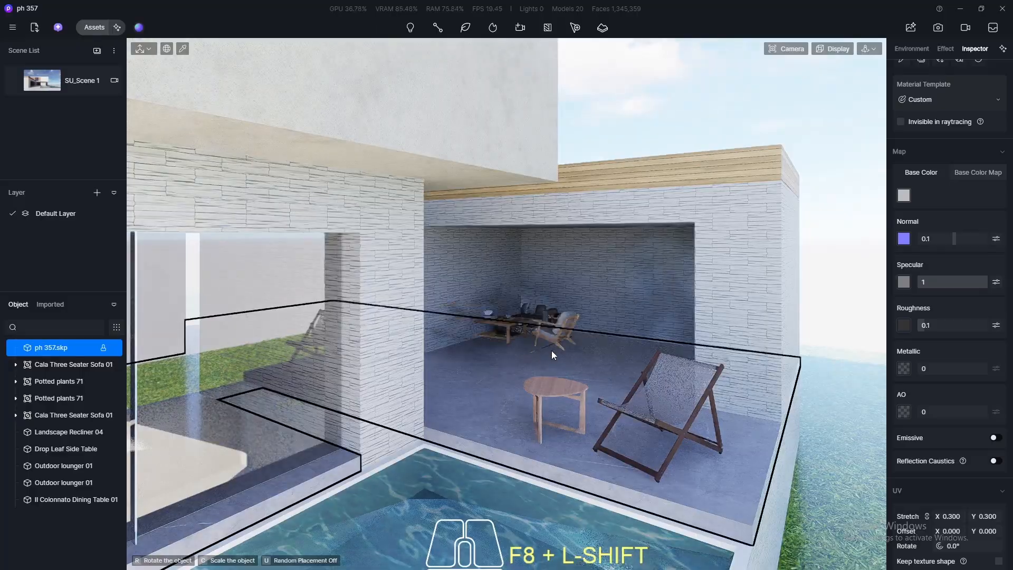
{"action": "left_click", "coordinate": [585, 365]}
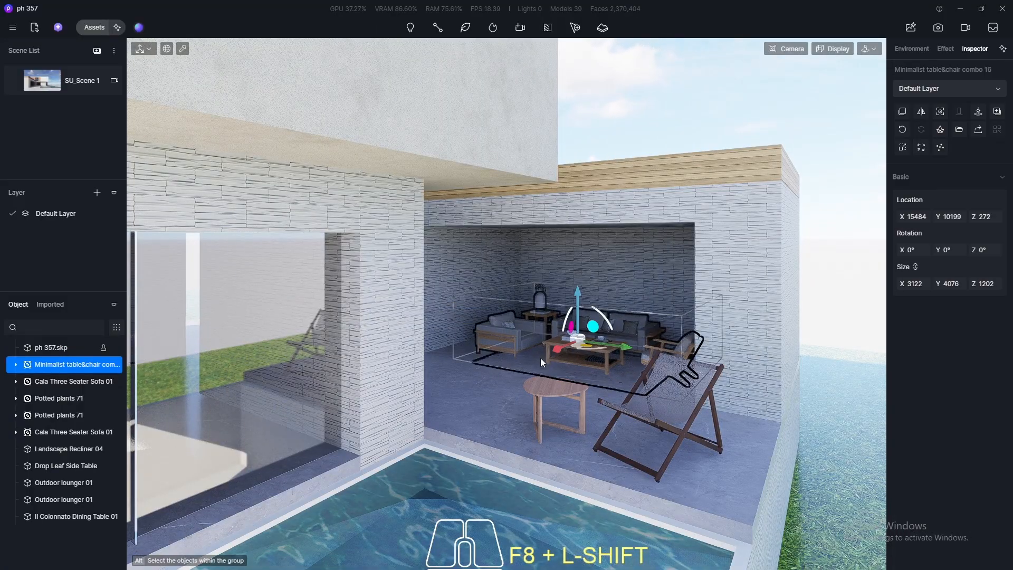
{"action": "scroll", "coordinate": [522, 317], "scroll_direction": "up", "scroll_amount": 8}
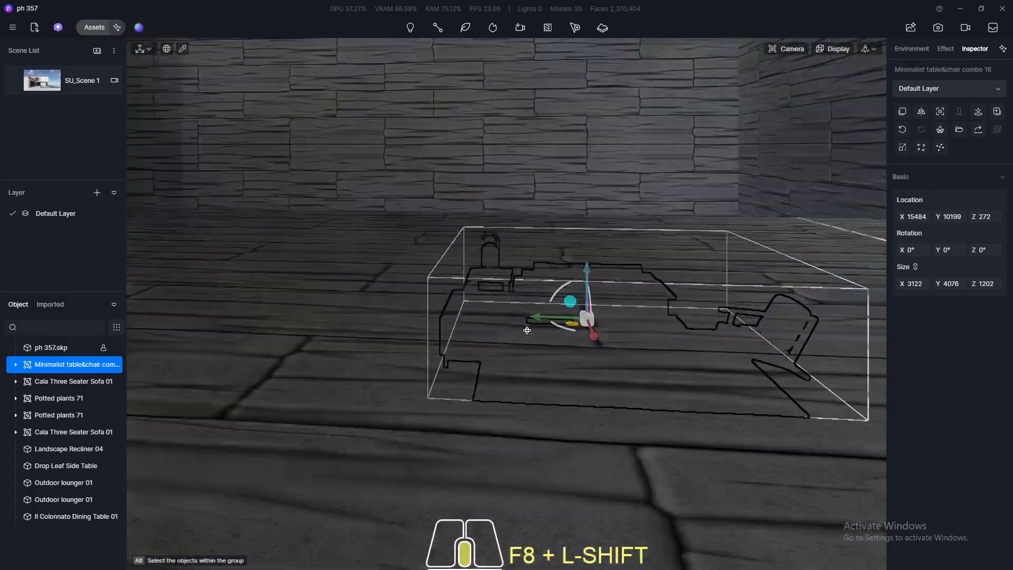
{"action": "scroll", "coordinate": [527, 330], "scroll_direction": "down", "scroll_amount": 8}
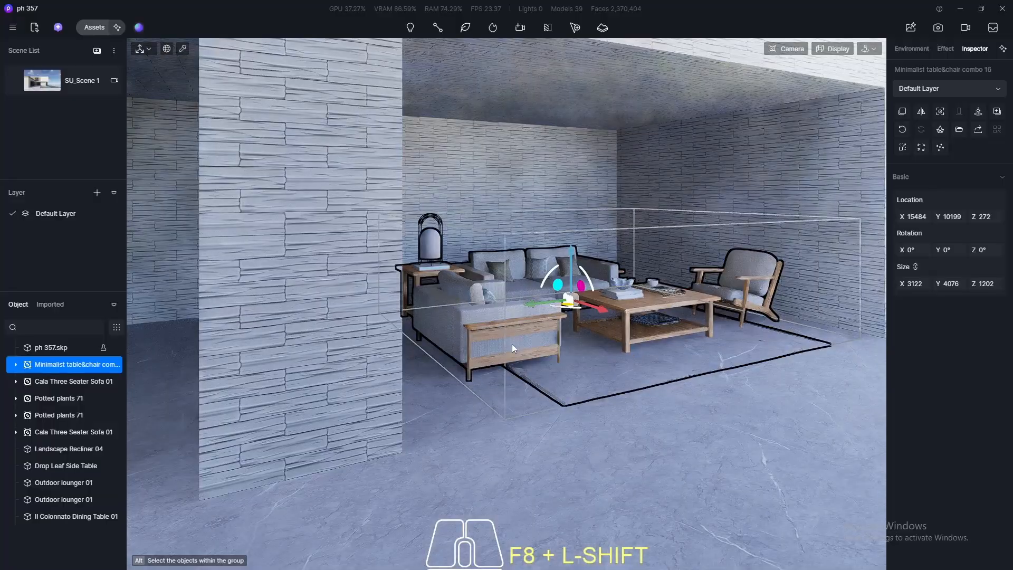
- Raise the Minimalist table&chair combo 16 to about Z 285 so its rug rests on top of the floor
{"action": "scroll", "coordinate": [511, 343], "scroll_direction": "up", "scroll_amount": 4}
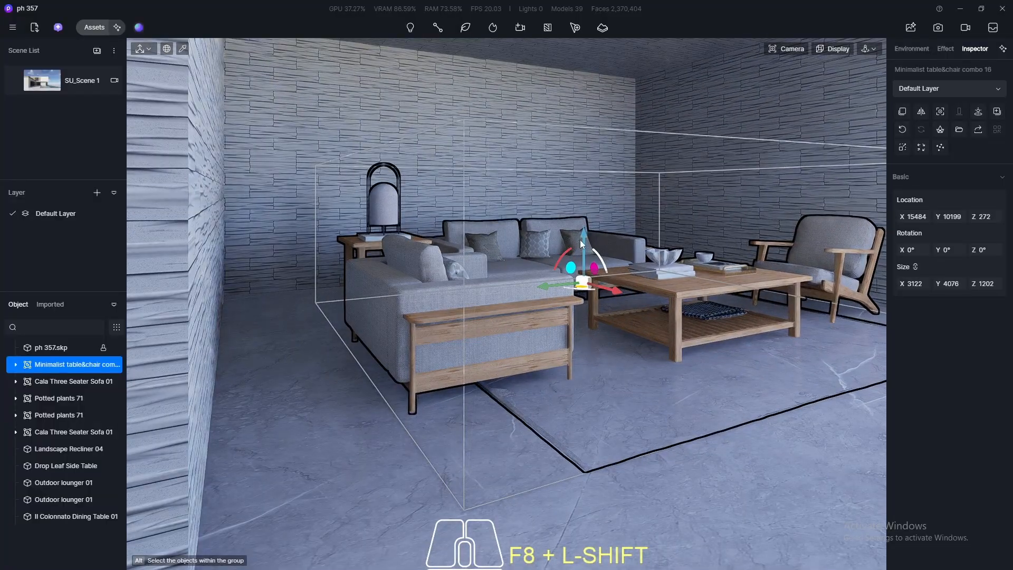
{"action": "left_click_drag", "start_coordinate": [580, 240], "coordinate": [582, 238]}
{"action": "scroll", "coordinate": [554, 427], "scroll_direction": "up", "scroll_amount": 4}
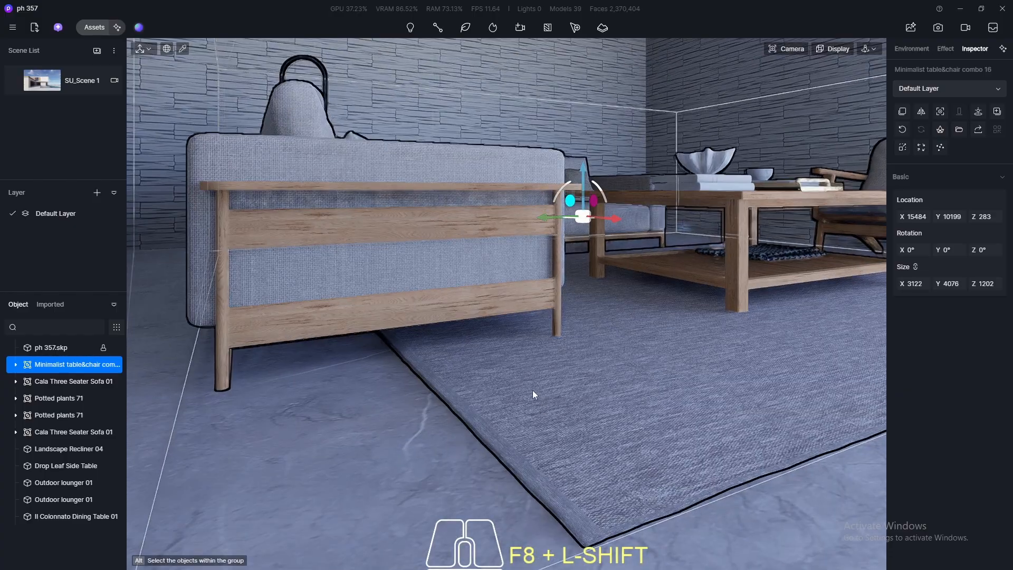
{"action": "middle_click_drag", "start_coordinate": [532, 393], "coordinate": [529, 380]}
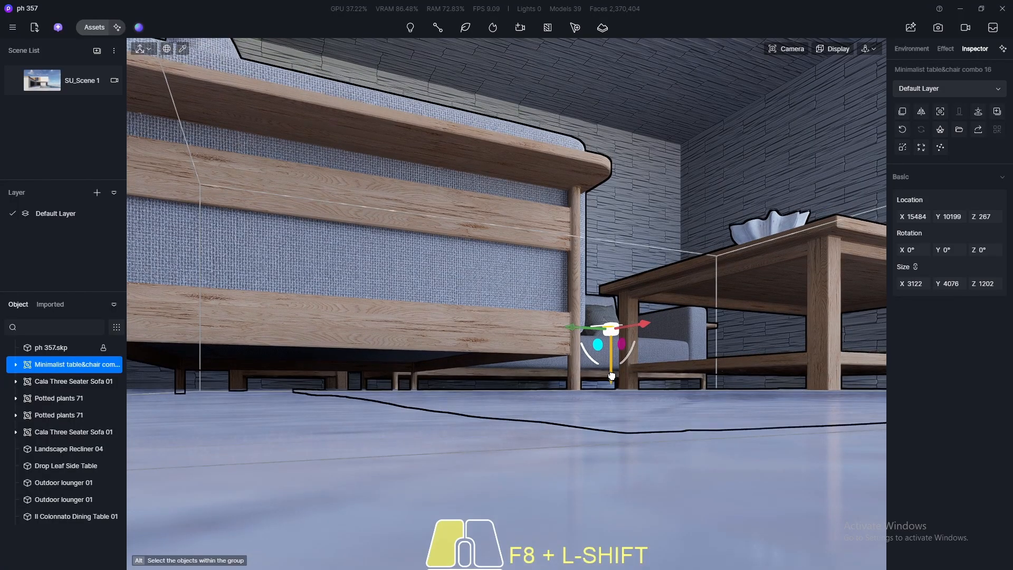
{"action": "left_click_drag", "start_coordinate": [611, 374], "coordinate": [611, 375]}
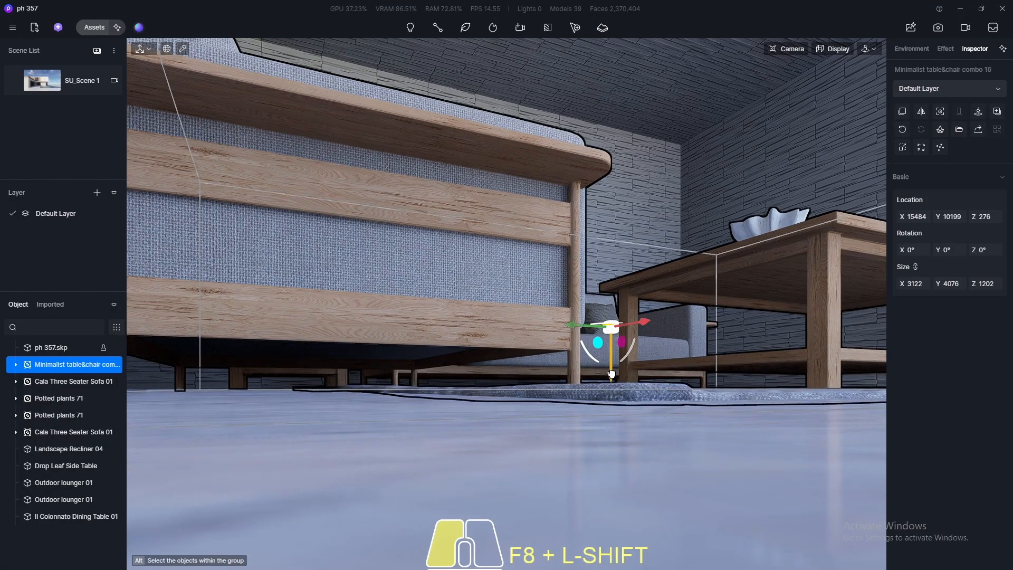
{"action": "middle_click_drag", "start_coordinate": [623, 353], "coordinate": [440, 345]}
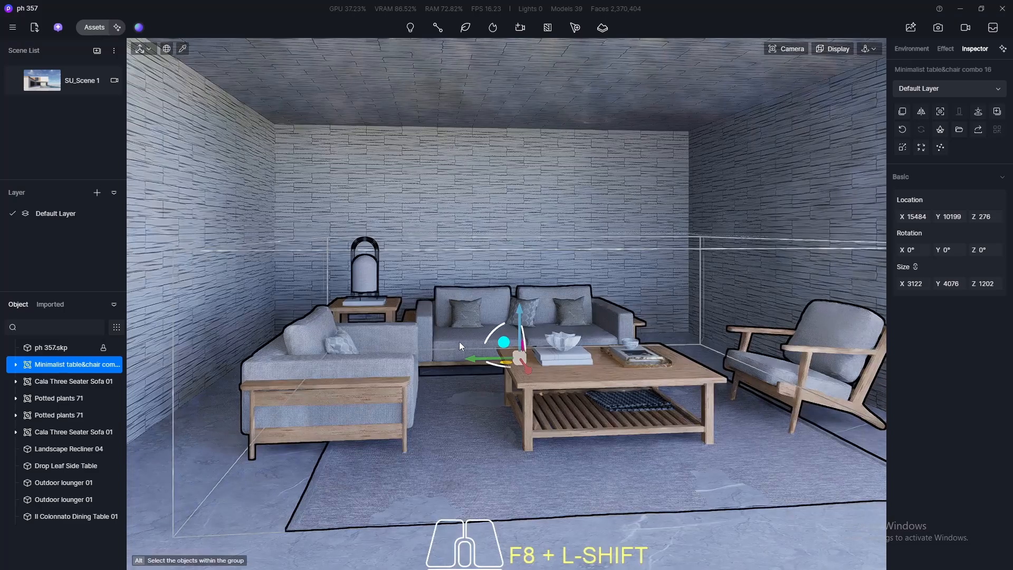
{"action": "left_click_drag", "start_coordinate": [518, 309], "coordinate": [518, 307]}
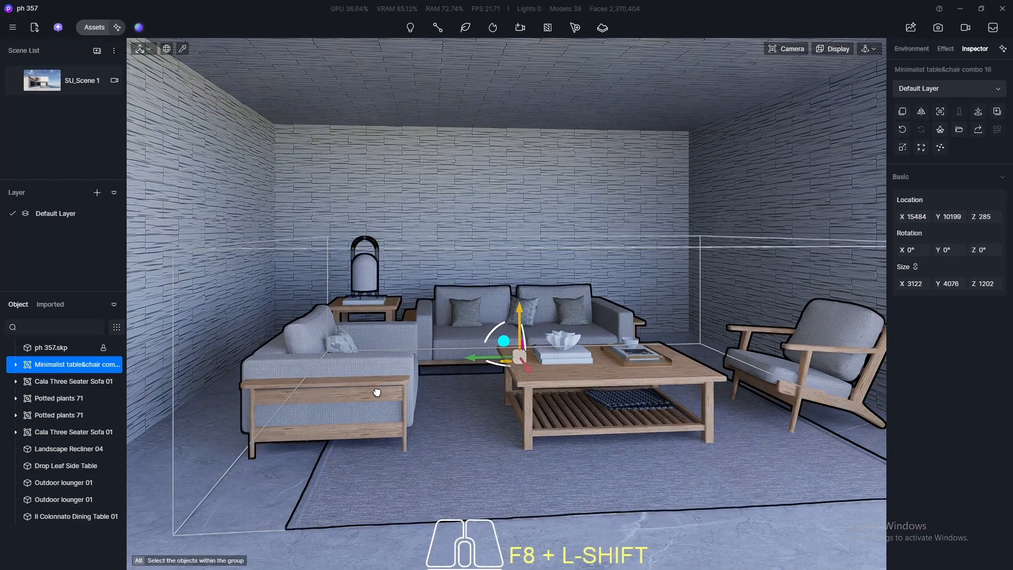
{"action": "scroll", "coordinate": [428, 333], "scroll_direction": "down", "scroll_amount": 2}
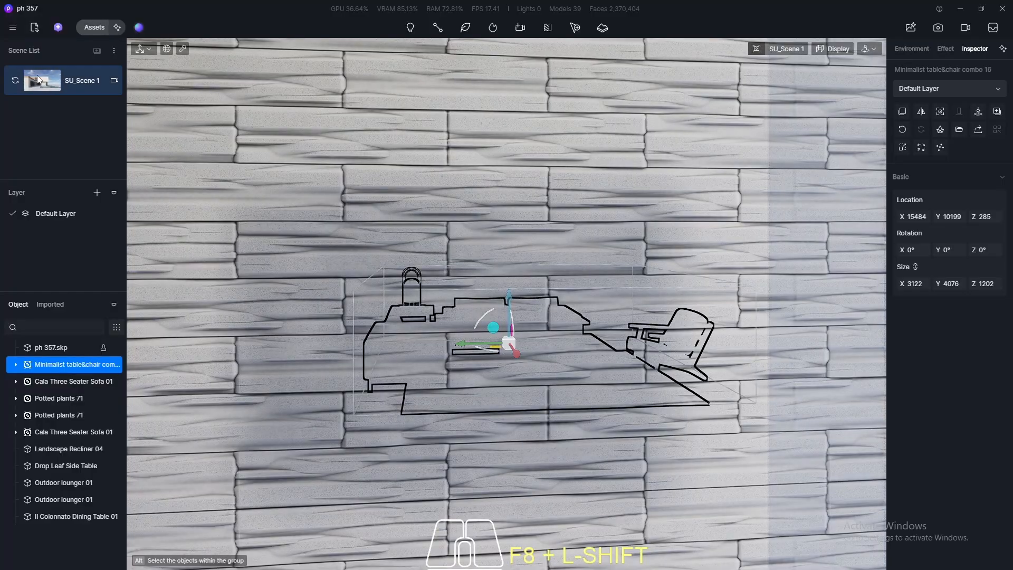
- Check the lounge seating set from the SU_Scene 1 view and from close to its covered area, finishing on the saved view
{"action": "left_click", "coordinate": [40, 80]}
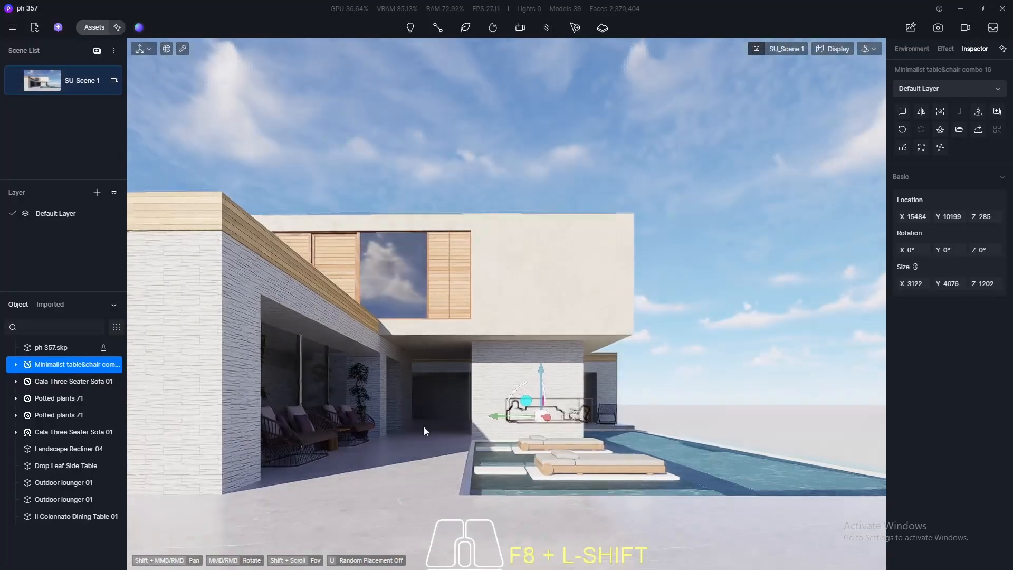
{"action": "scroll", "coordinate": [432, 449], "scroll_direction": "up", "scroll_amount": 2}
{"action": "left_click", "coordinate": [438, 466]}
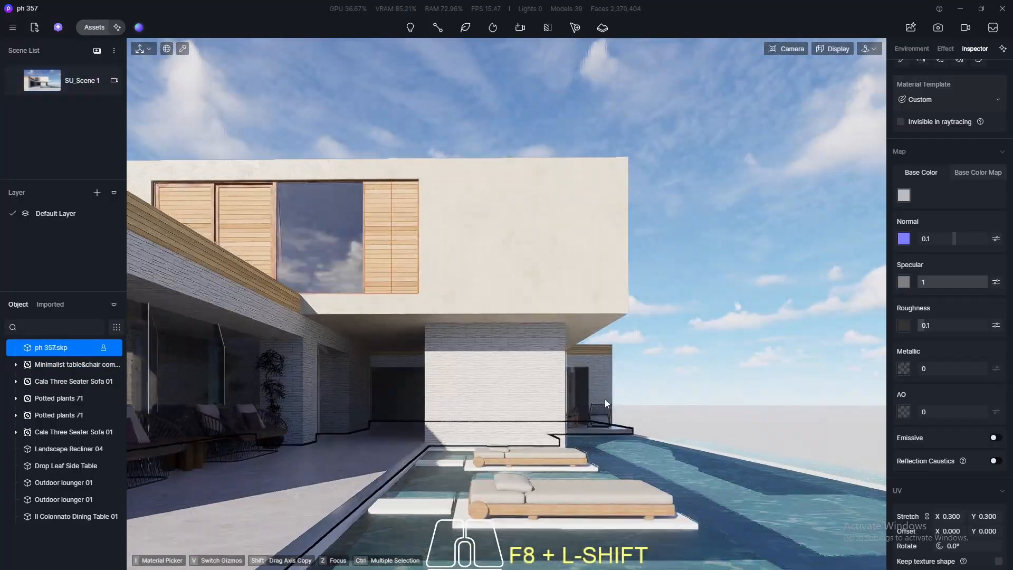
{"action": "scroll", "coordinate": [586, 401], "scroll_direction": "up", "scroll_amount": 4}
{"action": "middle_click_drag", "start_coordinate": [362, 405], "coordinate": [340, 421]}
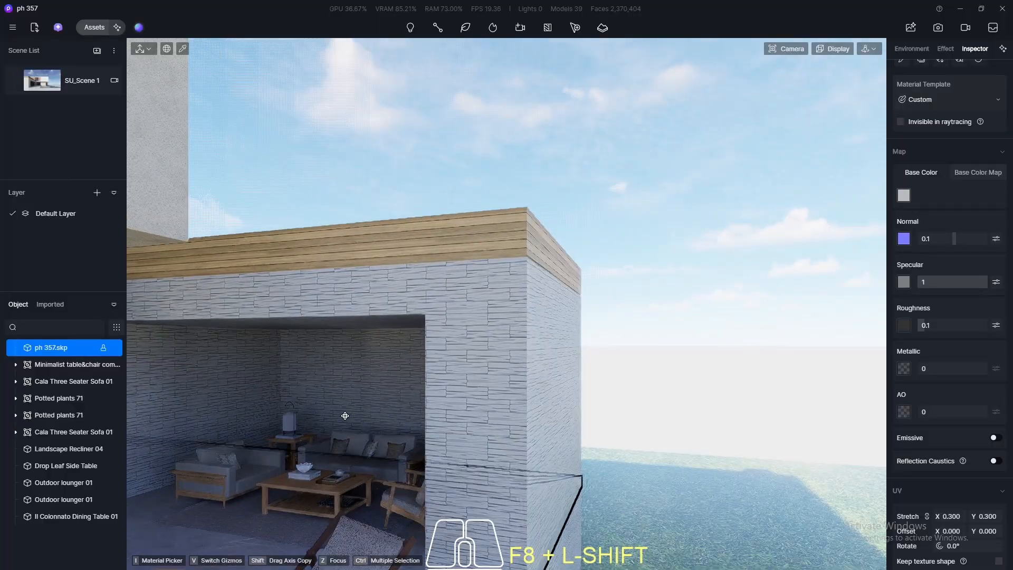
{"action": "left_click", "coordinate": [230, 456]}
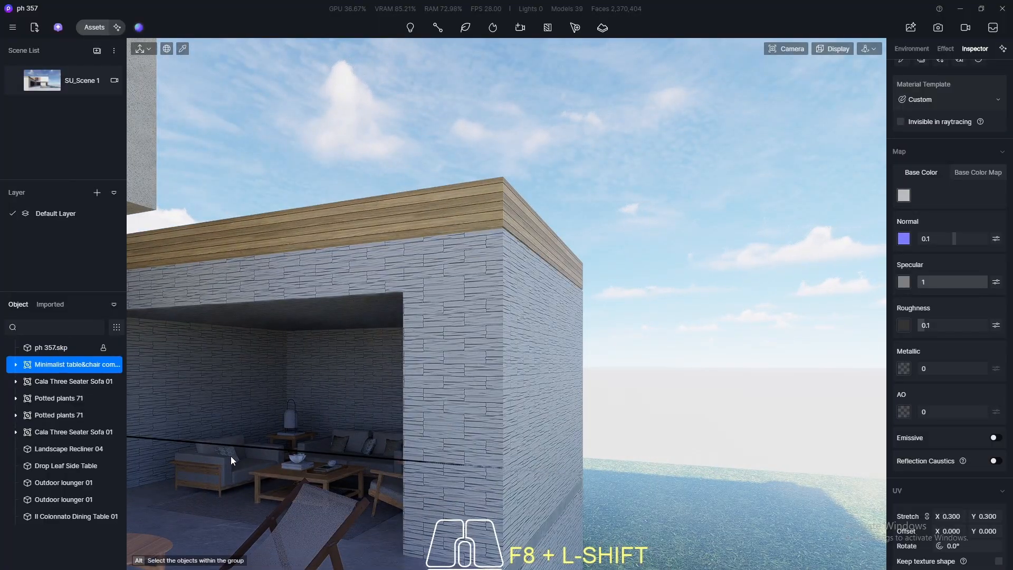
{"action": "middle_click_drag", "start_coordinate": [244, 452], "coordinate": [318, 460]}
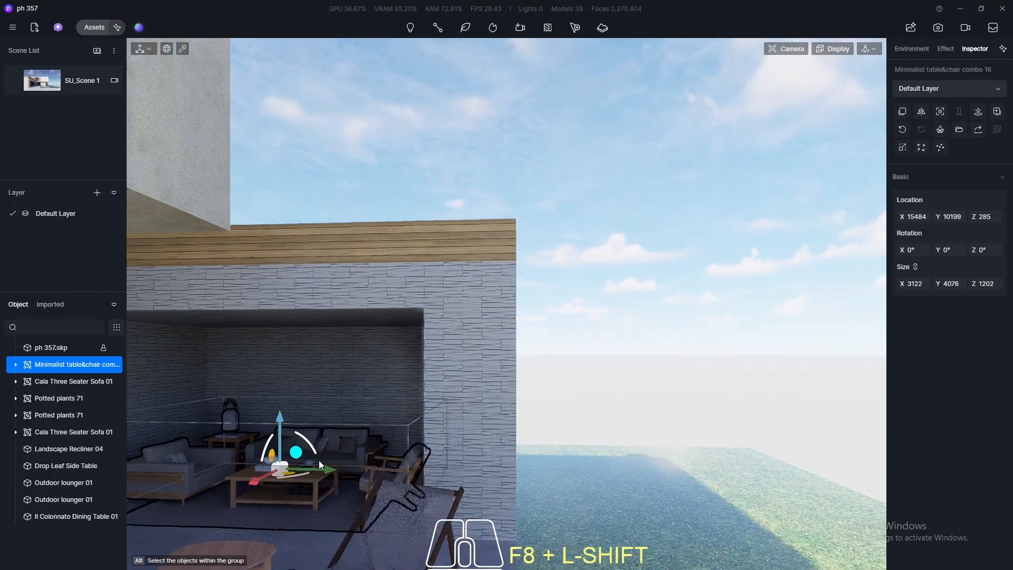
{"action": "left_click", "coordinate": [47, 82]}
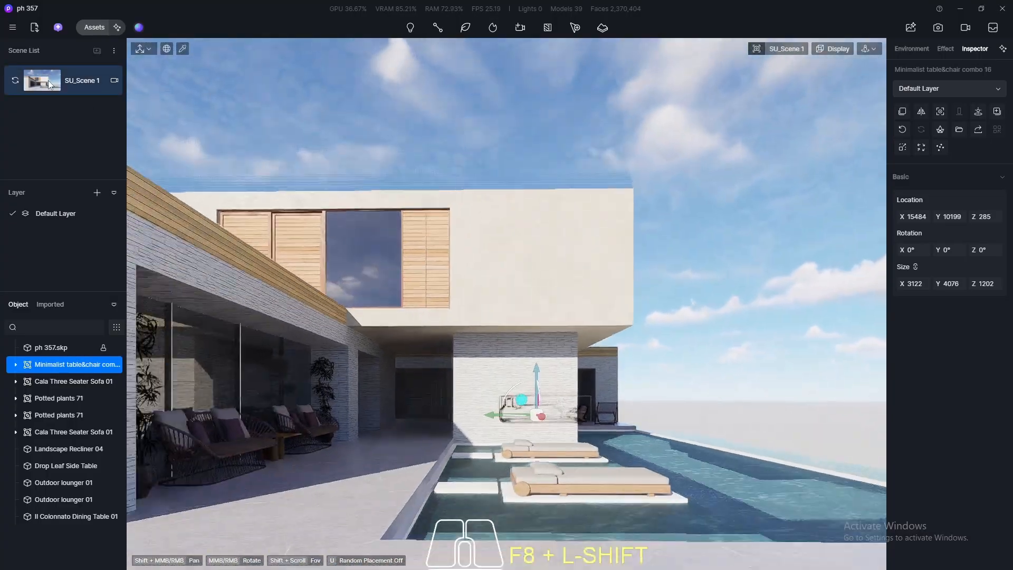
- Look through the Furniture models and choose Table and Chair Set 04 from the favourite assets
{"action": "left_click", "coordinate": [84, 29]}
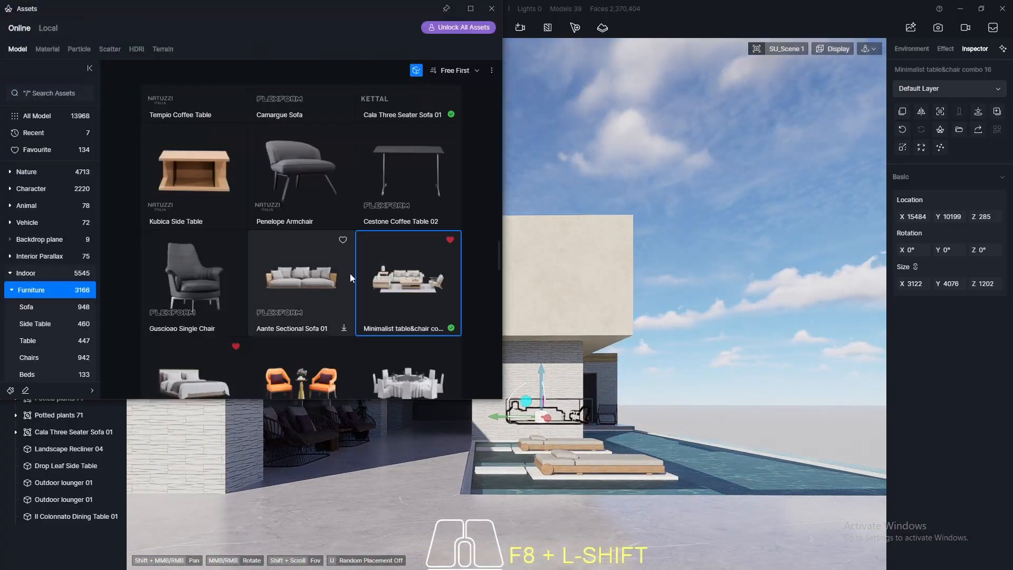
{"action": "scroll", "coordinate": [352, 276], "scroll_direction": "down", "scroll_amount": 6}
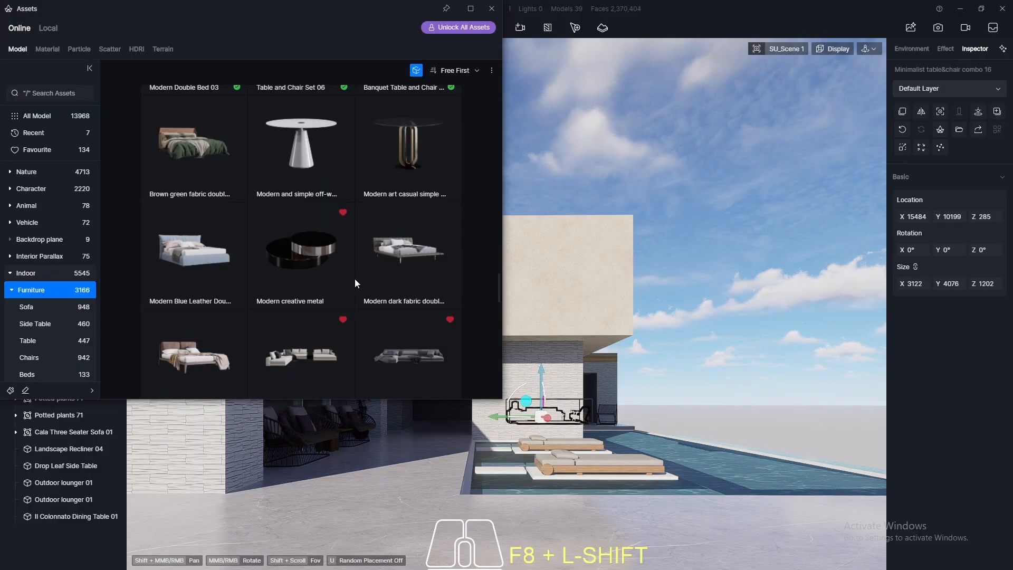
{"action": "scroll", "coordinate": [354, 280], "scroll_direction": "down", "scroll_amount": 5}
{"action": "scroll", "coordinate": [355, 281], "scroll_direction": "down", "scroll_amount": 10}
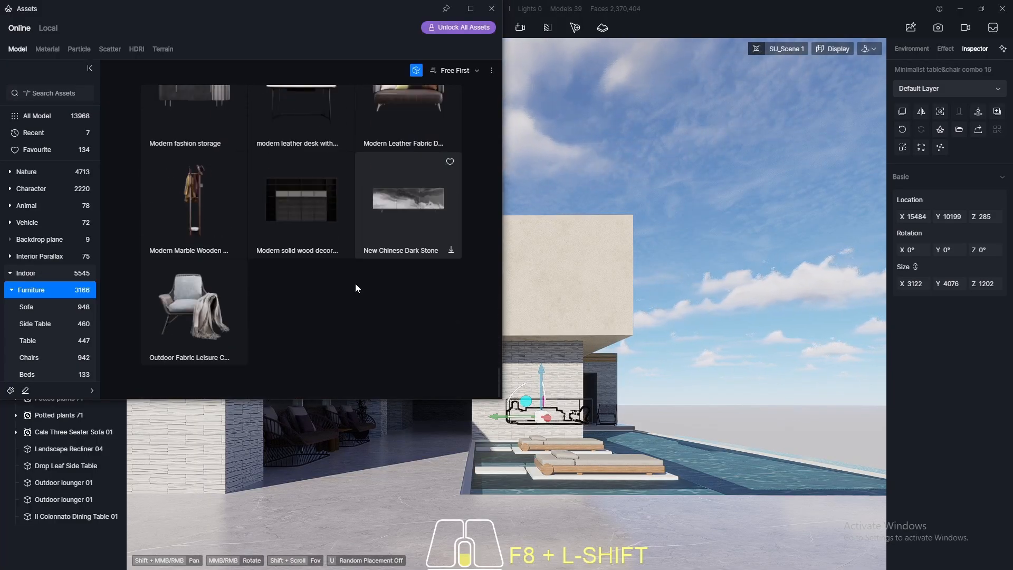
{"action": "scroll", "coordinate": [355, 285], "scroll_direction": "up", "scroll_amount": 10}
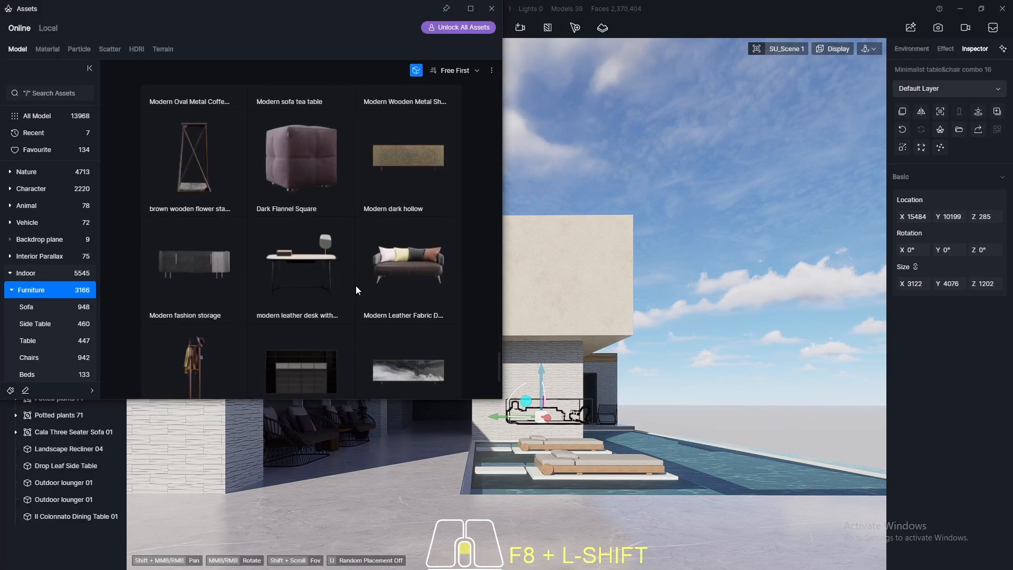
{"action": "left_click", "coordinate": [30, 115]}
{"action": "left_click", "coordinate": [46, 154]}
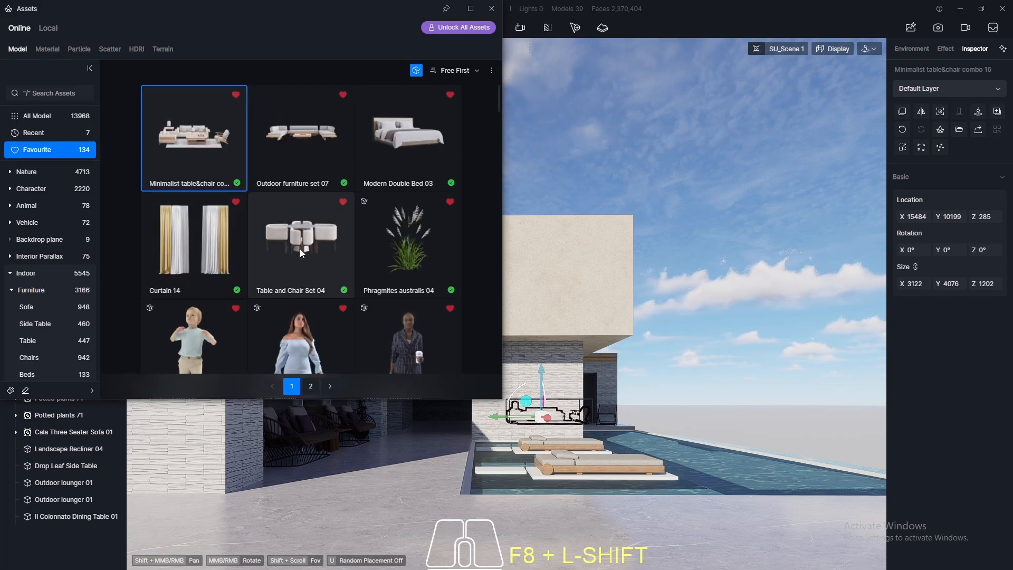
{"action": "left_click", "coordinate": [300, 249]}
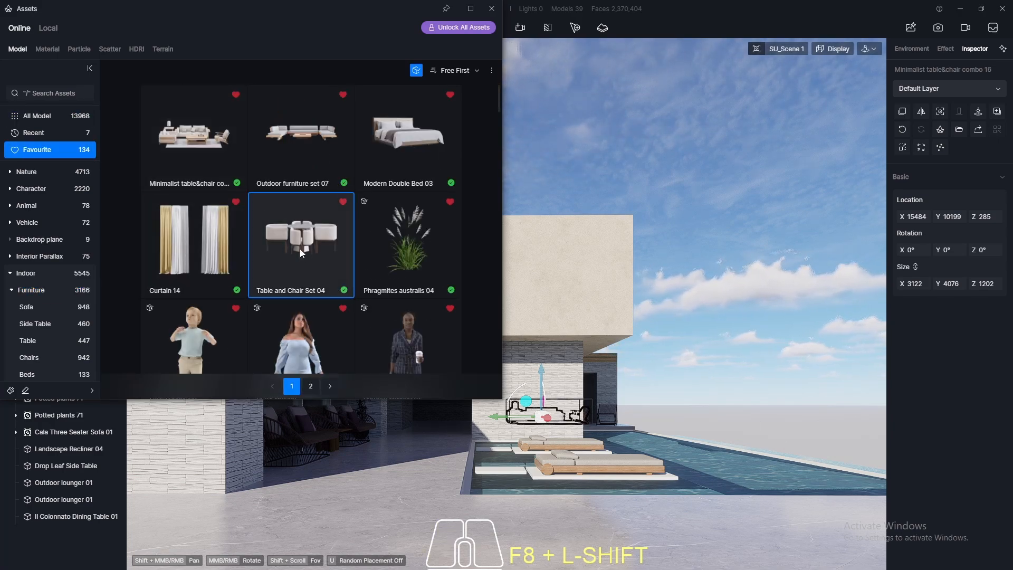
{"action": "left_click", "coordinate": [491, 12]}
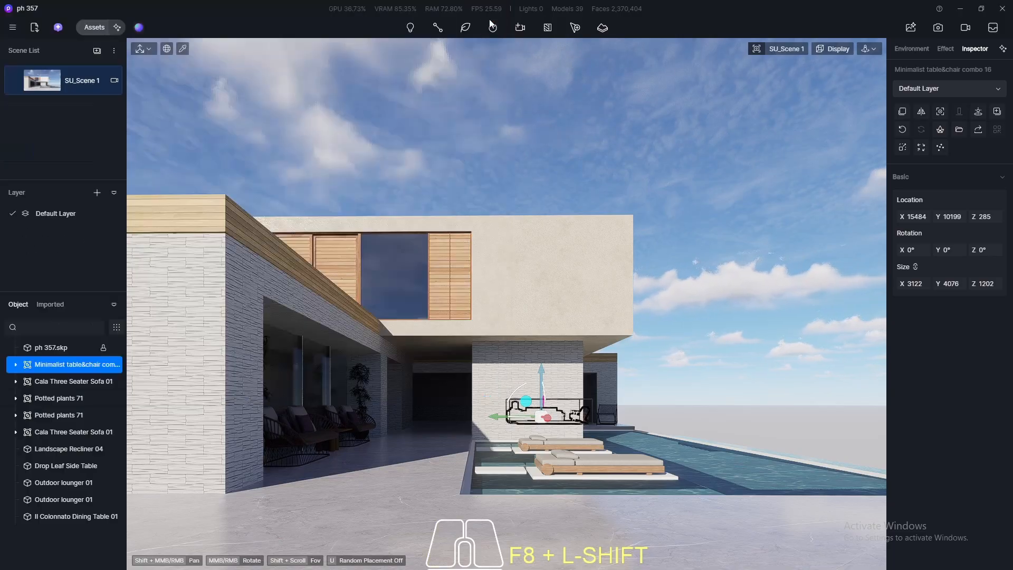
- Place Table and Chair Set 04 on the floor of the empty stone-walled covered area, at about X 15556, Y 2676
{"action": "scroll", "coordinate": [419, 414], "scroll_direction": "up", "scroll_amount": 6}
{"action": "scroll", "coordinate": [434, 416], "scroll_direction": "up", "scroll_amount": 10}
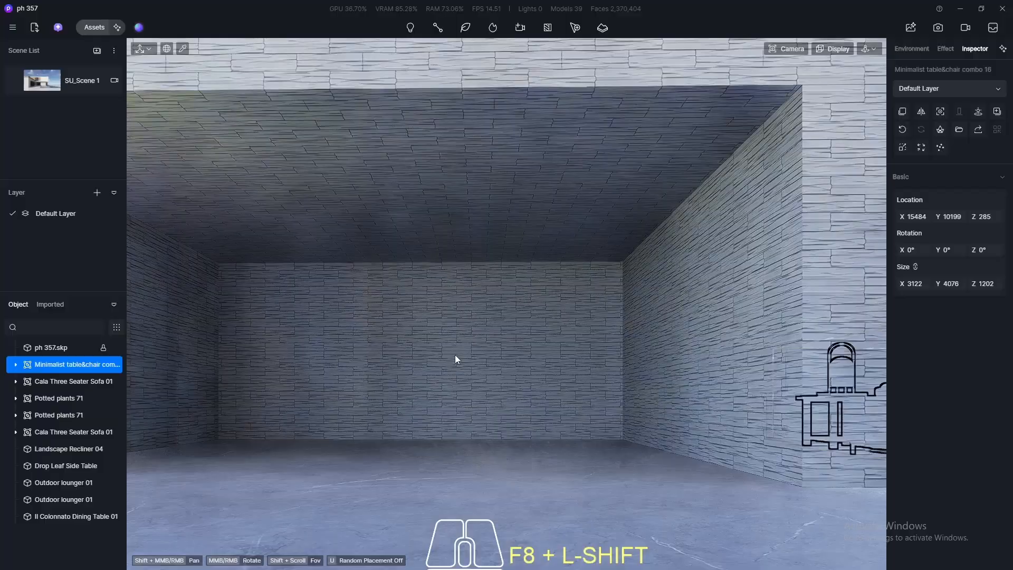
{"action": "middle_click_drag", "start_coordinate": [455, 355], "coordinate": [347, 465]}
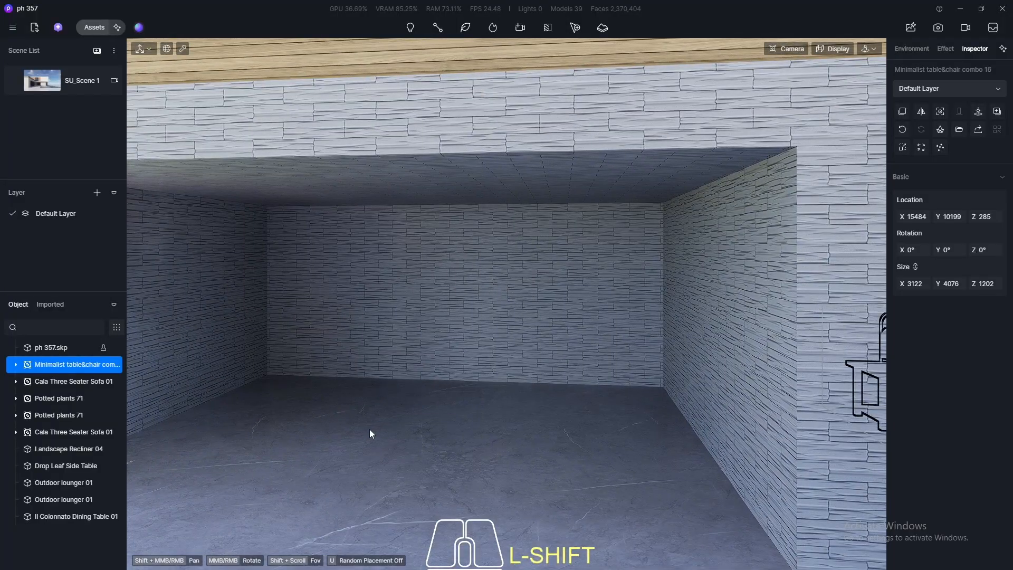
{"action": "key", "text": "shift+F8"}
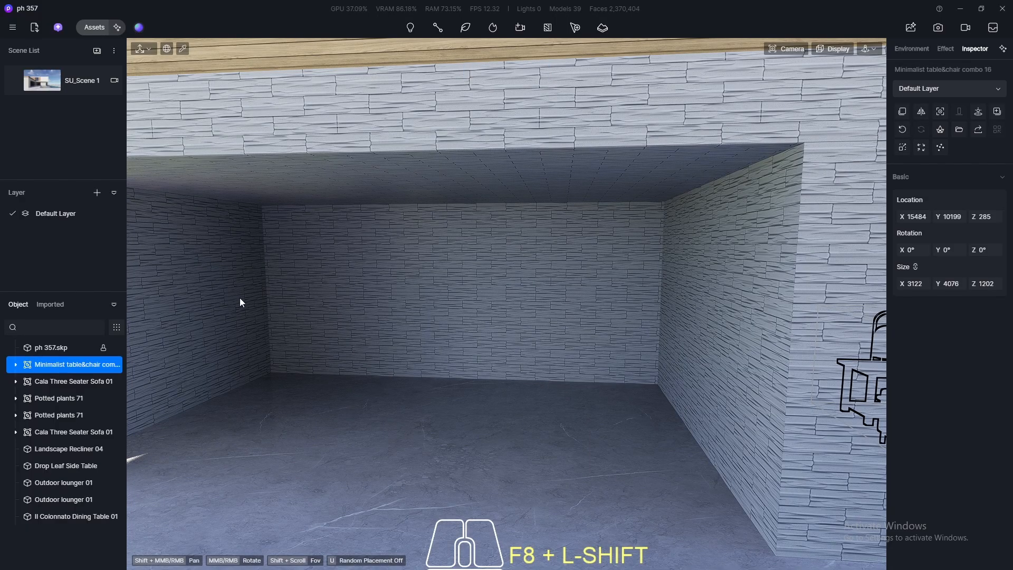
{"action": "left_click", "coordinate": [95, 27]}
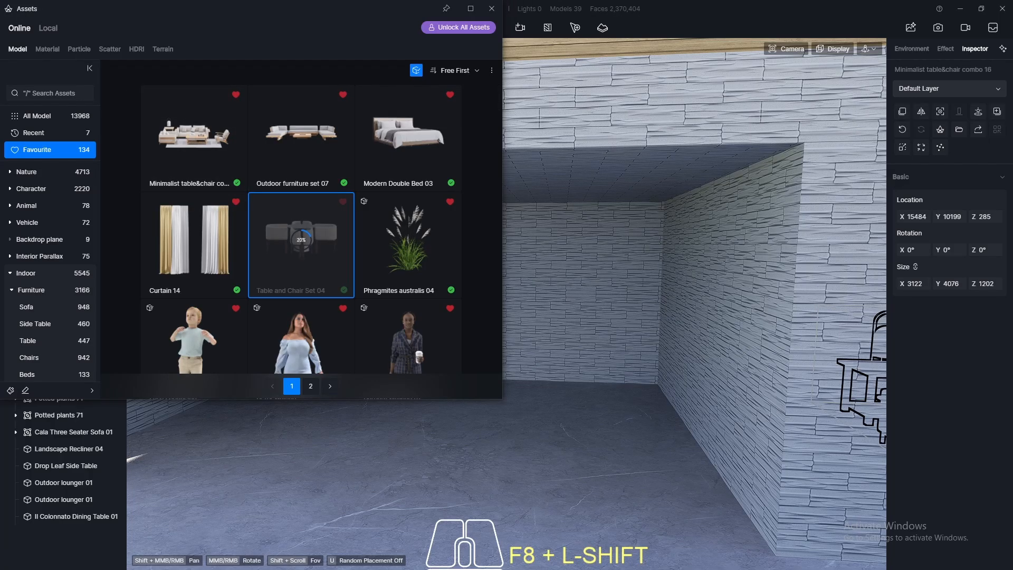
{"action": "key", "text": "Escape"}
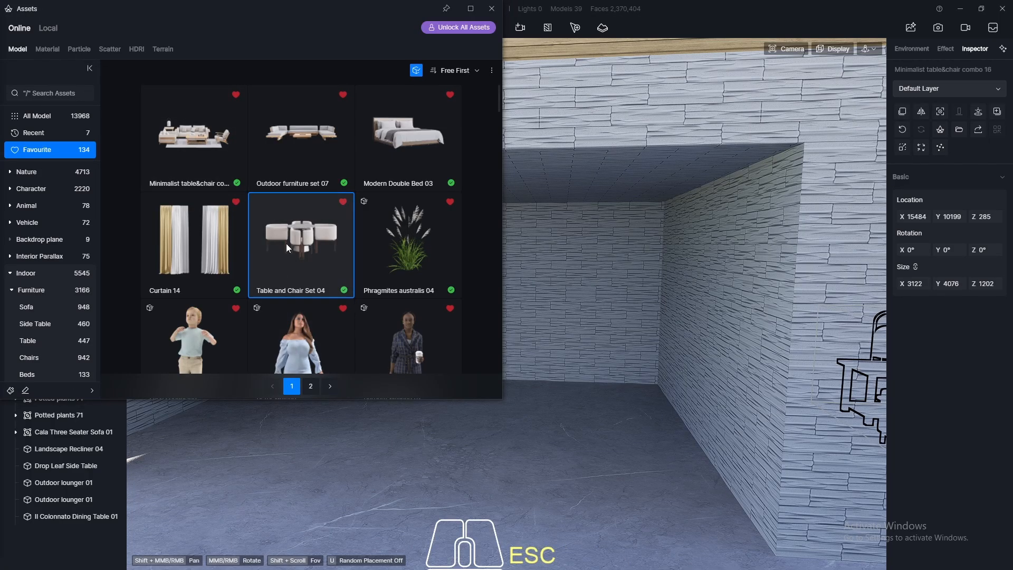
{"action": "left_click", "coordinate": [491, 9]}
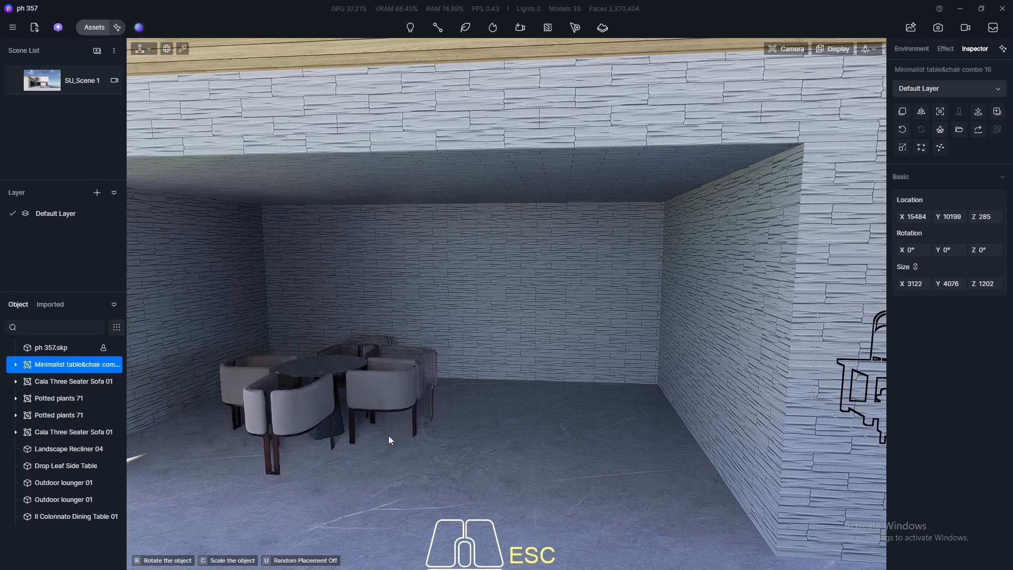
{"action": "scroll", "coordinate": [530, 349], "scroll_direction": "down", "scroll_amount": 5}
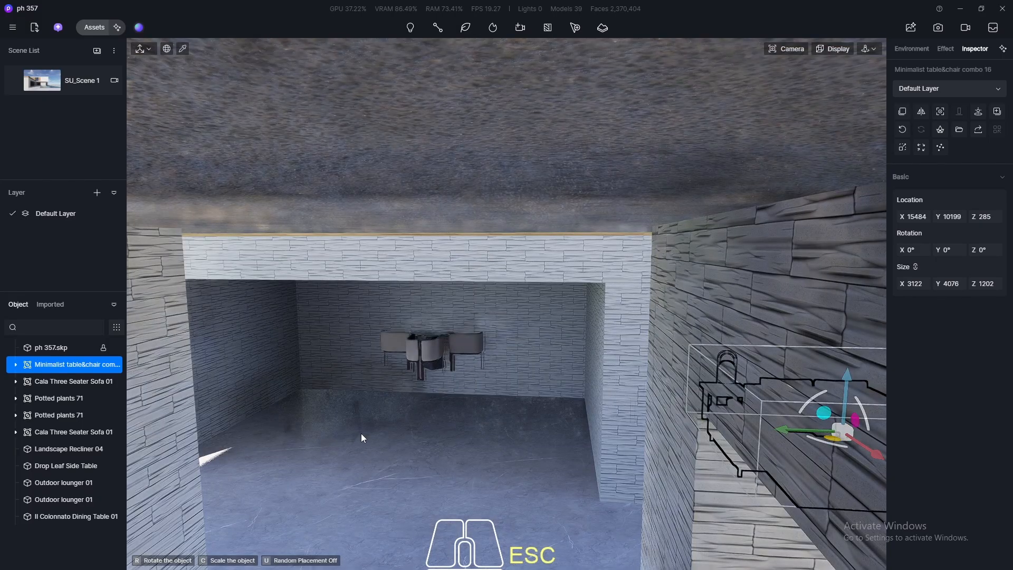
{"action": "left_click", "coordinate": [377, 429]}
- Copy Table and Chair Set 04 along the Y axis to about Y 5131, beside the first set
{"action": "scroll", "coordinate": [332, 372], "scroll_direction": "up", "scroll_amount": 5}
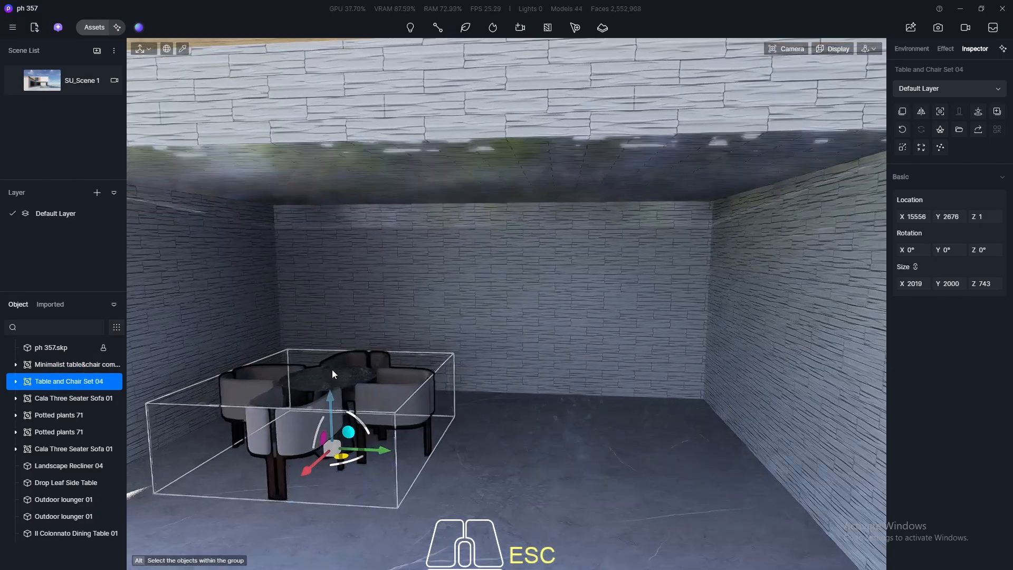
{"action": "scroll", "coordinate": [375, 313], "scroll_direction": "down", "scroll_amount": 10}
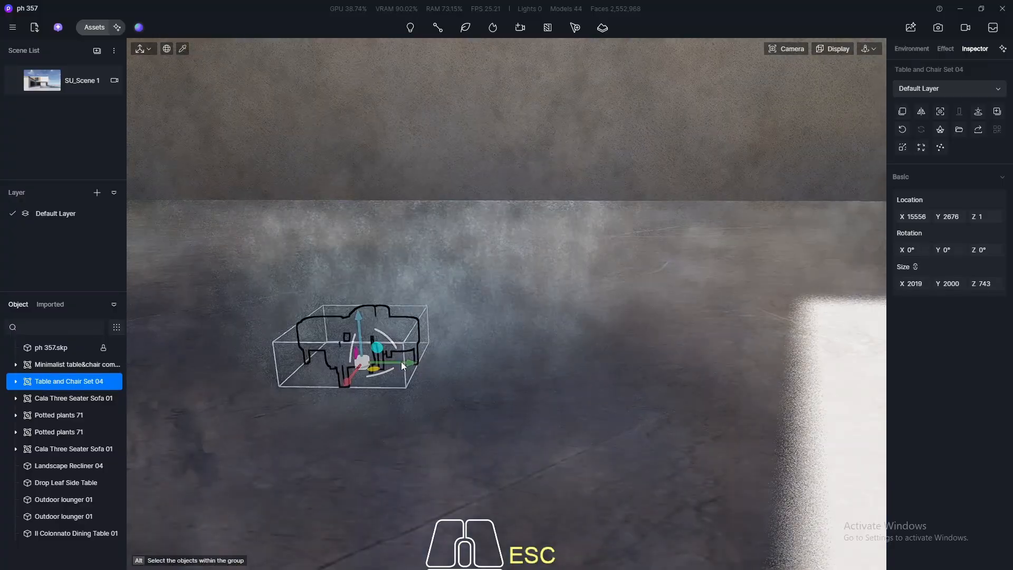
{"action": "scroll", "coordinate": [407, 376], "scroll_direction": "up", "scroll_amount": 10}
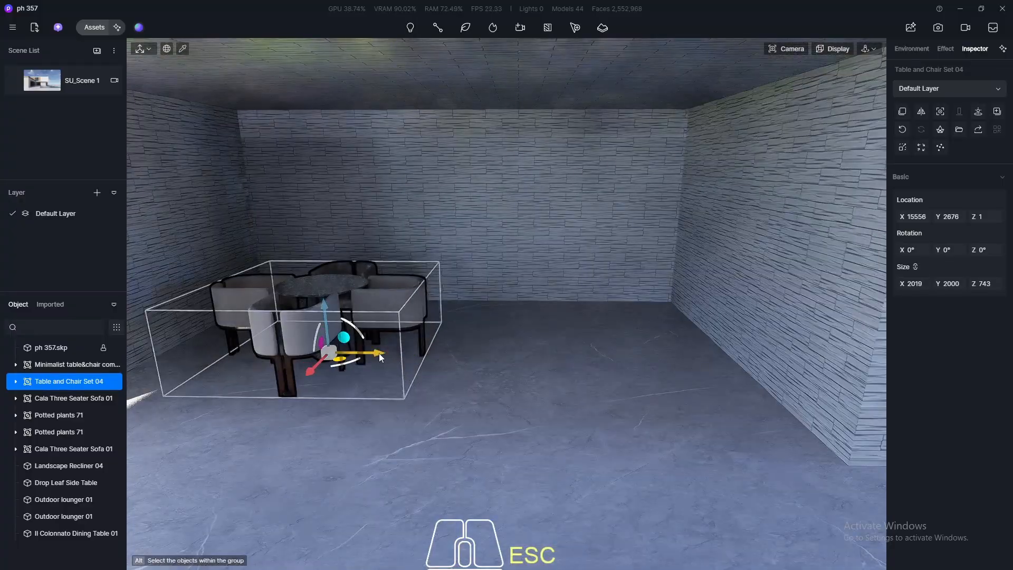
{"action": "left_click_drag", "start_coordinate": [472, 369], "coordinate": [620, 384], "text": "shift"}
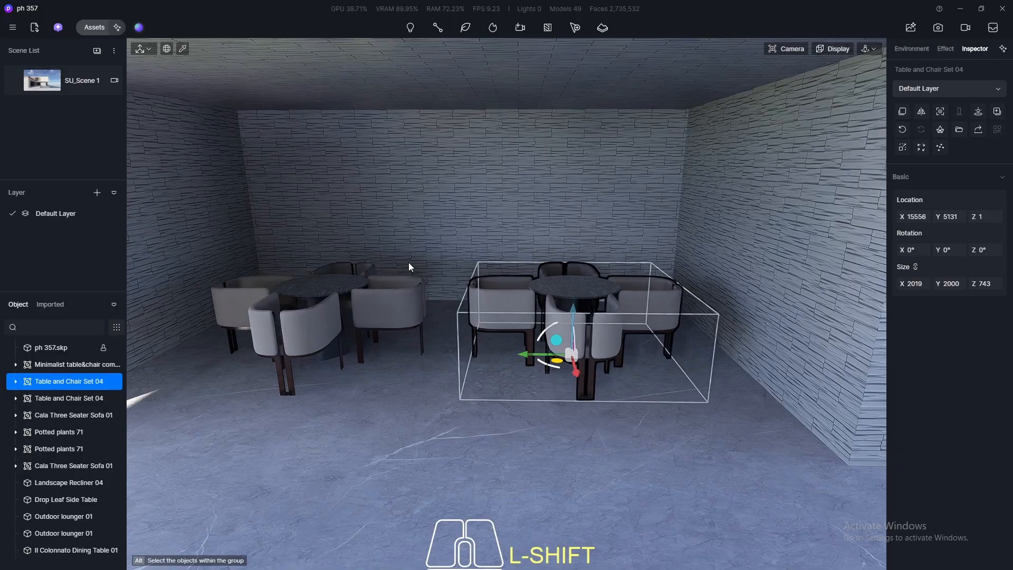
- Return to the SU_Scene 1 view and examine how the two dining sets look in the exterior composition
{"action": "scroll", "coordinate": [406, 231], "scroll_direction": "down", "scroll_amount": 5}
{"action": "left_click", "coordinate": [77, 81]}
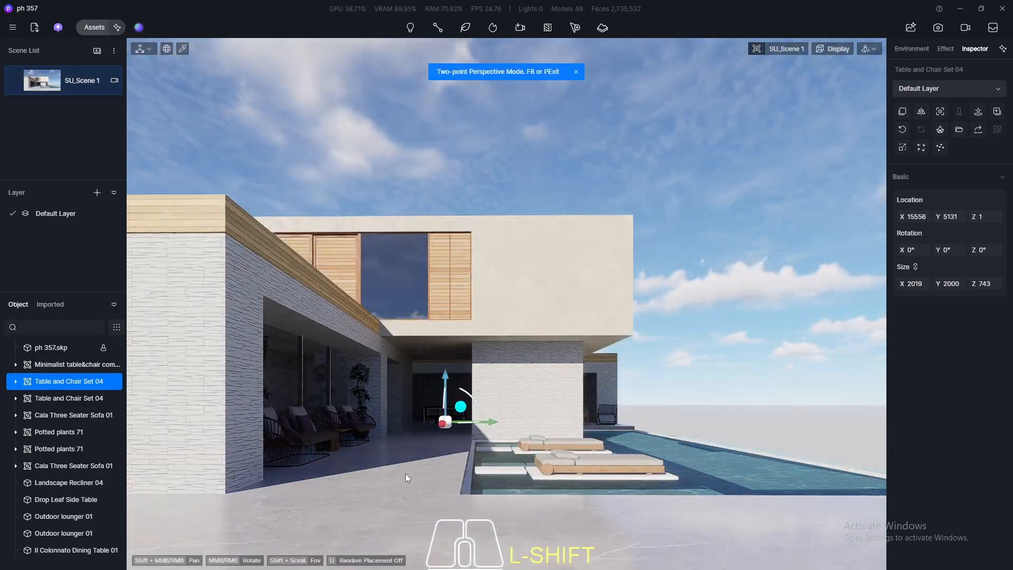
{"action": "left_click", "coordinate": [404, 480]}
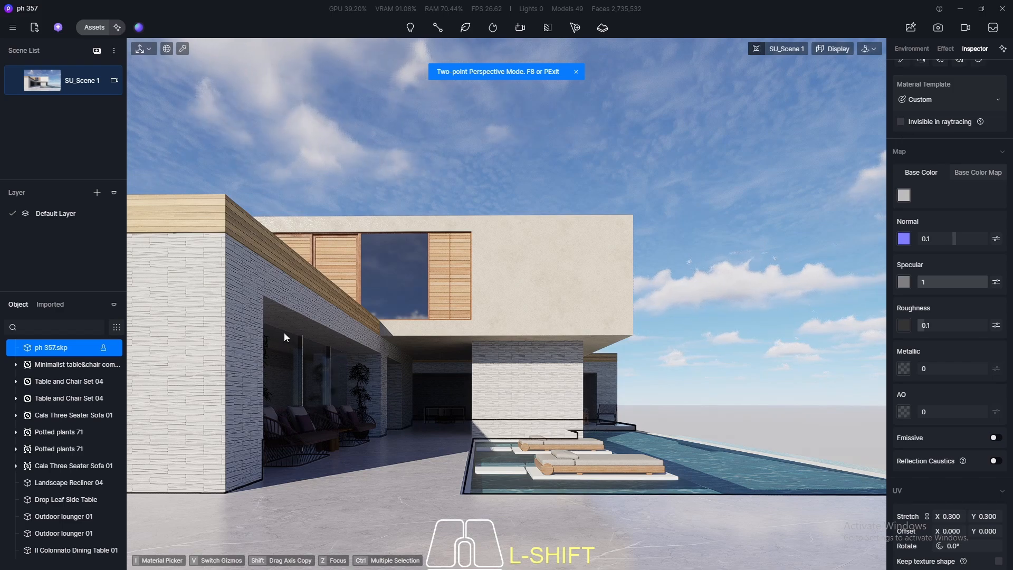
{"action": "scroll", "coordinate": [287, 334], "scroll_direction": "up", "scroll_amount": 3}
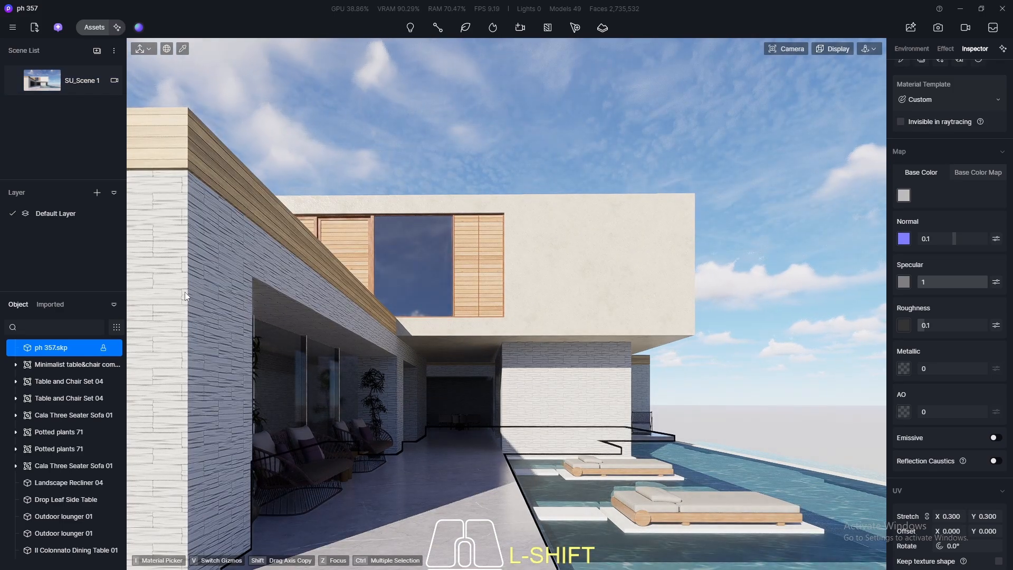
{"action": "left_click", "coordinate": [42, 82]}
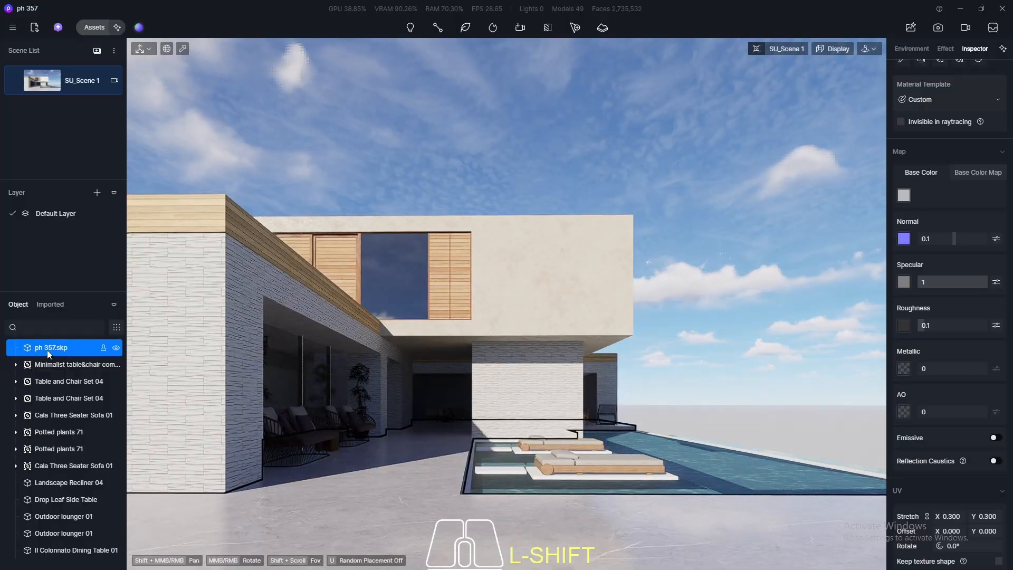
- Reload the ph 357.skp model from its source file
{"action": "left_click", "coordinate": [46, 351]}
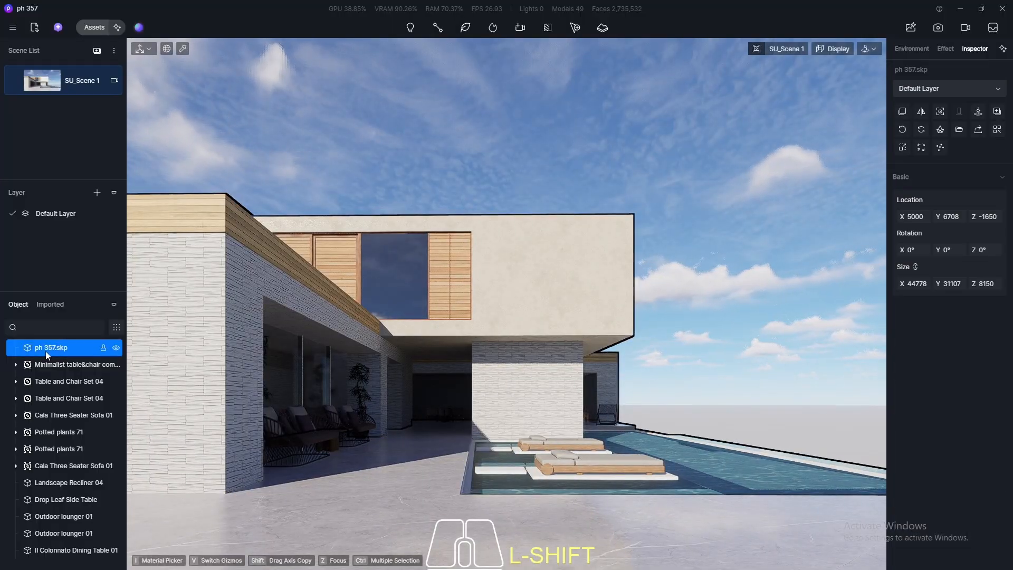
{"action": "left_click", "coordinate": [918, 130]}
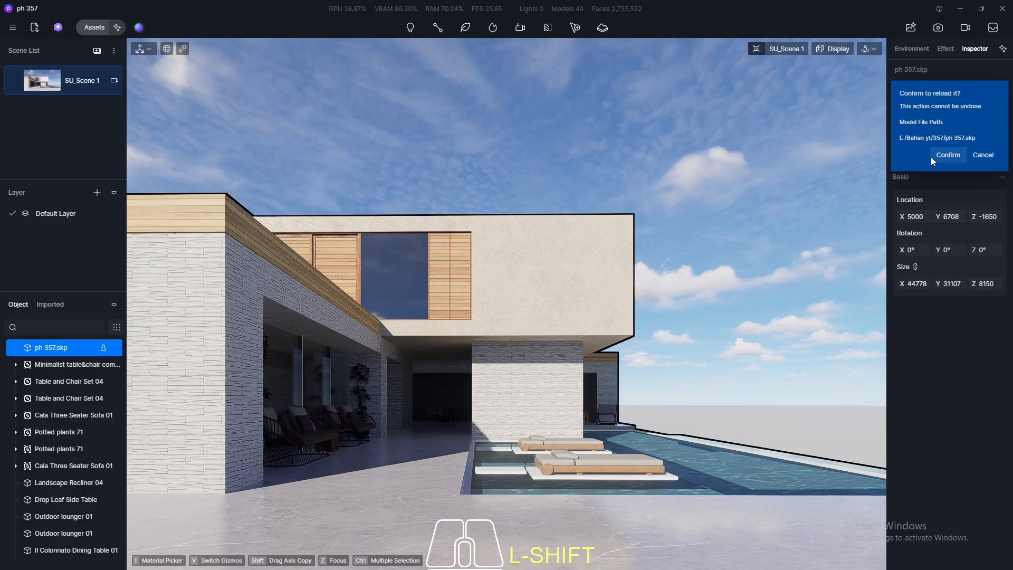
{"action": "left_click", "coordinate": [945, 155]}
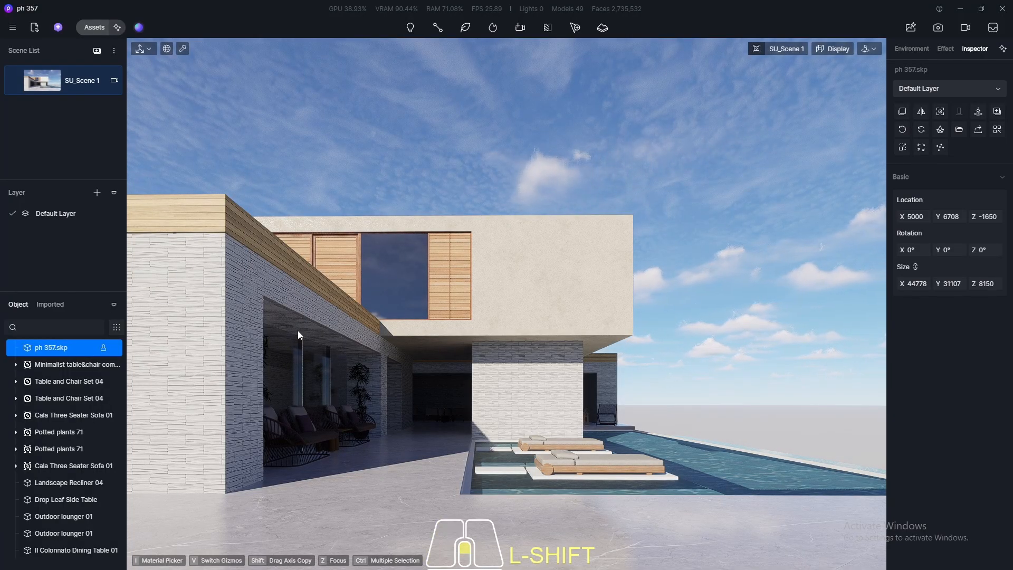
- Apply the White Rough Wall material from the Wall Paint category to the ceiling of the covered seating area
{"action": "left_click", "coordinate": [298, 331]}
{"action": "scroll", "coordinate": [299, 332], "scroll_direction": "up", "scroll_amount": 5}
{"action": "scroll", "coordinate": [300, 313], "scroll_direction": "up", "scroll_amount": 3}
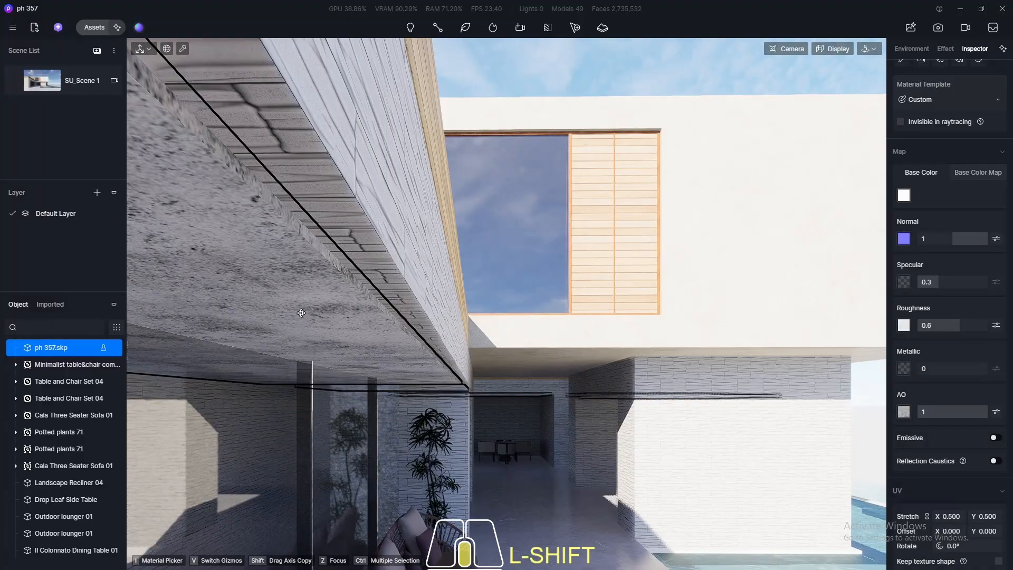
{"action": "middle_click_drag", "start_coordinate": [302, 313], "coordinate": [293, 313], "text": "shift"}
{"action": "left_click", "coordinate": [94, 28]}
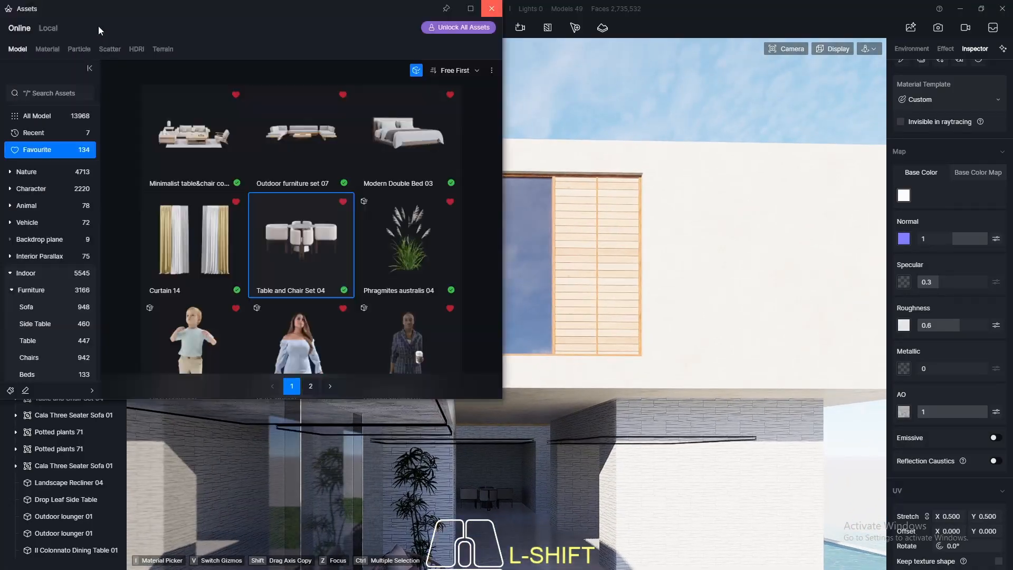
{"action": "left_click", "coordinate": [47, 49]}
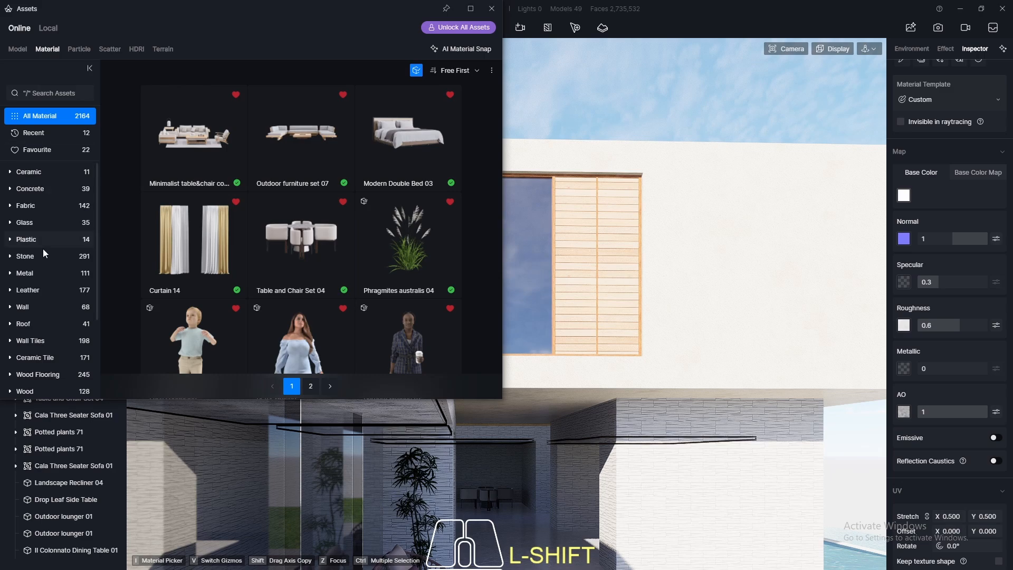
{"action": "left_click", "coordinate": [33, 307]}
{"action": "left_click", "coordinate": [44, 358]}
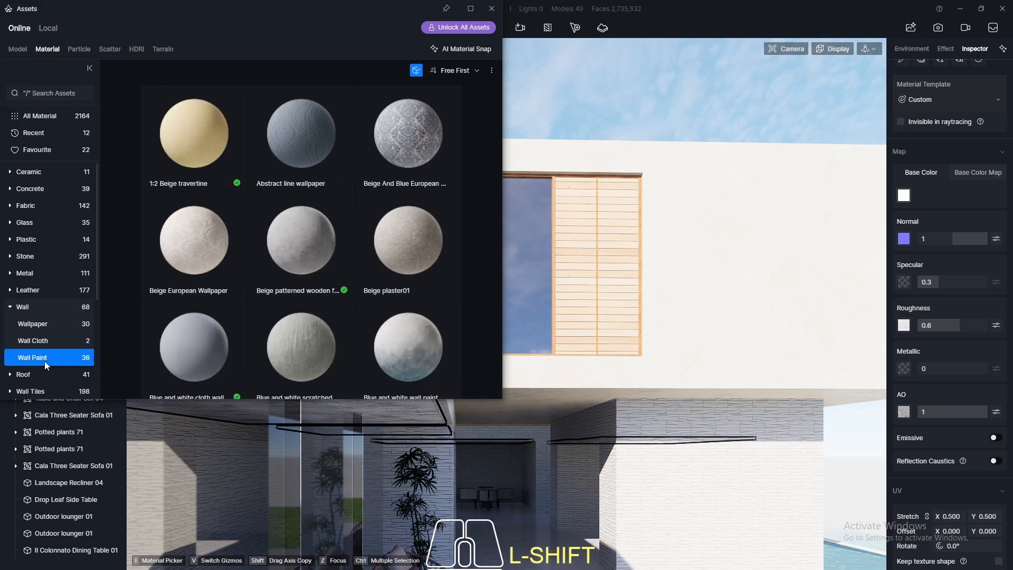
{"action": "scroll", "coordinate": [311, 237], "scroll_direction": "down", "scroll_amount": 5}
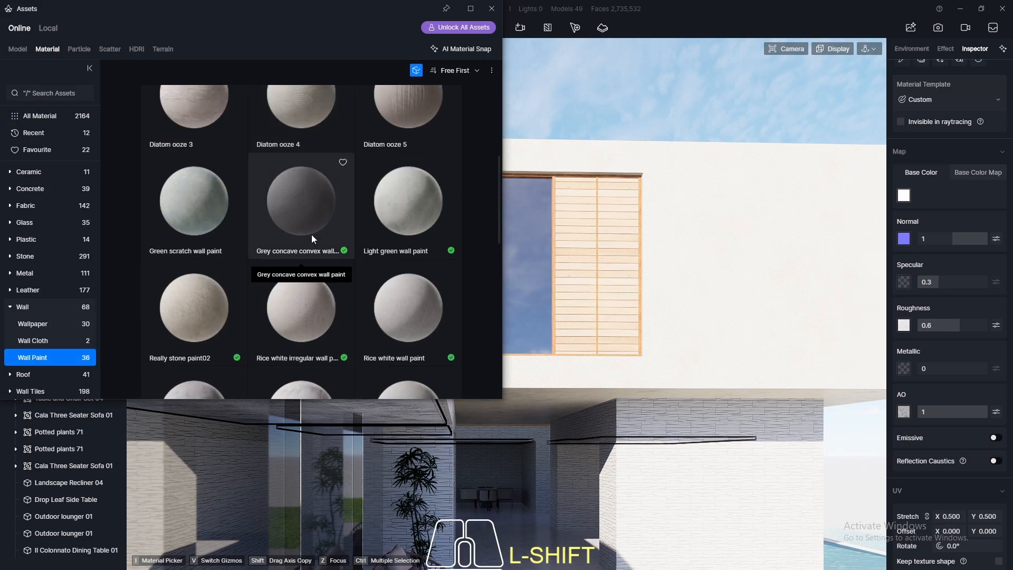
{"action": "scroll", "coordinate": [199, 207], "scroll_direction": "down", "scroll_amount": 8}
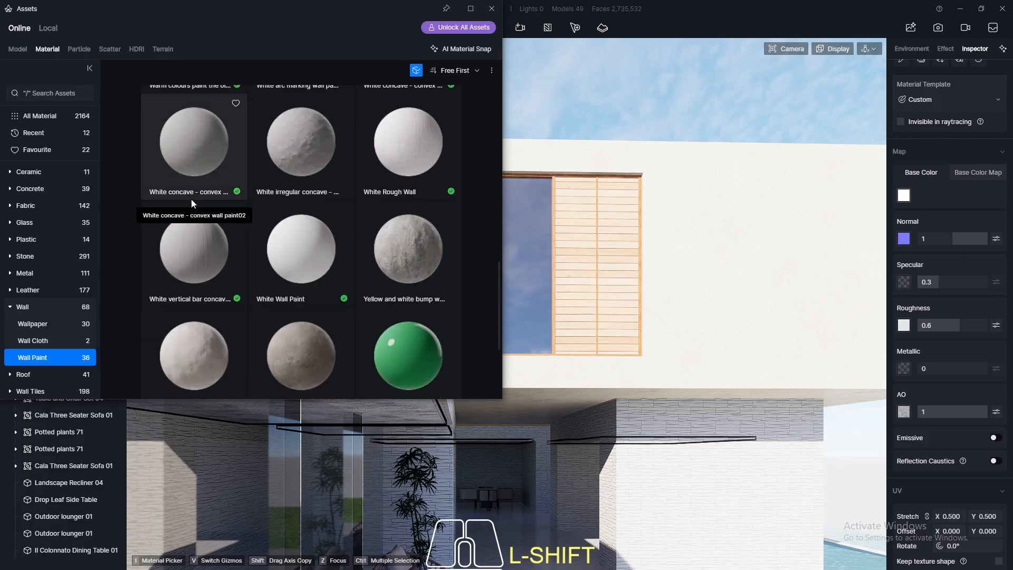
{"action": "left_click_drag", "start_coordinate": [408, 141], "coordinate": [315, 343]}
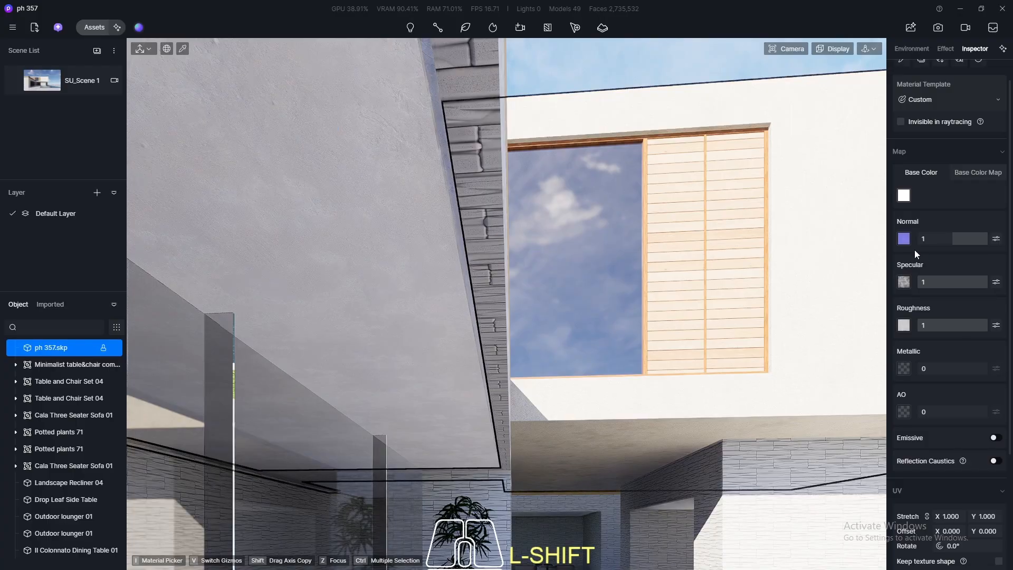
- Set the ceiling material's Normal strength to 0.1 and return to the SU_Scene 1 view
{"action": "left_click", "coordinate": [936, 240]}
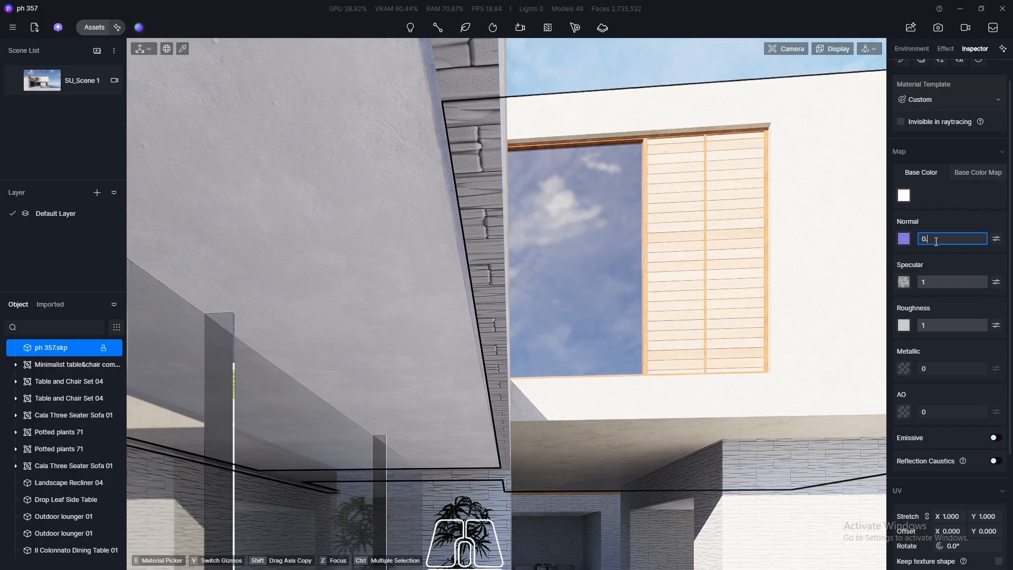
{"action": "key", "text": "Return"}
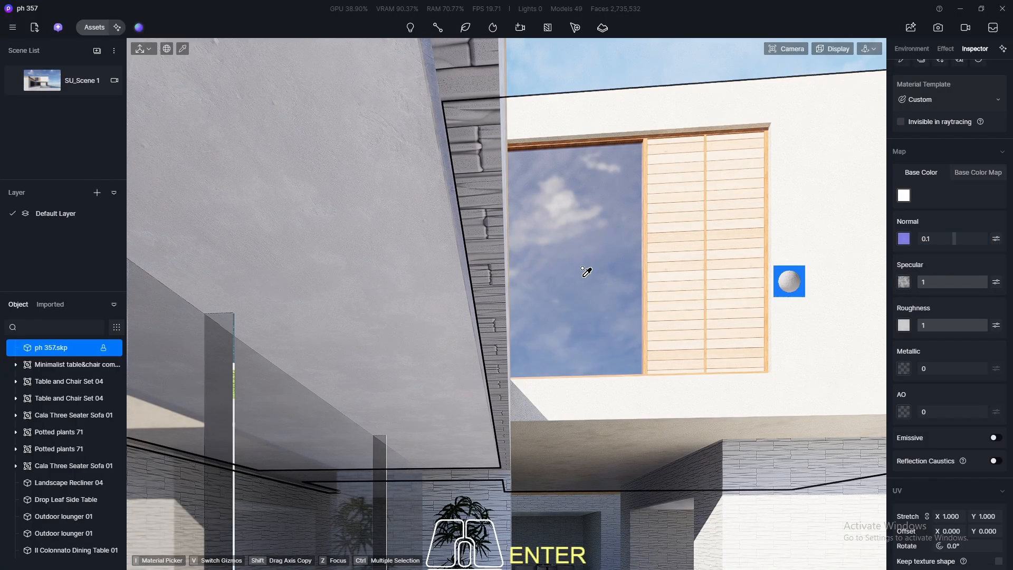
{"action": "key", "text": "Escape"}
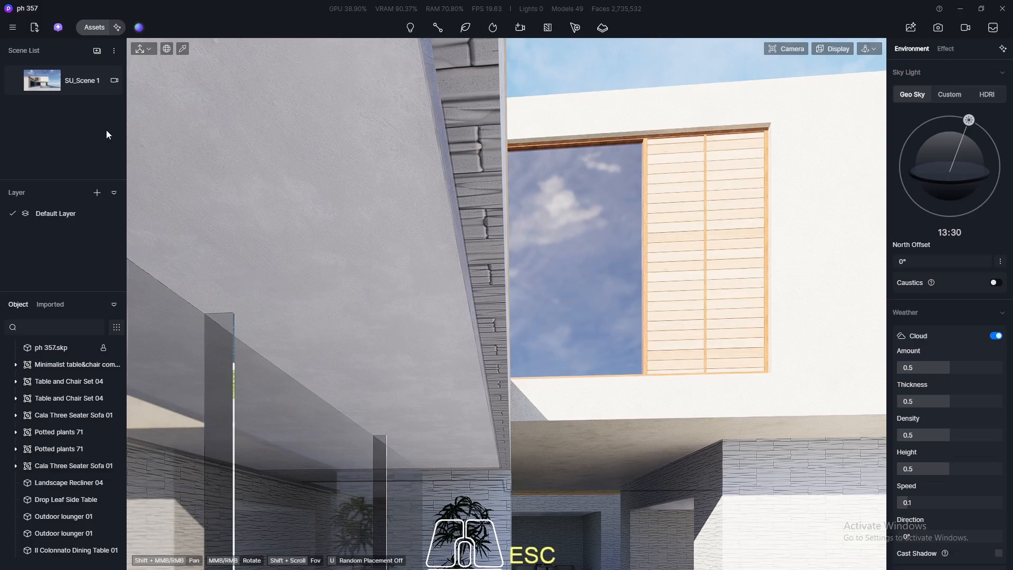
{"action": "left_click", "coordinate": [33, 81]}
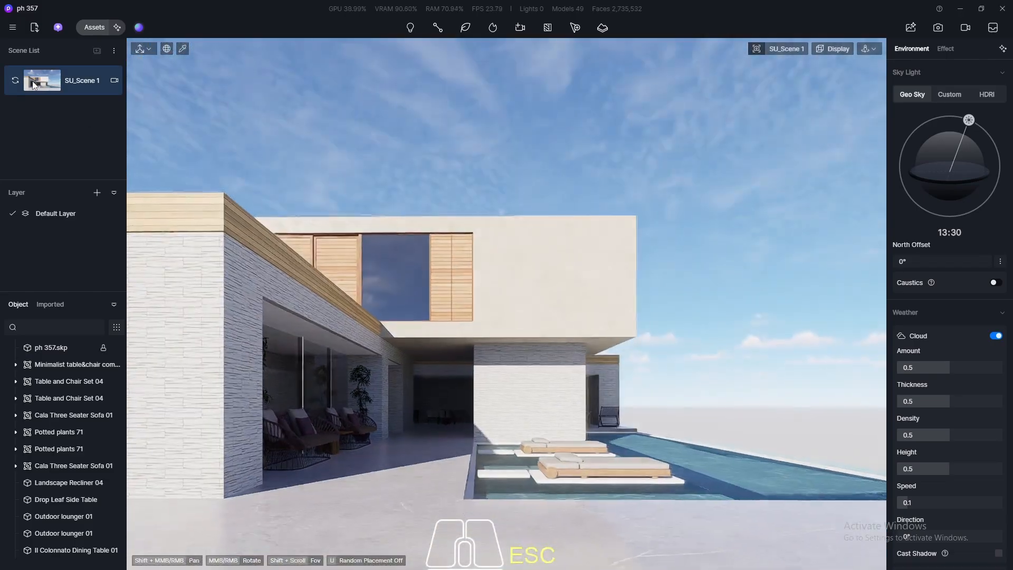
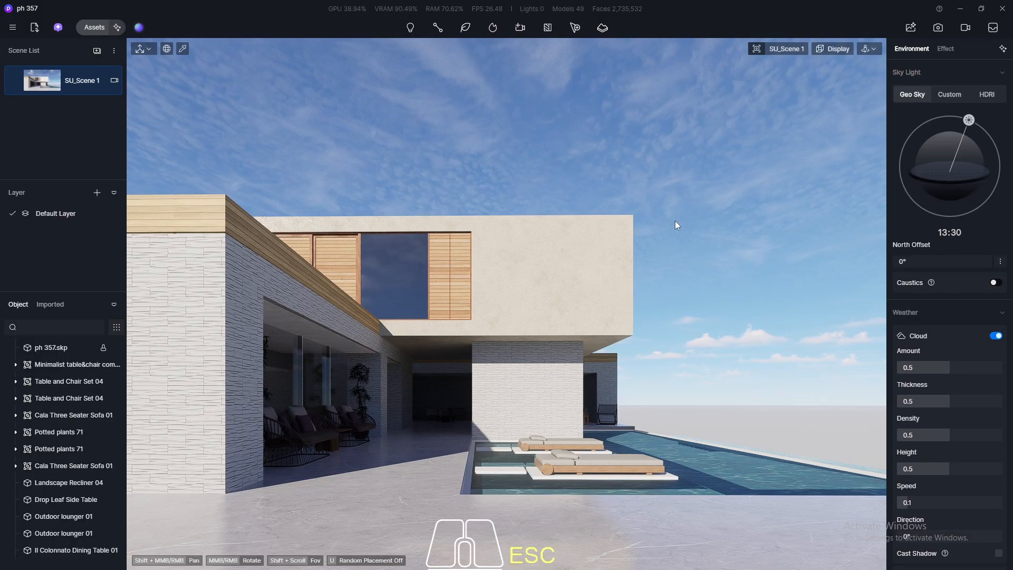
{"action": "middle_click_drag", "start_coordinate": [675, 221], "coordinate": [517, 299]}
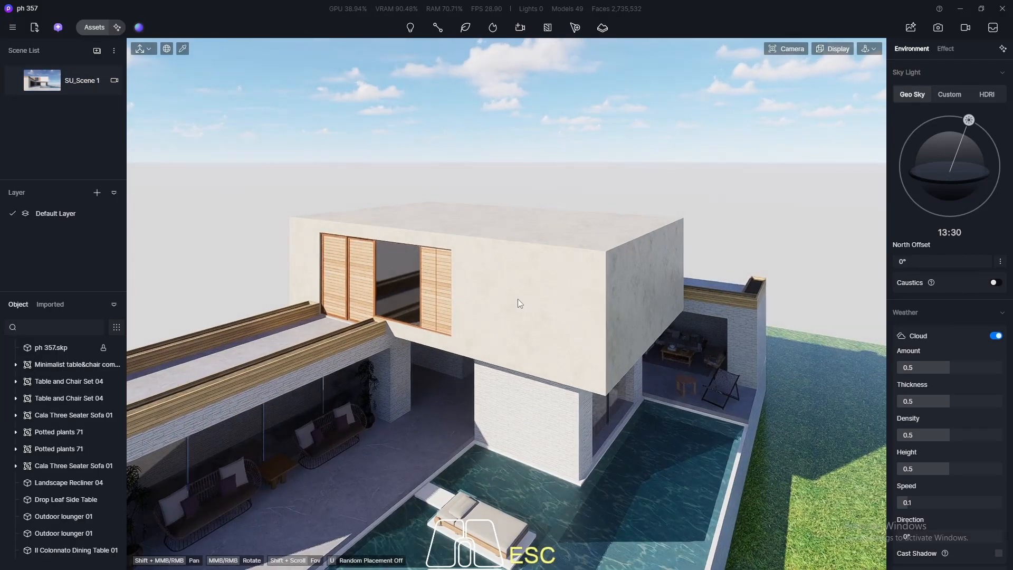
{"action": "scroll", "coordinate": [497, 272], "scroll_direction": "down", "scroll_amount": 6}
{"action": "middle_click_drag", "start_coordinate": [497, 231], "coordinate": [340, 163]}
{"action": "left_click", "coordinate": [41, 85]}
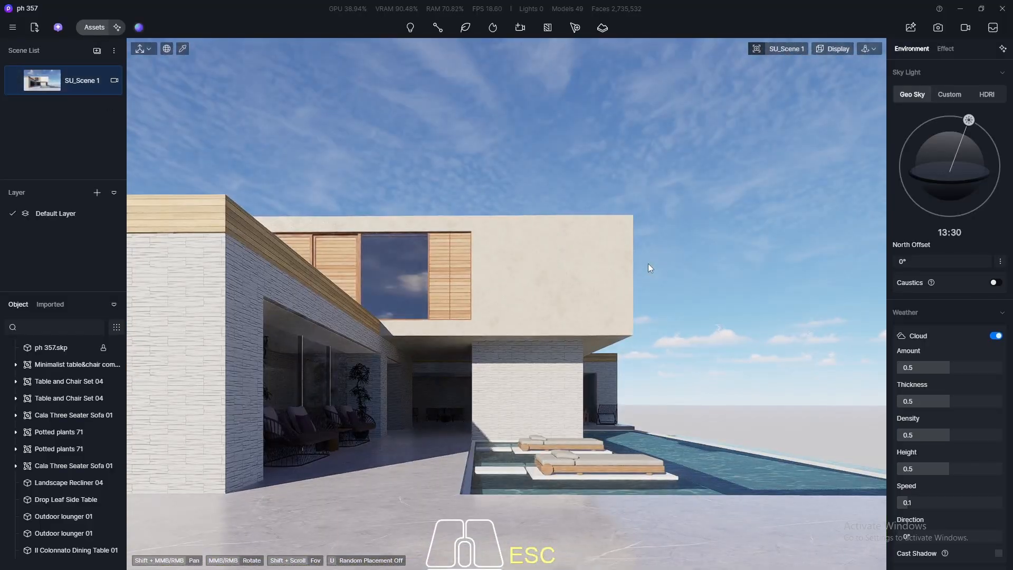
- Look through the Nature model categories for a plant for the rooftop planter and pick Miscanthus sinensis from Ornamental Grass
{"action": "middle_click_drag", "start_coordinate": [419, 222], "coordinate": [380, 270]}
{"action": "scroll", "coordinate": [347, 364], "scroll_direction": "up", "scroll_amount": 6}
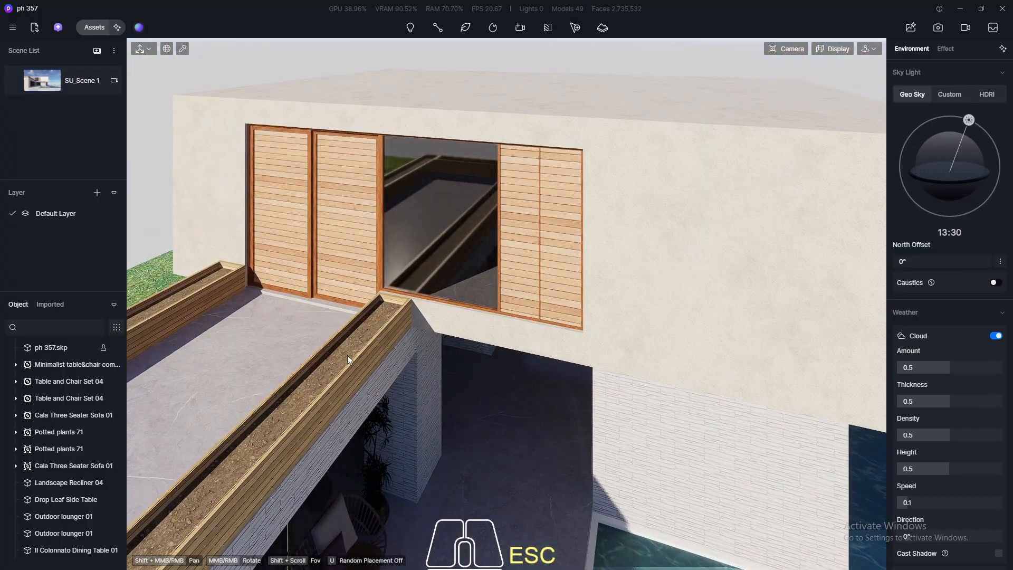
{"action": "key", "text": "F8"}
{"action": "left_click", "coordinate": [97, 27]}
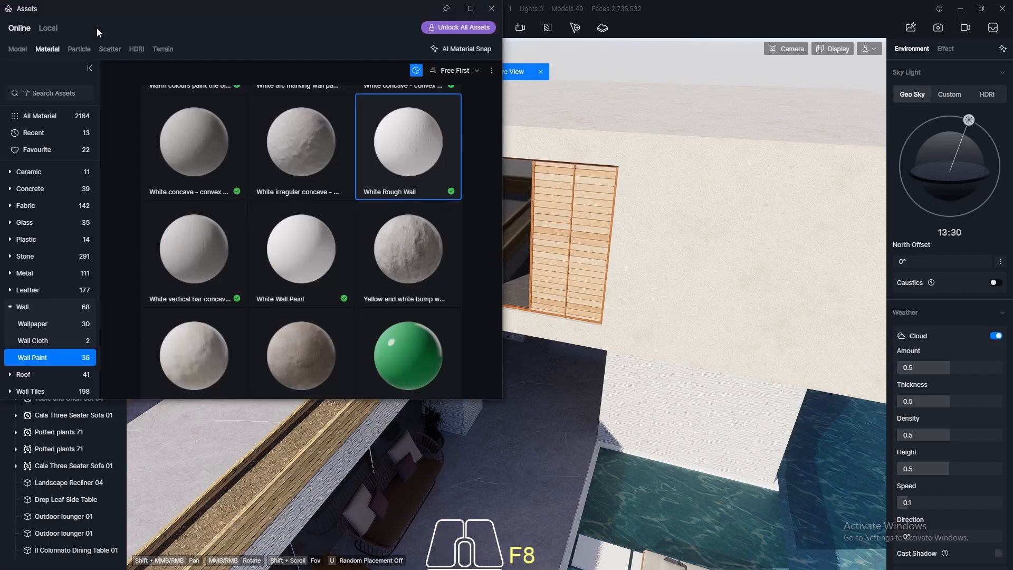
{"action": "left_click", "coordinate": [17, 51]}
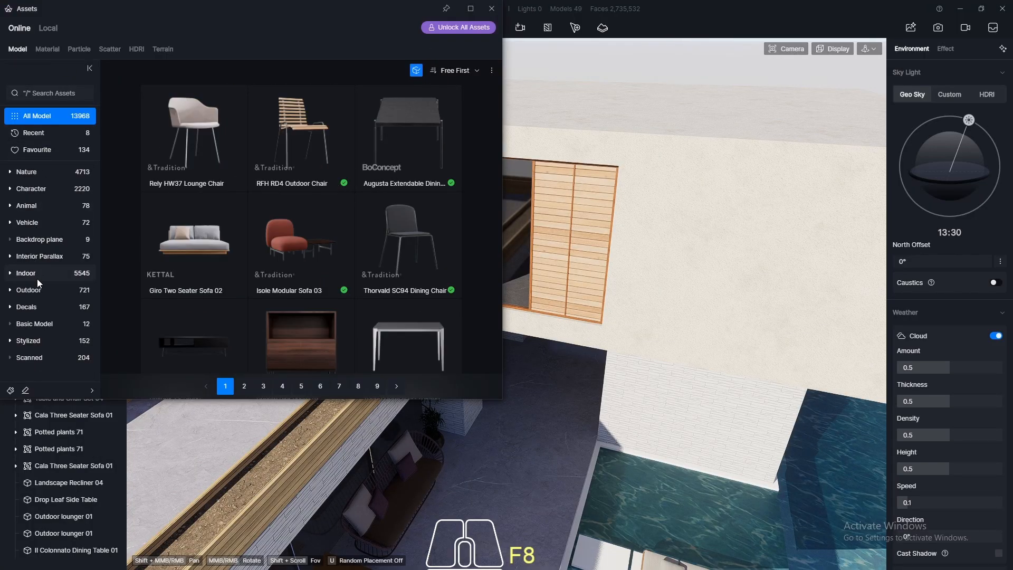
{"action": "left_click", "coordinate": [37, 172]}
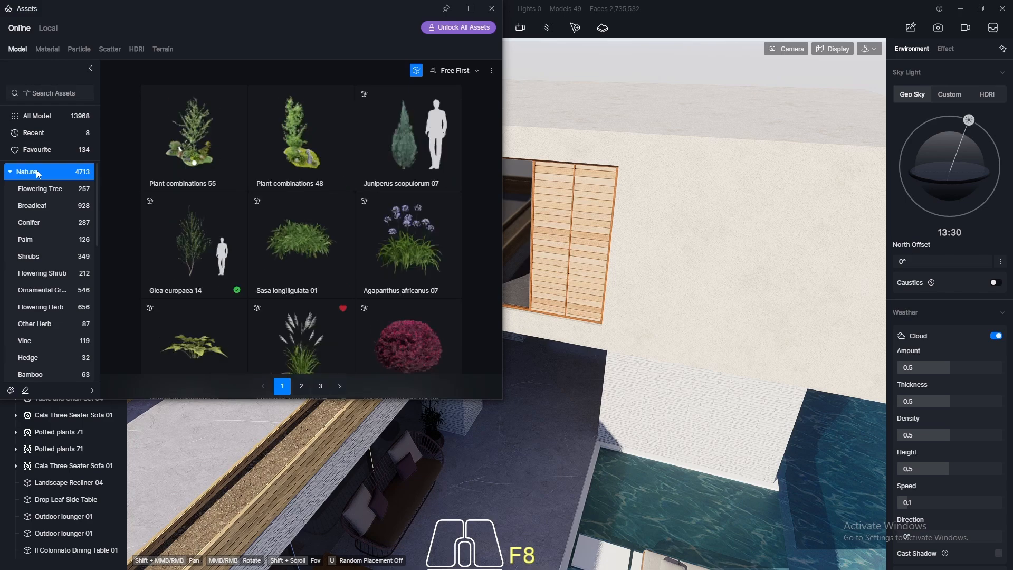
{"action": "left_click", "coordinate": [35, 188]}
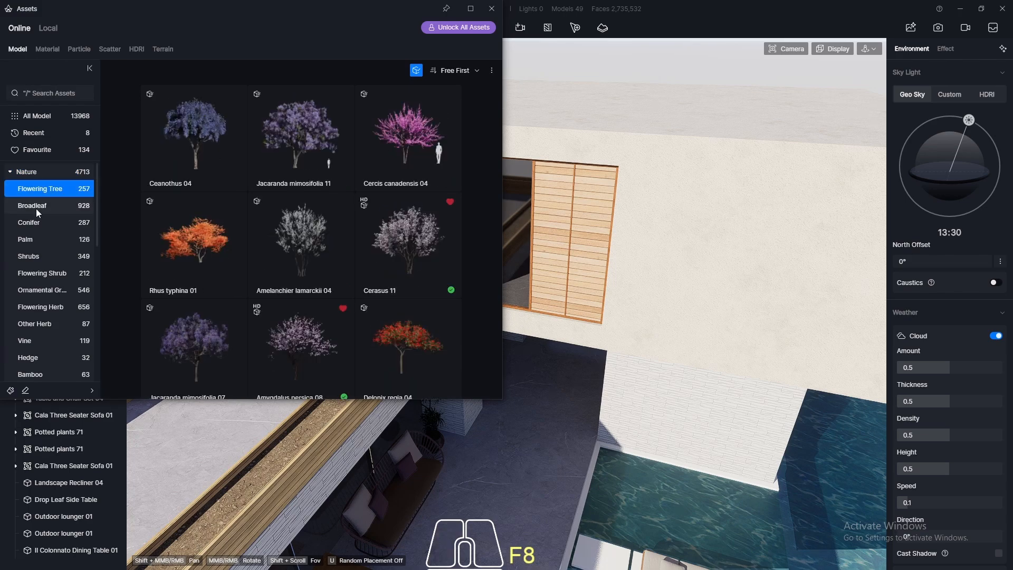
{"action": "left_click", "coordinate": [36, 207]}
{"action": "left_click", "coordinate": [37, 224]}
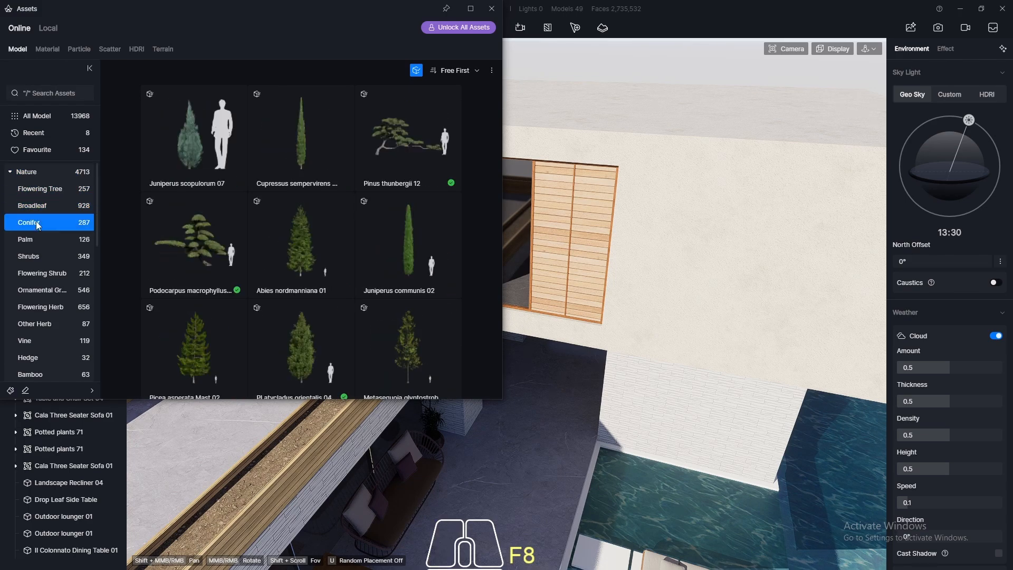
{"action": "scroll", "coordinate": [311, 222], "scroll_direction": "down", "scroll_amount": 2}
{"action": "left_click", "coordinate": [37, 239]}
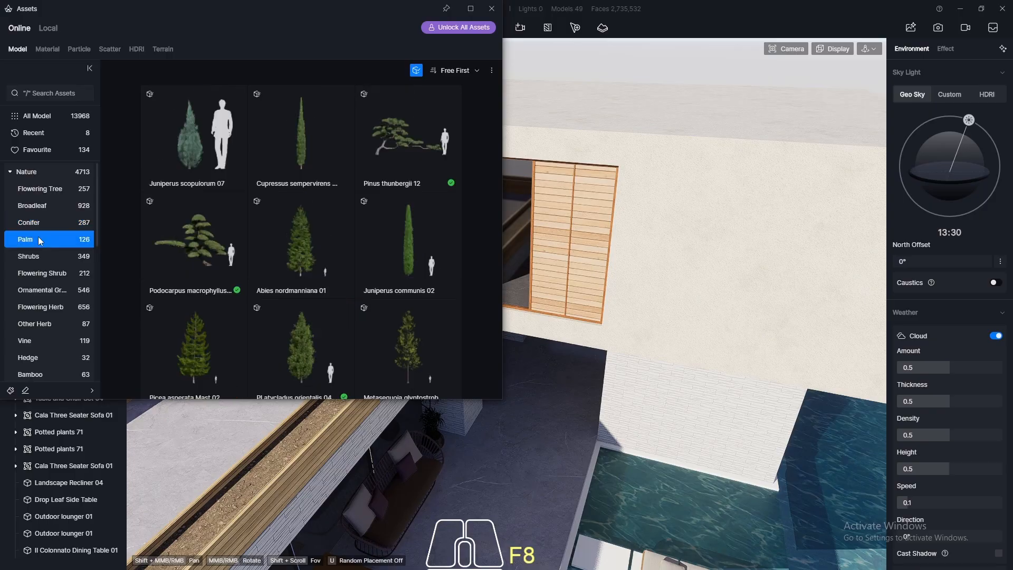
{"action": "left_click", "coordinate": [37, 256]}
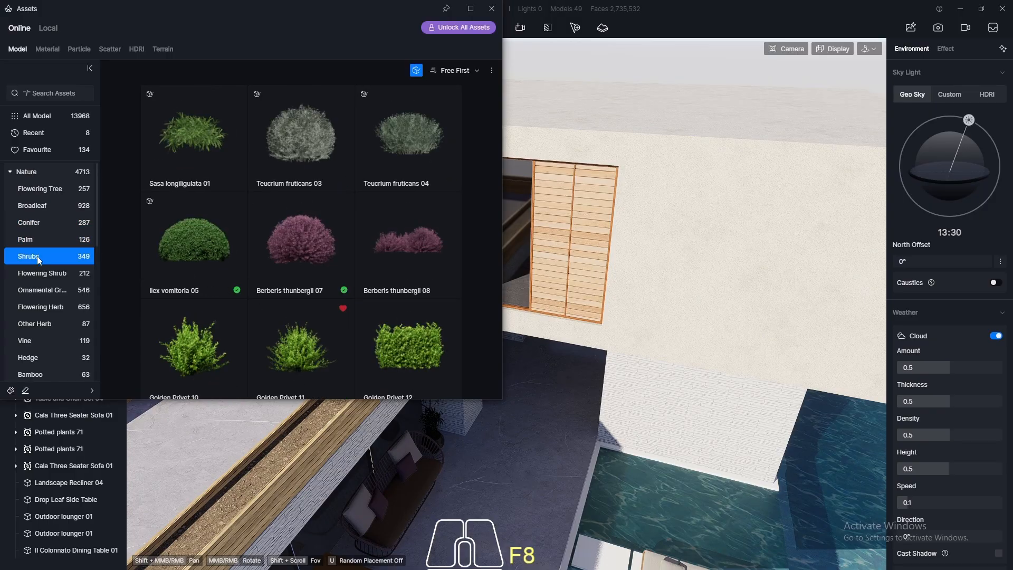
{"action": "left_click", "coordinate": [40, 275]}
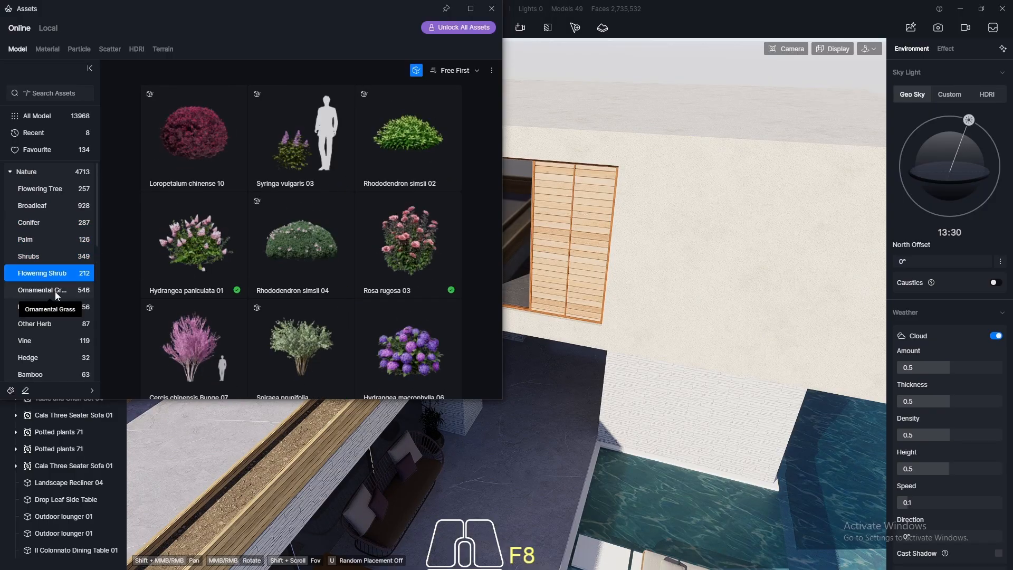
{"action": "left_click", "coordinate": [52, 292]}
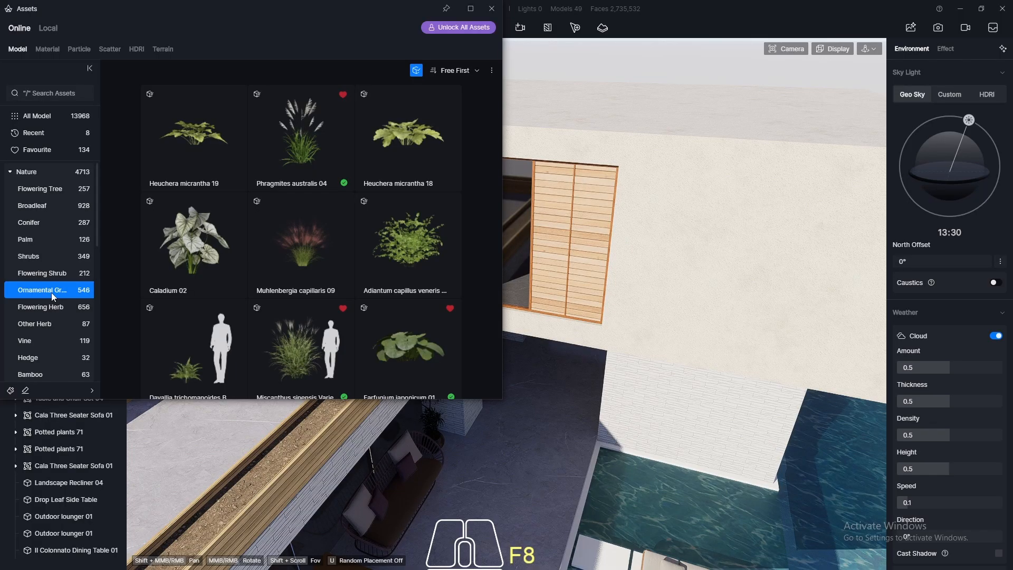
{"action": "scroll", "coordinate": [222, 293], "scroll_direction": "down", "scroll_amount": 1}
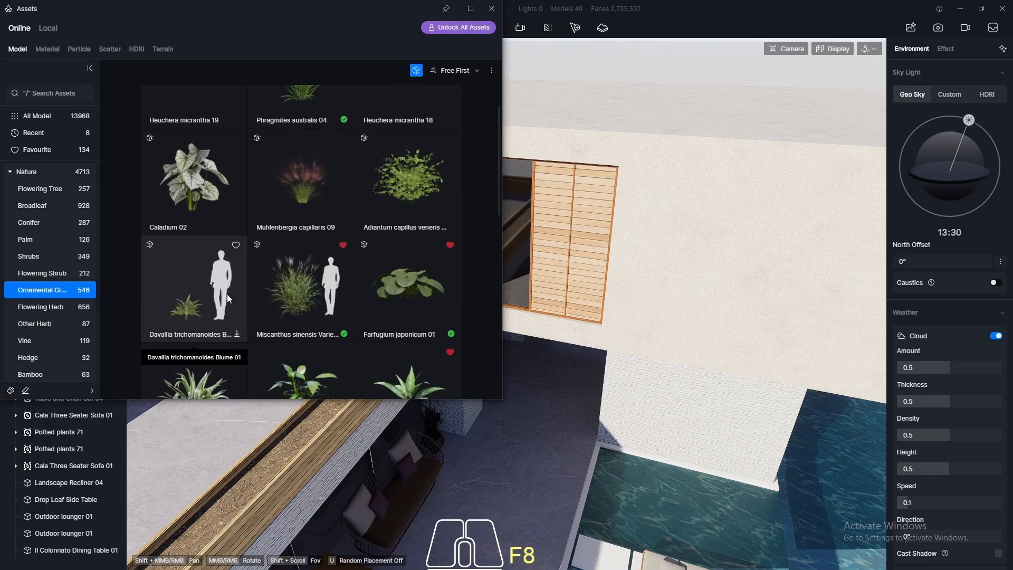
{"action": "left_click", "coordinate": [296, 290]}
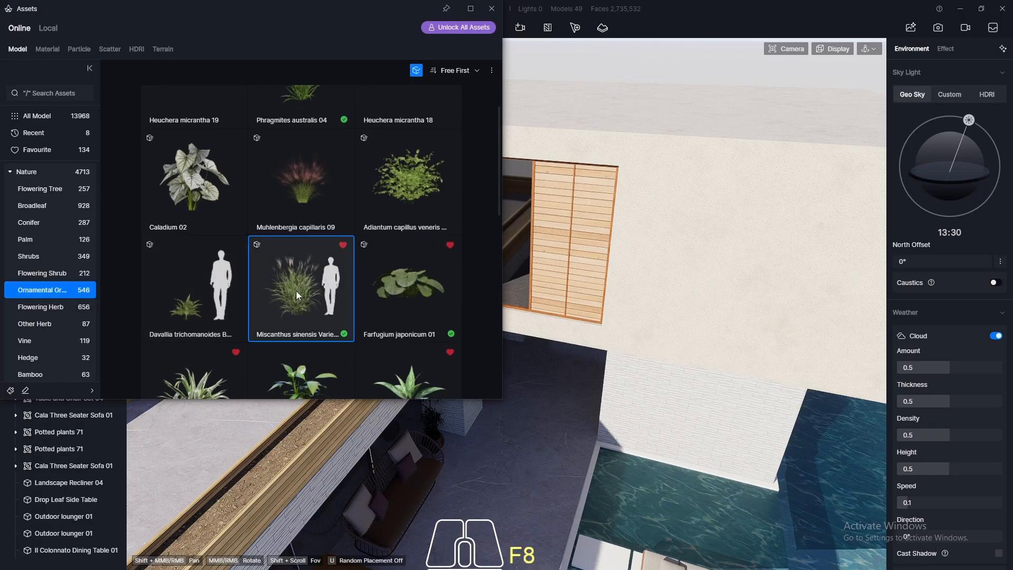
{"action": "left_click", "coordinate": [493, 8]}
- Begin a planting path with the Path tool and add the Miscanthus sinensis grass as its content
{"action": "mouse_move", "coordinate": [464, 32]}
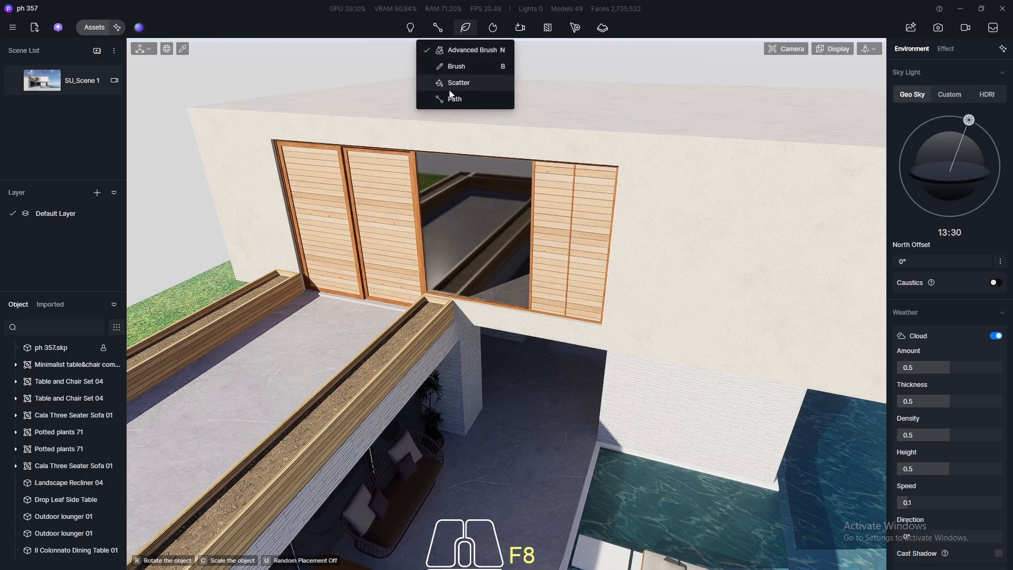
{"action": "left_click", "coordinate": [449, 100]}
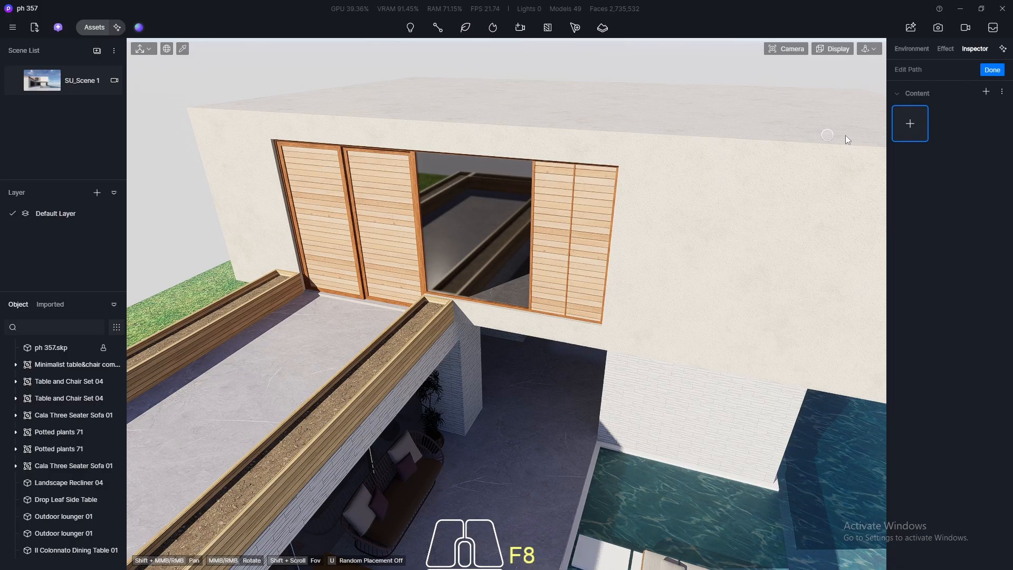
{"action": "left_click", "coordinate": [909, 123]}
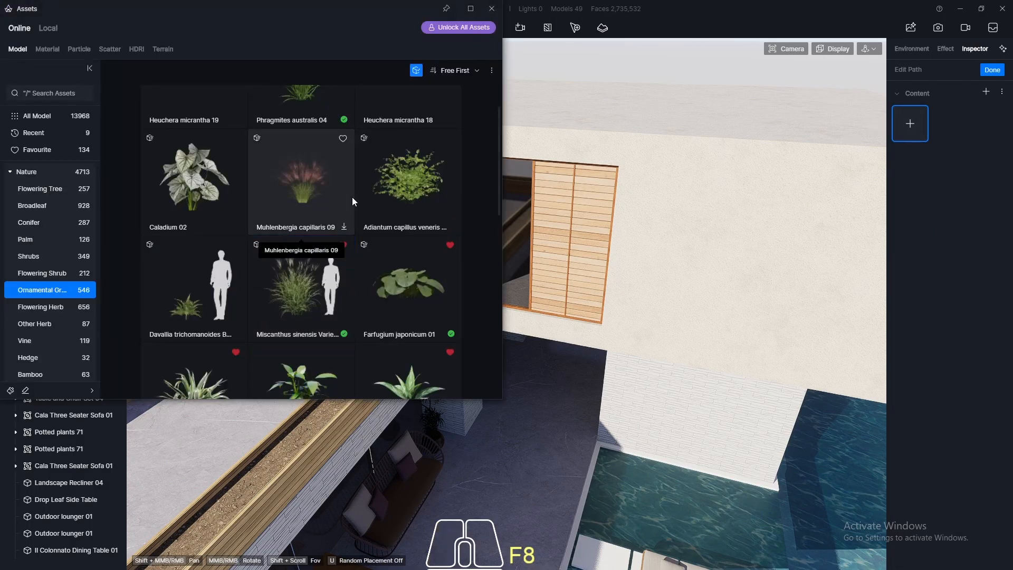
{"action": "left_click", "coordinate": [289, 292]}
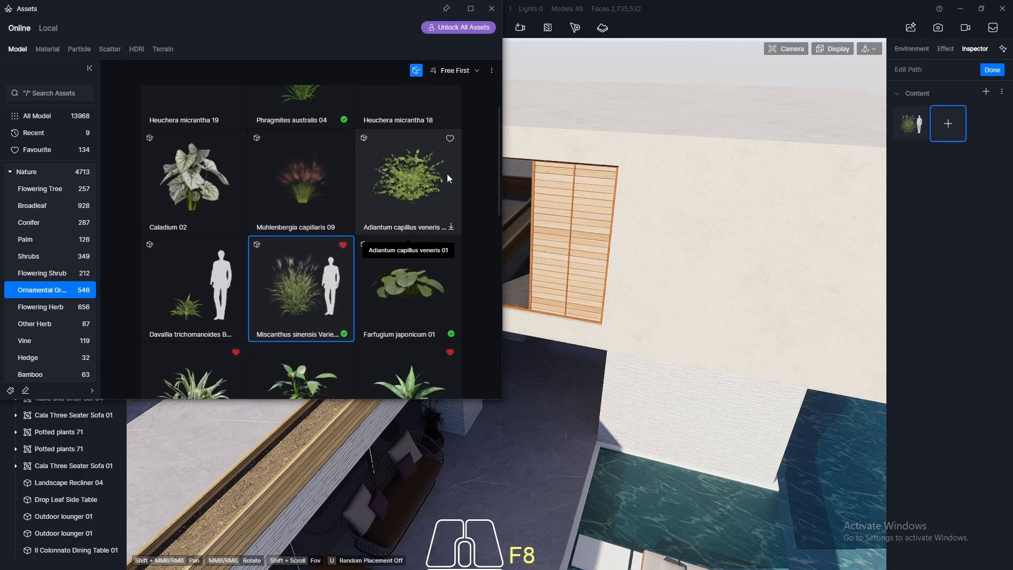
{"action": "left_click", "coordinate": [491, 9]}
- Draw a straight planting path along the rooftop planter above the covered seating area, from the house wall to the planter's far corner
{"action": "middle_click_drag", "start_coordinate": [433, 198], "coordinate": [470, 176]}
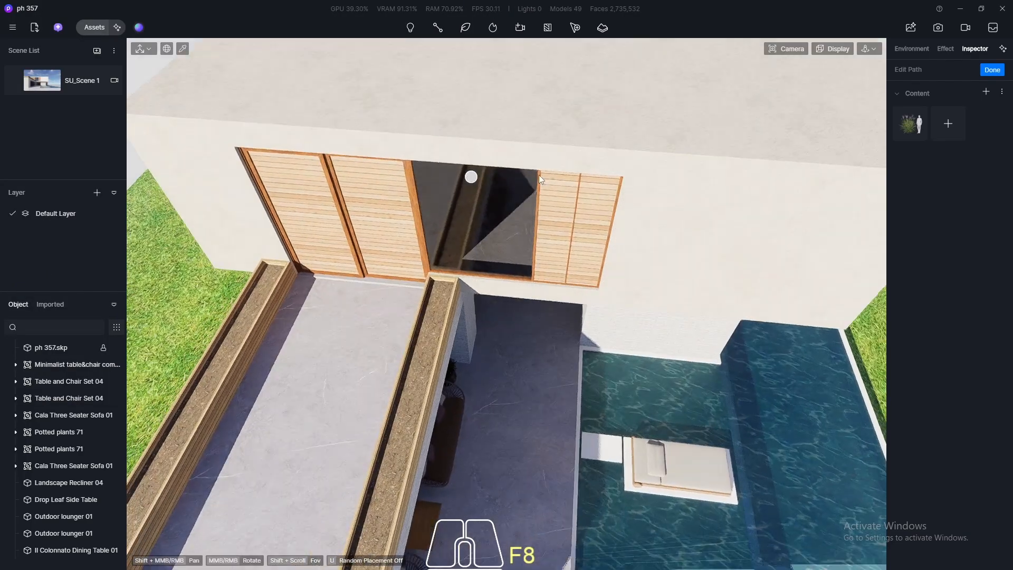
{"action": "scroll", "coordinate": [556, 200], "scroll_direction": "down", "scroll_amount": 4}
{"action": "scroll", "coordinate": [476, 250], "scroll_direction": "up", "scroll_amount": 4}
{"action": "scroll", "coordinate": [476, 250], "scroll_direction": "up", "scroll_amount": 3}
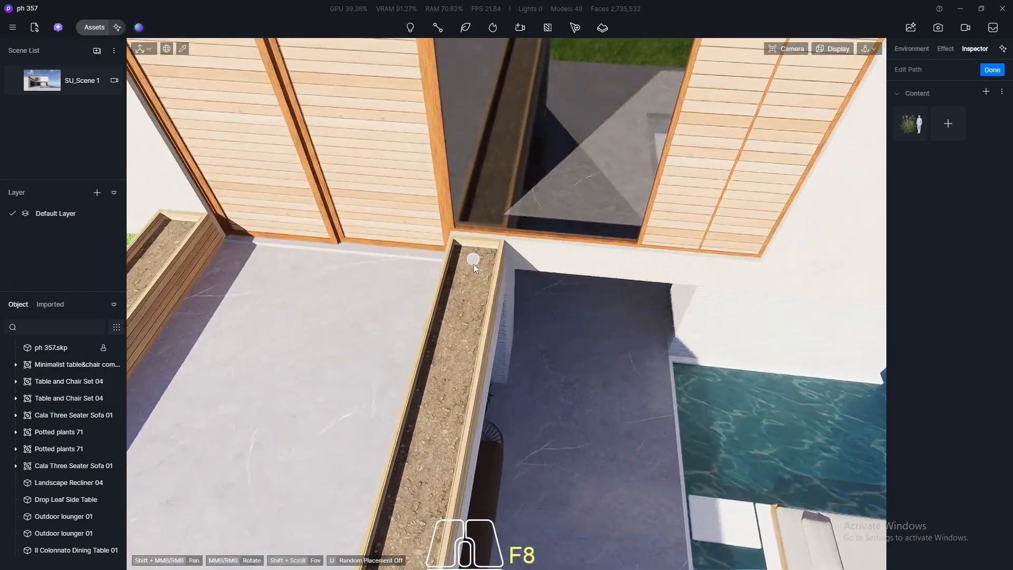
{"action": "middle_click_drag", "start_coordinate": [579, 347], "coordinate": [574, 330]}
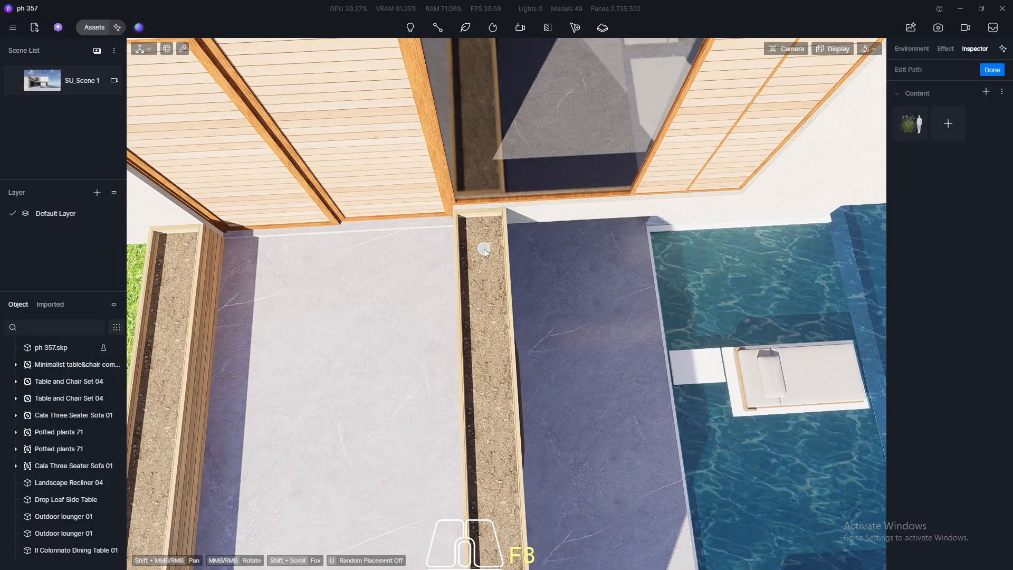
{"action": "left_click", "coordinate": [485, 251]}
{"action": "scroll", "coordinate": [501, 149], "scroll_direction": "down", "scroll_amount": 6}
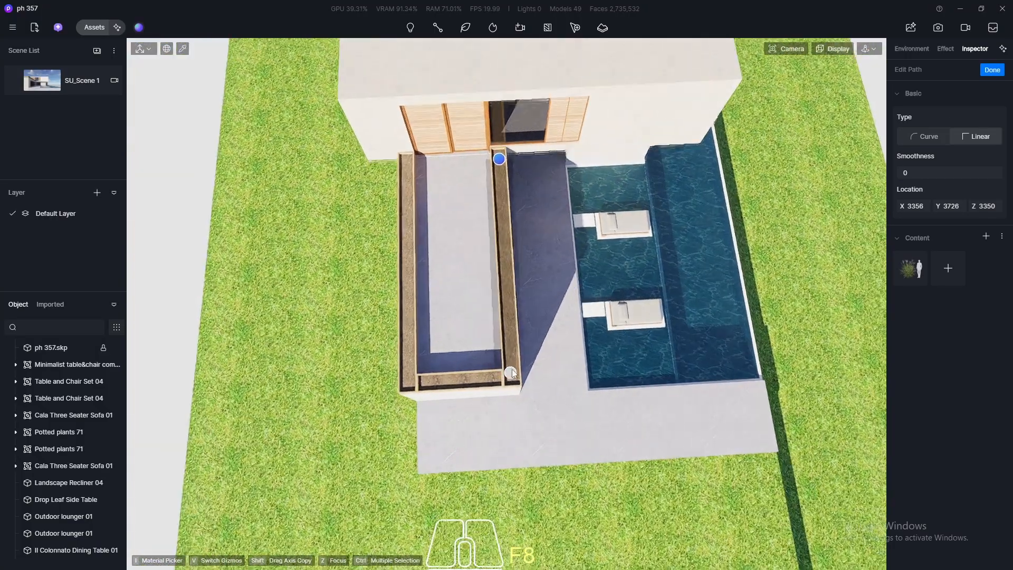
{"action": "scroll", "coordinate": [514, 364], "scroll_direction": "up", "scroll_amount": 5}
{"action": "left_click", "coordinate": [507, 407]}
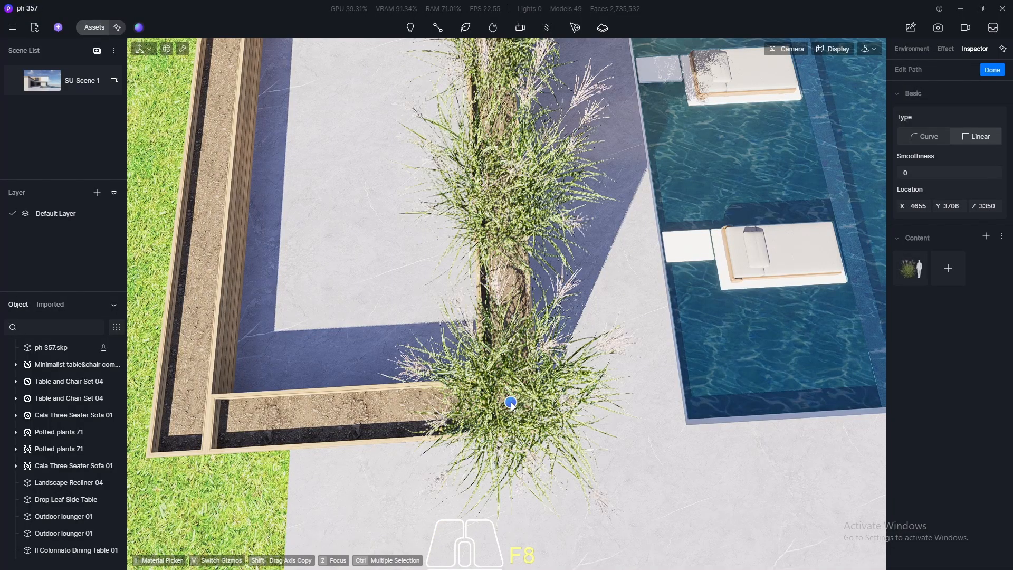
{"action": "scroll", "coordinate": [348, 293], "scroll_direction": "down", "scroll_amount": 5}
{"action": "left_click", "coordinate": [394, 192]}
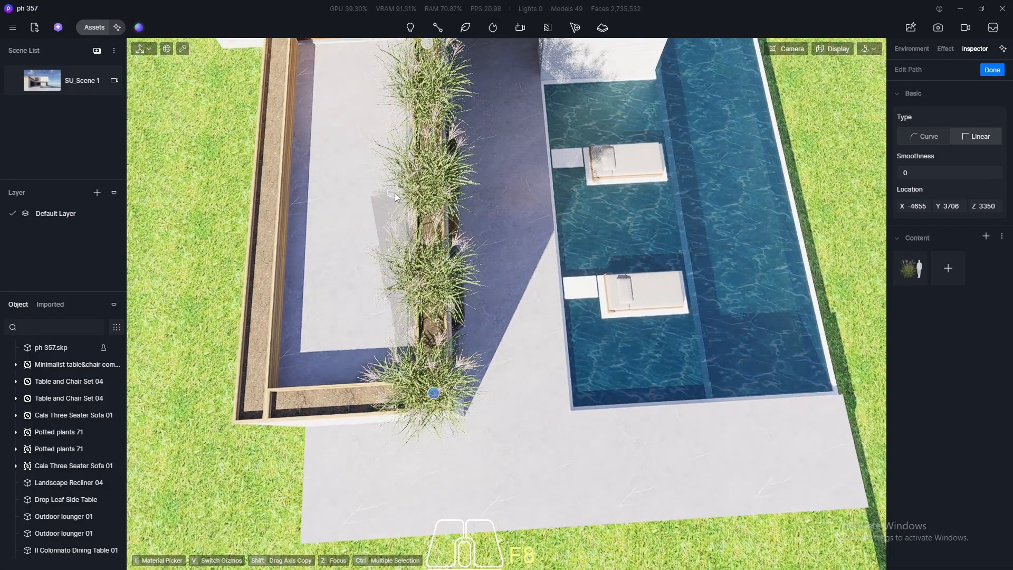
{"action": "key", "text": "Escape"}
- Return to the SU_Scene 1 view and set the grass path's Random Scaling to 1 and Scaling to 0.5
{"action": "left_click", "coordinate": [51, 86]}
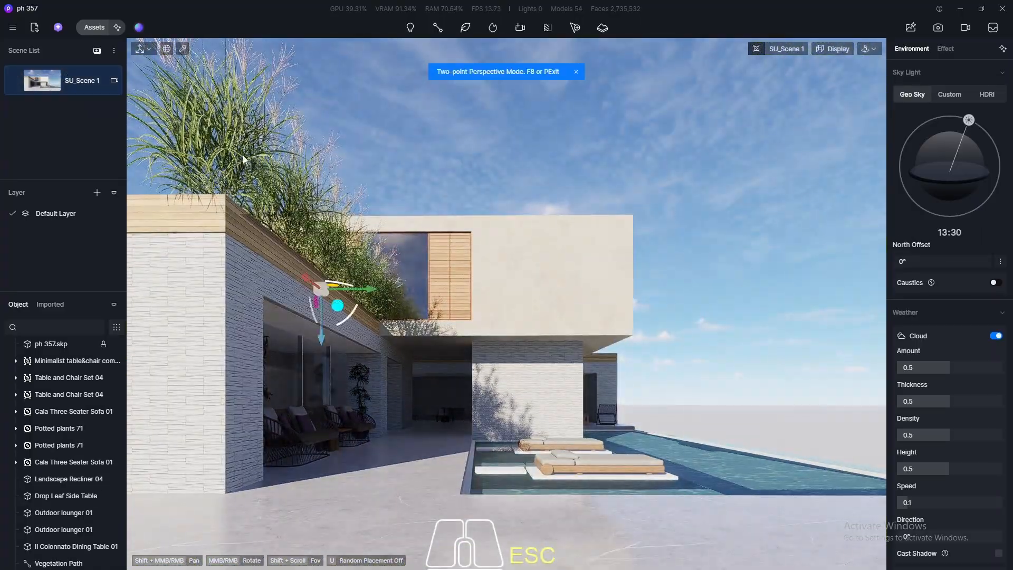
{"action": "left_click", "coordinate": [242, 155]}
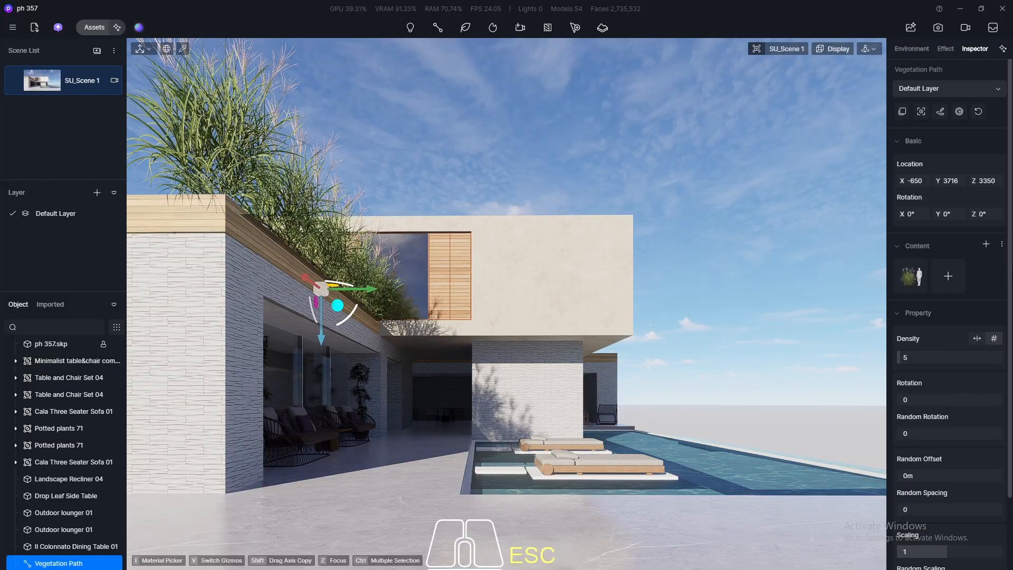
{"action": "scroll", "coordinate": [979, 415], "scroll_direction": "down", "scroll_amount": 2}
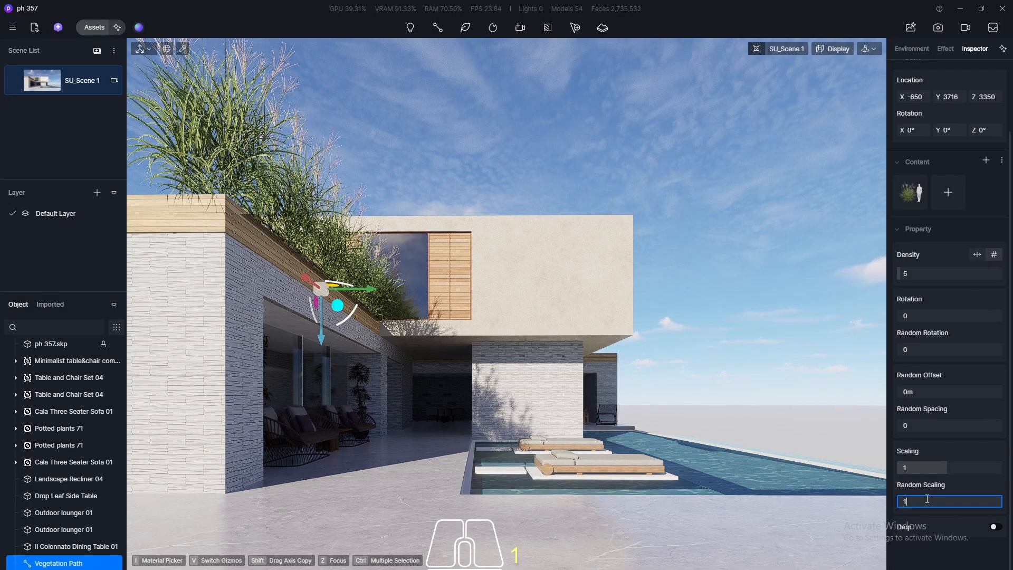
{"action": "key", "text": "Return"}
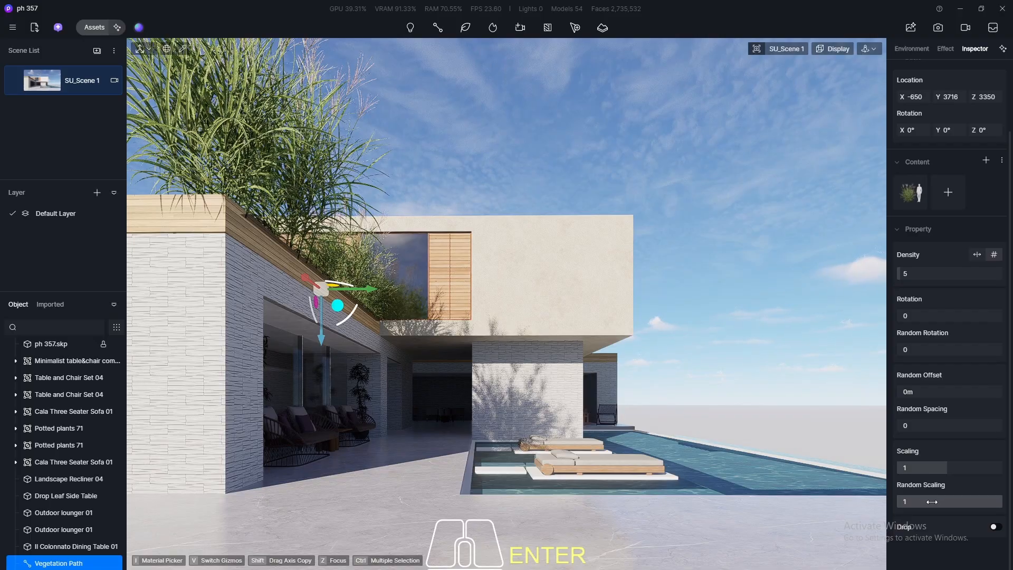
{"action": "left_click", "coordinate": [935, 501]}
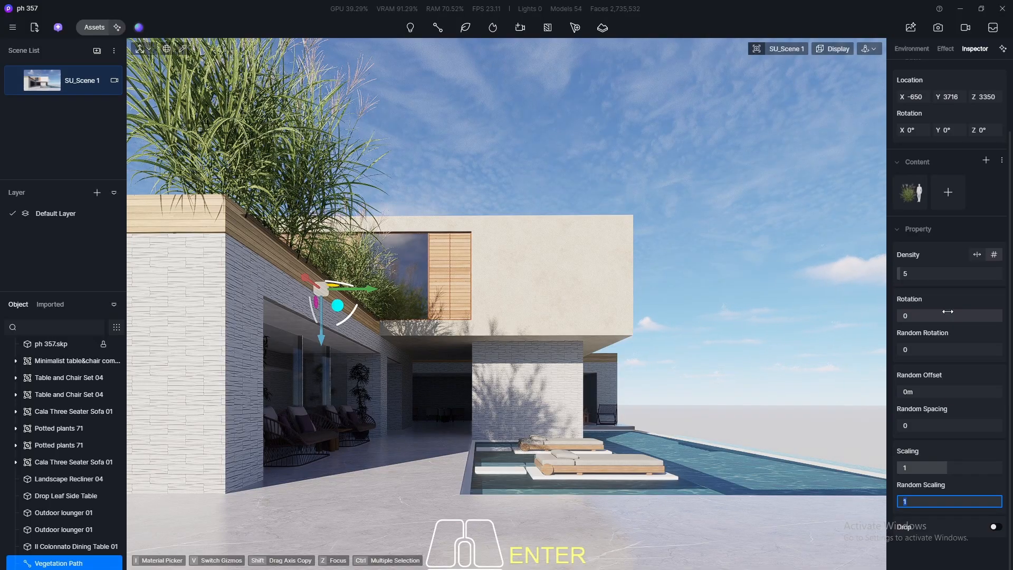
{"action": "left_click", "coordinate": [935, 472]}
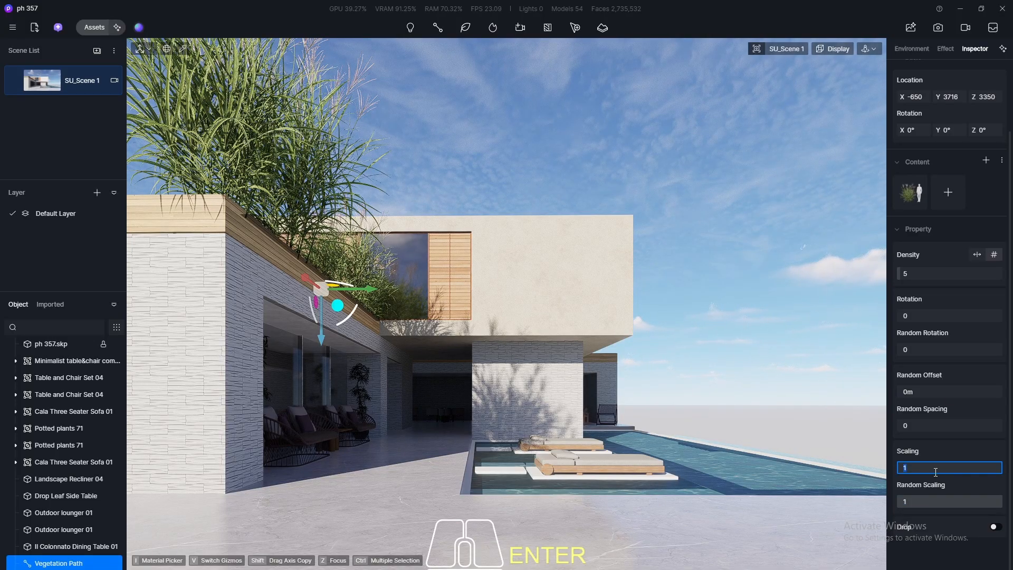
{"action": "key", "text": "Return"}
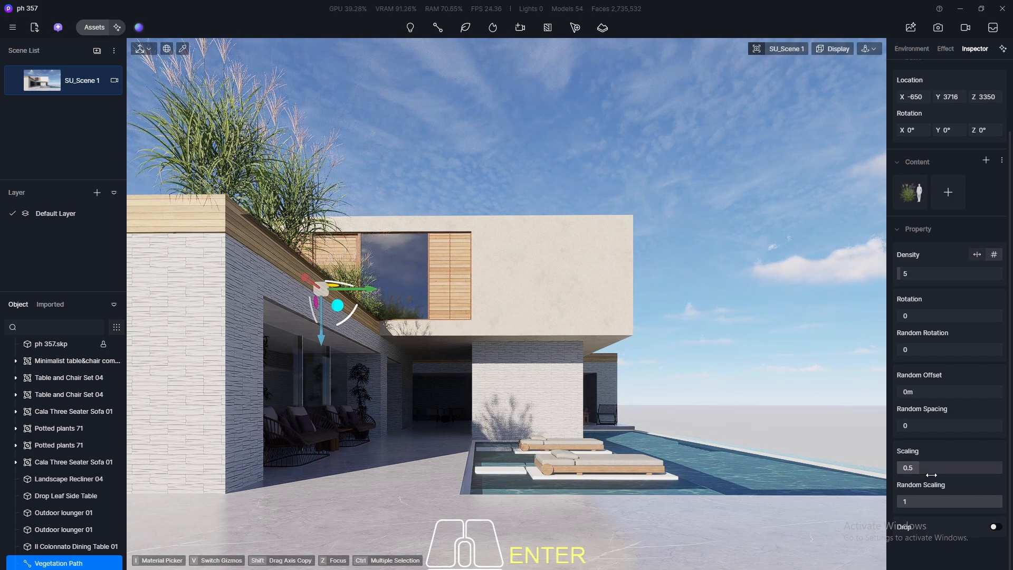
- Set the grass path's Random Scaling to 0.2 and Random Rotation to 1
{"action": "left_click", "coordinate": [932, 502]}
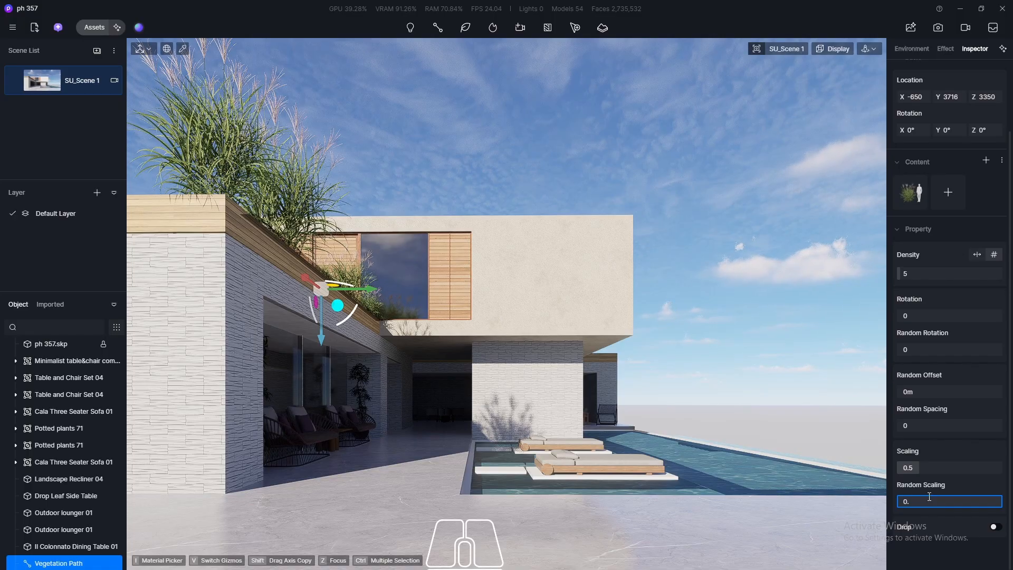
{"action": "key", "text": "Return"}
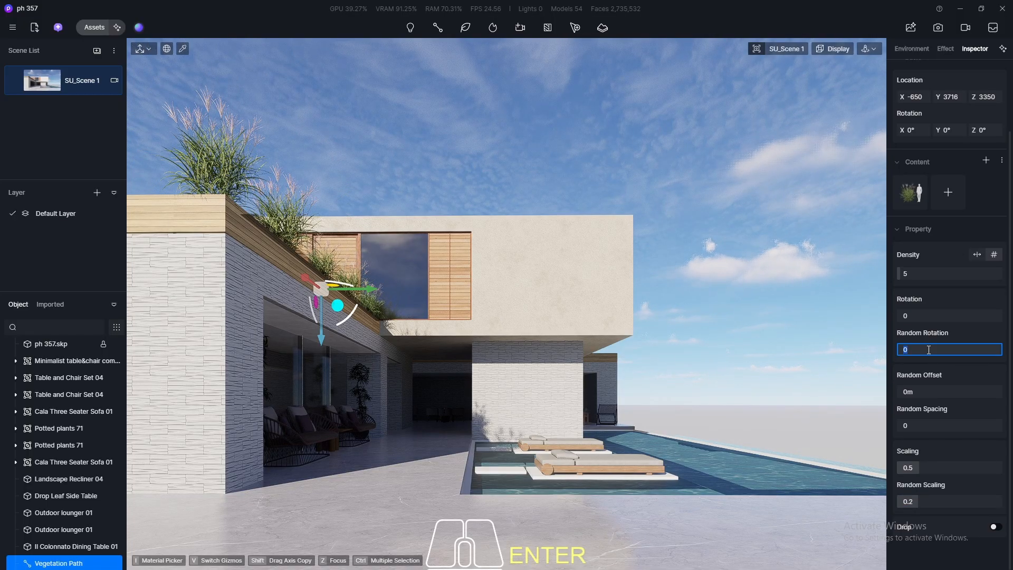
{"action": "type", "text": "1"}
{"action": "key", "text": "Return"}
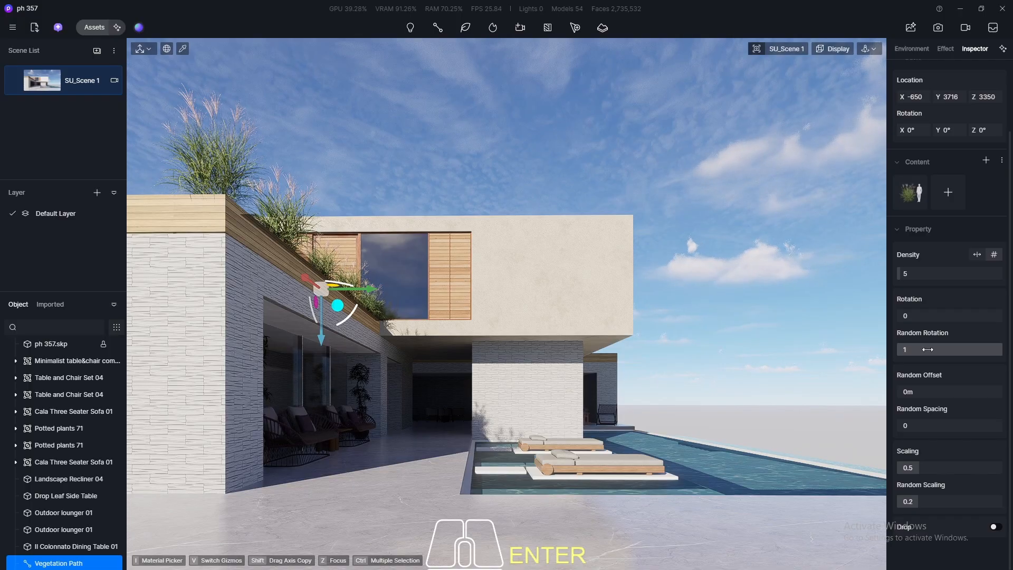
- Set the Density of the rooftop planter's grass path to 10
{"action": "left_click", "coordinate": [925, 467]}
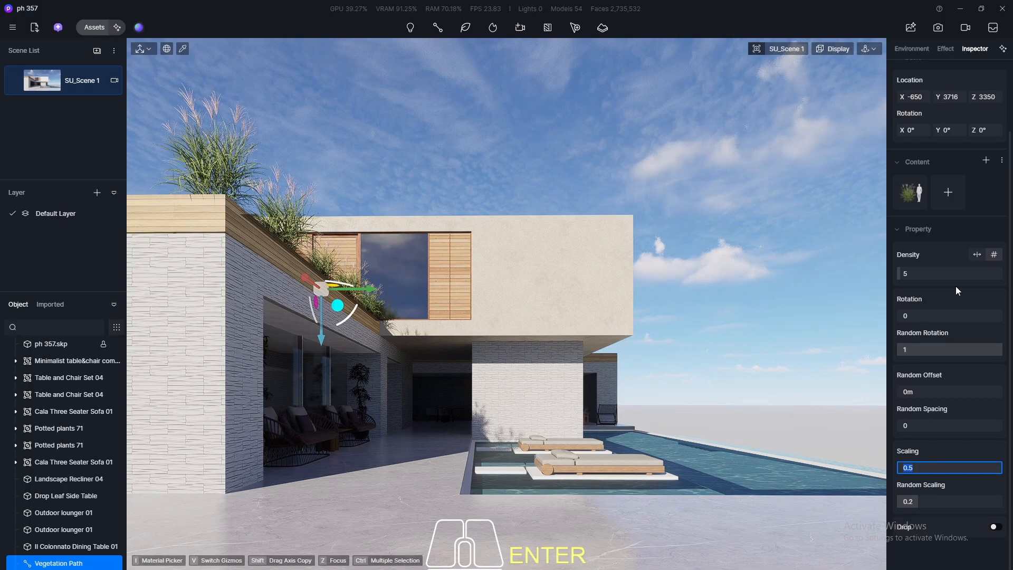
{"action": "left_click", "coordinate": [929, 275]}
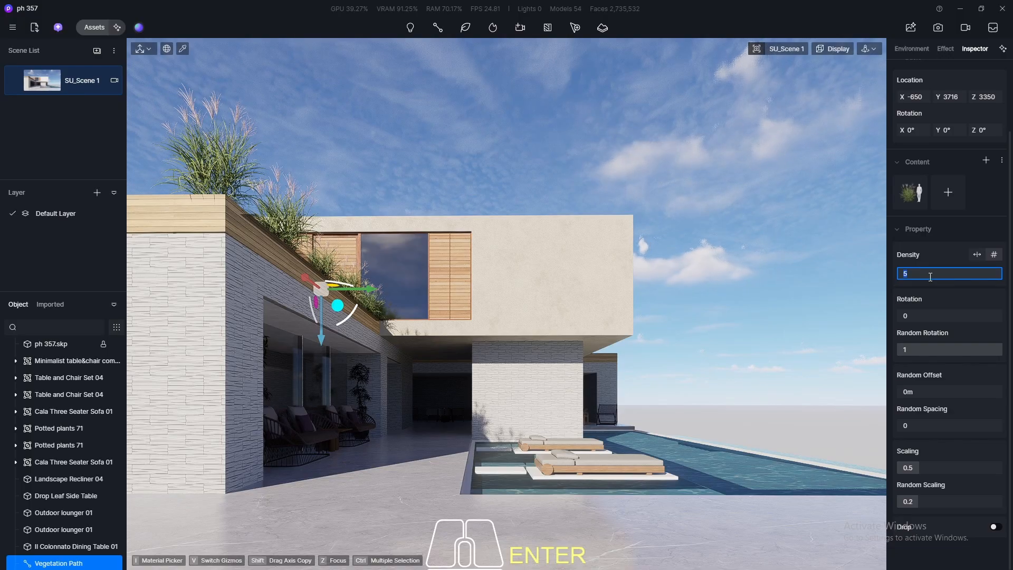
{"action": "type", "text": "10"}
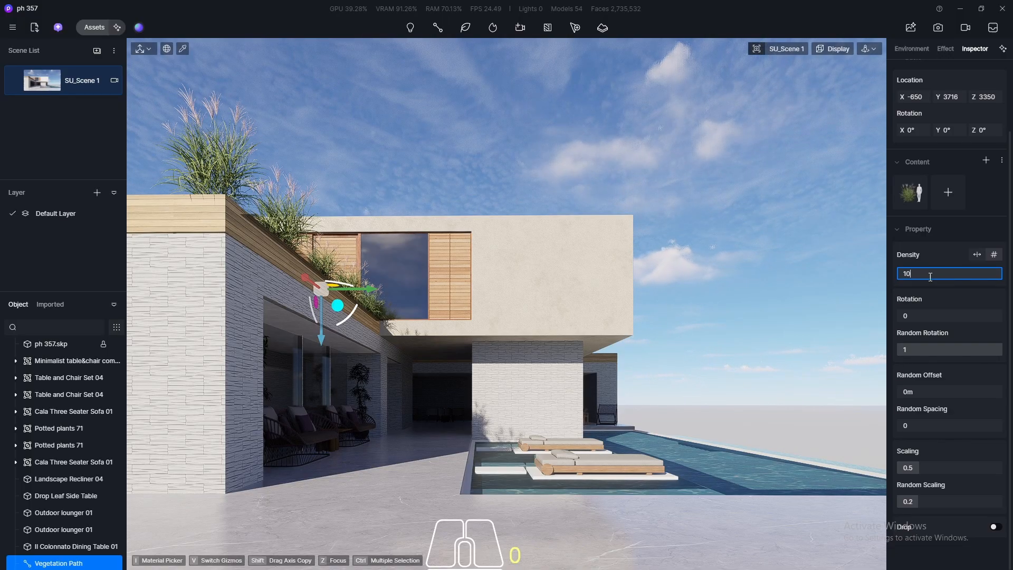
{"action": "key", "text": "Return"}
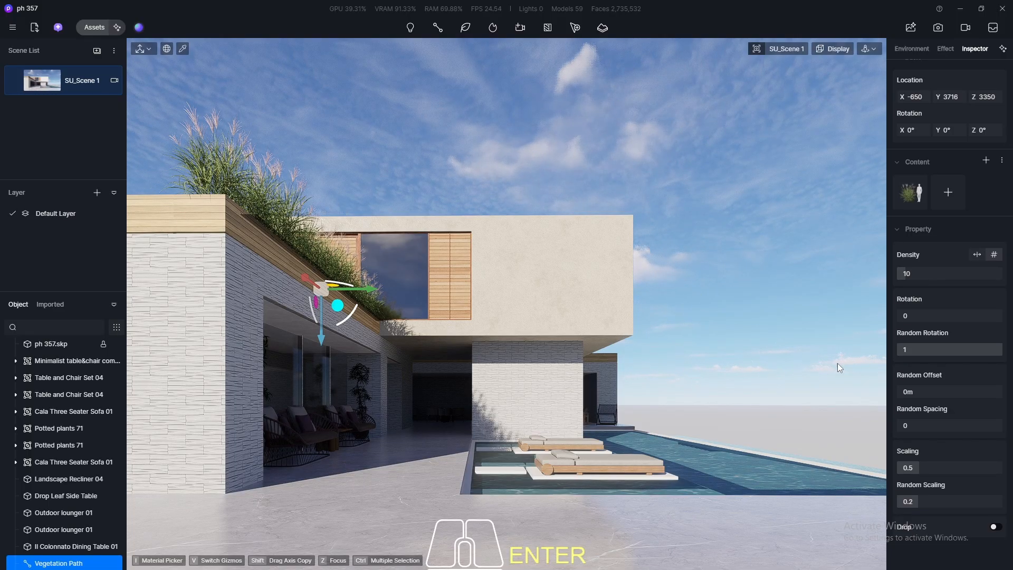
- Try a Random Scaling of 0.5 on the grass path and settle on 0.3
{"action": "left_click", "coordinate": [923, 502]}
{"action": "type", "text": "0.5"}
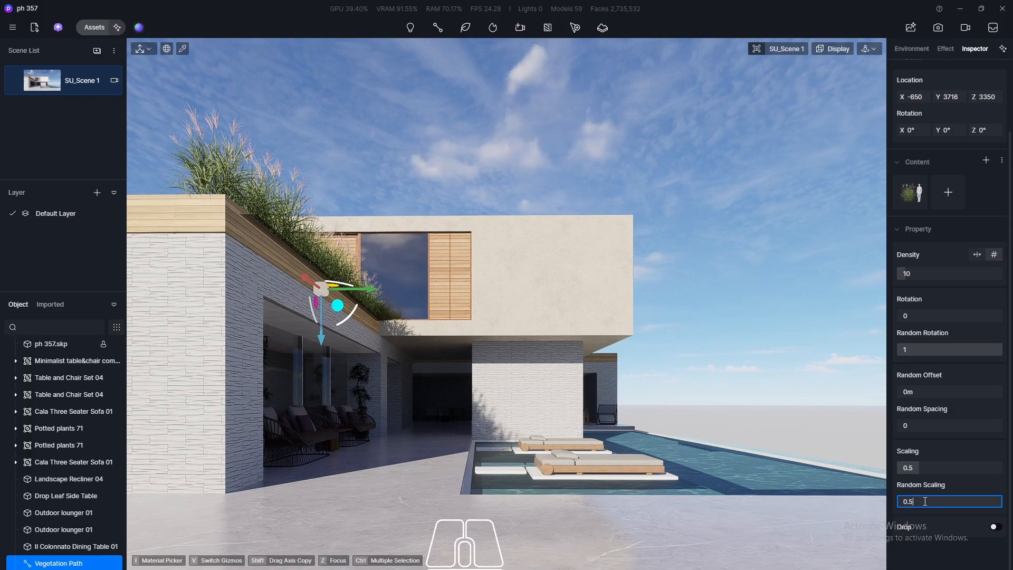
{"action": "key", "text": "Return"}
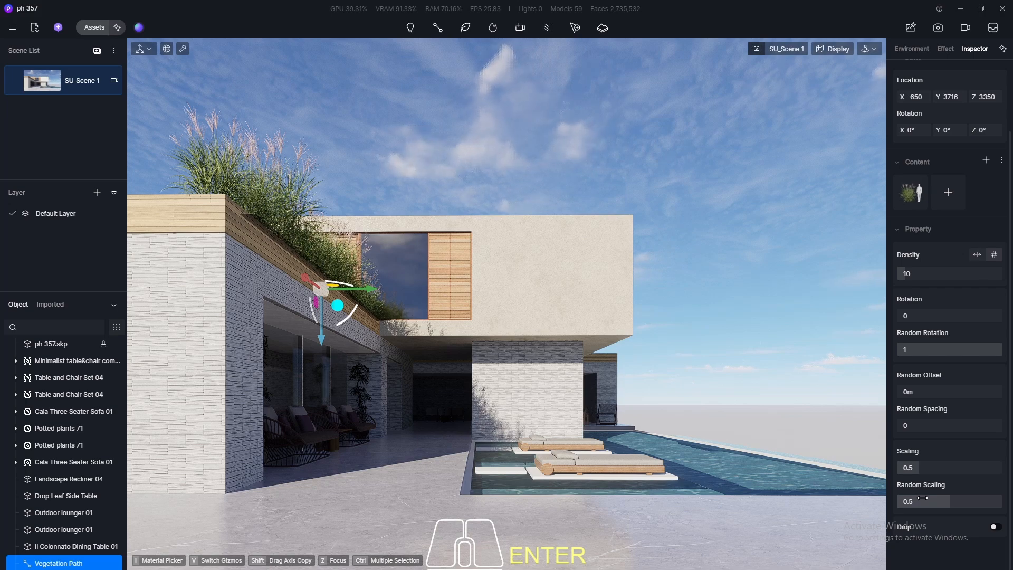
{"action": "type", "text": "0.3"}
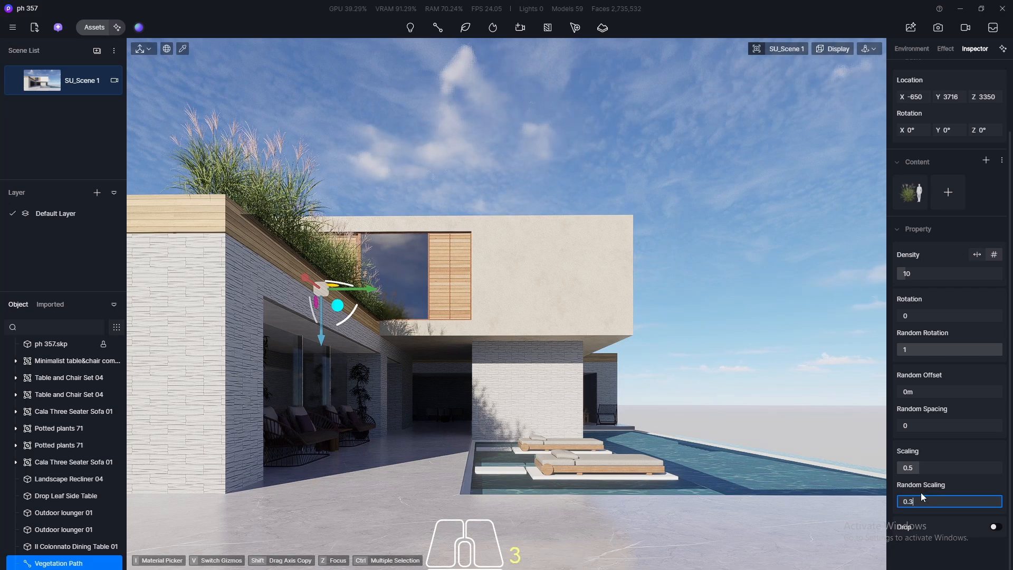
{"action": "key", "text": "Return"}
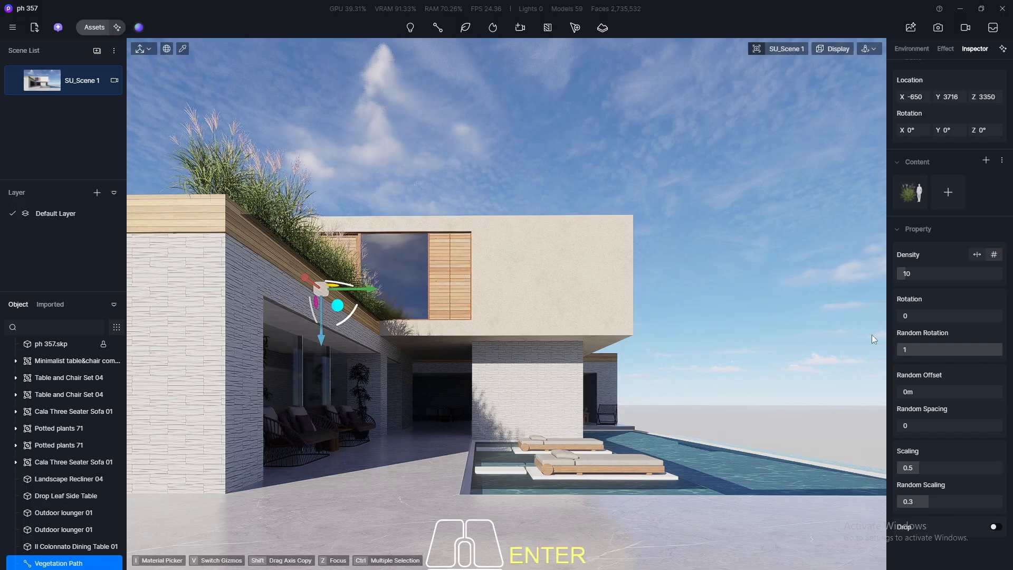
- Compare Scaling values of 0.3 and 0.4 for the planter grass and settle on 0.3
{"action": "left_click", "coordinate": [919, 466]}
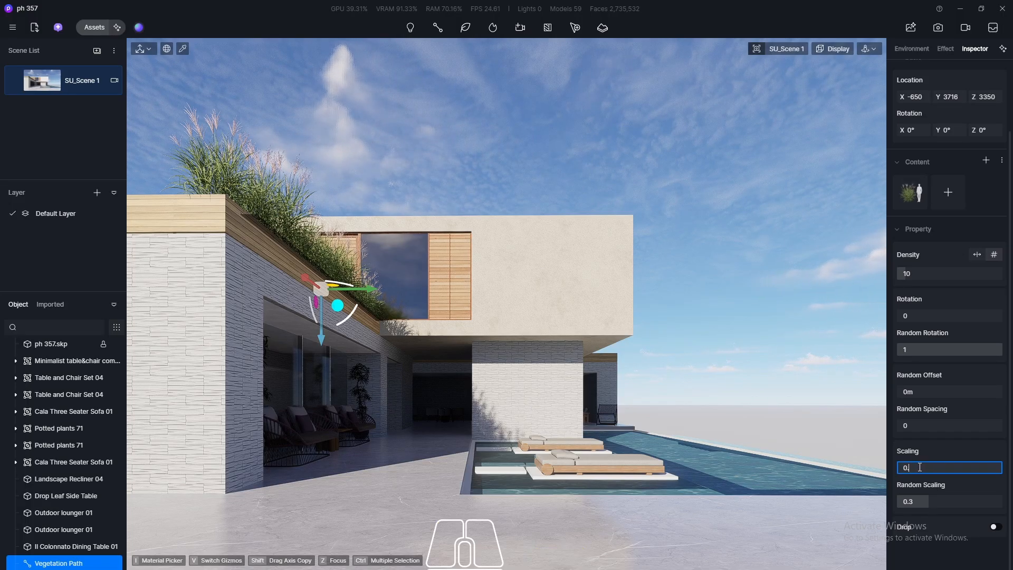
{"action": "type", "text": "0.3"}
{"action": "key", "text": "Return"}
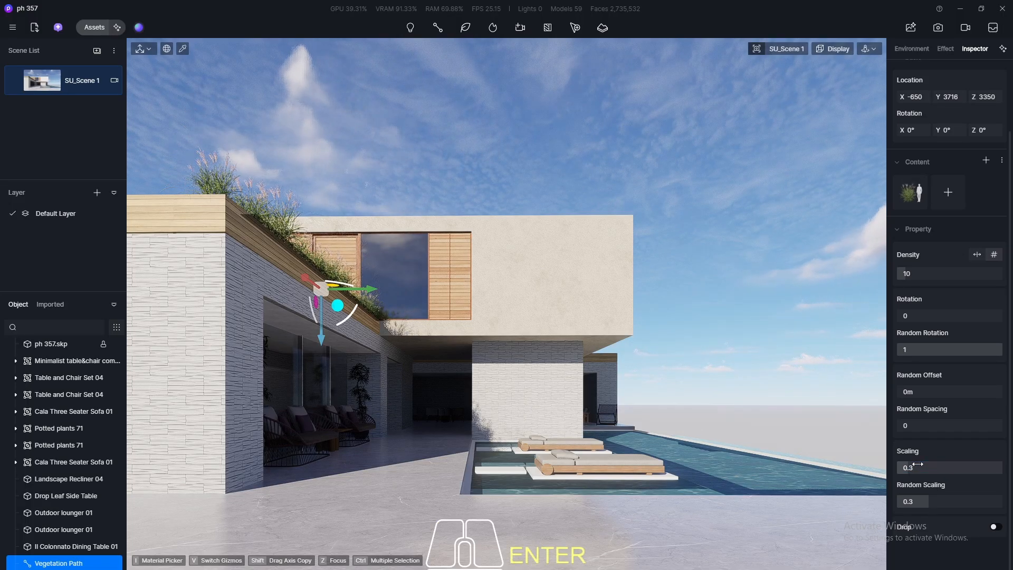
{"action": "left_click", "coordinate": [918, 466]}
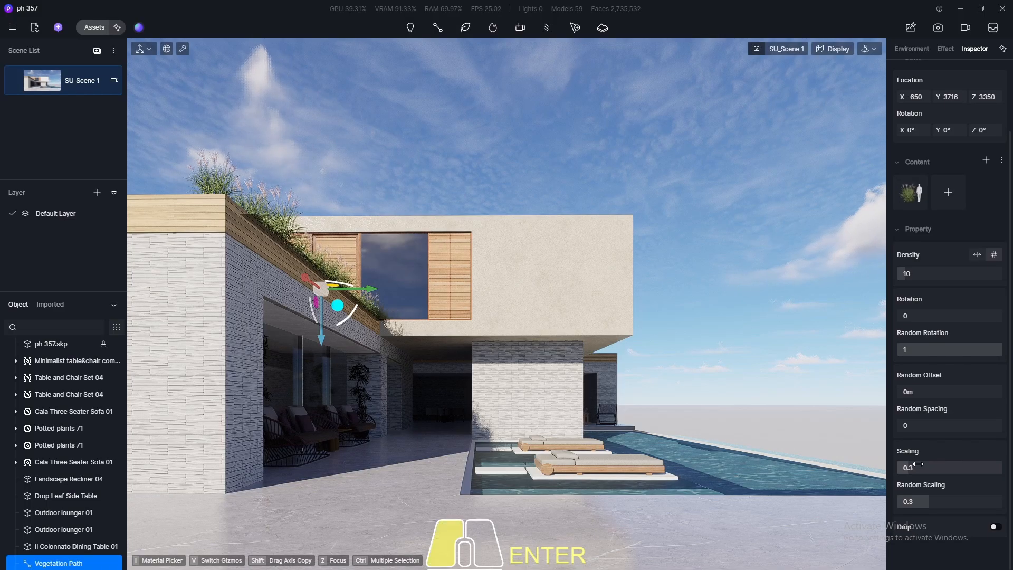
{"action": "type", "text": "0.4"}
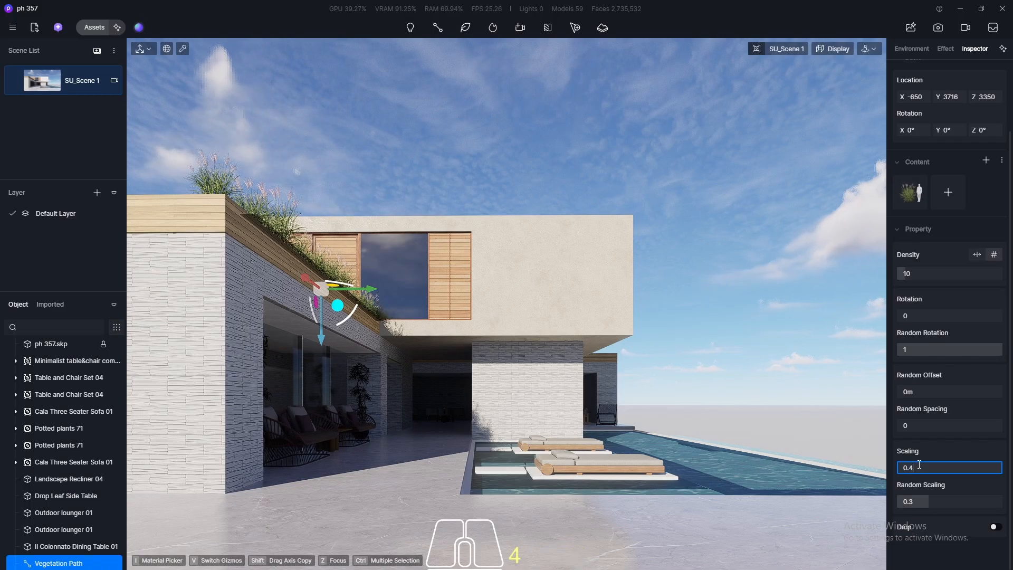
{"action": "key", "text": "Return"}
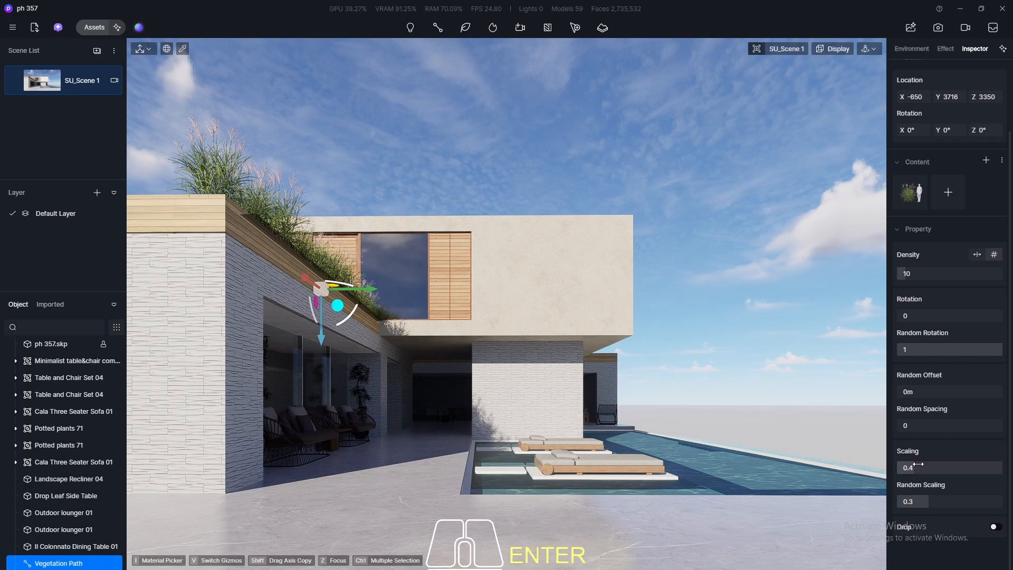
{"action": "left_click", "coordinate": [918, 466]}
{"action": "type", "text": "0.3"}
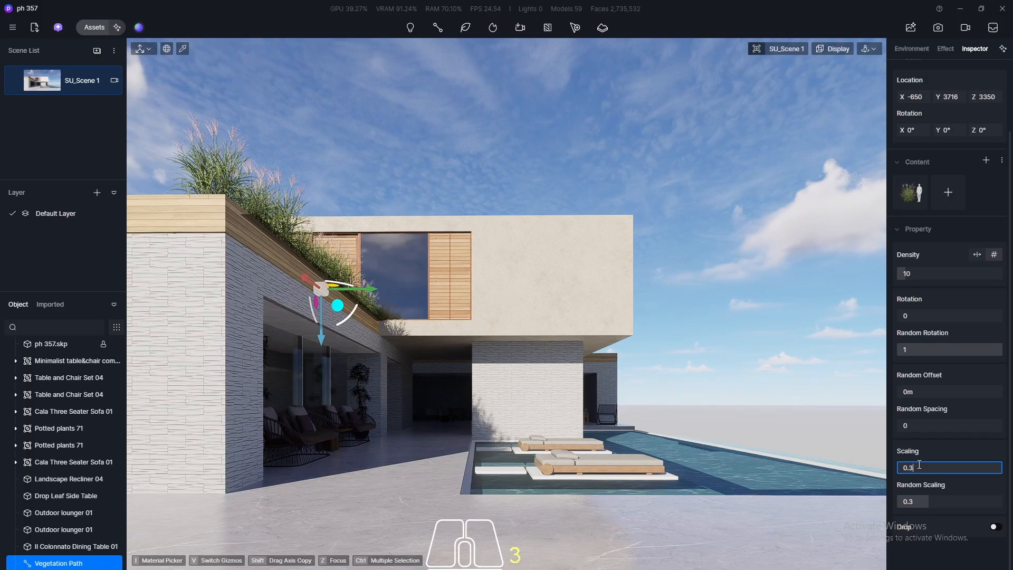
{"action": "key", "text": "Return"}
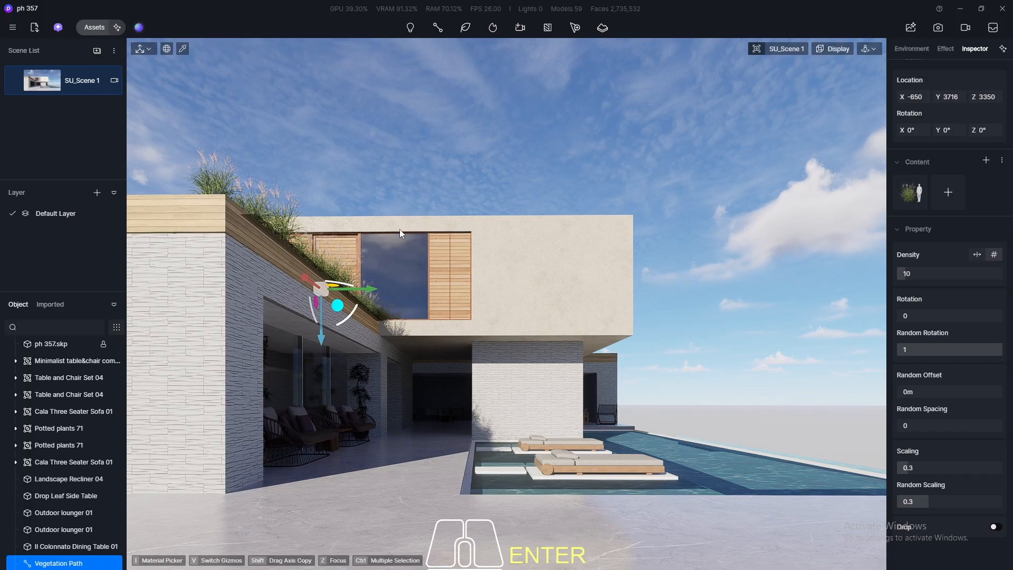
- Try Density values of 15 and 25 on the rooftop grass path and check the planting from the SU_Scene 1 view
{"action": "middle_click_drag", "start_coordinate": [347, 228], "coordinate": [334, 229]}
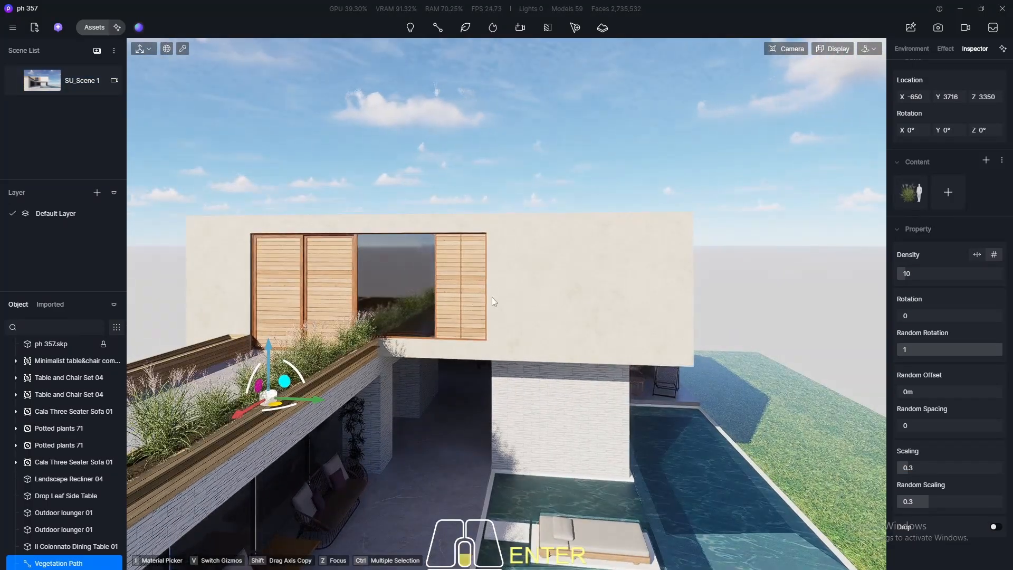
{"action": "middle_click_drag", "start_coordinate": [492, 301], "coordinate": [323, 356]}
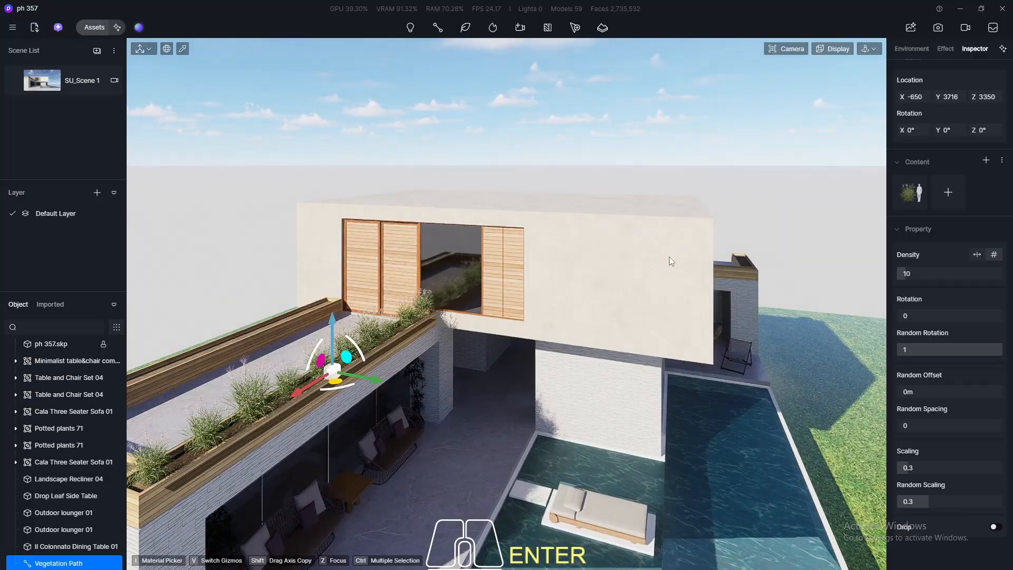
{"action": "left_click", "coordinate": [927, 275]}
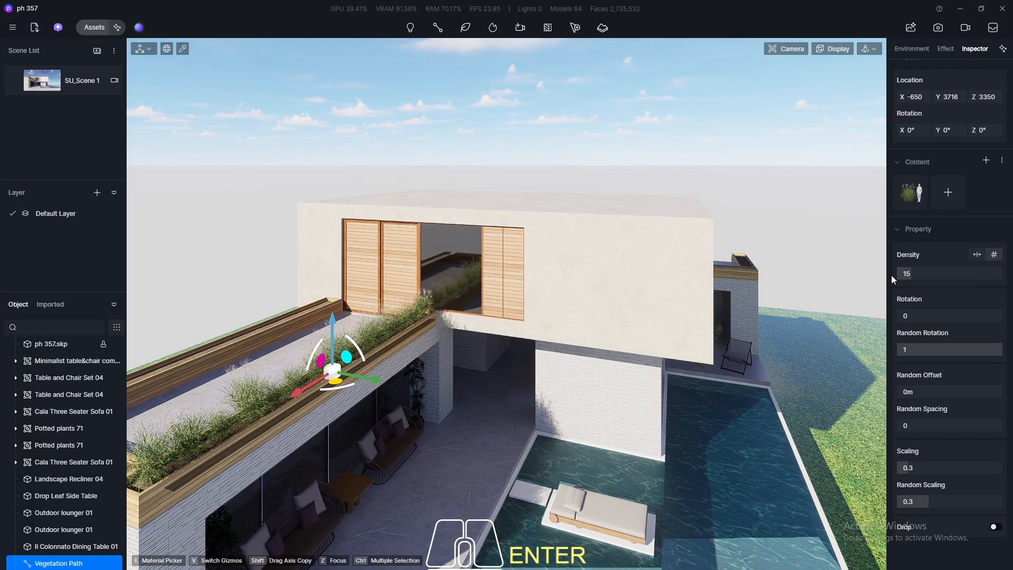
{"action": "left_click", "coordinate": [918, 273]}
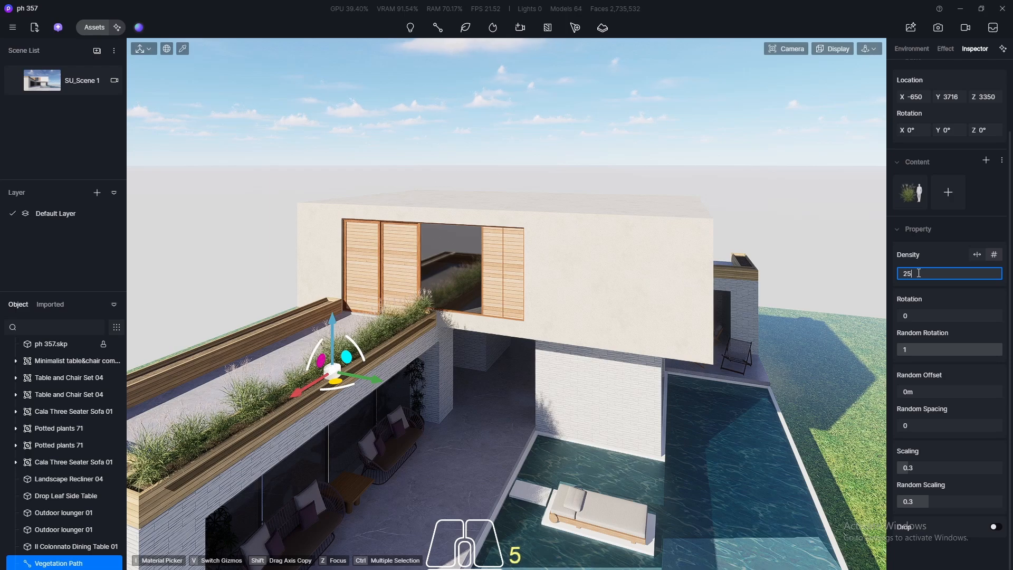
{"action": "type", "text": "25"}
{"action": "key", "text": "Return"}
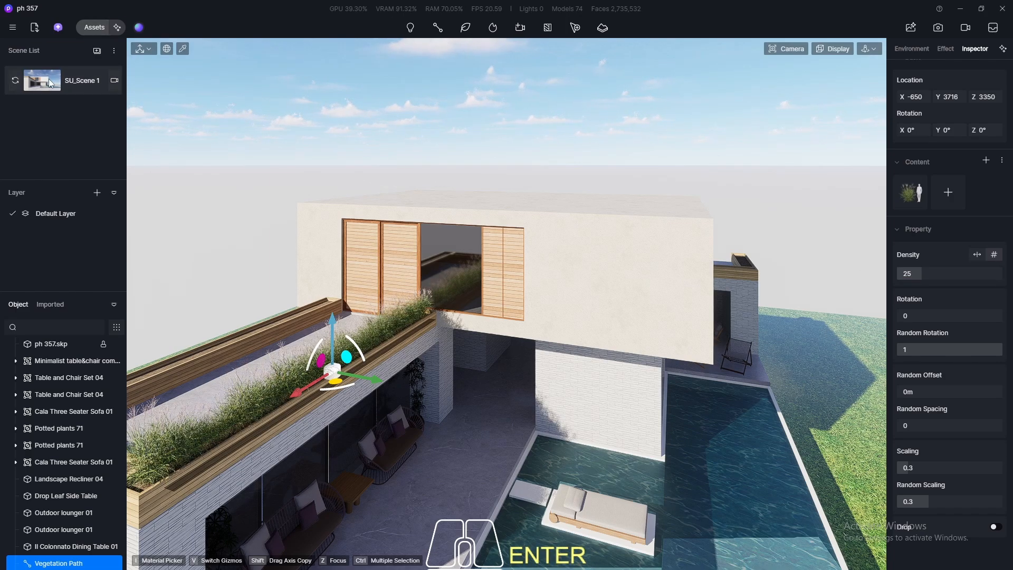
{"action": "left_click", "coordinate": [50, 82]}
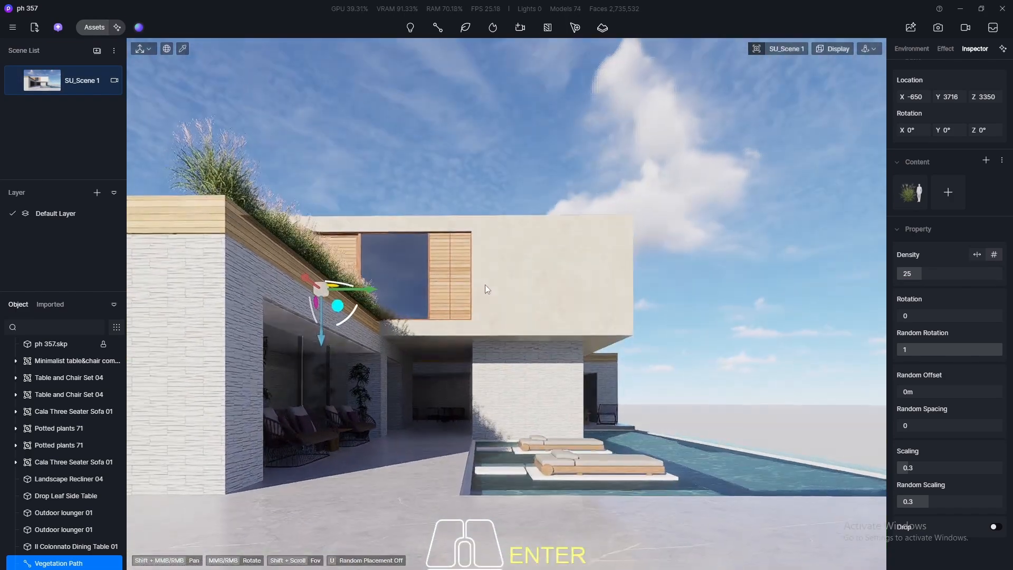
- Try a Density of 20 on the rooftop grass path and settle on 15
{"action": "left_click", "coordinate": [921, 269]}
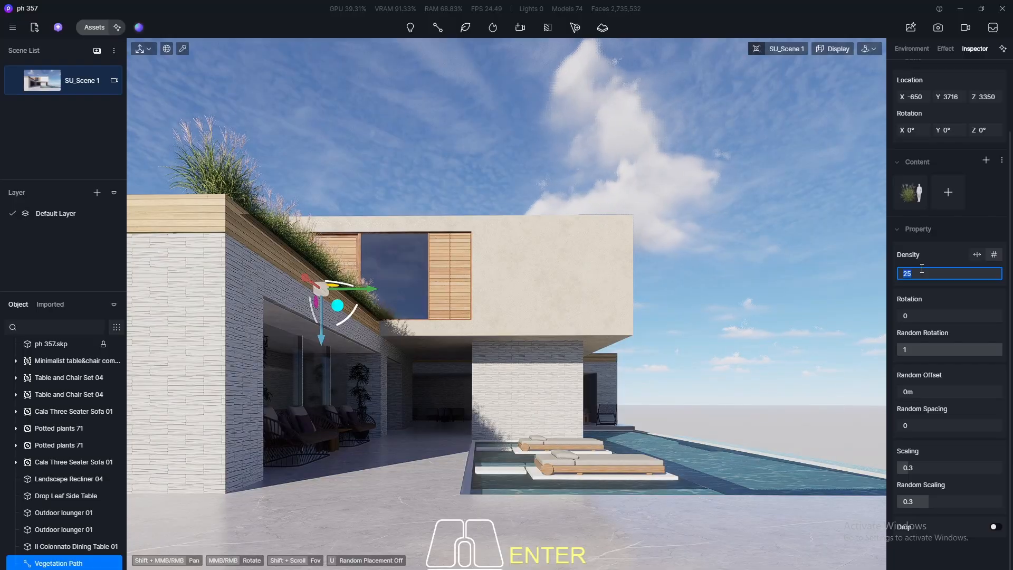
{"action": "type", "text": "20"}
{"action": "key", "text": "Return"}
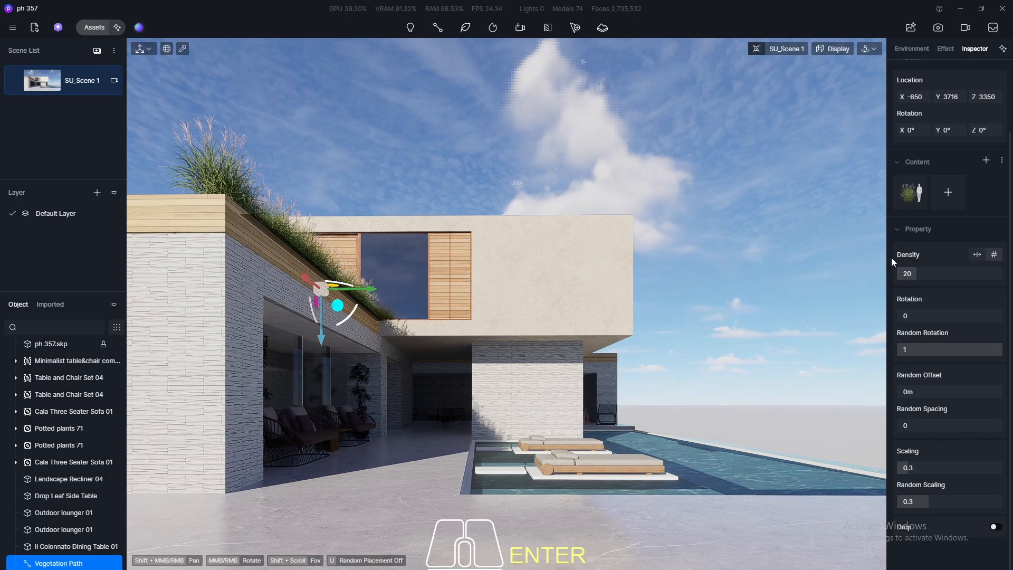
{"action": "left_click", "coordinate": [918, 273]}
{"action": "type", "text": "1"}
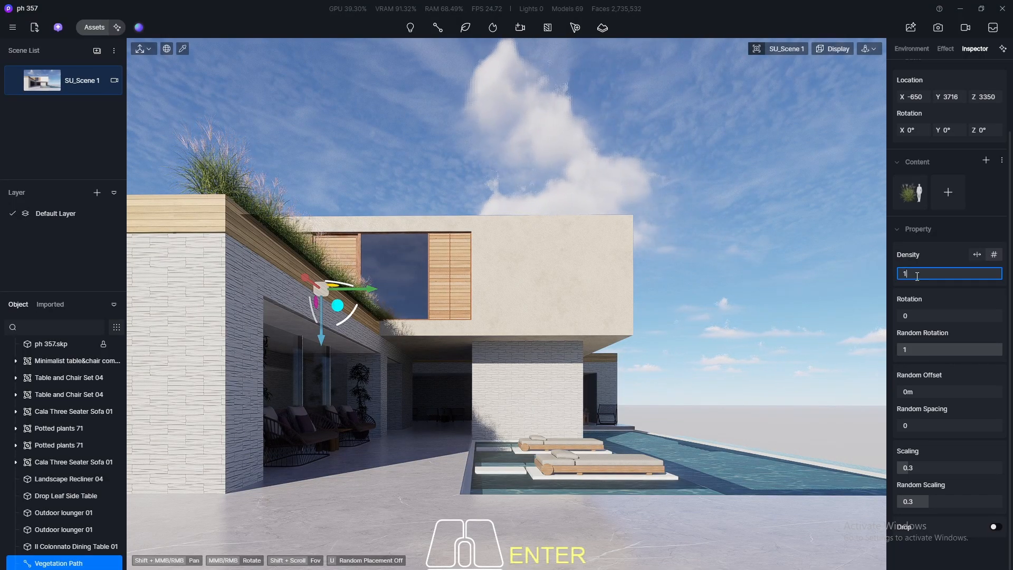
{"action": "type", "text": "5"}
{"action": "key", "text": "Return"}
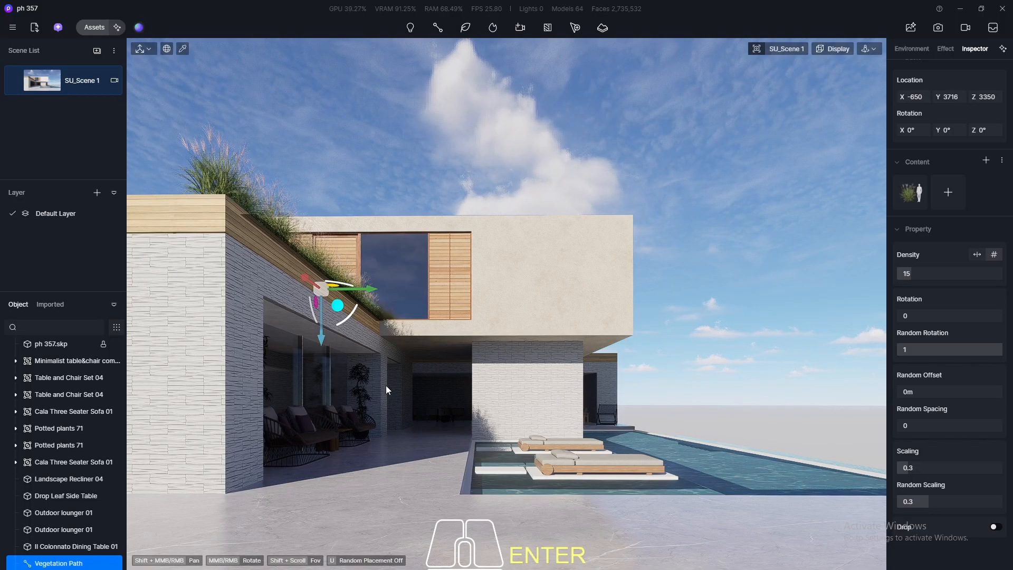
- Copy the grass path across the roof terrace into the empty planter along the opposite long edge
{"action": "left_click", "coordinate": [440, 408]}
{"action": "scroll", "coordinate": [309, 193], "scroll_direction": "up", "scroll_amount": 2}
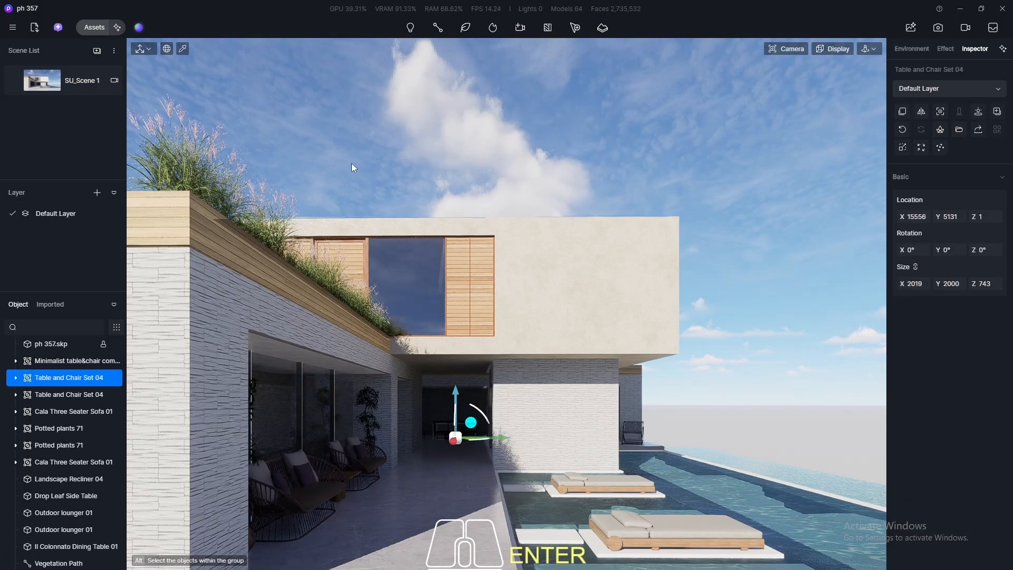
{"action": "middle_click_drag", "start_coordinate": [352, 164], "coordinate": [354, 164]}
{"action": "scroll", "coordinate": [457, 177], "scroll_direction": "down", "scroll_amount": 4}
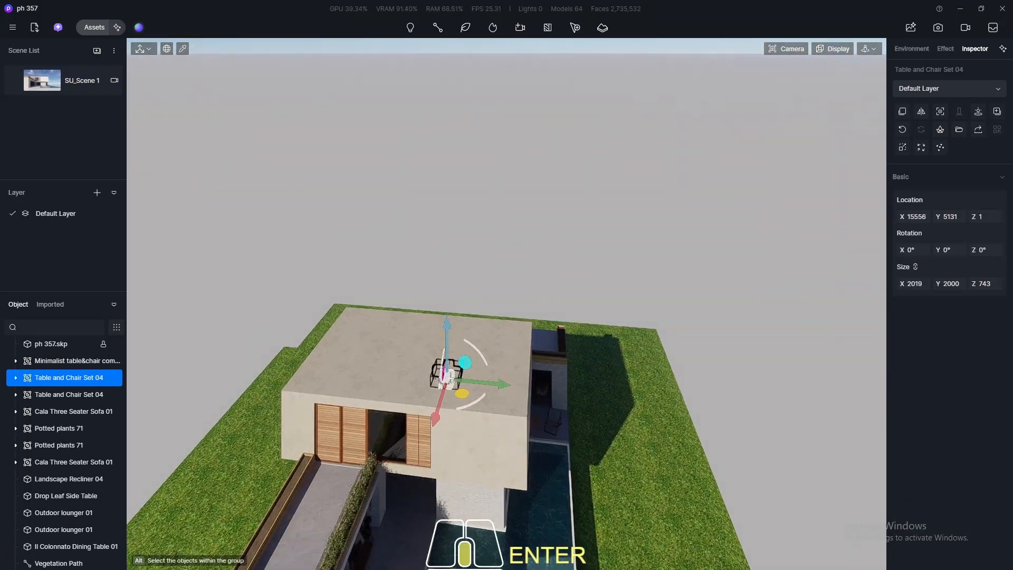
{"action": "middle_click_drag", "start_coordinate": [458, 177], "coordinate": [466, 190]}
{"action": "middle_click_drag", "start_coordinate": [467, 190], "coordinate": [508, 125], "text": "shift"}
{"action": "scroll", "coordinate": [501, 151], "scroll_direction": "down", "scroll_amount": 3}
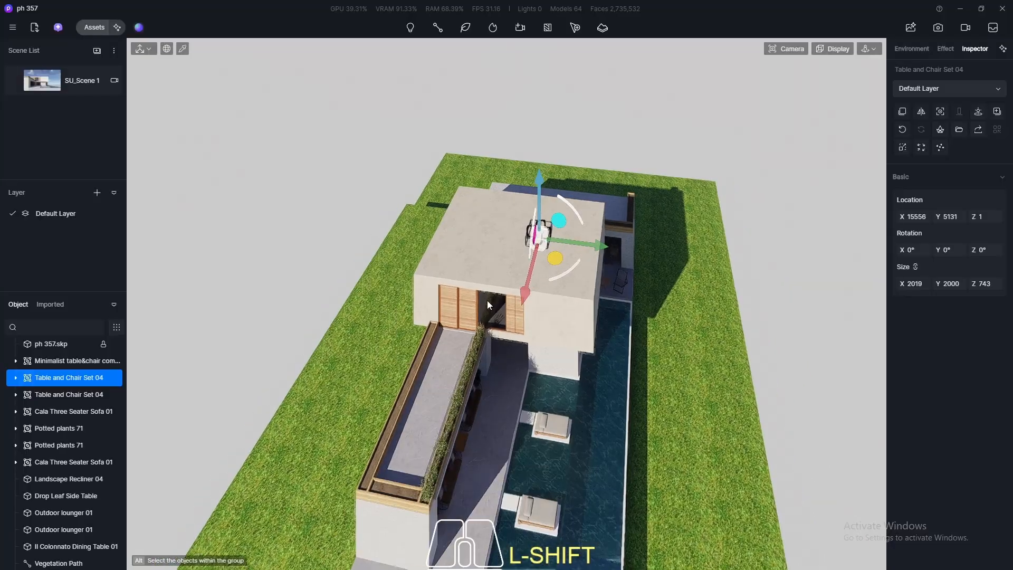
{"action": "key", "text": "F8"}
{"action": "scroll", "coordinate": [422, 359], "scroll_direction": "up", "scroll_amount": 6}
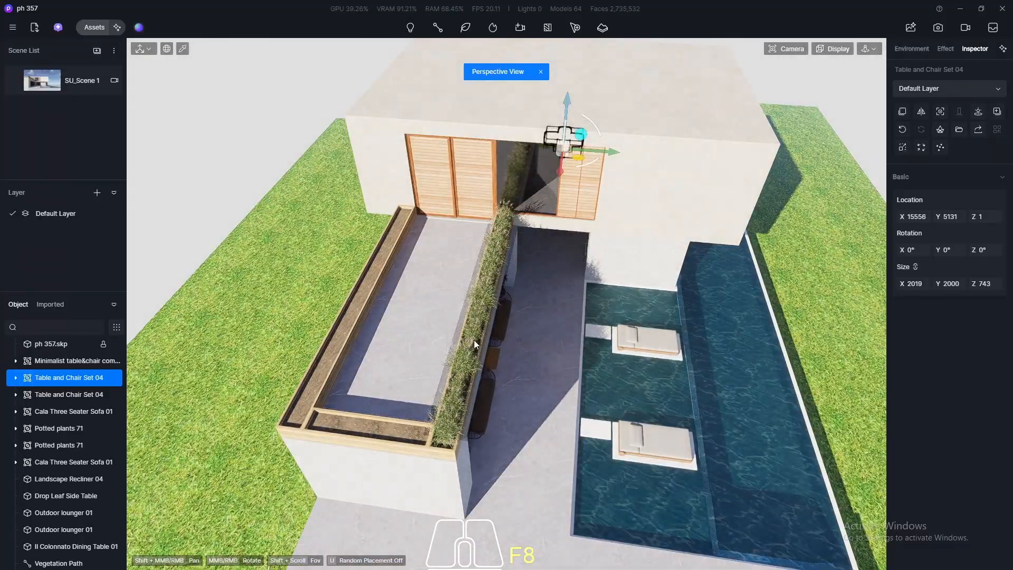
{"action": "left_click", "coordinate": [473, 340]}
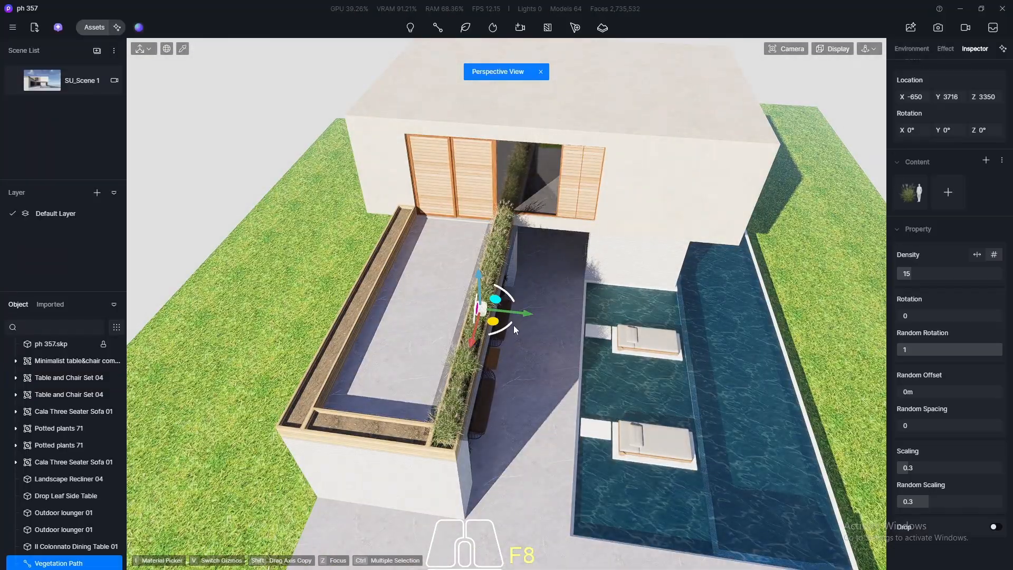
{"action": "left_click_drag", "start_coordinate": [494, 317], "coordinate": [407, 321], "text": "shift"}
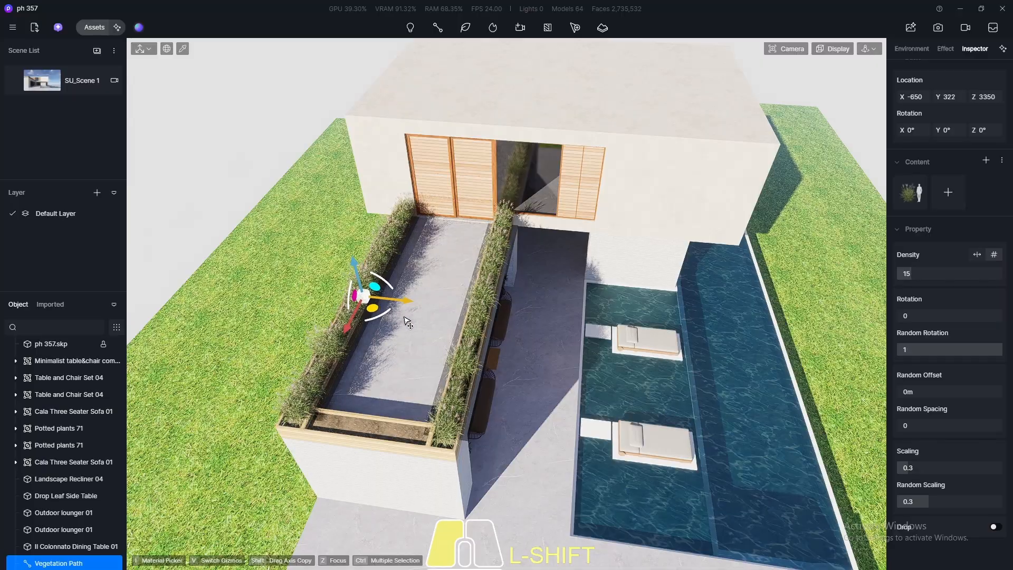
- Draw a straight two-point vegetation path along the soil of the short end planter on the roof terrace
{"action": "scroll", "coordinate": [408, 324], "scroll_direction": "down", "scroll_amount": 7}
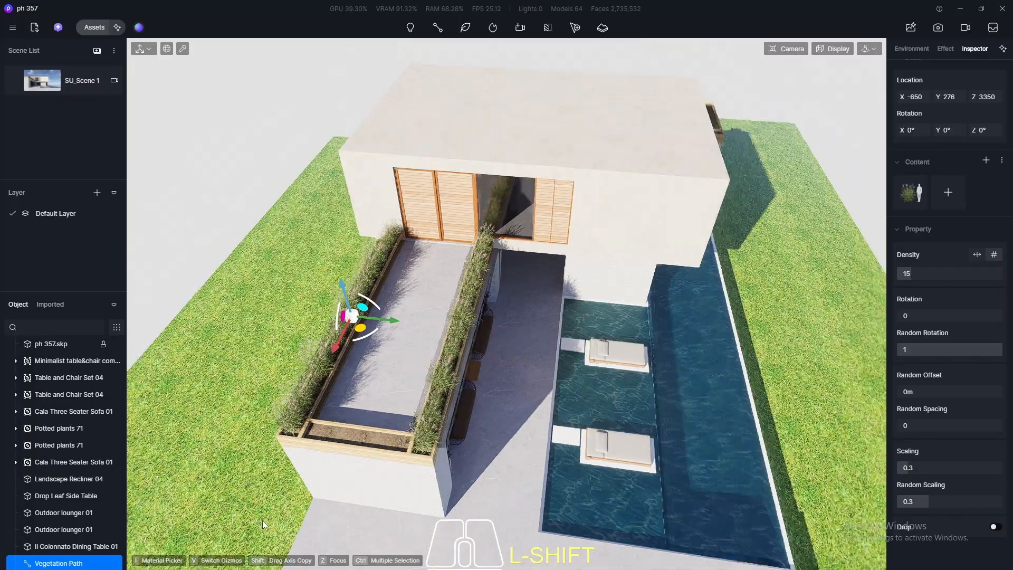
{"action": "right_click_drag", "start_coordinate": [432, 391], "coordinate": [461, 339]}
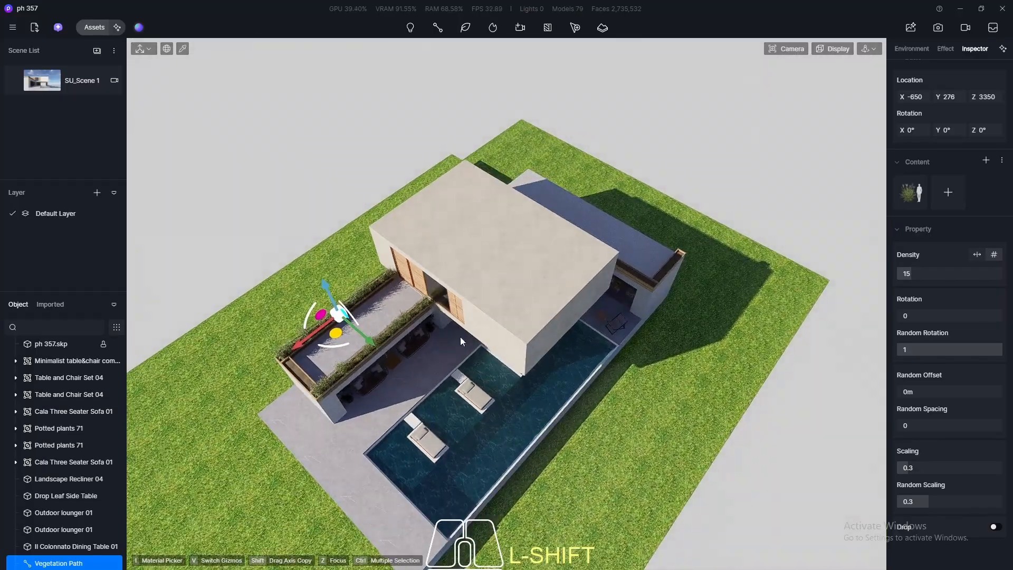
{"action": "scroll", "coordinate": [274, 385], "scroll_direction": "up", "scroll_amount": 8}
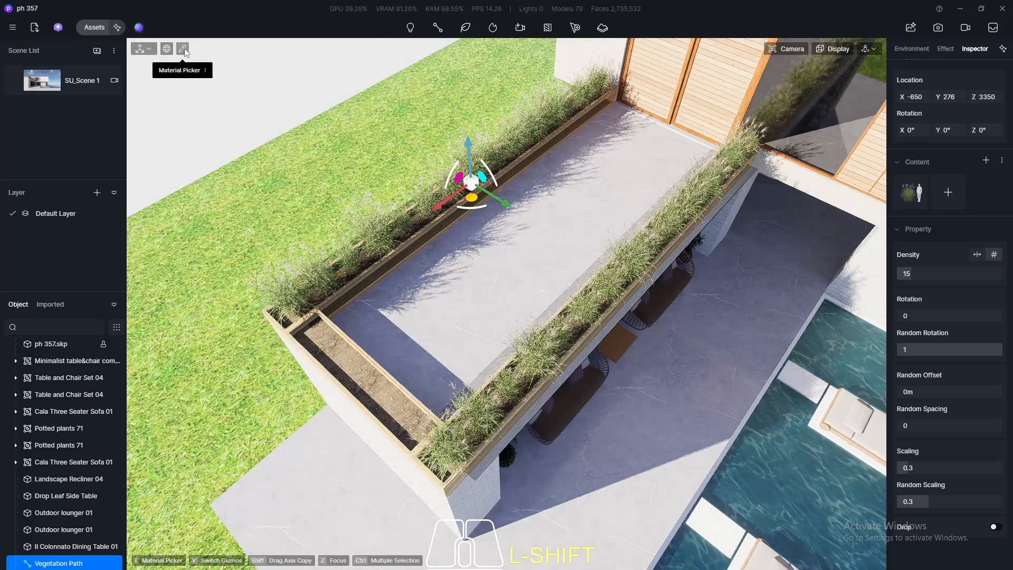
{"action": "left_click", "coordinate": [464, 29]}
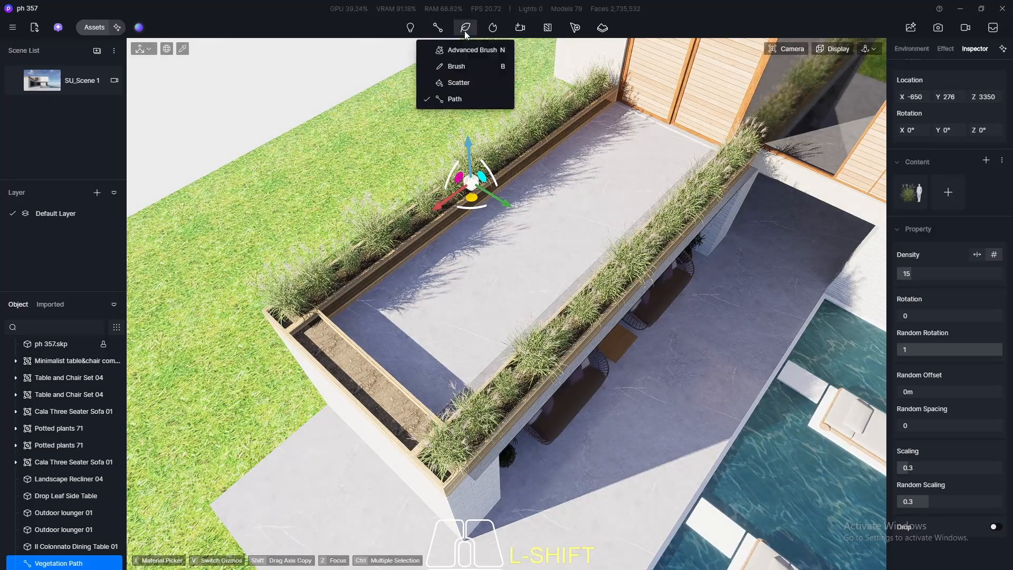
{"action": "left_click", "coordinate": [455, 99]}
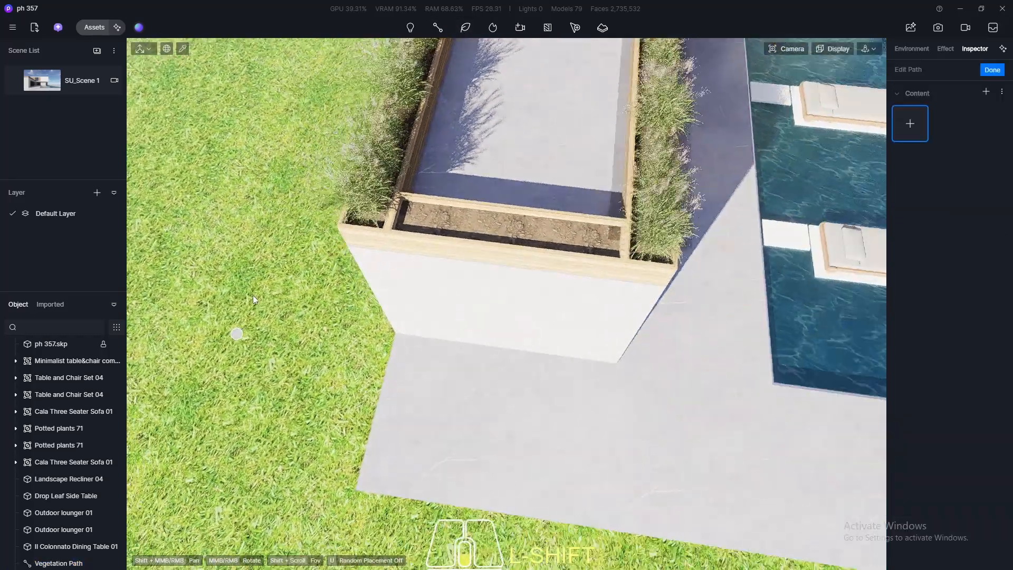
{"action": "scroll", "coordinate": [455, 143], "scroll_direction": "up", "scroll_amount": 3}
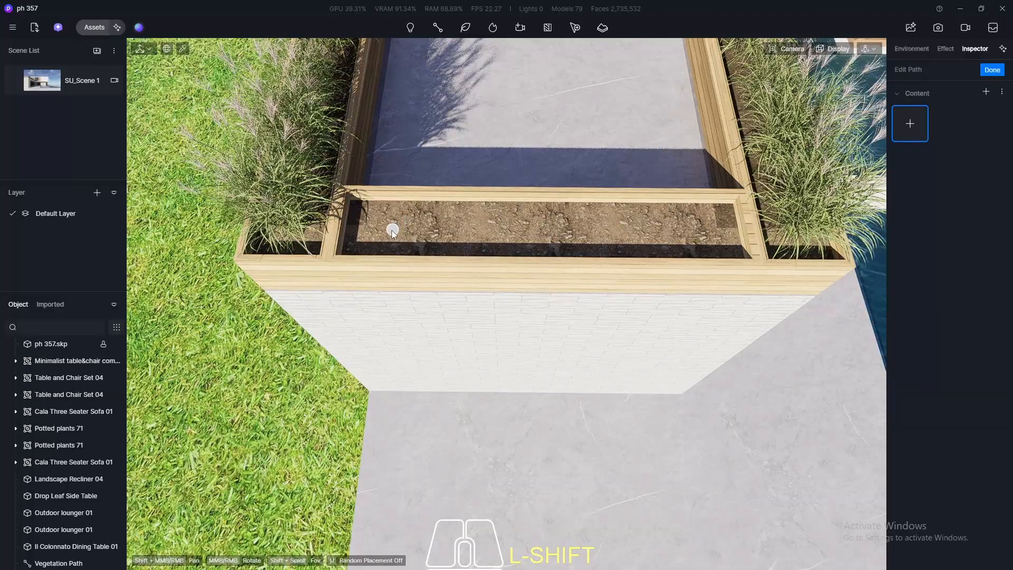
{"action": "left_click", "coordinate": [391, 229]}
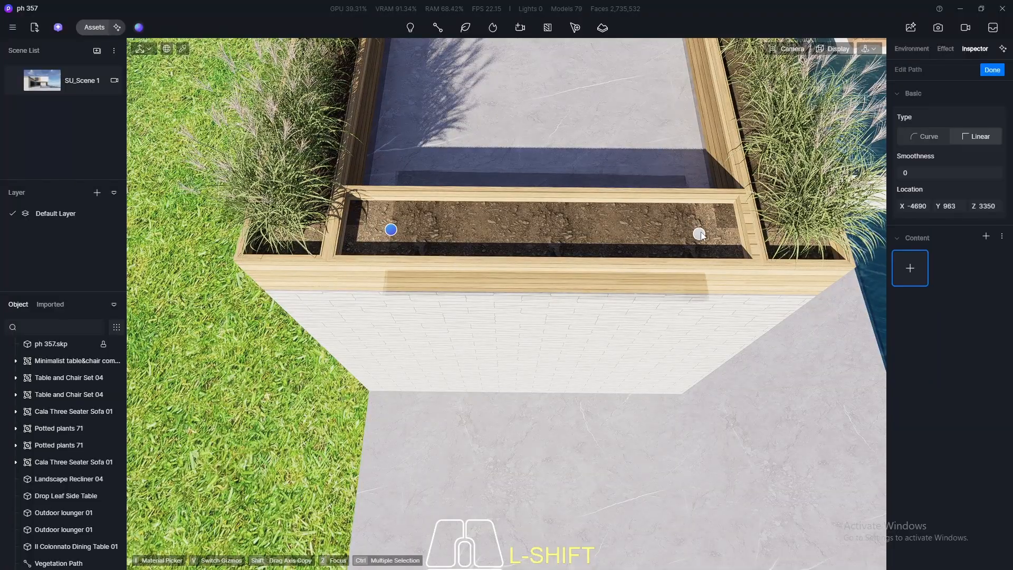
{"action": "left_click", "coordinate": [701, 231]}
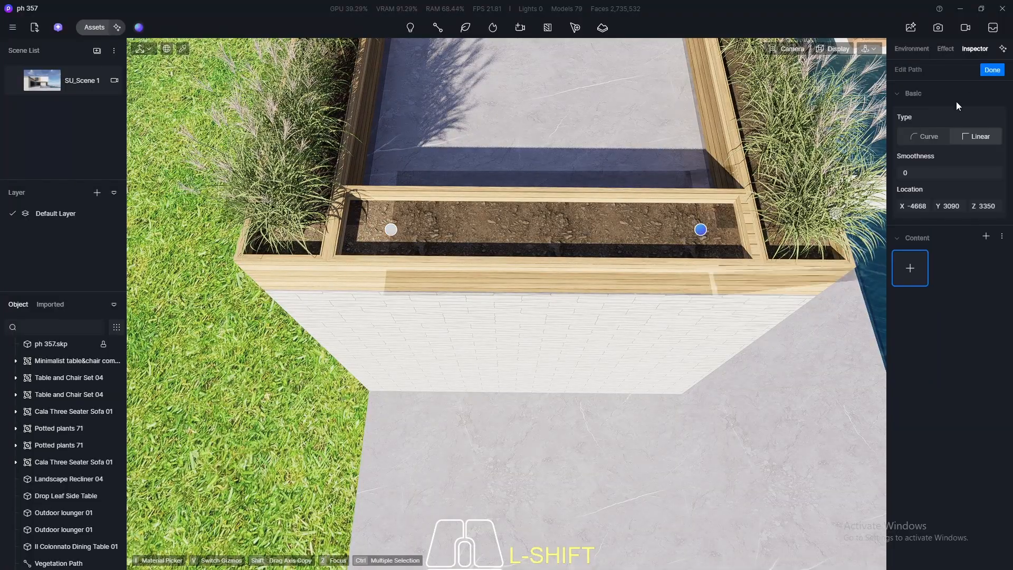
{"action": "left_click", "coordinate": [991, 70]}
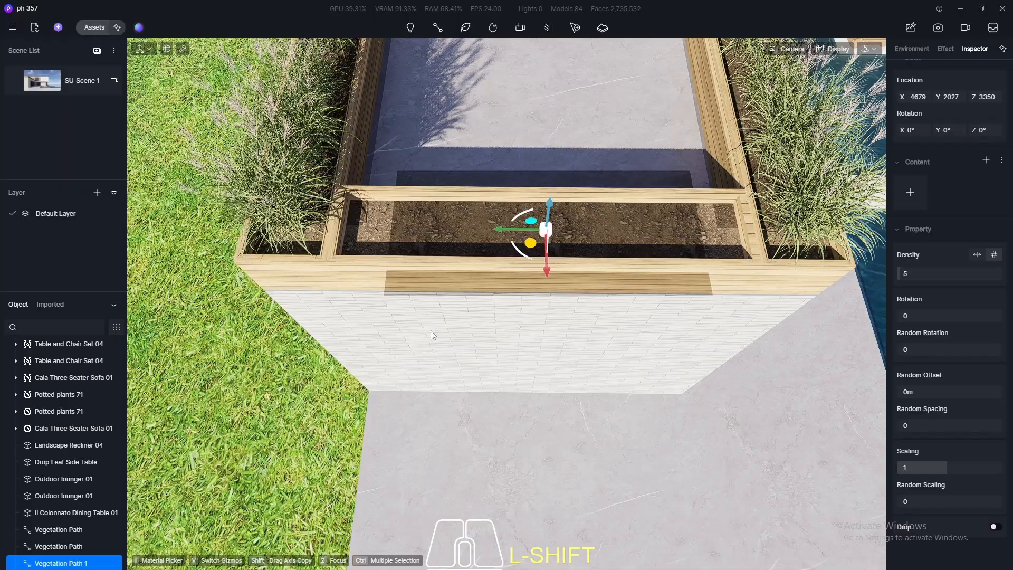
- Fill the end planter's path with the Miscanthus sinensis grass and set its Scaling to 0.3
{"action": "left_click", "coordinate": [913, 191]}
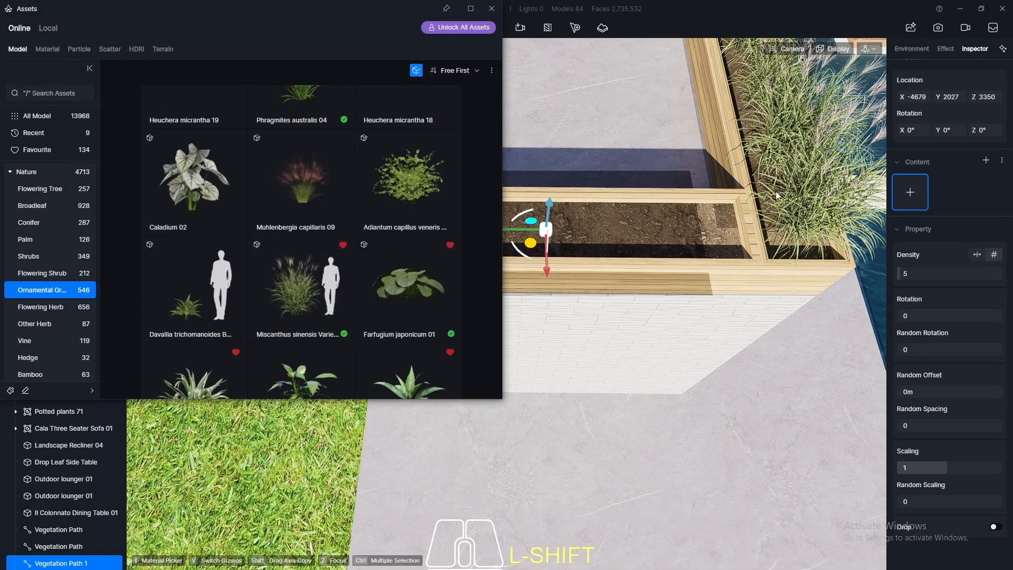
{"action": "left_click", "coordinate": [290, 283]}
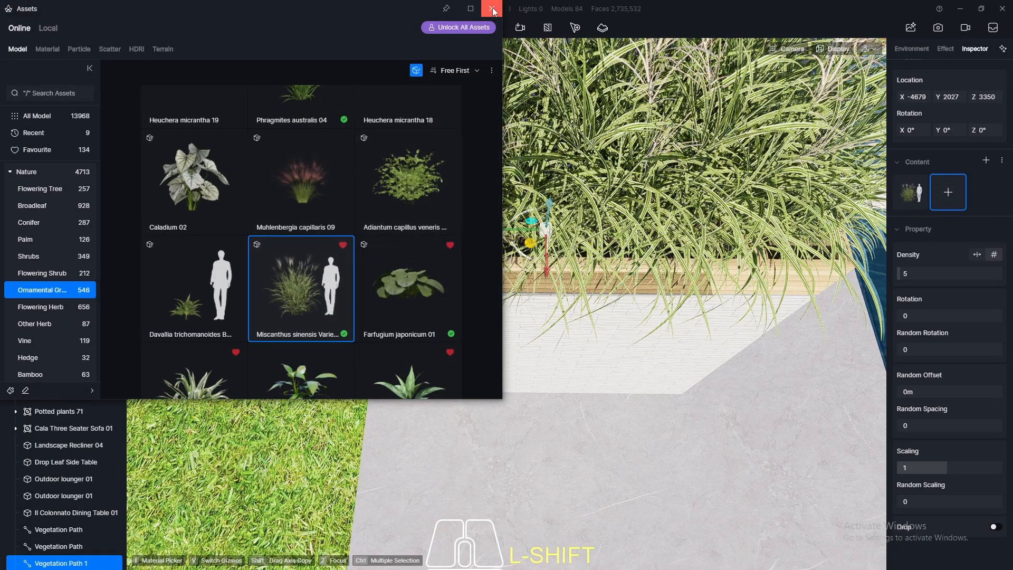
{"action": "left_click", "coordinate": [493, 9]}
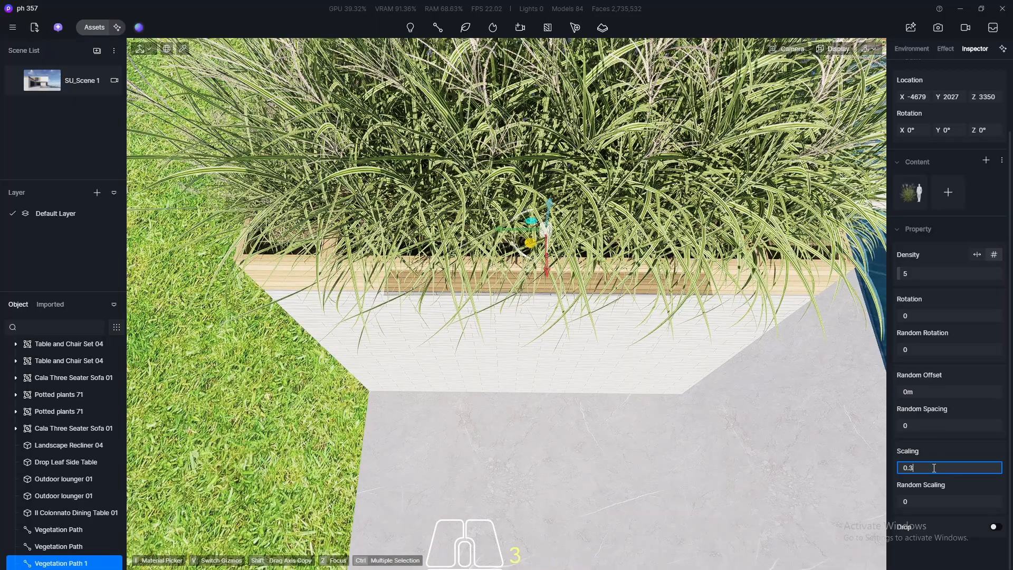
{"action": "left_click", "coordinate": [934, 467]}
{"action": "type", "text": "0.3"}
{"action": "key", "text": "Return"}
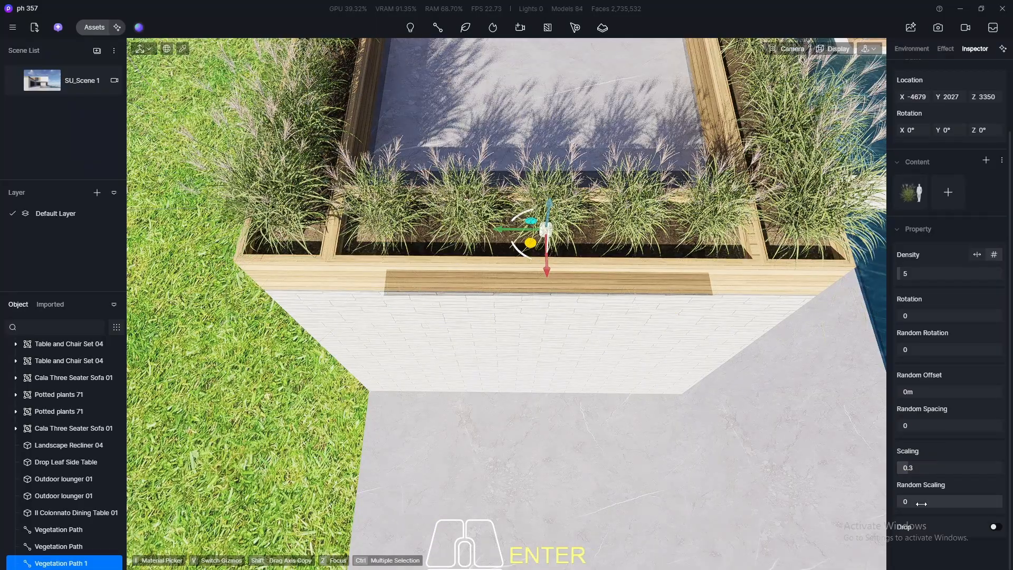
- Match the end planter's path to the side planter's path with Random Scaling 0.3 and Random Rotation 1
{"action": "scroll", "coordinate": [293, 419], "scroll_direction": "down", "scroll_amount": 5}
{"action": "middle_click_drag", "start_coordinate": [638, 463], "coordinate": [638, 461]}
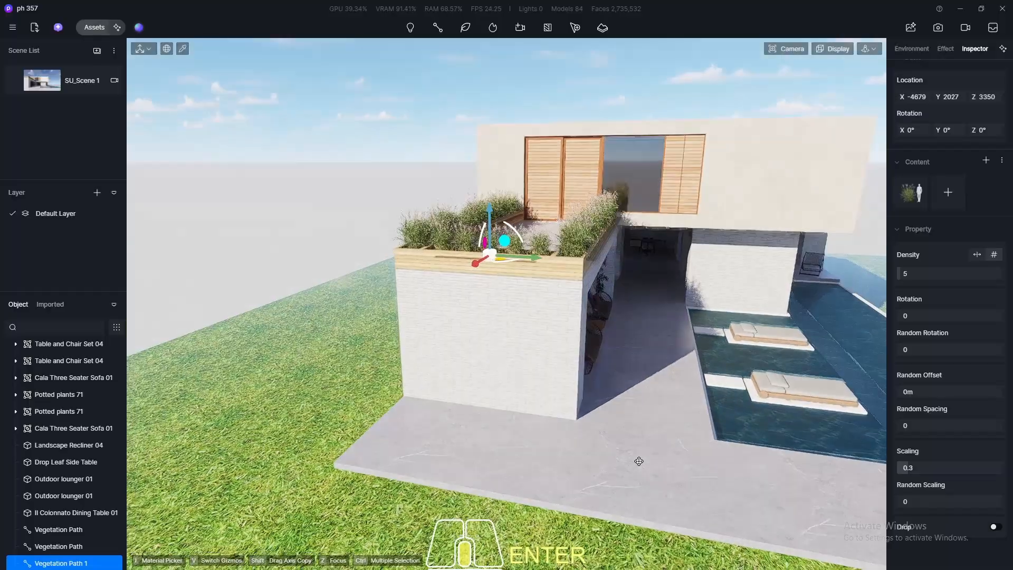
{"action": "scroll", "coordinate": [472, 328], "scroll_direction": "up", "scroll_amount": 1}
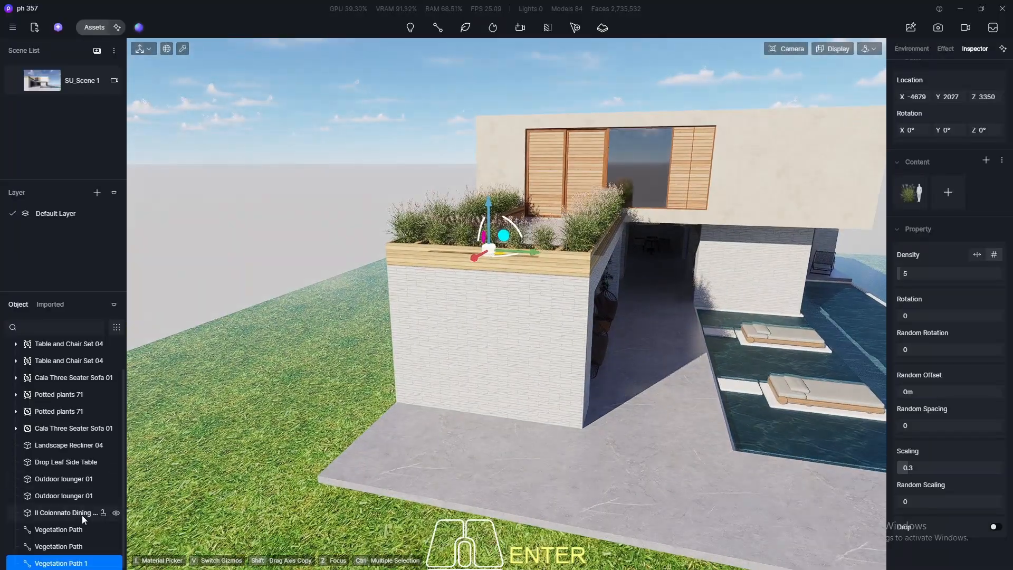
{"action": "left_click", "coordinate": [58, 546]}
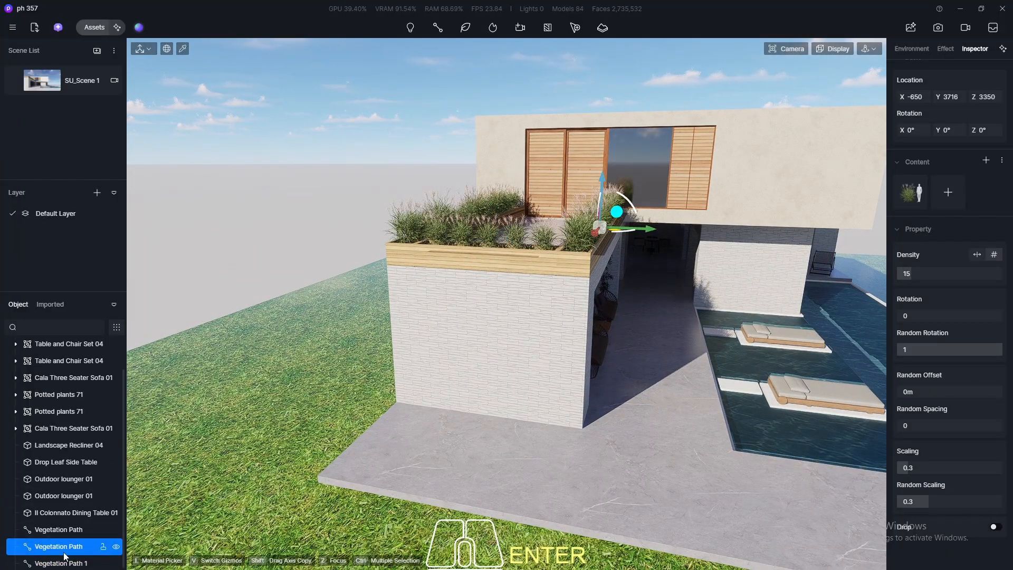
{"action": "left_click", "coordinate": [61, 562]}
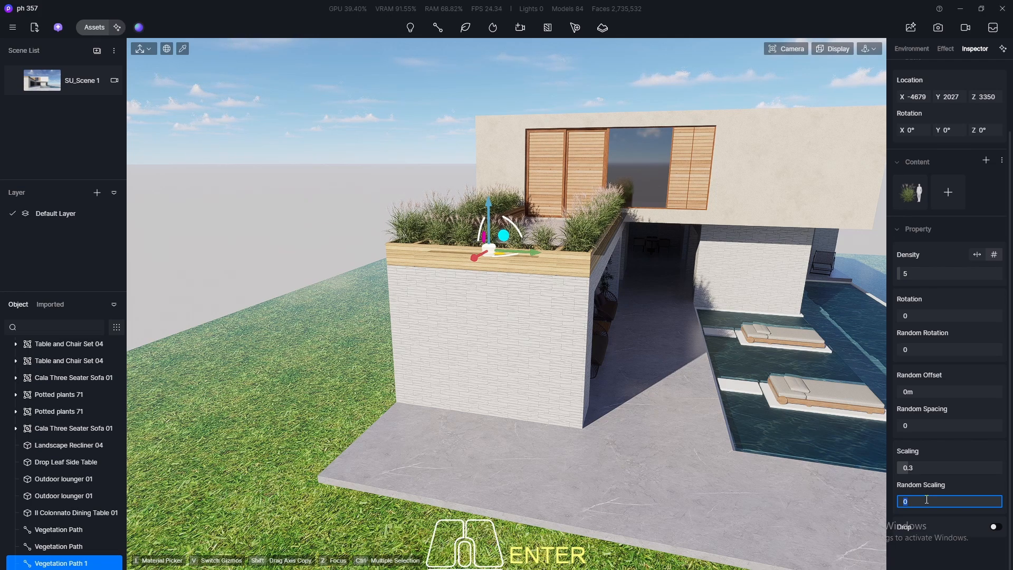
{"action": "key", "text": "Return"}
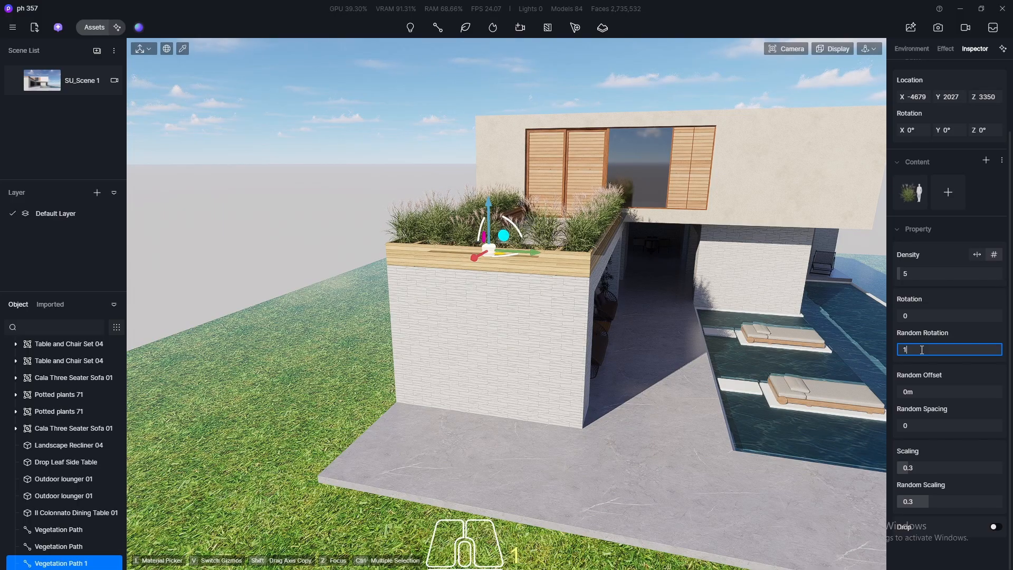
{"action": "key", "text": "Return"}
{"action": "scroll", "coordinate": [640, 251], "scroll_direction": "up", "scroll_amount": 5}
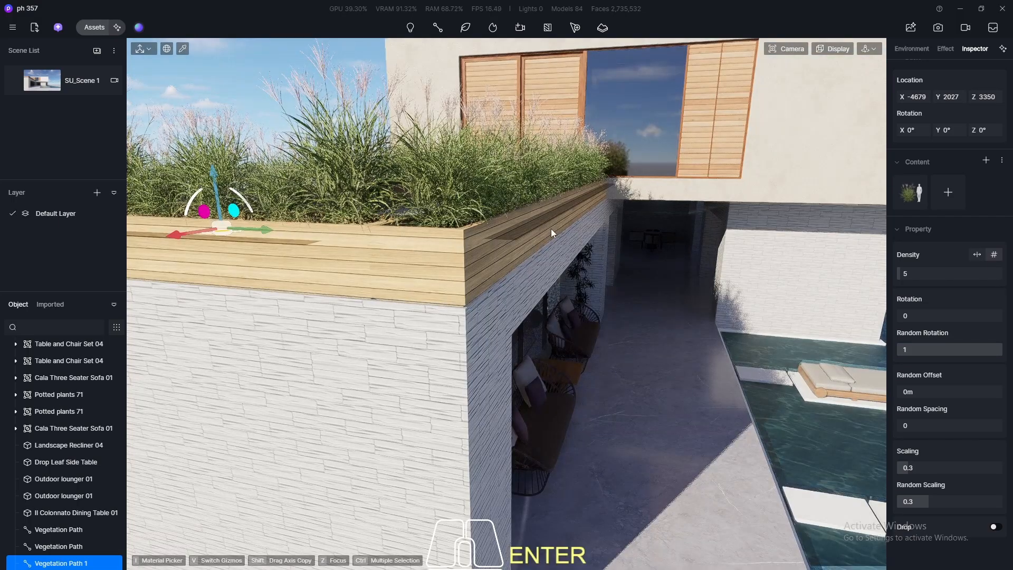
- Set the end planter path's Density to 8 and return to the SU_Scene 1 view
{"action": "scroll", "coordinate": [551, 229], "scroll_direction": "down", "scroll_amount": 3}
{"action": "middle_click_drag", "start_coordinate": [551, 229], "coordinate": [480, 261]}
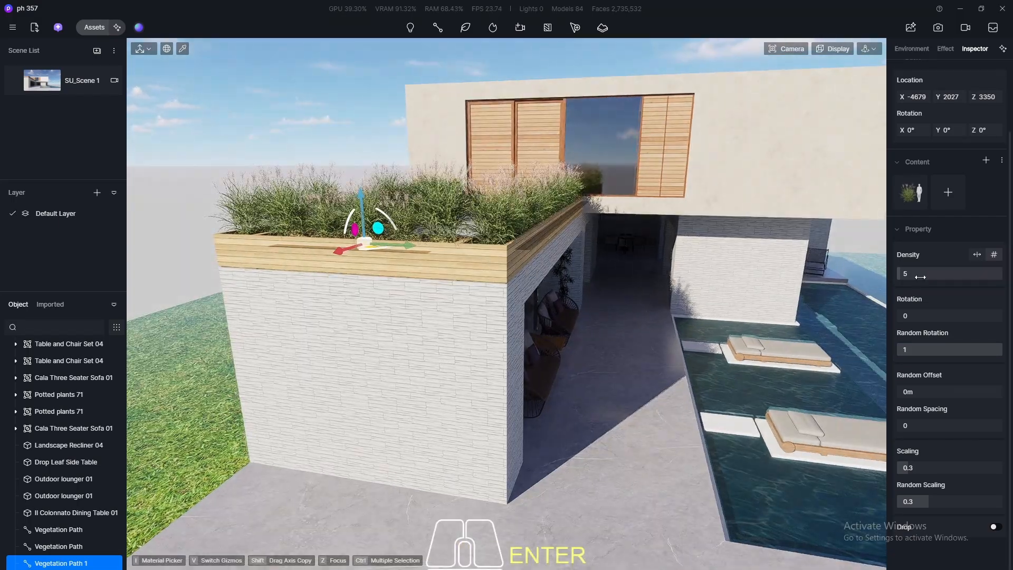
{"action": "left_click", "coordinate": [920, 272]}
{"action": "type", "text": "8"}
{"action": "key", "text": "Return"}
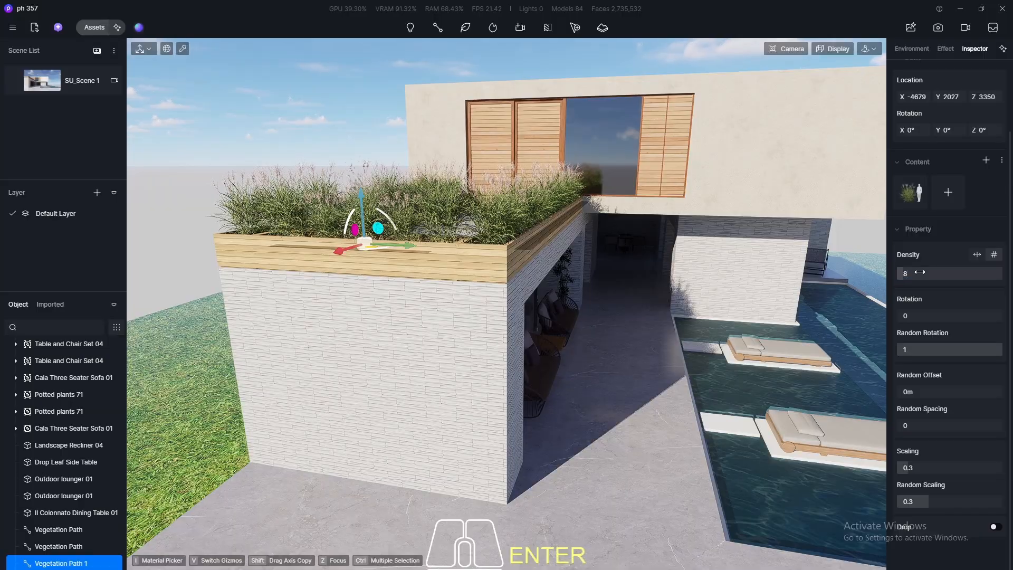
{"action": "key", "text": "Escape"}
{"action": "left_click", "coordinate": [44, 79]}
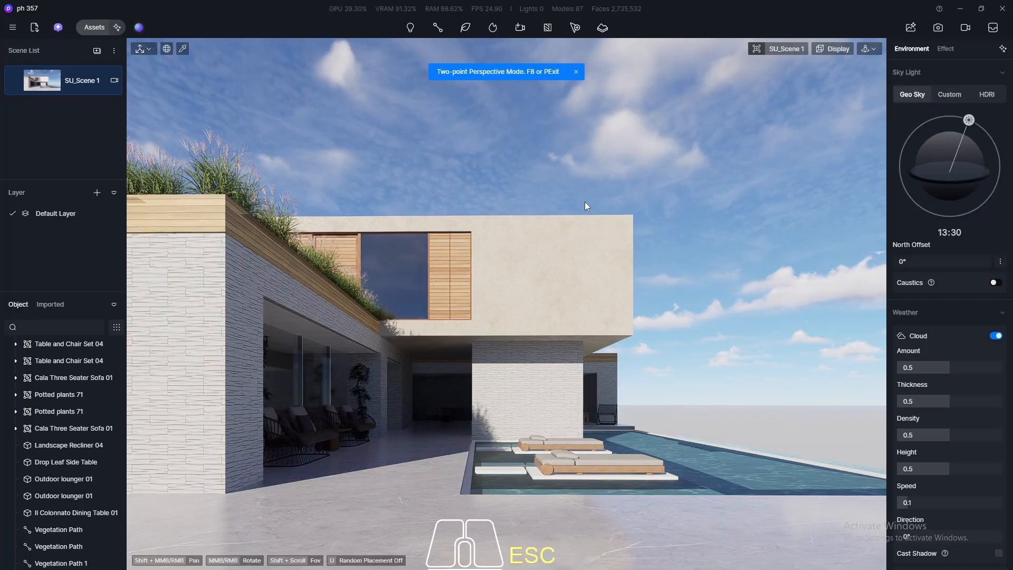
- Draw a linear three-point vegetation path along the soil of the L-shaped planter on the opposite wing's roof
{"action": "middle_click_drag", "start_coordinate": [584, 202], "coordinate": [603, 337]}
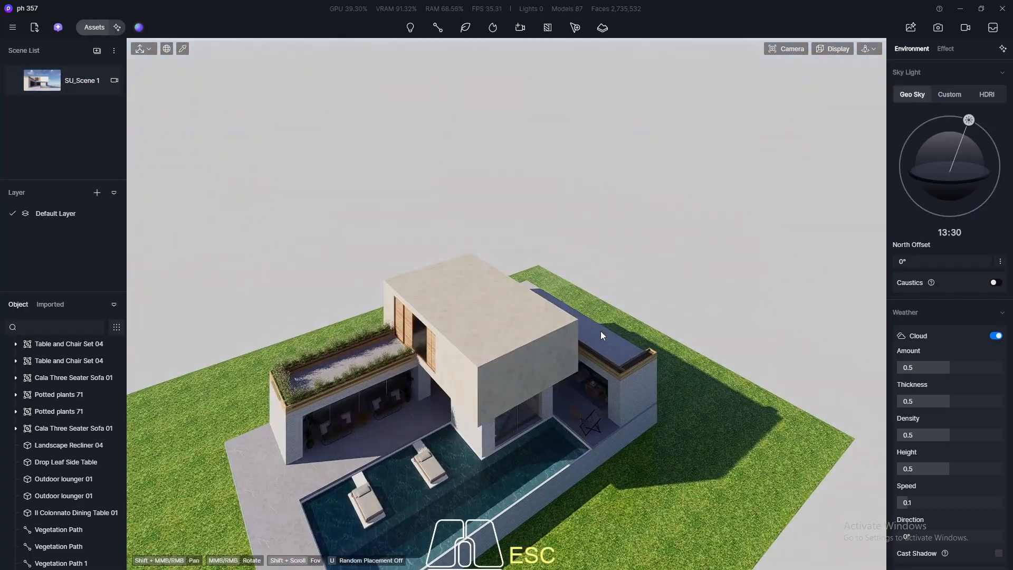
{"action": "key", "text": "F8"}
{"action": "scroll", "coordinate": [640, 351], "scroll_direction": "up", "scroll_amount": 10}
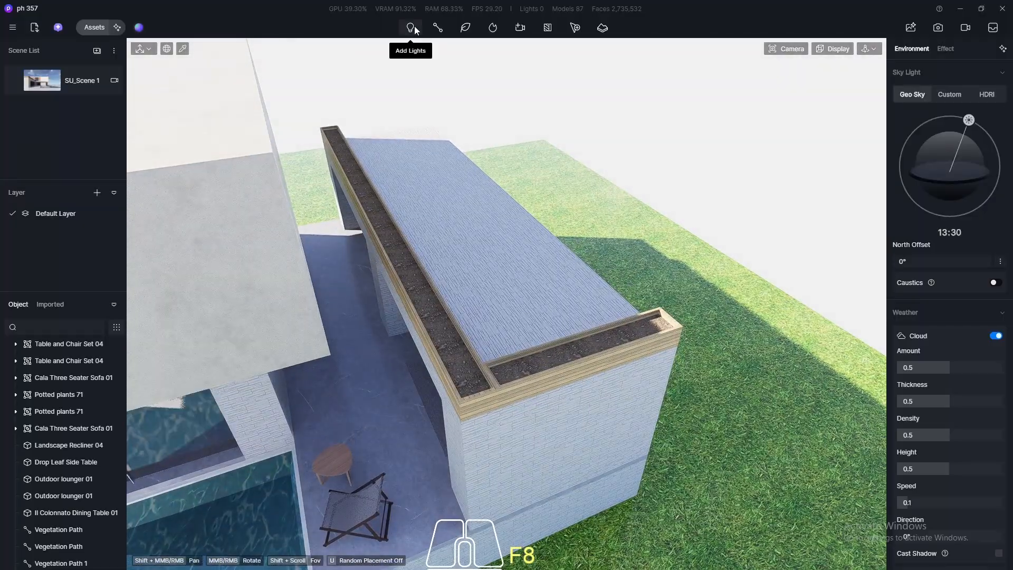
{"action": "mouse_move", "coordinate": [465, 28]}
{"action": "left_click", "coordinate": [453, 97]}
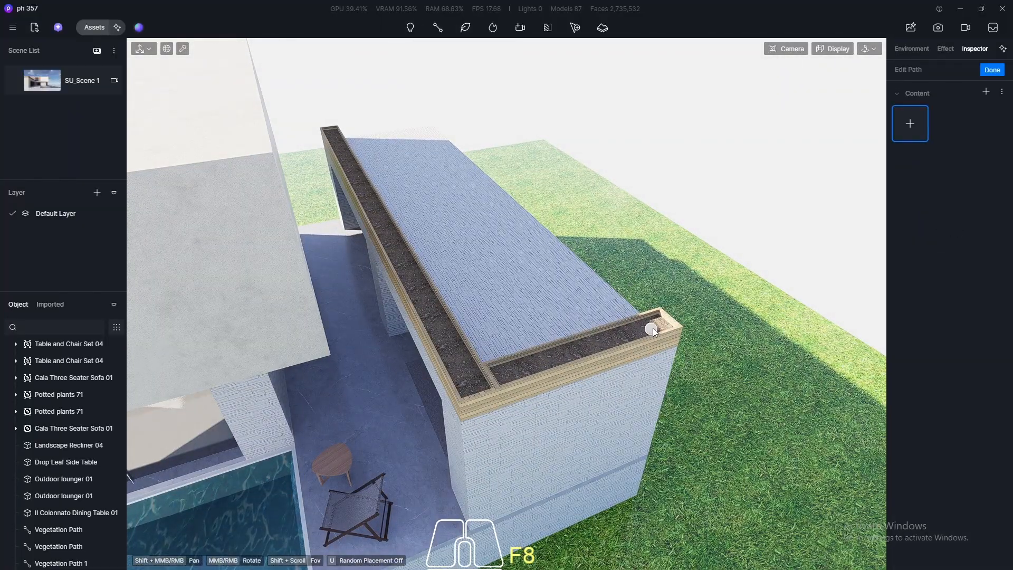
{"action": "left_click", "coordinate": [653, 325]}
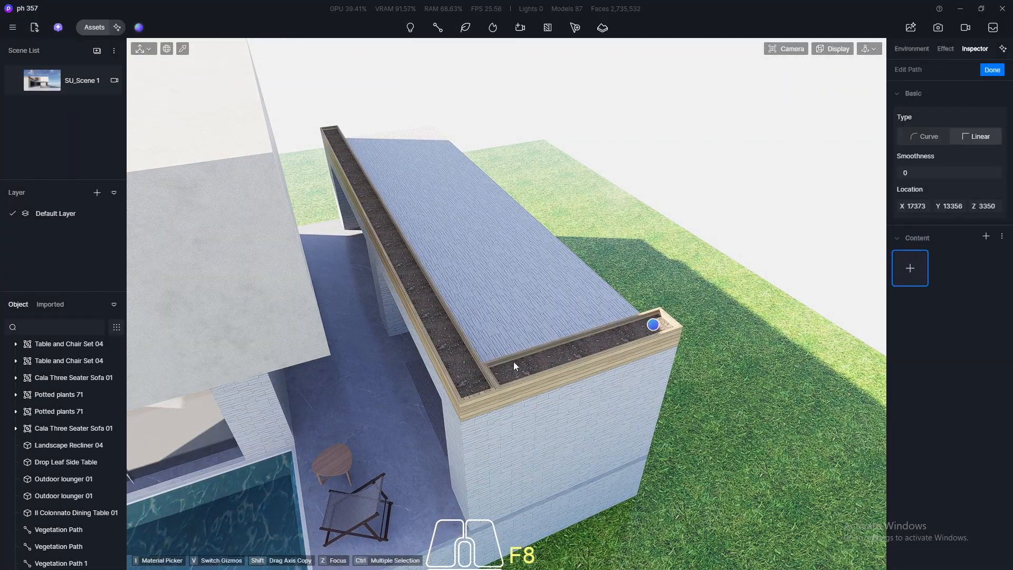
{"action": "left_click", "coordinate": [473, 382]}
{"action": "scroll", "coordinate": [338, 120], "scroll_direction": "up", "scroll_amount": 6}
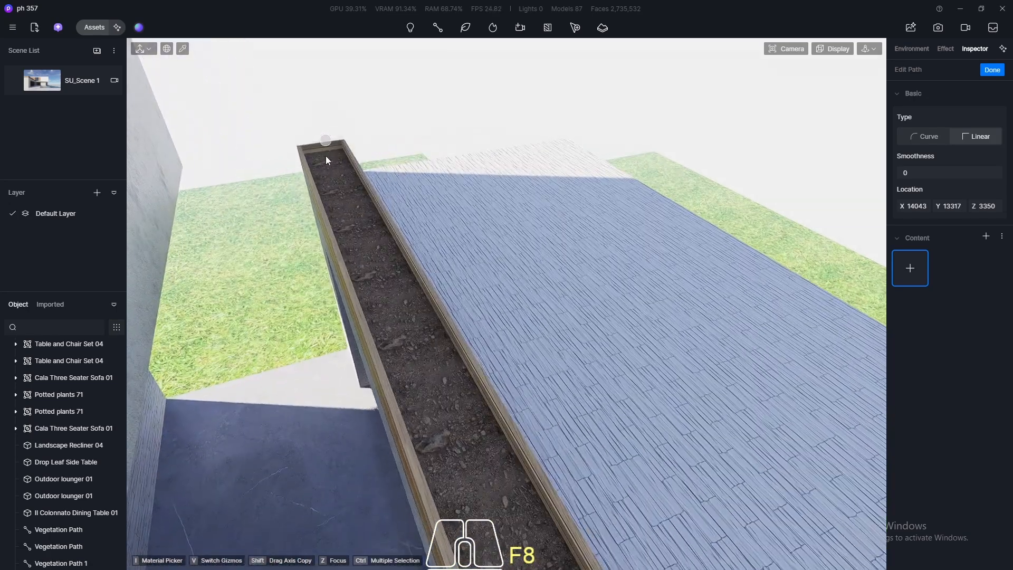
{"action": "left_click", "coordinate": [328, 162]}
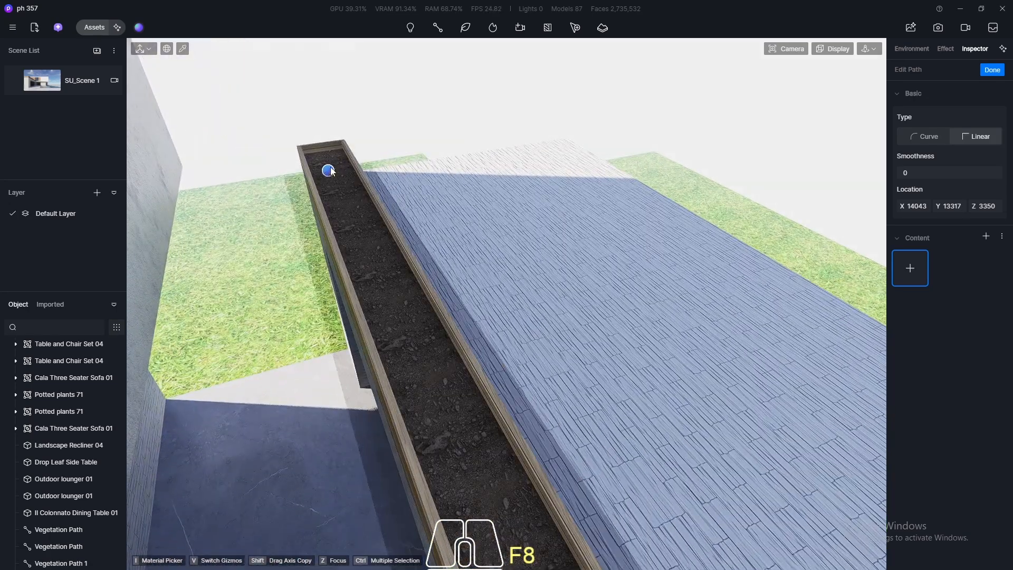
- Fill the L-shaped planter's path with the Miscanthus sinensis grass and finish editing the path
{"action": "left_click", "coordinate": [909, 267]}
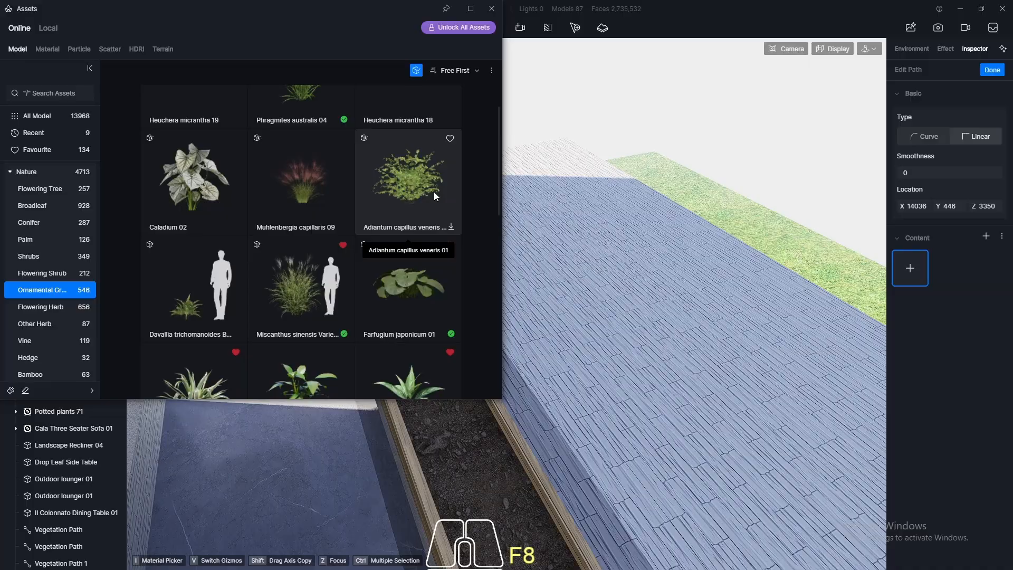
{"action": "left_click", "coordinate": [312, 280]}
{"action": "left_click", "coordinate": [492, 9]}
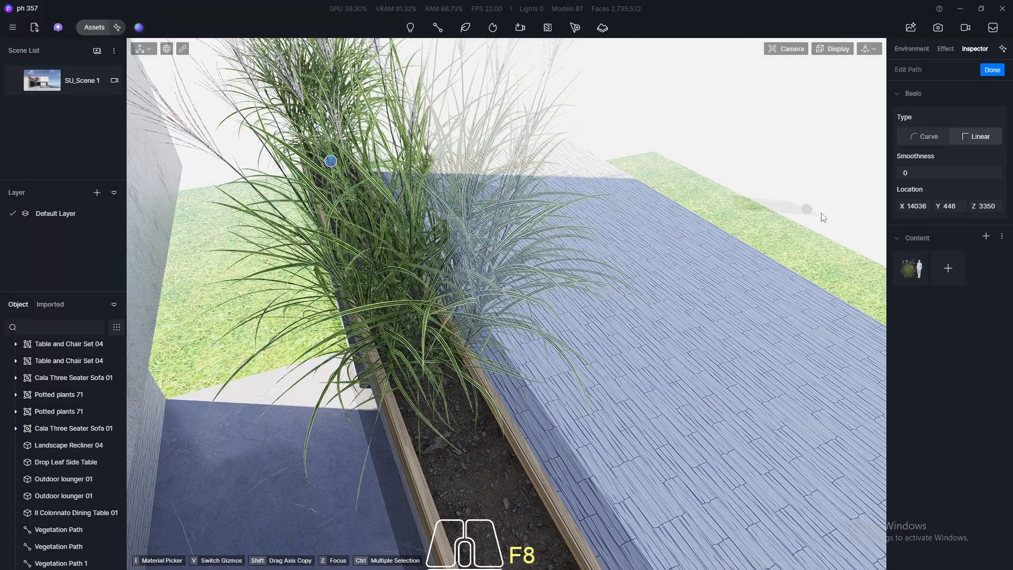
{"action": "scroll", "coordinate": [543, 230], "scroll_direction": "down", "scroll_amount": 5}
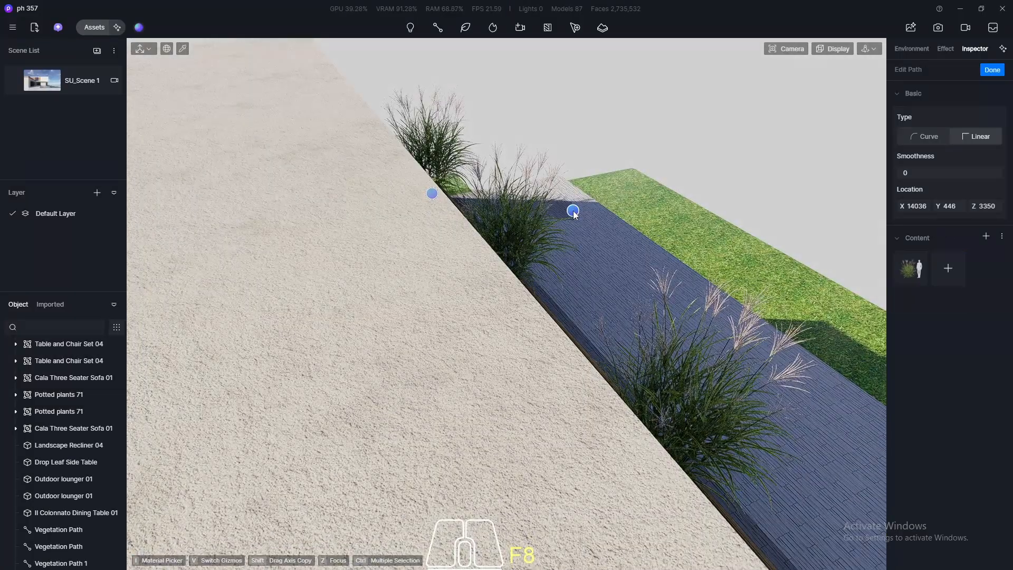
{"action": "key", "text": "Escape"}
- Set the L-shaped planter path's Random Scaling to 0.3, Scaling to 0.3 and Random Rotation to 1
{"action": "left_click", "coordinate": [704, 420]}
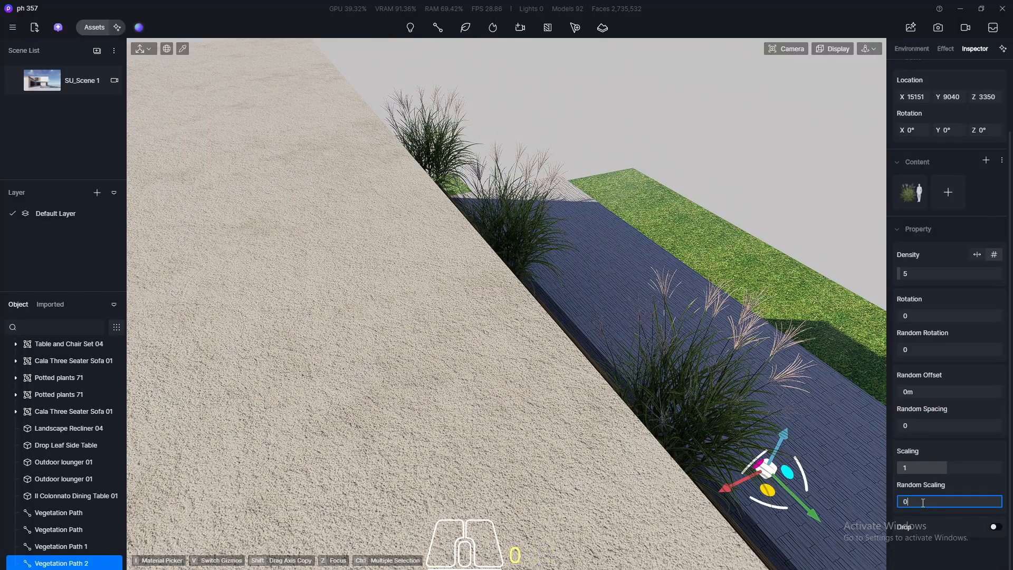
{"action": "type", "text": "3"}
{"action": "left_click", "coordinate": [930, 468]}
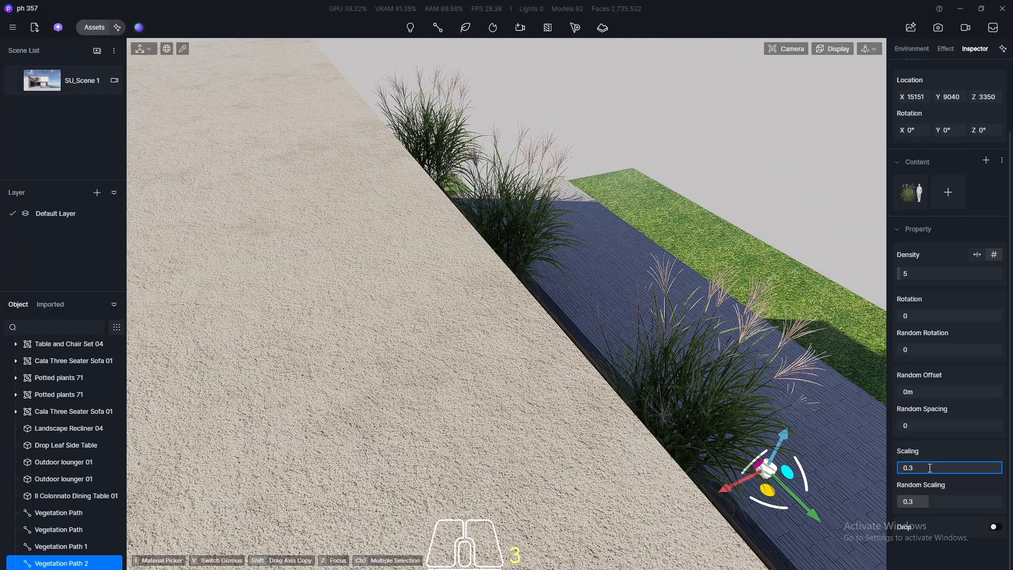
{"action": "key", "text": "Return"}
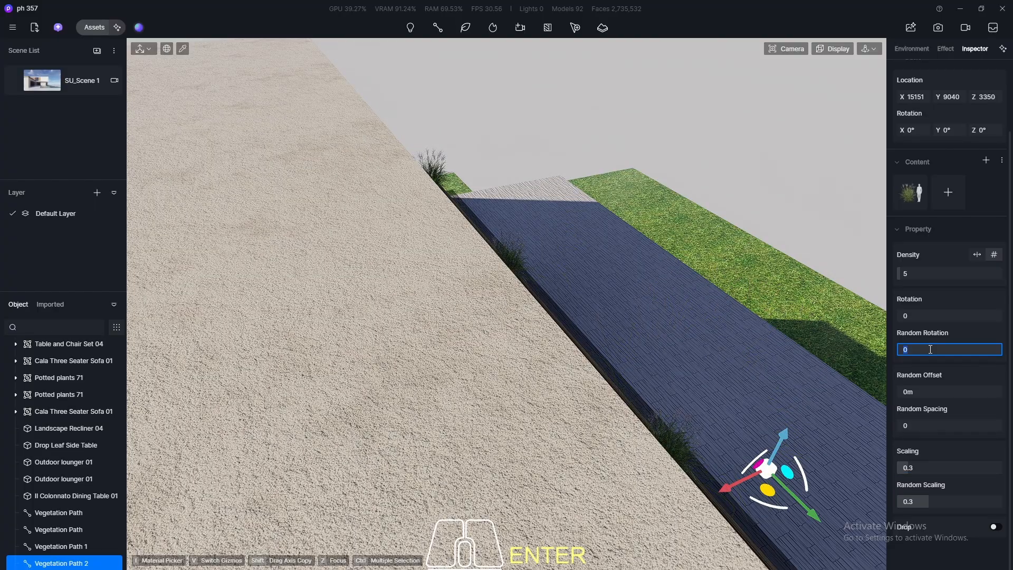
{"action": "left_click", "coordinate": [930, 349]}
{"action": "type", "text": "1"}
{"action": "key", "text": "Return"}
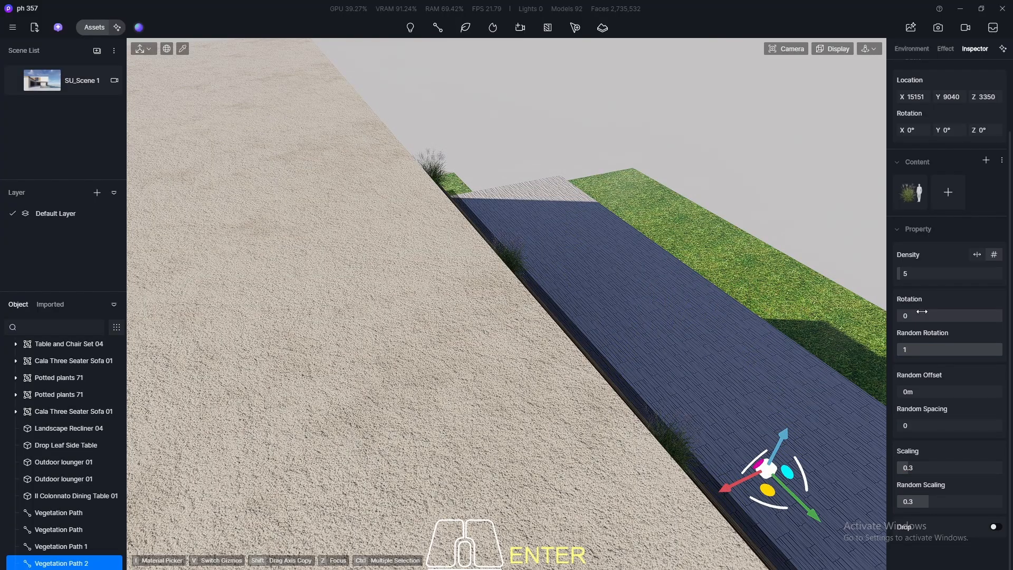
- Try a Density of 40 for the grass path in the L-shaped planter
{"action": "left_click", "coordinate": [918, 274]}
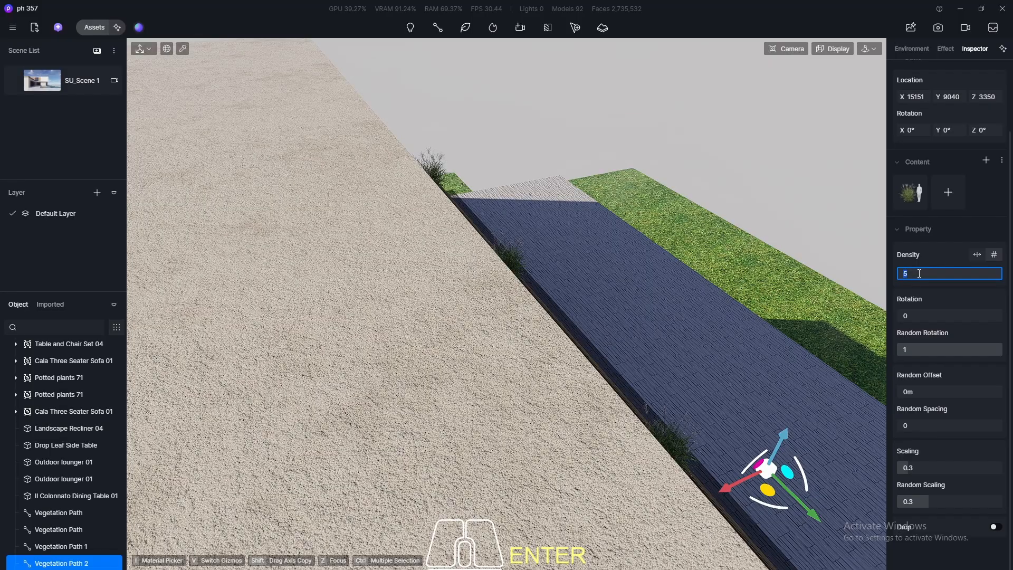
{"action": "type", "text": "40"}
{"action": "key", "text": "Return"}
{"action": "middle_click_drag", "start_coordinate": [375, 302], "coordinate": [147, 260]}
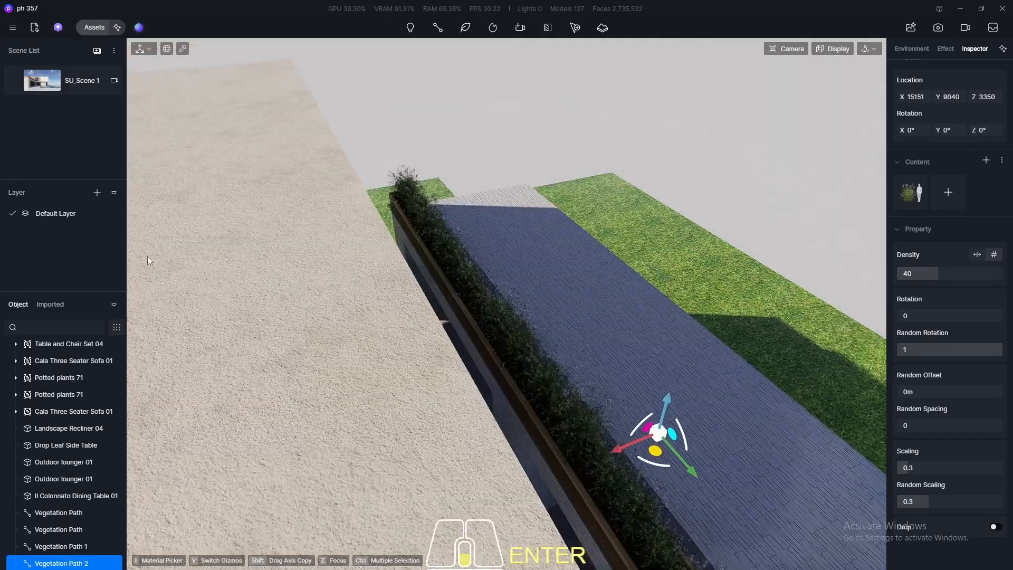
{"action": "scroll", "coordinate": [149, 257], "scroll_direction": "down", "scroll_amount": 5}
{"action": "middle_click_drag", "start_coordinate": [667, 443], "coordinate": [495, 511]}
- Try reducing the L-shaped planter path's Density to 30
{"action": "left_click", "coordinate": [934, 275]}
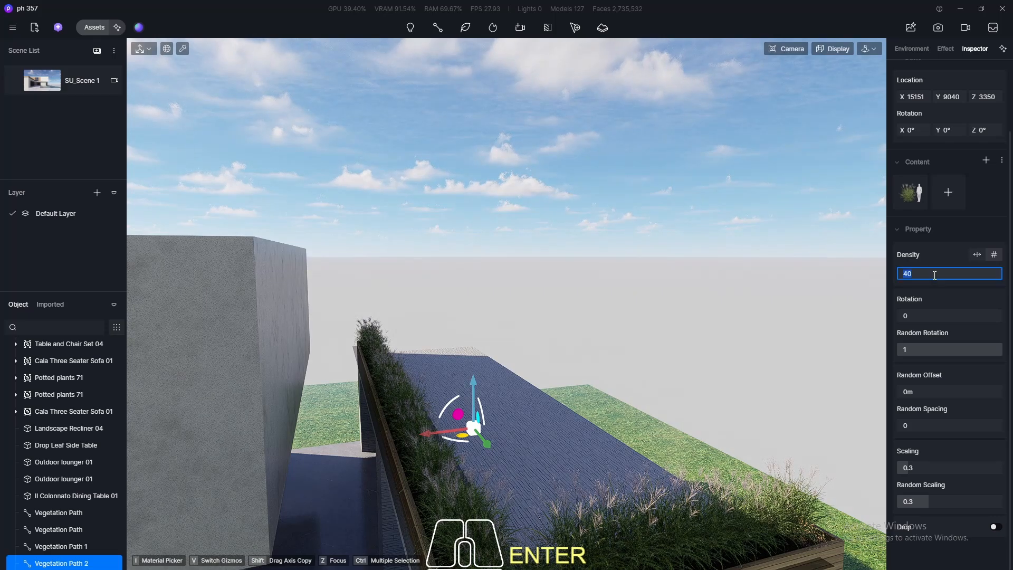
{"action": "type", "text": "3"}
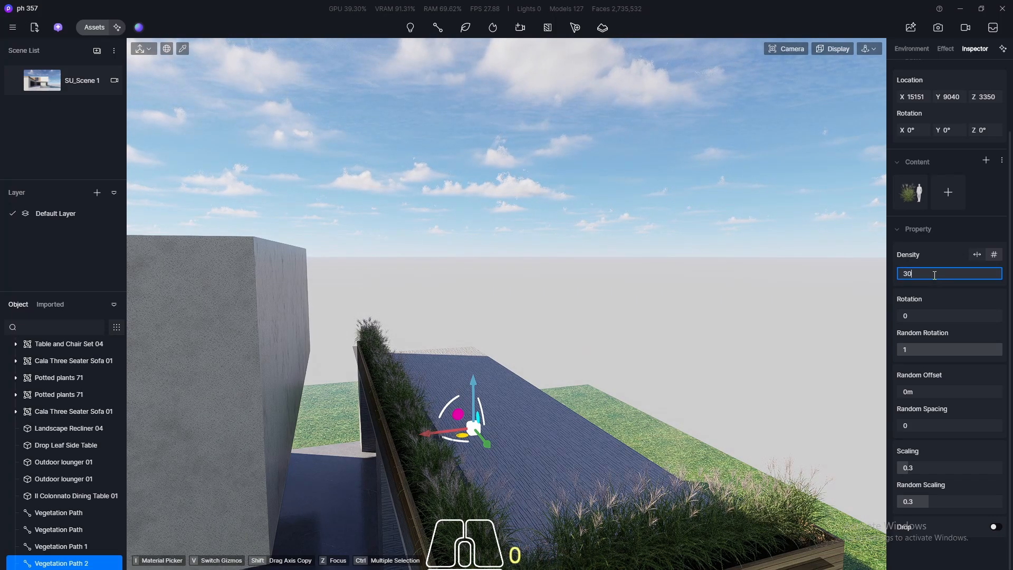
{"action": "key", "text": "Return"}
{"action": "scroll", "coordinate": [535, 294], "scroll_direction": "down", "scroll_amount": 4}
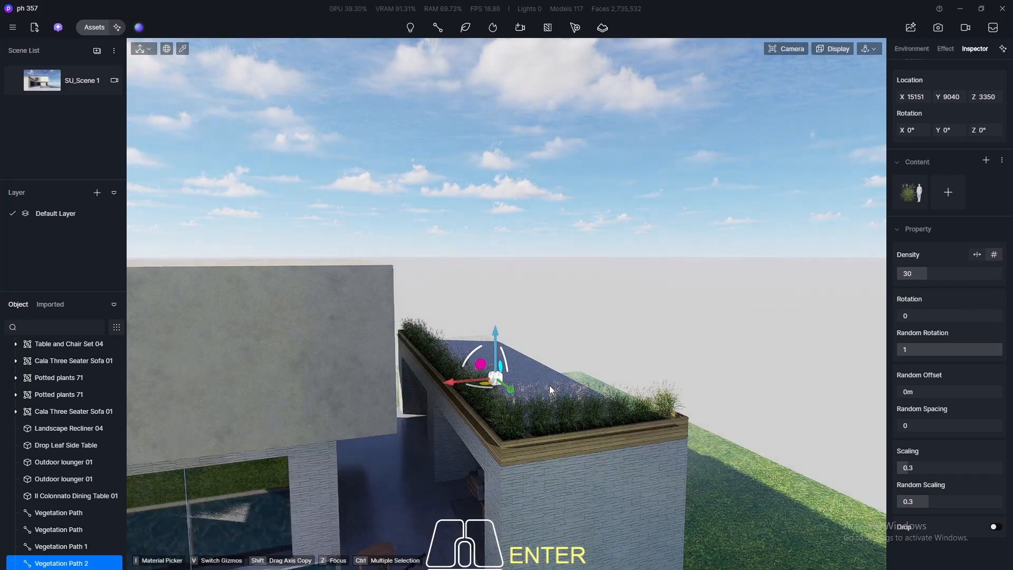
{"action": "middle_click_drag", "start_coordinate": [549, 385], "coordinate": [558, 385]}
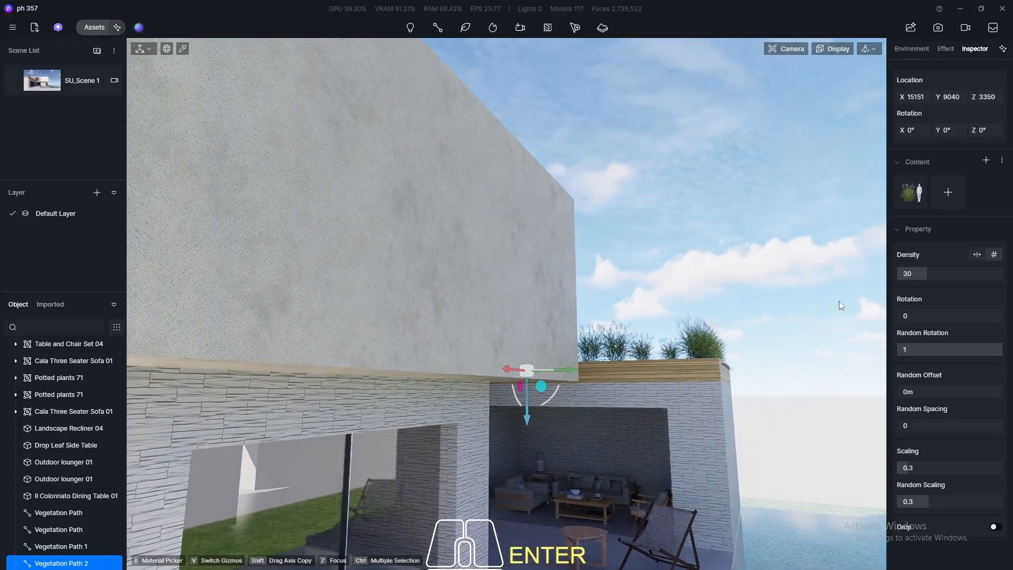
- Try raising the L-shaped planter path's Density to 35 and then 45
{"action": "left_click", "coordinate": [950, 274]}
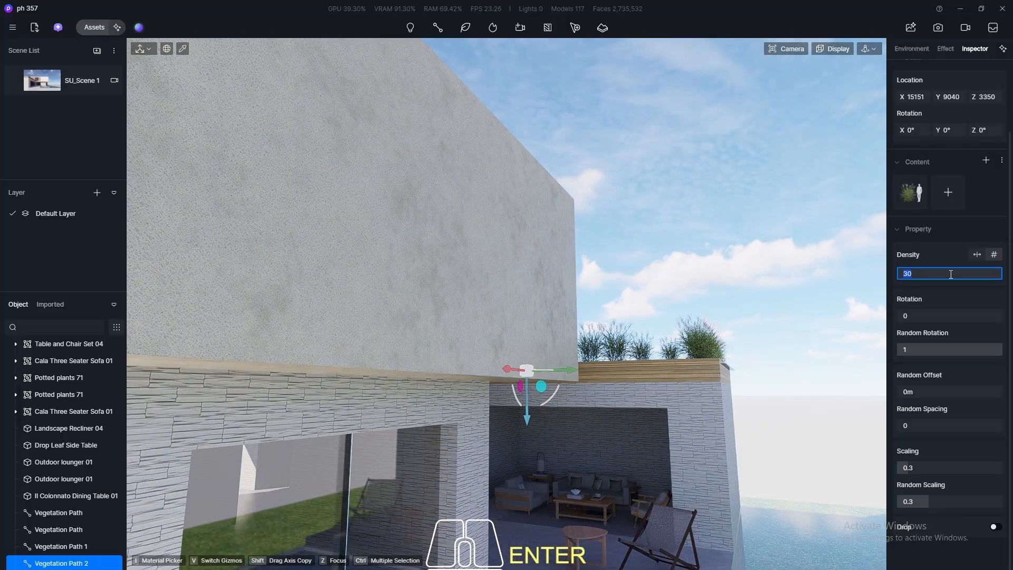
{"action": "key", "text": "Return"}
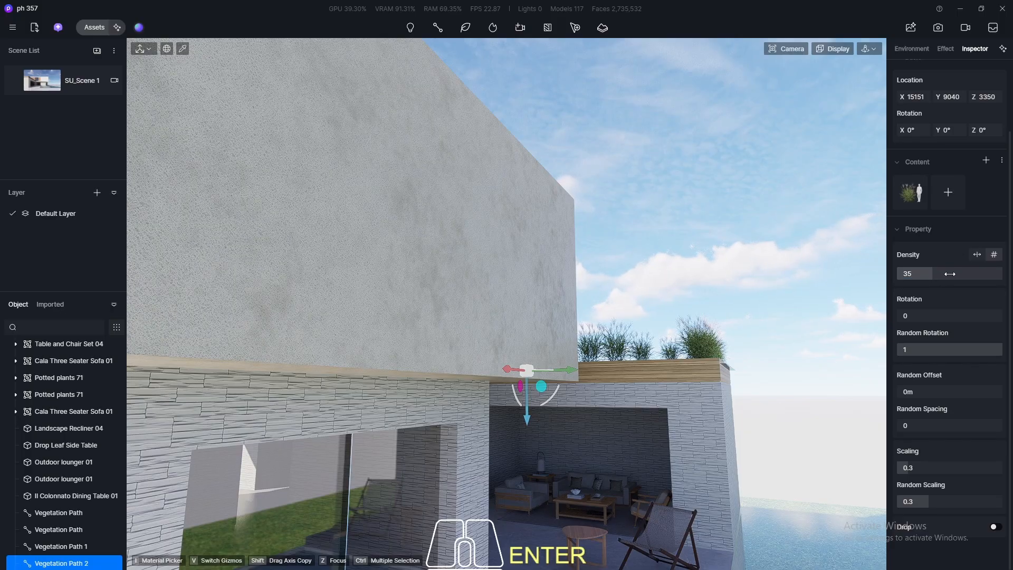
{"action": "type", "text": "4"}
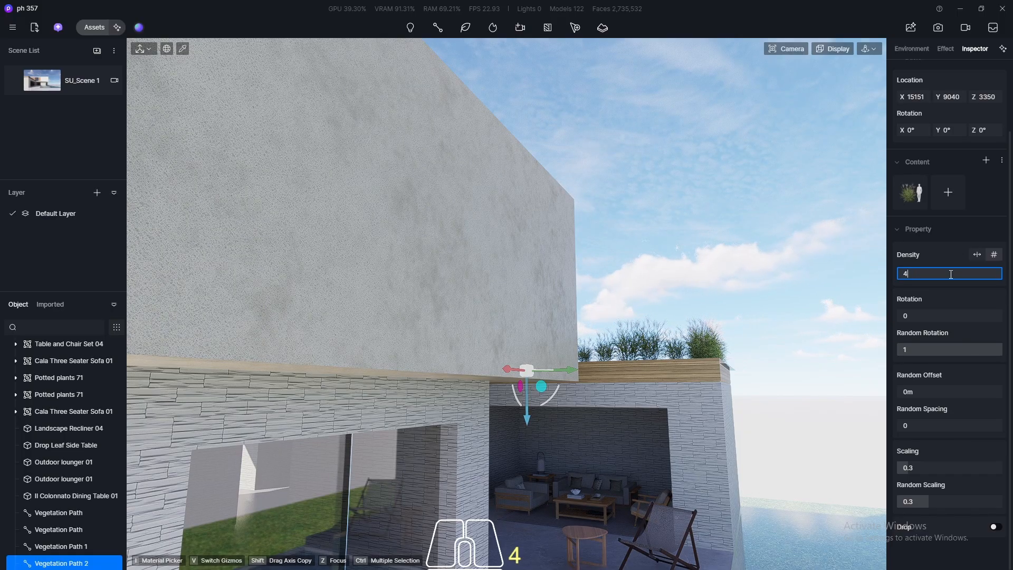
{"action": "type", "text": "5"}
{"action": "key", "text": "Return"}
- Set the L-shaped planter path's Density to 60 and return to the SU_Scene 1 view
{"action": "left_click", "coordinate": [951, 274]}
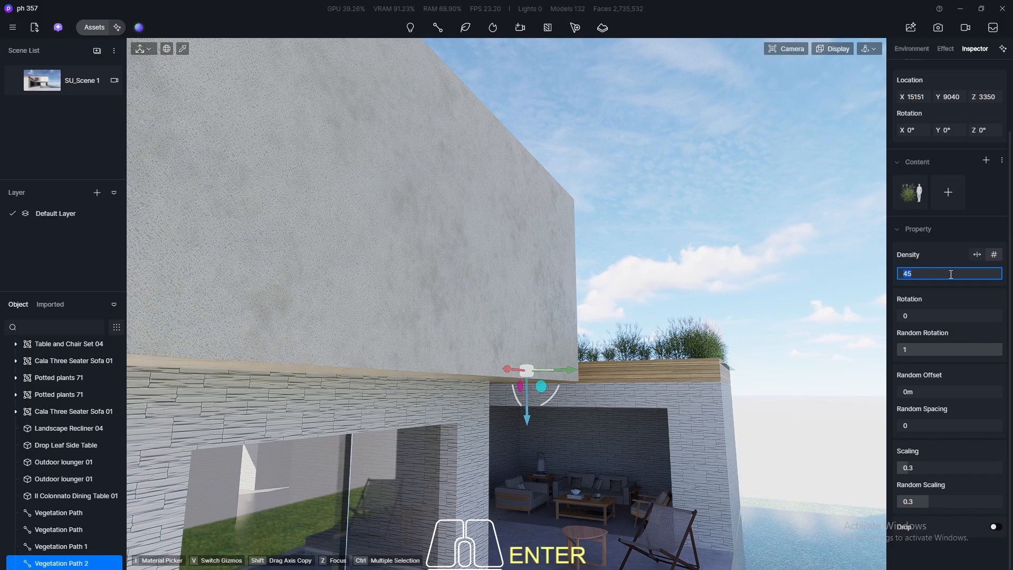
{"action": "type", "text": "60"}
{"action": "key", "text": "Return"}
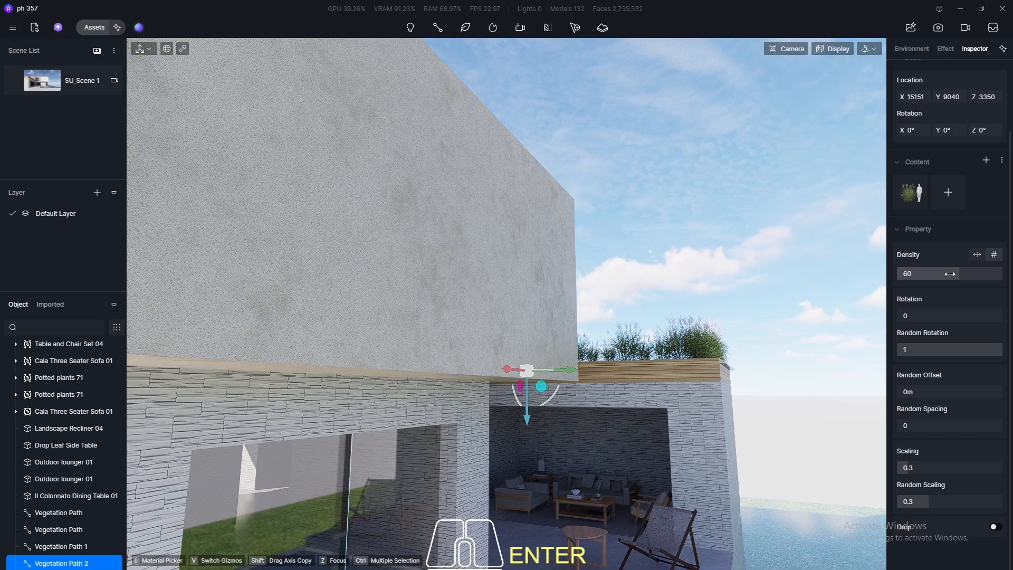
{"action": "left_click", "coordinate": [44, 81]}
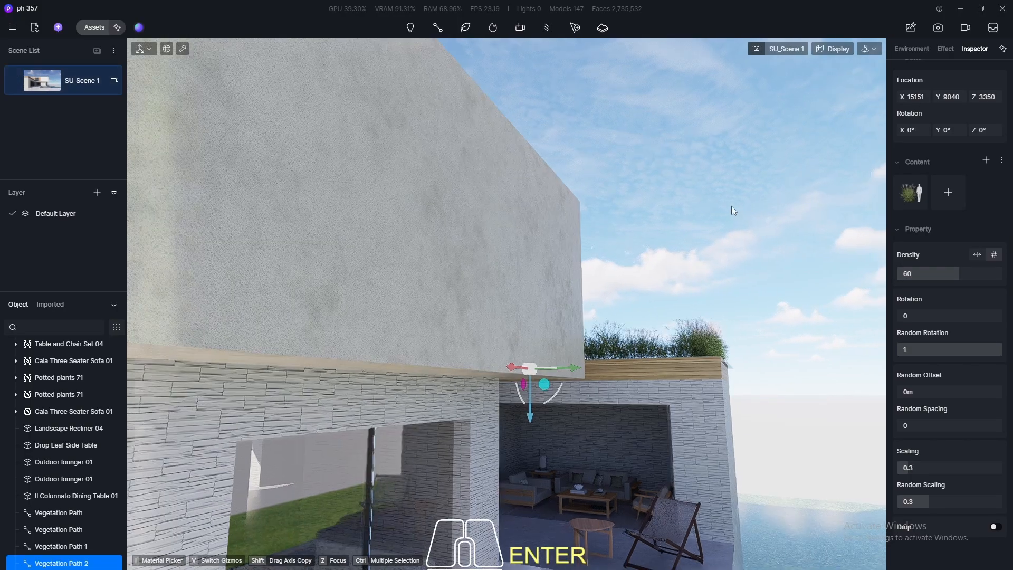
{"action": "key", "text": "F8"}
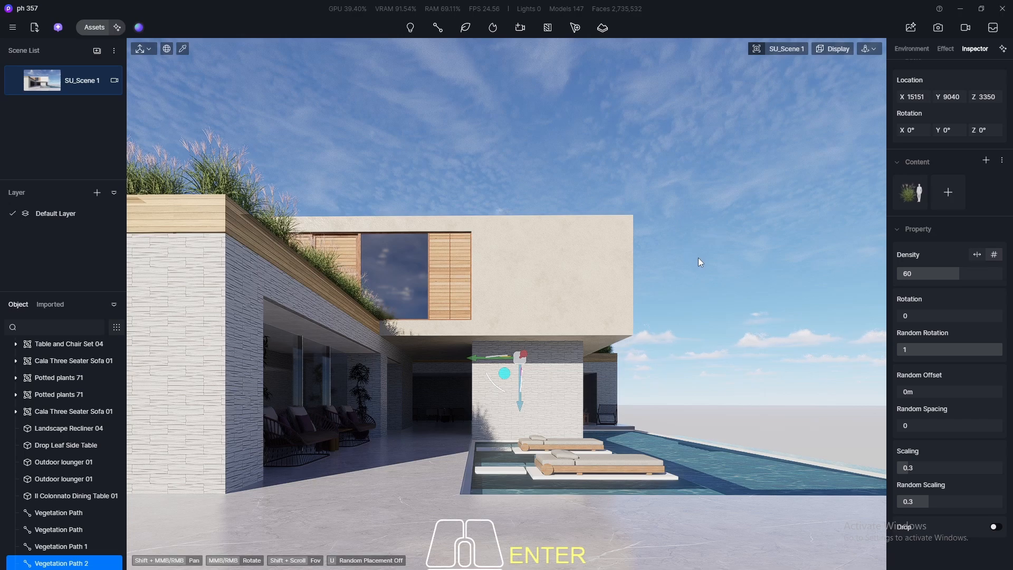
{"action": "middle_click_drag", "start_coordinate": [626, 402], "coordinate": [656, 249]}
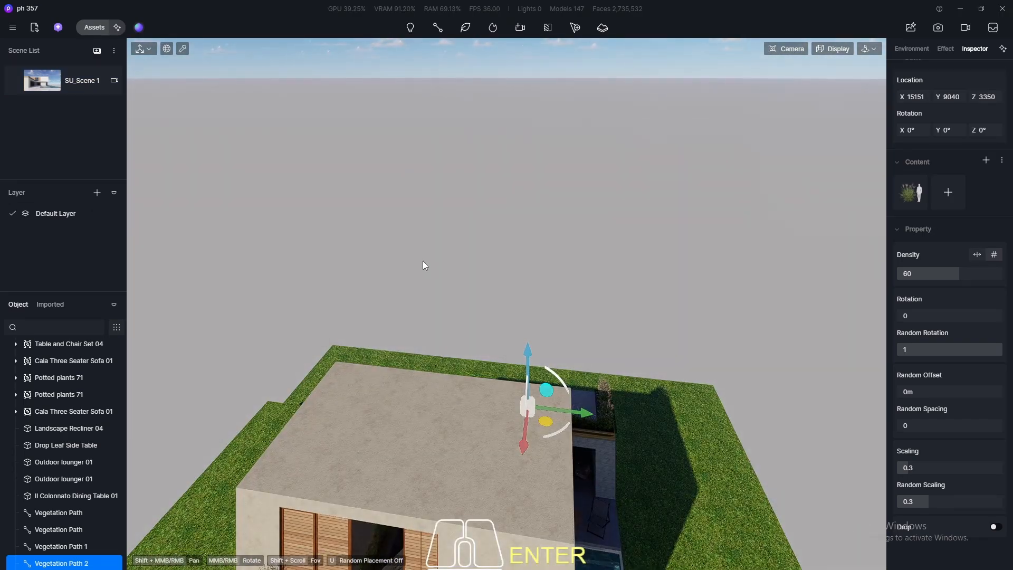
{"action": "scroll", "coordinate": [454, 233], "scroll_direction": "down", "scroll_amount": 10}
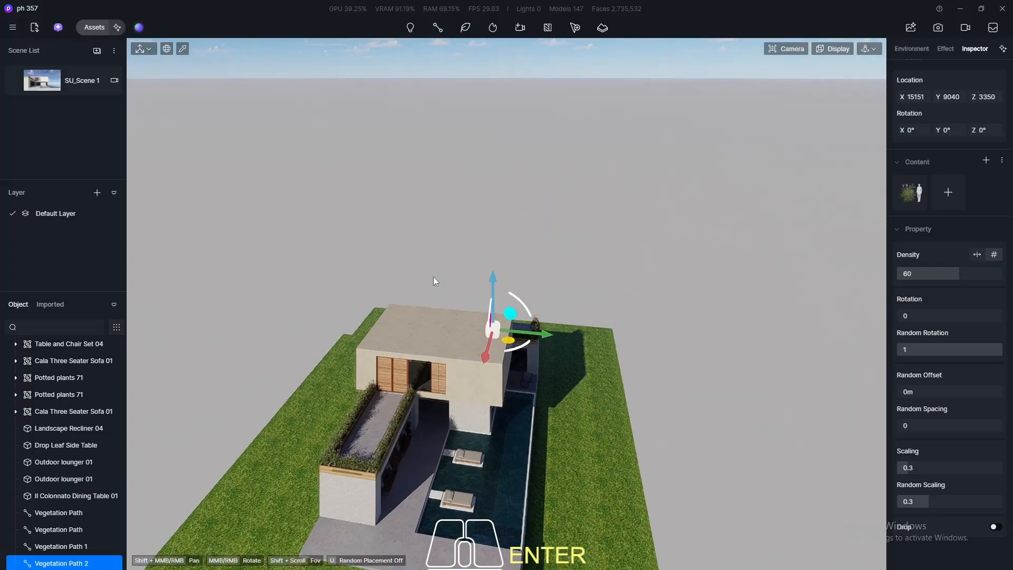
{"action": "middle_click_drag", "start_coordinate": [423, 292], "coordinate": [361, 251]}
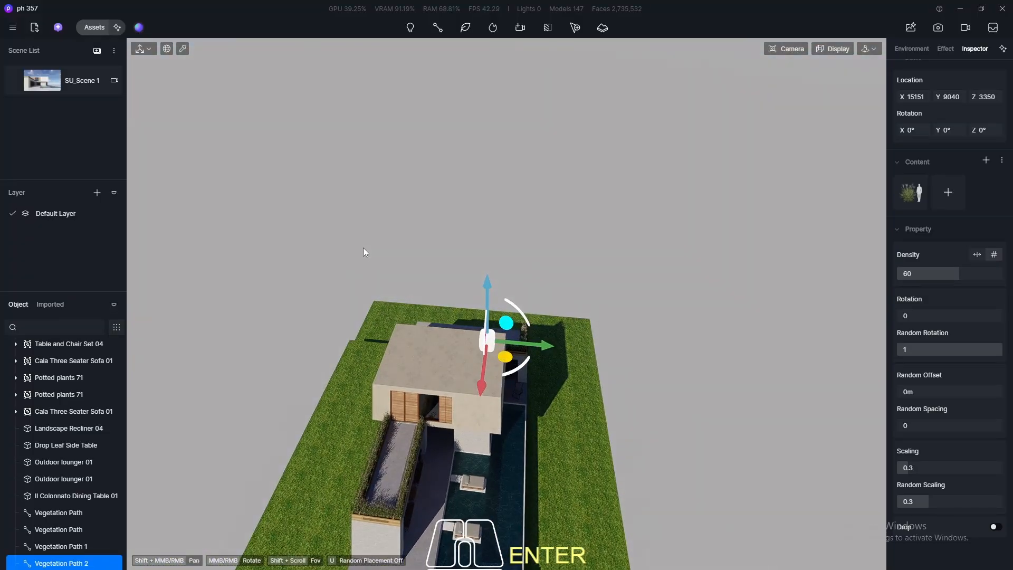
{"action": "key", "text": "F8"}
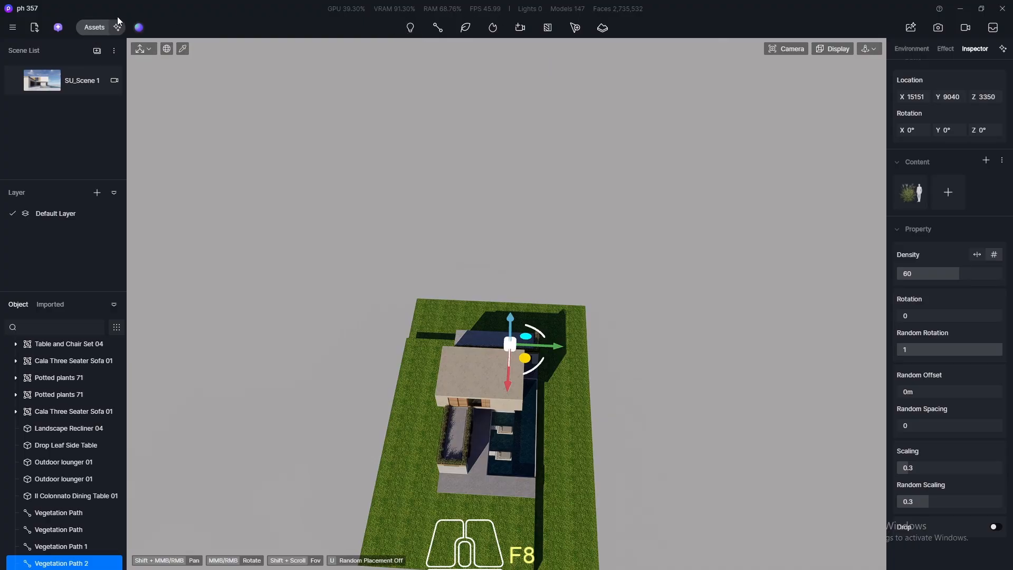
{"action": "left_click", "coordinate": [93, 27]}
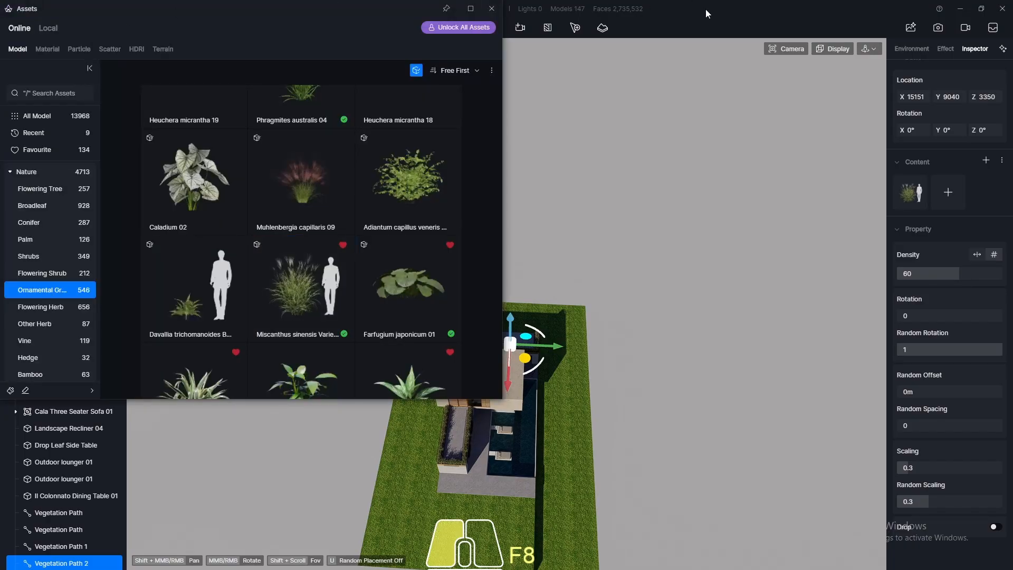
{"action": "left_click", "coordinate": [491, 9]}
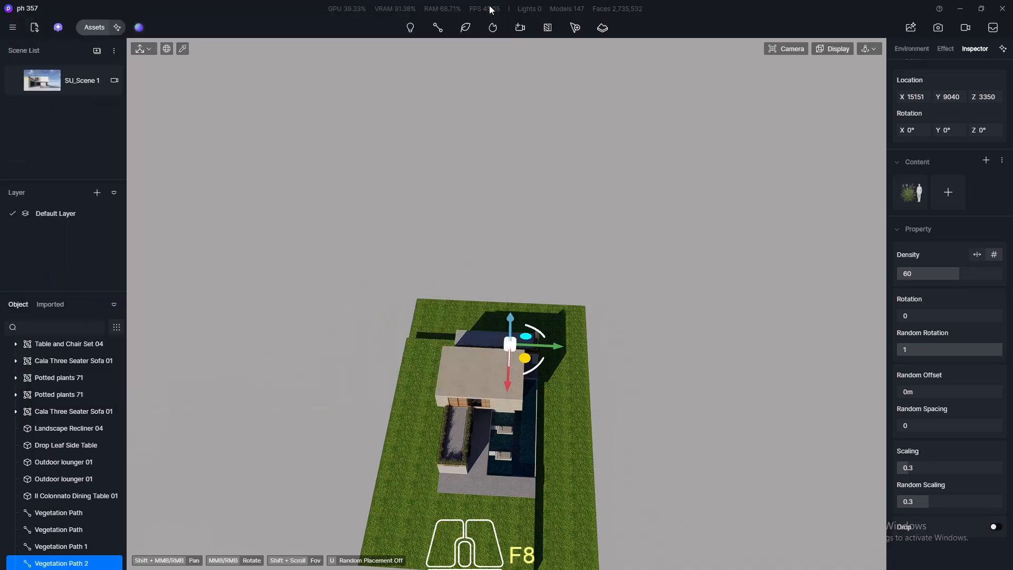
- Start a new linear vegetation path at the lawn's rear outer corner and run it along the plot's back edge to the opposite corner
{"action": "left_click", "coordinate": [440, 29]}
{"action": "left_click", "coordinate": [461, 100]}
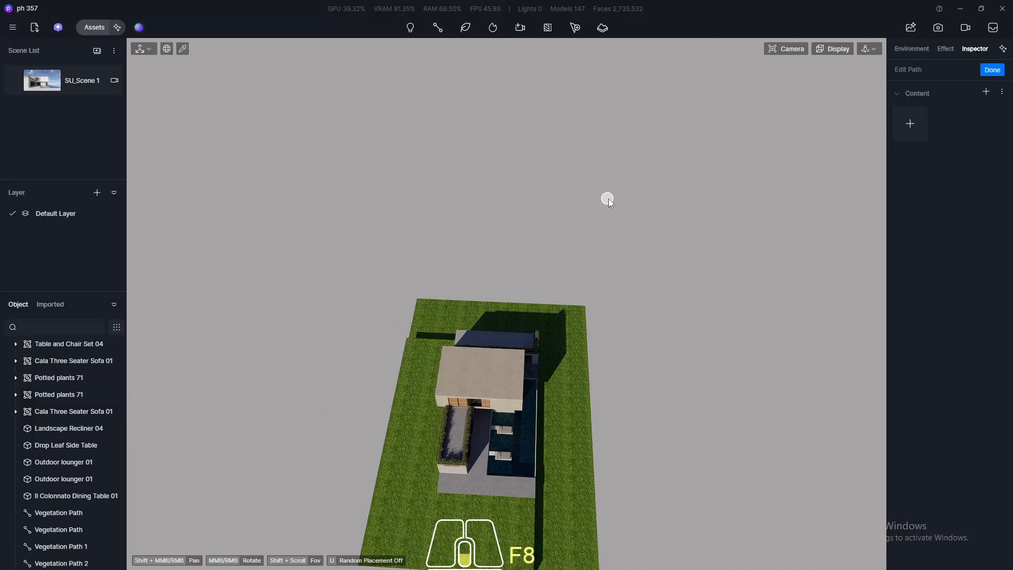
{"action": "middle_click_drag", "start_coordinate": [598, 196], "coordinate": [551, 251]}
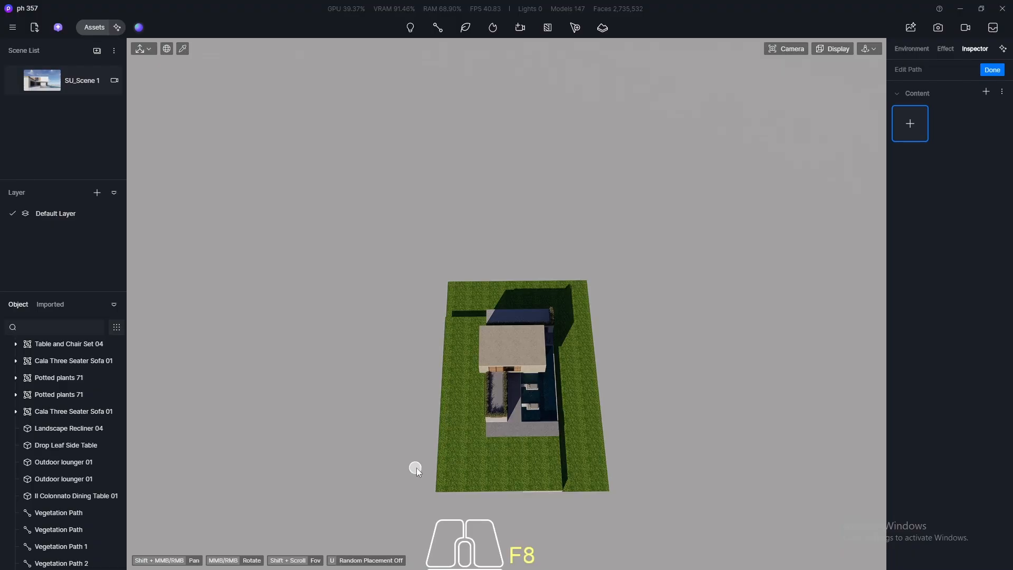
{"action": "scroll", "coordinate": [441, 484], "scroll_direction": "up", "scroll_amount": 3}
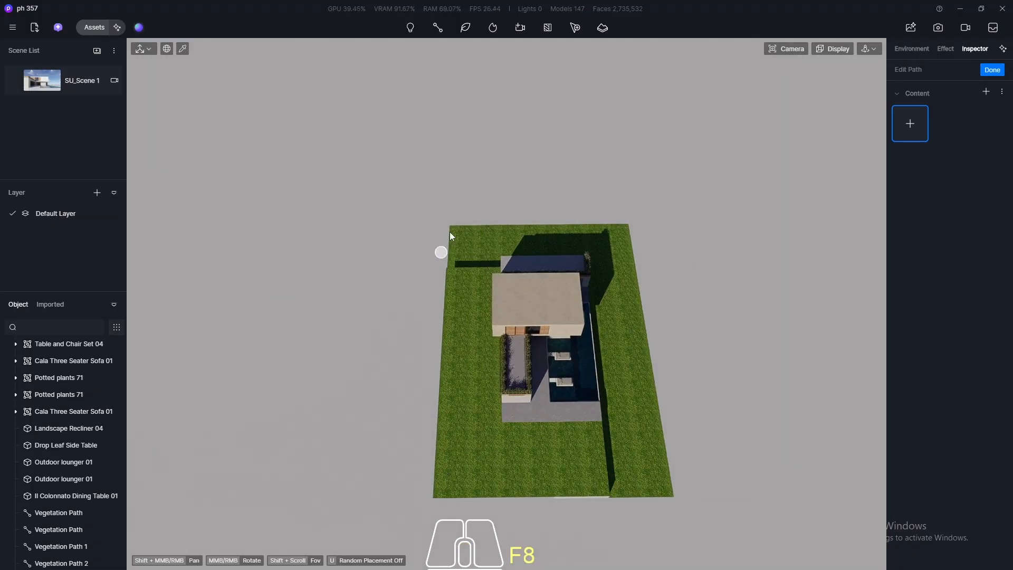
{"action": "middle_click_drag", "start_coordinate": [473, 180], "coordinate": [477, 196]}
{"action": "middle_click_drag", "start_coordinate": [477, 196], "coordinate": [435, 307], "text": "shift"}
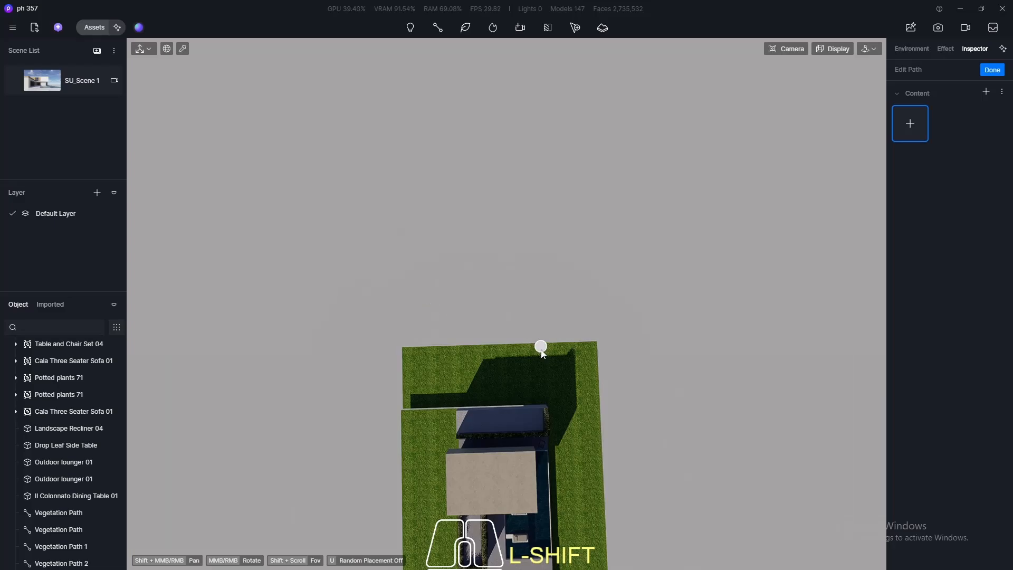
{"action": "scroll", "coordinate": [563, 384], "scroll_direction": "up", "scroll_amount": 6}
{"action": "middle_click_drag", "start_coordinate": [562, 385], "coordinate": [657, 404]}
{"action": "scroll", "coordinate": [657, 404], "scroll_direction": "down", "scroll_amount": 4}
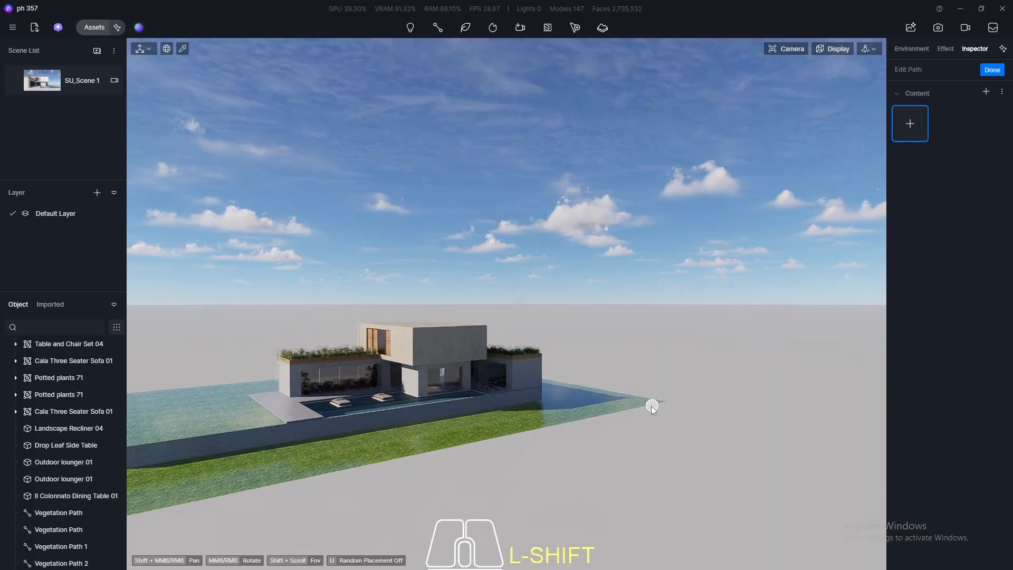
{"action": "middle_click_drag", "start_coordinate": [582, 383], "coordinate": [342, 552]}
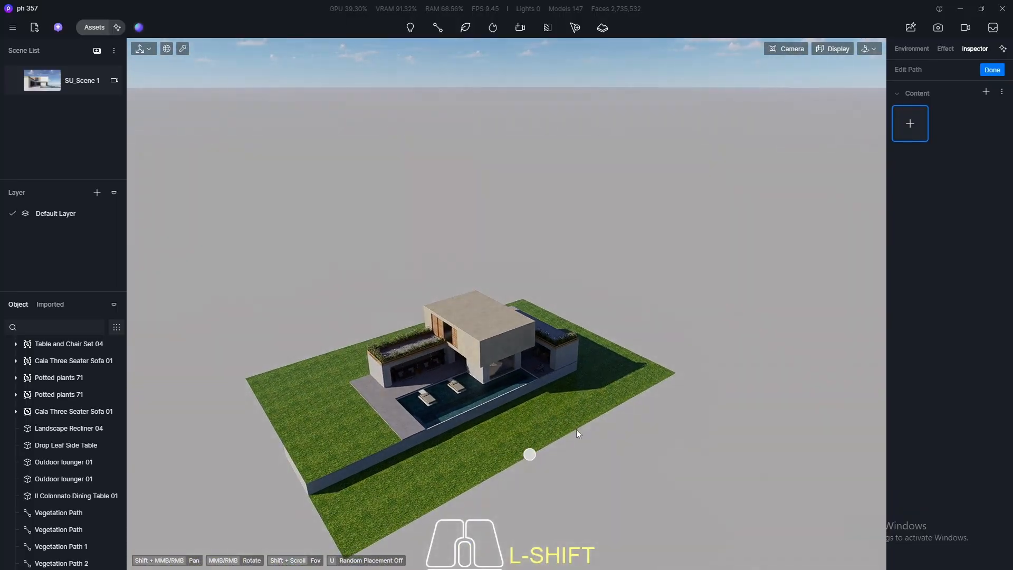
{"action": "middle_click_drag", "start_coordinate": [577, 432], "coordinate": [622, 430]}
{"action": "left_click", "coordinate": [677, 375]}
{"action": "scroll", "coordinate": [621, 376], "scroll_direction": "up", "scroll_amount": 2}
{"action": "left_click", "coordinate": [610, 371]}
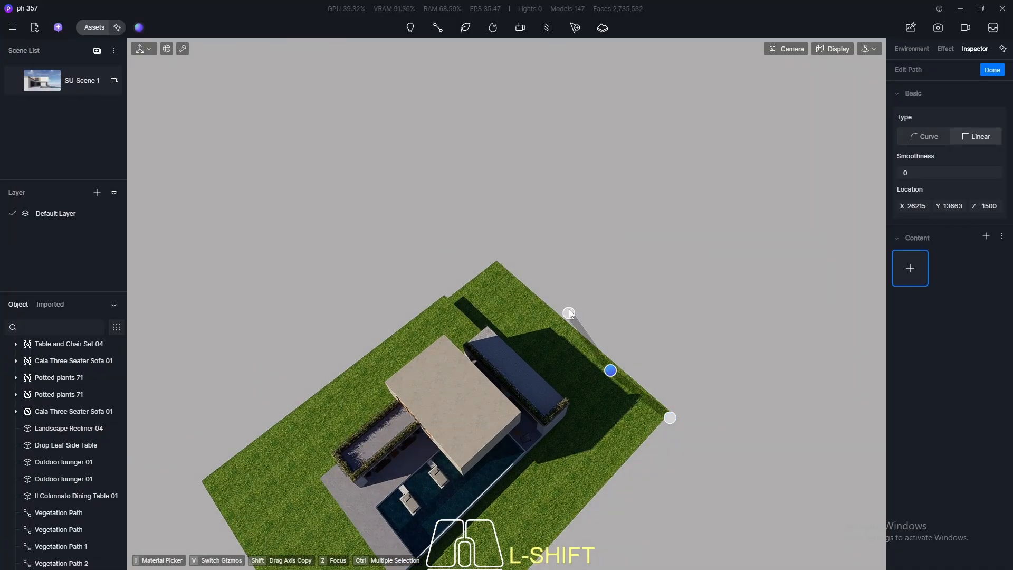
{"action": "left_click", "coordinate": [496, 271]}
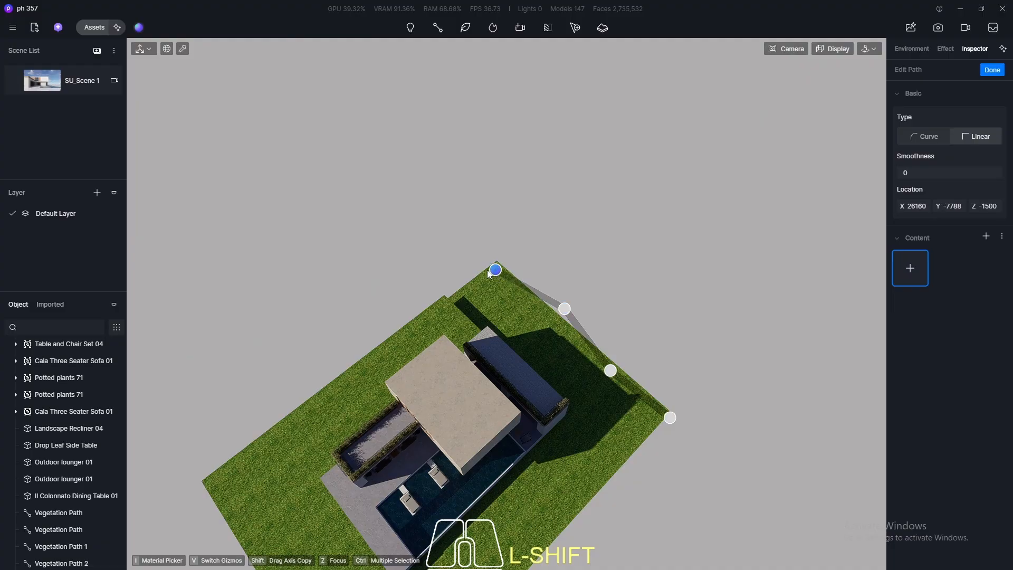
- Continue the path along the plot's long side edge behind the villa to the front corner of the lawn
{"action": "left_click", "coordinate": [443, 300]}
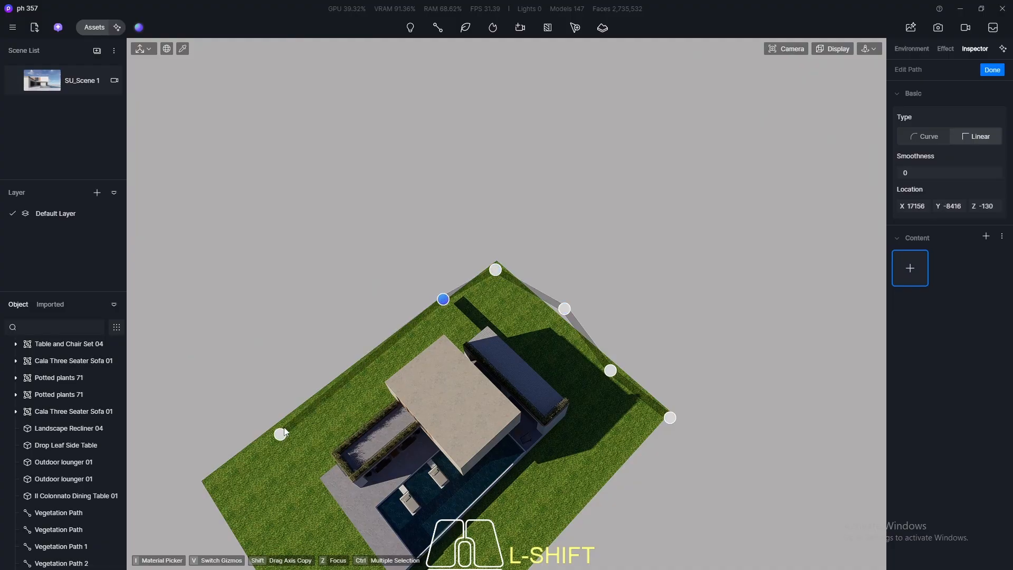
{"action": "left_click", "coordinate": [333, 401]}
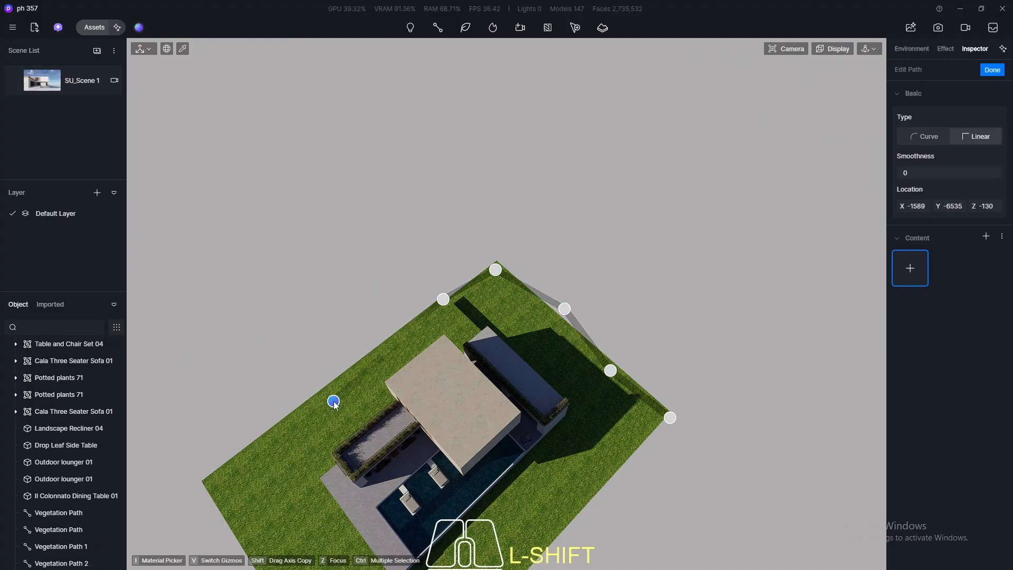
{"action": "left_click", "coordinate": [277, 427]}
{"action": "left_click", "coordinate": [206, 488]}
{"action": "scroll", "coordinate": [283, 497], "scroll_direction": "down", "scroll_amount": 1}
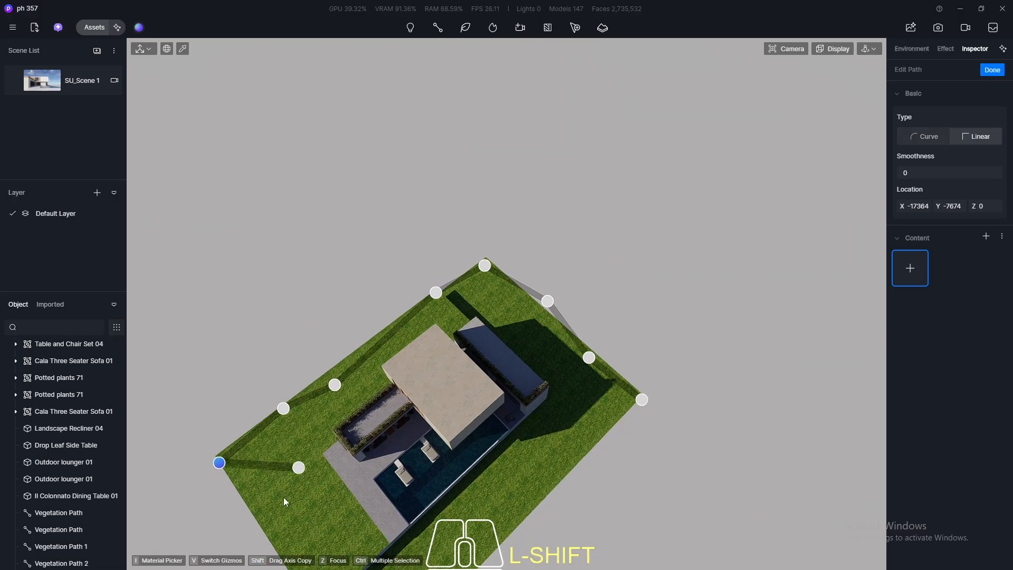
- Extend the path across the front lawn, past the retaining wall, and out beyond the plot's front corner
{"action": "left_click", "coordinate": [289, 514]}
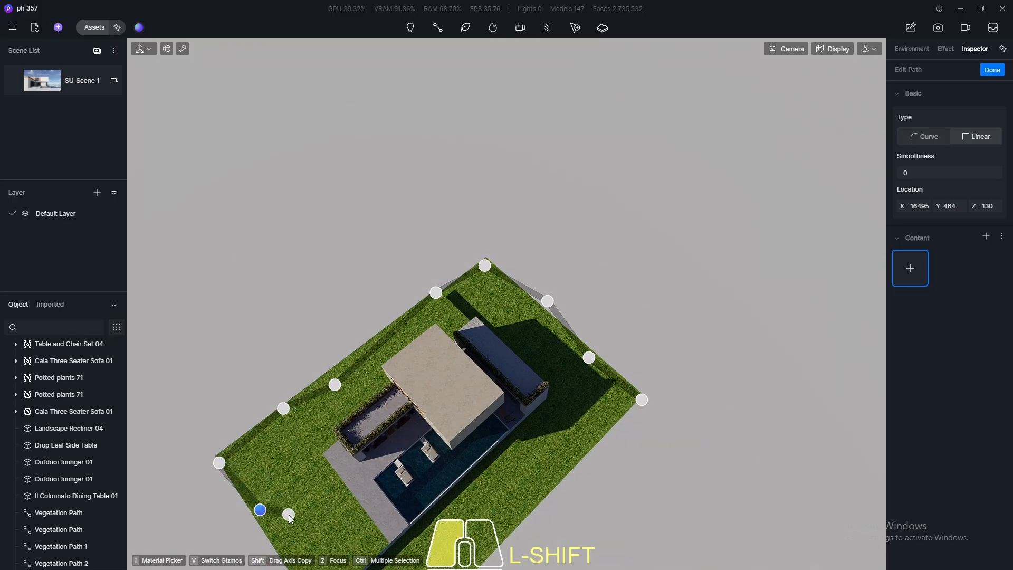
{"action": "left_click", "coordinate": [319, 537]}
{"action": "middle_click_drag", "start_coordinate": [325, 501], "coordinate": [340, 390]}
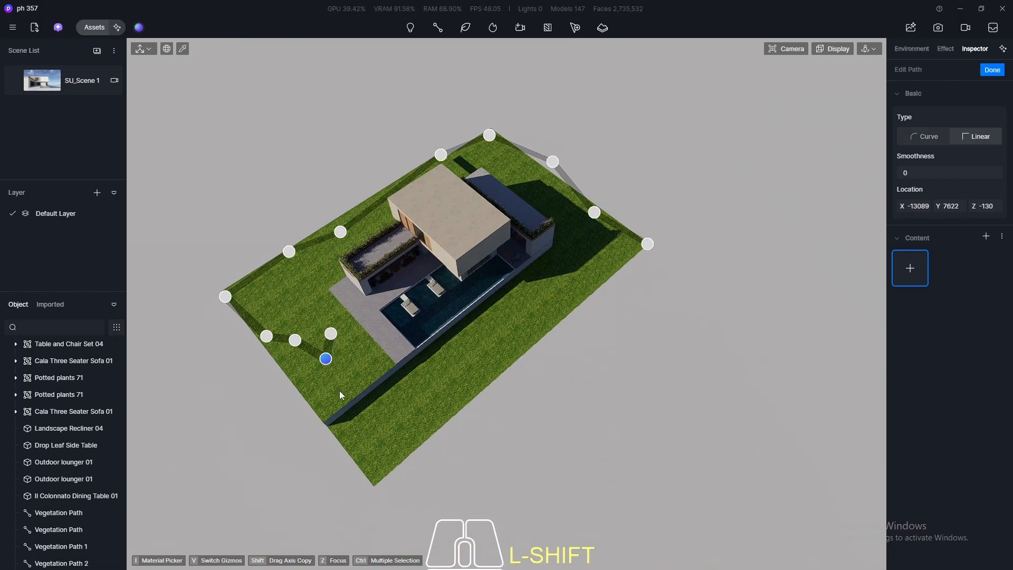
{"action": "left_click", "coordinate": [339, 401]}
{"action": "scroll", "coordinate": [338, 436], "scroll_direction": "up", "scroll_amount": 1}
{"action": "middle_click_drag", "start_coordinate": [337, 435], "coordinate": [343, 465], "text": "shift"}
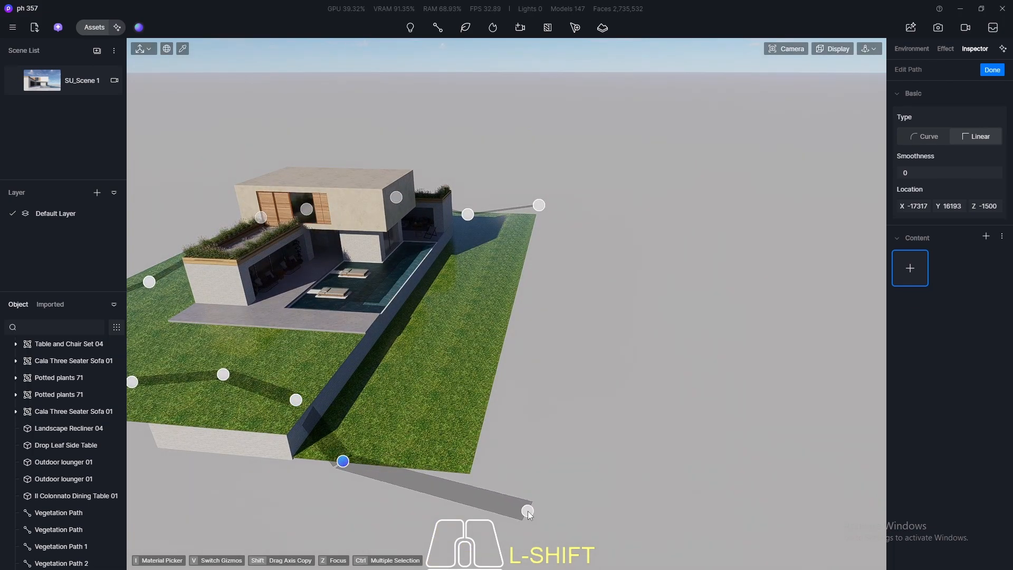
{"action": "left_click", "coordinate": [527, 510]}
{"action": "middle_click_drag", "start_coordinate": [528, 511], "coordinate": [587, 517], "text": "shift"}
{"action": "left_click", "coordinate": [589, 519]}
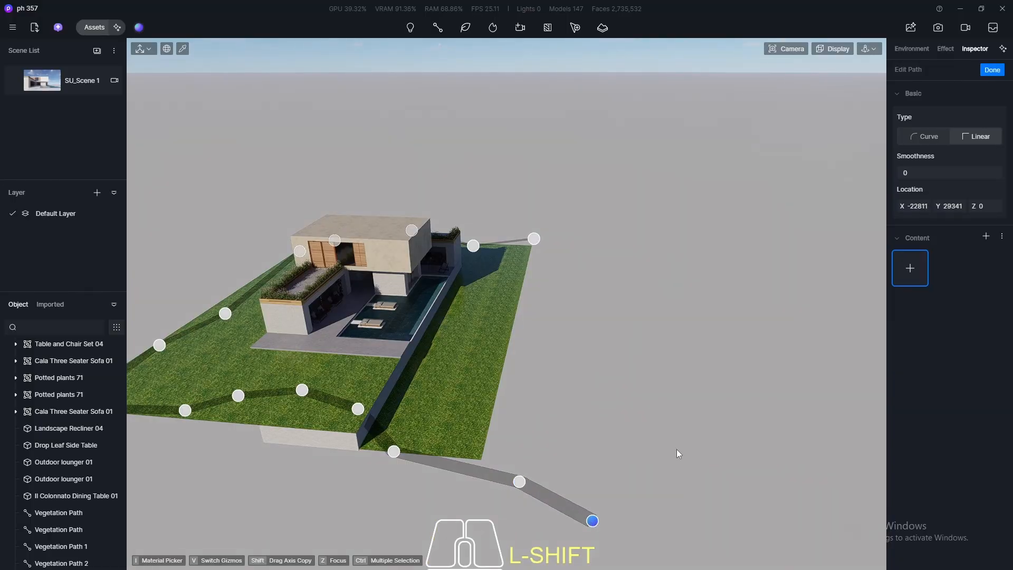
- Look through the favourite models for the path's content and filter them to free High Definition assets
{"action": "left_click", "coordinate": [910, 267]}
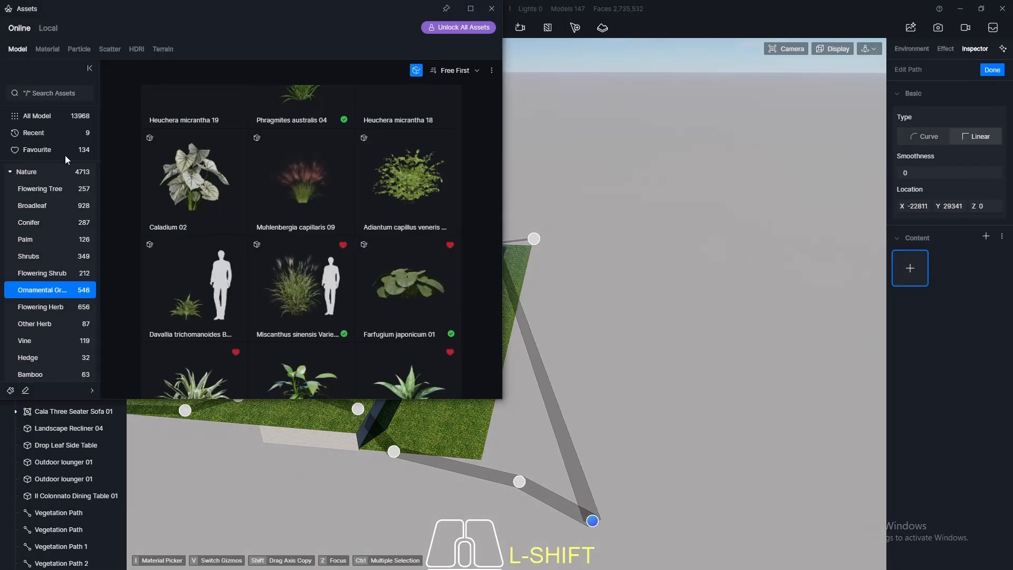
{"action": "left_click", "coordinate": [47, 151]}
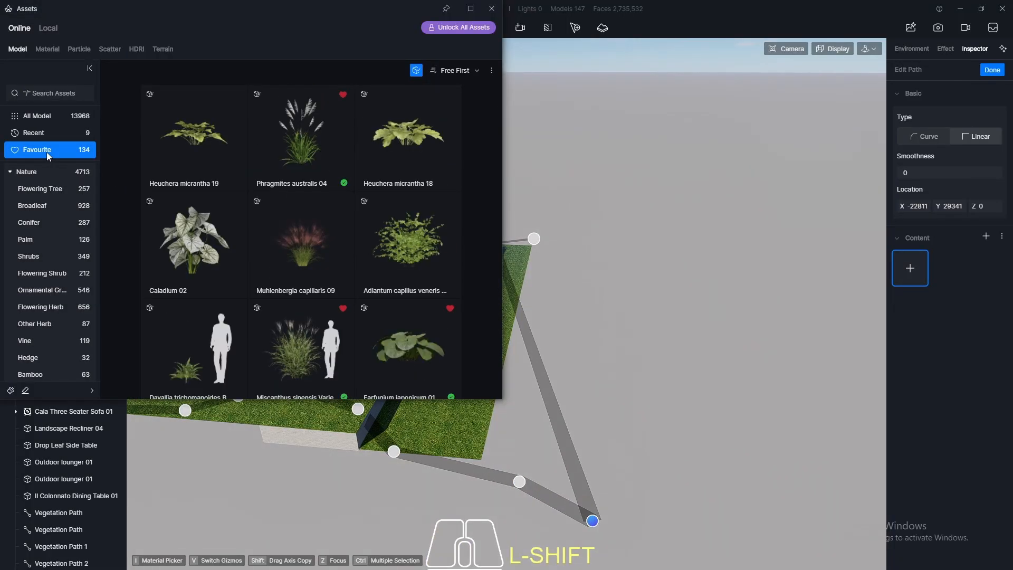
{"action": "scroll", "coordinate": [322, 204], "scroll_direction": "down", "scroll_amount": 3}
{"action": "scroll", "coordinate": [322, 204], "scroll_direction": "down", "scroll_amount": 8}
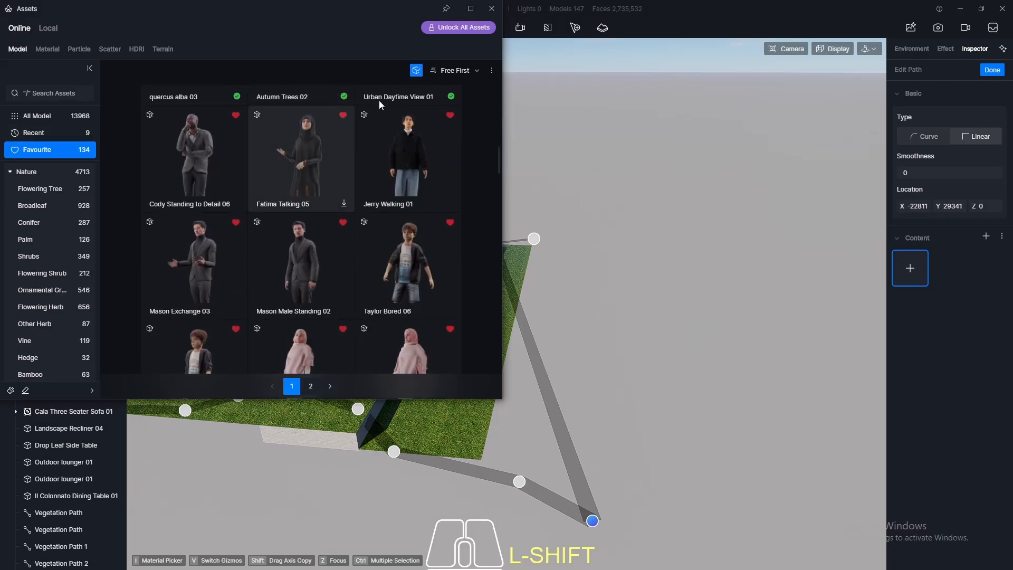
{"action": "left_click", "coordinate": [416, 71]}
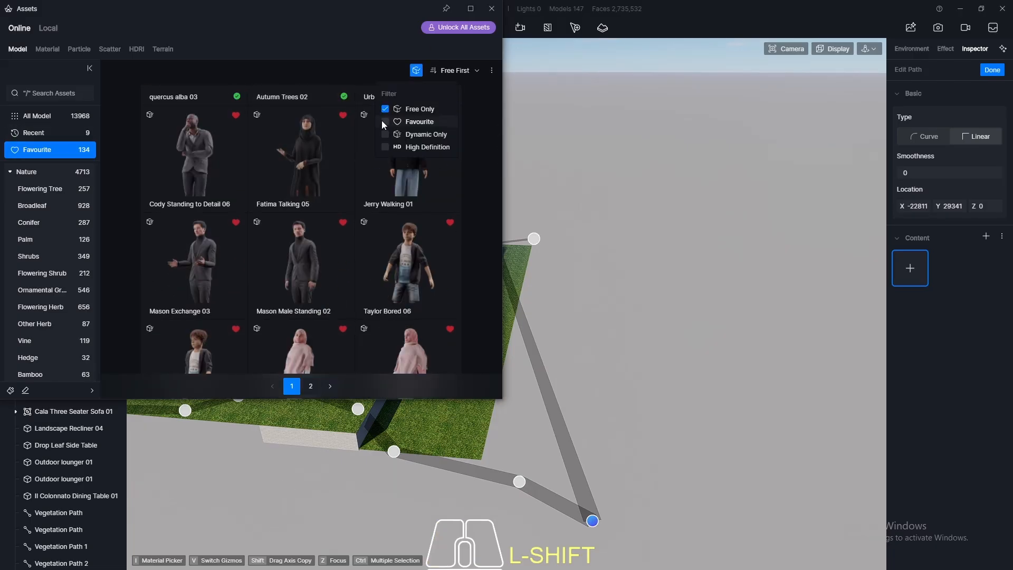
{"action": "left_click", "coordinate": [385, 135]}
{"action": "left_click", "coordinate": [385, 134]}
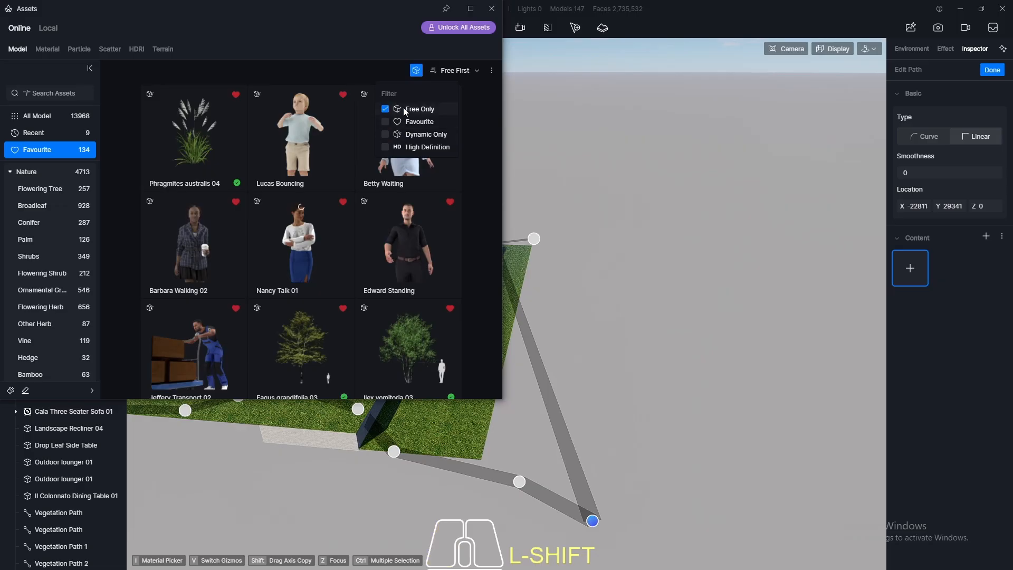
{"action": "left_click", "coordinate": [385, 147]}
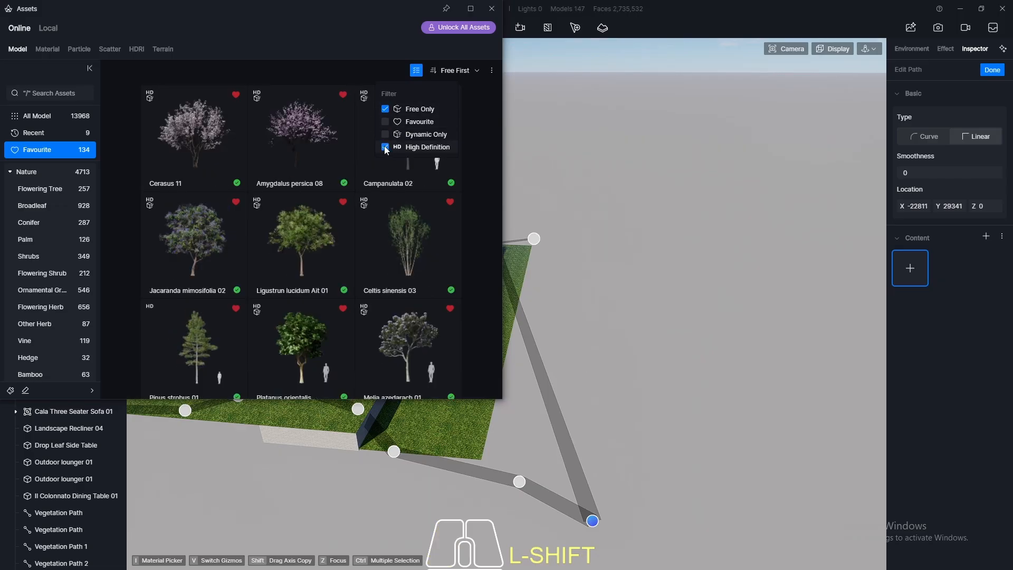
- Assign Pinus strobus 01 to the new path, finish editing it and return to the SU_Scene 1 view
{"action": "scroll", "coordinate": [270, 252], "scroll_direction": "down", "scroll_amount": 1}
{"action": "left_click", "coordinate": [190, 310]}
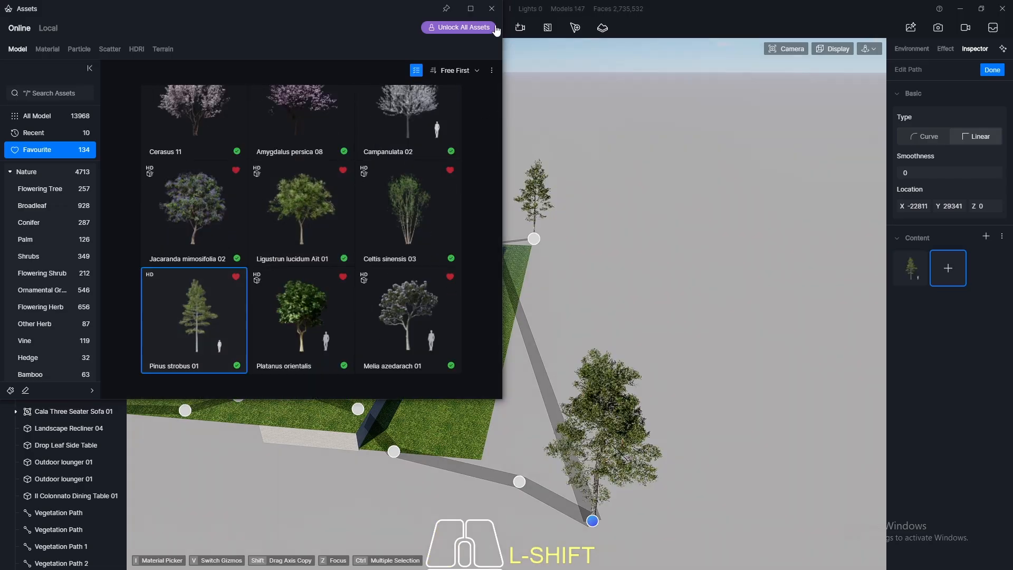
{"action": "left_click", "coordinate": [494, 9]}
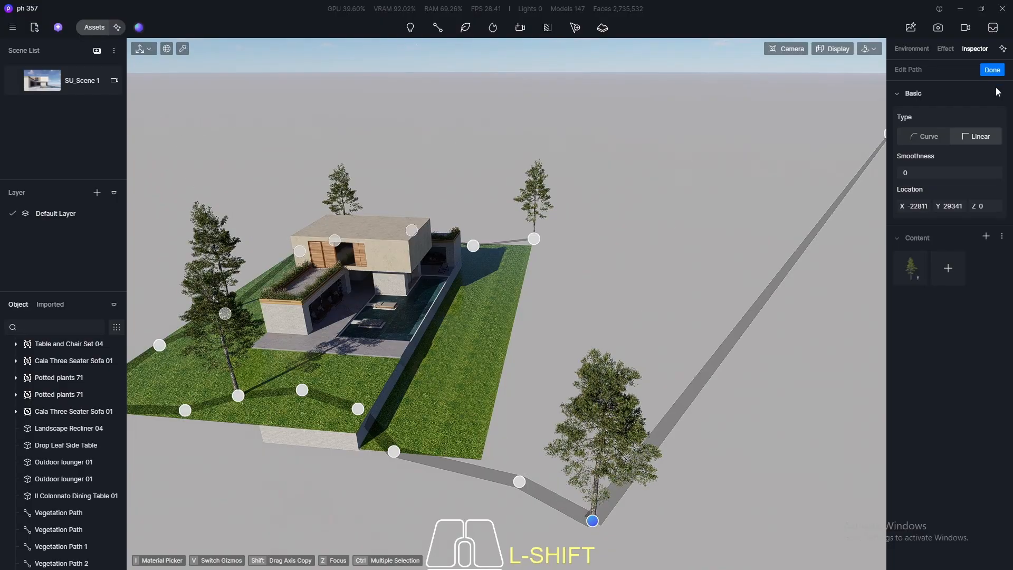
{"action": "left_click", "coordinate": [992, 70]}
{"action": "left_click", "coordinate": [80, 80]}
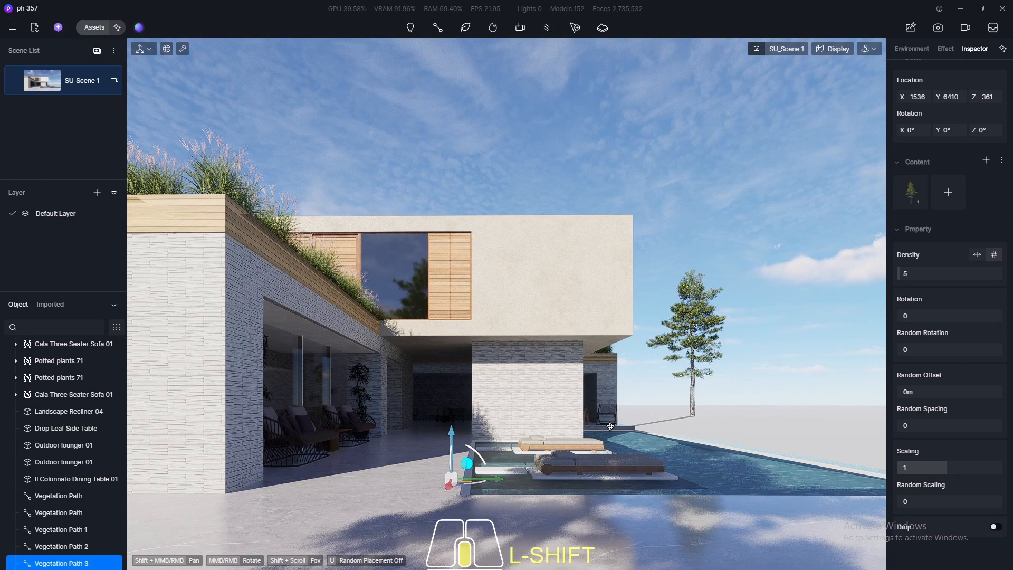
- Examine how the pines are distributed around the villa from several elevated angles and in the SU_Scene 1 view
{"action": "middle_click_drag", "start_coordinate": [610, 426], "coordinate": [446, 315], "text": "shift"}
{"action": "scroll", "coordinate": [721, 287], "scroll_direction": "down", "scroll_amount": 8}
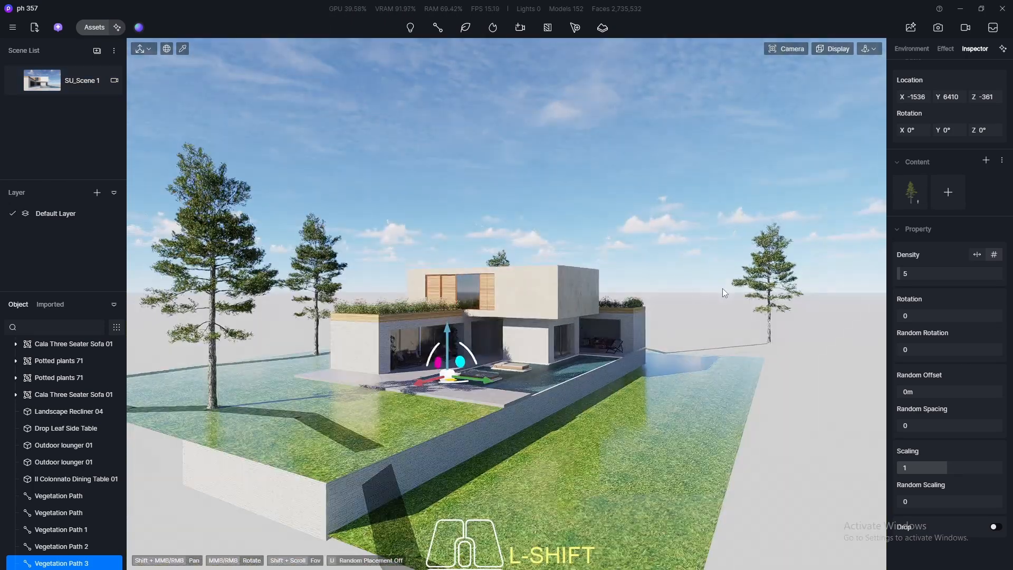
{"action": "middle_click_drag", "start_coordinate": [722, 288], "coordinate": [641, 333]}
{"action": "scroll", "coordinate": [597, 377], "scroll_direction": "down", "scroll_amount": 5}
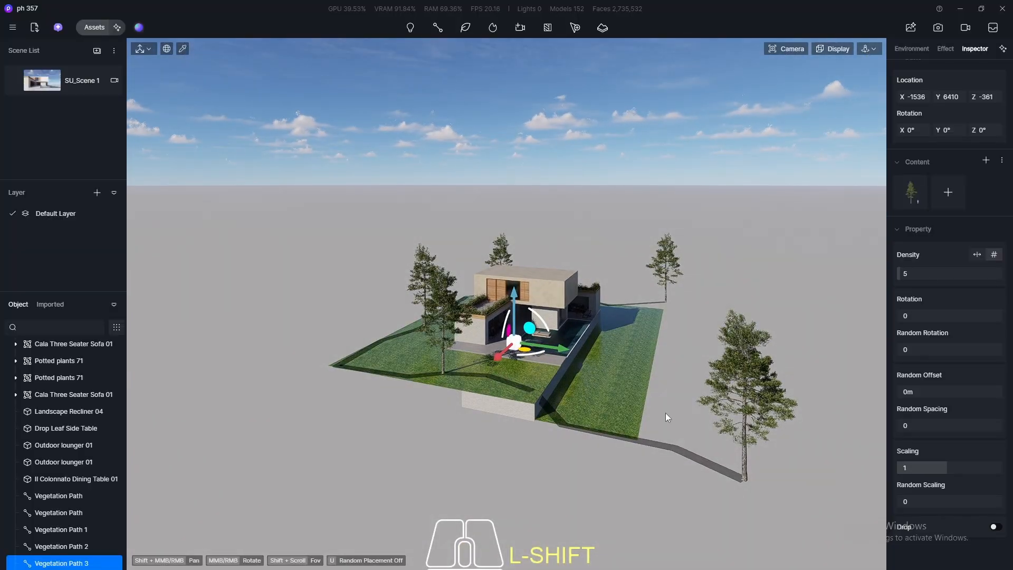
{"action": "left_click", "coordinate": [726, 475]}
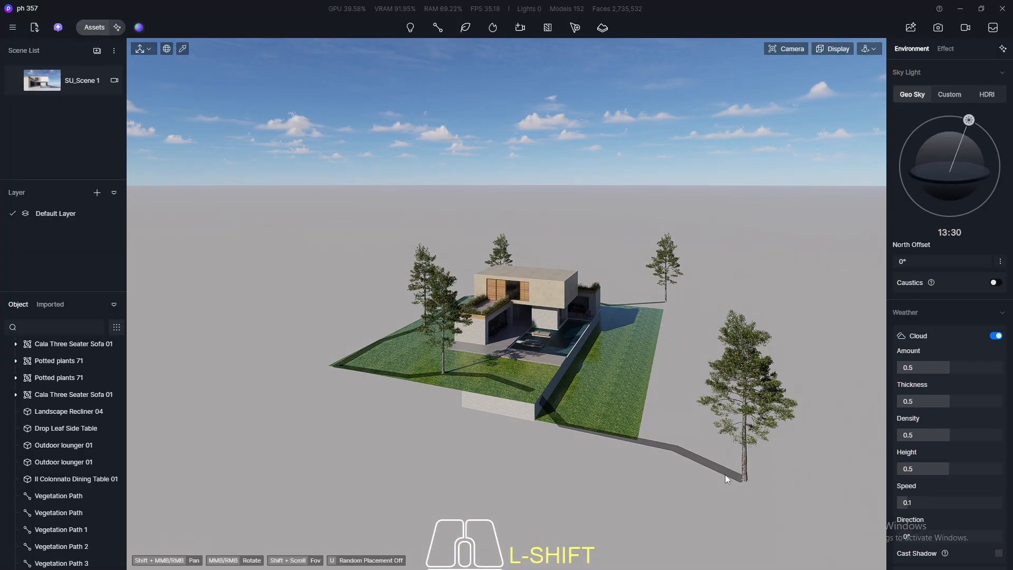
{"action": "middle_click_drag", "start_coordinate": [664, 346], "coordinate": [645, 327]}
{"action": "scroll", "coordinate": [353, 336], "scroll_direction": "down", "scroll_amount": 1}
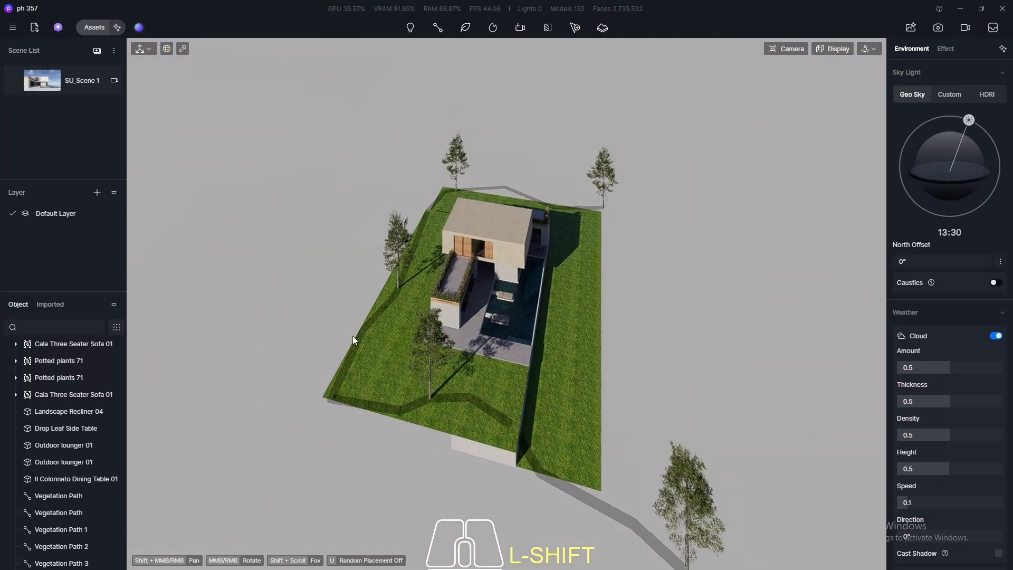
{"action": "middle_click_drag", "start_coordinate": [599, 373], "coordinate": [419, 315]}
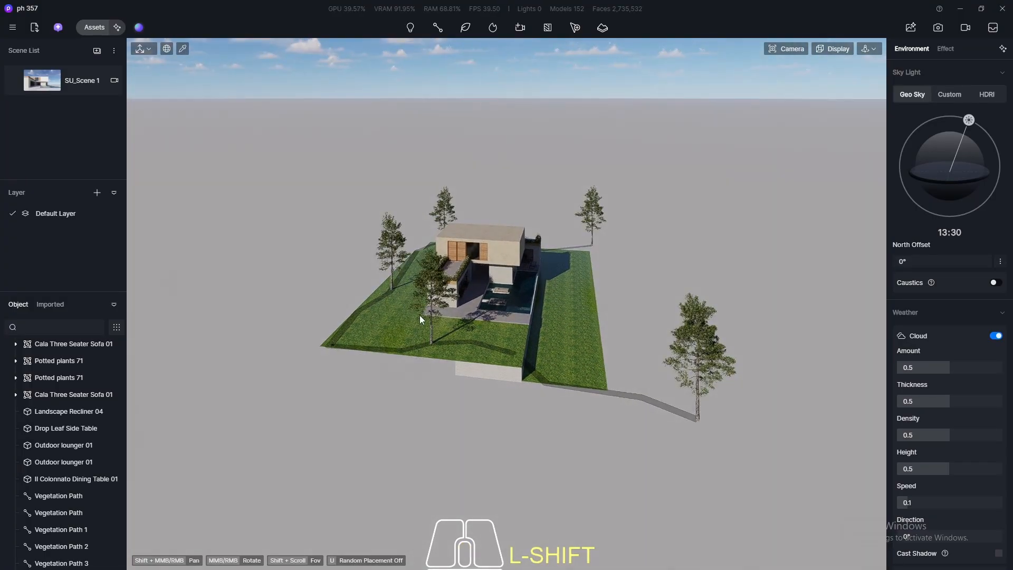
{"action": "left_click", "coordinate": [48, 78]}
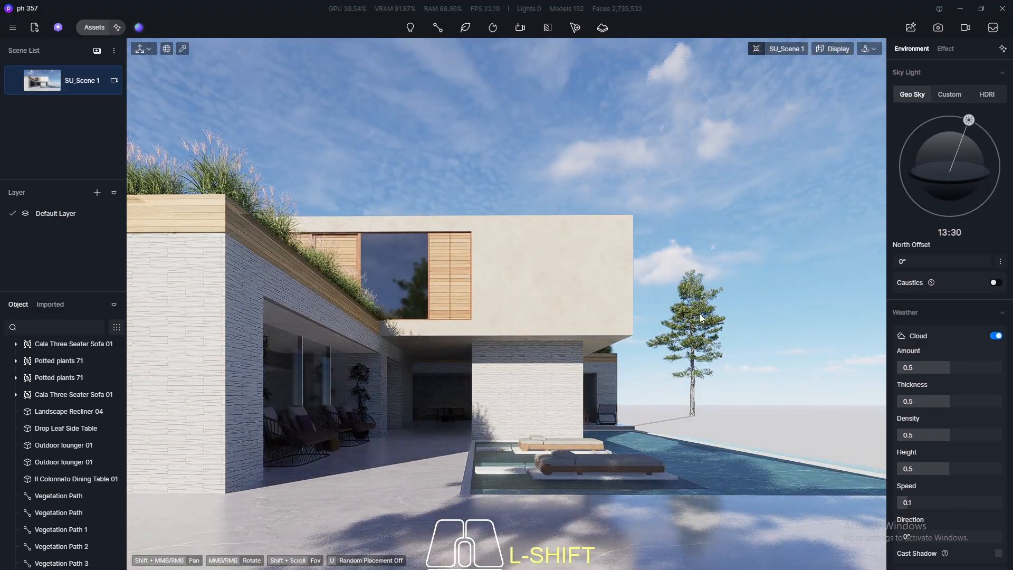
- Edit the pine path and move its starting point at the lawn's rear corner to about X 26053, Y 22627, Z 0
{"action": "middle_click_drag", "start_coordinate": [691, 325], "coordinate": [656, 159]}
{"action": "scroll", "coordinate": [628, 187], "scroll_direction": "down", "scroll_amount": 5}
{"action": "scroll", "coordinate": [600, 214], "scroll_direction": "down", "scroll_amount": 5, "text": "shift"}
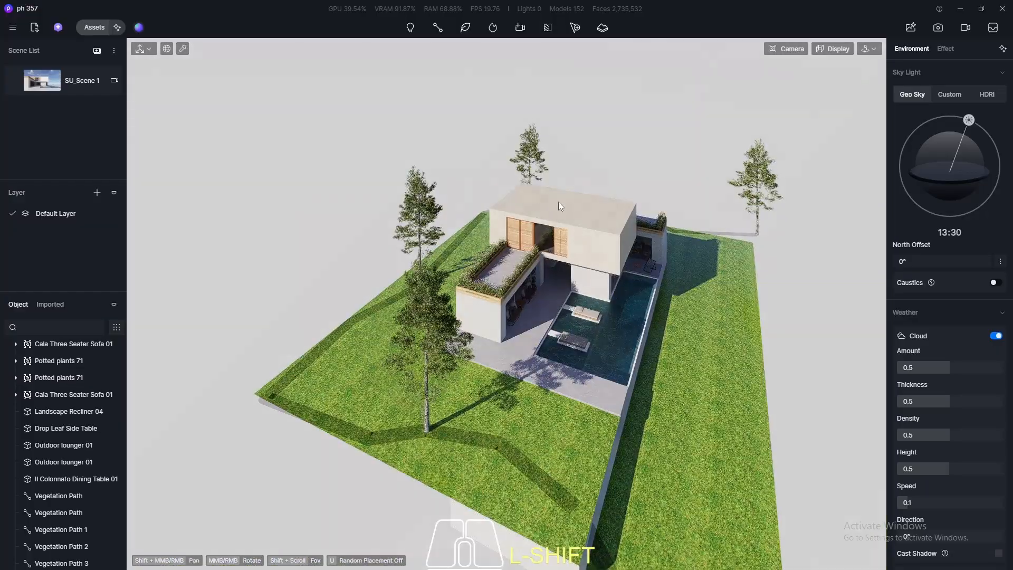
{"action": "left_click", "coordinate": [405, 435]}
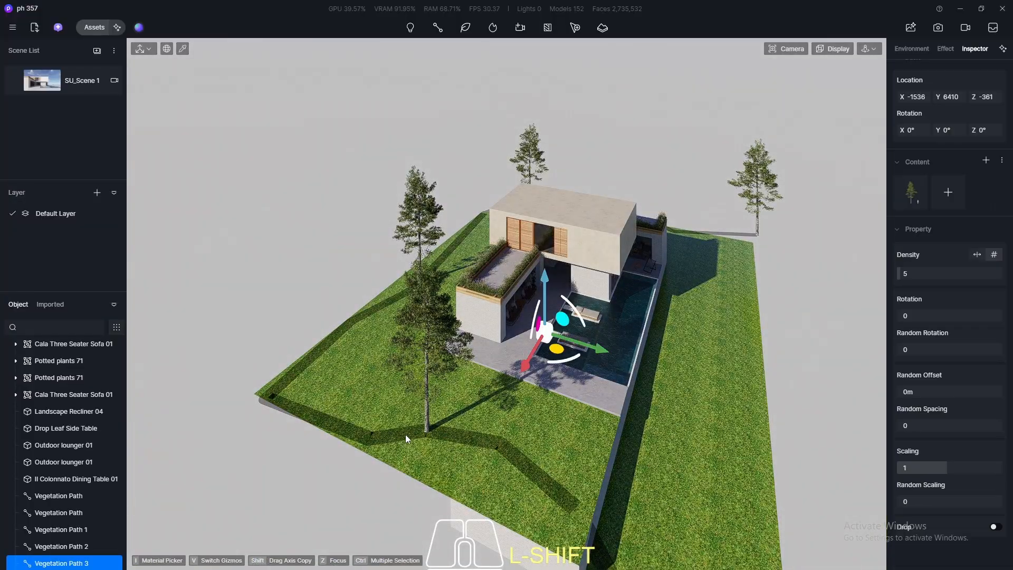
{"action": "key", "text": "F8"}
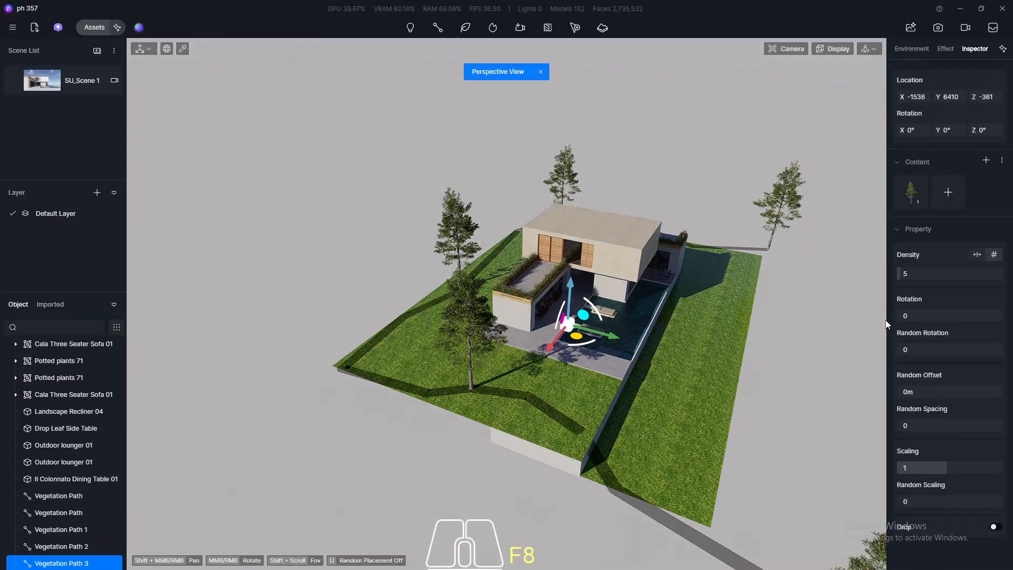
{"action": "scroll", "coordinate": [1011, 294], "scroll_direction": "up", "scroll_amount": 3}
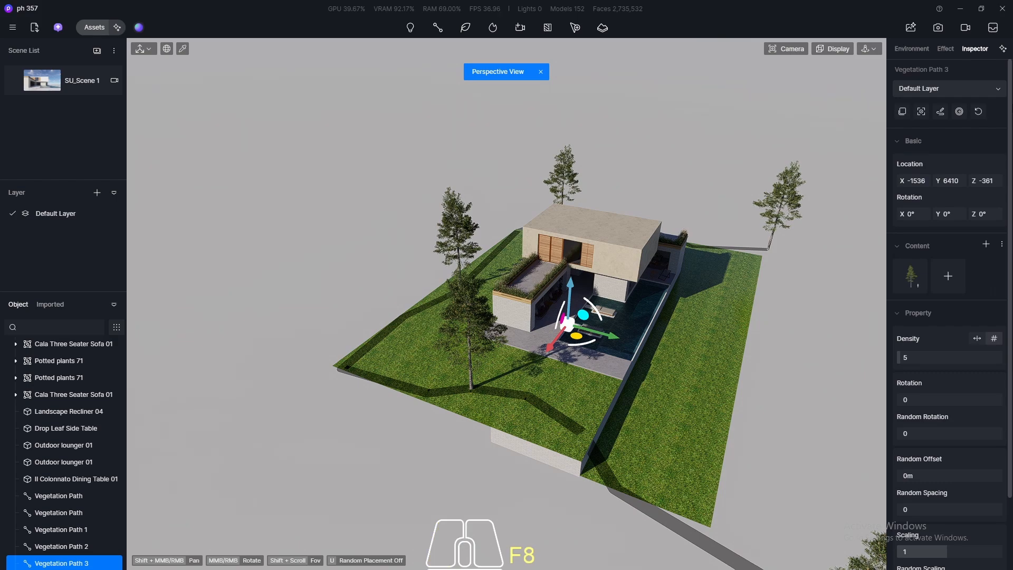
{"action": "left_click", "coordinate": [941, 108]}
{"action": "scroll", "coordinate": [568, 280], "scroll_direction": "down", "scroll_amount": 2}
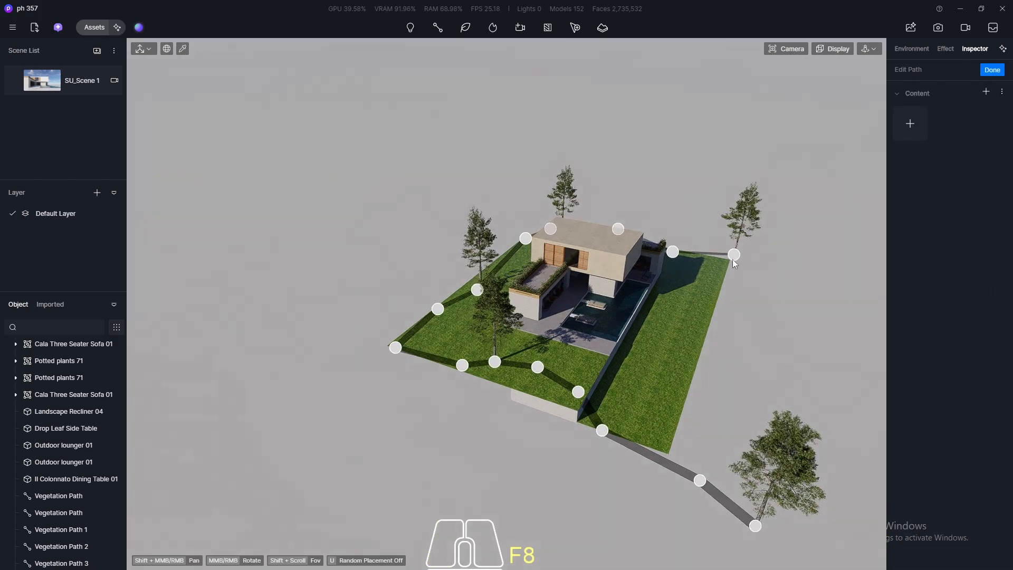
{"action": "left_click_drag", "start_coordinate": [735, 257], "coordinate": [736, 273]}
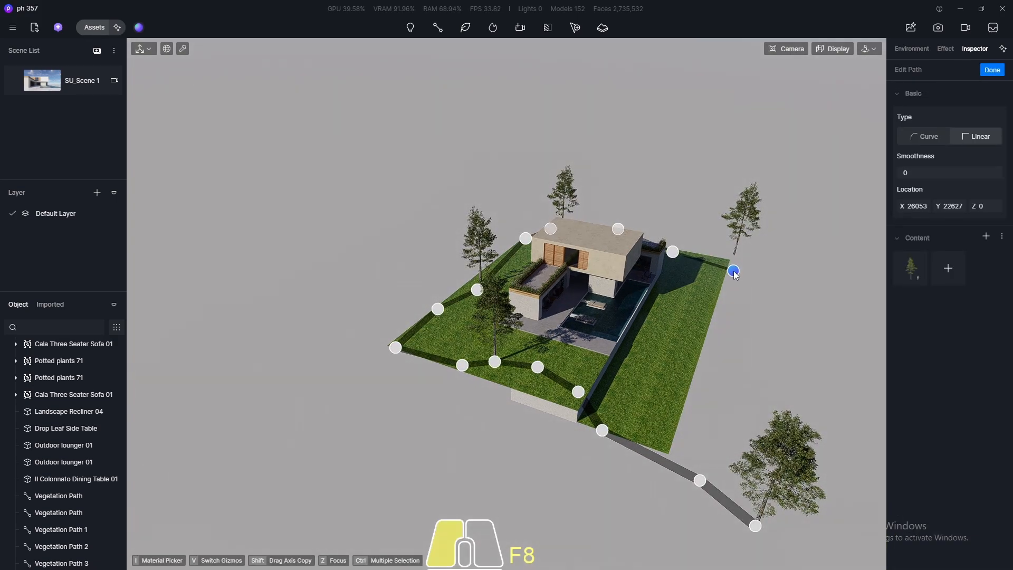
{"action": "key", "text": "Escape"}
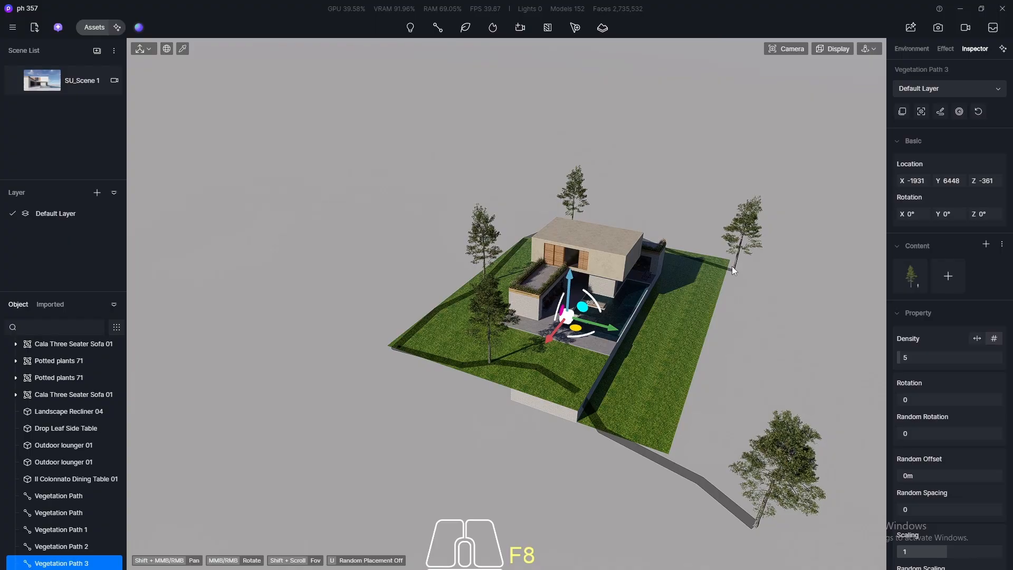
- Inspect the pine at the lawn's rear corner up close and check the whole tree path from above
{"action": "key", "text": "Escape"}
{"action": "left_click", "coordinate": [734, 268]}
{"action": "middle_click_drag", "start_coordinate": [734, 268], "coordinate": [707, 315]}
{"action": "scroll", "coordinate": [741, 249], "scroll_direction": "up", "scroll_amount": 6}
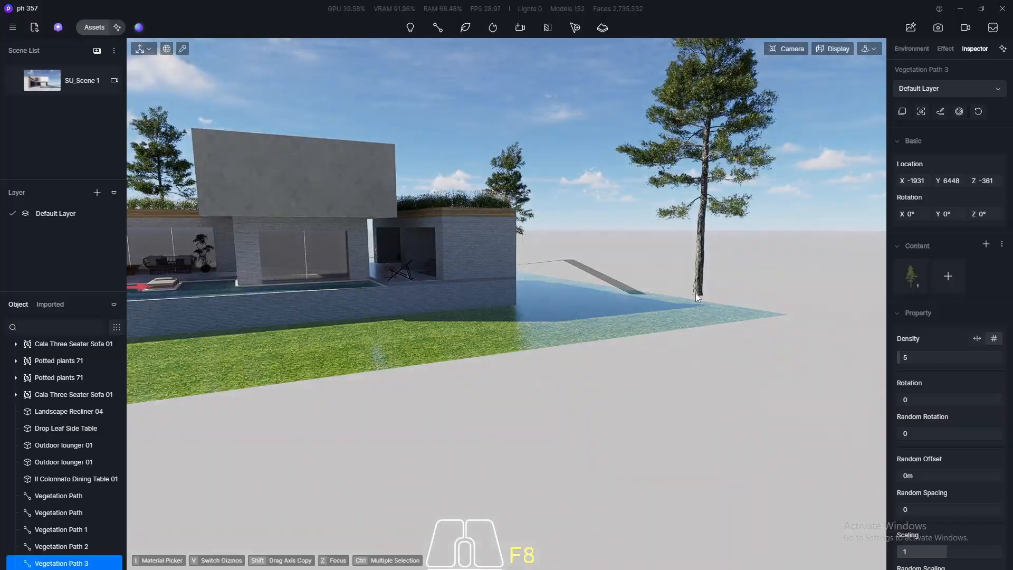
{"action": "left_click", "coordinate": [695, 295]}
{"action": "left_click", "coordinate": [702, 291]}
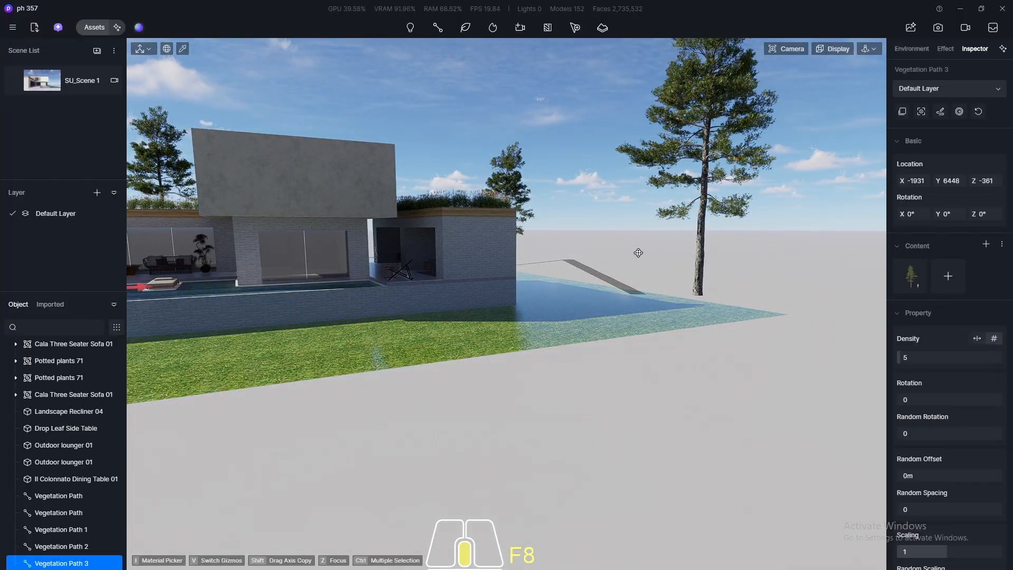
{"action": "middle_click_drag", "start_coordinate": [638, 253], "coordinate": [707, 267]}
{"action": "scroll", "coordinate": [712, 263], "scroll_direction": "down", "scroll_amount": 8}
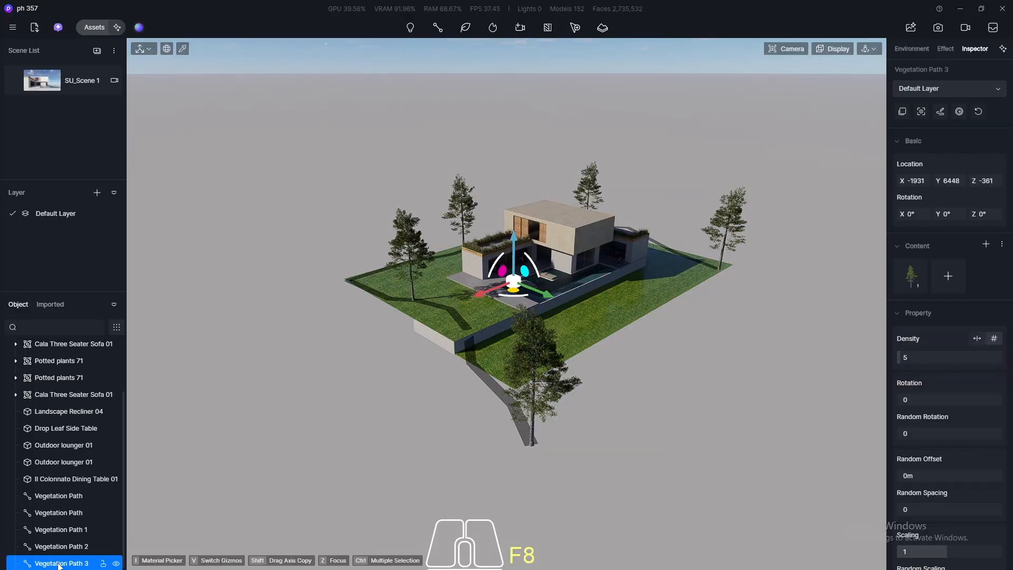
- Delete Vegetation Path 3 and draw a new linear vegetation path along the upper lawn's long outer edge and adjoining short edge
{"action": "key", "text": "Delete"}
{"action": "middle_click_drag", "start_coordinate": [446, 243], "coordinate": [480, 284]}
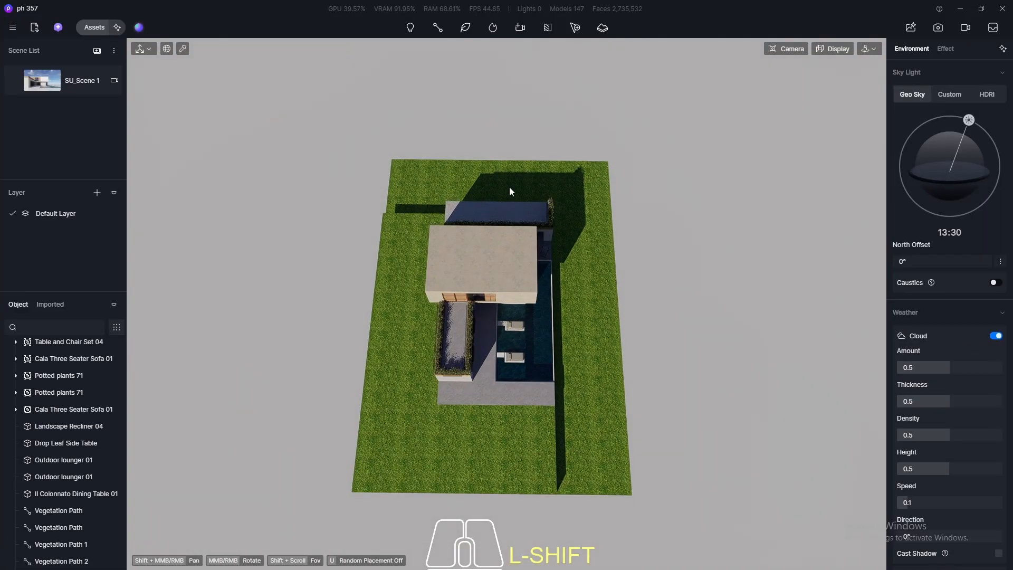
{"action": "left_click", "coordinate": [464, 29]}
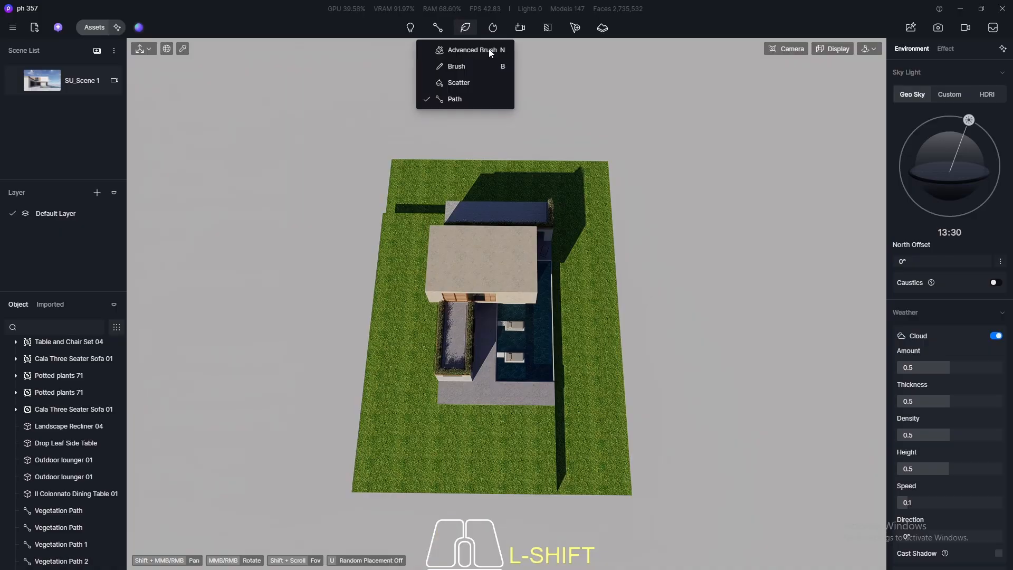
{"action": "left_click", "coordinate": [467, 99]}
{"action": "middle_click_drag", "start_coordinate": [389, 226], "coordinate": [355, 210]}
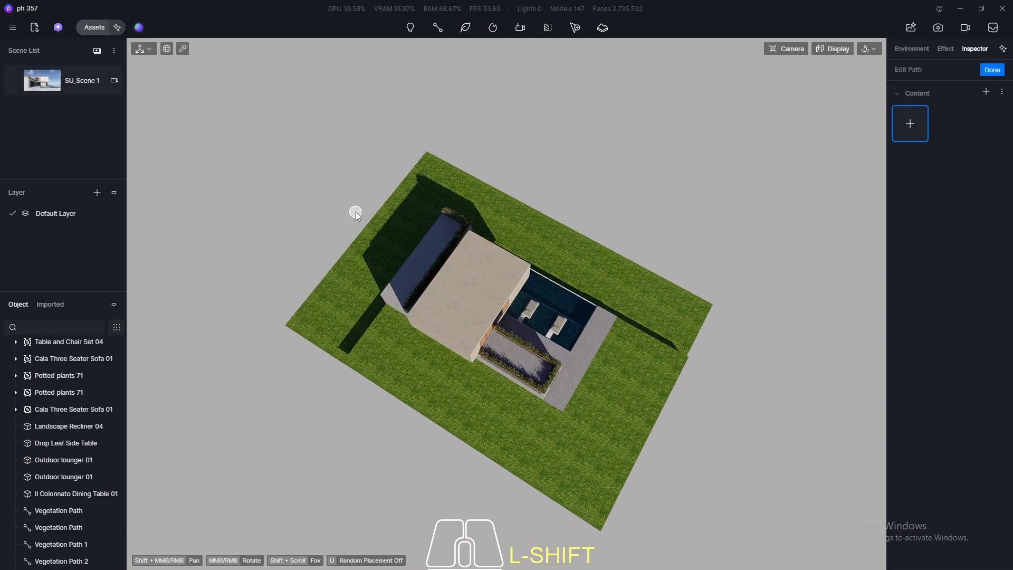
{"action": "left_click", "coordinate": [356, 361]}
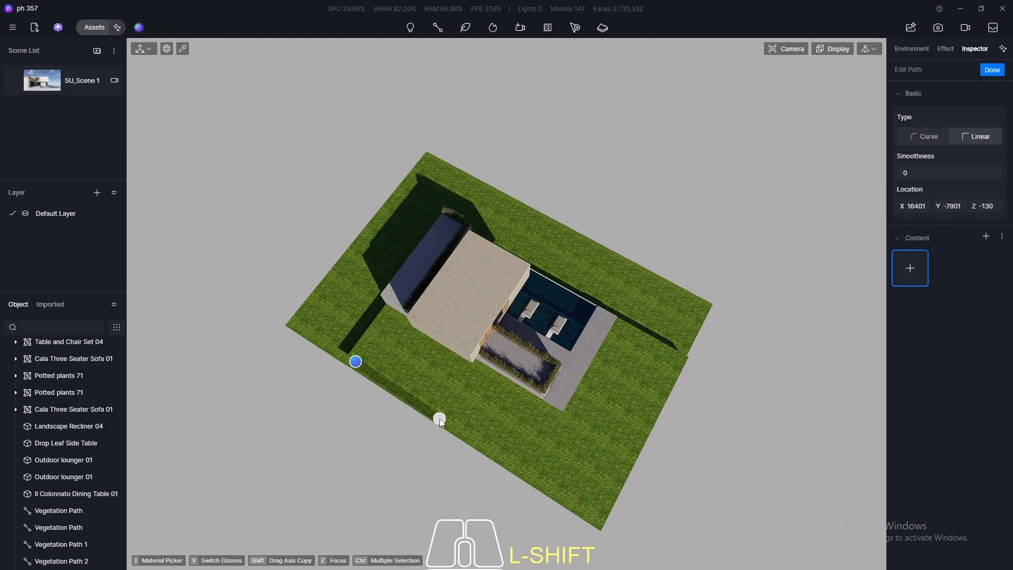
{"action": "left_click", "coordinate": [529, 471]}
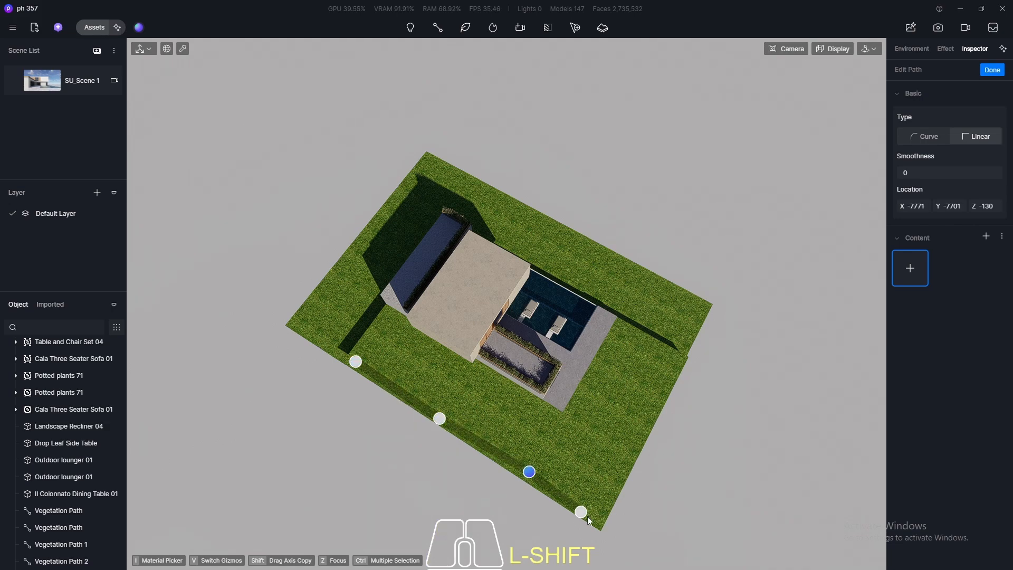
{"action": "left_click", "coordinate": [596, 521]}
{"action": "left_click", "coordinate": [611, 437]}
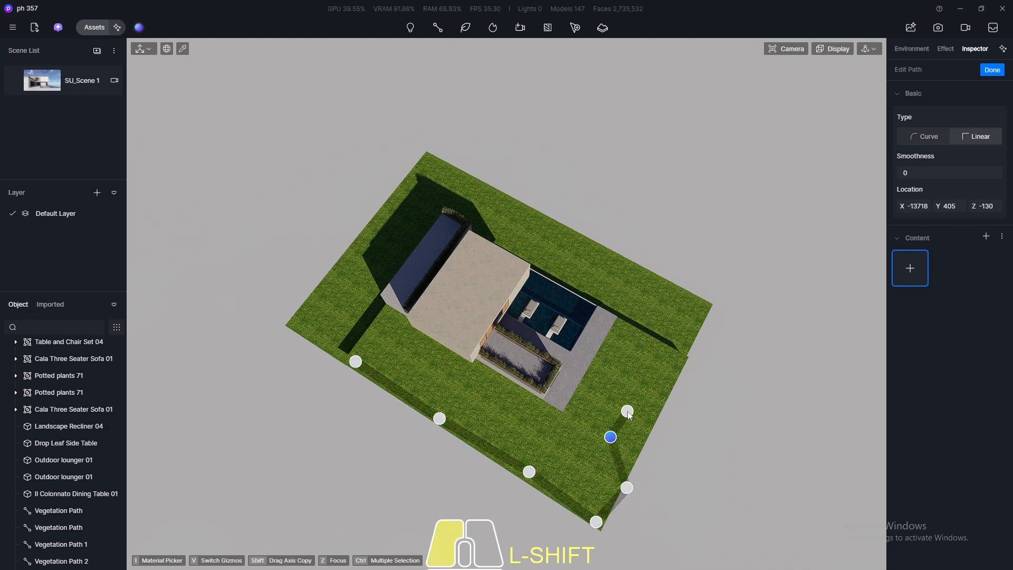
{"action": "left_click", "coordinate": [627, 411]}
{"action": "left_click", "coordinate": [663, 395]}
{"action": "left_click", "coordinate": [684, 357]}
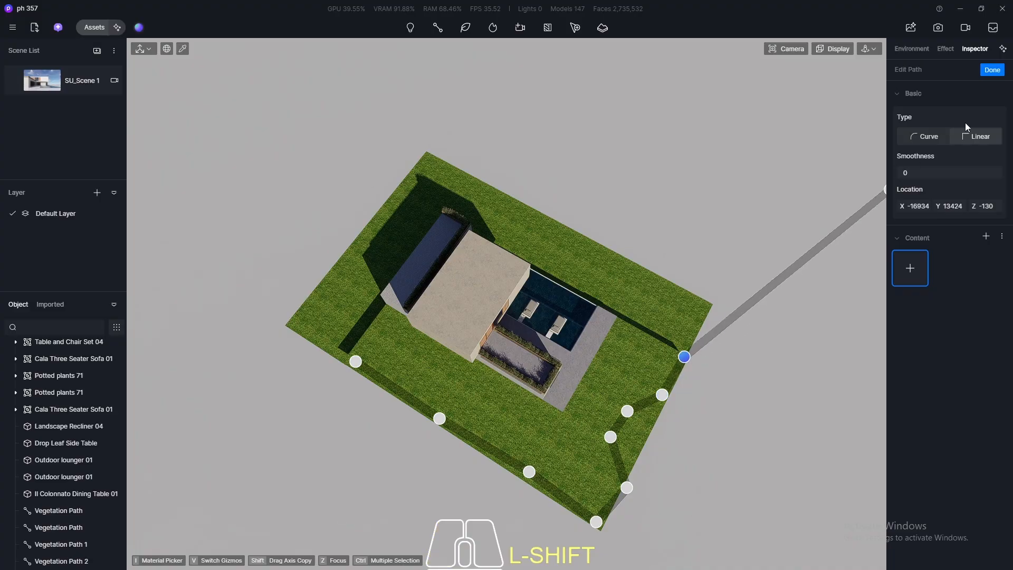
{"action": "left_click", "coordinate": [992, 70]}
- Add the Pinus strobus 01 tree from the online asset library to the new vegetation path
{"action": "left_click", "coordinate": [909, 277]}
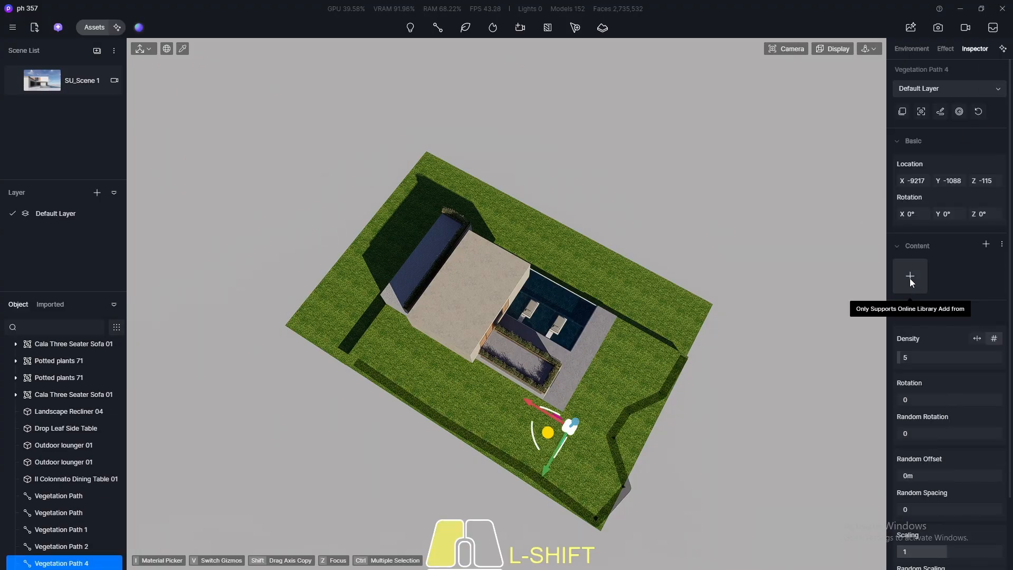
{"action": "scroll", "coordinate": [295, 299], "scroll_direction": "down", "scroll_amount": 1}
{"action": "left_click", "coordinate": [369, 292]}
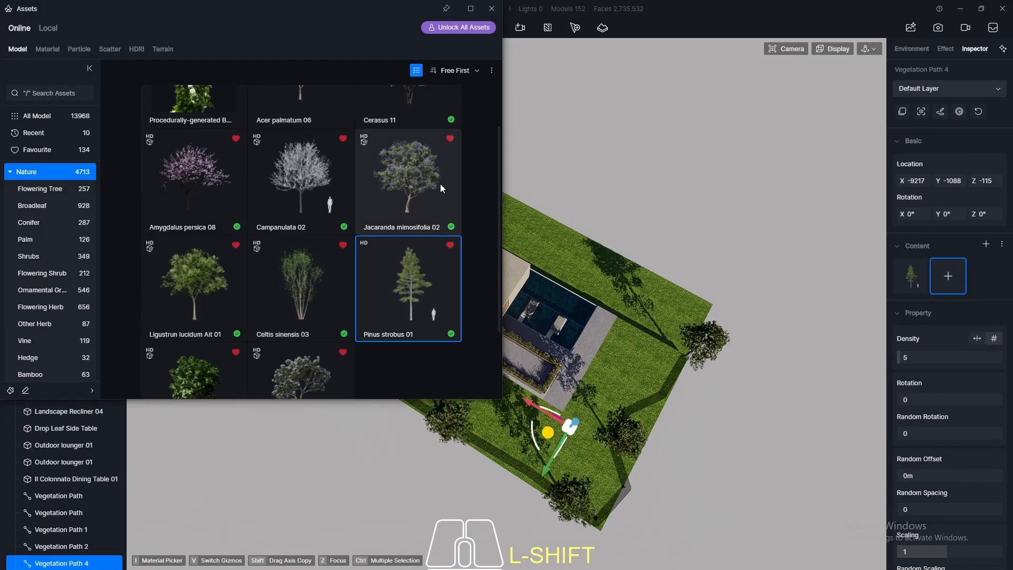
{"action": "left_click", "coordinate": [491, 8]}
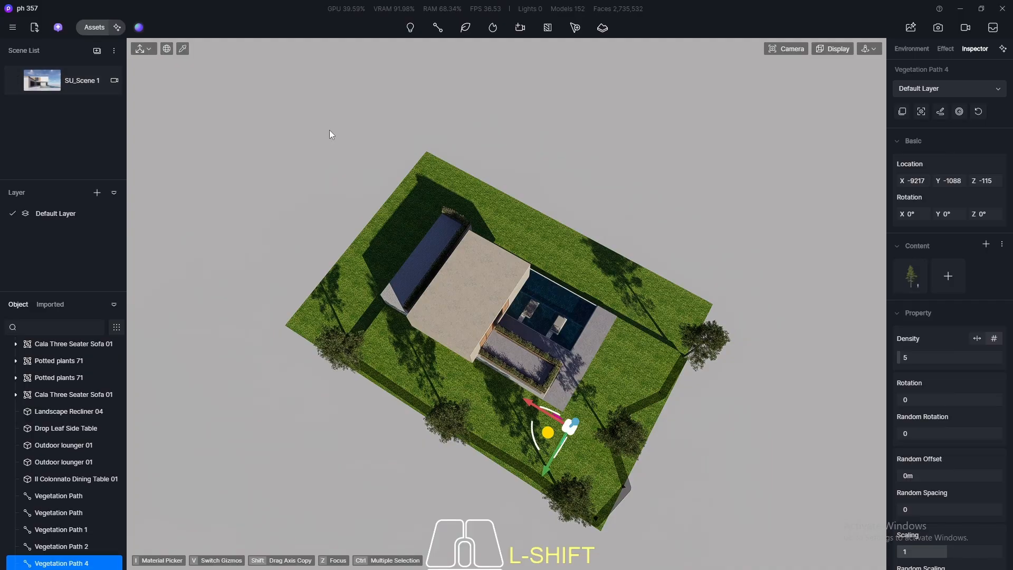
- From the SU_Scene 1 view, set the path's random scaling to 0.7 and random rotation to 1
{"action": "left_click", "coordinate": [42, 82]}
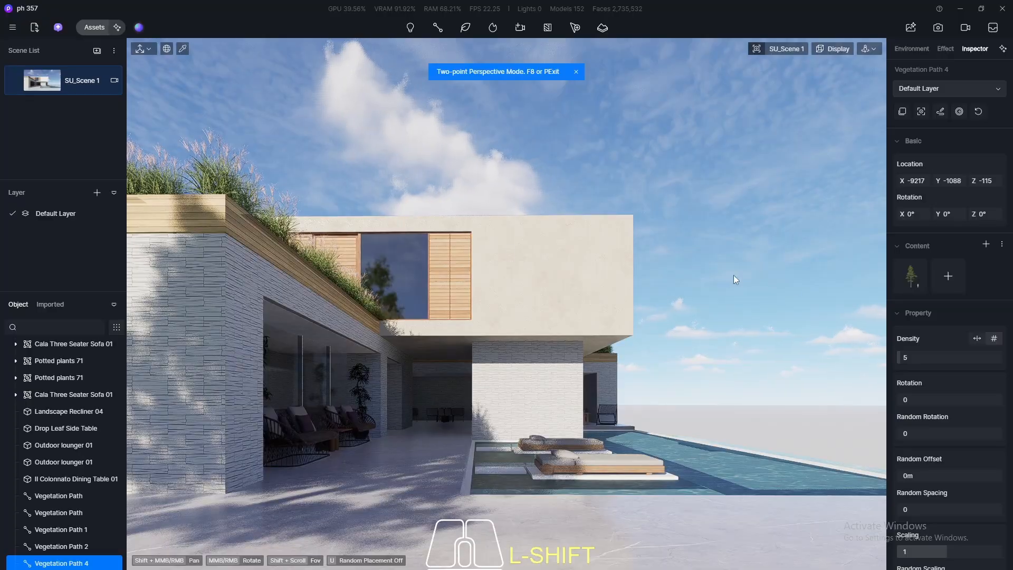
{"action": "scroll", "coordinate": [1011, 397], "scroll_direction": "down", "scroll_amount": 2}
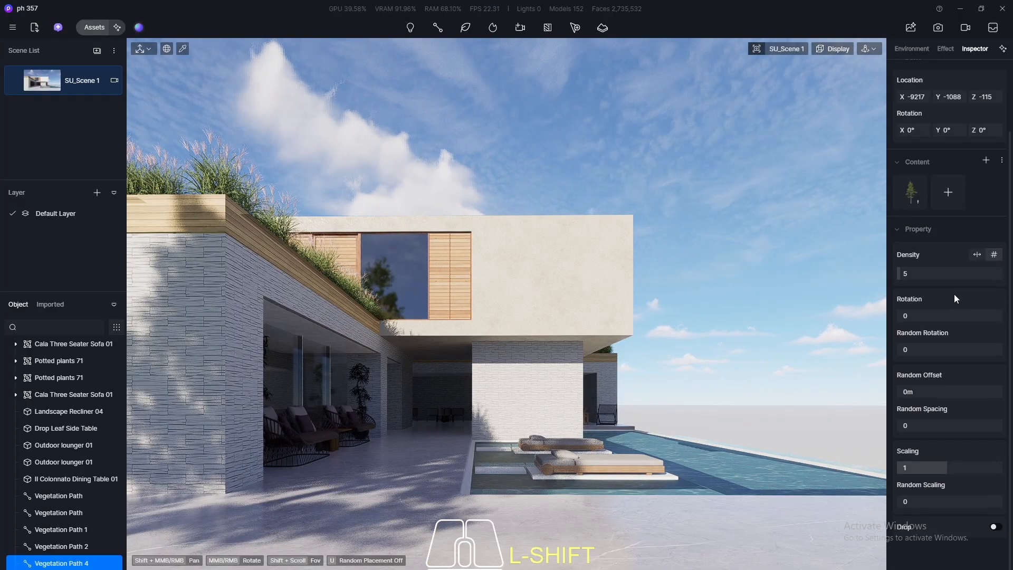
{"action": "left_click", "coordinate": [925, 274]}
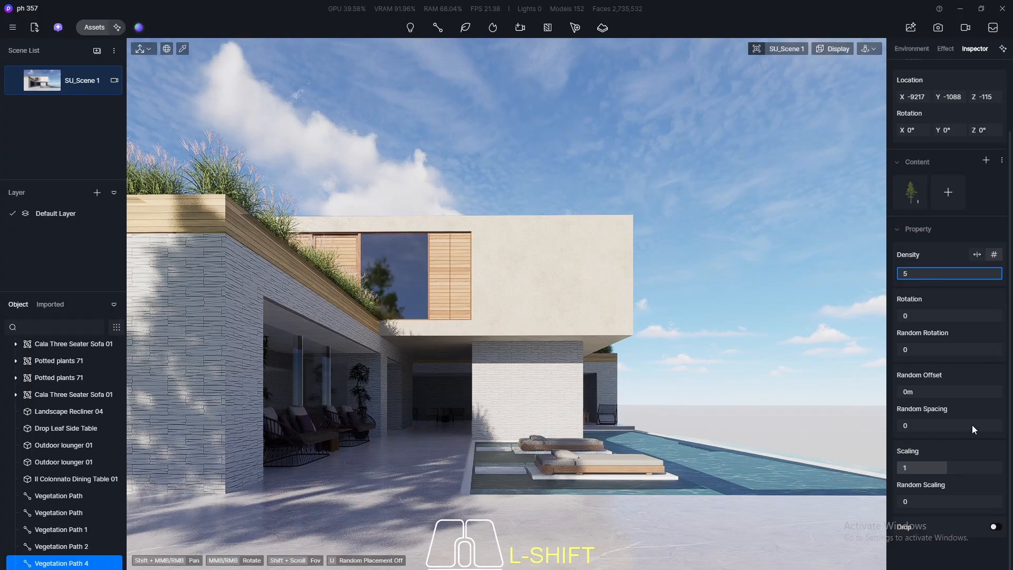
{"action": "left_click", "coordinate": [932, 502]}
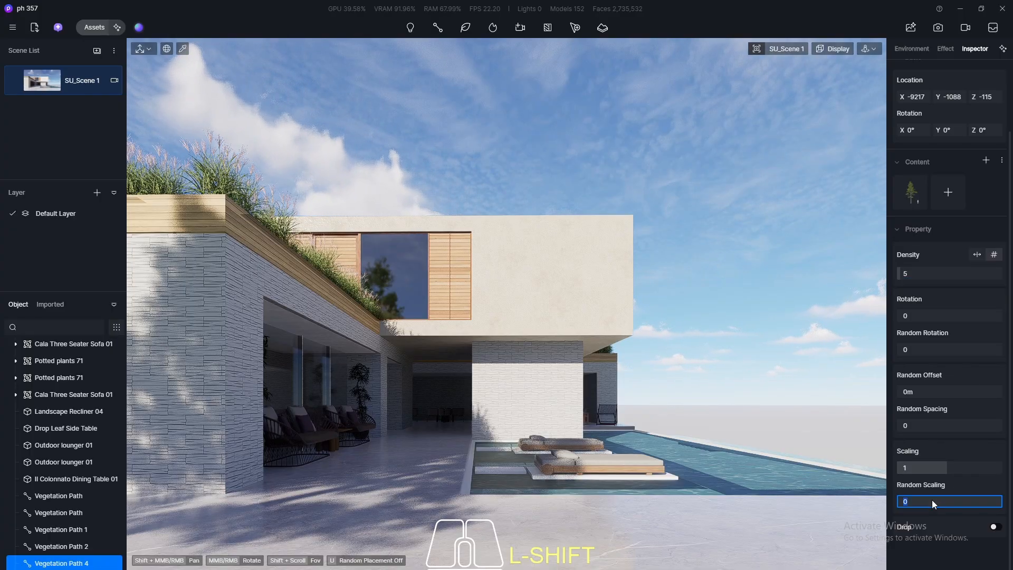
{"action": "type", "text": "0.7"}
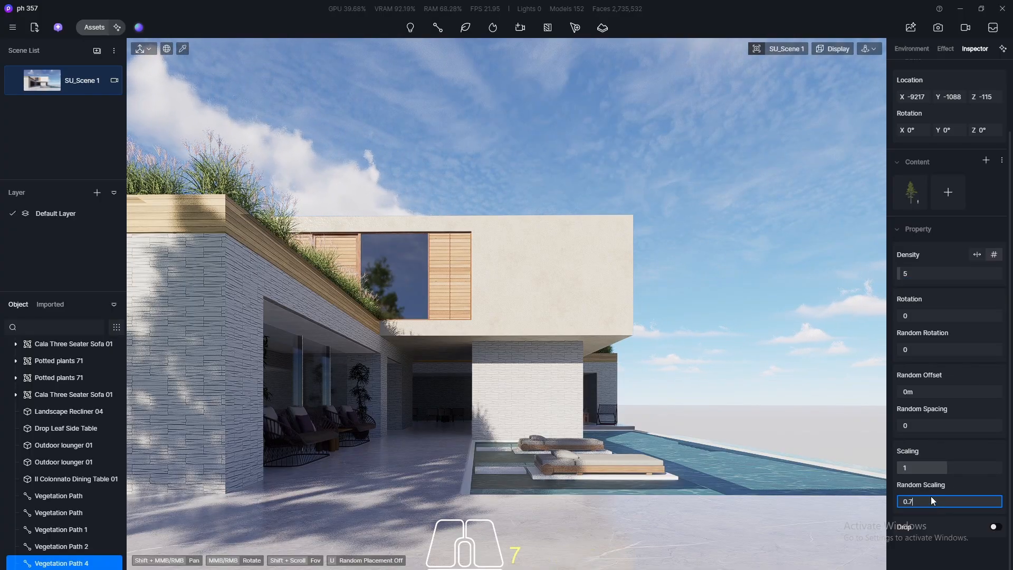
{"action": "key", "text": "Return"}
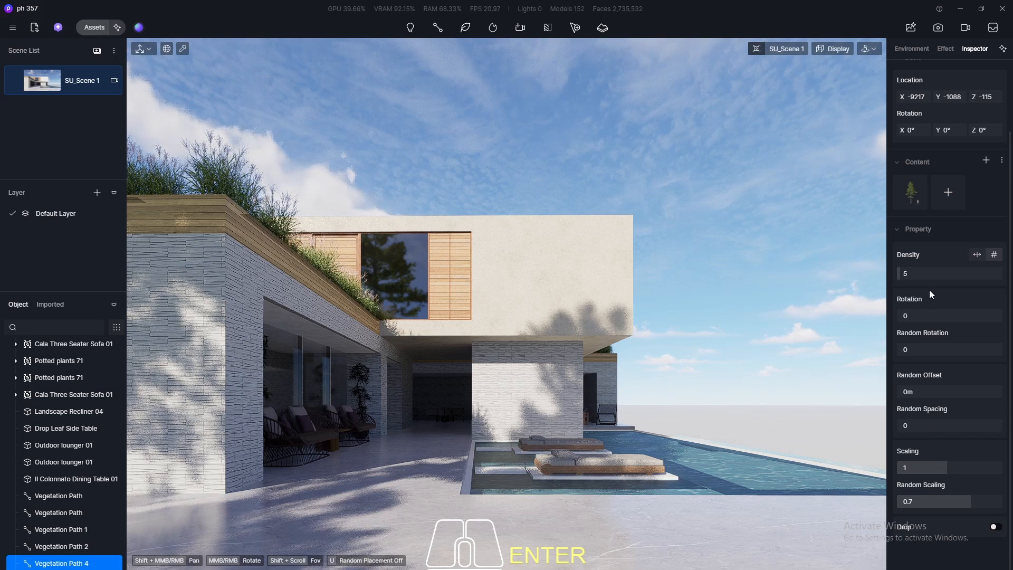
{"action": "left_click", "coordinate": [925, 350]}
{"action": "type", "text": "1"}
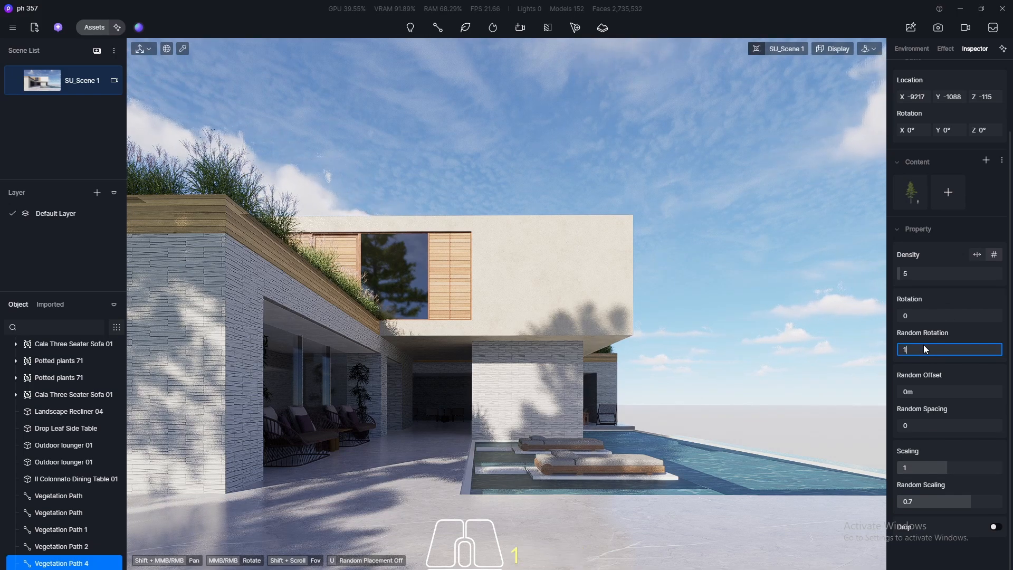
{"action": "key", "text": "Return"}
- Set the tree path's density to 35 and examine the tree row around the house
{"action": "left_click", "coordinate": [916, 275]}
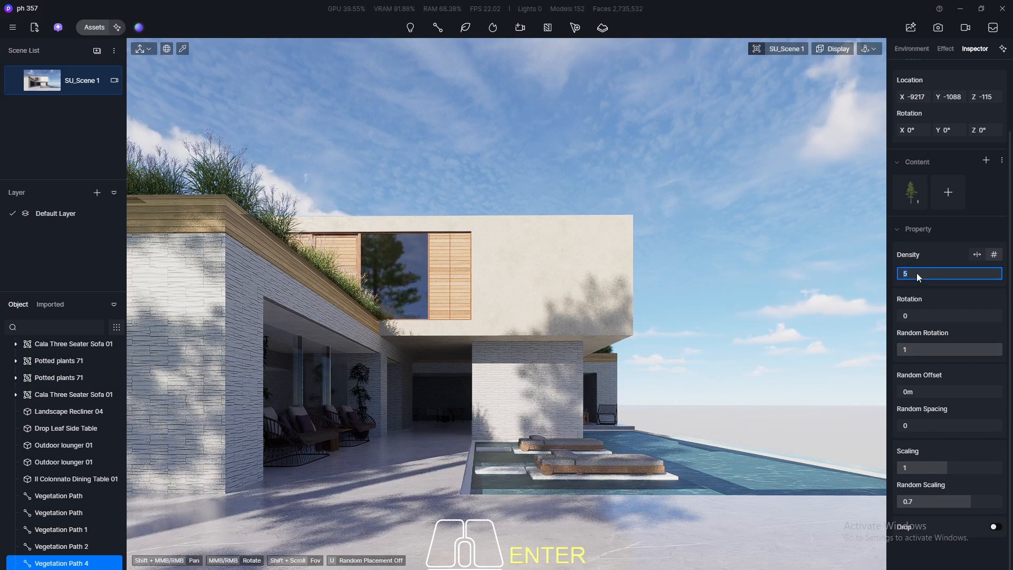
{"action": "type", "text": "35"}
{"action": "key", "text": "Return"}
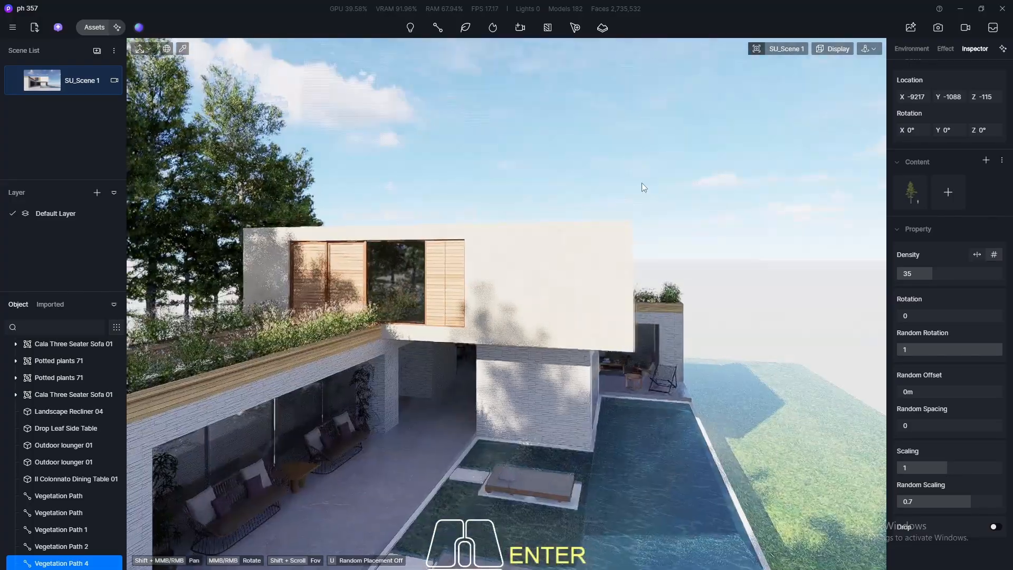
{"action": "middle_click_drag", "start_coordinate": [641, 182], "coordinate": [603, 254]}
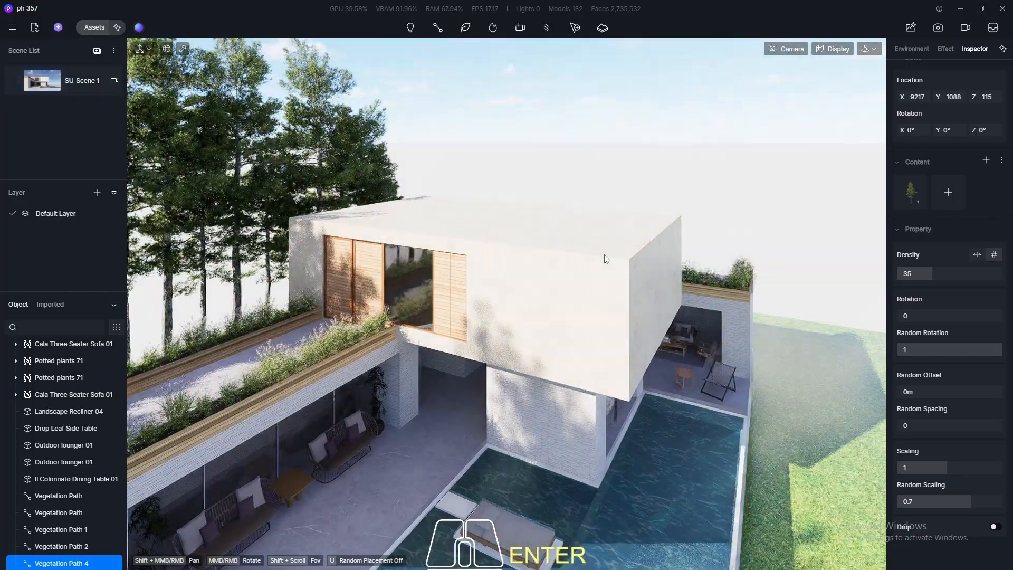
{"action": "scroll", "coordinate": [620, 207], "scroll_direction": "down", "scroll_amount": 10}
{"action": "middle_click_drag", "start_coordinate": [594, 199], "coordinate": [143, 236]}
{"action": "scroll", "coordinate": [153, 236], "scroll_direction": "down", "scroll_amount": 2}
{"action": "middle_click_drag", "start_coordinate": [590, 248], "coordinate": [622, 258]}
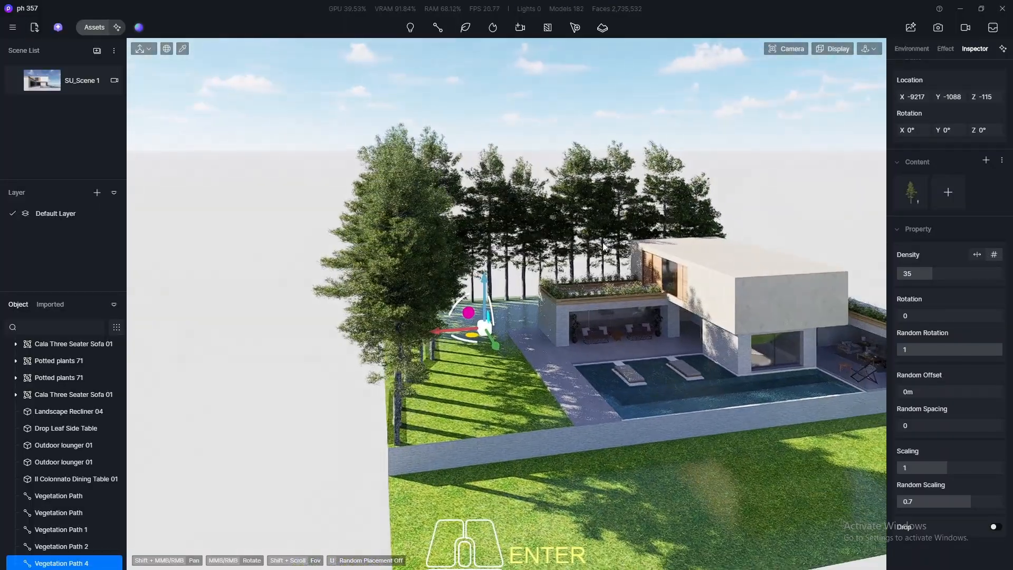
- Set the tree path's density to 20
{"action": "left_click", "coordinate": [930, 271]}
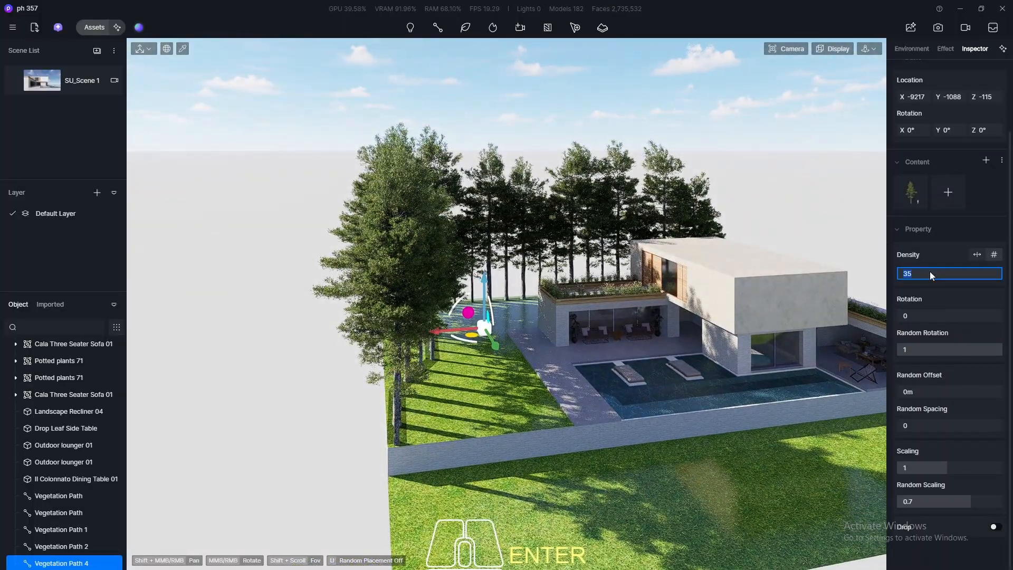
{"action": "type", "text": "20"}
{"action": "key", "text": "Return"}
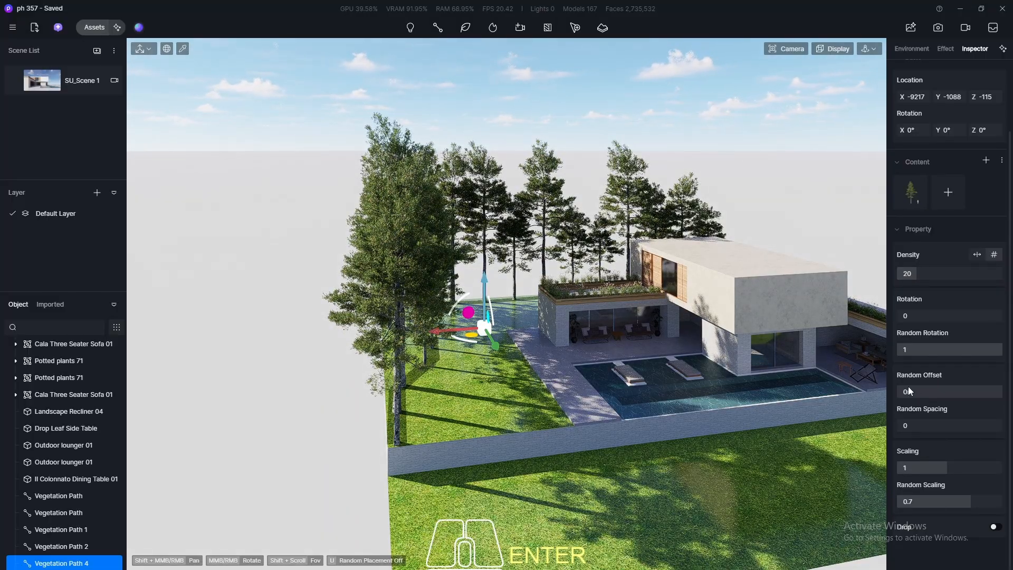
- Give the tree path a random offset of about 6.02 m and a scaling of 0.7, checking it in SU_Scene 1
{"action": "mouse_move", "coordinate": [905, 394]}
{"action": "left_mouse_down"}
{"action": "mouse_move", "coordinate": [926, 396]}
{"action": "mouse_move", "coordinate": [916, 395]}
{"action": "left_mouse_up"}
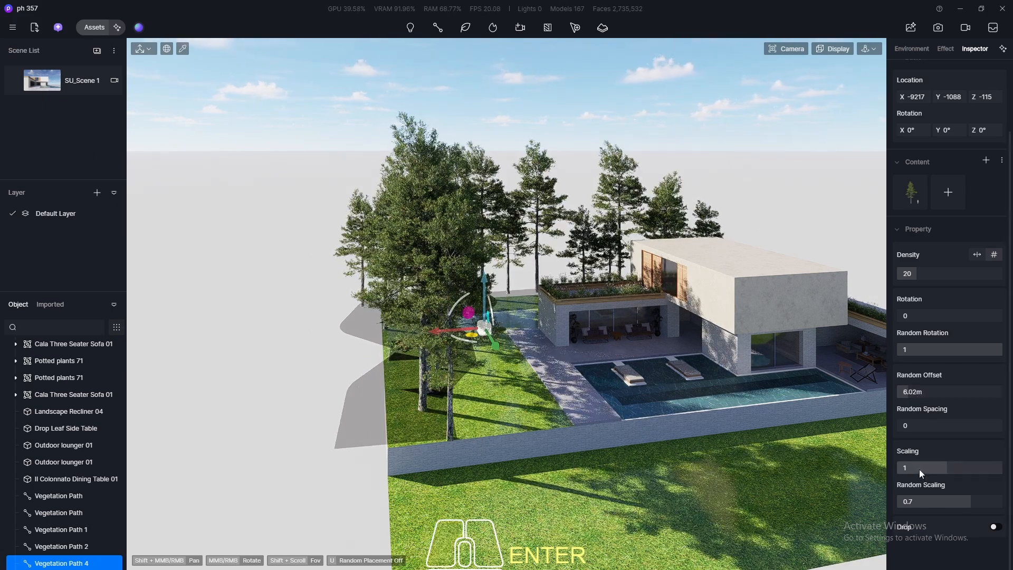
{"action": "left_click", "coordinate": [928, 467]}
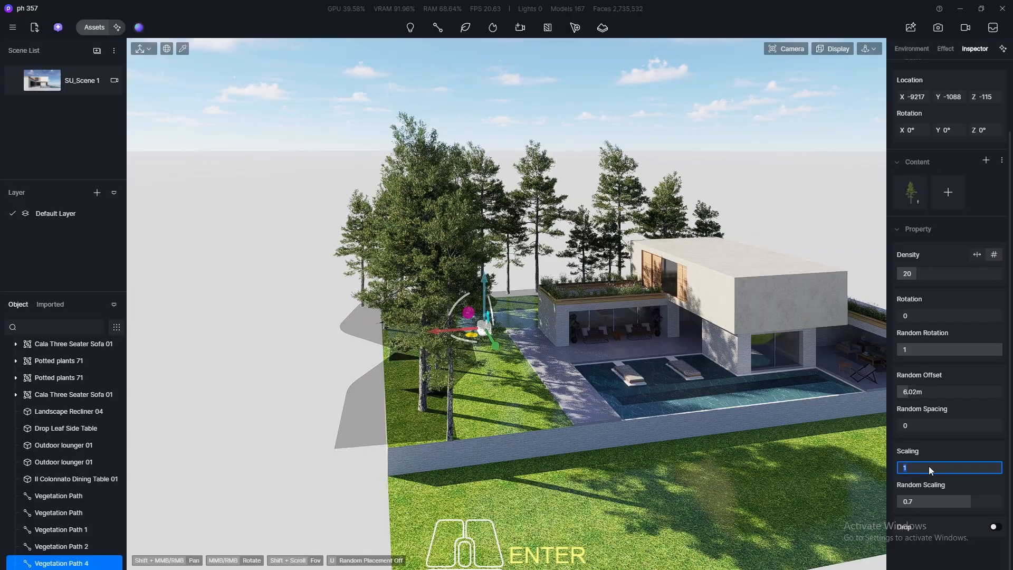
{"action": "key", "text": "Return"}
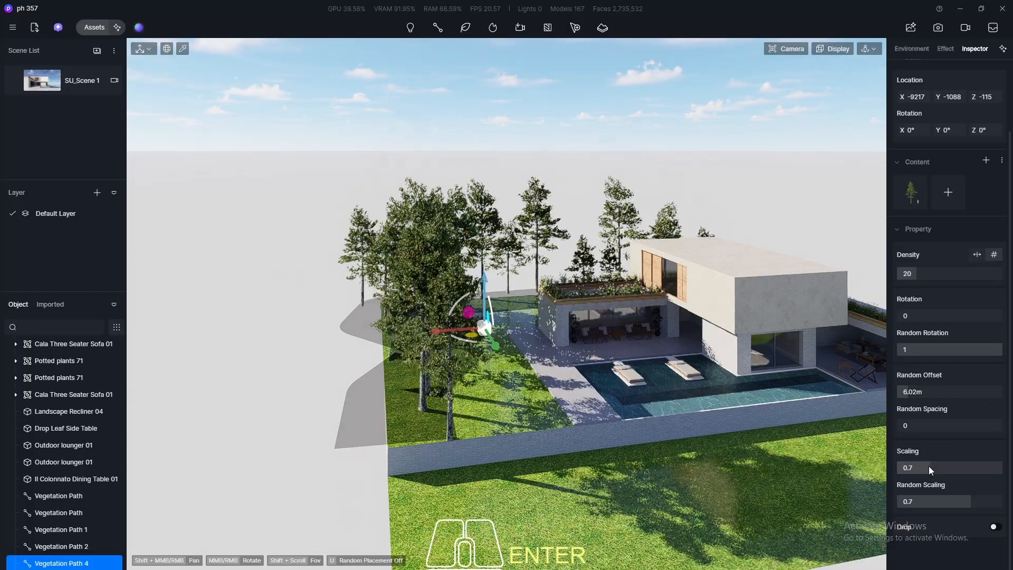
{"action": "left_click", "coordinate": [43, 85]}
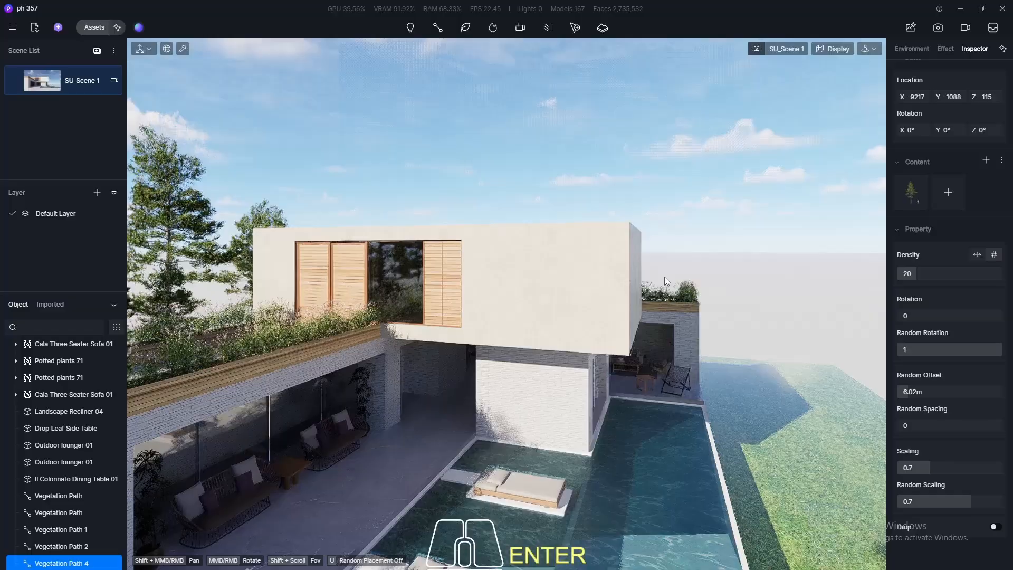
- Draw a second linear vegetation path along the lower lawn's long outer edge on the pool side, up to the far corner
{"action": "middle_click_drag", "start_coordinate": [664, 277], "coordinate": [423, 387]}
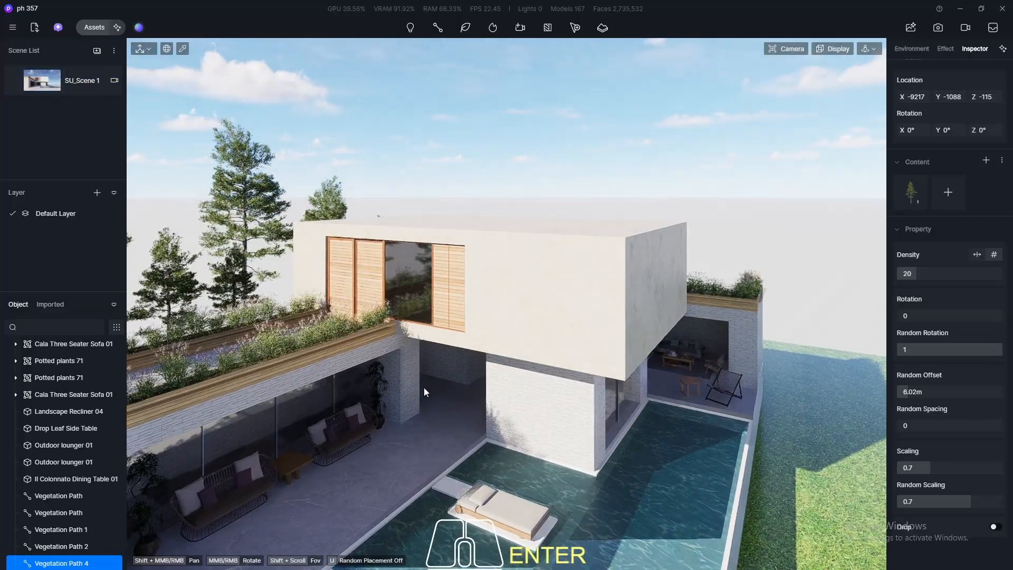
{"action": "scroll", "coordinate": [517, 296], "scroll_direction": "down", "scroll_amount": 10}
{"action": "middle_click_drag", "start_coordinate": [531, 283], "coordinate": [490, 232]}
{"action": "left_click", "coordinate": [465, 28]}
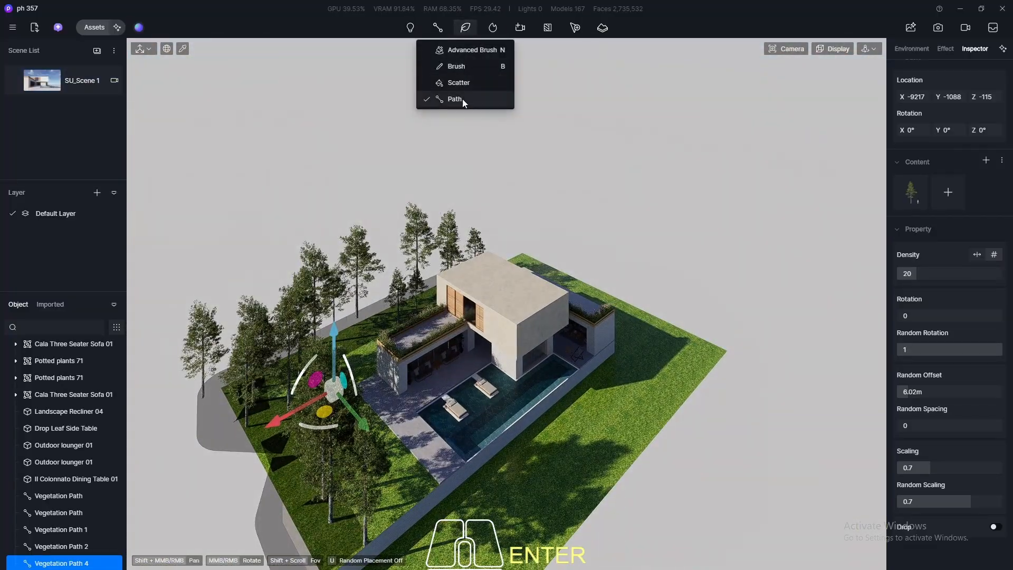
{"action": "left_click", "coordinate": [462, 99]}
{"action": "scroll", "coordinate": [463, 342], "scroll_direction": "down", "scroll_amount": 5}
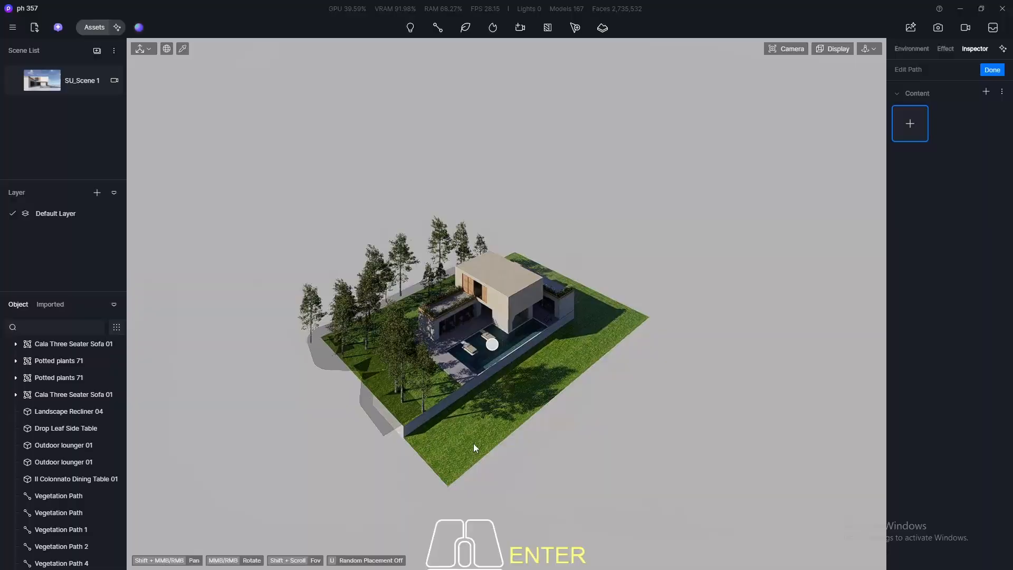
{"action": "left_click", "coordinate": [438, 463]}
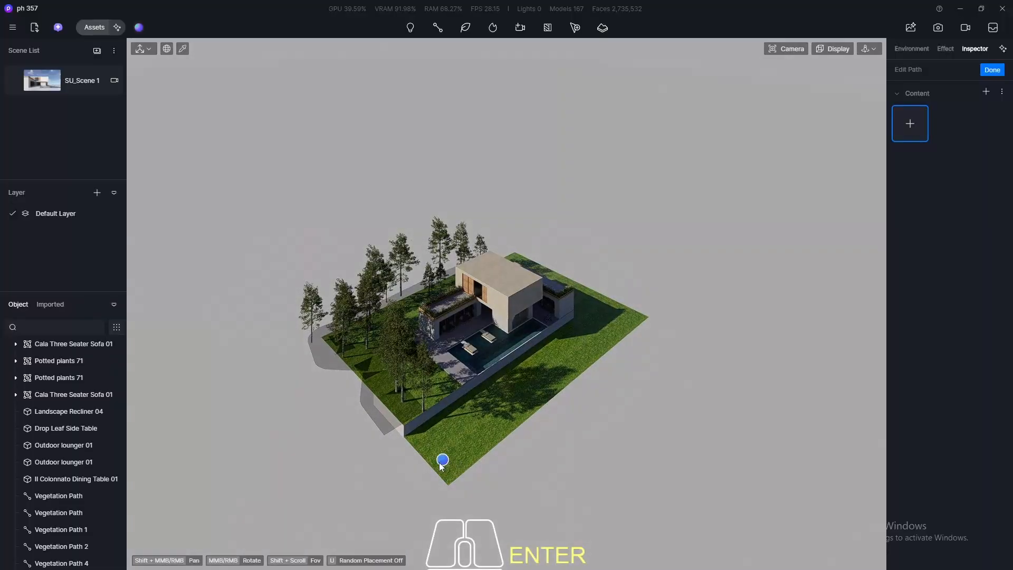
{"action": "left_click", "coordinate": [525, 418]}
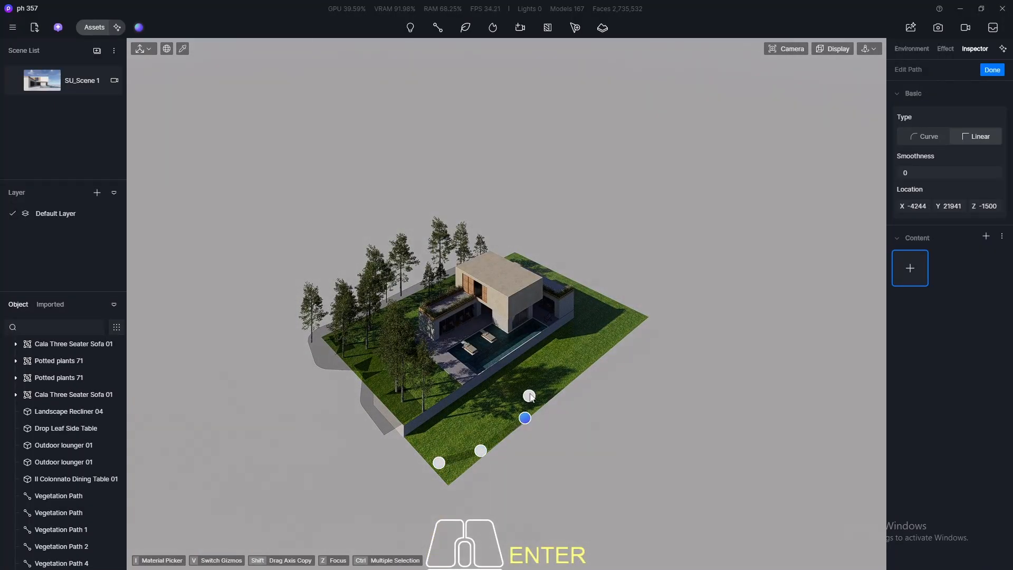
{"action": "left_click", "coordinate": [530, 393]}
{"action": "left_click", "coordinate": [555, 387]}
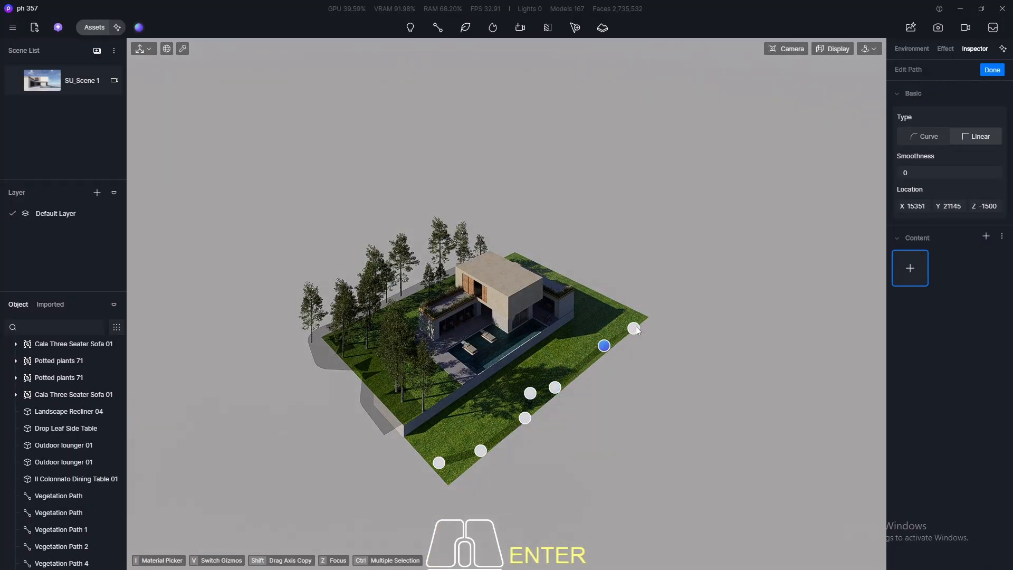
{"action": "left_click", "coordinate": [640, 321]}
- Continue the linear vegetation path around the corner along the lawn's short side edge and finish editing the path
{"action": "left_click", "coordinate": [613, 309]}
{"action": "middle_click_drag", "start_coordinate": [615, 309], "coordinate": [607, 309]}
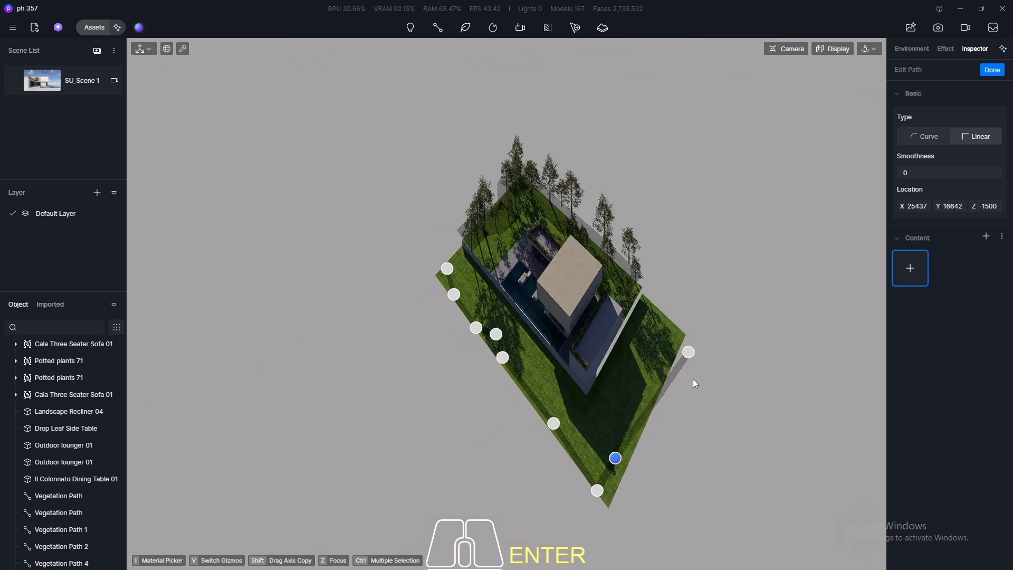
{"action": "left_click_drag", "start_coordinate": [637, 409], "coordinate": [645, 408]}
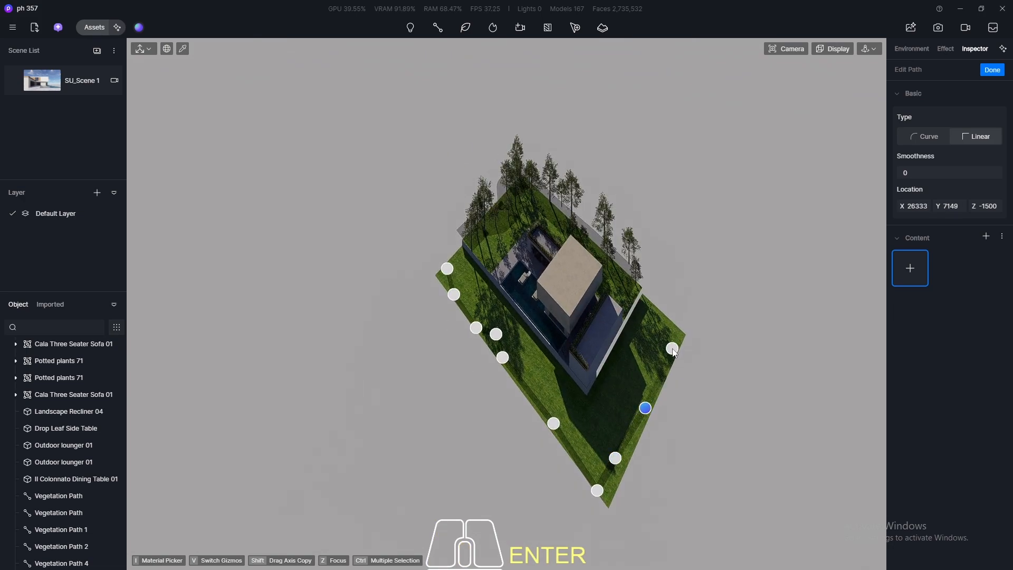
{"action": "left_click", "coordinate": [673, 348]}
{"action": "left_click", "coordinate": [993, 70]}
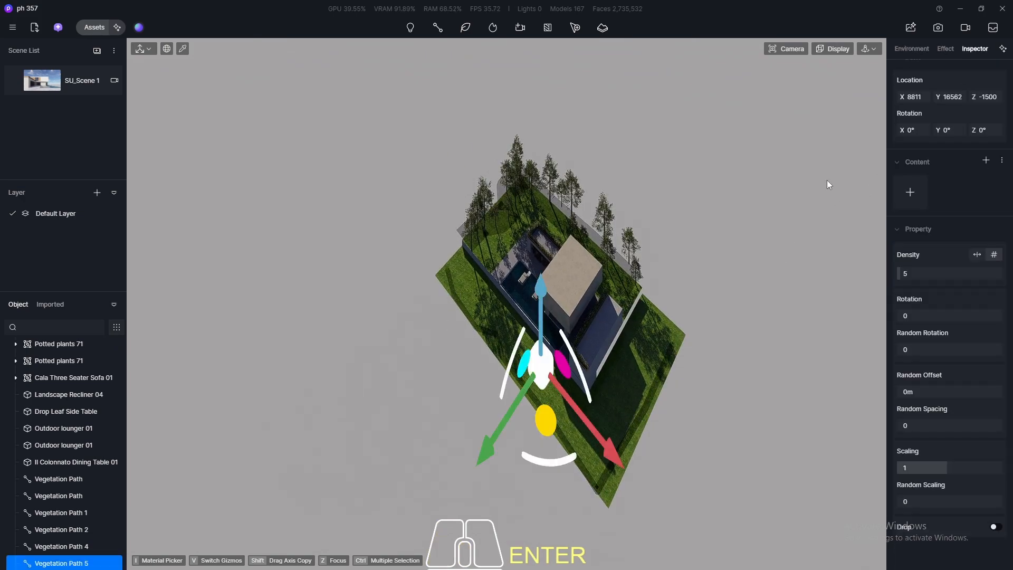
- Fill the new vegetation path with the Pinus strobus 01 tree from the Nature assets
{"action": "key", "text": "F8"}
{"action": "scroll", "coordinate": [494, 315], "scroll_direction": "up", "scroll_amount": 5}
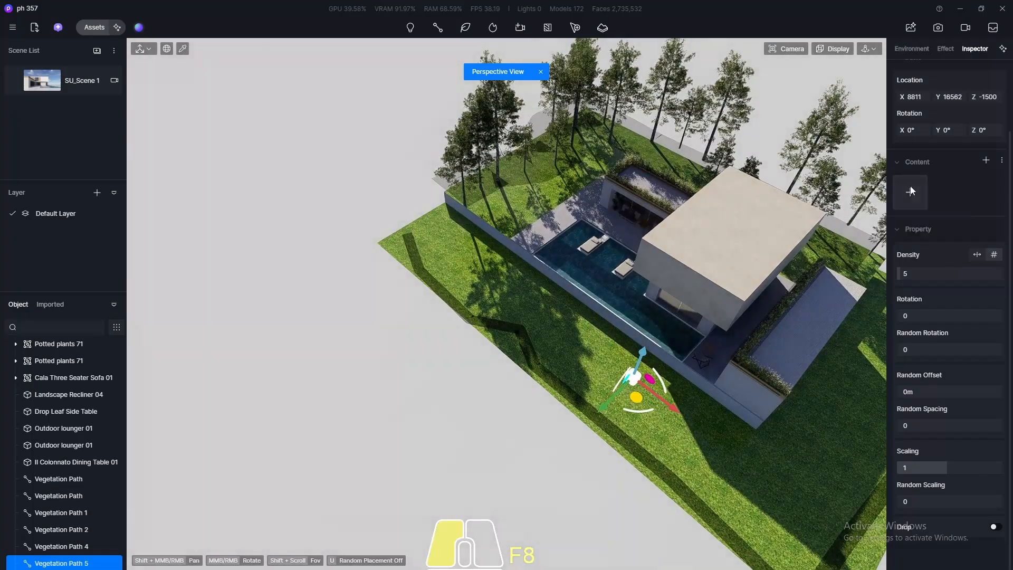
{"action": "left_click", "coordinate": [910, 190]}
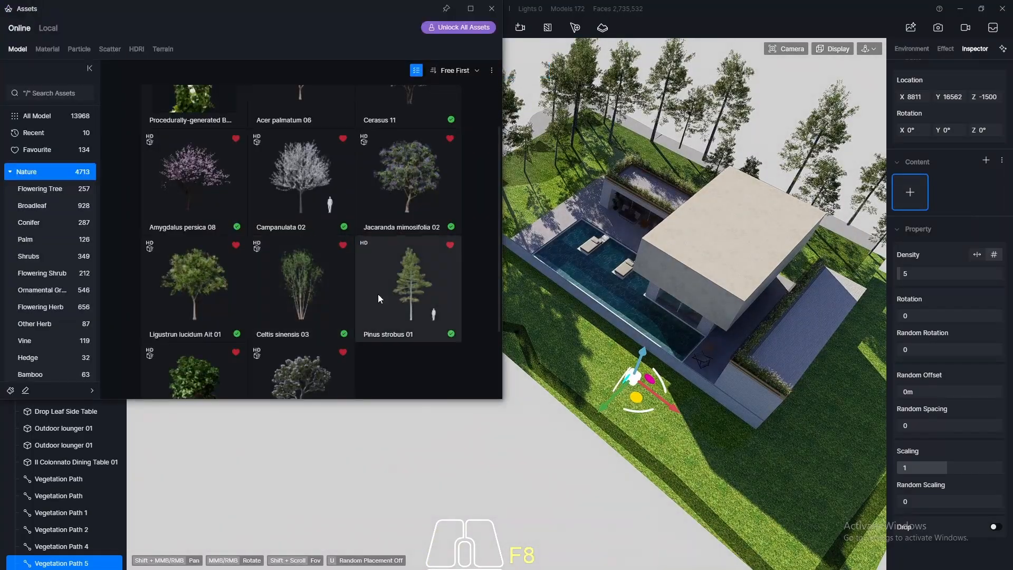
{"action": "left_click", "coordinate": [396, 295]}
{"action": "left_click", "coordinate": [492, 9]}
{"action": "scroll", "coordinate": [358, 506], "scroll_direction": "down", "scroll_amount": 5}
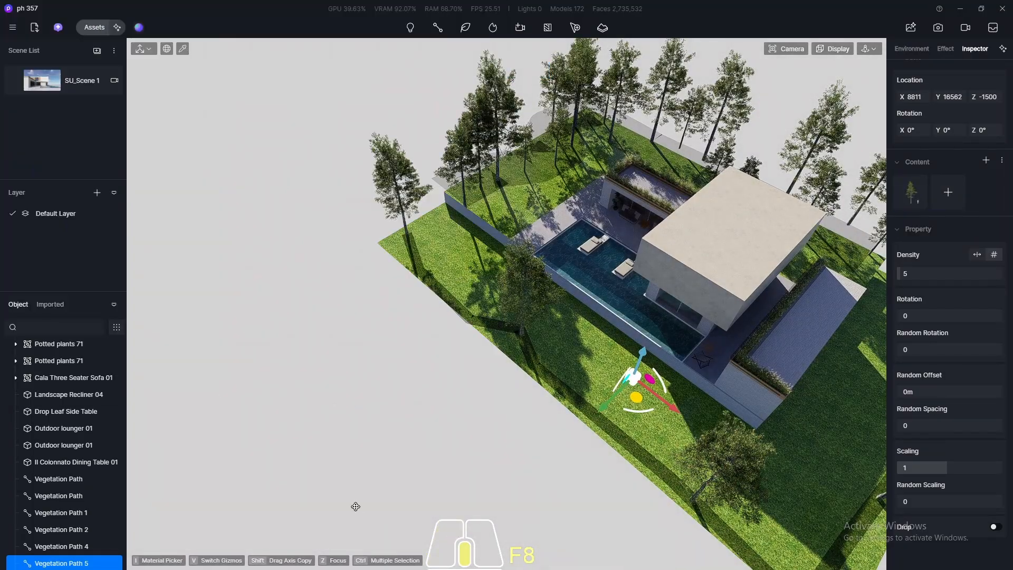
{"action": "right_click_drag", "start_coordinate": [359, 508], "coordinate": [622, 527]}
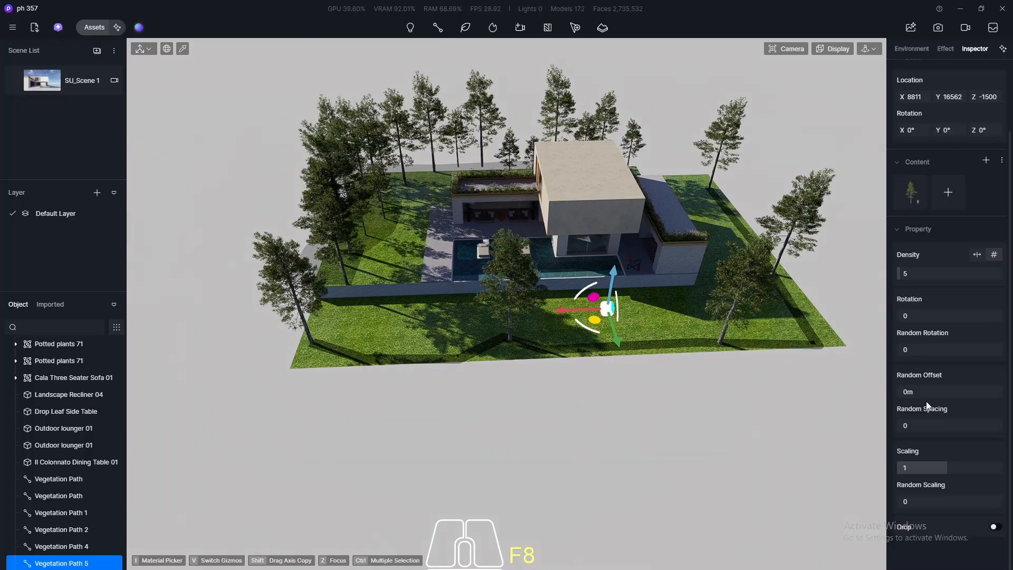
- Set the new tree path's scaling to 0.7, random scaling to 0.7 and random rotation to 1
{"action": "left_click", "coordinate": [932, 467]}
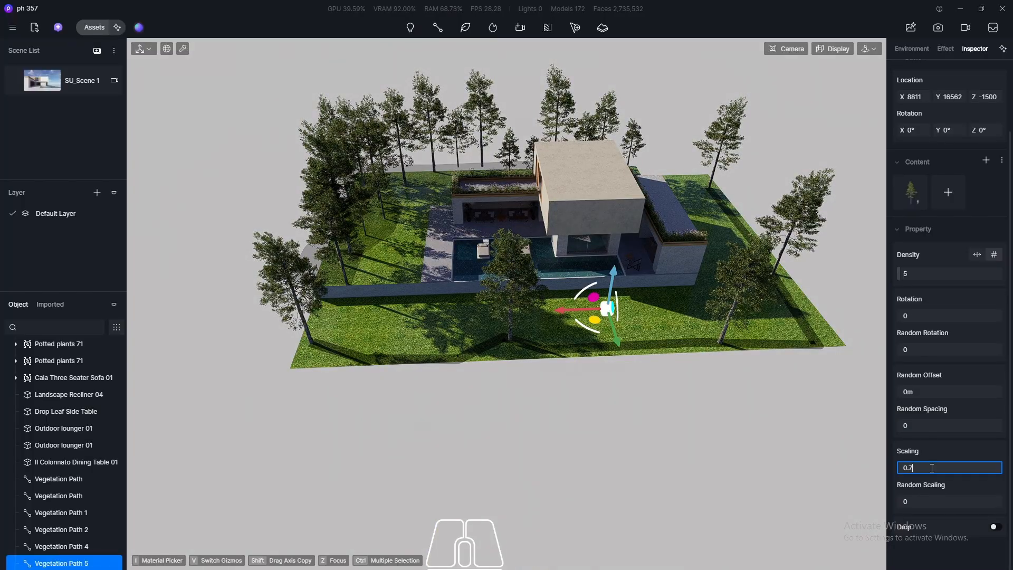
{"action": "type", "text": "0.7"}
{"action": "left_click", "coordinate": [929, 502]}
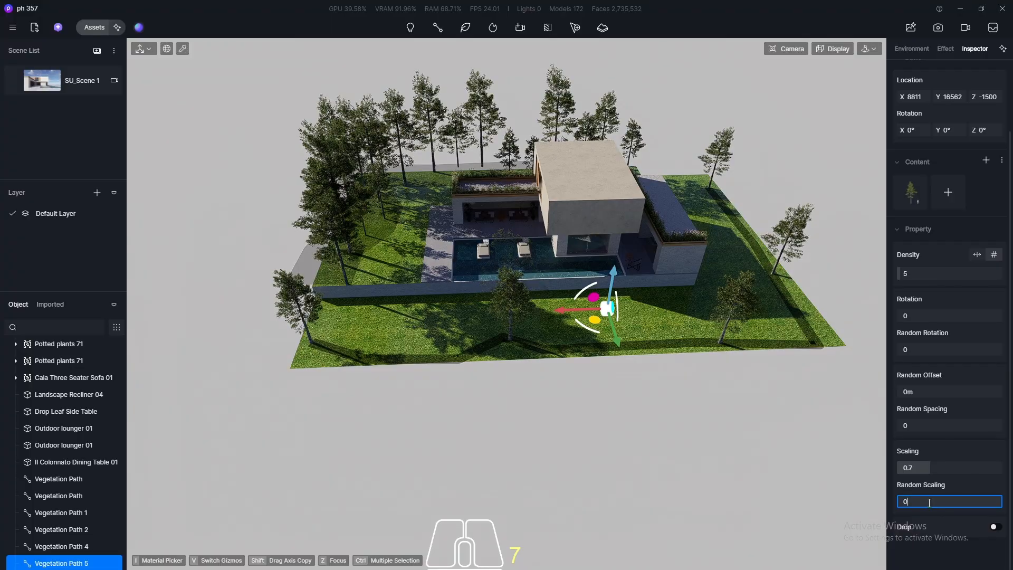
{"action": "key", "text": "Return"}
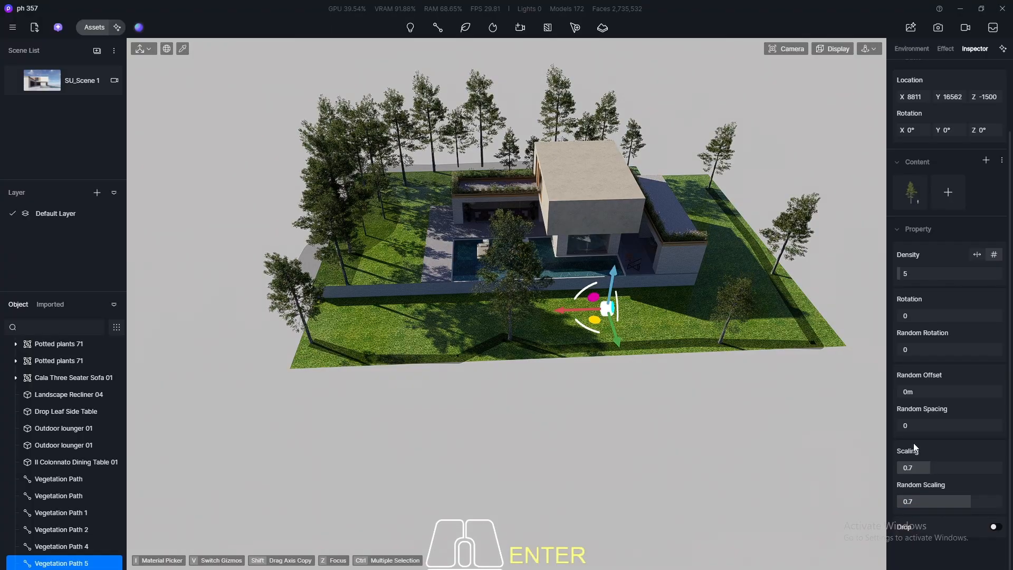
{"action": "left_click", "coordinate": [918, 350]}
{"action": "type", "text": "1"}
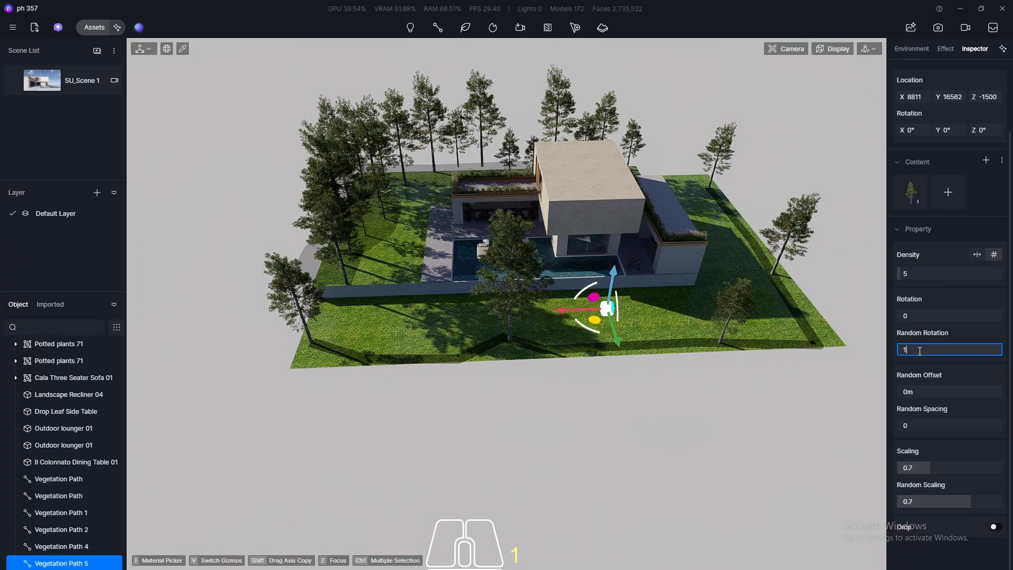
{"action": "key", "text": "Return"}
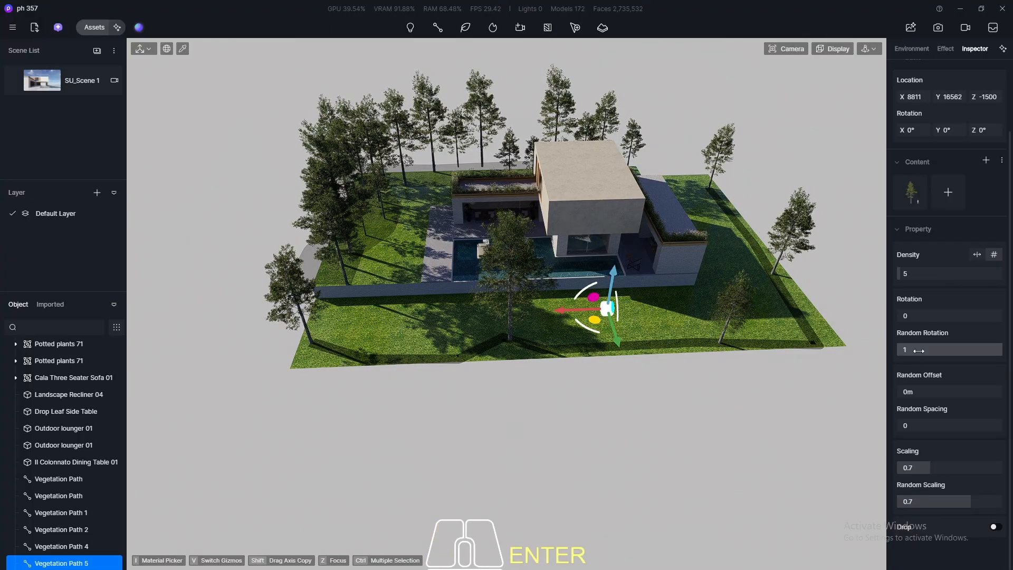
- Set the new path's density to 35 and lower the path to about Z -2756 as seen from SU_Scene 1
{"action": "left_click", "coordinate": [919, 274]}
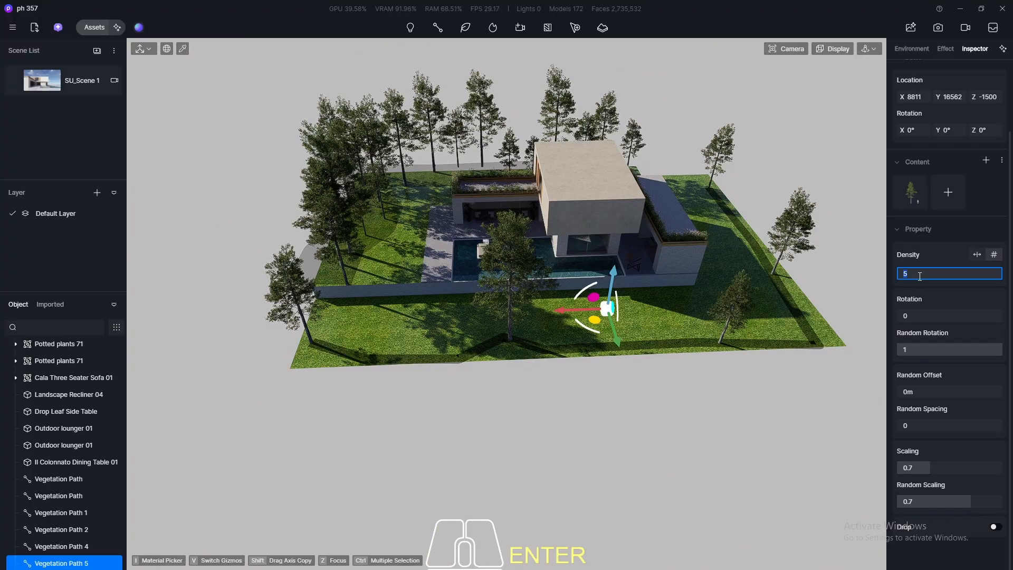
{"action": "key", "text": "Return"}
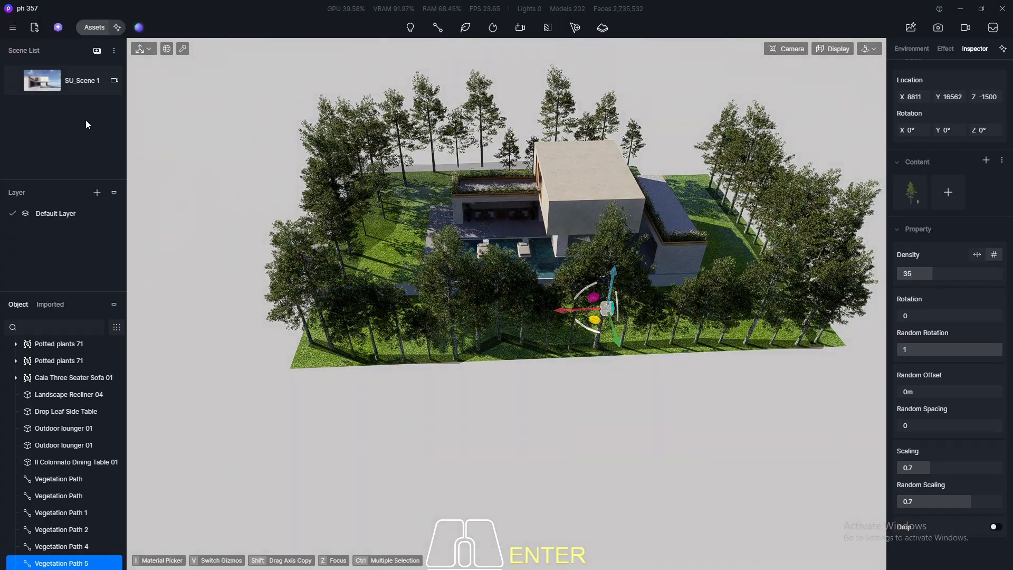
{"action": "left_click", "coordinate": [79, 80]}
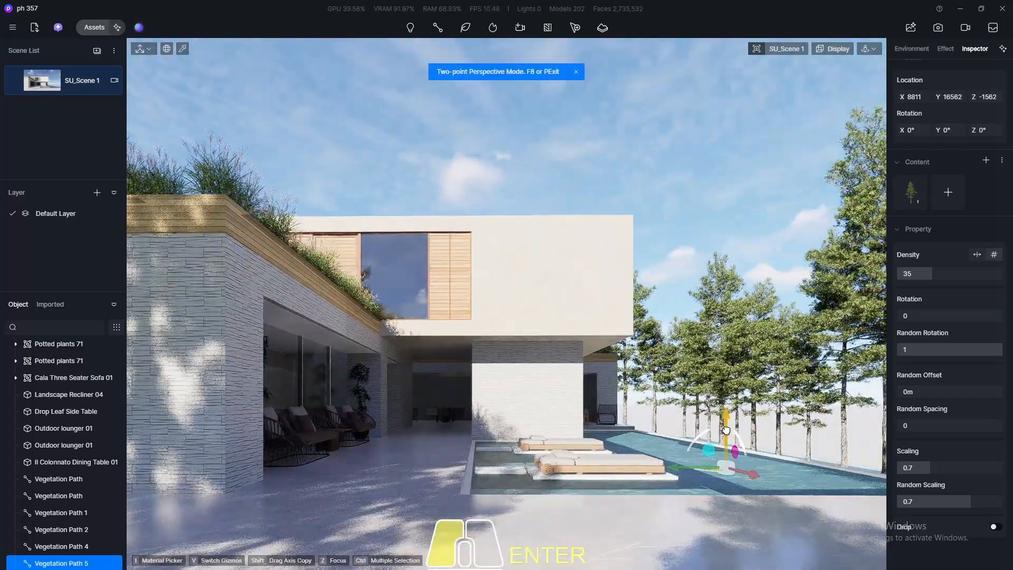
{"action": "left_click_drag", "start_coordinate": [726, 430], "coordinate": [742, 452]}
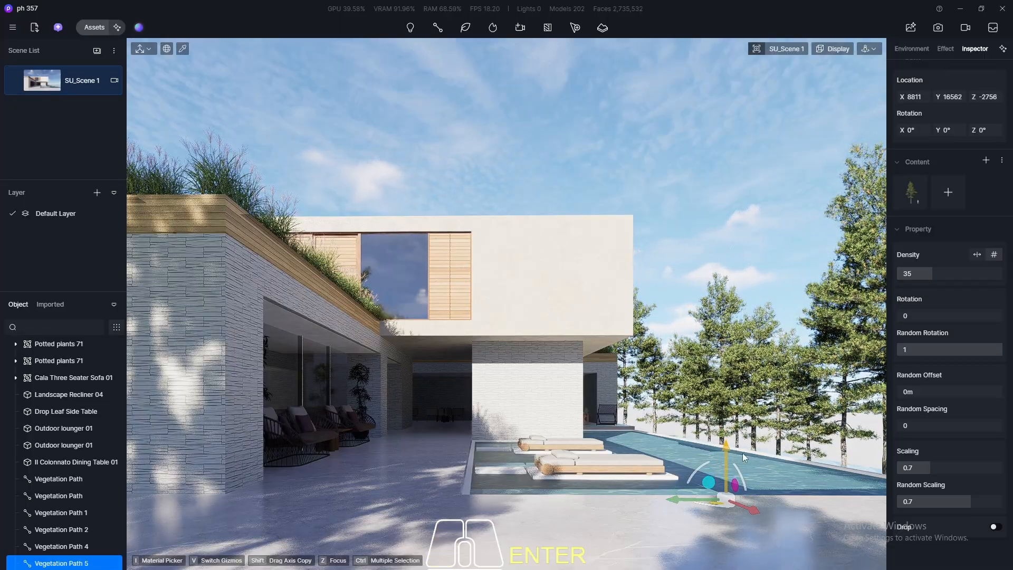
- Set the poolside tree path's density to 15
{"action": "left_click", "coordinate": [925, 273]}
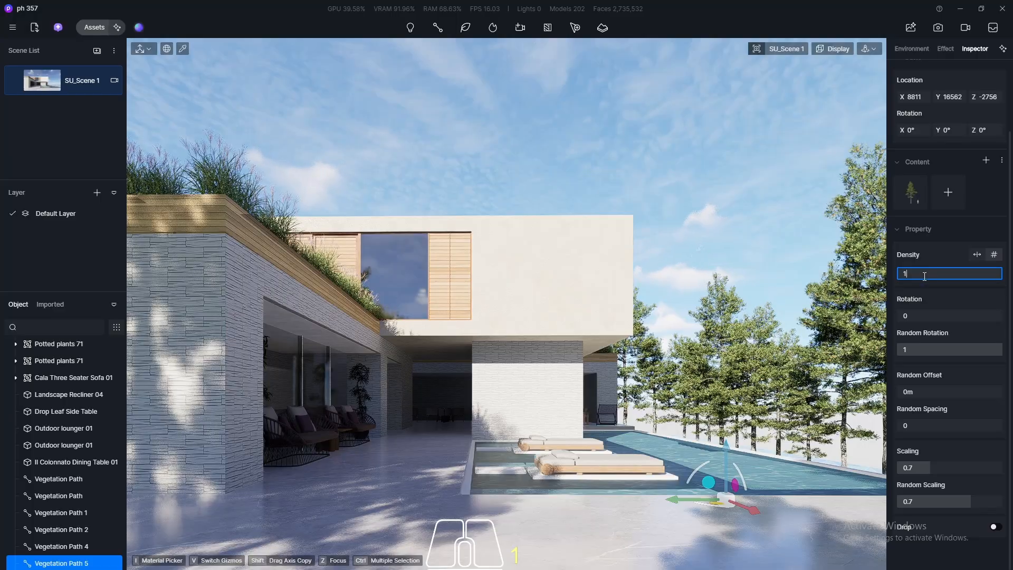
{"action": "type", "text": "15"}
{"action": "key", "text": "Return"}
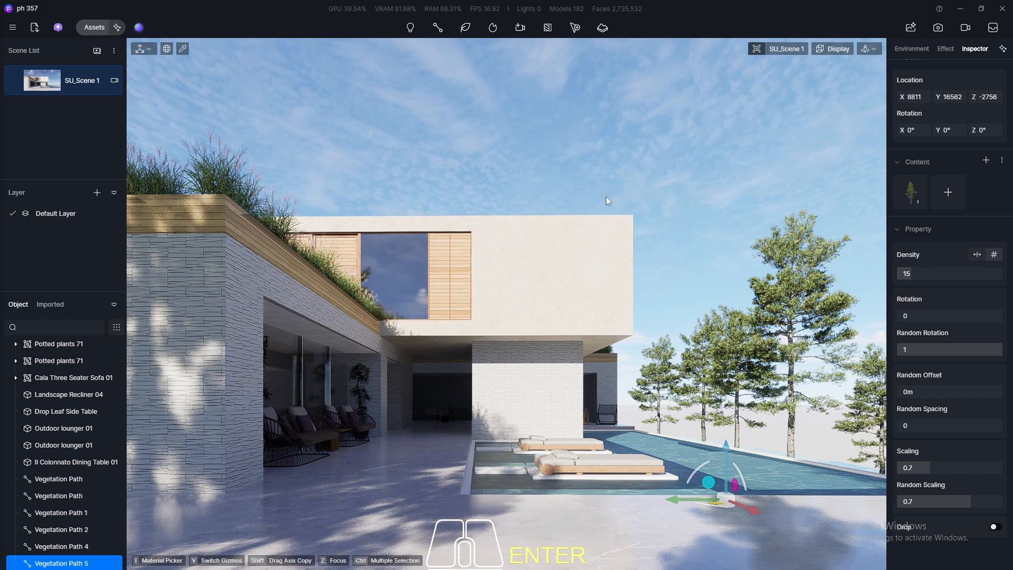
- Try the Early Morning HDRI as the sky light, and switch back to Geo Sky
{"action": "left_click_drag", "start_coordinate": [1009, 257], "coordinate": [1010, 183]}
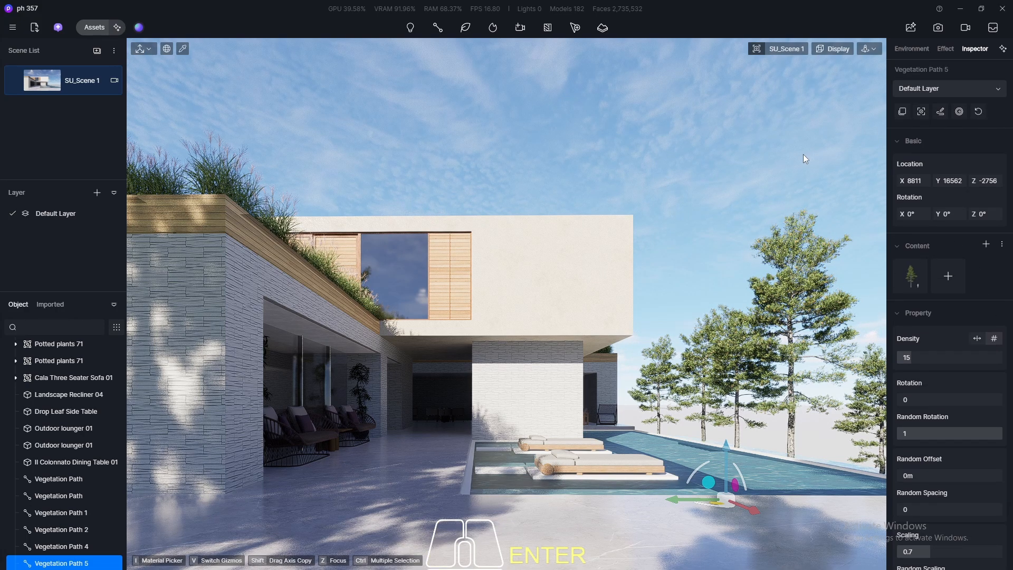
{"action": "left_click", "coordinate": [907, 49]}
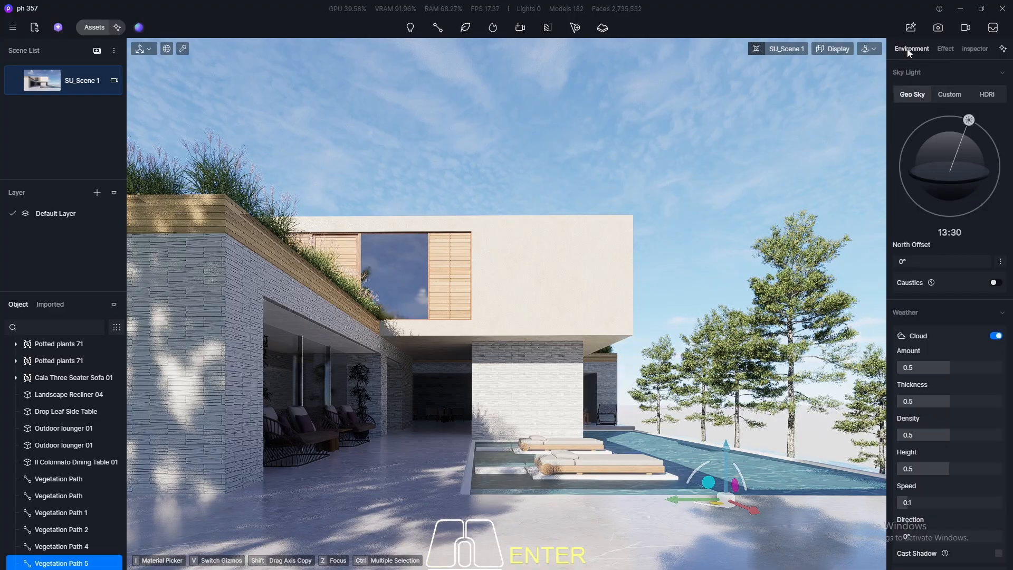
{"action": "left_click", "coordinate": [986, 95]}
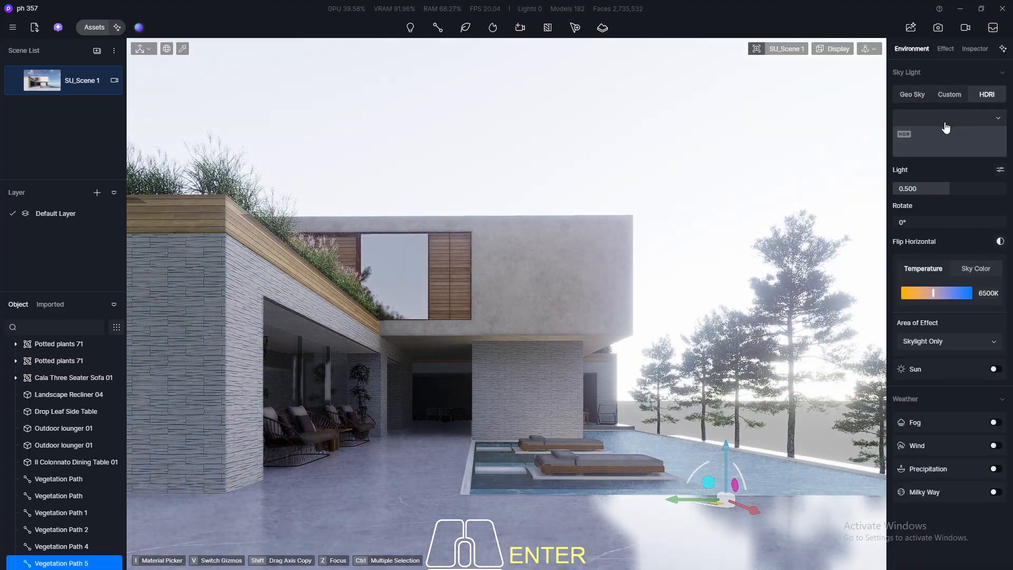
{"action": "left_click", "coordinate": [946, 128]}
{"action": "scroll", "coordinate": [958, 242], "scroll_direction": "down", "scroll_amount": 3}
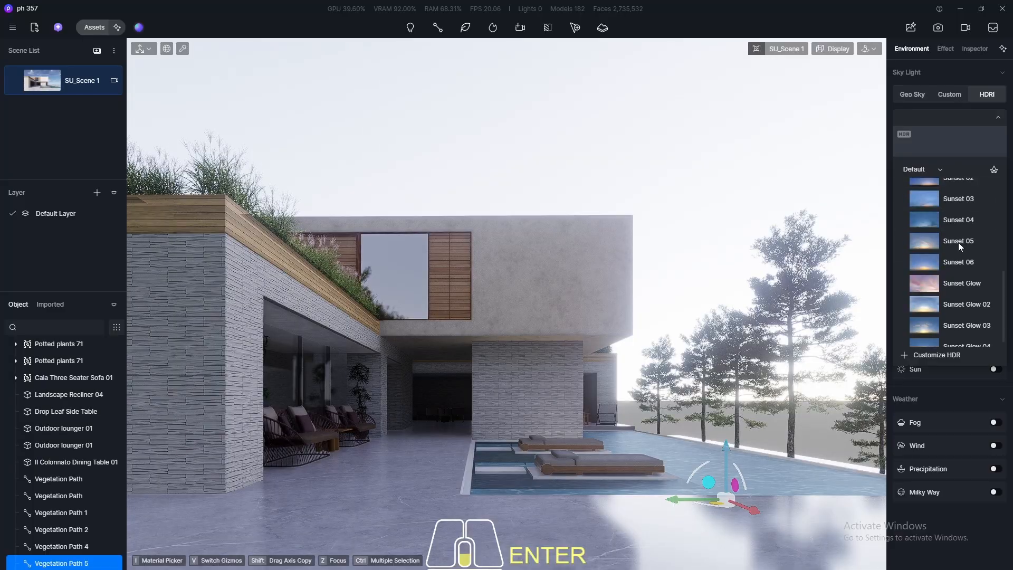
{"action": "scroll", "coordinate": [957, 242], "scroll_direction": "up", "scroll_amount": 5}
{"action": "scroll", "coordinate": [966, 244], "scroll_direction": "up", "scroll_amount": 3}
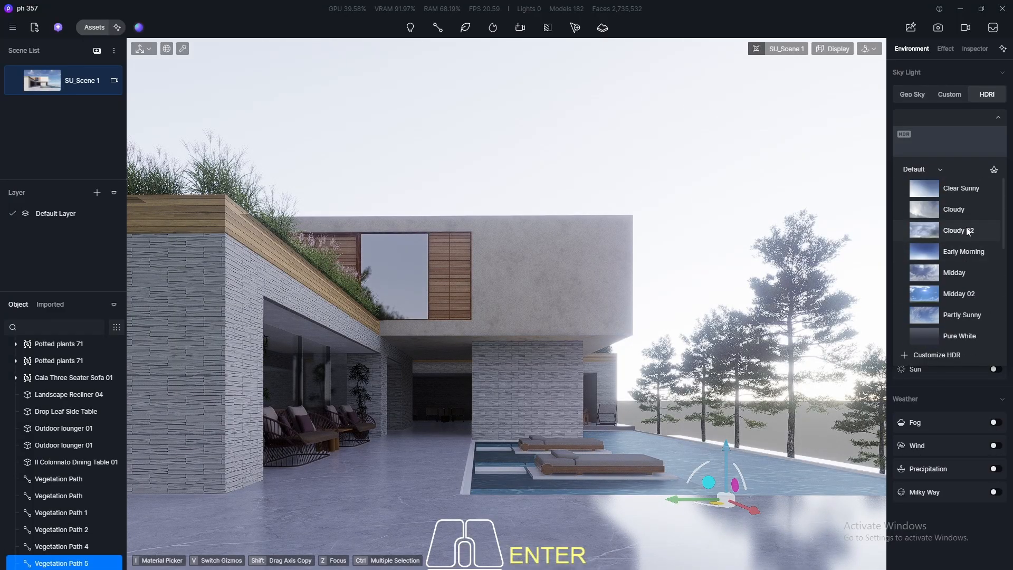
{"action": "left_click", "coordinate": [923, 254]}
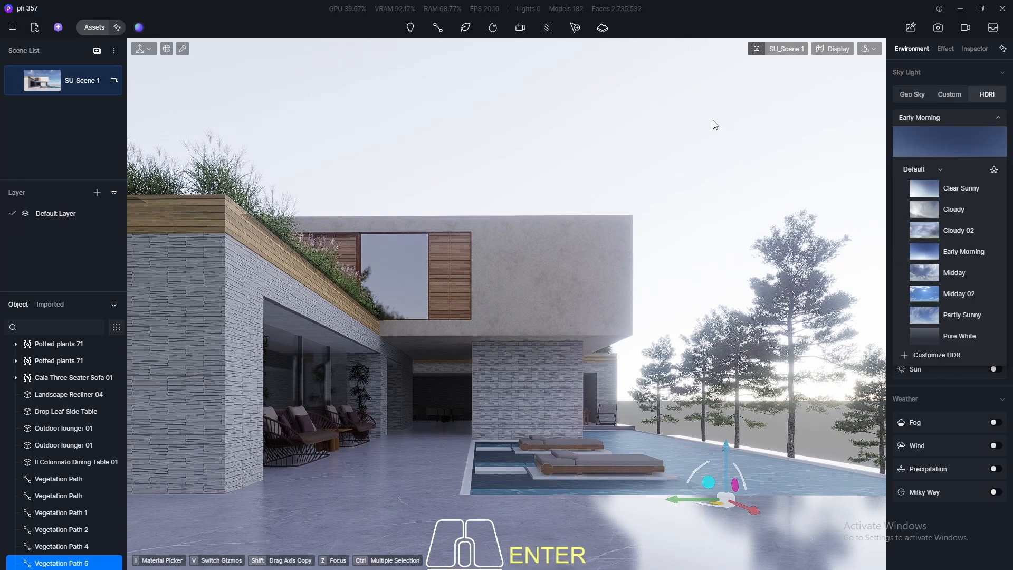
{"action": "left_click", "coordinate": [985, 121]}
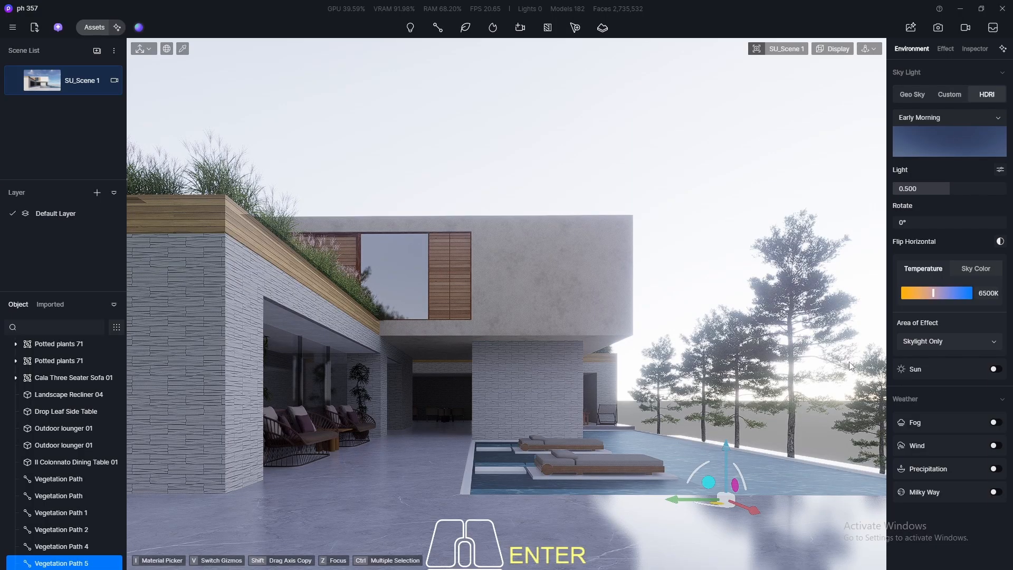
{"action": "left_click", "coordinate": [908, 92]}
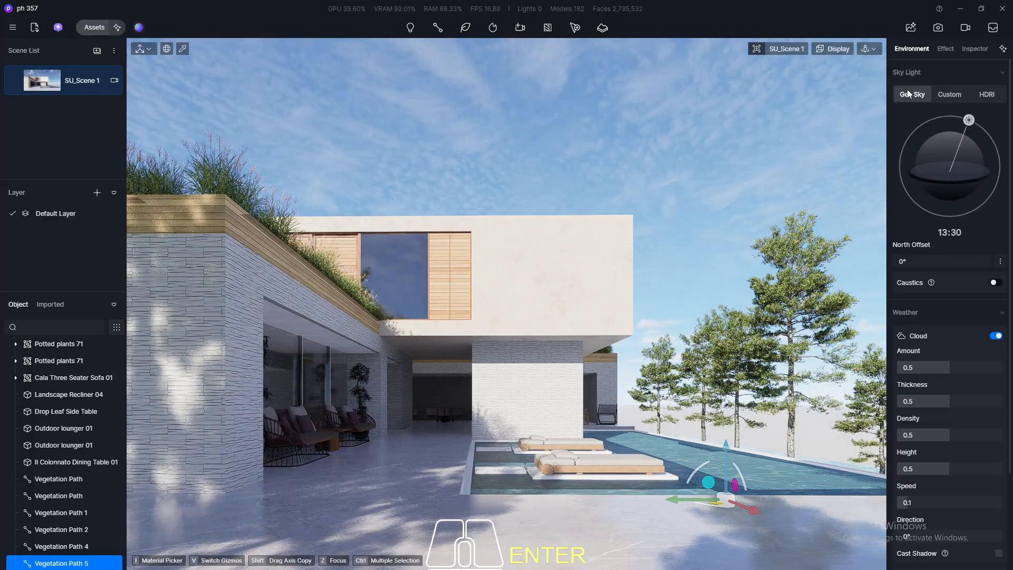
- Select Vegetation Path 5 again and set its density to 45
{"action": "scroll", "coordinate": [62, 564], "scroll_direction": "down", "scroll_amount": 1}
{"action": "left_click", "coordinate": [62, 560]}
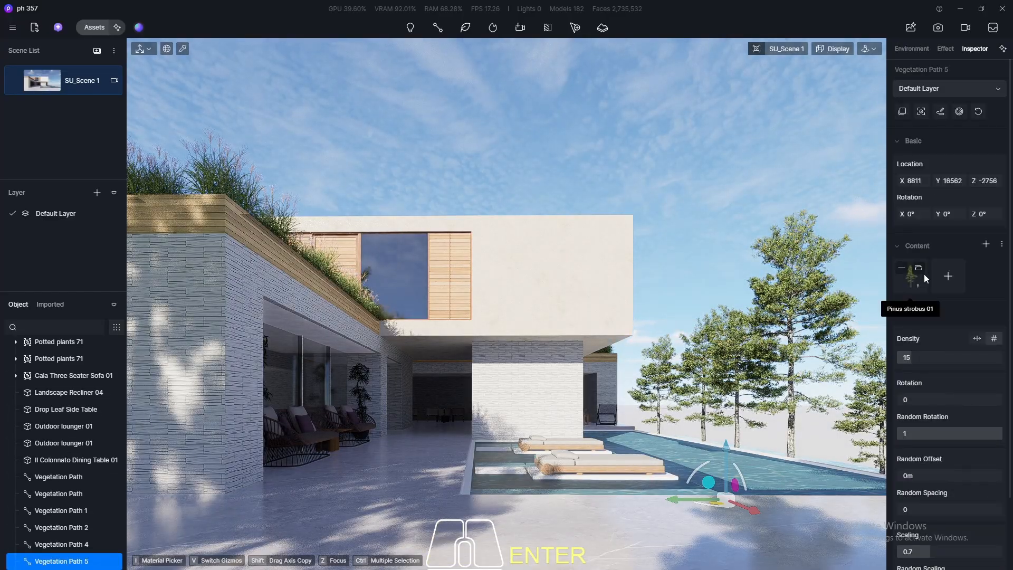
{"action": "left_click", "coordinate": [928, 357]}
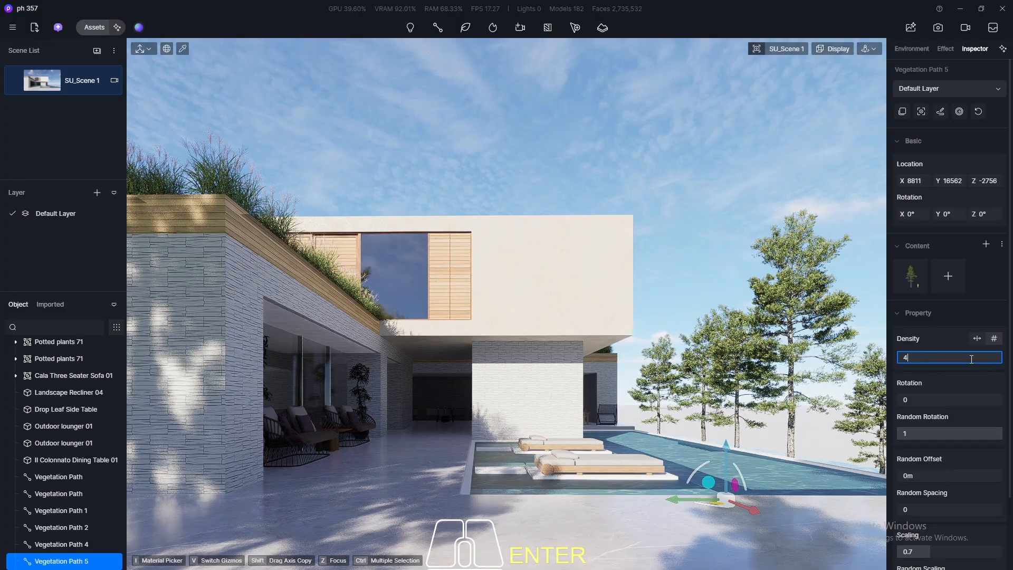
{"action": "type", "text": "45"}
{"action": "key", "text": "Return"}
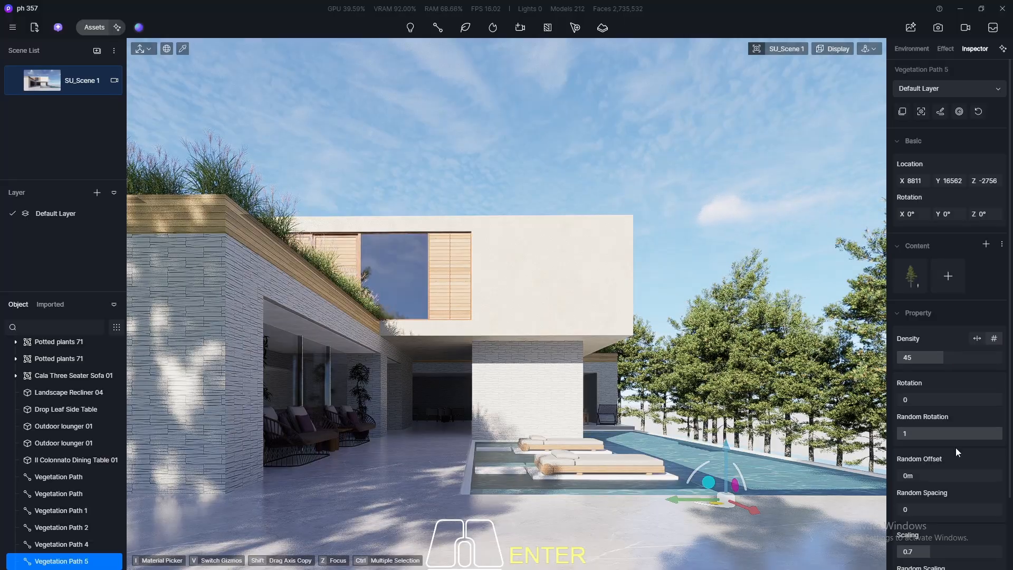
- Set the poolside tree path's density to 40 and its scaling to about 0.82
{"action": "left_click", "coordinate": [935, 357]}
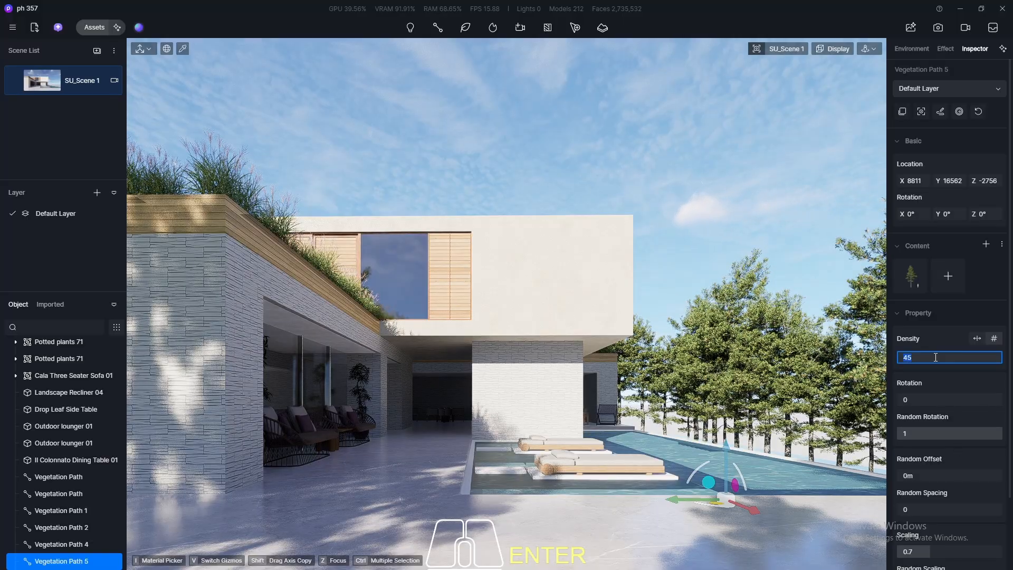
{"action": "key", "text": "Return"}
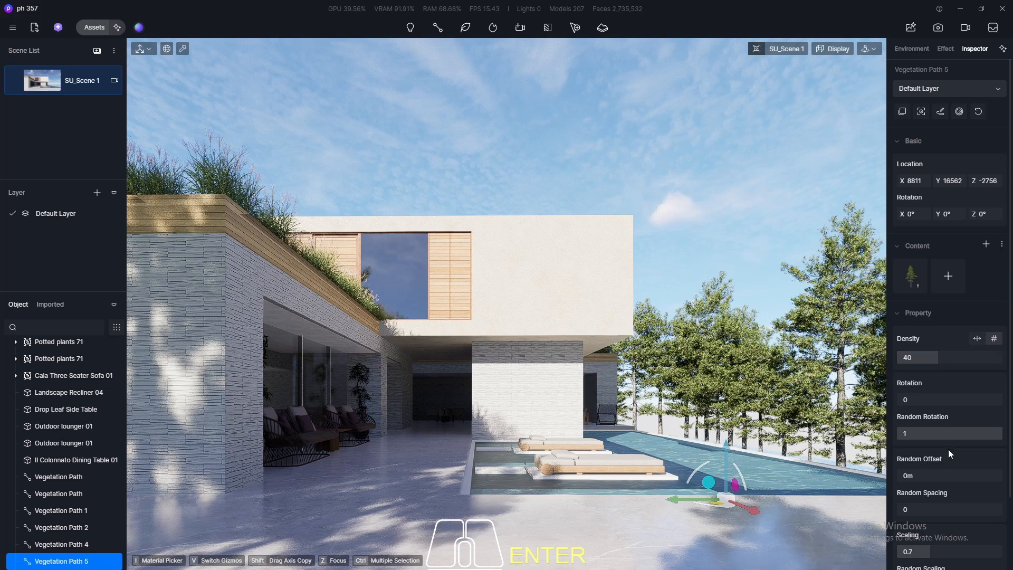
{"action": "left_click_drag", "start_coordinate": [939, 543], "coordinate": [948, 550]}
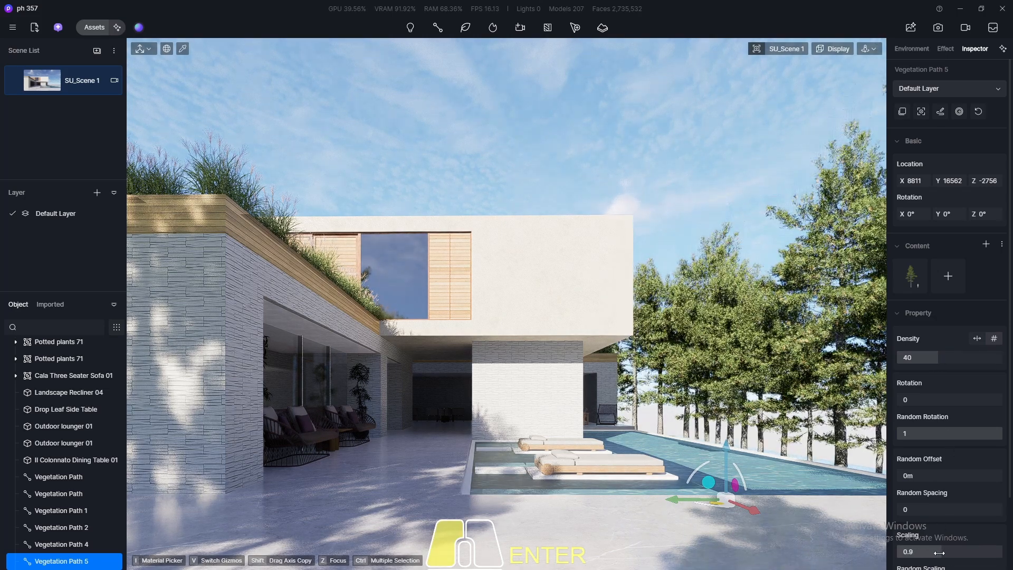
{"action": "left_click_drag", "start_coordinate": [948, 550], "coordinate": [937, 552]}
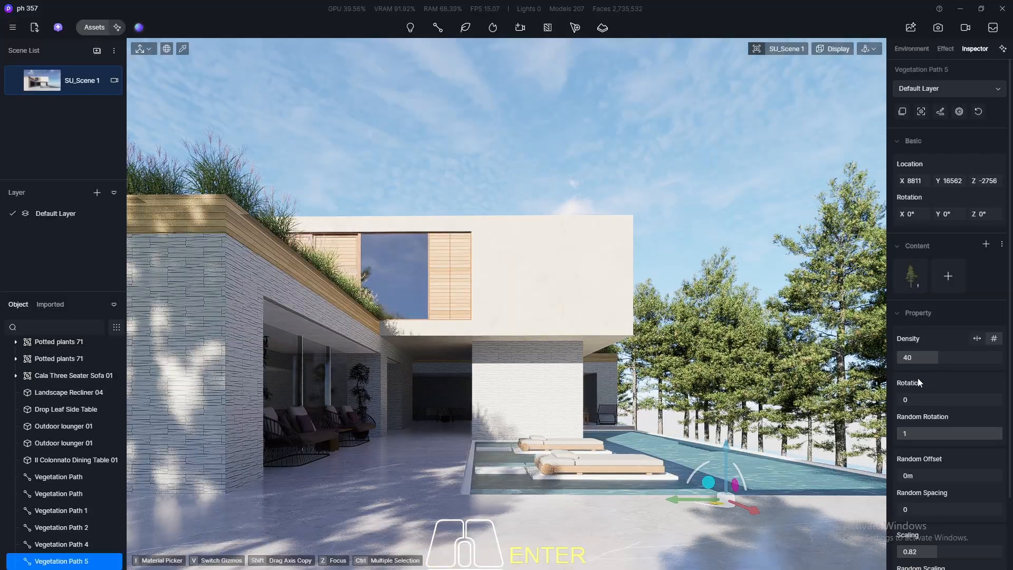
- Set the poolside tree path's density to 25
{"action": "left_click", "coordinate": [922, 356]}
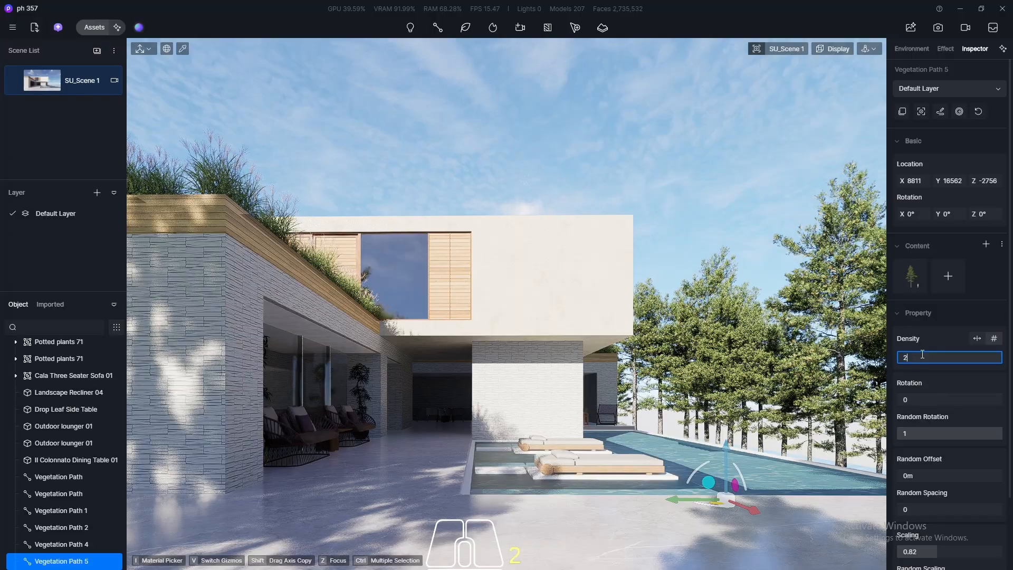
{"action": "type", "text": "25"}
{"action": "key", "text": "Return"}
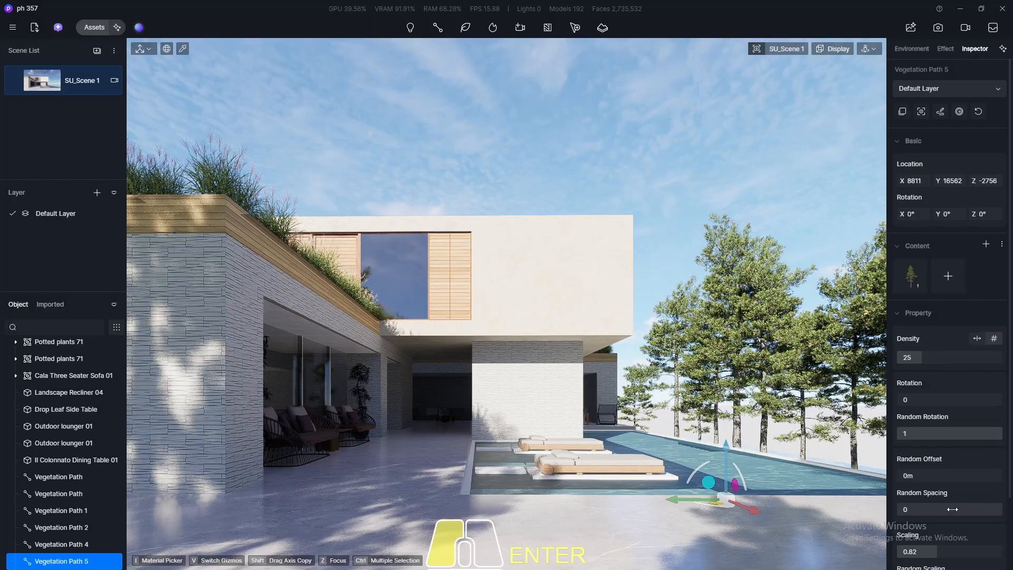
- Set the poolside tree path's scaling to 0.7 and its random scaling to 1
{"action": "left_click", "coordinate": [971, 504]}
{"action": "scroll", "coordinate": [997, 447], "scroll_direction": "down", "scroll_amount": 3}
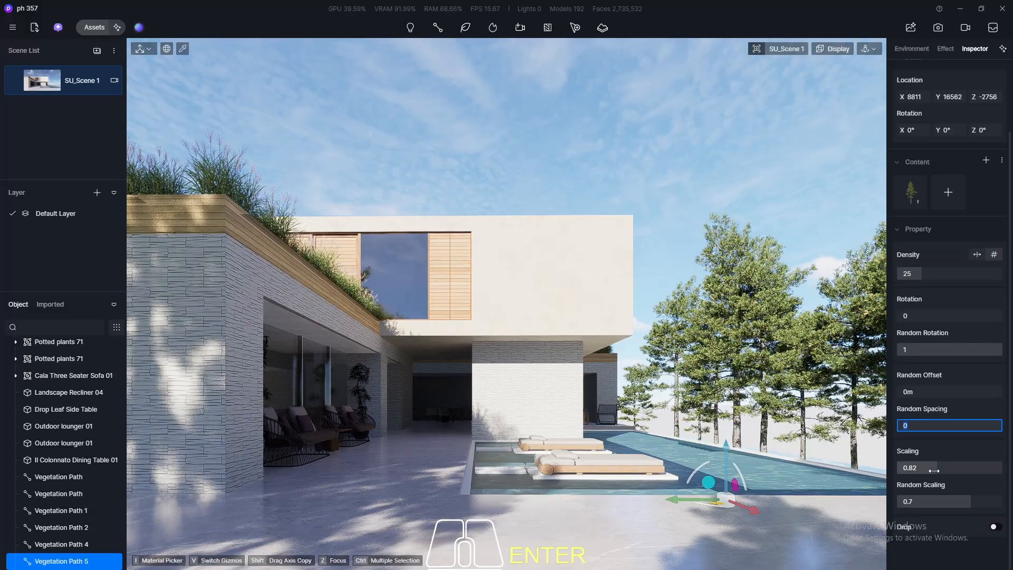
{"action": "left_click_drag", "start_coordinate": [935, 470], "coordinate": [1002, 471]}
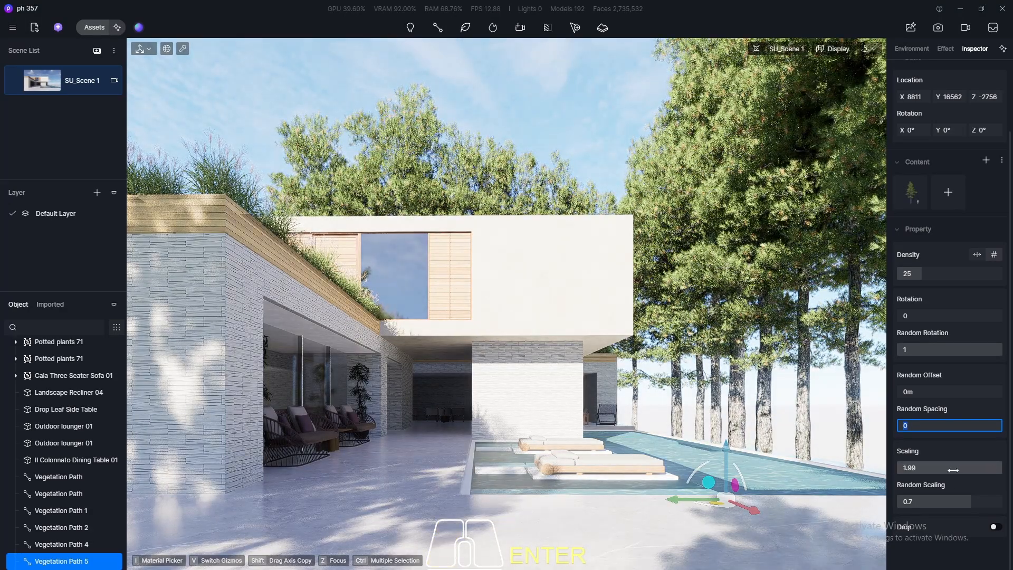
{"action": "left_click", "coordinate": [952, 469]}
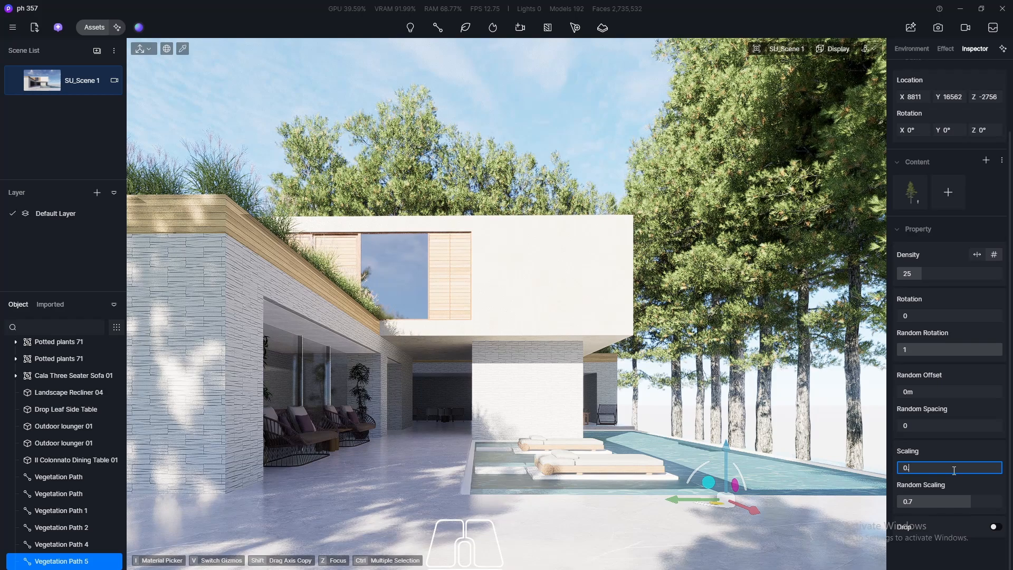
{"action": "key", "text": "Return"}
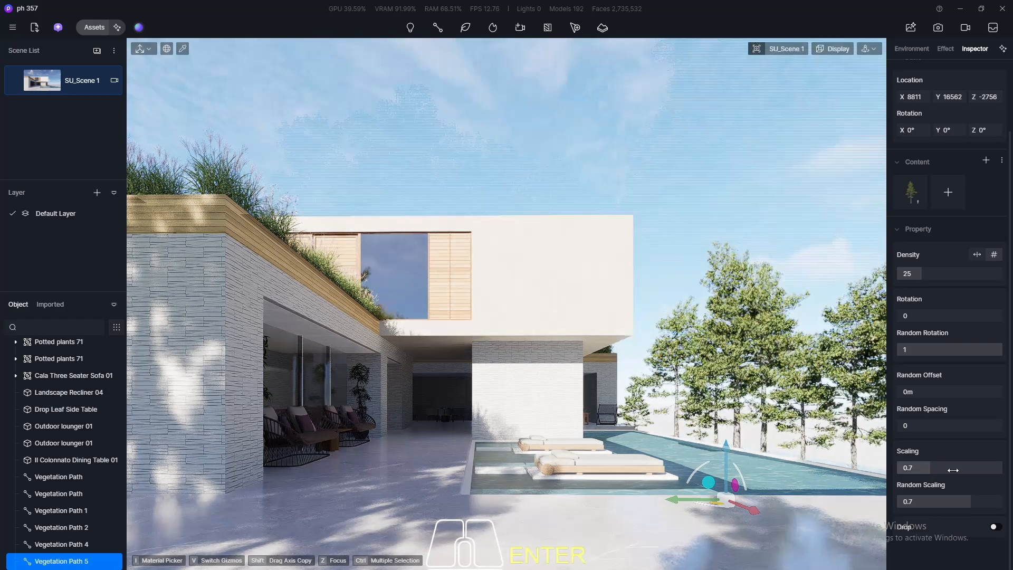
{"action": "left_click", "coordinate": [947, 500]}
{"action": "key", "text": "Return"}
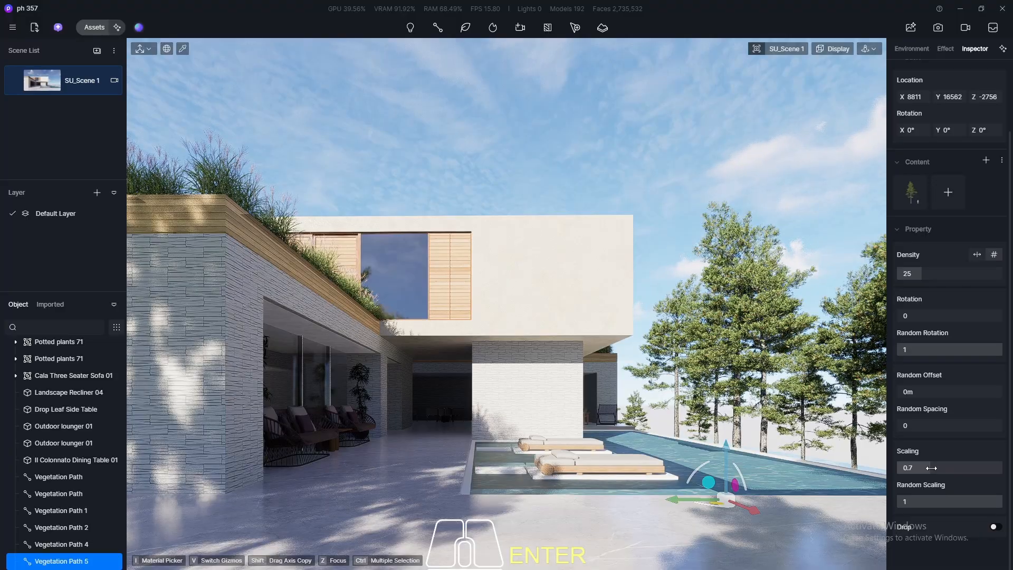
- Try a density of 15 on the poolside tree path, settle on 20, and deselect the path
{"action": "left_click", "coordinate": [927, 273]}
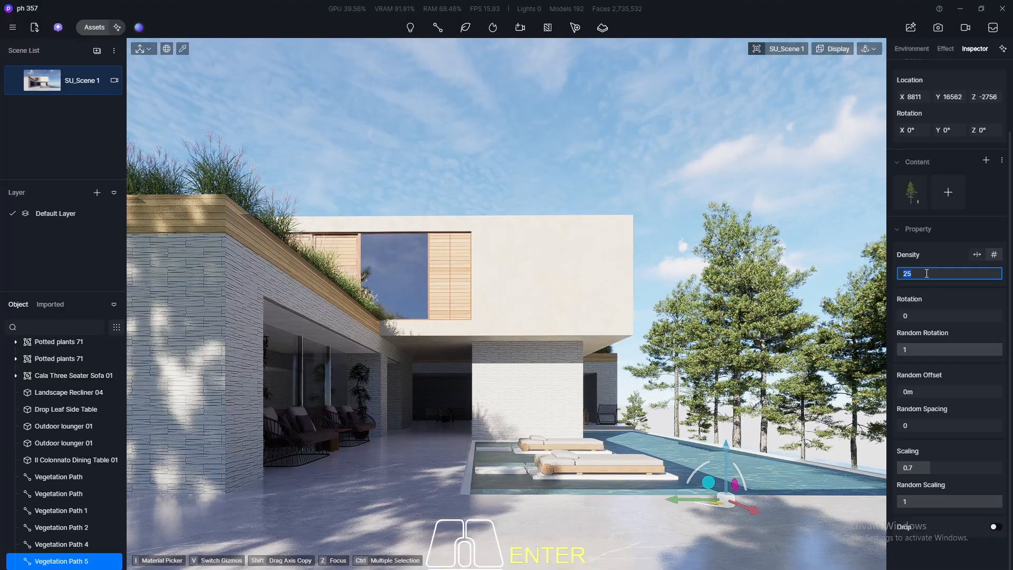
{"action": "type", "text": "15"}
{"action": "key", "text": "Return"}
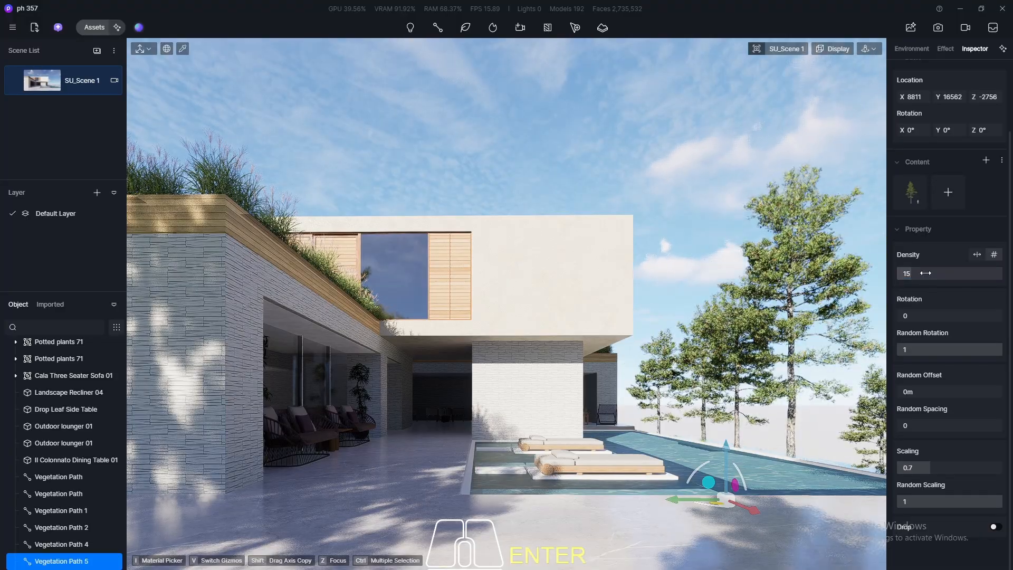
{"action": "type", "text": "20"}
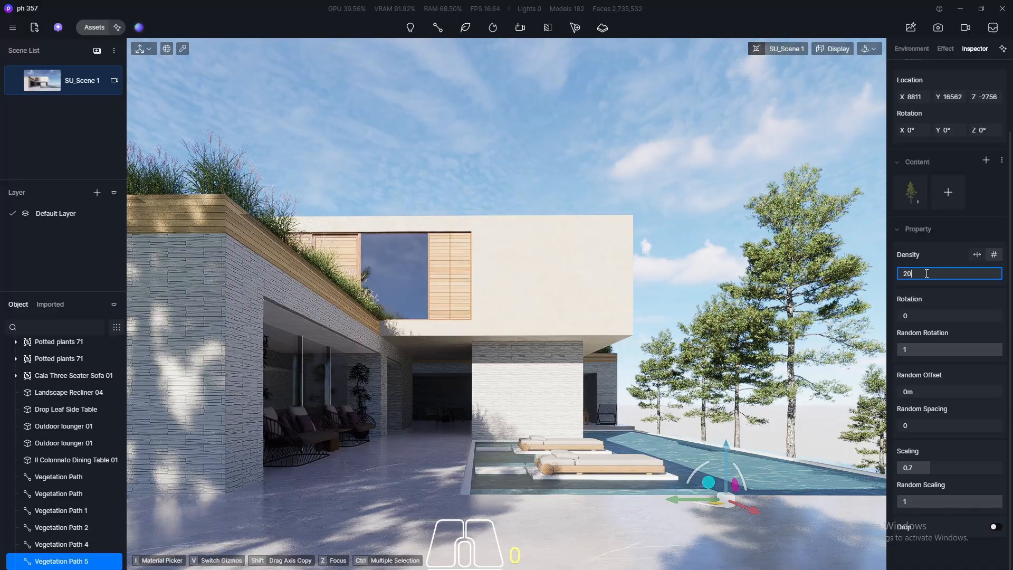
{"action": "key", "text": "Return"}
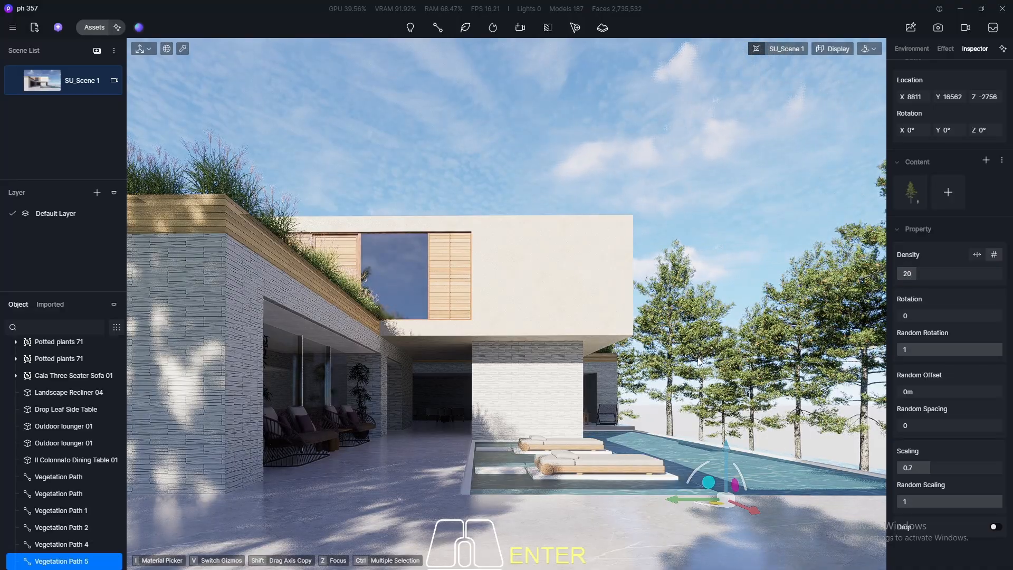
{"action": "left_click", "coordinate": [726, 214]}
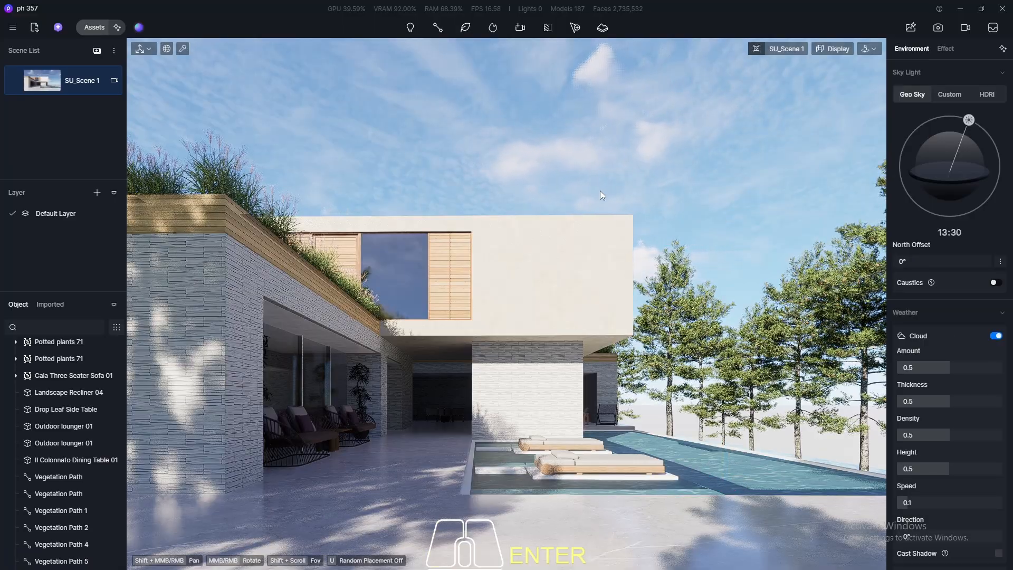
- Examine the tree coverage around the house from outside and above, and compare it with the SU_Scene 1 view
{"action": "middle_click_drag", "start_coordinate": [604, 182], "coordinate": [442, 278]}
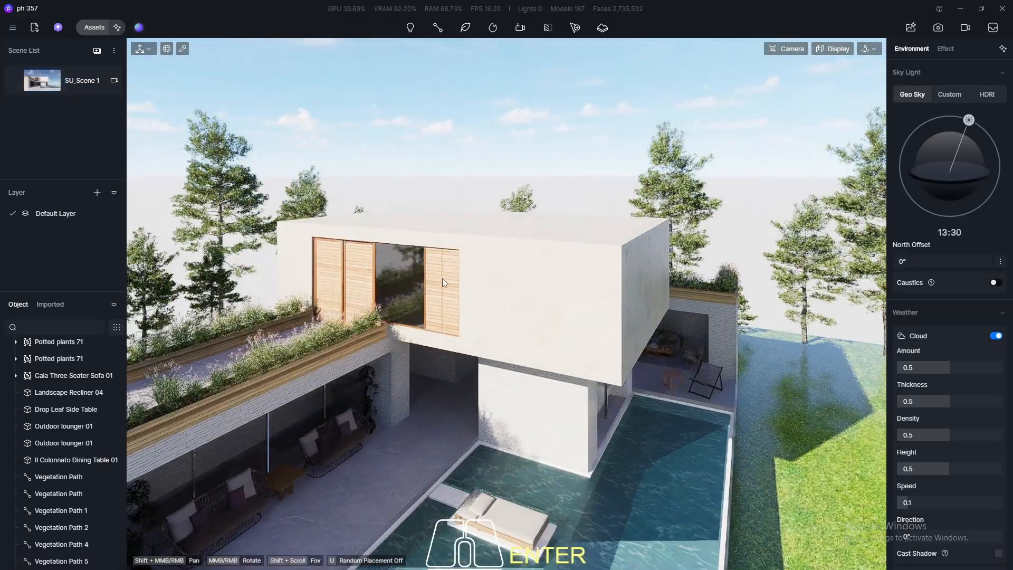
{"action": "scroll", "coordinate": [454, 264], "scroll_direction": "down", "scroll_amount": 10}
{"action": "scroll", "coordinate": [467, 255], "scroll_direction": "down", "scroll_amount": 5}
{"action": "middle_click_drag", "start_coordinate": [635, 248], "coordinate": [237, 211]}
{"action": "left_click", "coordinate": [80, 81]}
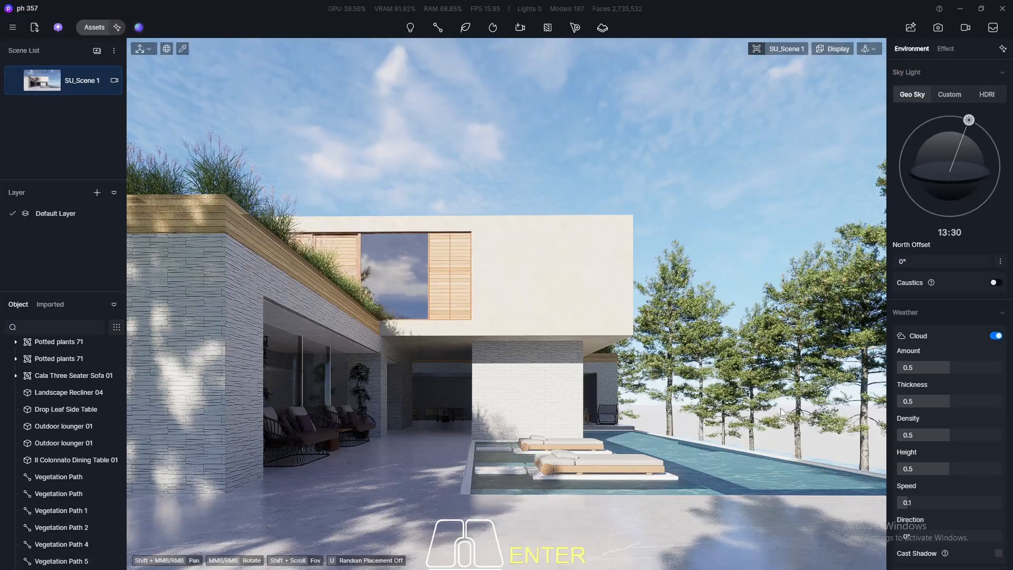
{"action": "middle_click_drag", "start_coordinate": [628, 387], "coordinate": [689, 274]}
{"action": "scroll", "coordinate": [546, 281], "scroll_direction": "down", "scroll_amount": 5}
{"action": "scroll", "coordinate": [546, 281], "scroll_direction": "down", "scroll_amount": 10}
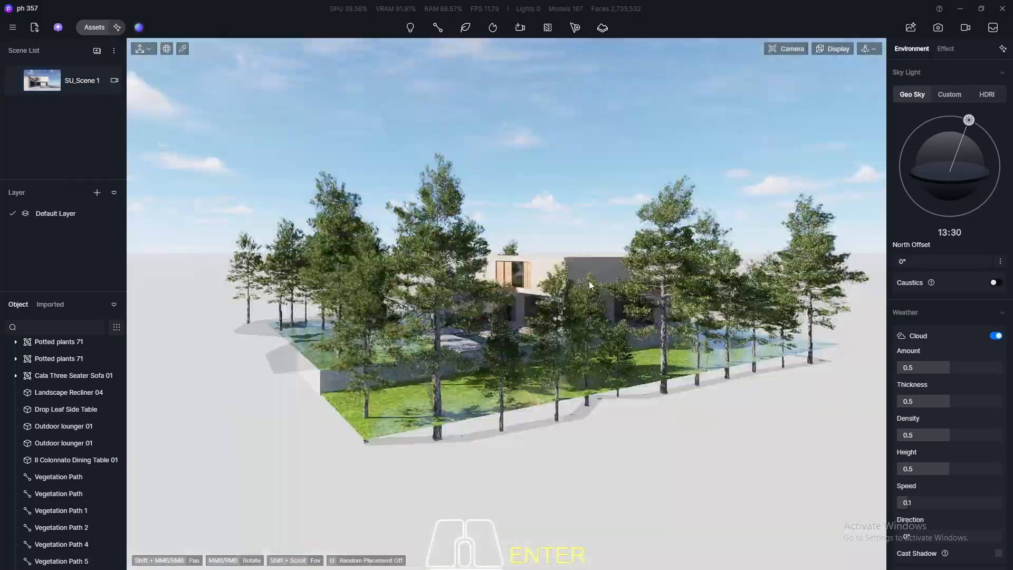
{"action": "scroll", "coordinate": [497, 231], "scroll_direction": "down", "scroll_amount": 5}
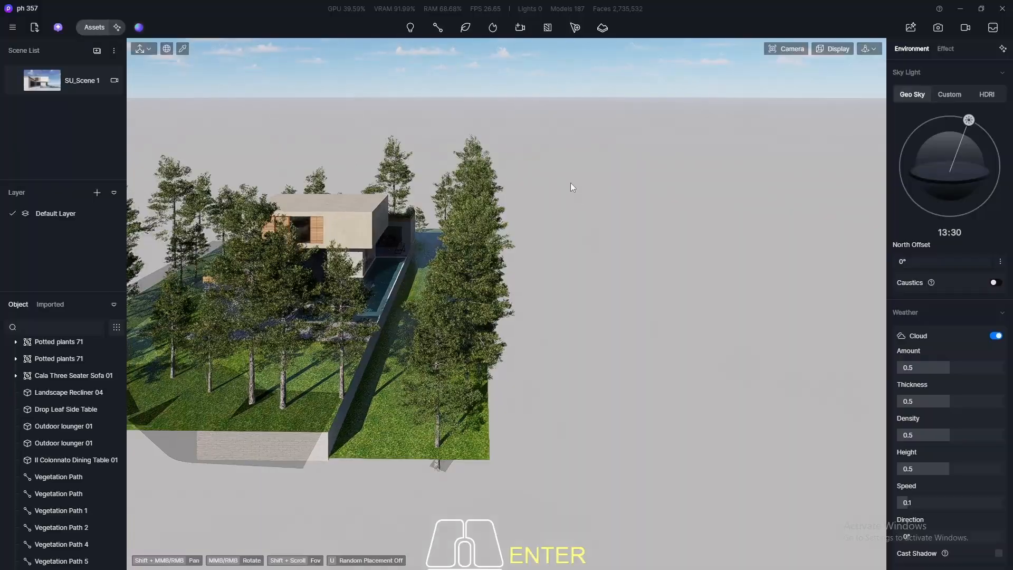
{"action": "middle_click_drag", "start_coordinate": [567, 170], "coordinate": [567, 158]}
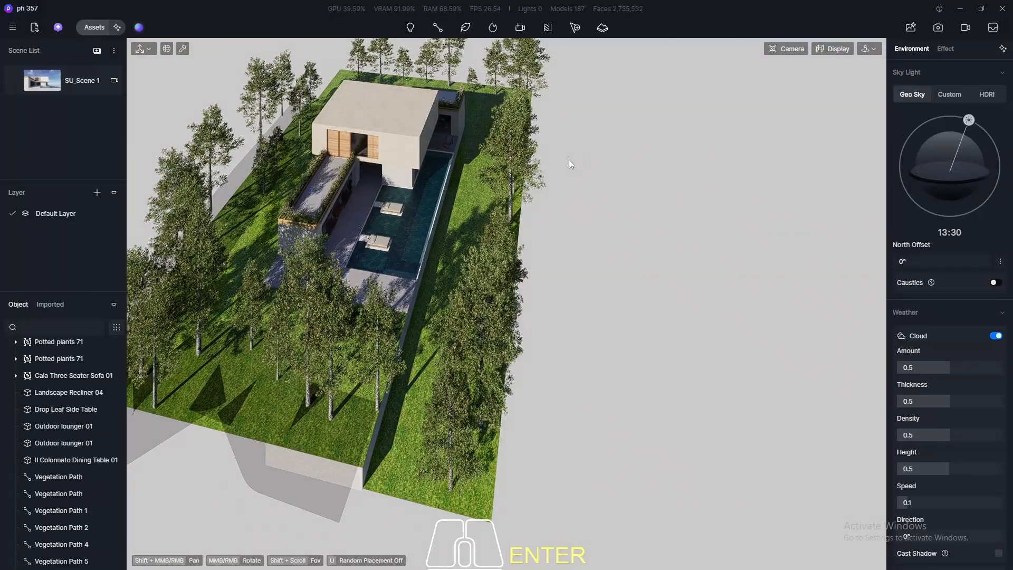
- Start a linear vegetation path at the lawn's front corner and zigzag it outside the plot along the pool side
{"action": "key", "text": "F8"}
{"action": "middle_click_drag", "start_coordinate": [551, 233], "coordinate": [552, 220]}
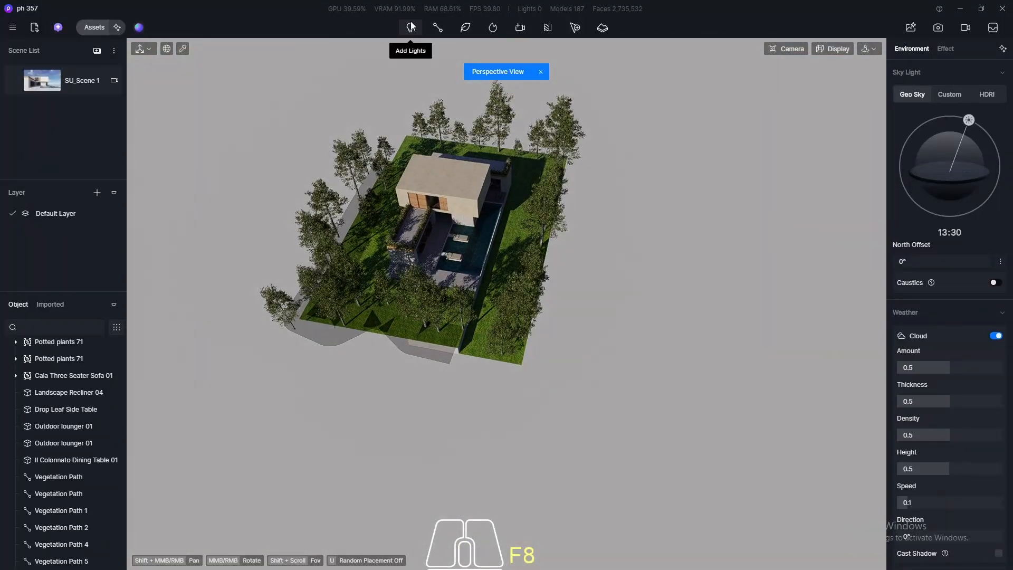
{"action": "left_click", "coordinate": [464, 28]}
{"action": "left_click", "coordinate": [468, 98]}
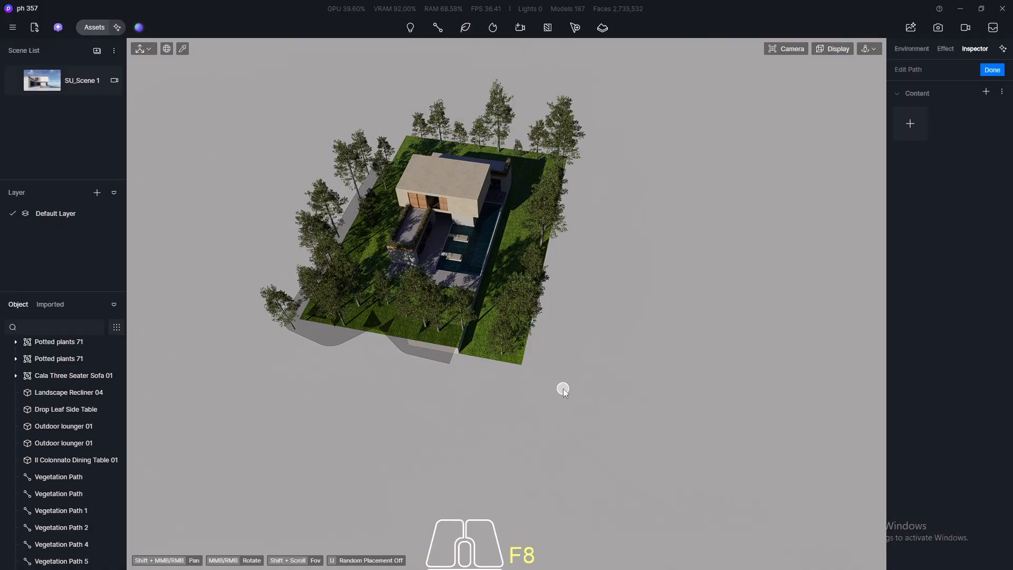
{"action": "left_click", "coordinate": [524, 375]}
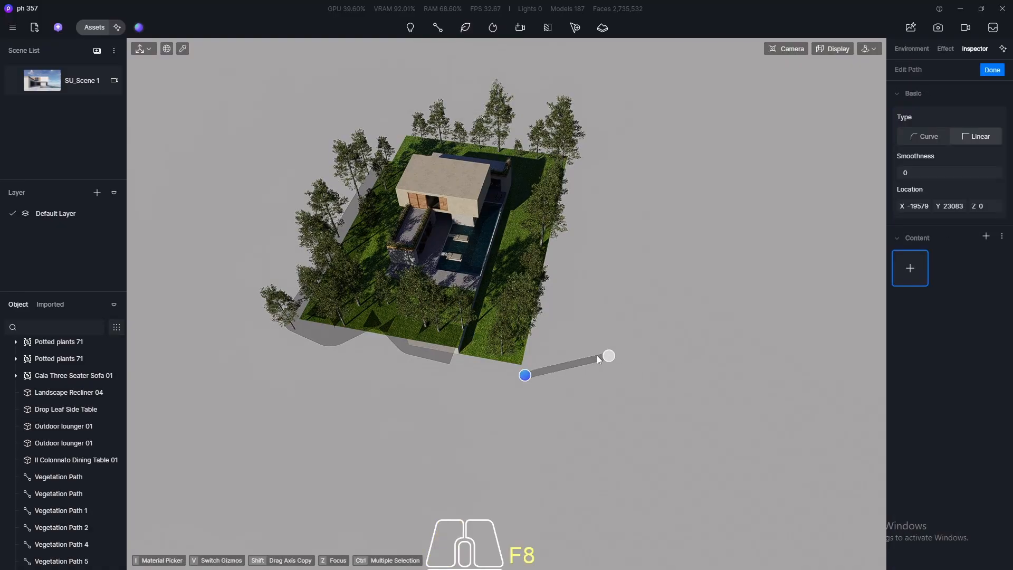
{"action": "left_click", "coordinate": [608, 359]}
{"action": "left_click", "coordinate": [589, 312]}
{"action": "left_click", "coordinate": [641, 274]}
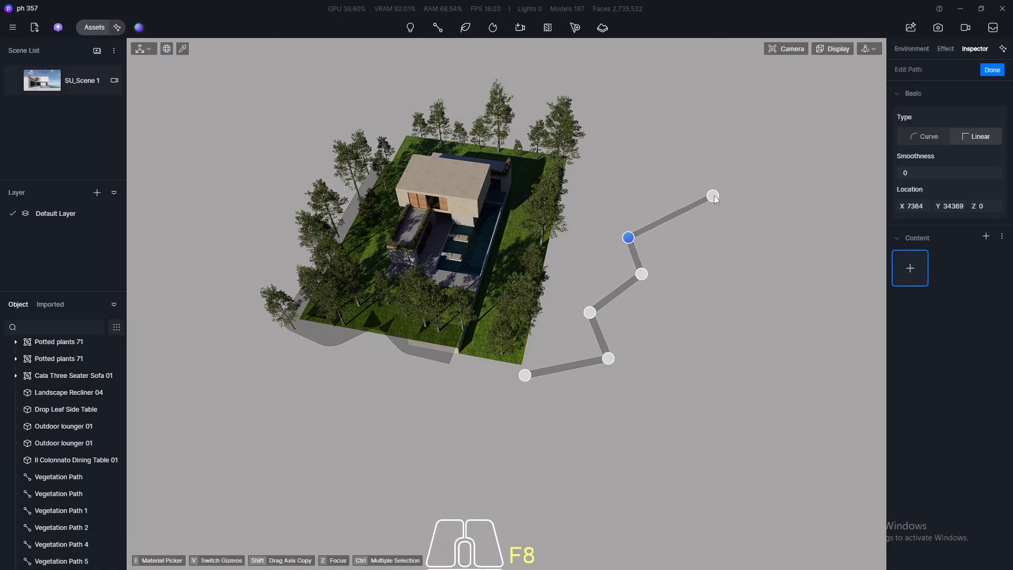
{"action": "left_click", "coordinate": [714, 195]}
{"action": "left_click", "coordinate": [630, 192]}
- Continue the new path behind the house past the plot's far rear corner and finish drawing it
{"action": "middle_click_drag", "start_coordinate": [621, 120], "coordinate": [682, 321], "text": "shift"}
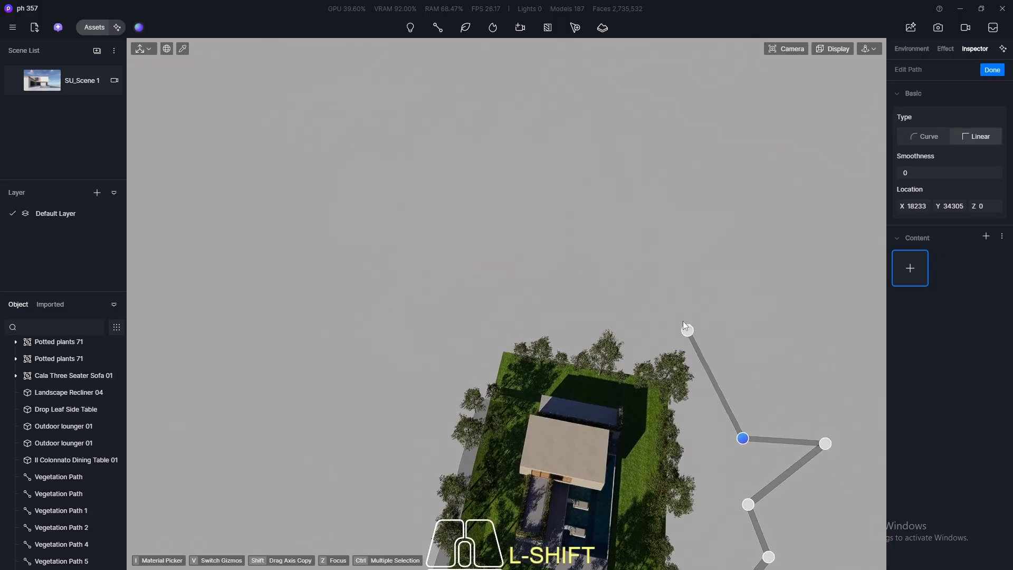
{"action": "left_click", "coordinate": [679, 305]}
{"action": "left_click", "coordinate": [573, 305]}
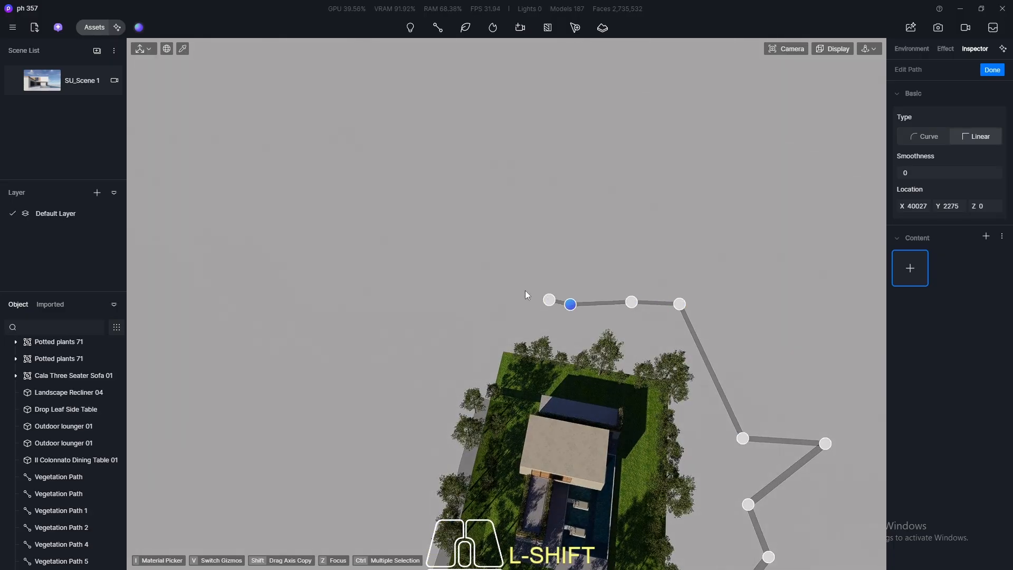
{"action": "left_click", "coordinate": [491, 267]}
{"action": "left_click", "coordinate": [410, 271]}
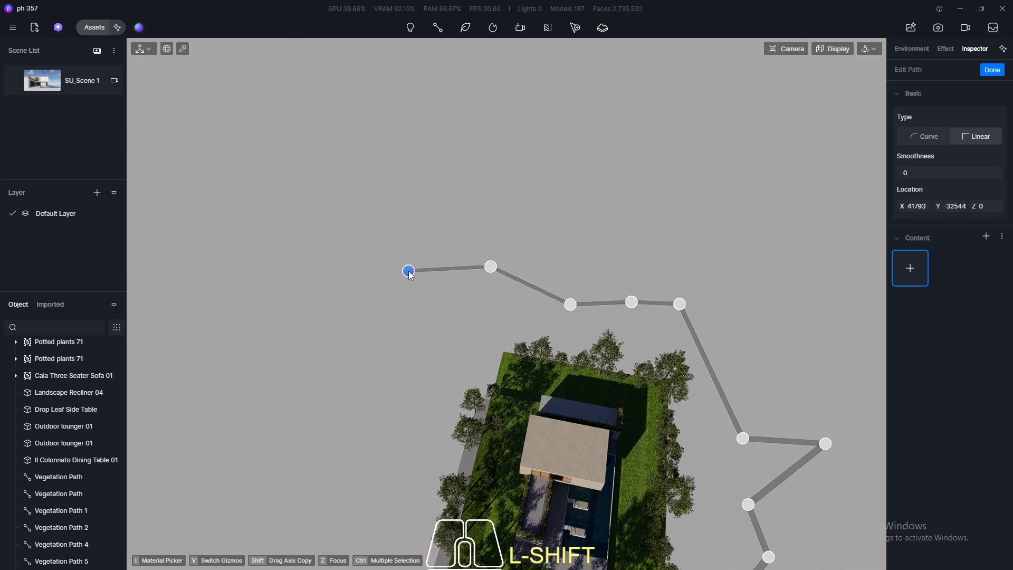
{"action": "left_click", "coordinate": [992, 70]}
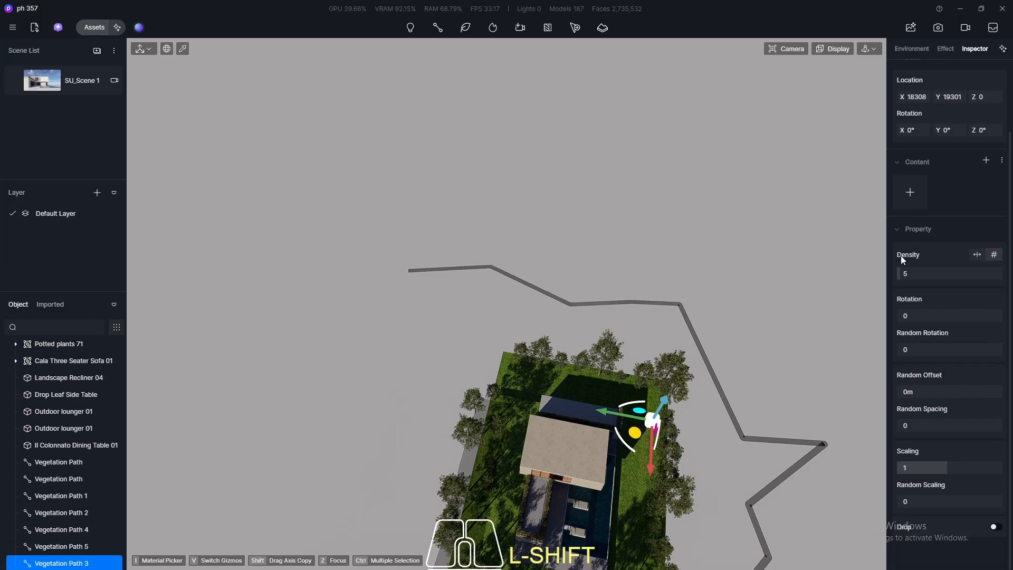
- Open the asset library for the new path's content and filter the free nature models by Dynamic Only instead of High Definition
{"action": "left_click", "coordinate": [911, 192]}
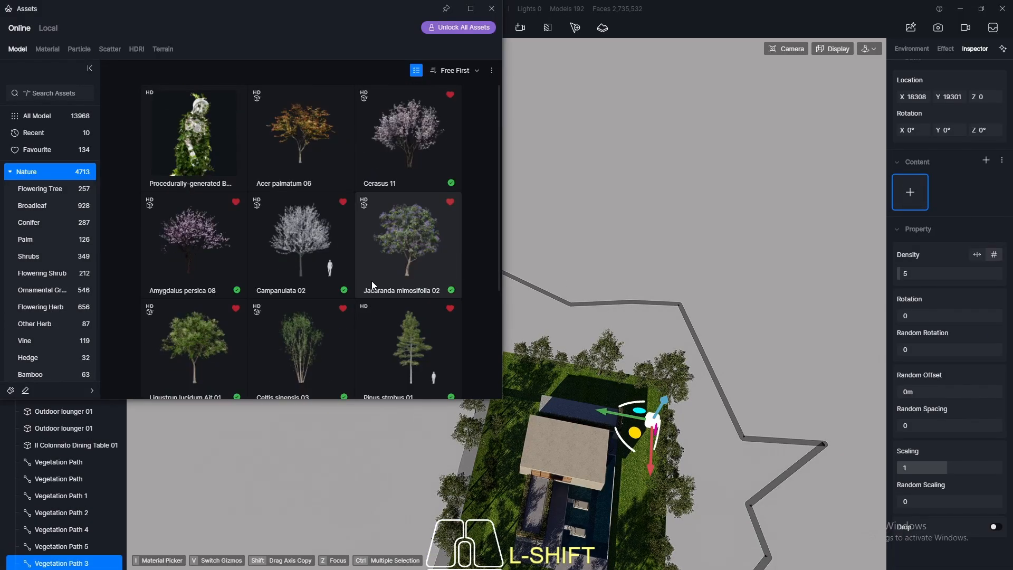
{"action": "left_click", "coordinate": [416, 70]}
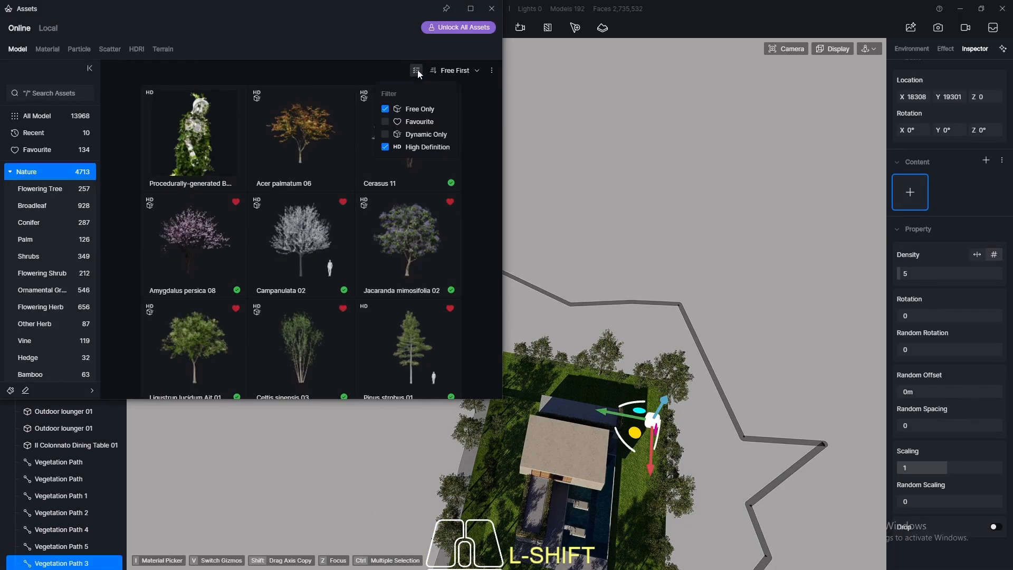
{"action": "left_click", "coordinate": [385, 147]}
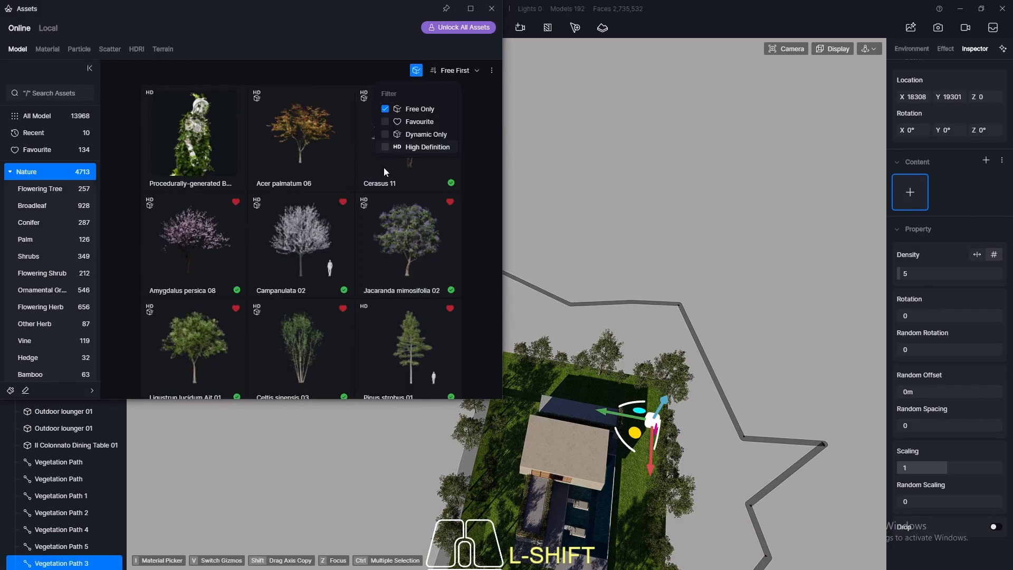
{"action": "left_click", "coordinate": [386, 134]}
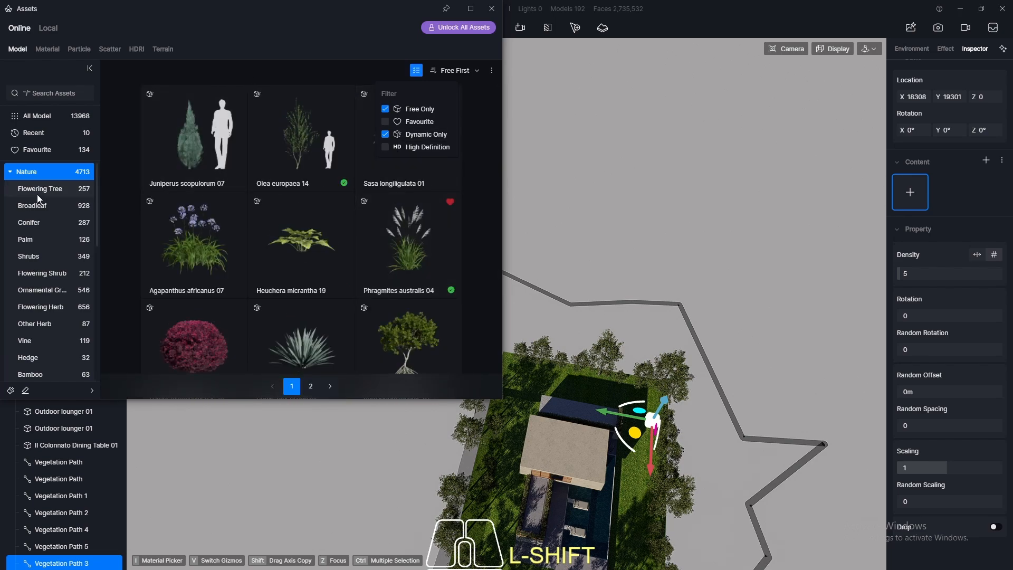
- Look through both result pages of the filtered nature models for a tree suited to the outer path
{"action": "scroll", "coordinate": [259, 192], "scroll_direction": "down", "scroll_amount": 10}
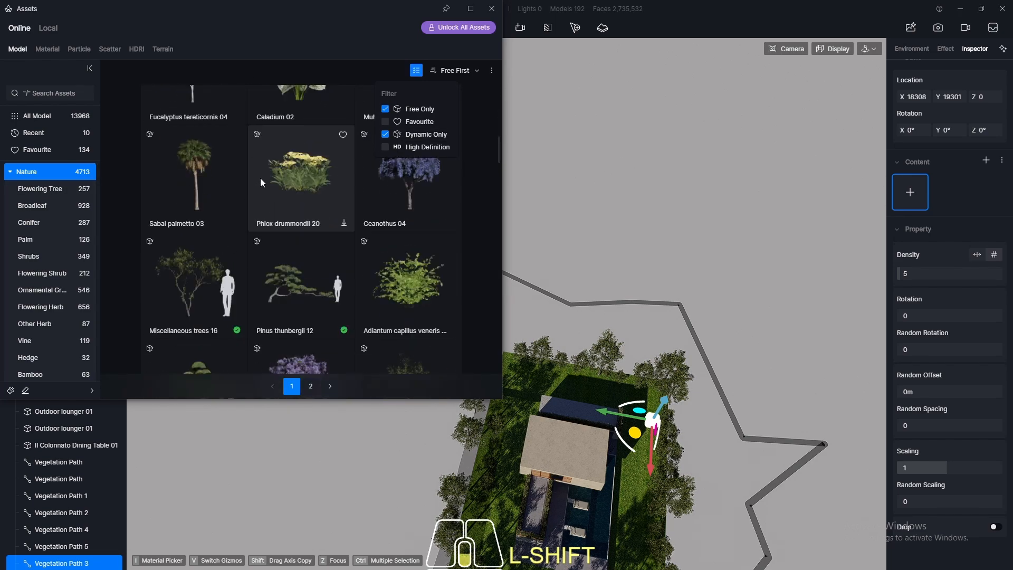
{"action": "scroll", "coordinate": [261, 178], "scroll_direction": "down", "scroll_amount": 4}
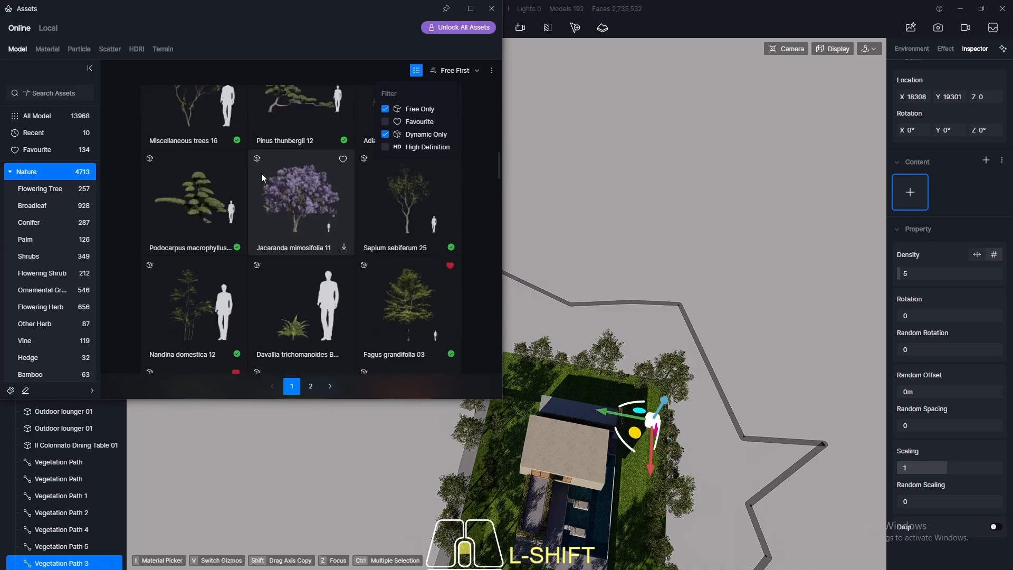
{"action": "scroll", "coordinate": [261, 176], "scroll_direction": "up", "scroll_amount": 1}
{"action": "scroll", "coordinate": [261, 177], "scroll_direction": "down", "scroll_amount": 2}
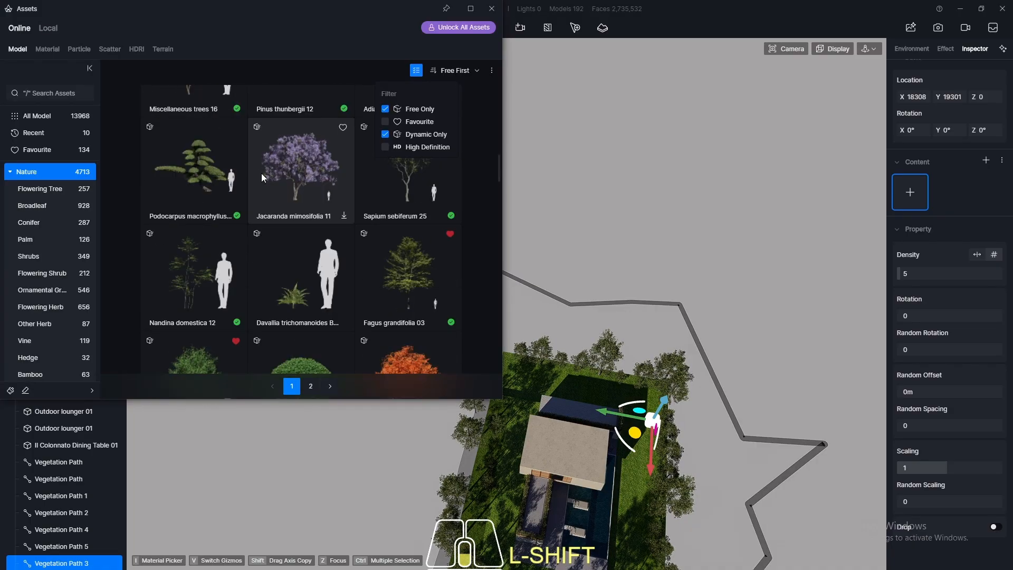
{"action": "scroll", "coordinate": [261, 172], "scroll_direction": "down", "scroll_amount": 3}
{"action": "scroll", "coordinate": [261, 173], "scroll_direction": "up", "scroll_amount": 3}
{"action": "scroll", "coordinate": [261, 173], "scroll_direction": "up", "scroll_amount": 1}
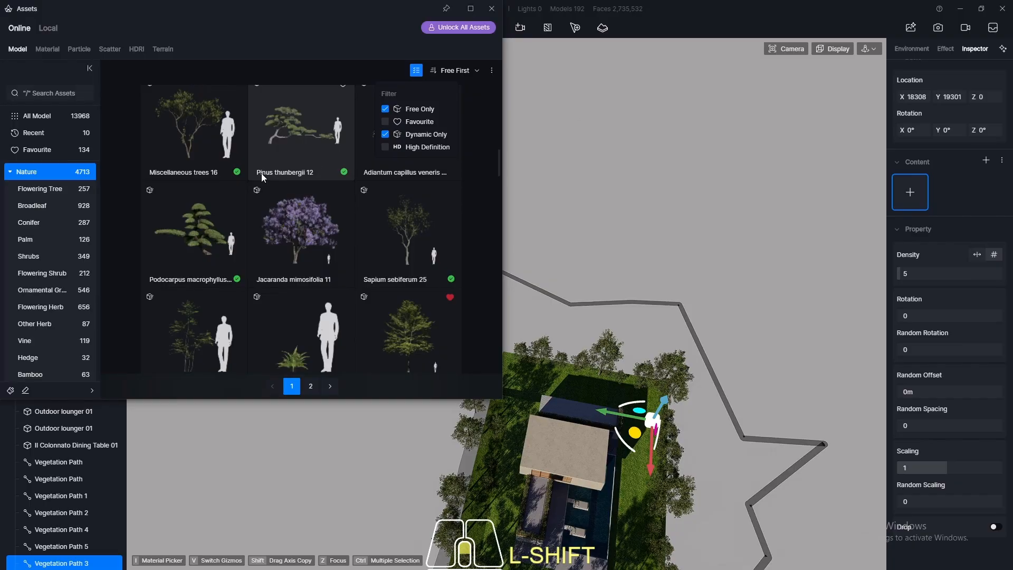
{"action": "scroll", "coordinate": [261, 173], "scroll_direction": "up", "scroll_amount": 2}
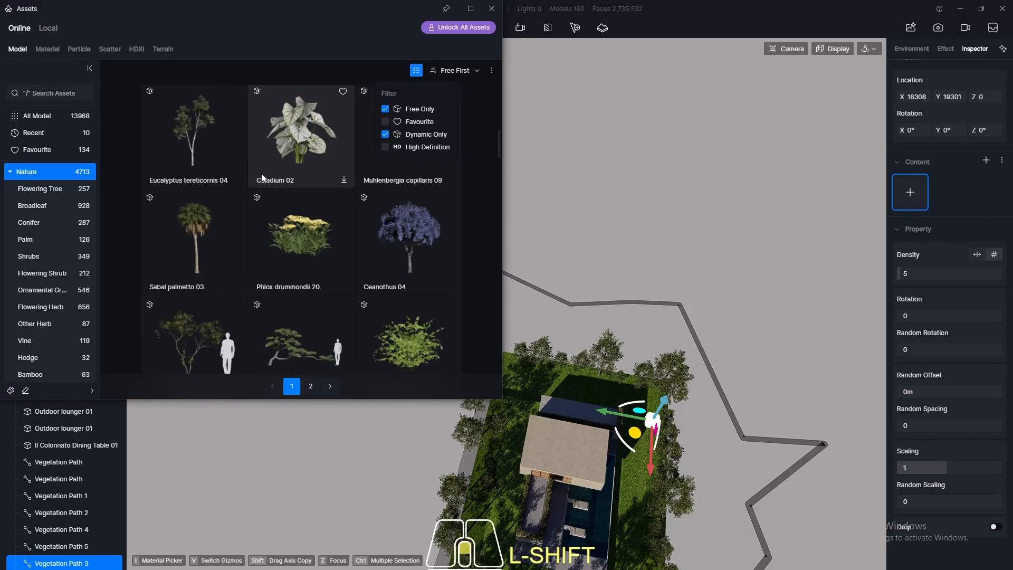
{"action": "scroll", "coordinate": [262, 172], "scroll_direction": "up", "scroll_amount": 4}
{"action": "scroll", "coordinate": [262, 172], "scroll_direction": "down", "scroll_amount": 2}
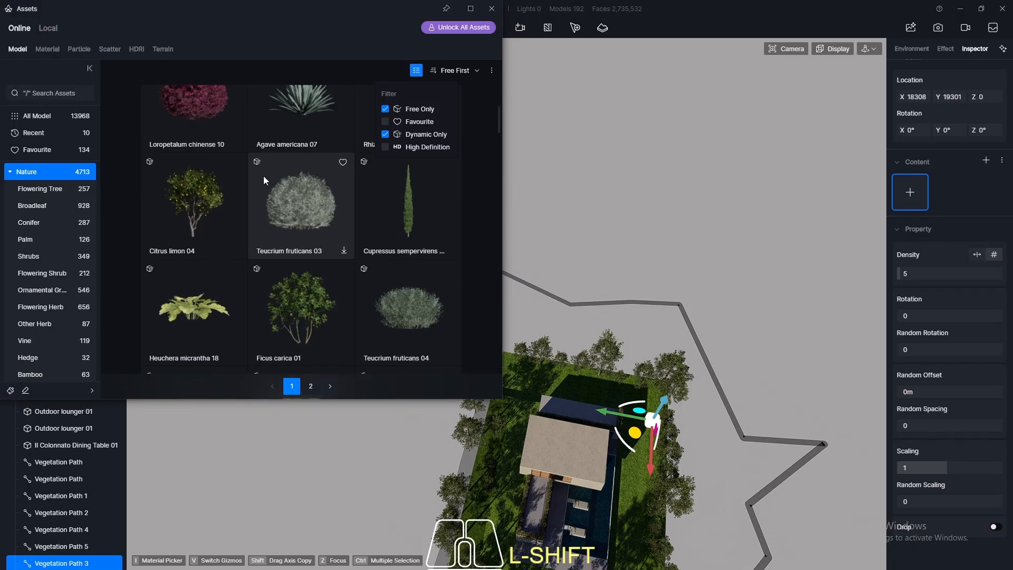
{"action": "scroll", "coordinate": [266, 190], "scroll_direction": "down", "scroll_amount": 12}
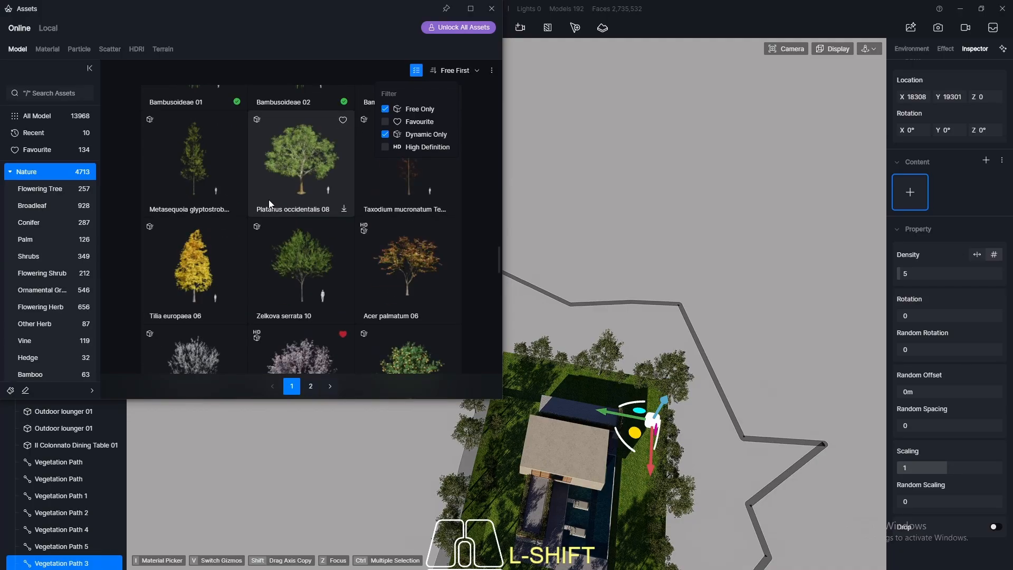
{"action": "scroll", "coordinate": [268, 199], "scroll_direction": "down", "scroll_amount": 10}
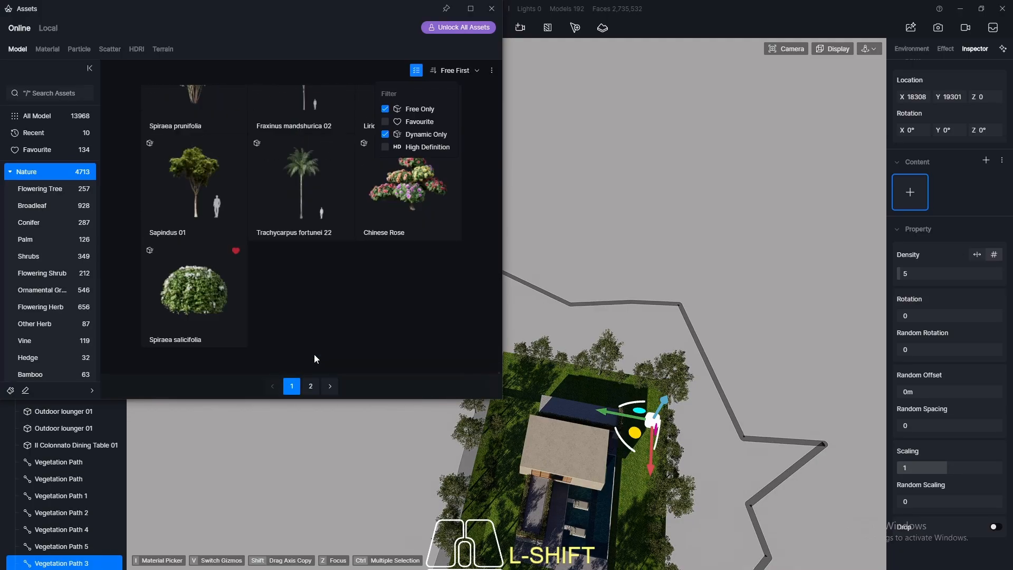
{"action": "left_click", "coordinate": [310, 386]}
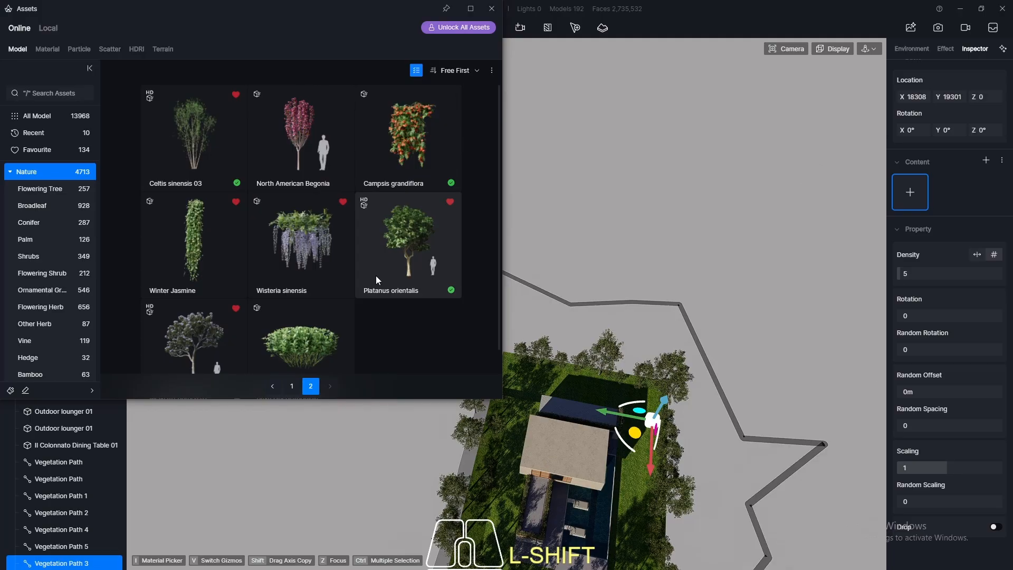
{"action": "left_click", "coordinate": [292, 385]}
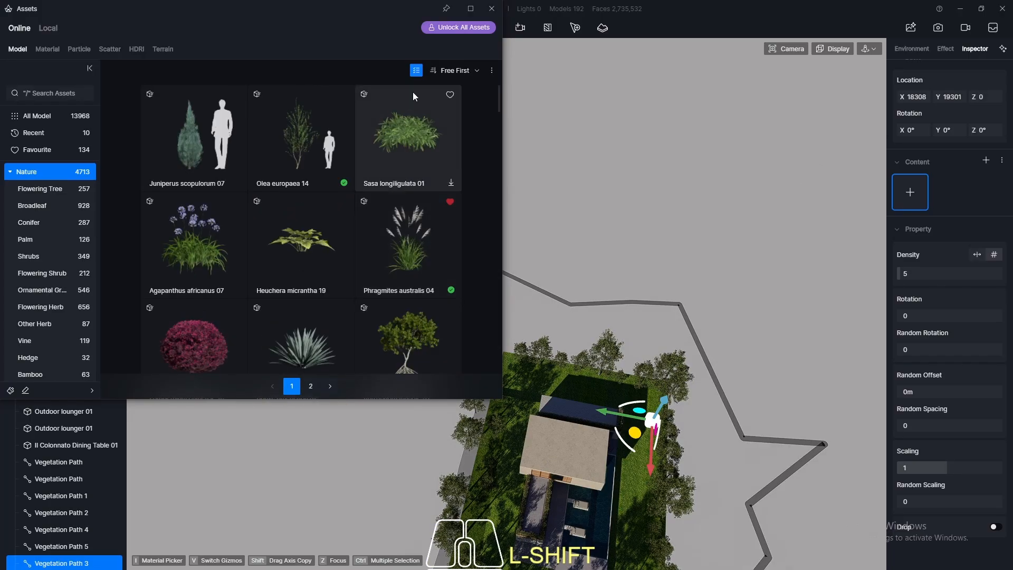
{"action": "left_click", "coordinate": [414, 73]}
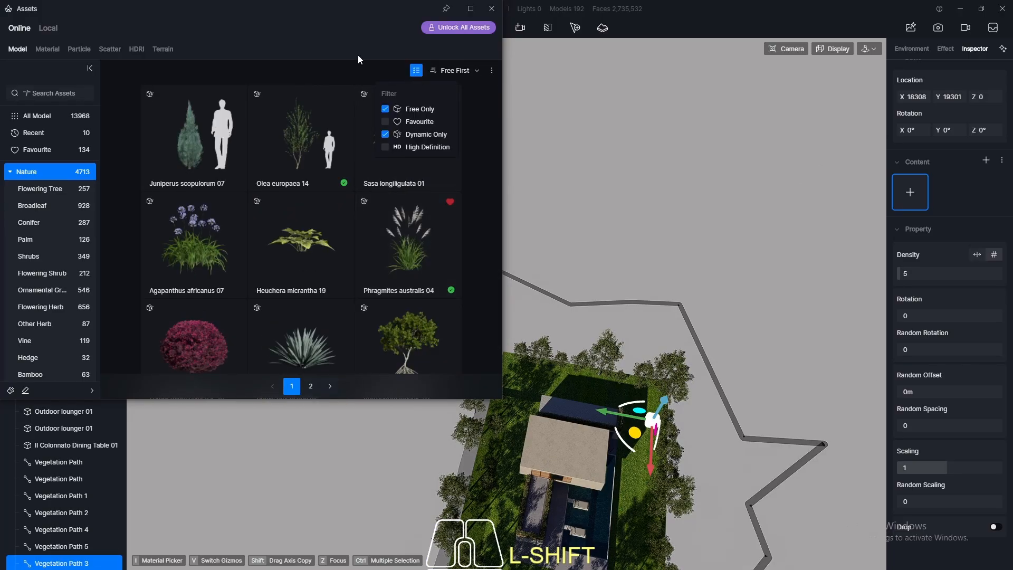
- Add the Sapium sebiferum 25 tree as the outer vegetation path's content and close the asset library
{"action": "scroll", "coordinate": [359, 251], "scroll_direction": "down", "scroll_amount": 2}
{"action": "scroll", "coordinate": [360, 252], "scroll_direction": "down", "scroll_amount": 1}
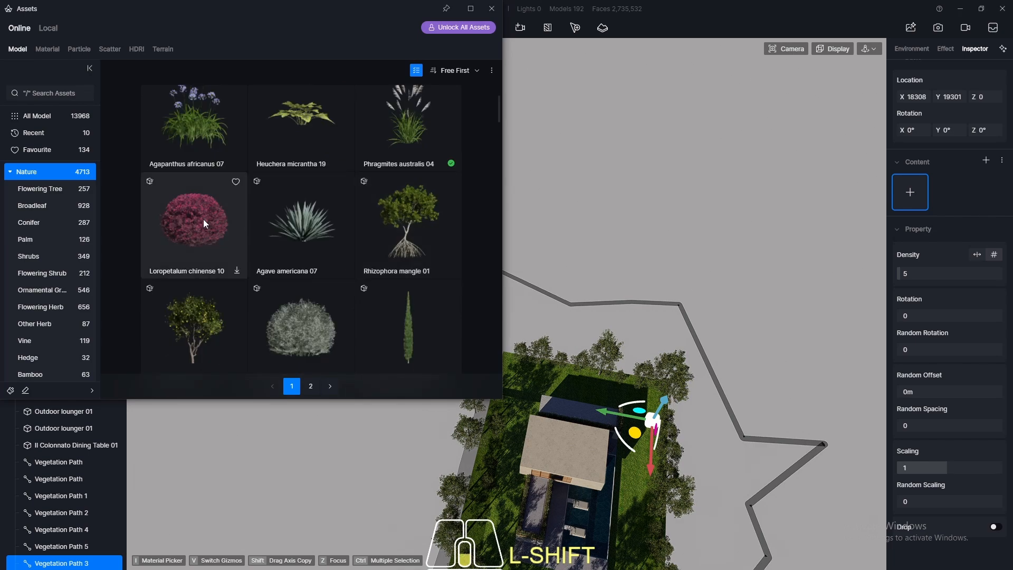
{"action": "scroll", "coordinate": [204, 219], "scroll_direction": "down", "scroll_amount": 3}
{"action": "scroll", "coordinate": [229, 211], "scroll_direction": "down", "scroll_amount": 7}
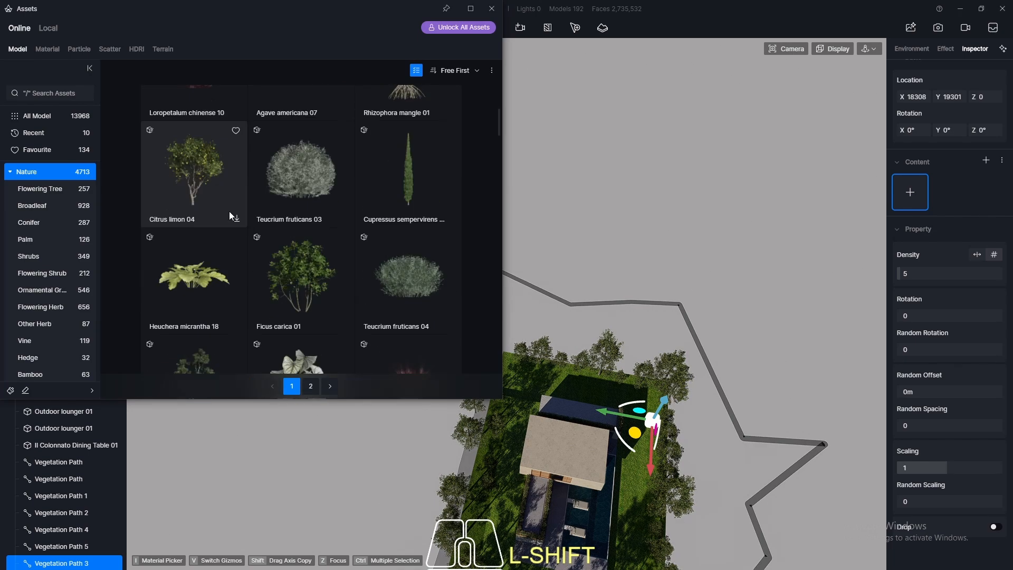
{"action": "scroll", "coordinate": [213, 198], "scroll_direction": "down", "scroll_amount": 5}
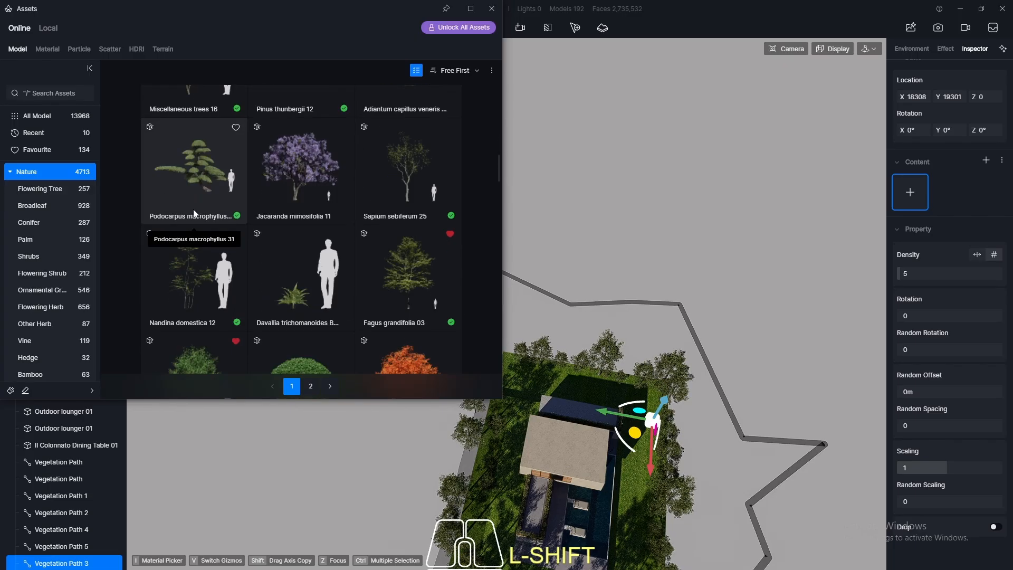
{"action": "scroll", "coordinate": [178, 209], "scroll_direction": "down", "scroll_amount": 1}
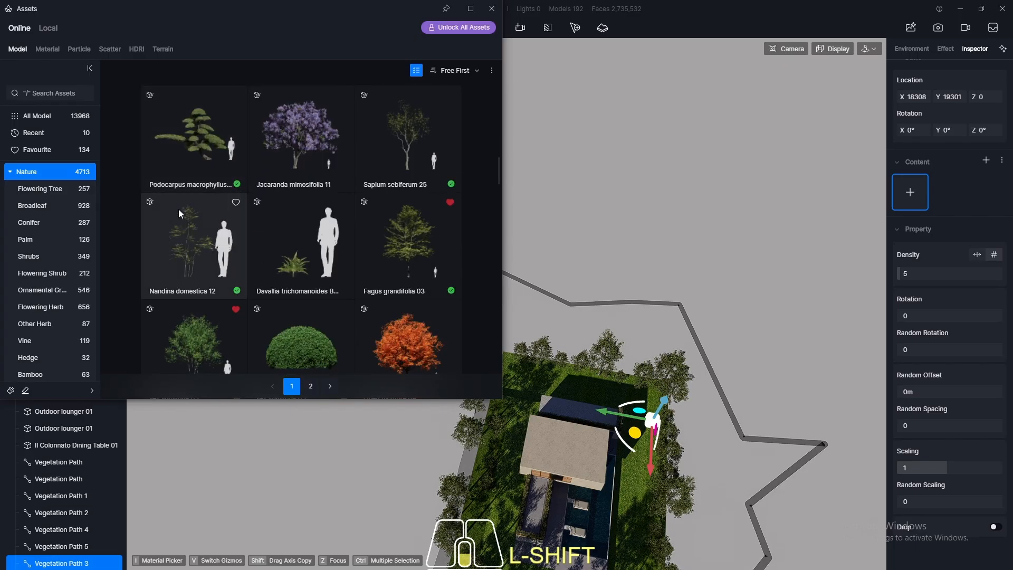
{"action": "left_click", "coordinate": [397, 140]}
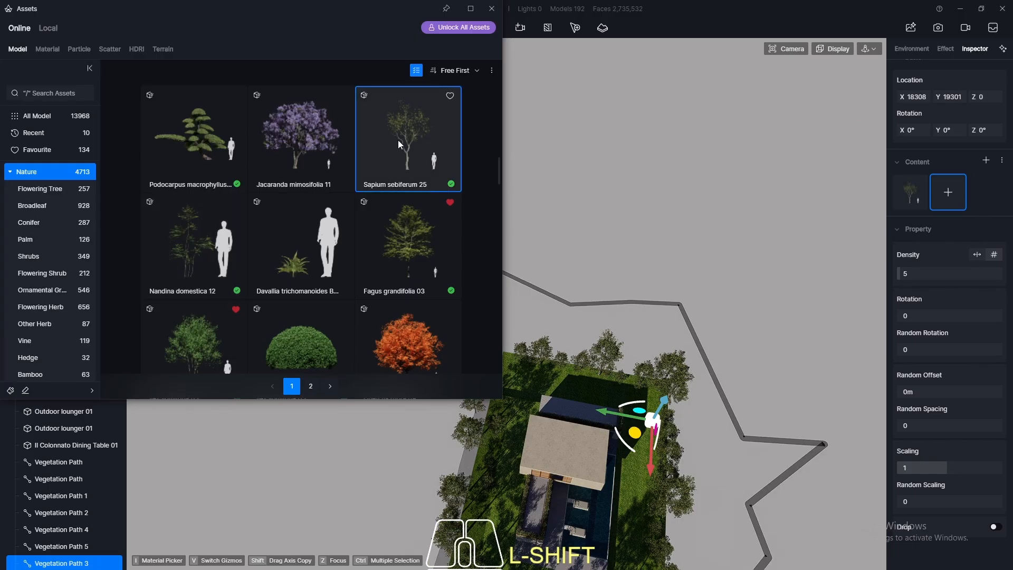
{"action": "scroll", "coordinate": [388, 157], "scroll_direction": "down", "scroll_amount": 2}
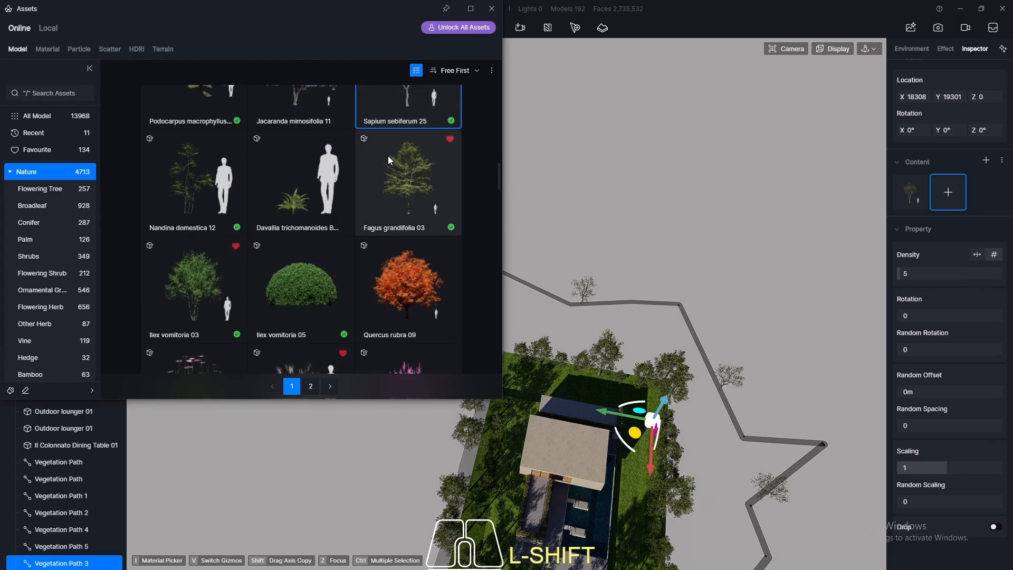
{"action": "left_click", "coordinate": [492, 8]}
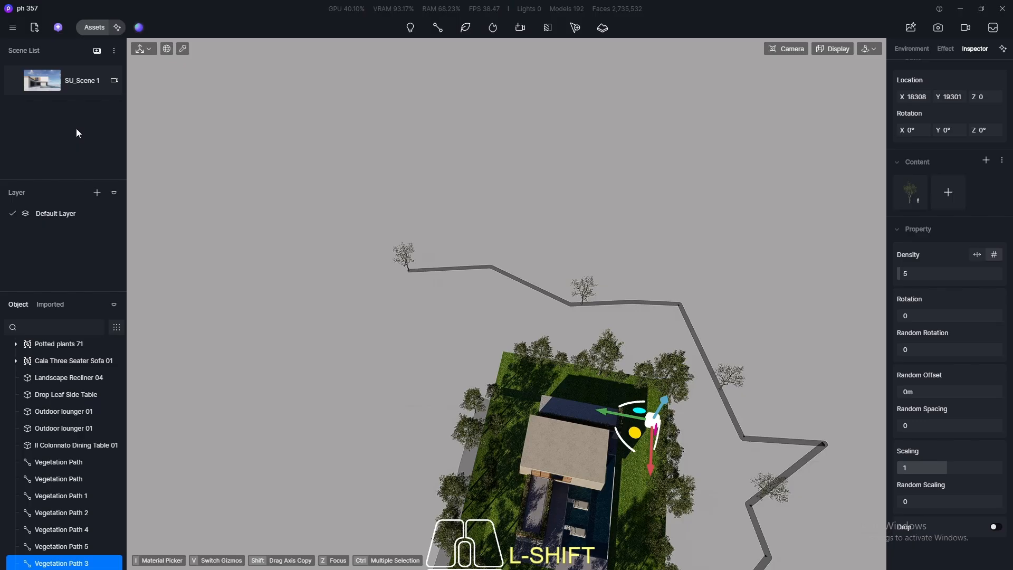
- In the SU_Scene 1 view, set the outer path's density to 50 and lower the path to about Z -5584
{"action": "left_click", "coordinate": [47, 85]}
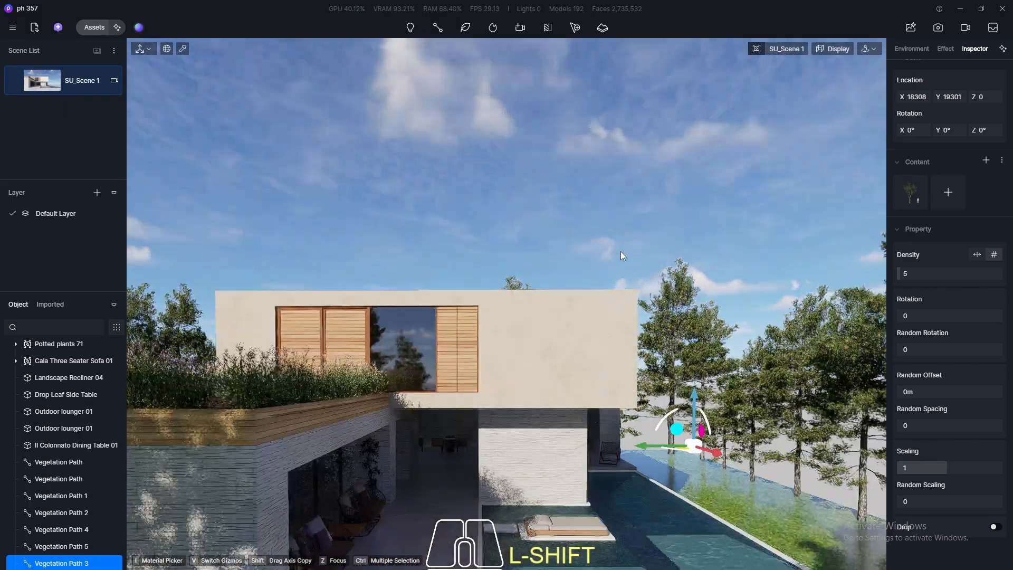
{"action": "left_click", "coordinate": [926, 272]}
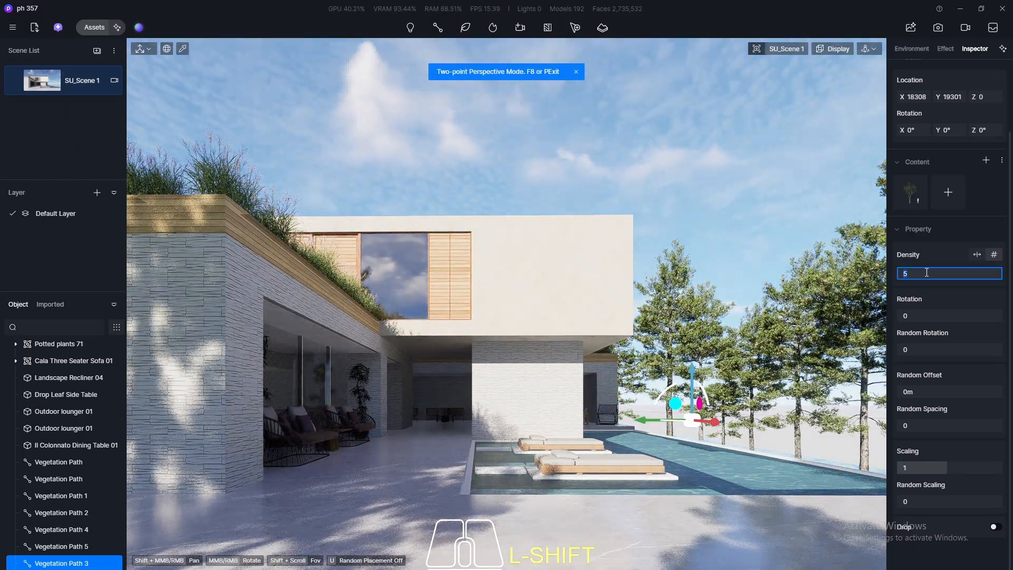
{"action": "type", "text": "0"}
{"action": "key", "text": "Return"}
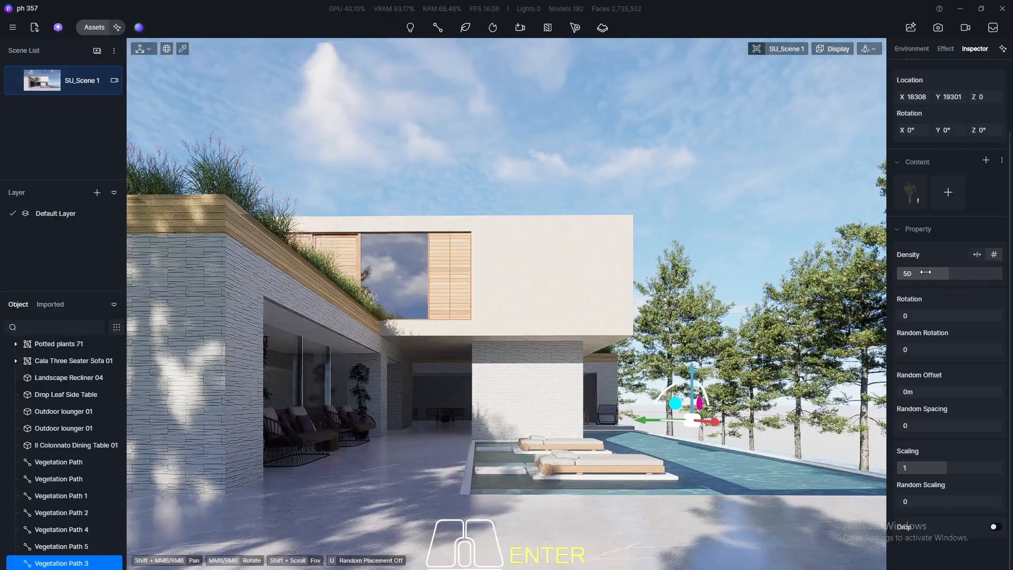
{"action": "left_click_drag", "start_coordinate": [692, 378], "coordinate": [697, 464]}
- Set the outer path's random scaling, random spacing and random rotation to 1 each
{"action": "left_click", "coordinate": [924, 500]}
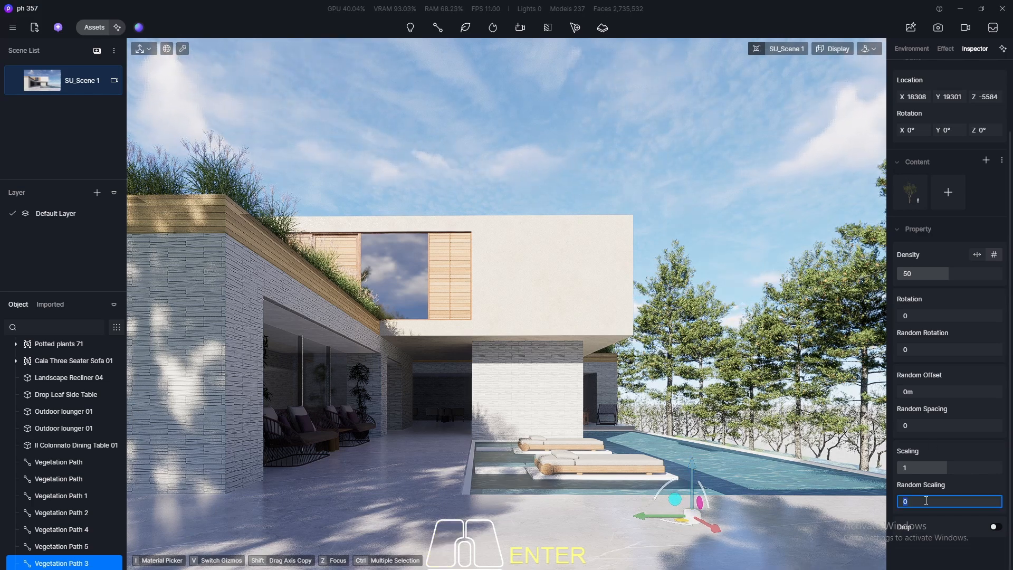
{"action": "type", "text": "1"}
{"action": "key", "text": "Return"}
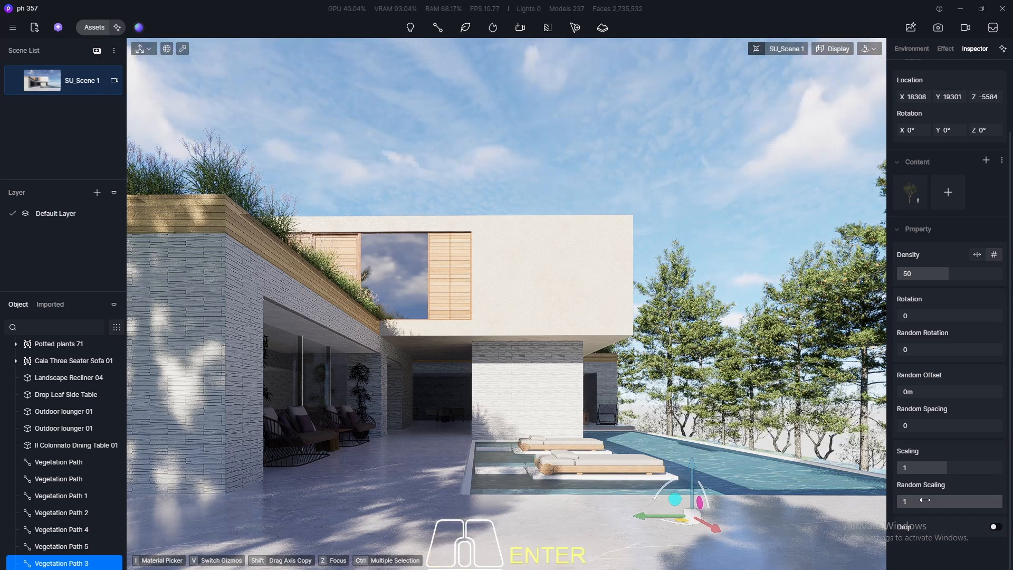
{"action": "left_click", "coordinate": [928, 426]}
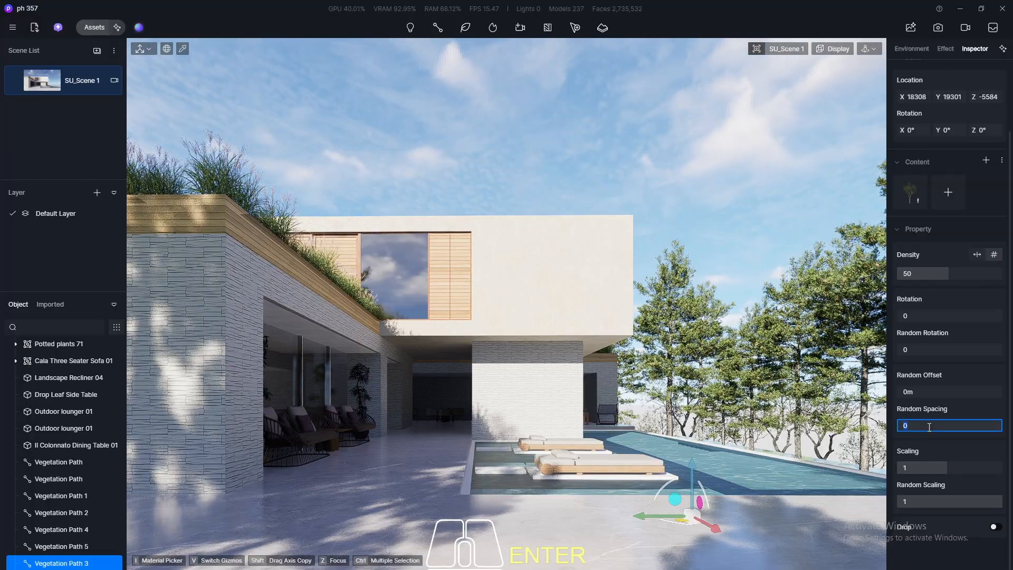
{"action": "type", "text": "1"}
{"action": "key", "text": "Return"}
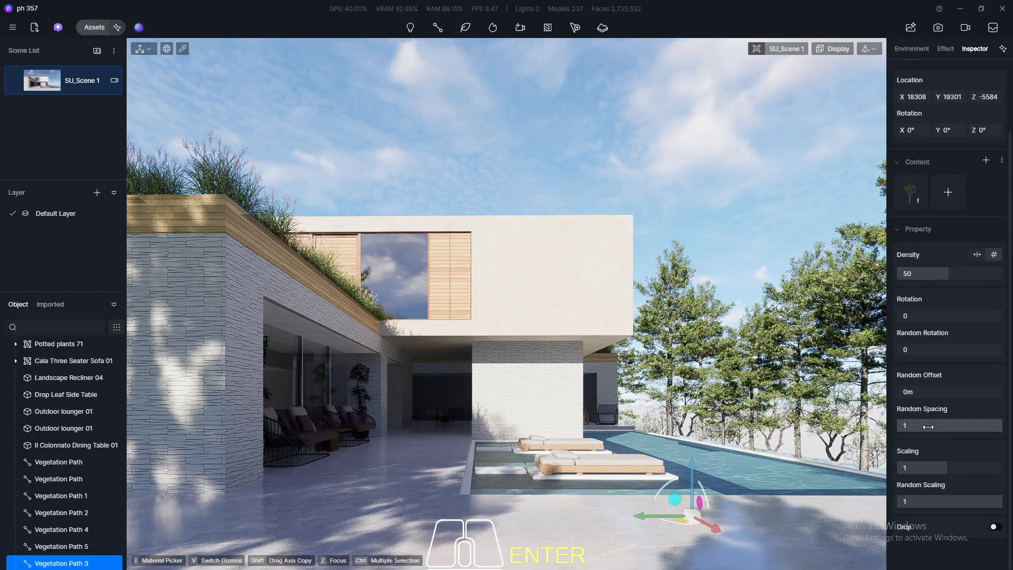
{"action": "left_click", "coordinate": [934, 349]}
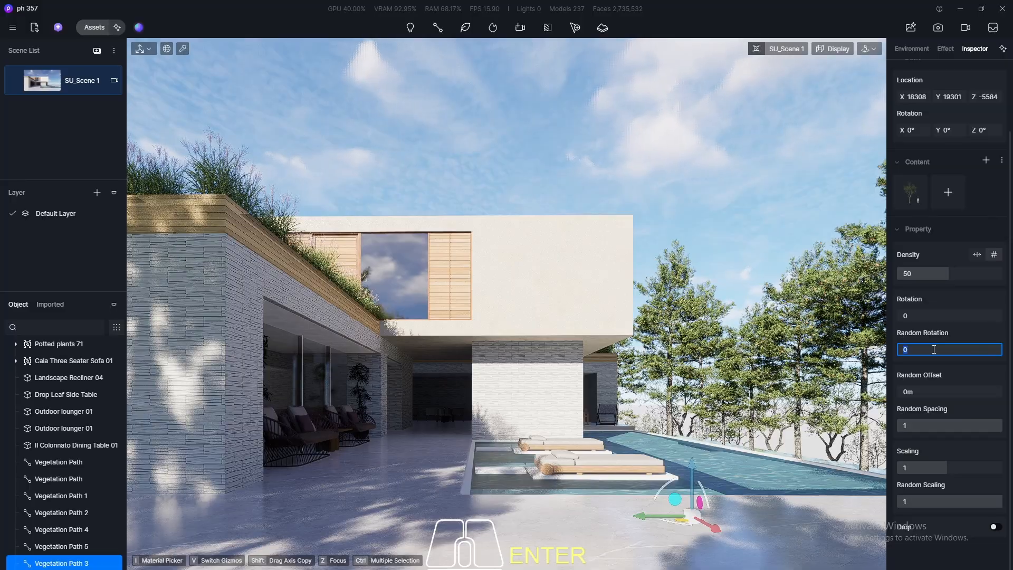
{"action": "type", "text": "1"}
{"action": "key", "text": "Return"}
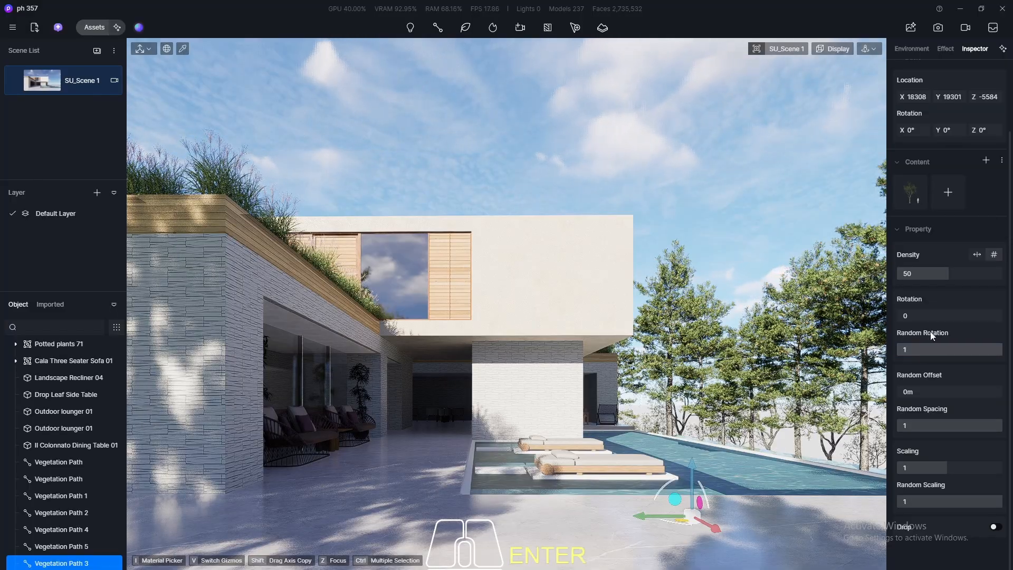
- Raise the outer path's density to 100 and lower the path further to about Z -7450
{"action": "left_click", "coordinate": [922, 273]}
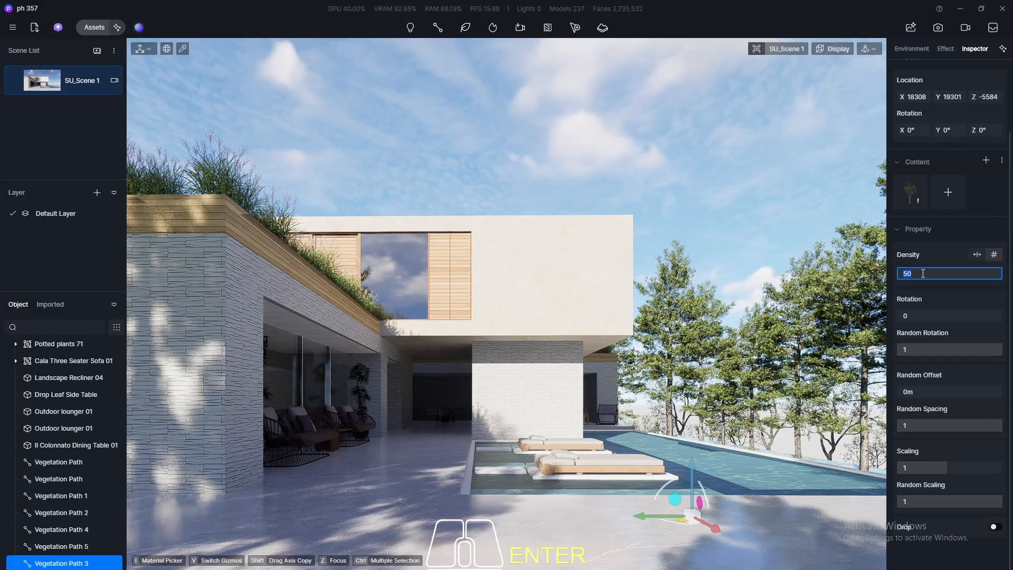
{"action": "type", "text": "100"}
{"action": "key", "text": "Return"}
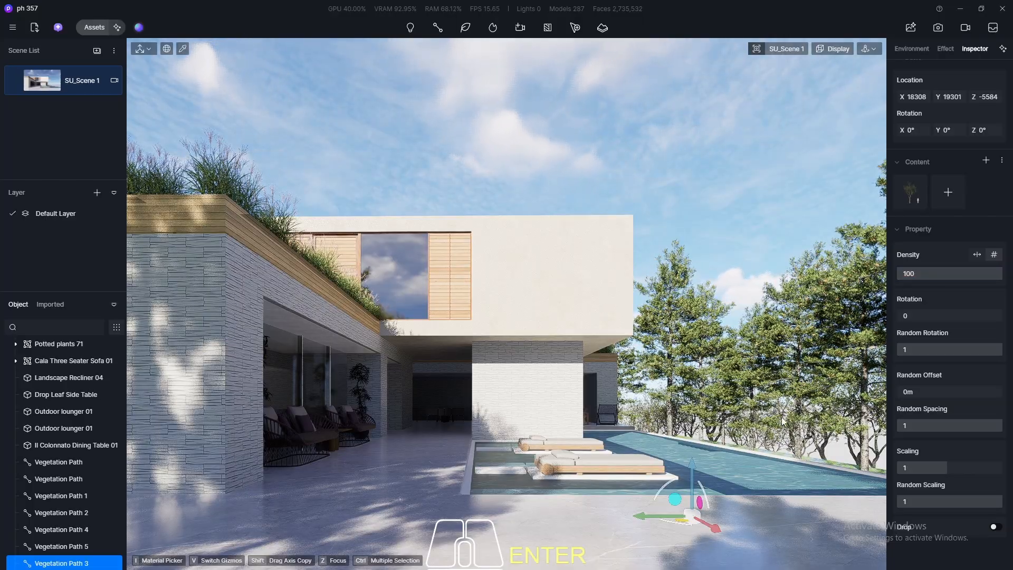
{"action": "left_click_drag", "start_coordinate": [692, 464], "coordinate": [728, 491]}
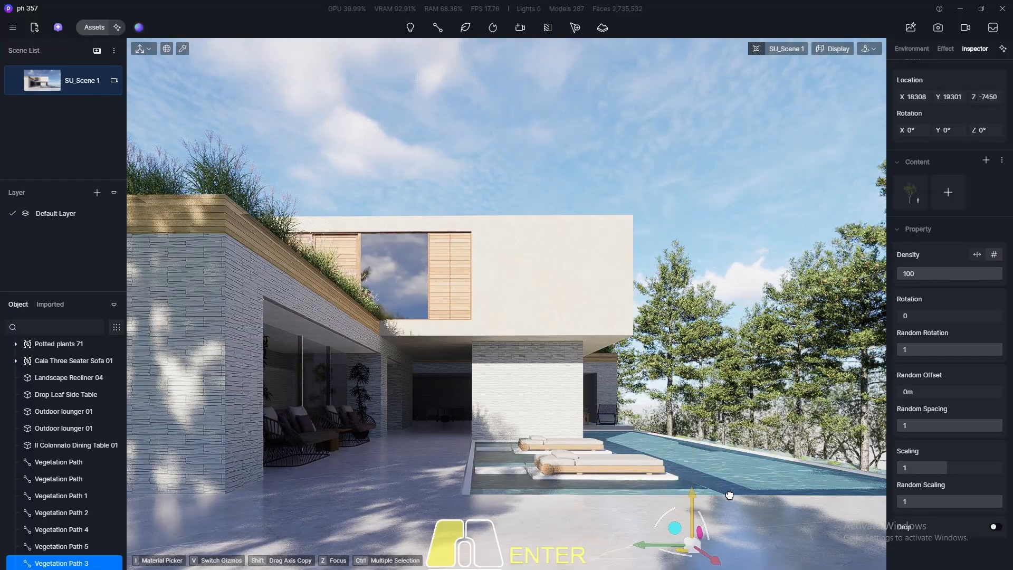
- Set the outer path's density to 150
{"action": "left_click", "coordinate": [932, 272]}
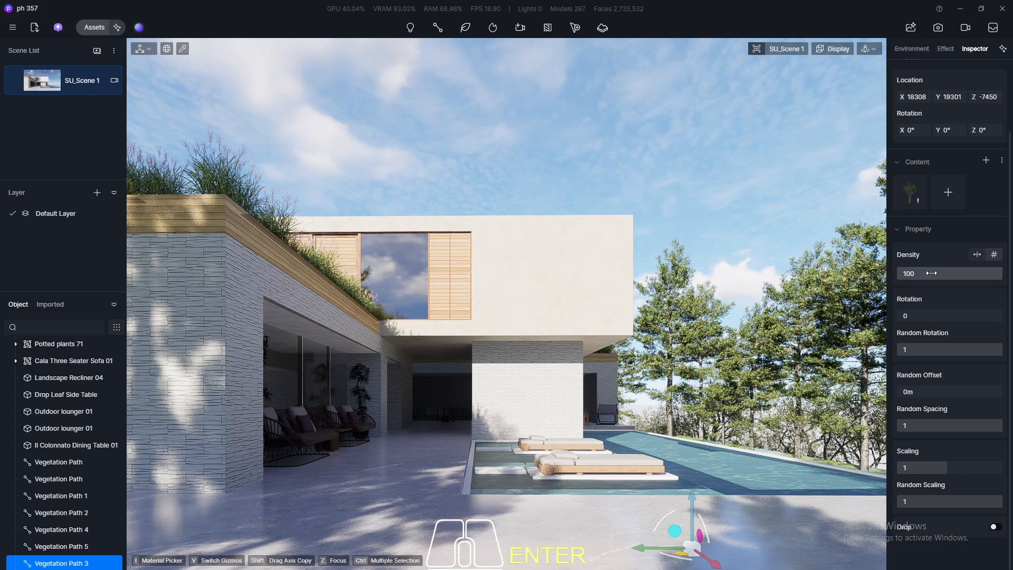
{"action": "type", "text": "15"}
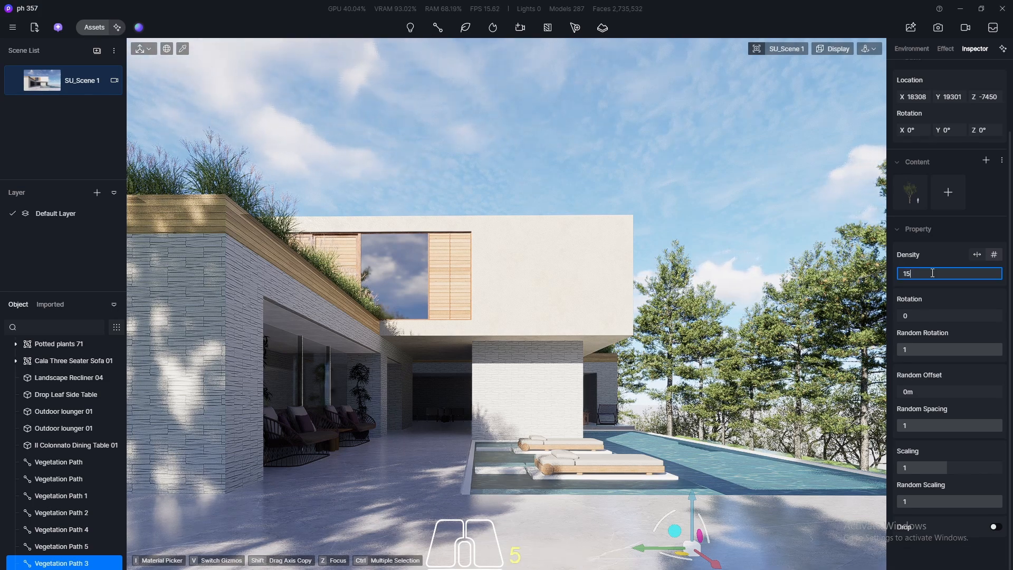
{"action": "type", "text": "0"}
{"action": "key", "text": "Return"}
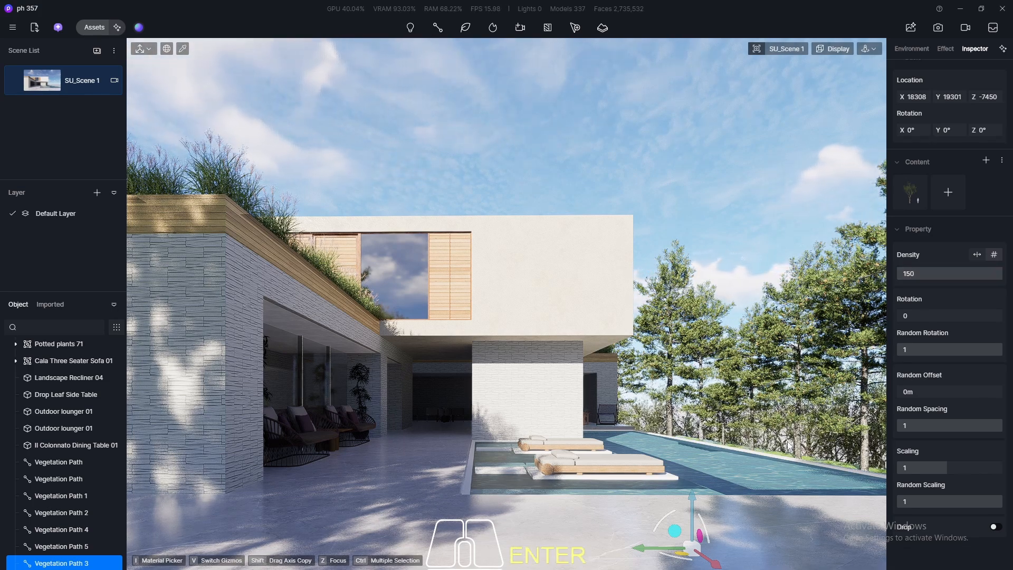
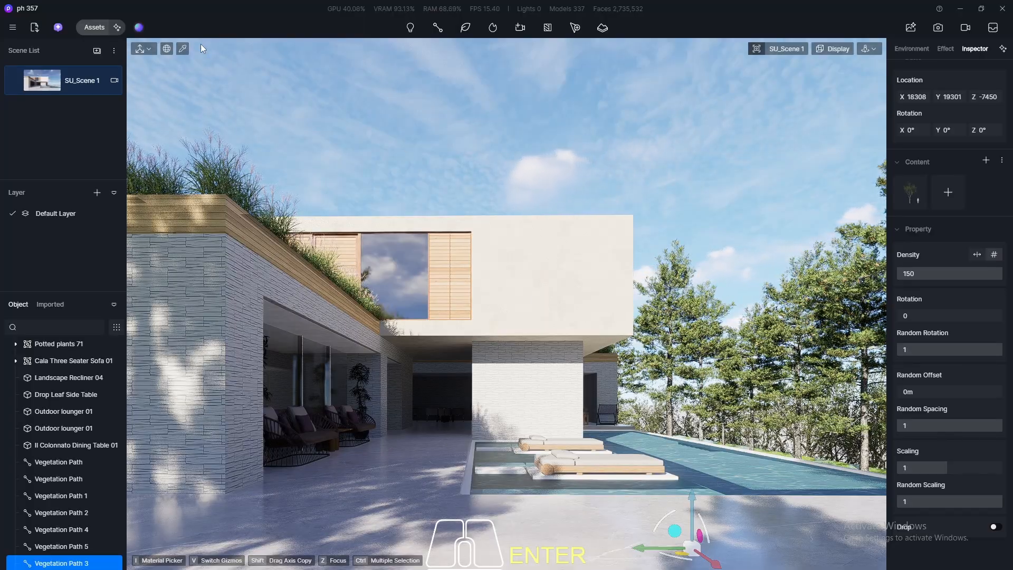
- Sample the pool's water material and change its material template from Transparent to Water
{"action": "left_click", "coordinate": [183, 49]}
{"action": "left_click", "coordinate": [739, 472]}
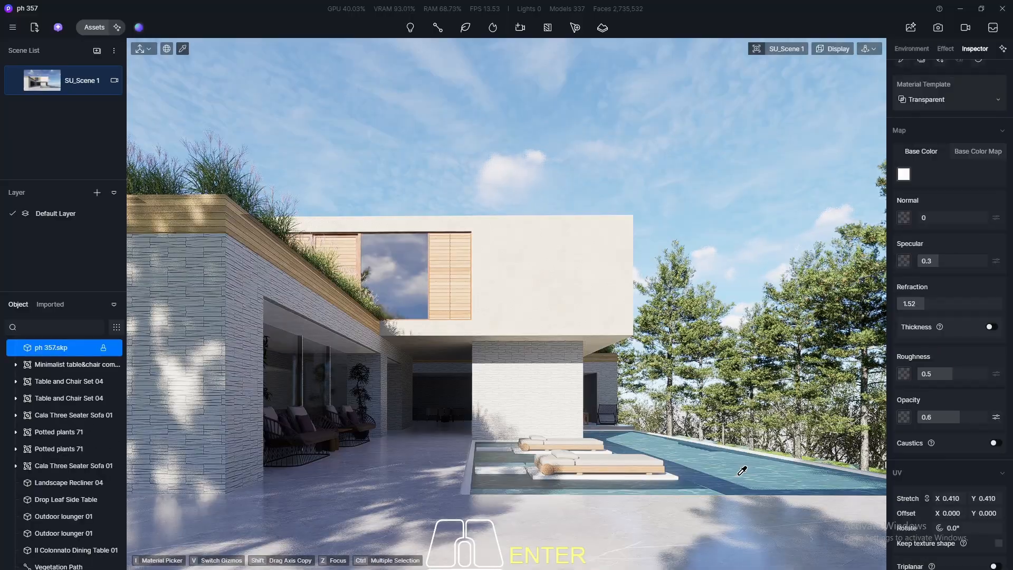
{"action": "scroll", "coordinate": [950, 211], "scroll_direction": "up", "scroll_amount": 1}
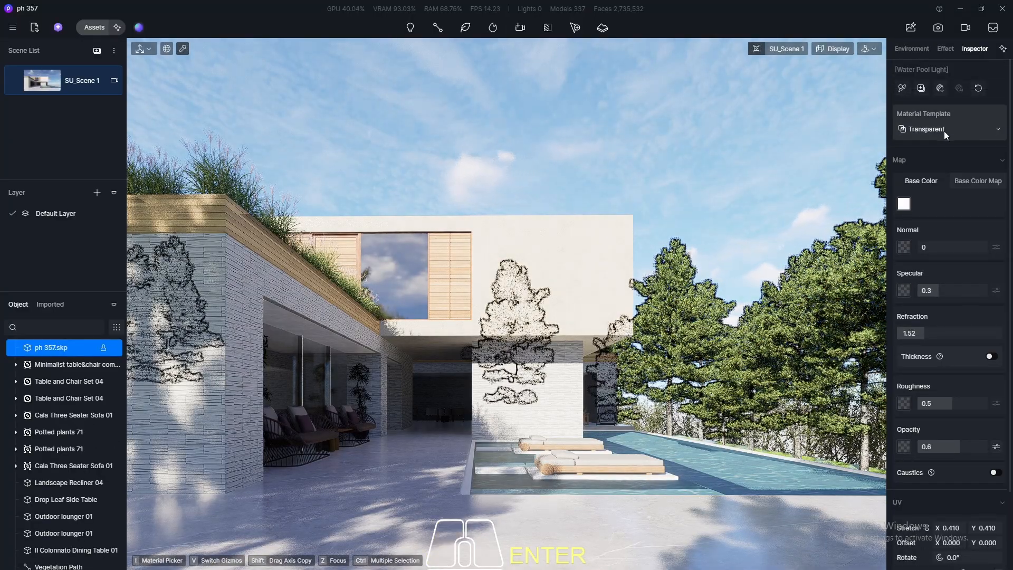
{"action": "left_click", "coordinate": [929, 131]}
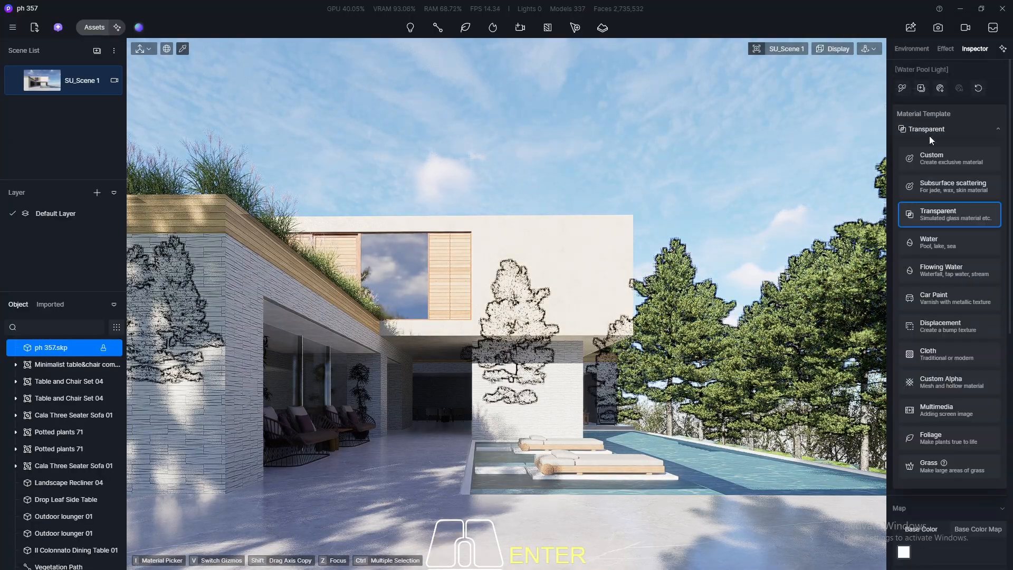
{"action": "left_click", "coordinate": [928, 213]}
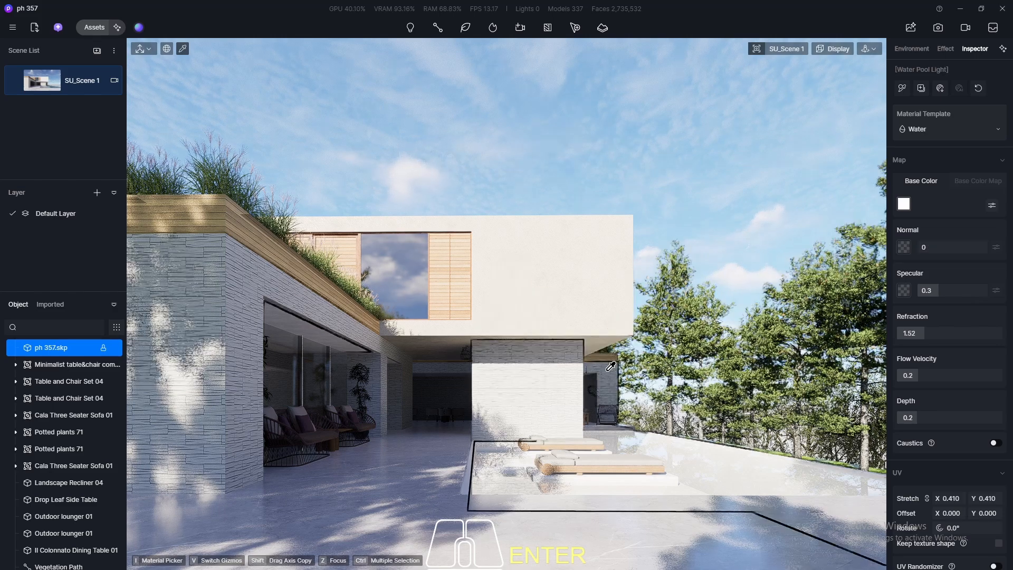
- Set the pool water's base color to teal (HSV 179, 66, 59) and enable caustics on the material
{"action": "left_click", "coordinate": [903, 204]}
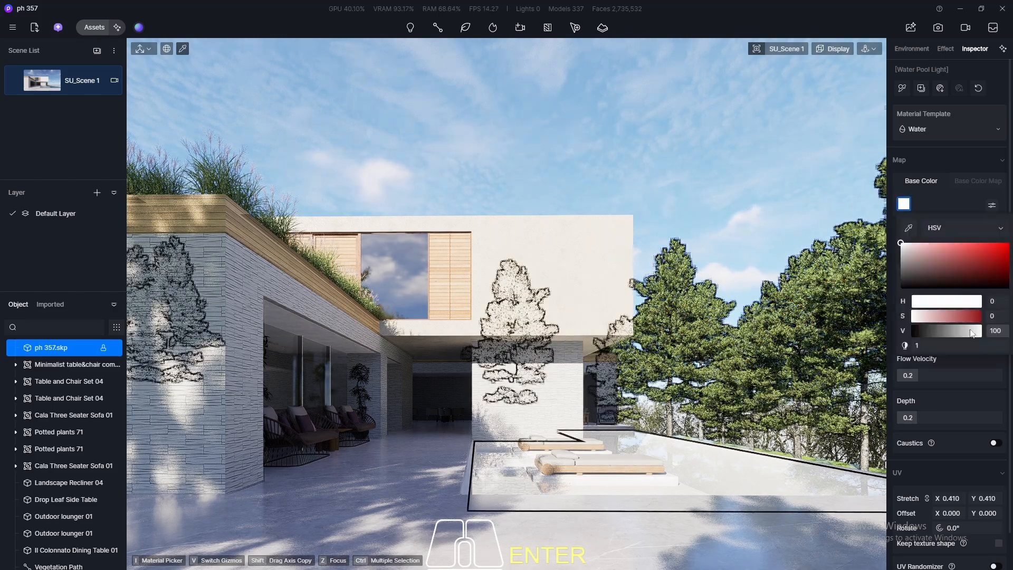
{"action": "mouse_move", "coordinate": [978, 332]}
{"action": "left_mouse_down"}
{"action": "mouse_move", "coordinate": [966, 331]}
{"action": "mouse_move", "coordinate": [971, 301]}
{"action": "mouse_move", "coordinate": [927, 301]}
{"action": "mouse_move", "coordinate": [945, 302]}
{"action": "mouse_move", "coordinate": [916, 318]}
{"action": "mouse_move", "coordinate": [956, 325]}
{"action": "mouse_move", "coordinate": [946, 302]}
{"action": "left_mouse_up"}
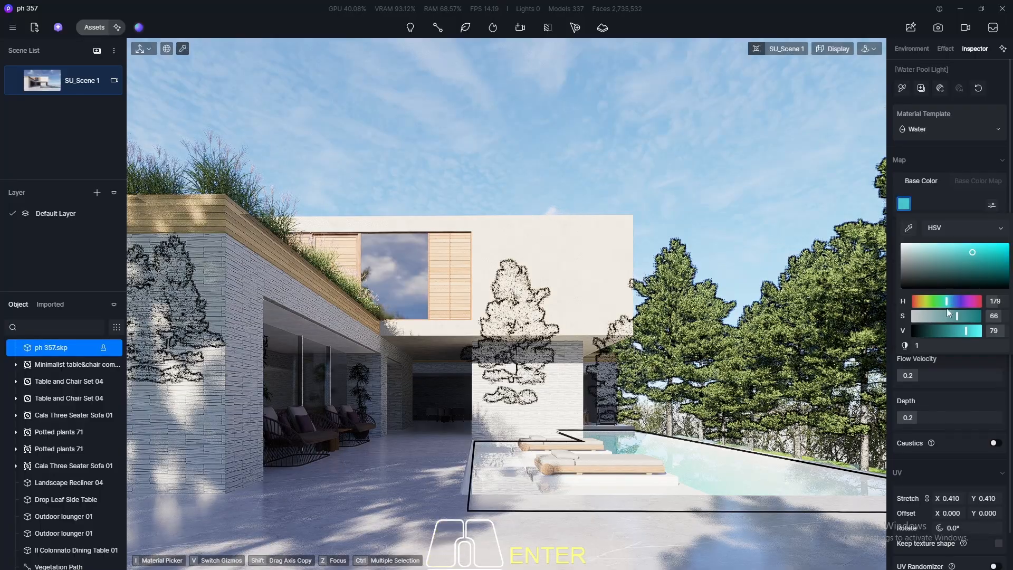
{"action": "mouse_move", "coordinate": [964, 330]}
{"action": "left_mouse_down"}
{"action": "mouse_move", "coordinate": [940, 337]}
{"action": "mouse_move", "coordinate": [952, 335]}
{"action": "left_mouse_up"}
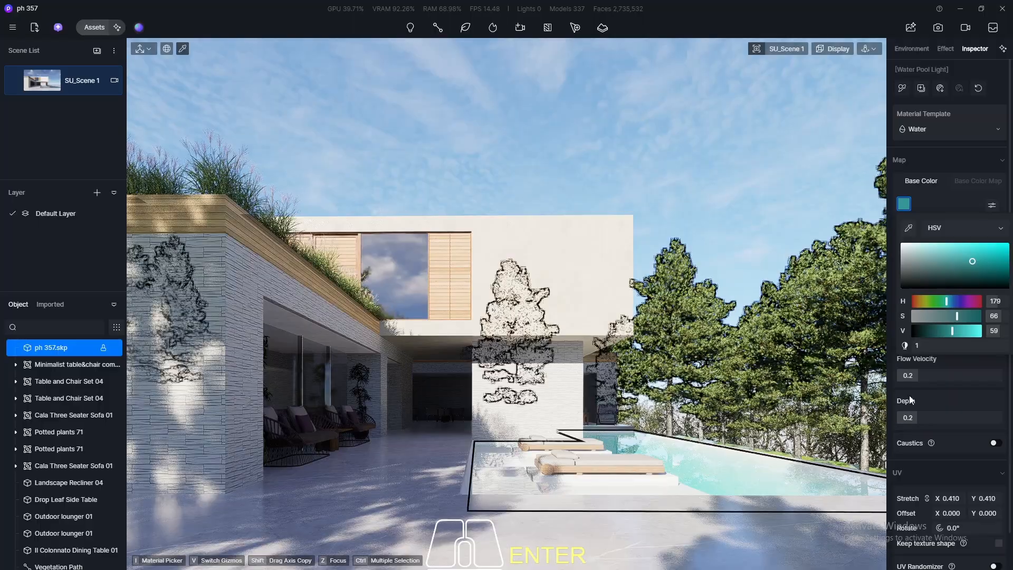
{"action": "left_click", "coordinate": [997, 443]}
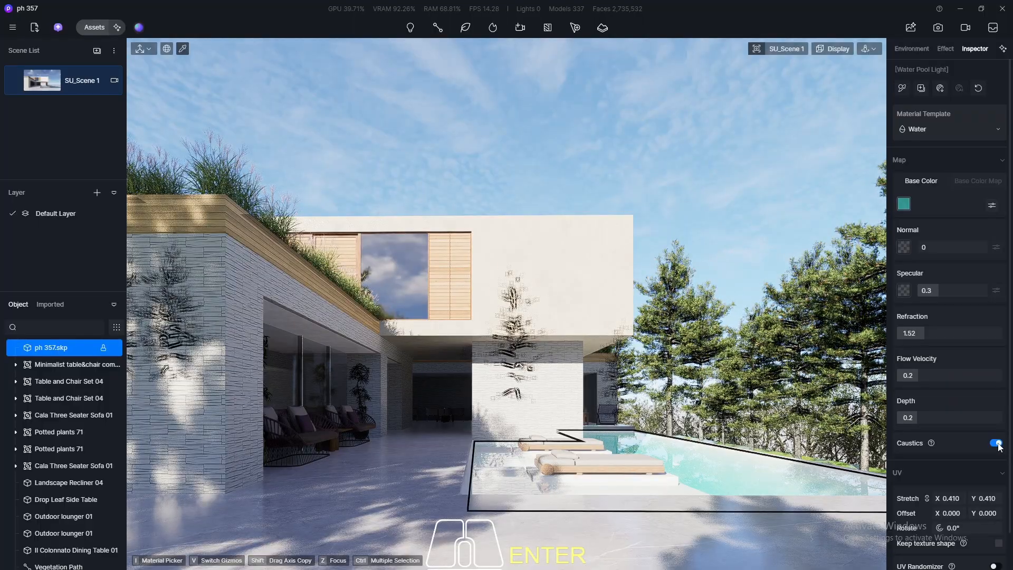
{"action": "left_click", "coordinate": [1010, 428]}
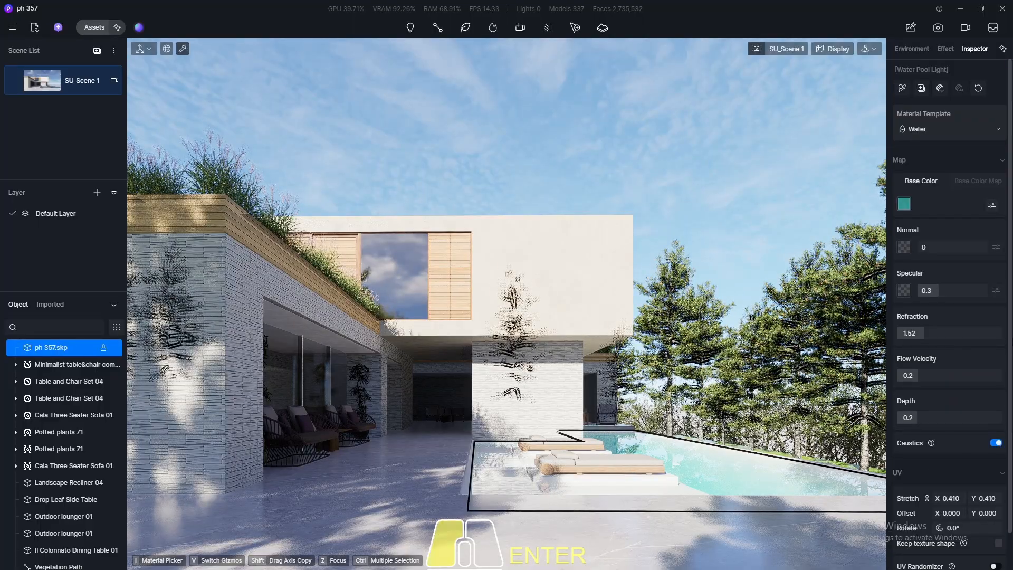
- Set the pool water's normal and flow velocity to 0.1 each, and update SU_Scene 1
{"action": "left_click", "coordinate": [933, 246]}
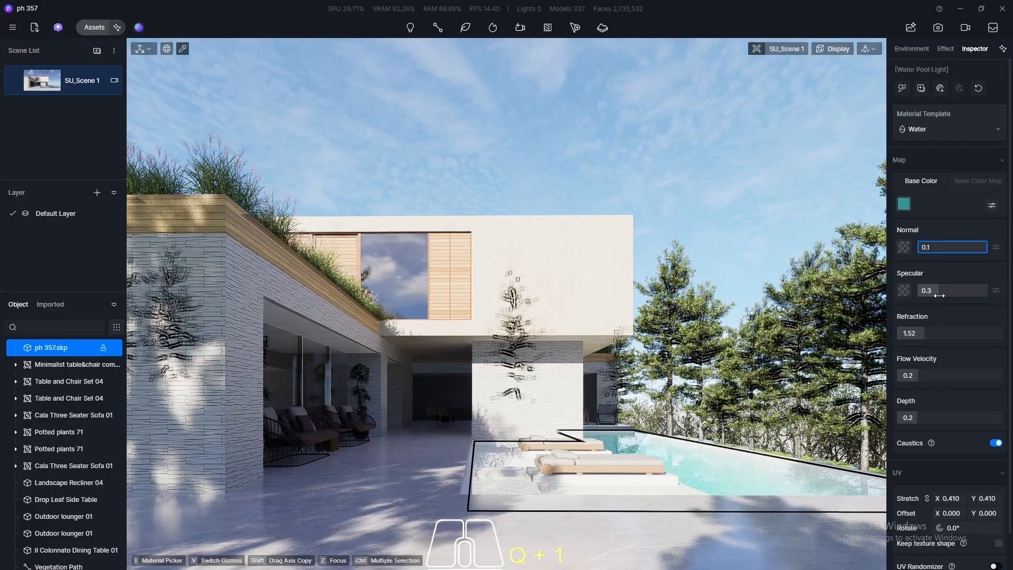
{"action": "type", "text": "0.1"}
{"action": "key", "text": "Return"}
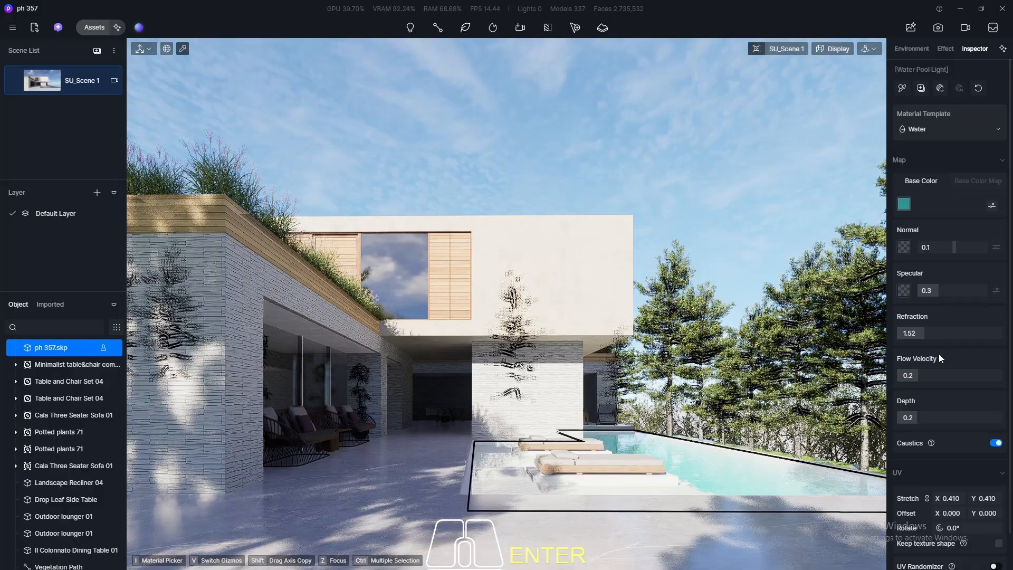
{"action": "left_click", "coordinate": [931, 375]}
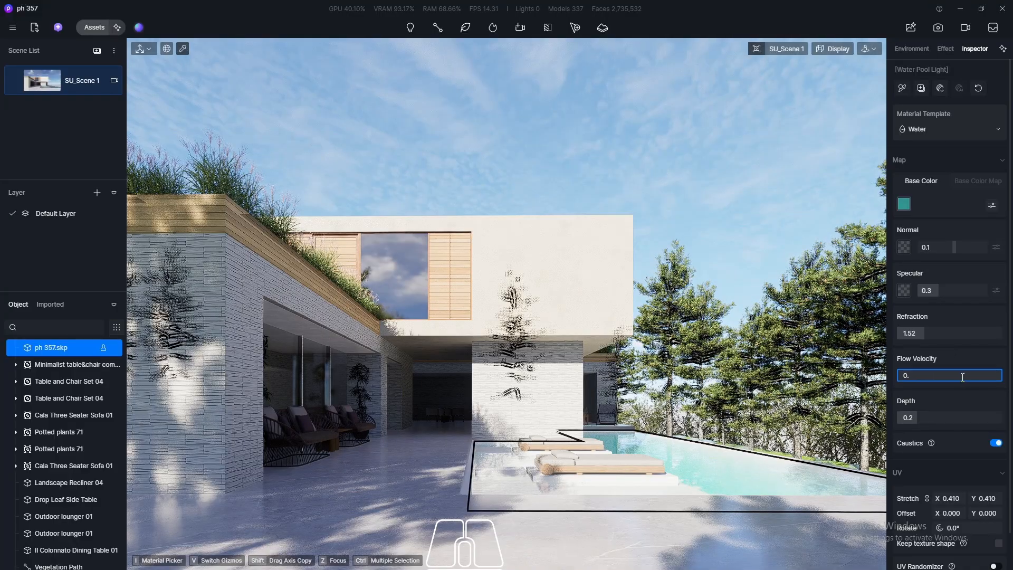
{"action": "key", "text": "Return"}
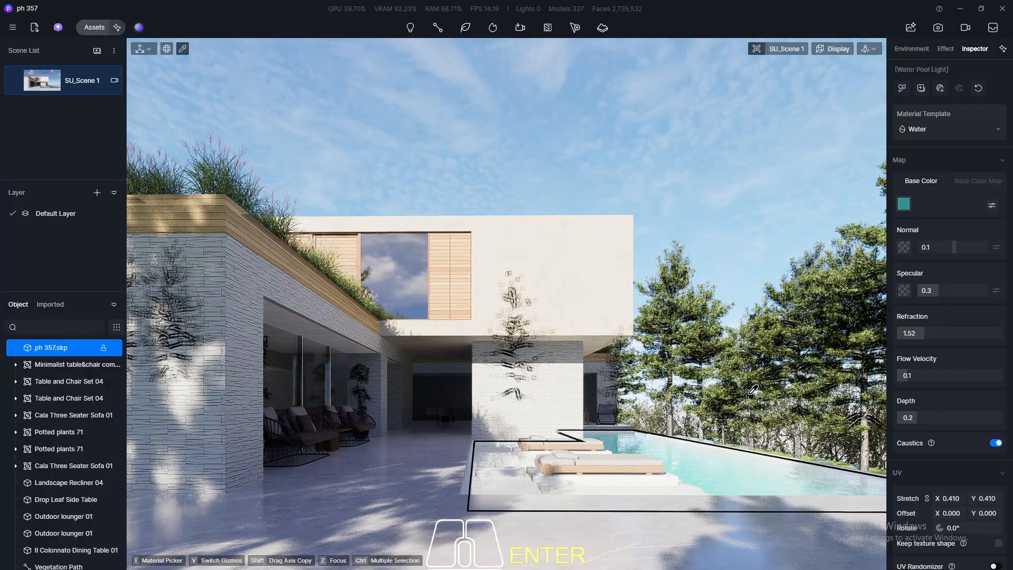
{"action": "key", "text": "Escape"}
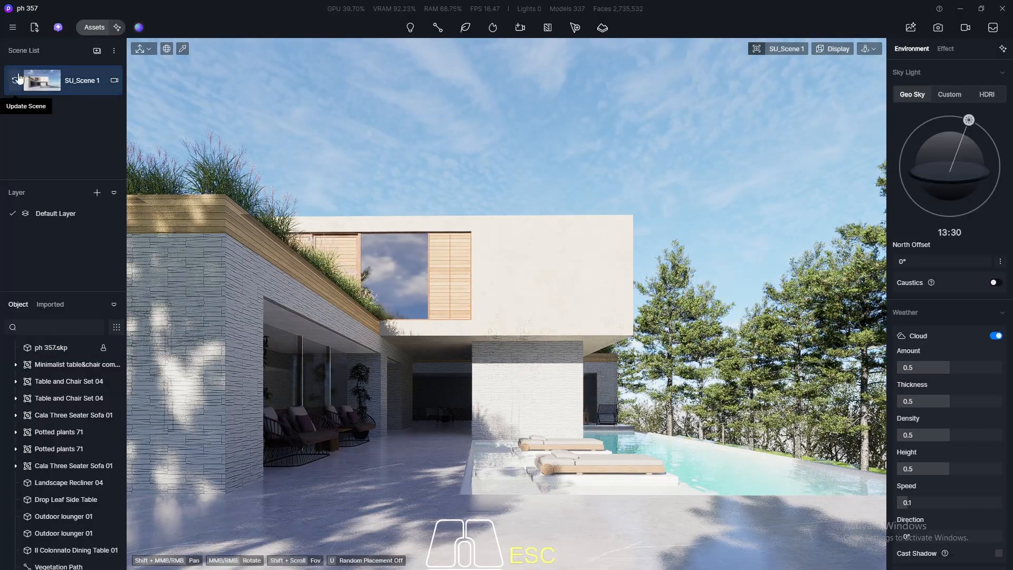
{"action": "left_click", "coordinate": [13, 82]}
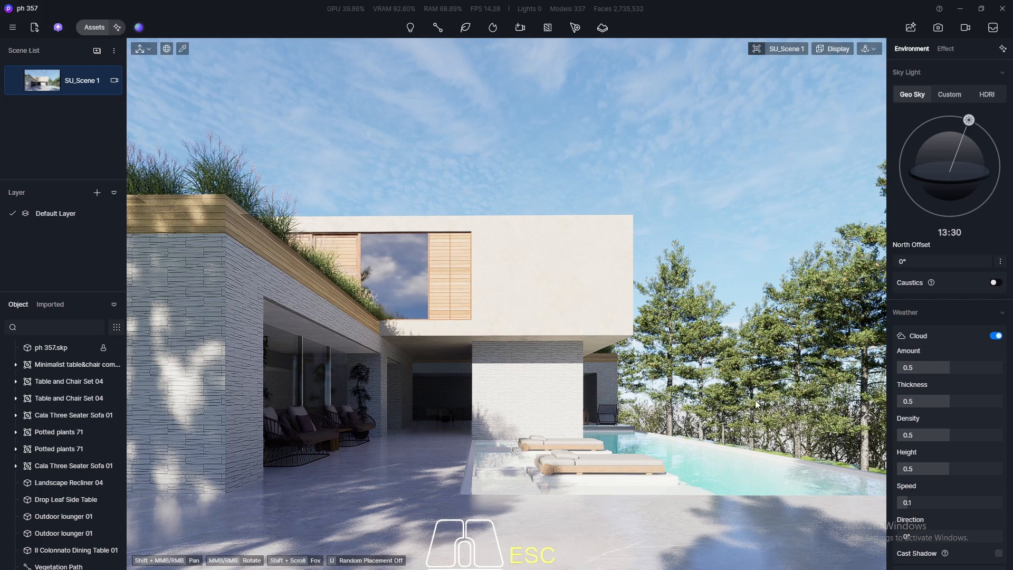
- Enable caustics for the Geo Sky environment lighting
{"action": "left_click", "coordinate": [182, 49]}
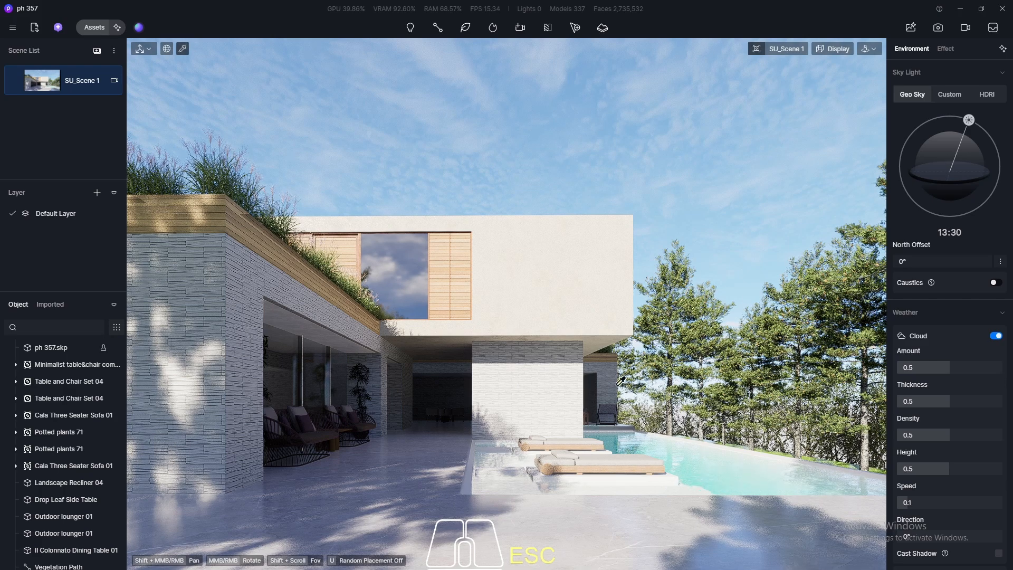
{"action": "left_click", "coordinate": [718, 473]}
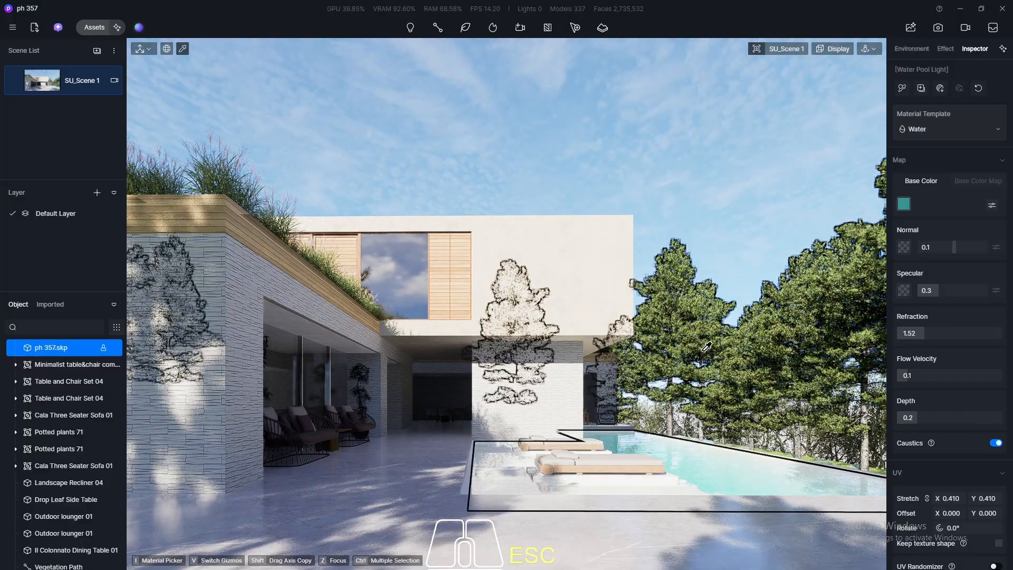
{"action": "left_click", "coordinate": [915, 49]}
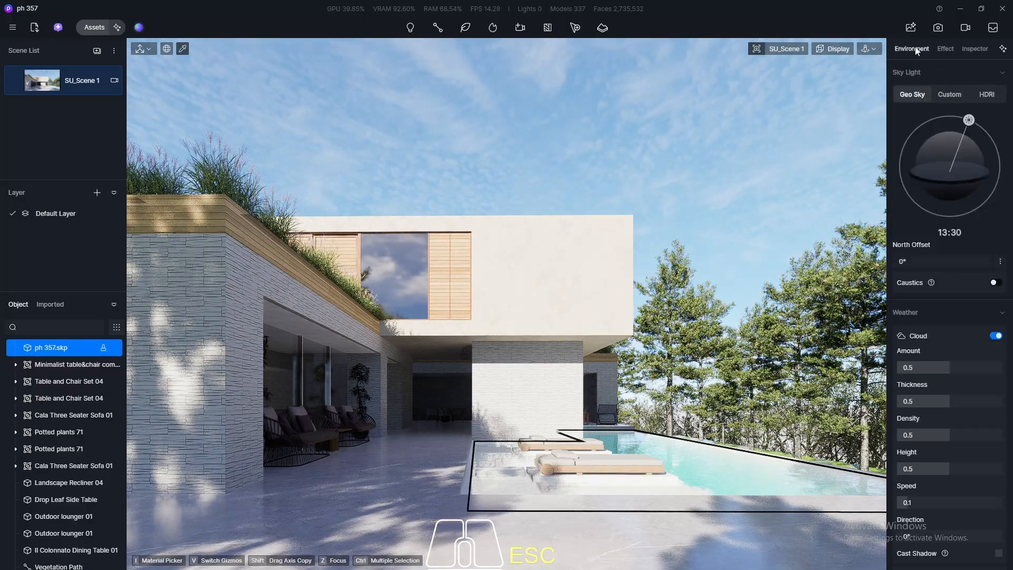
{"action": "left_click", "coordinate": [996, 283]}
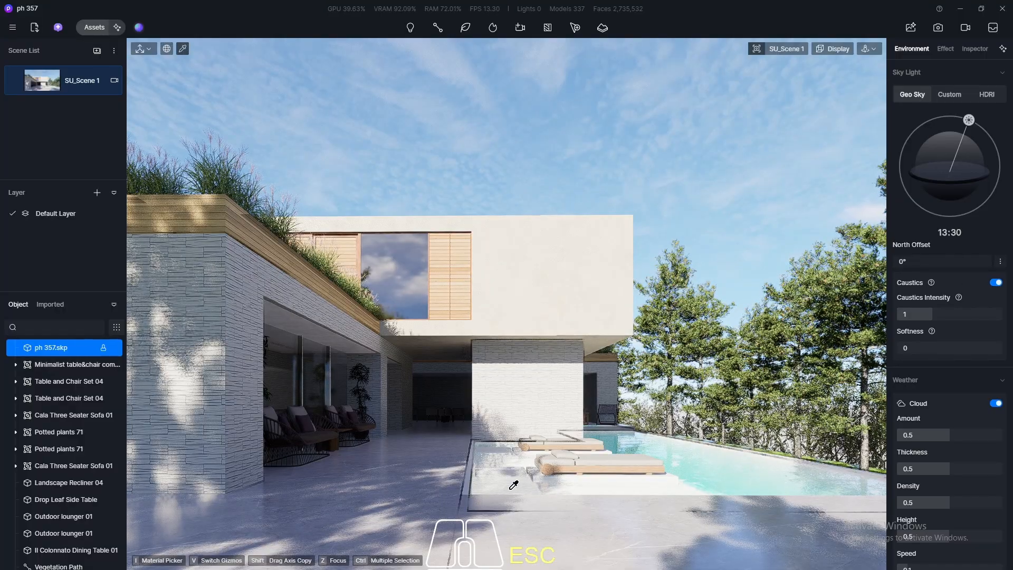
- Set the pool water material's depth to 0.82
{"action": "left_click", "coordinate": [516, 474]}
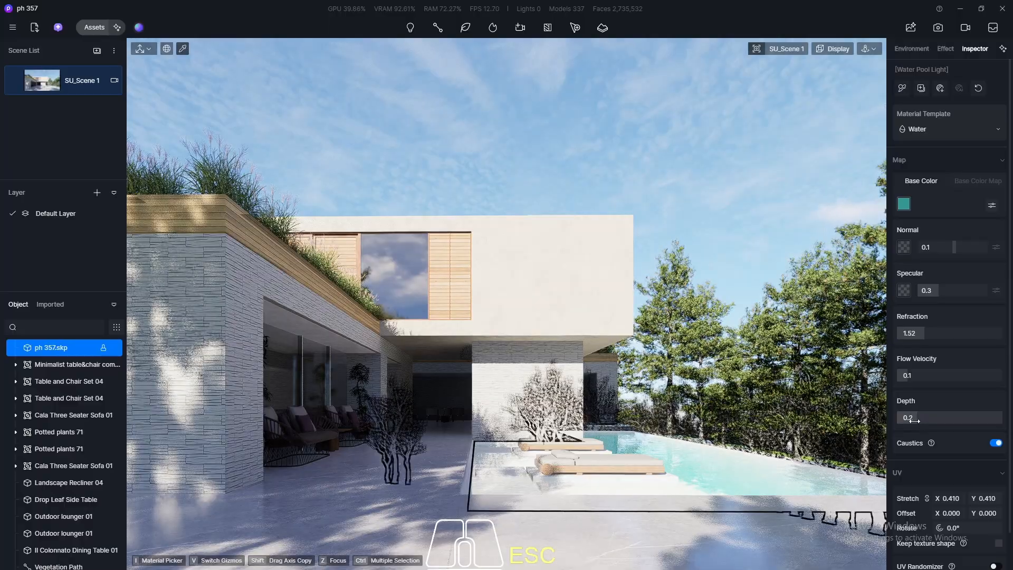
{"action": "left_click_drag", "start_coordinate": [911, 418], "coordinate": [952, 420]}
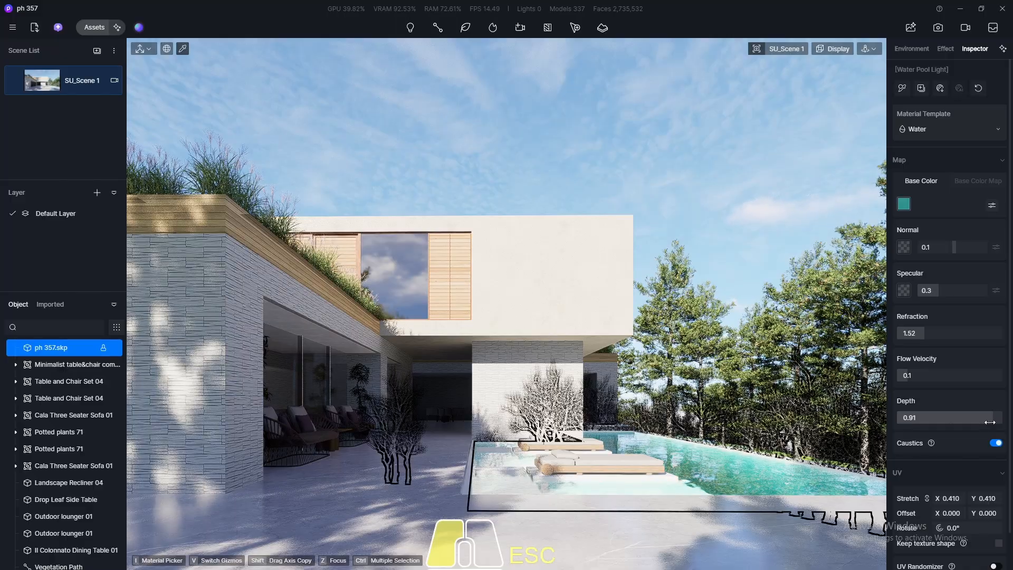
{"action": "mouse_move", "coordinate": [989, 421]}
{"action": "left_mouse_down"}
{"action": "mouse_move", "coordinate": [1008, 426]}
{"action": "mouse_move", "coordinate": [985, 423]}
{"action": "left_mouse_up"}
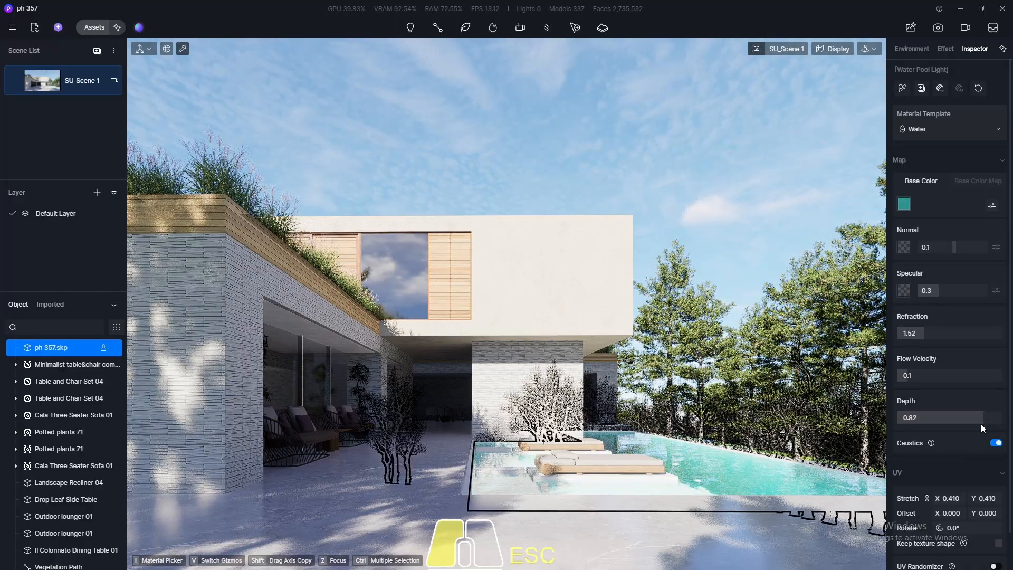
- Change the pool water's base color to a brighter turquoise with HSV 174, 63, 89
{"action": "left_click", "coordinate": [904, 205]}
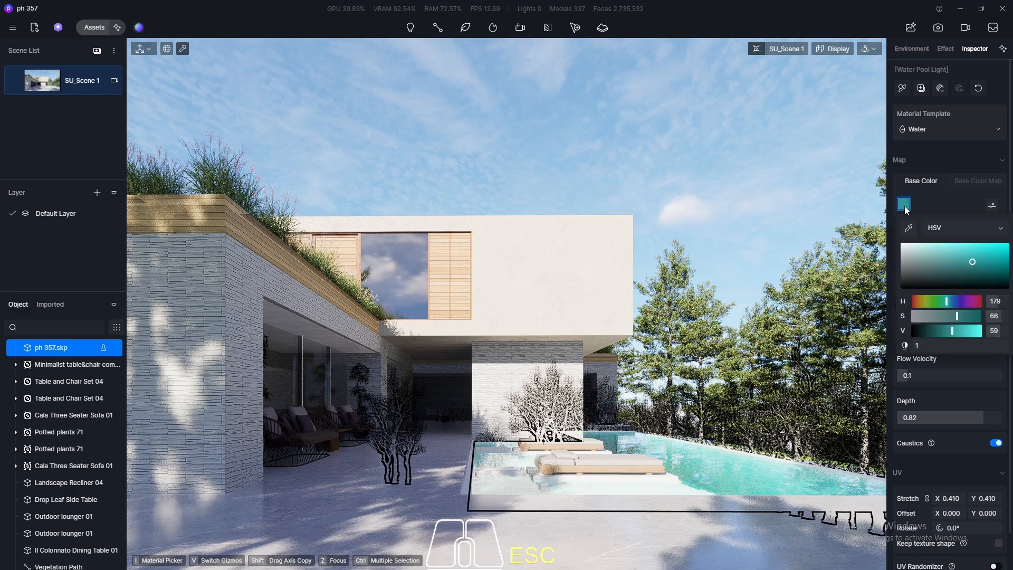
{"action": "left_click_drag", "start_coordinate": [952, 331], "coordinate": [946, 301]}
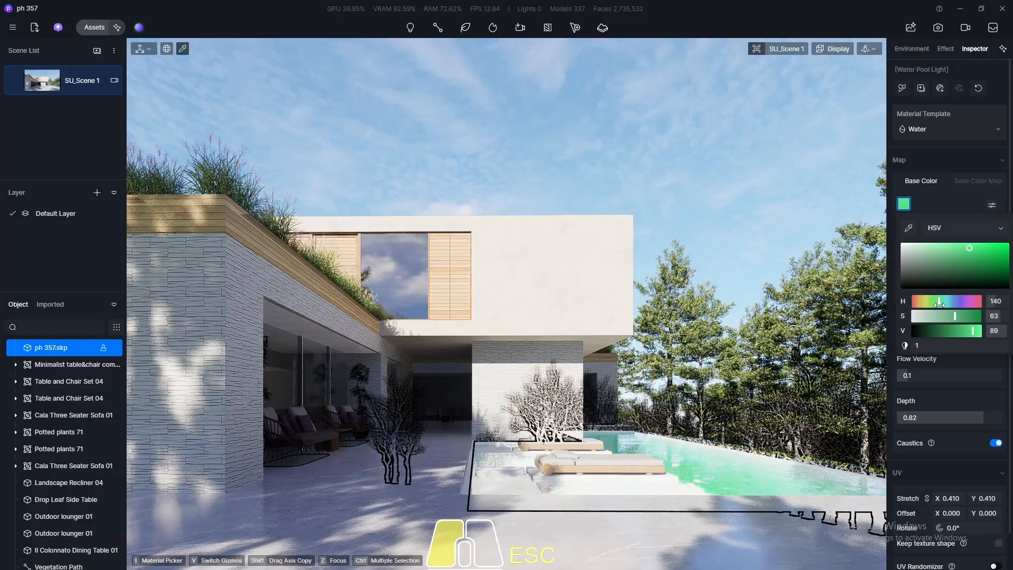
{"action": "left_click_drag", "start_coordinate": [941, 302], "coordinate": [944, 303]}
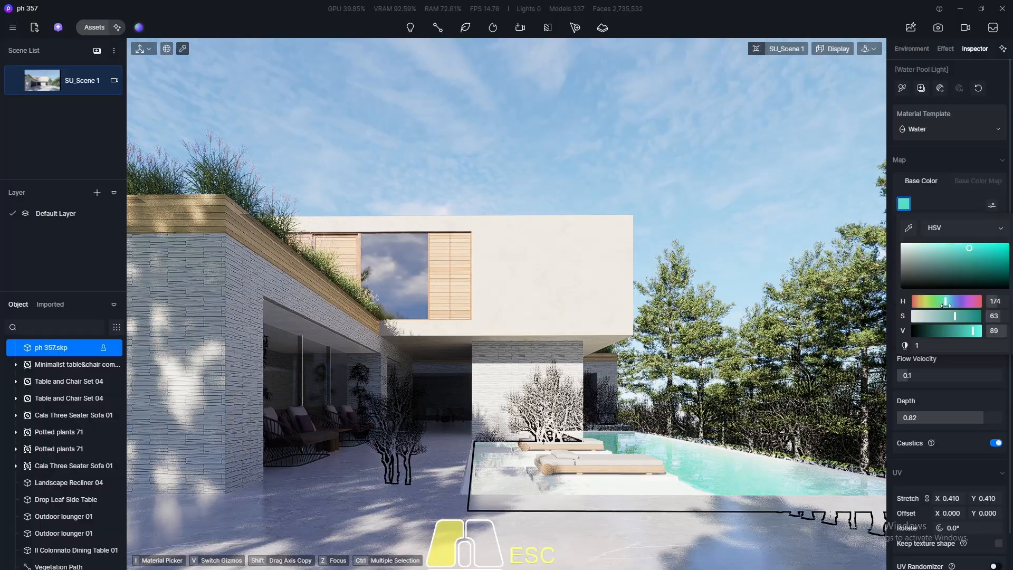
{"action": "left_click_drag", "start_coordinate": [946, 303], "coordinate": [946, 303]}
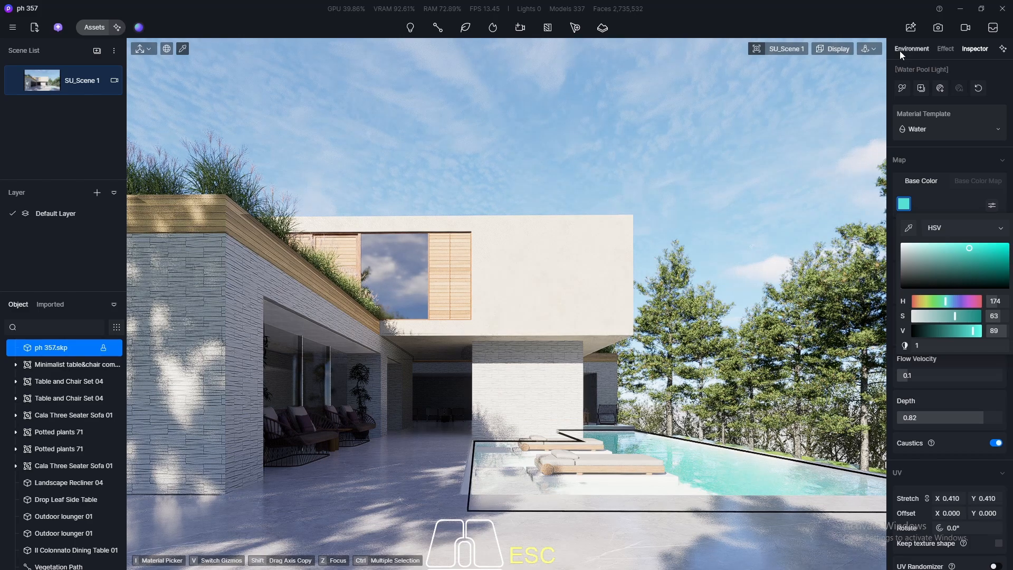
- Try a sky light caustics intensity of 1.1 and return it to 1
{"action": "left_click", "coordinate": [901, 49]}
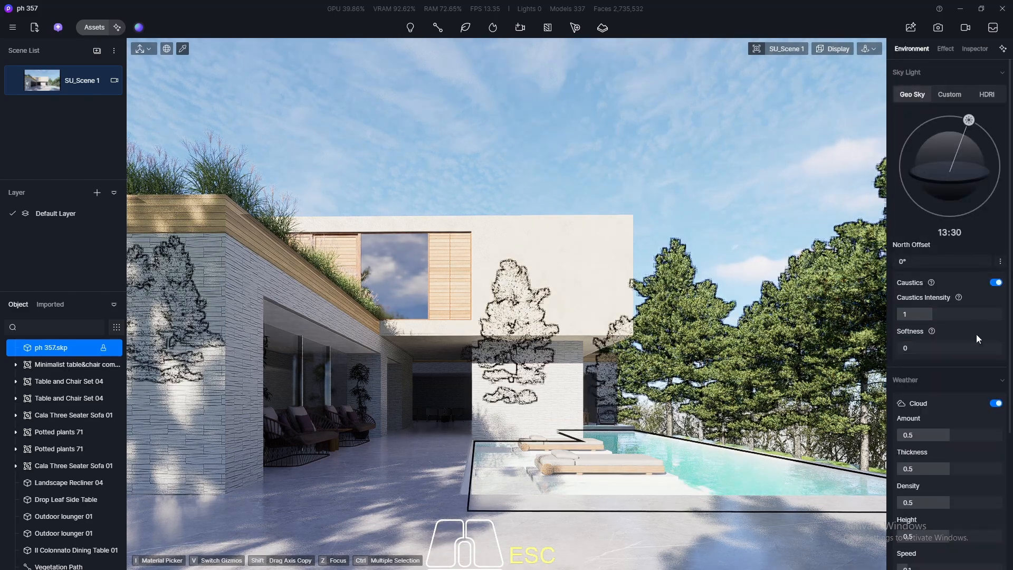
{"action": "mouse_move", "coordinate": [934, 314]}
{"action": "left_mouse_down"}
{"action": "mouse_move", "coordinate": [972, 313]}
{"action": "mouse_move", "coordinate": [933, 314]}
{"action": "left_mouse_up"}
{"action": "left_click", "coordinate": [927, 313]}
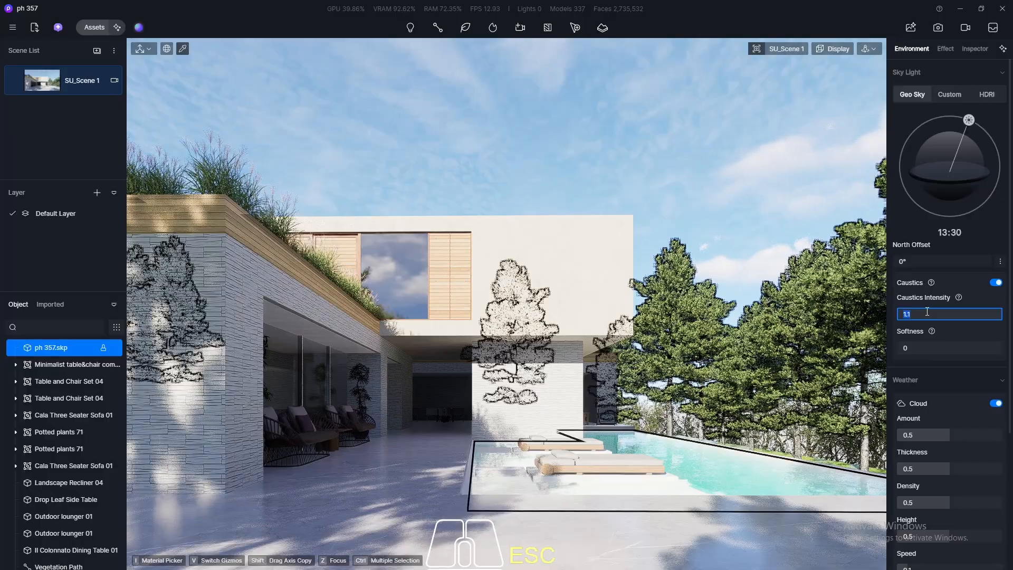
{"action": "type", "text": "1"}
{"action": "key", "text": "Return"}
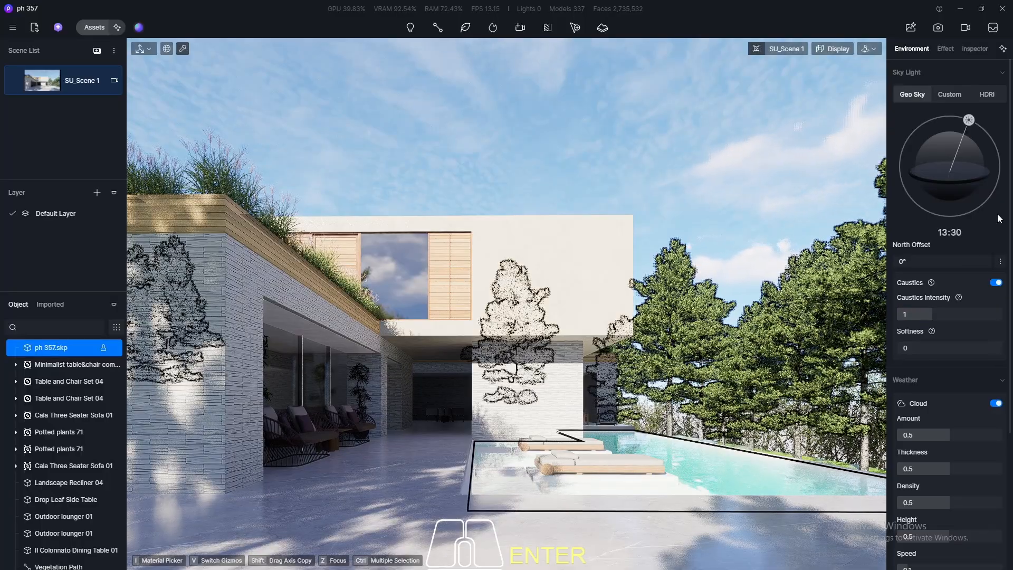
- Set the Geo Sky time of day to 09:30
{"action": "double_click", "coordinate": [944, 233]}
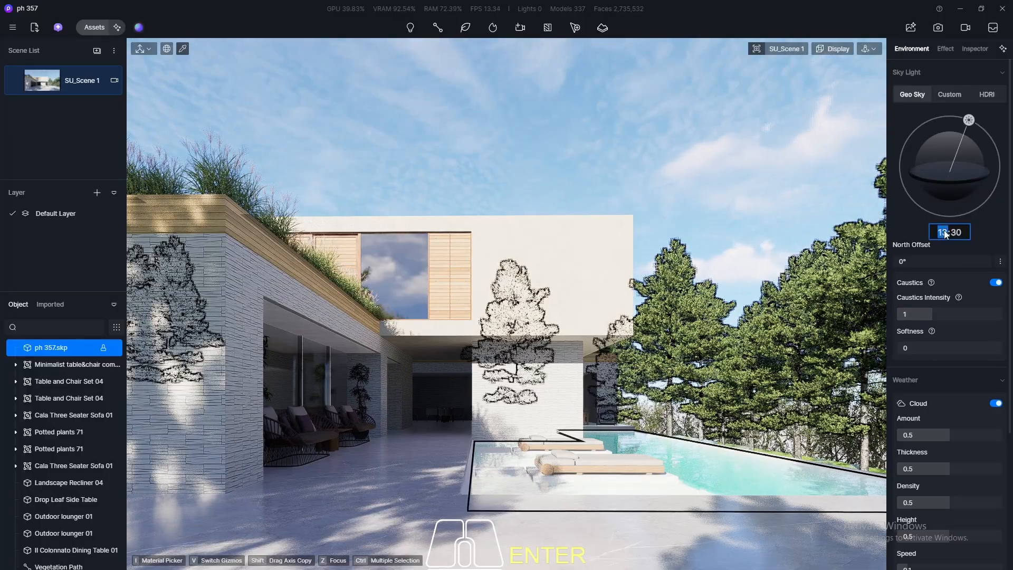
{"action": "type", "text": "09"}
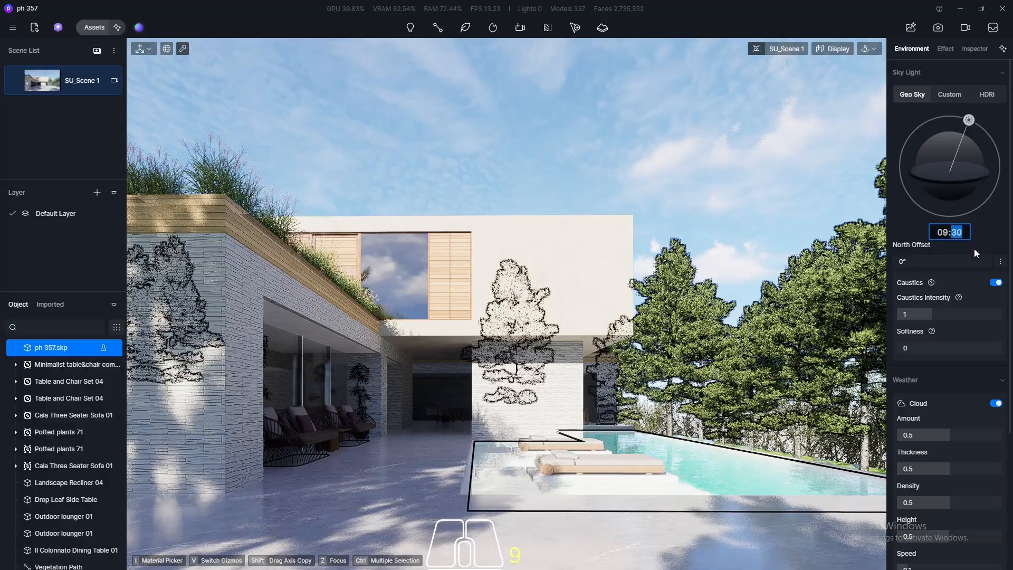
{"action": "key", "text": "Return"}
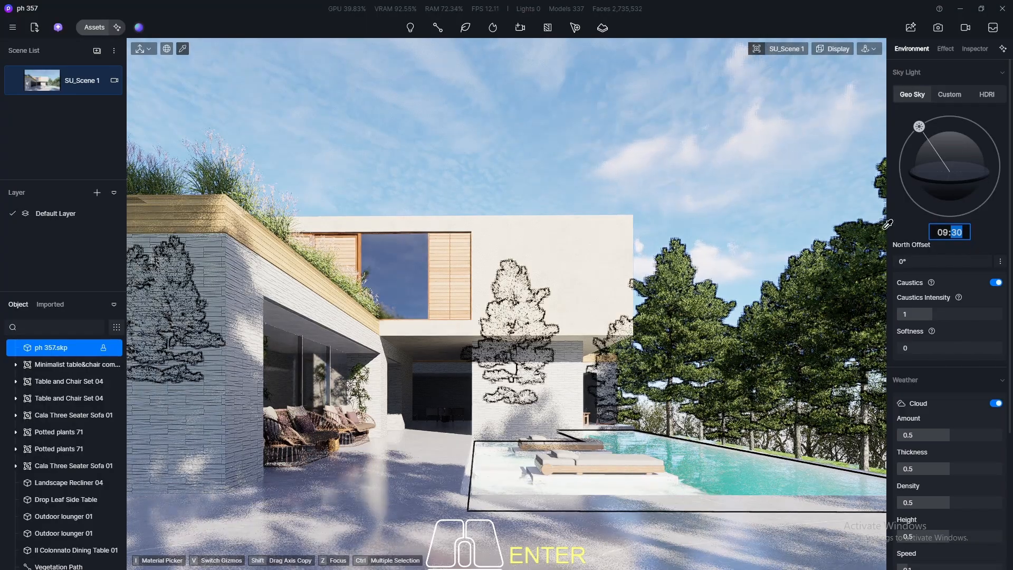
- Expand the additional Geo Sky settings and rotate the sun direction to a north offset of 40.2°
{"action": "left_click", "coordinate": [999, 261]}
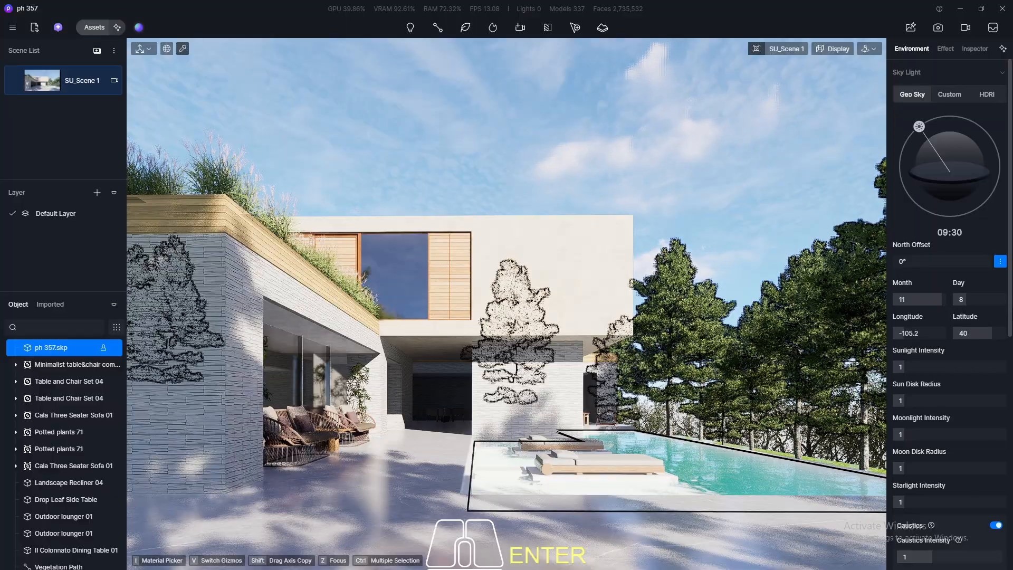
{"action": "left_click_drag", "start_coordinate": [1009, 264], "coordinate": [1010, 287]}
{"action": "mouse_move", "coordinate": [907, 219]}
{"action": "left_mouse_down"}
{"action": "mouse_move", "coordinate": [926, 217]}
{"action": "mouse_move", "coordinate": [907, 219]}
{"action": "left_mouse_up"}
{"action": "left_click_drag", "start_coordinate": [911, 218], "coordinate": [904, 222]}
{"action": "left_click", "coordinate": [973, 218]}
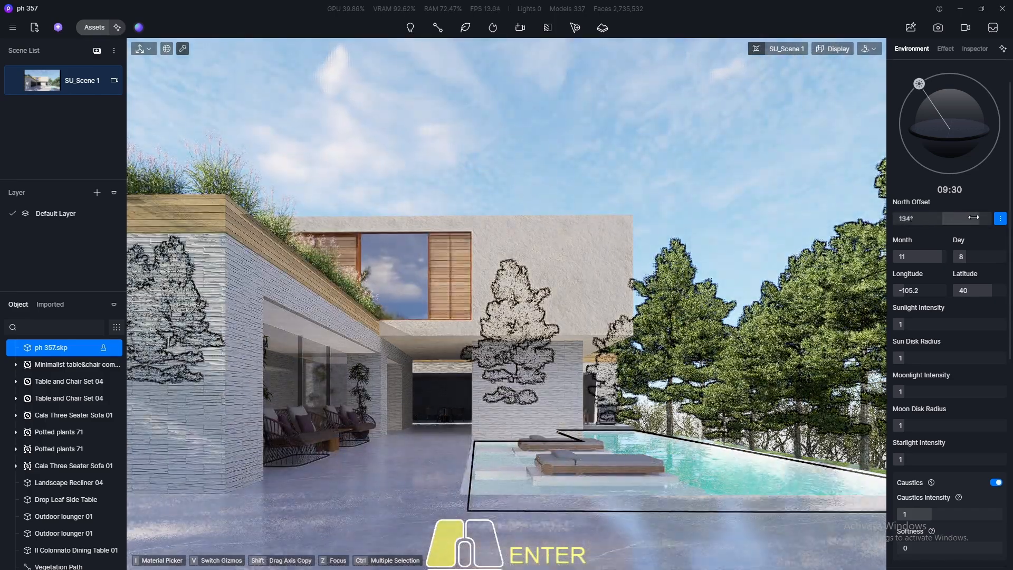
{"action": "left_click_drag", "start_coordinate": [973, 218], "coordinate": [947, 229]}
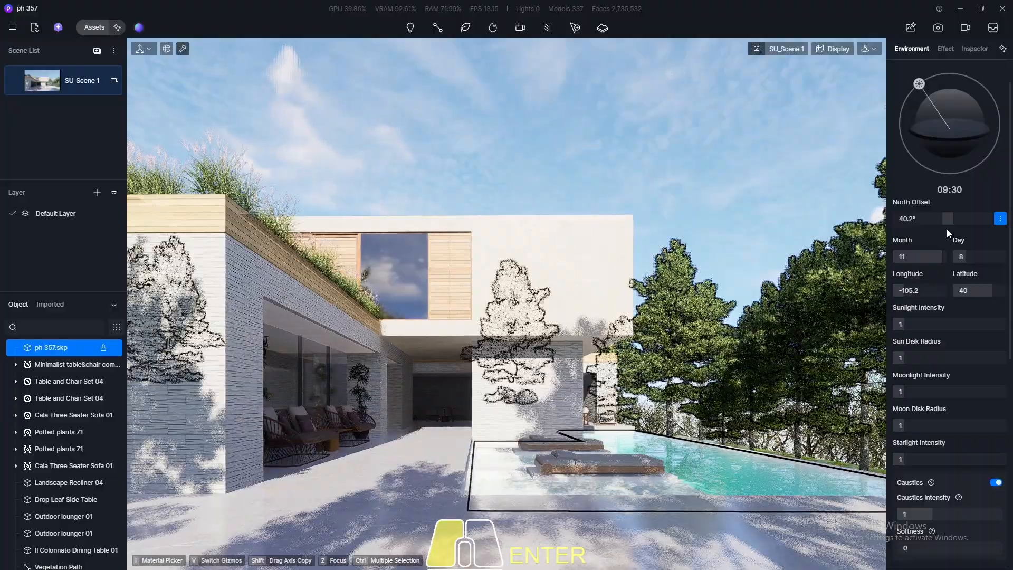
- Set the Geo Sky time of day to 07:24 for lower, warmer morning sunlight
{"action": "left_click_drag", "start_coordinate": [918, 84], "coordinate": [912, 109]}
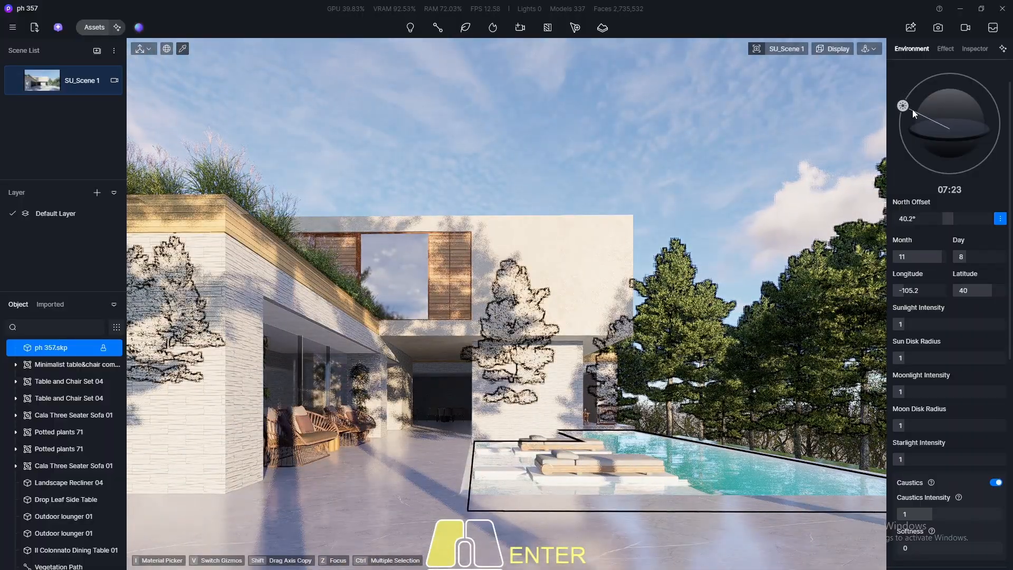
{"action": "left_click_drag", "start_coordinate": [913, 110], "coordinate": [913, 109]}
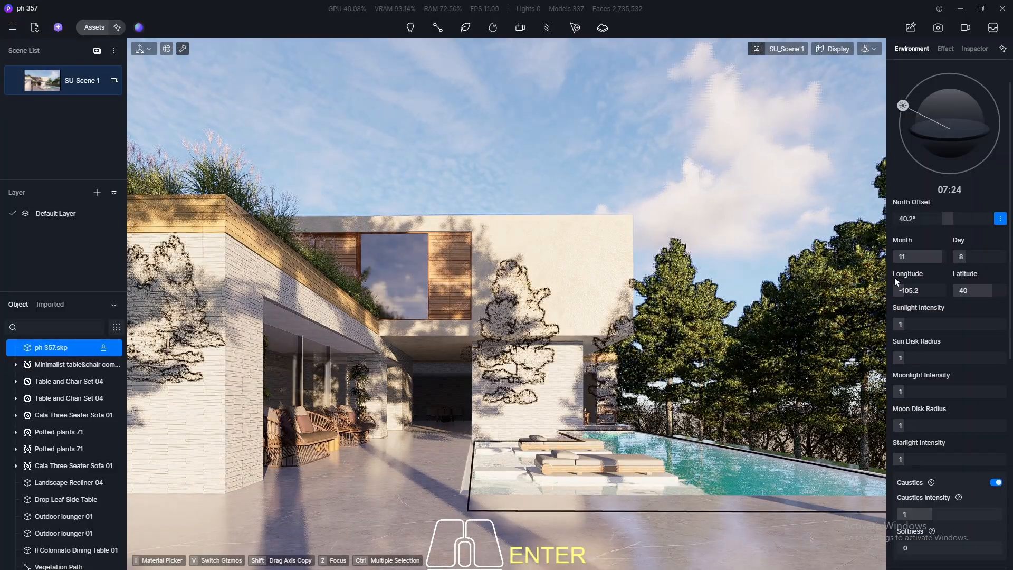
{"action": "mouse_move", "coordinate": [1010, 270]}
{"action": "left_mouse_down"}
{"action": "mouse_move", "coordinate": [1009, 416]}
{"action": "mouse_move", "coordinate": [1010, 251]}
{"action": "left_mouse_up"}
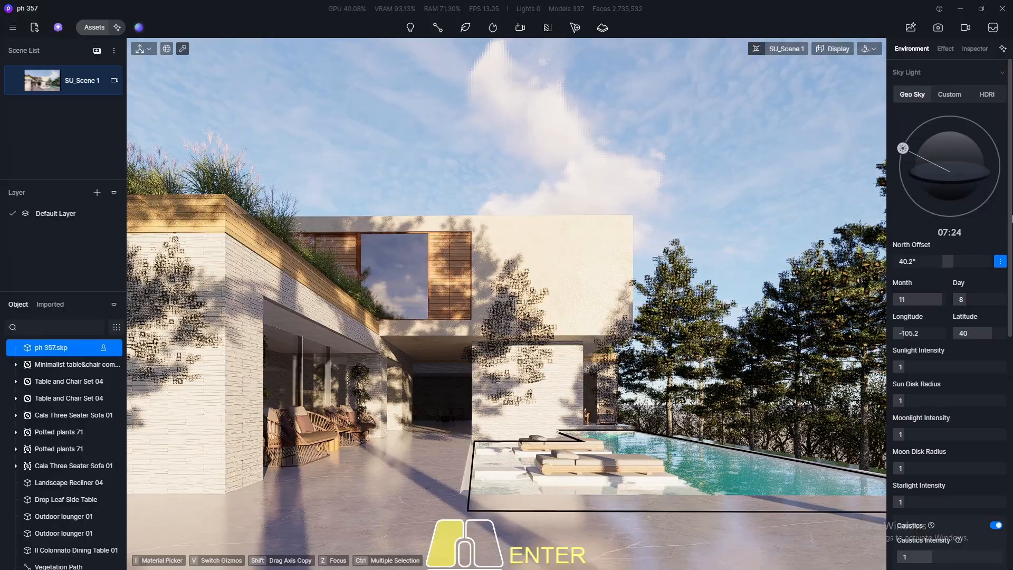
- Reduce the weather cloud amount to 0.2
{"action": "scroll", "coordinate": [951, 352], "scroll_direction": "down", "scroll_amount": 7}
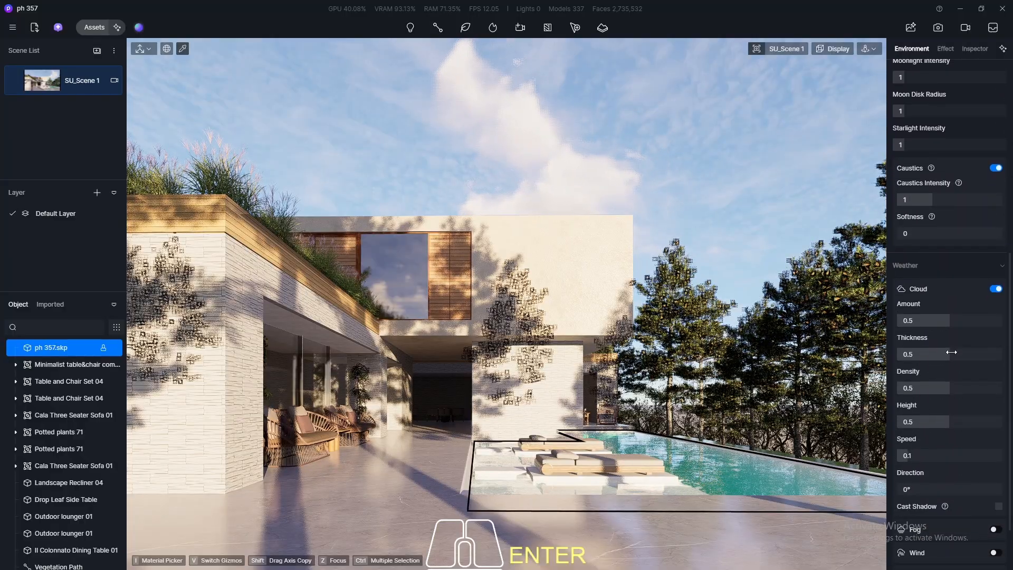
{"action": "left_click", "coordinate": [917, 320]}
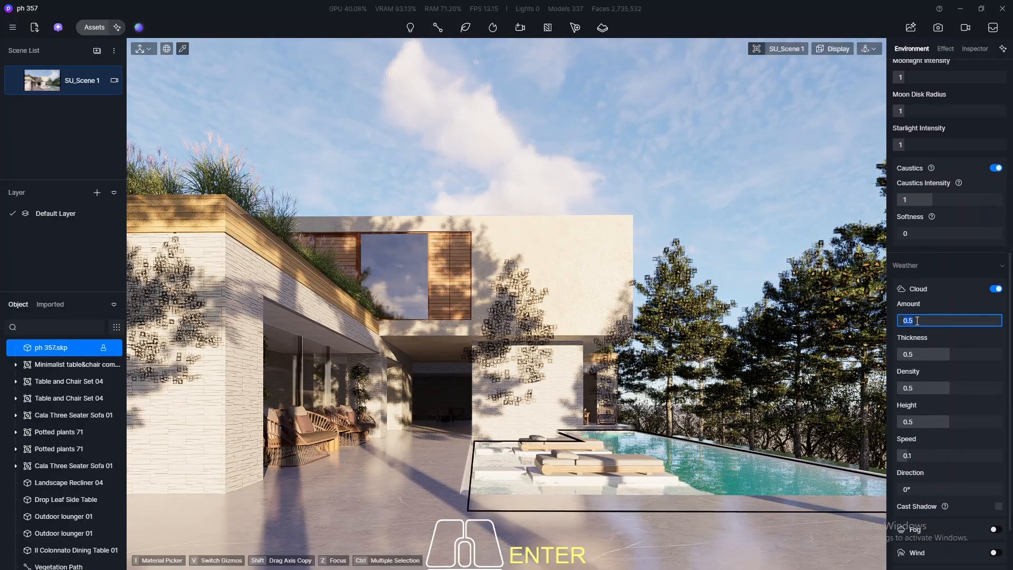
{"action": "type", "text": "0.2"}
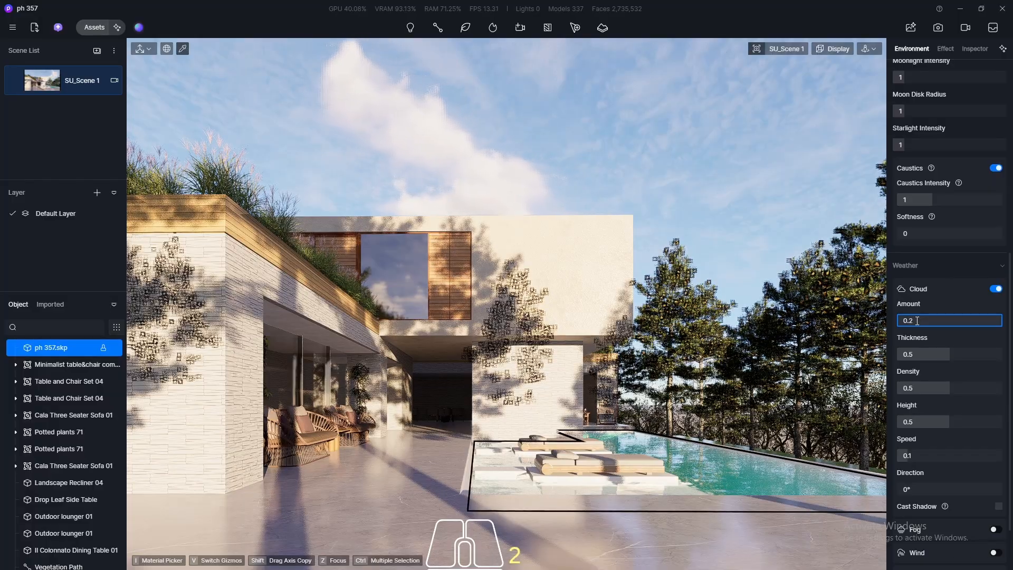
{"action": "key", "text": "Return"}
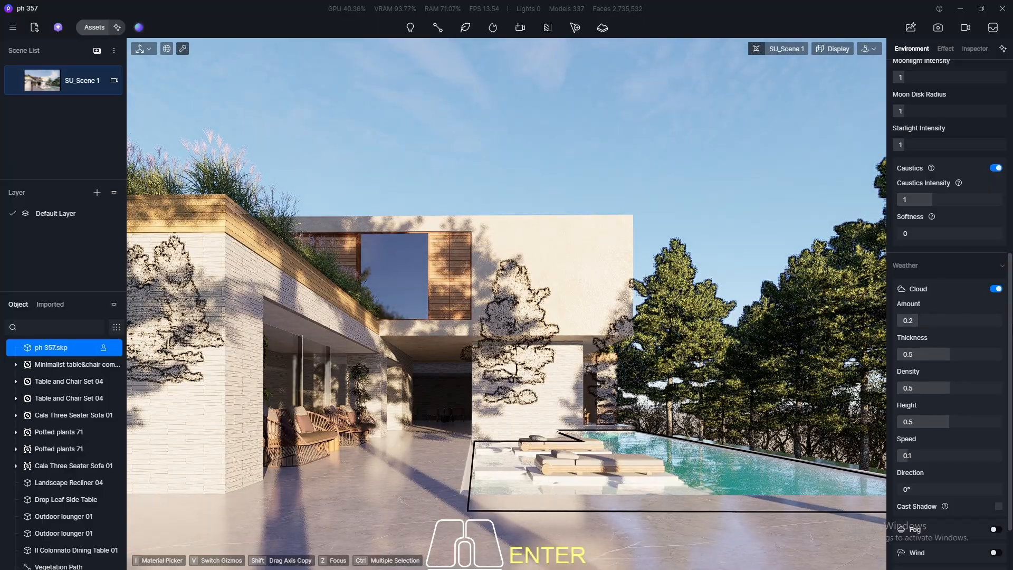
- Set the Geo Sky sun disk radius to 0.5
{"action": "left_click_drag", "start_coordinate": [1009, 369], "coordinate": [1010, 257]}
{"action": "left_click", "coordinate": [914, 261]}
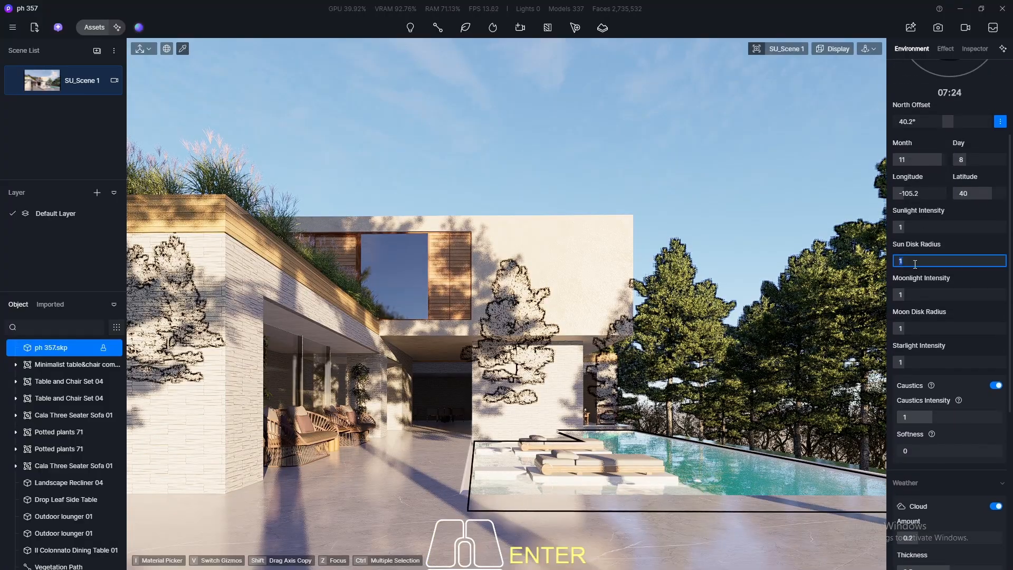
{"action": "type", "text": "0.5"}
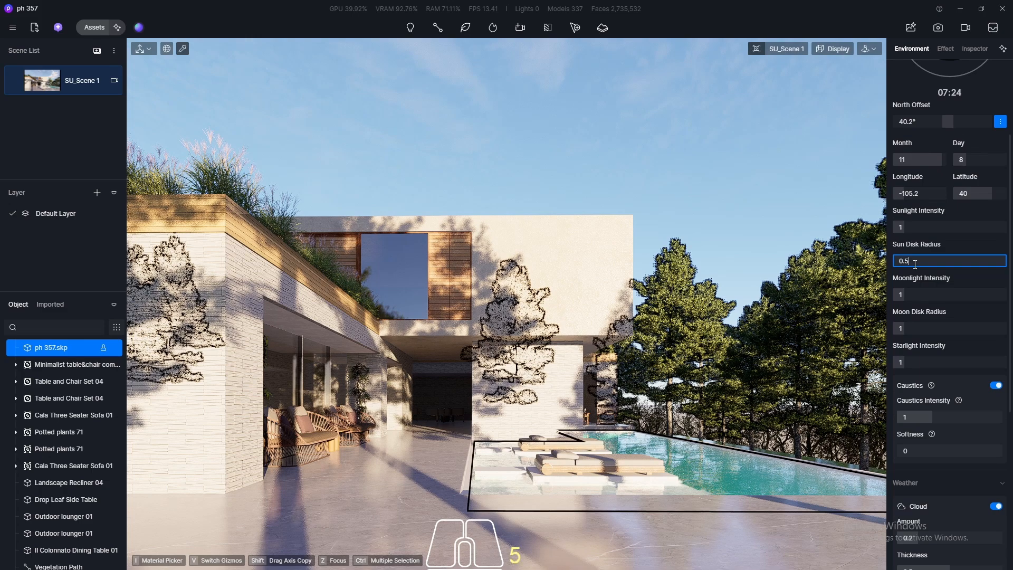
{"action": "key", "text": "Return"}
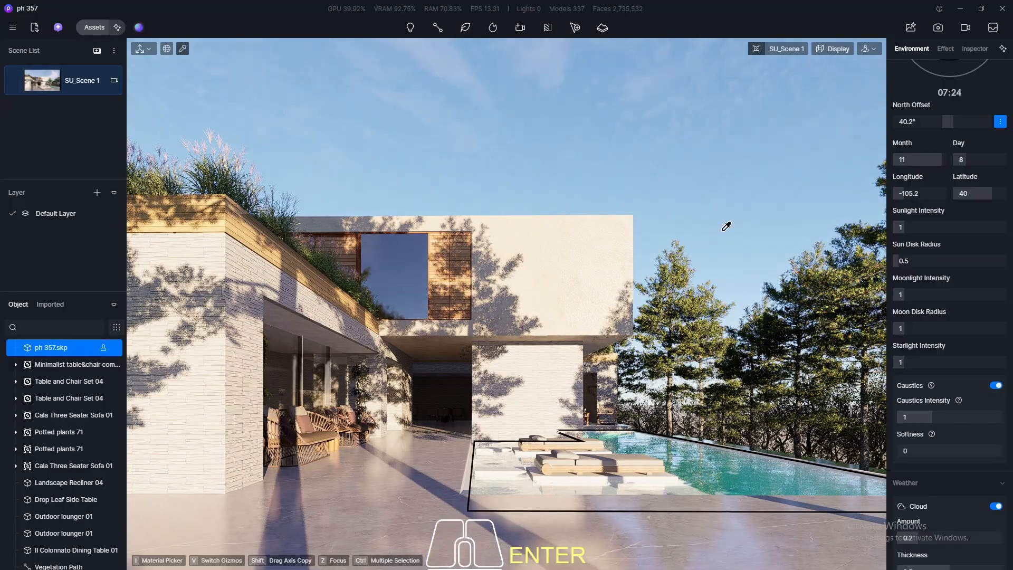
- Try Geo Sky sunlight intensities of 0.5 and 0.1, and return the intensity to 1
{"action": "left_click_drag", "start_coordinate": [1009, 255], "coordinate": [1009, 181]}
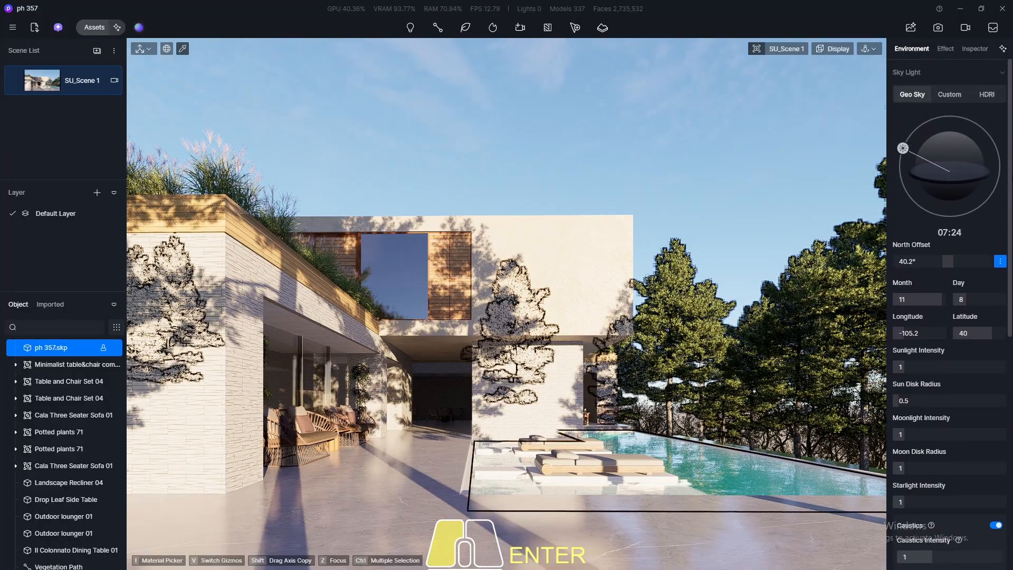
{"action": "left_click", "coordinate": [939, 366]}
{"action": "type", "text": "0"}
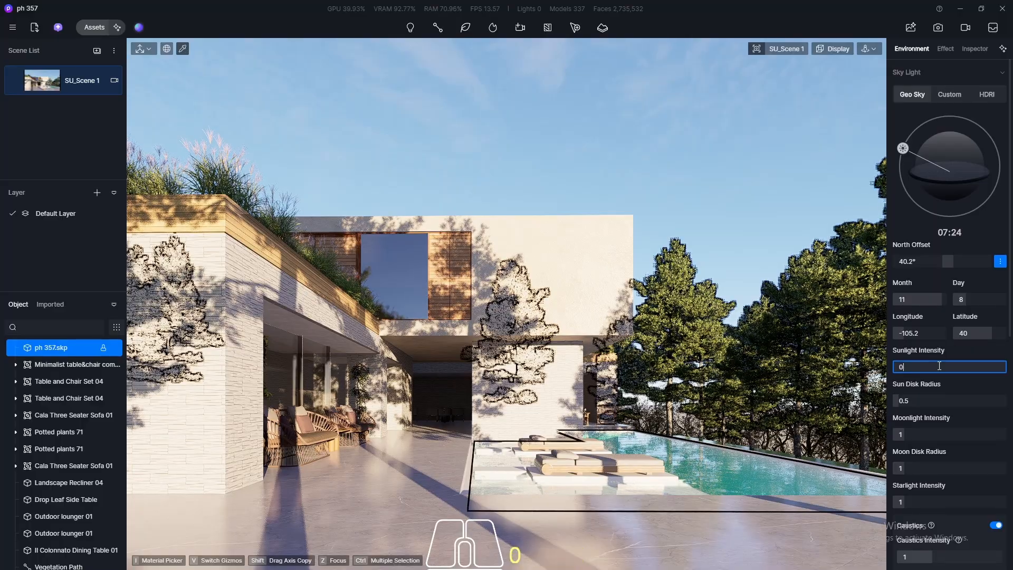
{"action": "type", "text": ".5"}
{"action": "key", "text": "Return"}
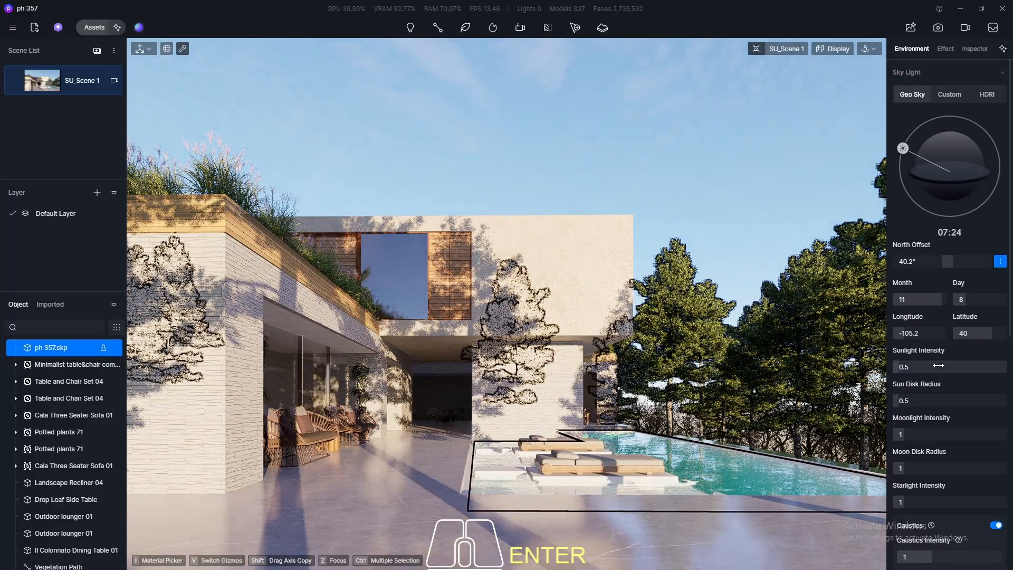
{"action": "left_click", "coordinate": [939, 366]}
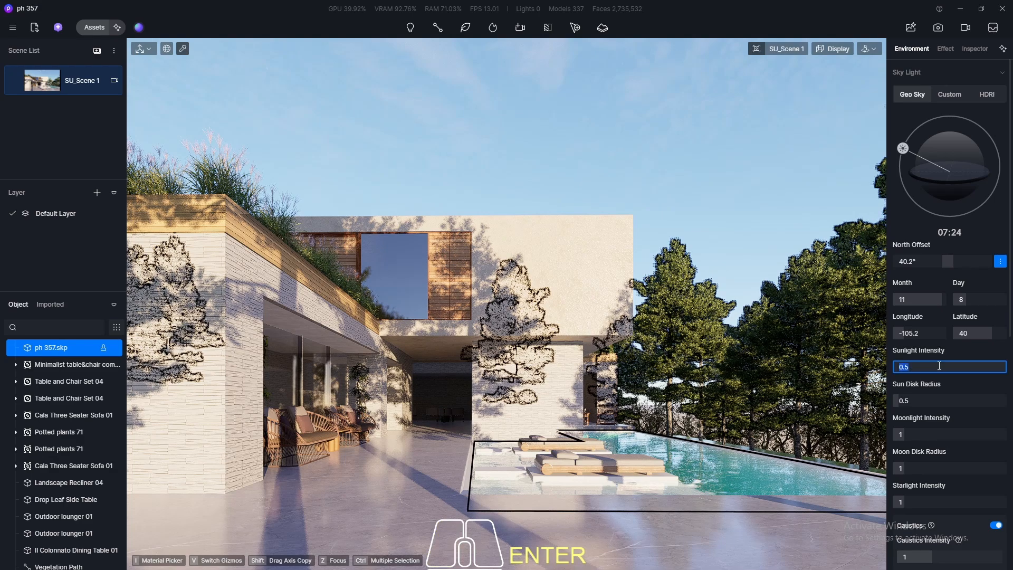
{"action": "type", "text": "0.1"}
{"action": "key", "text": "Return"}
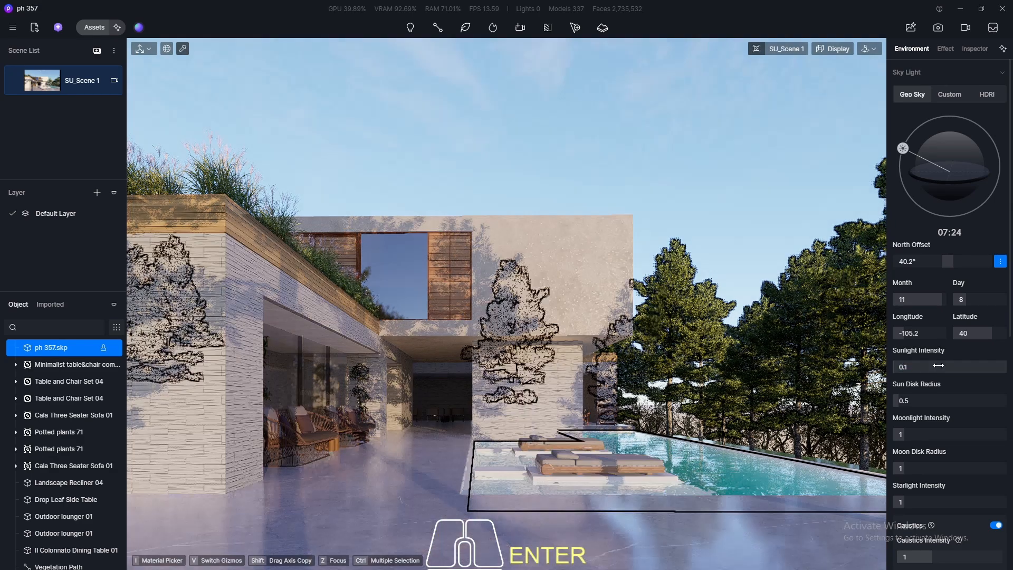
{"action": "left_click", "coordinate": [939, 365]}
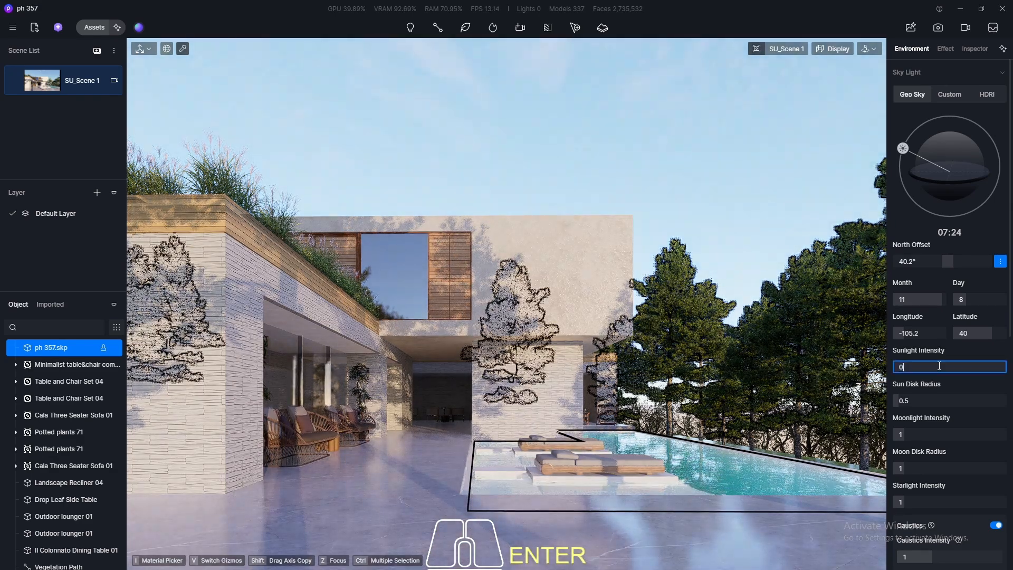
{"action": "type", "text": "0"}
{"action": "left_click_drag", "start_coordinate": [927, 367], "coordinate": [873, 360]}
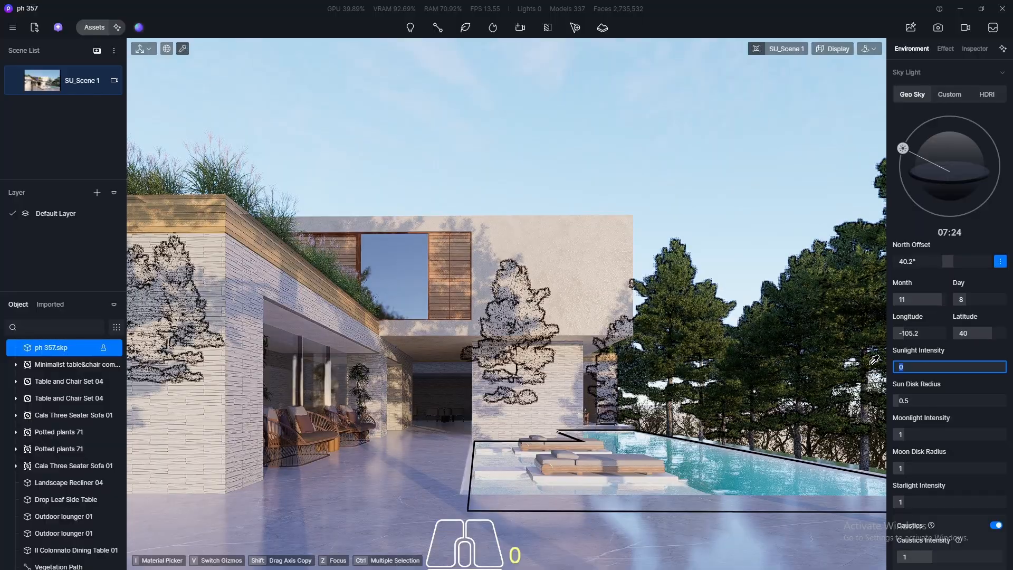
{"action": "type", "text": "1"}
{"action": "key", "text": "Return"}
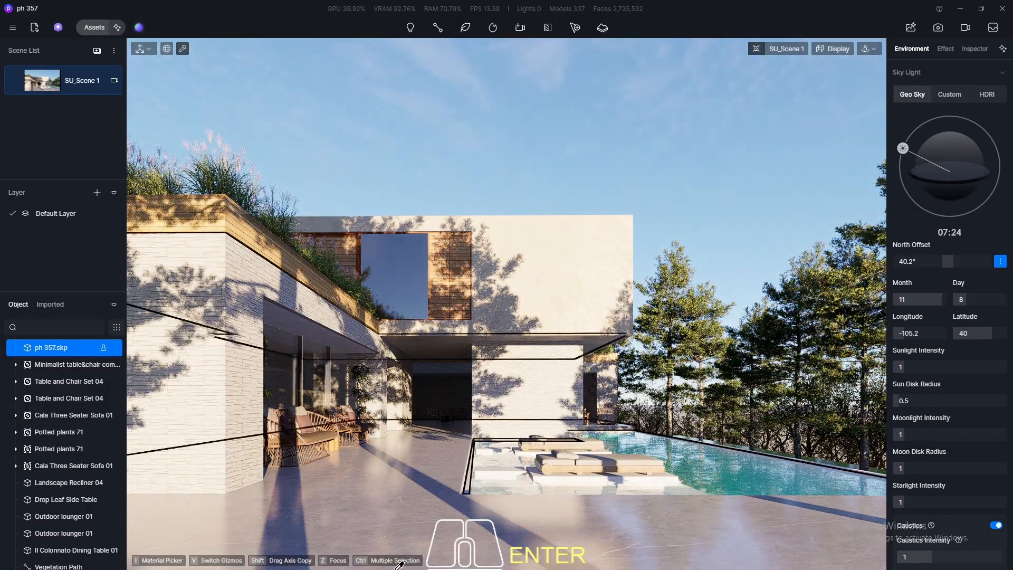
- Try reducing the sunlight intensity to 0.5 and to 0.3
{"action": "left_click", "coordinate": [974, 366]}
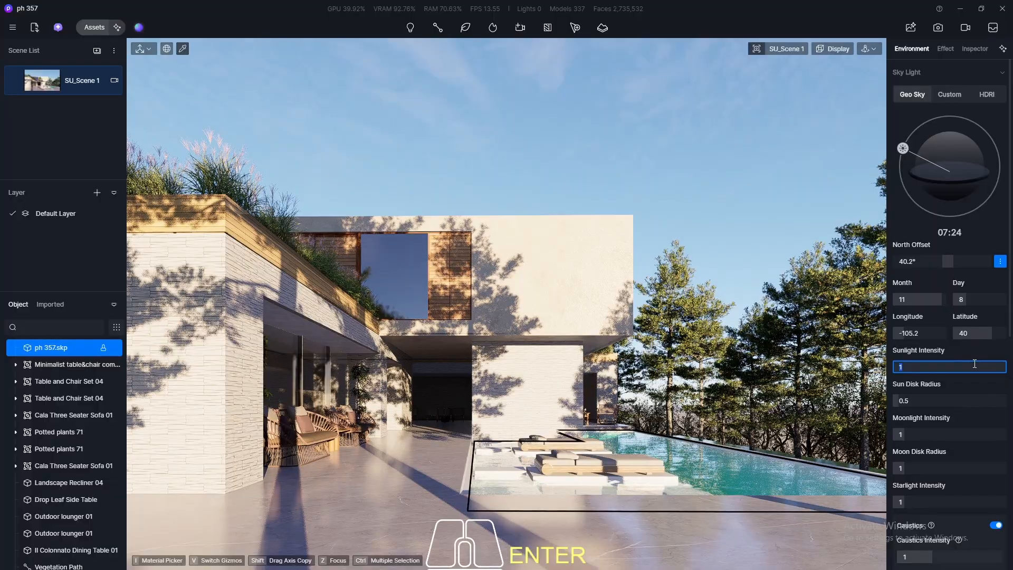
{"action": "type", "text": "0.5"}
{"action": "key", "text": "Return"}
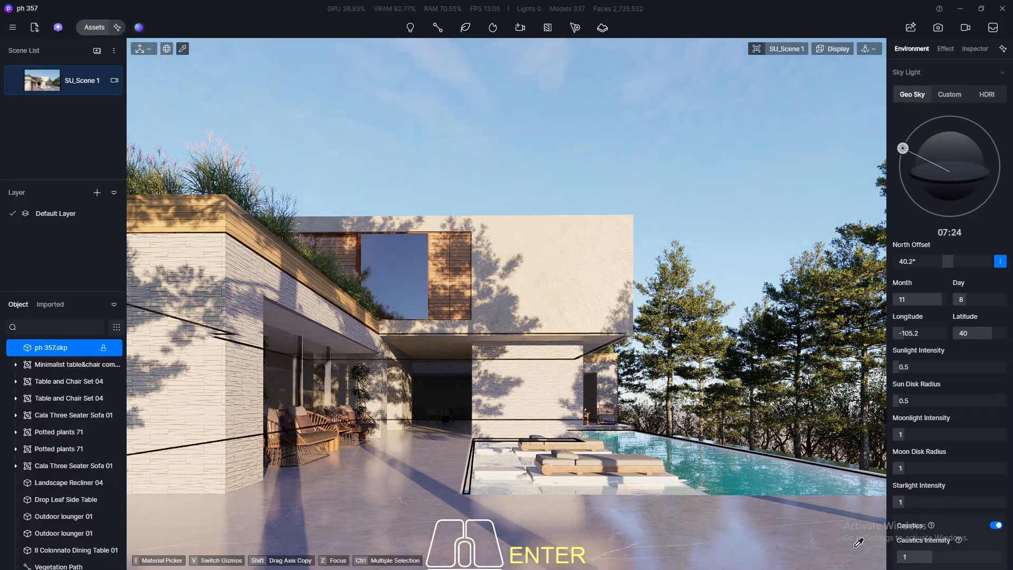
{"action": "left_click", "coordinate": [950, 368]}
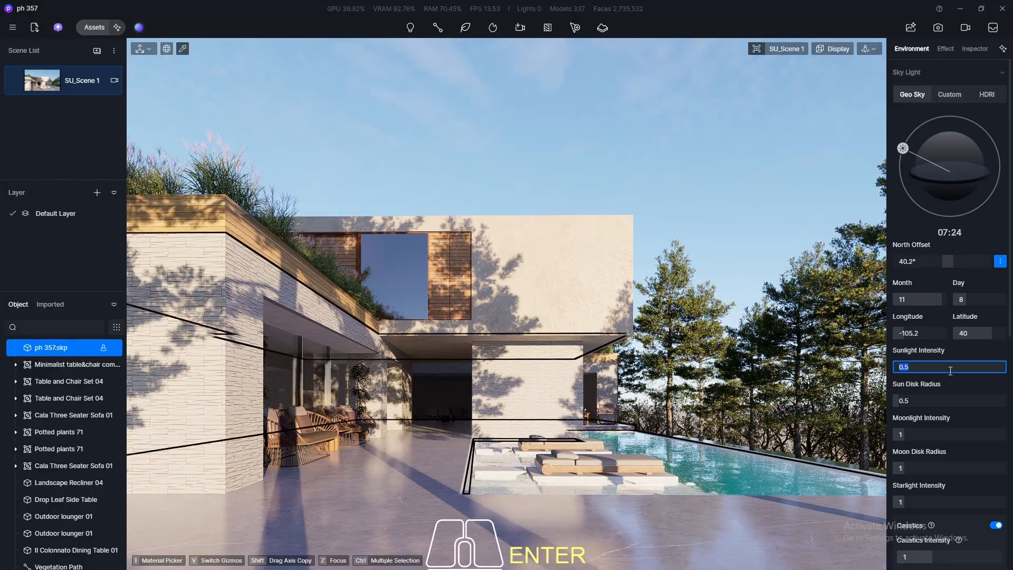
{"action": "type", "text": "0"}
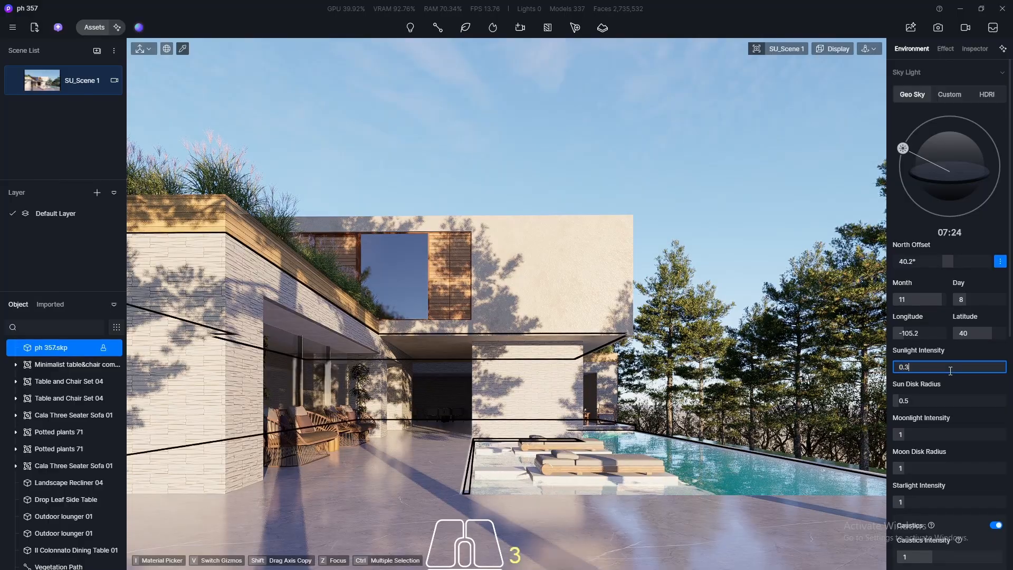
{"action": "type", "text": ".3"}
{"action": "key", "text": "Return"}
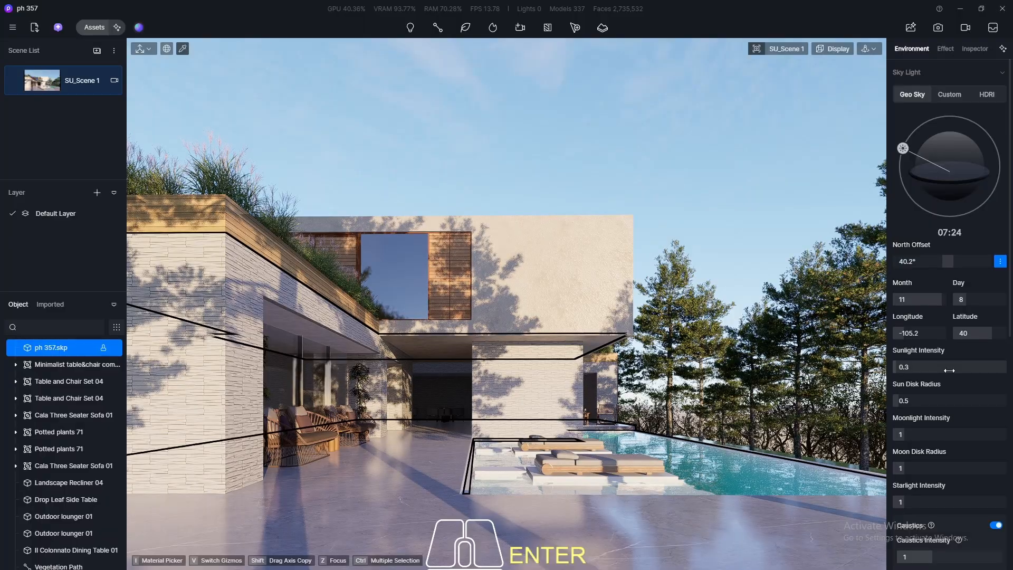
- Try raising the sunlight intensity to 0.7 and to 1
{"action": "left_click", "coordinate": [950, 369]}
{"action": "type", "text": "0"}
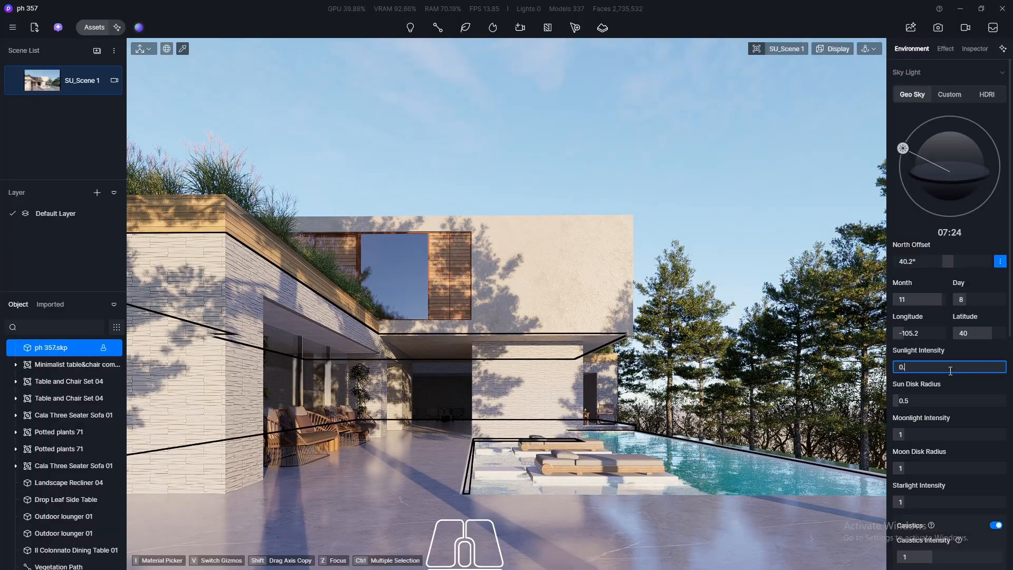
{"action": "type", "text": ".7"}
{"action": "key", "text": "Return"}
{"action": "left_click", "coordinate": [950, 370]}
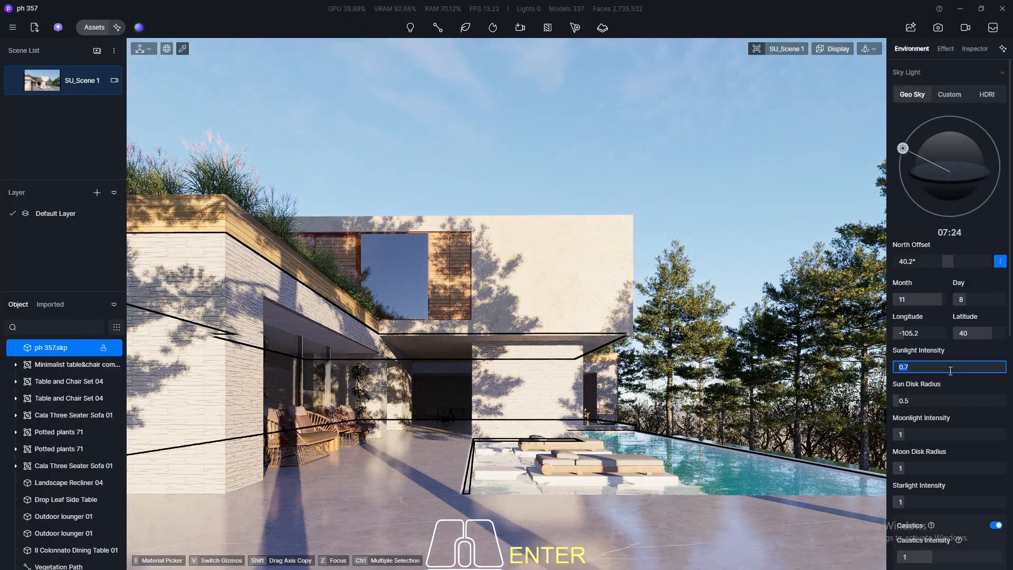
{"action": "type", "text": "1"}
{"action": "key", "text": "Return"}
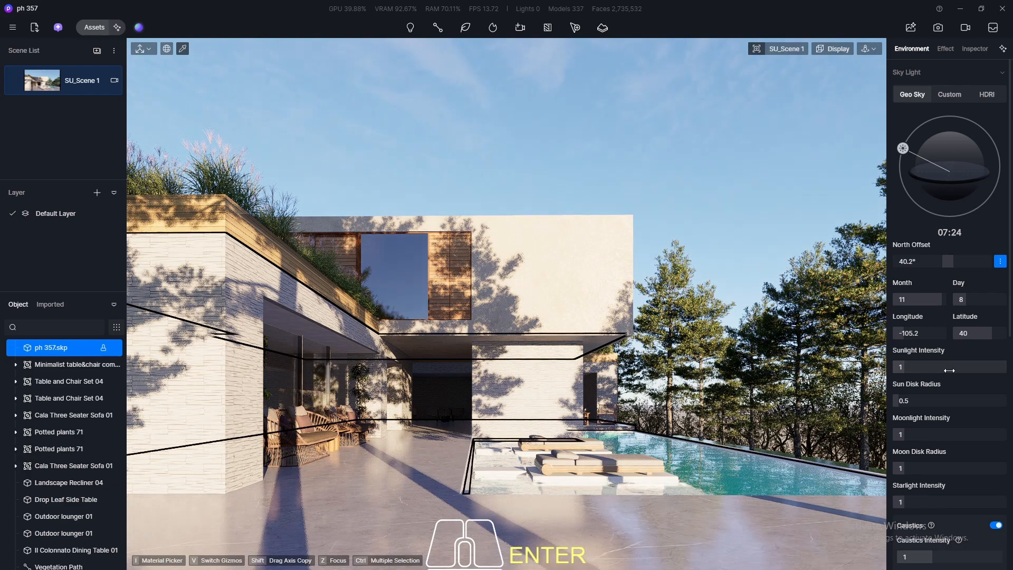
- Try weaker sunlight intensities of 0.2 and 0.3
{"action": "left_click", "coordinate": [950, 370]}
{"action": "type", "text": "0"}
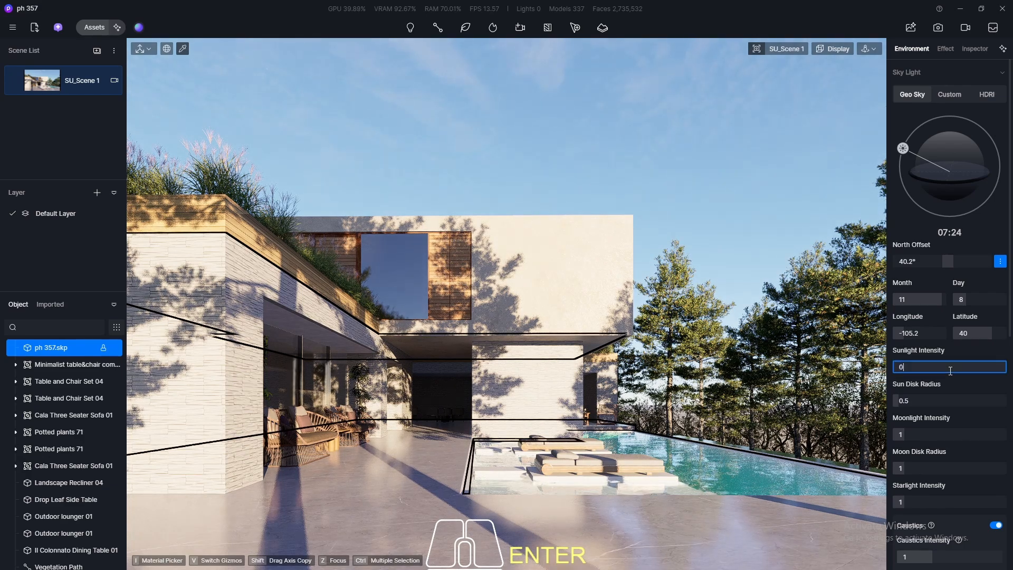
{"action": "type", "text": "."}
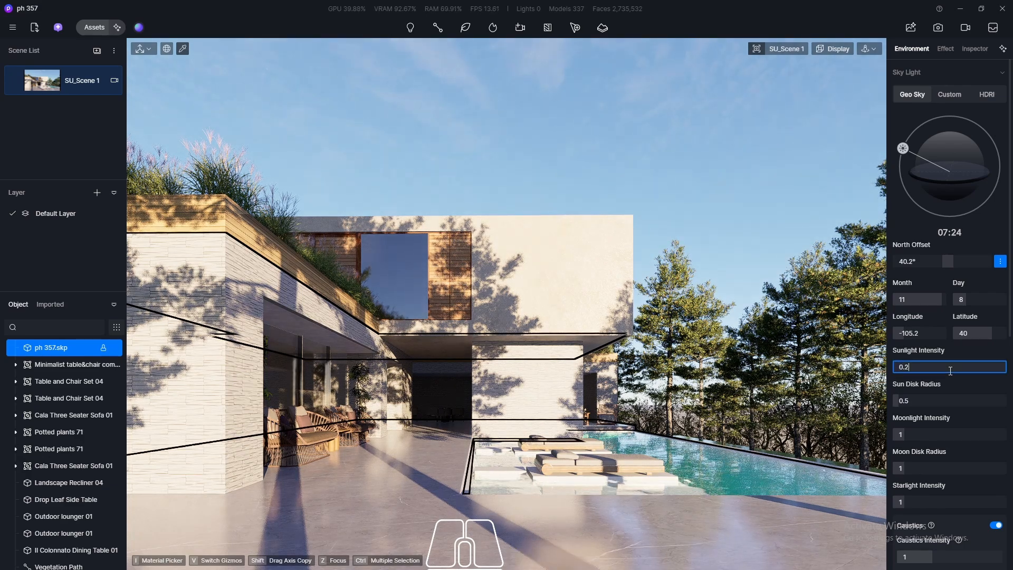
{"action": "type", "text": "2"}
{"action": "key", "text": "Return"}
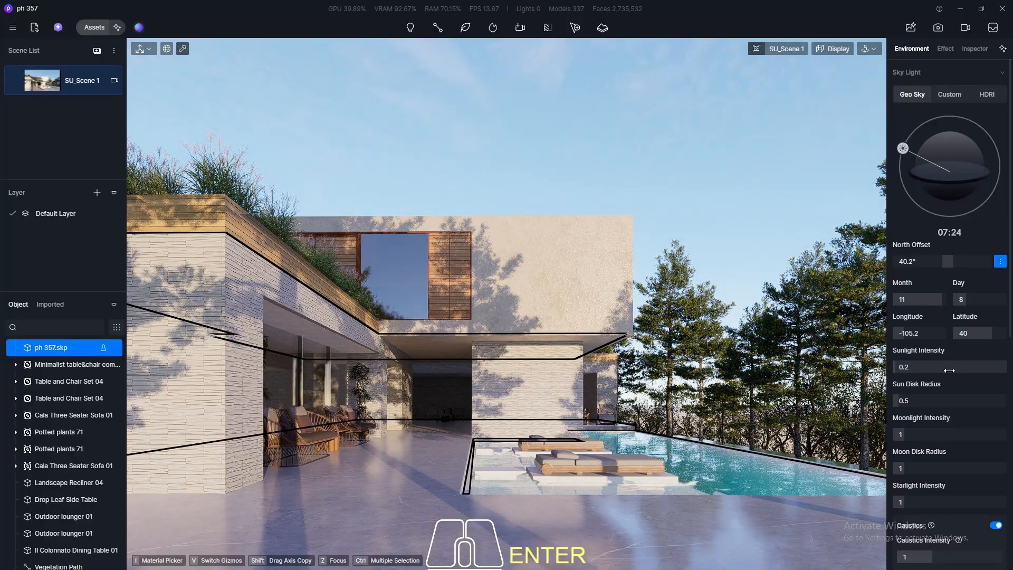
{"action": "left_click", "coordinate": [950, 370]}
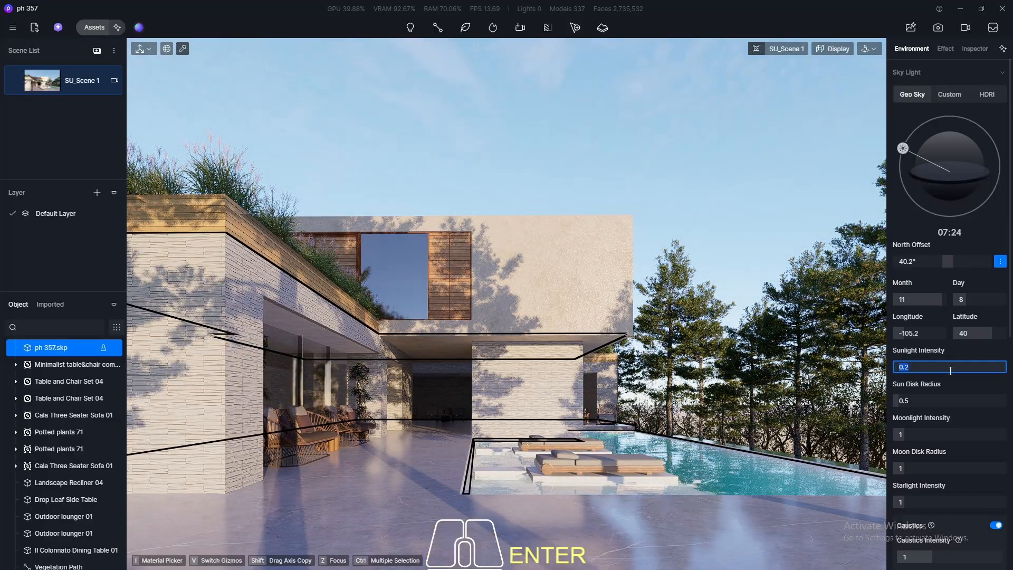
{"action": "type", "text": "0"}
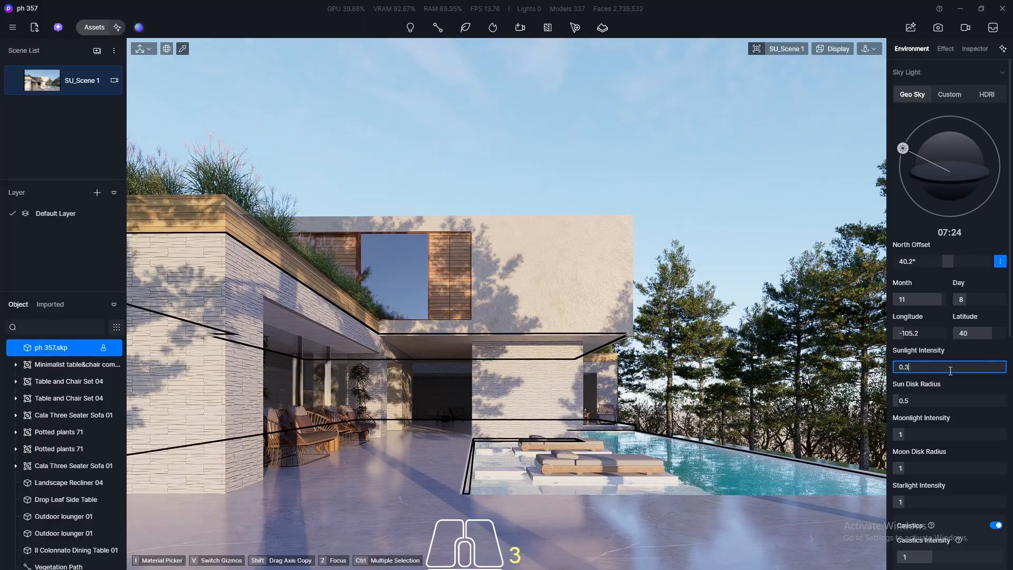
{"action": "type", "text": ".3"}
{"action": "key", "text": "Return"}
- Set the Geo Sky sunlight intensity to 0.5
{"action": "left_click", "coordinate": [950, 370]}
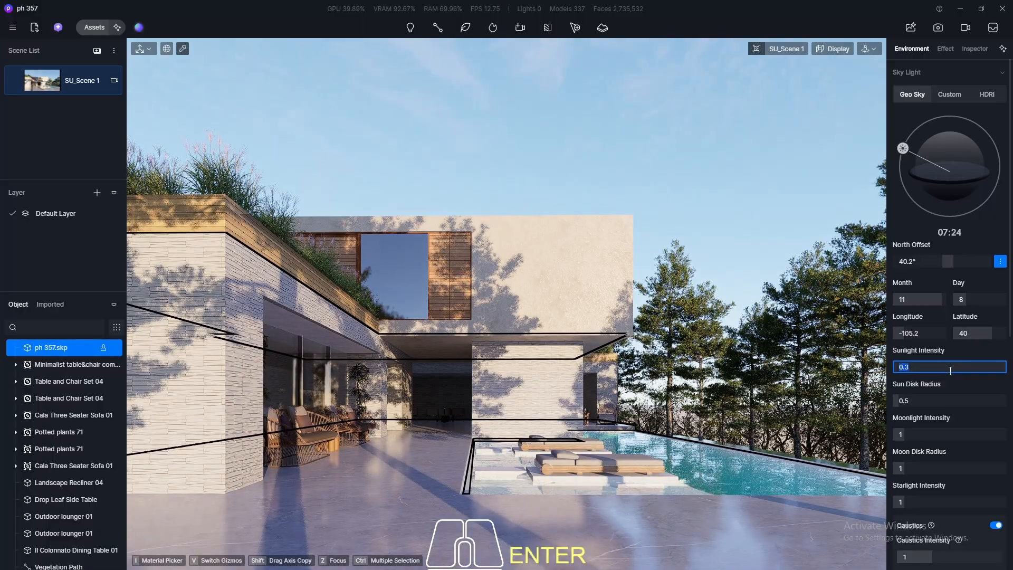
{"action": "type", "text": "0.5"}
{"action": "key", "text": "Return"}
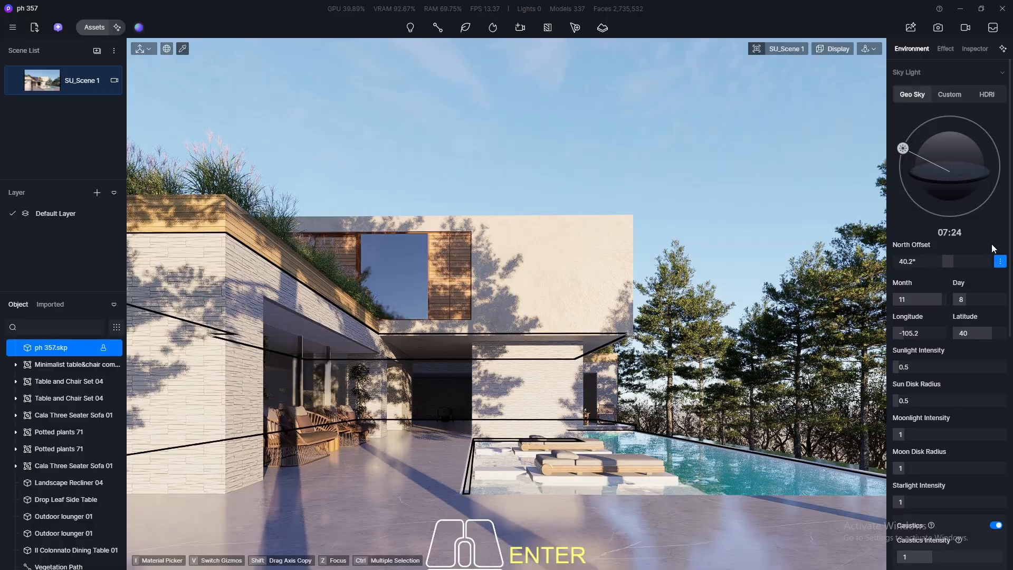
- Set the post-processing Bloom effect to 0
{"action": "left_click", "coordinate": [945, 48]}
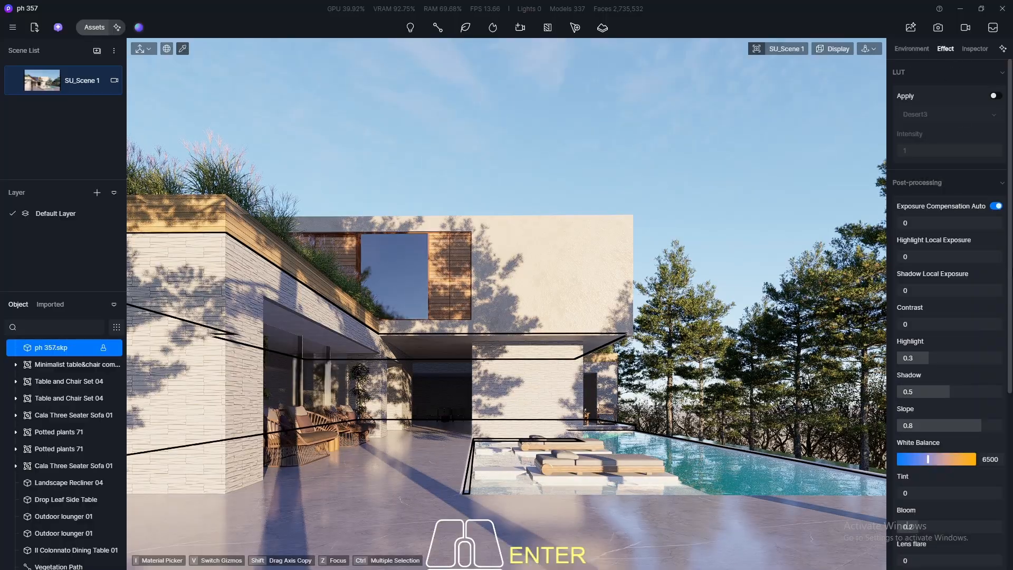
{"action": "scroll", "coordinate": [939, 284], "scroll_direction": "down", "scroll_amount": 5}
{"action": "left_click", "coordinate": [932, 265]}
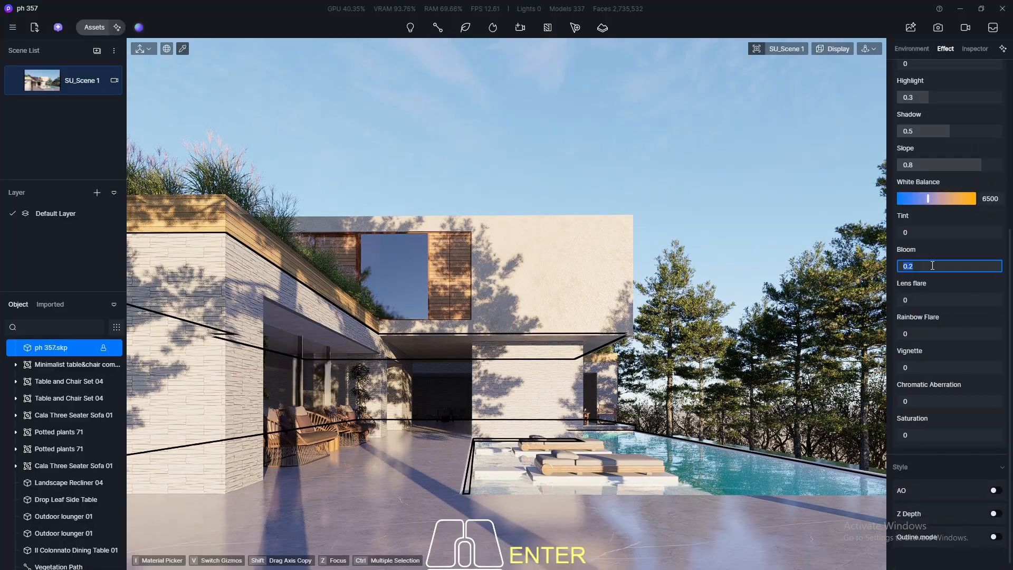
{"action": "type", "text": "0"}
{"action": "key", "text": "Return"}
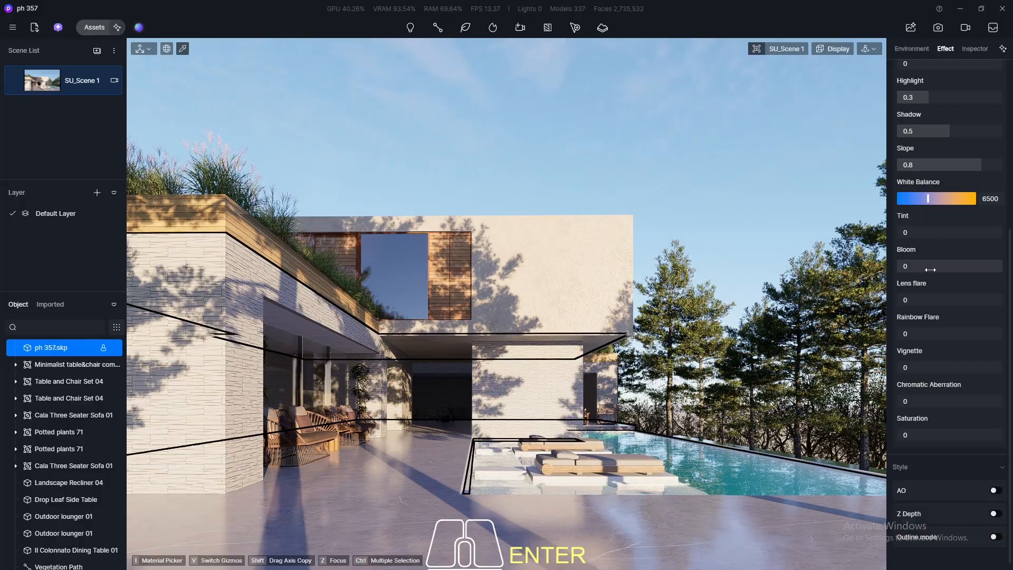
- Enable outline mode in the style effects and set its line intensity to 0.5
{"action": "scroll", "coordinate": [930, 270], "scroll_direction": "down", "scroll_amount": 1}
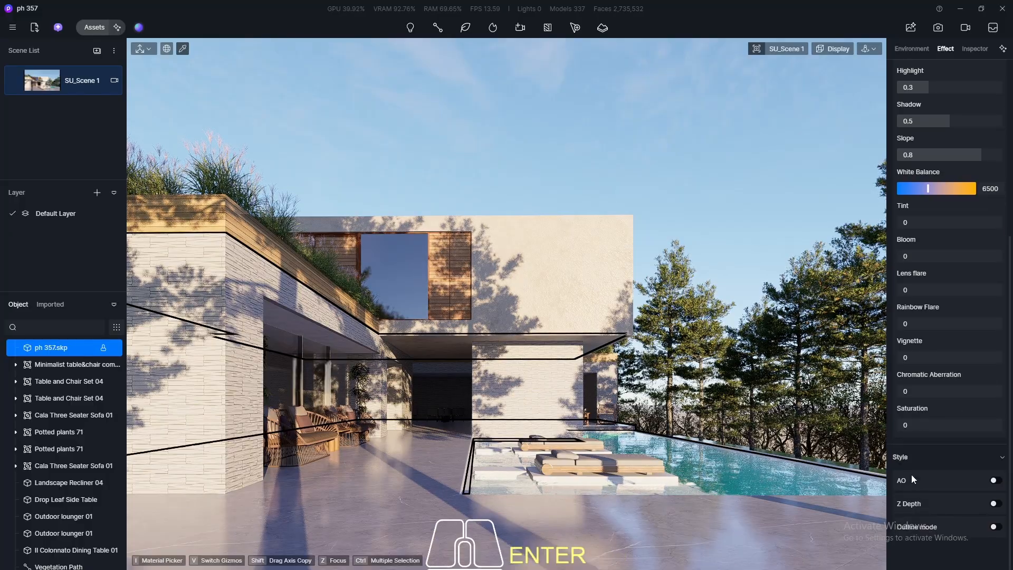
{"action": "left_click", "coordinate": [995, 526]}
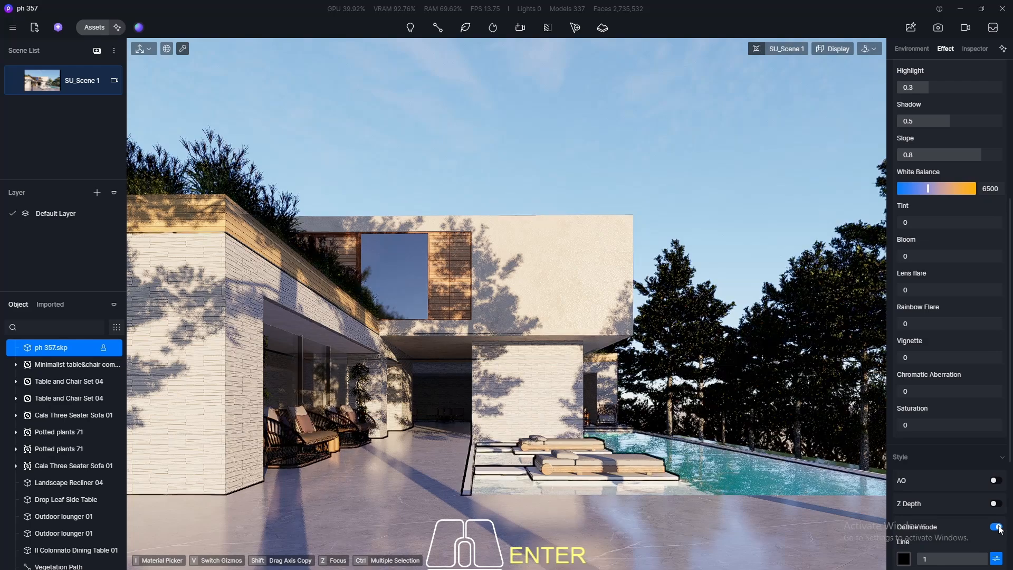
{"action": "left_click", "coordinate": [935, 558]}
{"action": "type", "text": "0"}
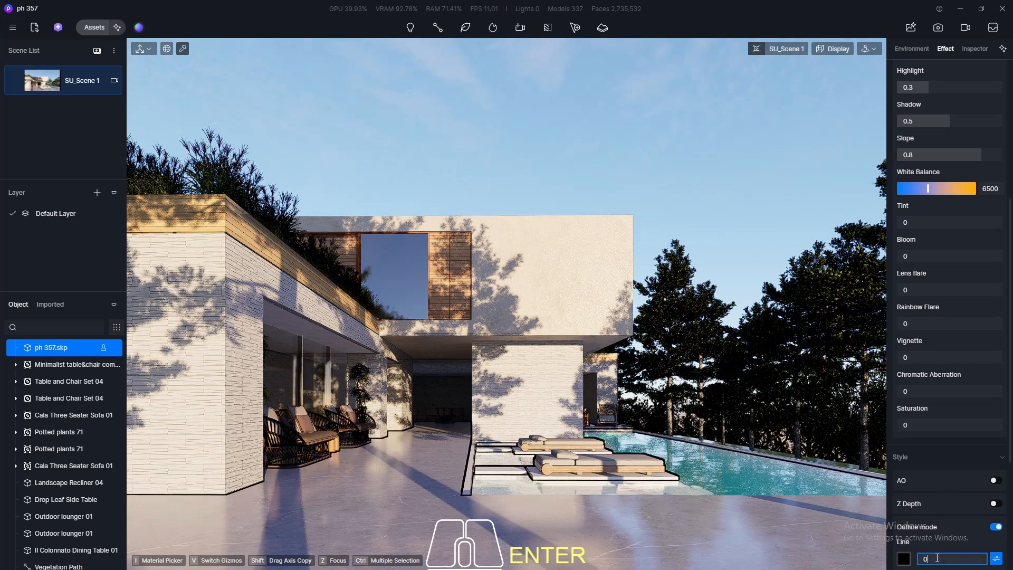
{"action": "type", "text": ".5"}
{"action": "key", "text": "Return"}
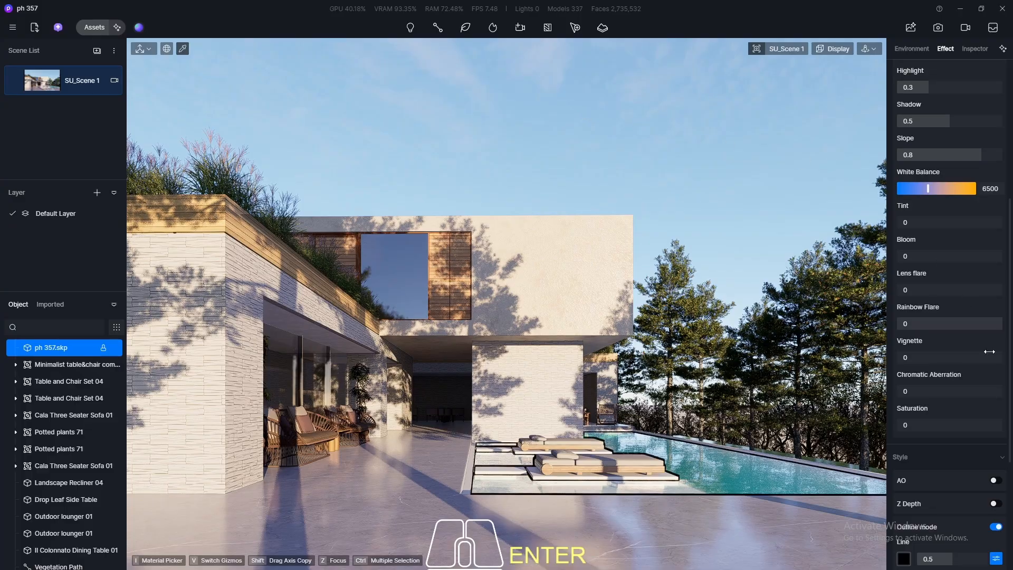
- Set the post-processing Shadow value to 0.3
{"action": "left_click_drag", "start_coordinate": [1010, 365], "coordinate": [1009, 244]}
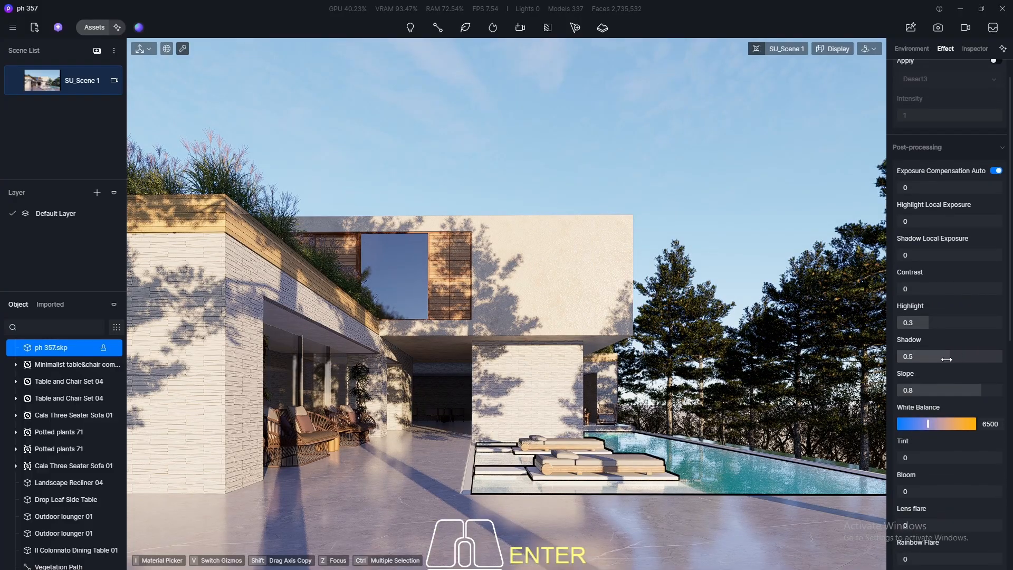
{"action": "left_click_drag", "start_coordinate": [946, 358], "coordinate": [917, 359]}
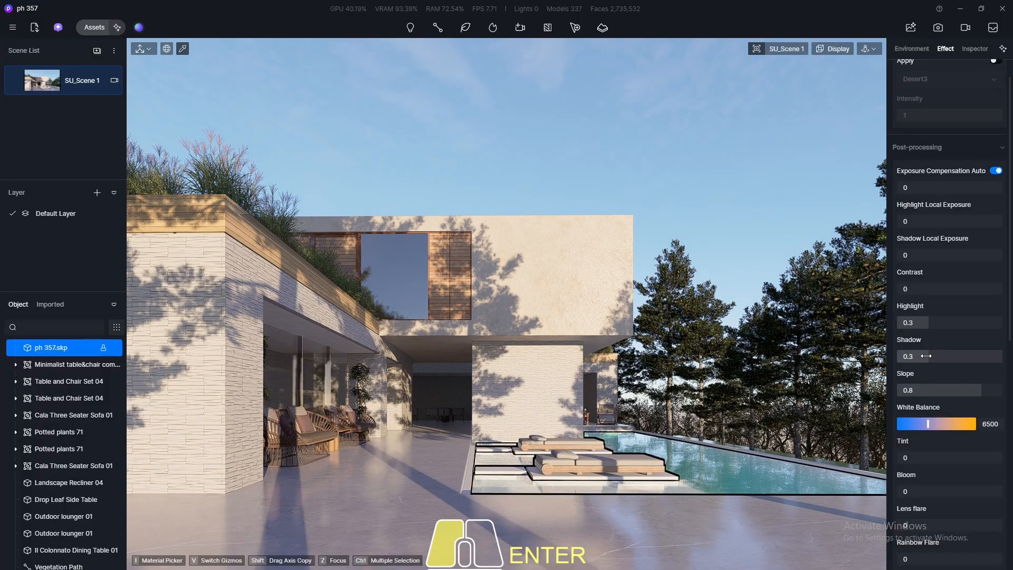
{"action": "left_click", "coordinate": [926, 356]}
{"action": "type", "text": "0"}
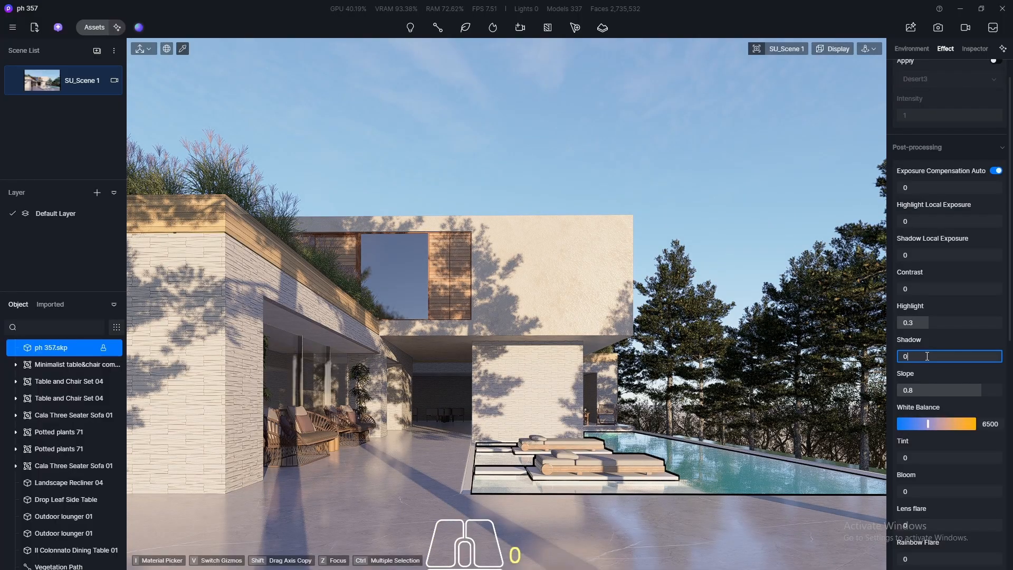
{"action": "type", "text": ".3"}
{"action": "key", "text": "Return"}
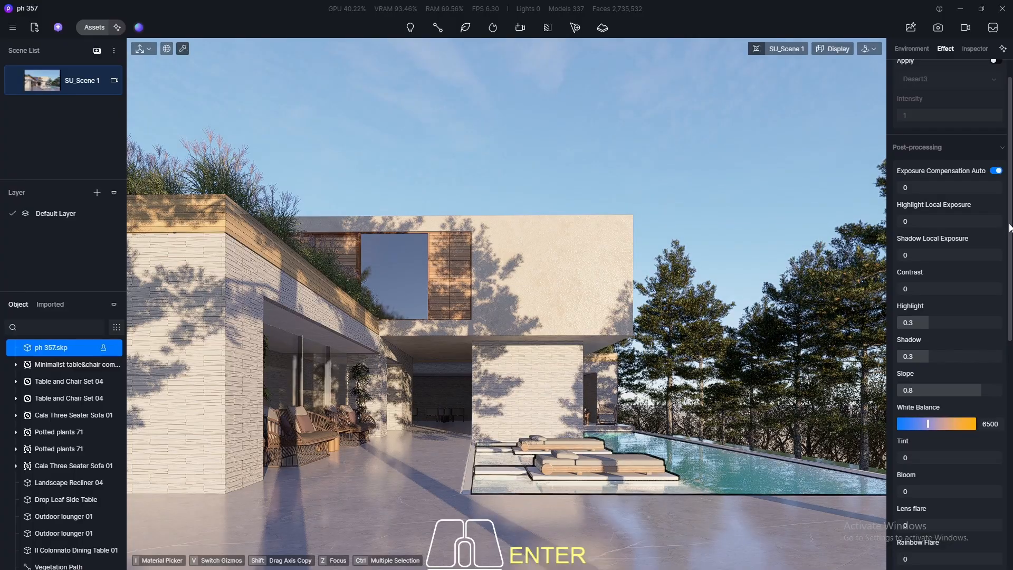
- Try a post-processing contrast of -0.1 and reset it to 0
{"action": "left_click", "coordinate": [921, 289]}
{"action": "type", "text": "-0.1"}
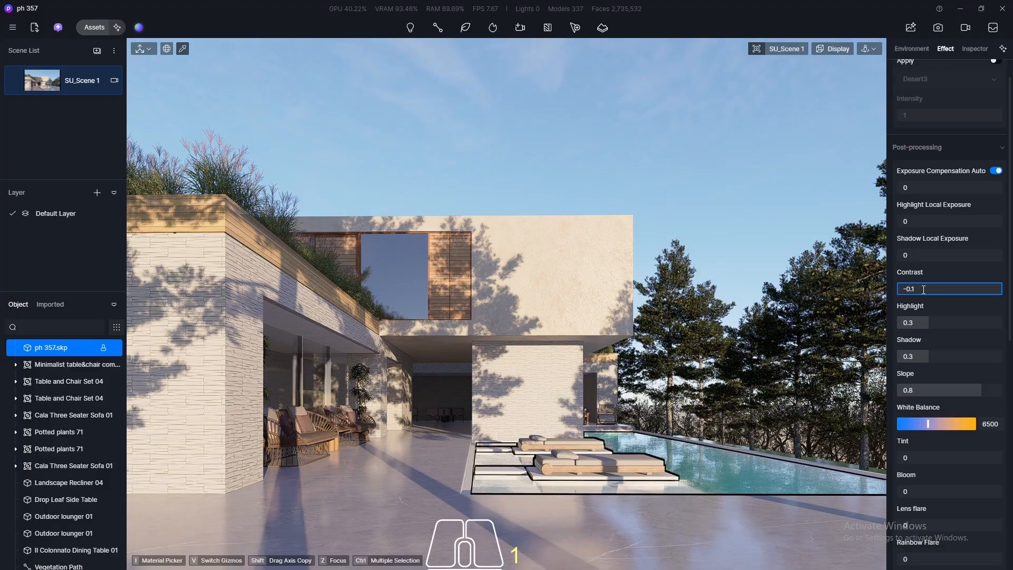
{"action": "key", "text": "Return"}
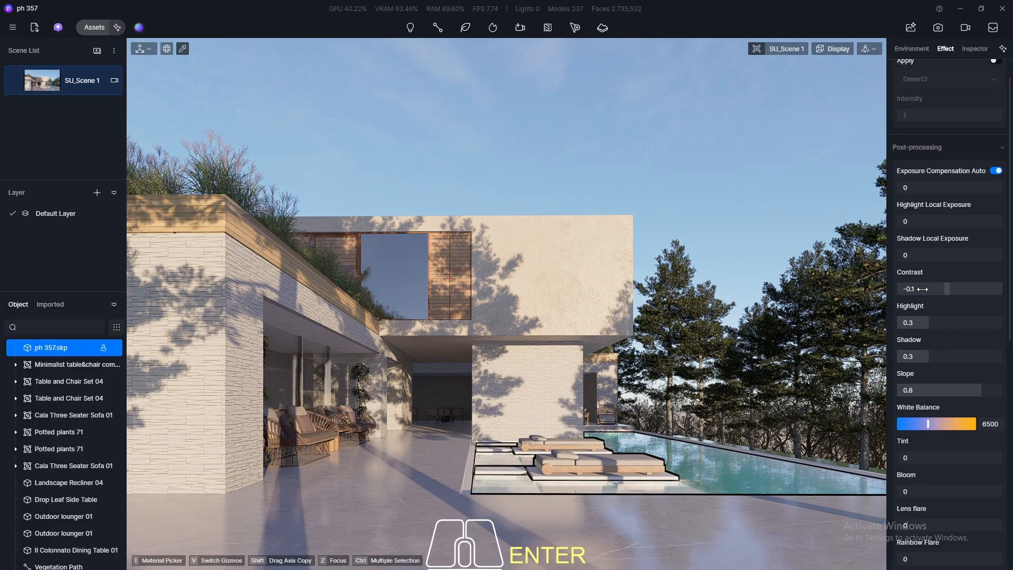
{"action": "left_click", "coordinate": [925, 290]}
{"action": "type", "text": "0"}
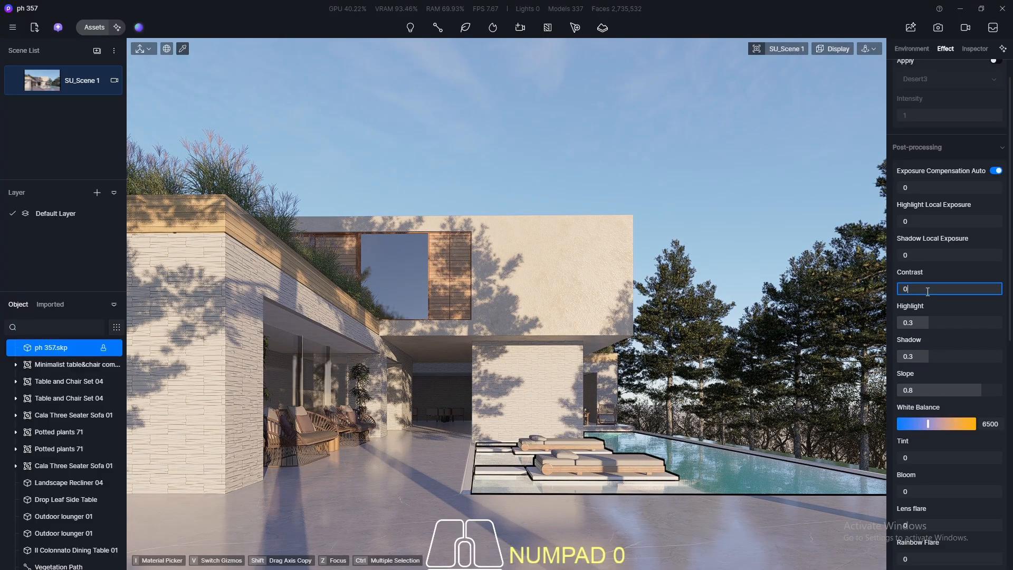
{"action": "key", "text": "Return"}
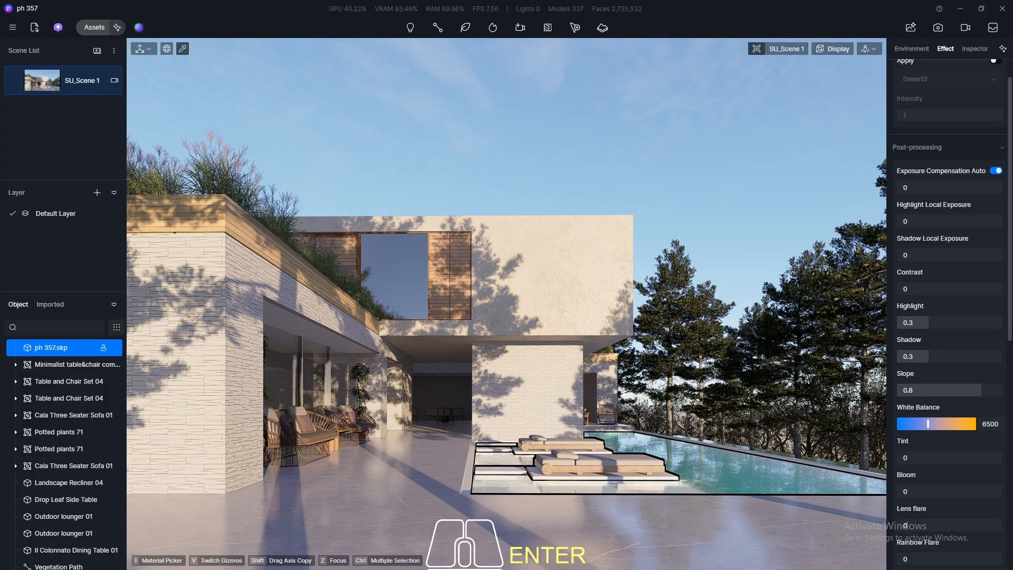
- Try shifting the white balance toward orange and reset it to 6500
{"action": "scroll", "coordinate": [949, 316], "scroll_direction": "down", "scroll_amount": 2}
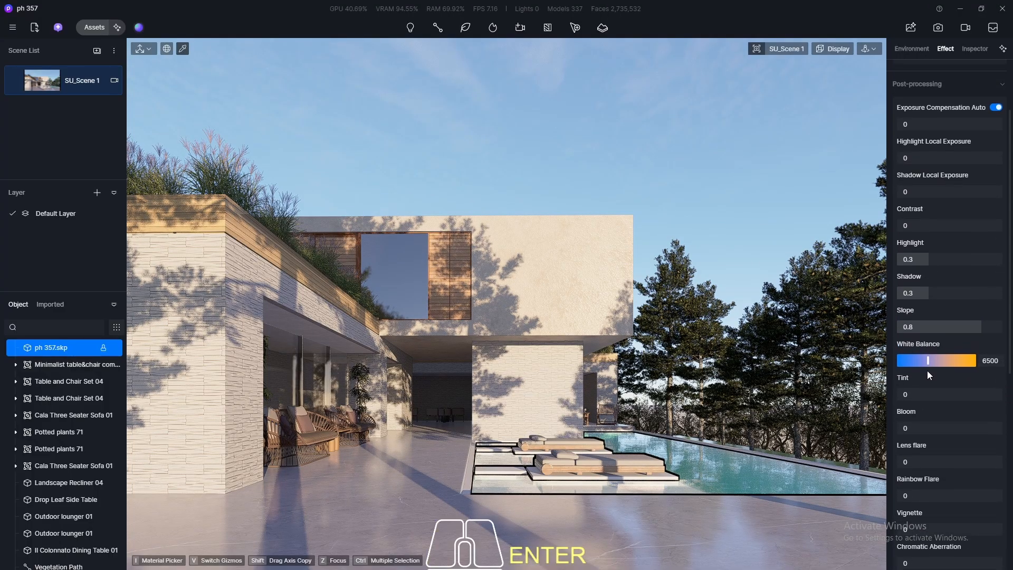
{"action": "left_click_drag", "start_coordinate": [928, 362], "coordinate": [936, 361]}
{"action": "left_click", "coordinate": [988, 360]}
{"action": "type", "text": "6500"}
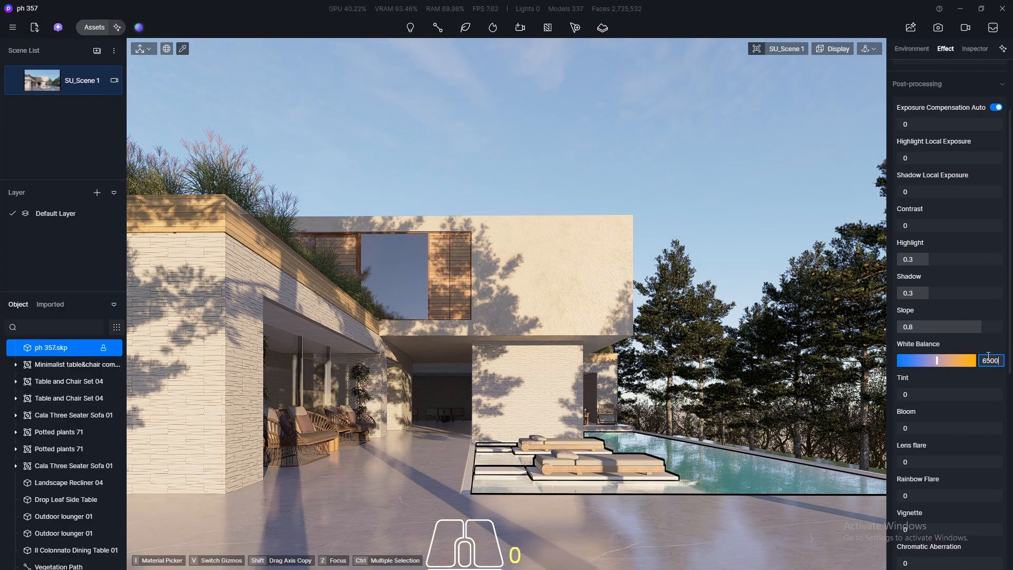
{"action": "key", "text": "Return"}
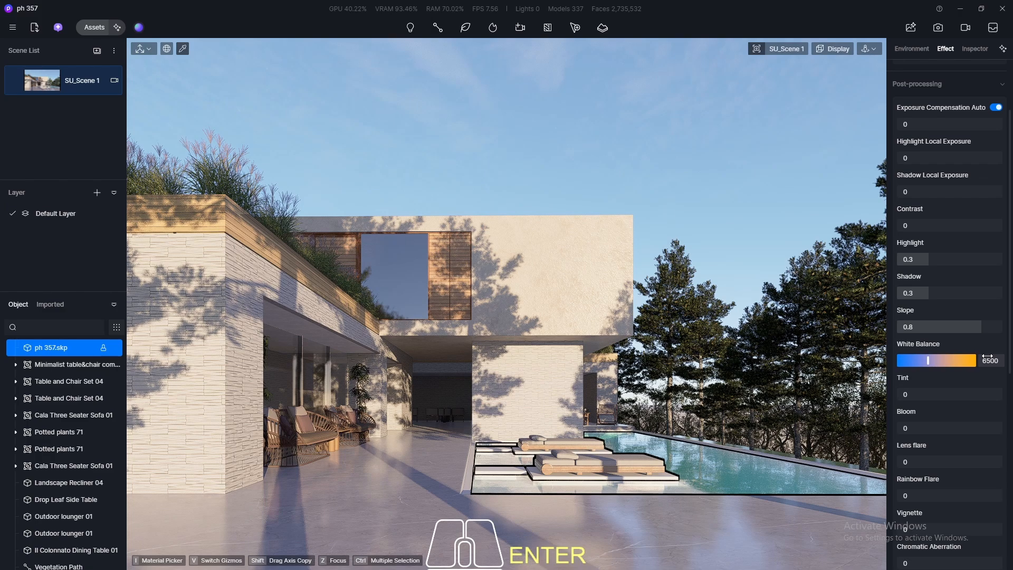
- Try a white balance of 7000 and a slightly cooler setting, and return it to 6500
{"action": "left_click", "coordinate": [990, 360]}
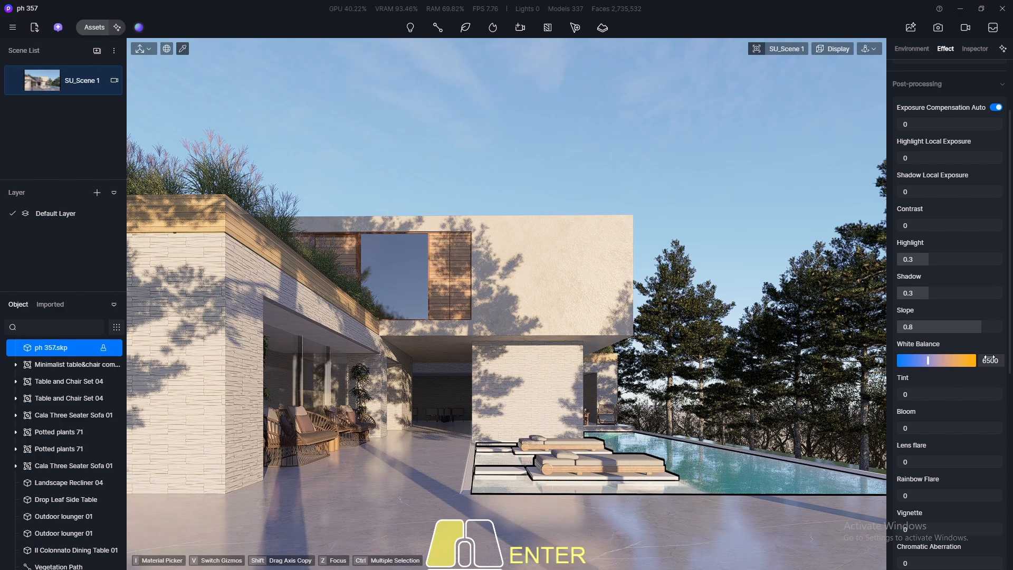
{"action": "type", "text": "7"}
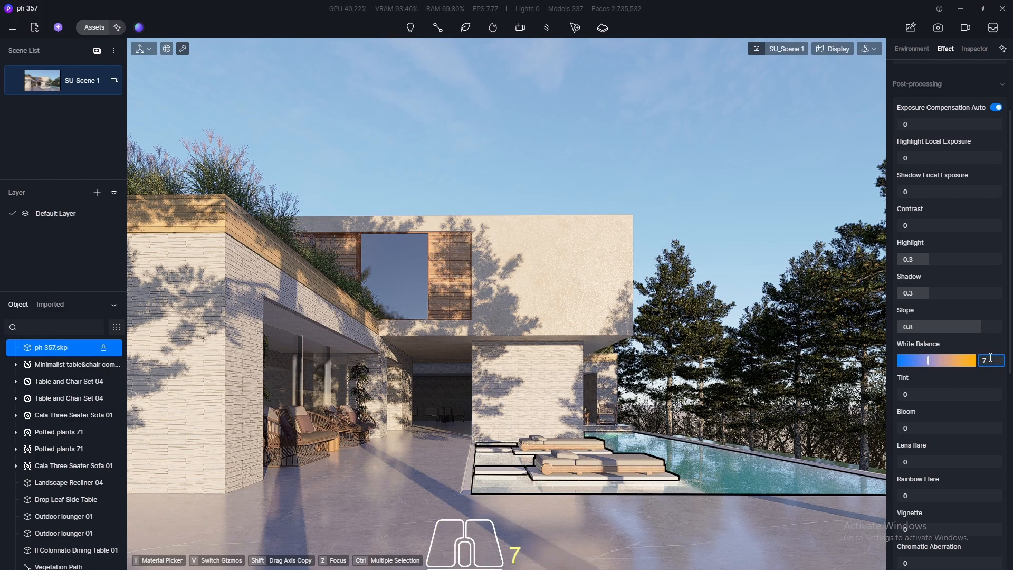
{"action": "type", "text": "000"}
{"action": "key", "text": "Return"}
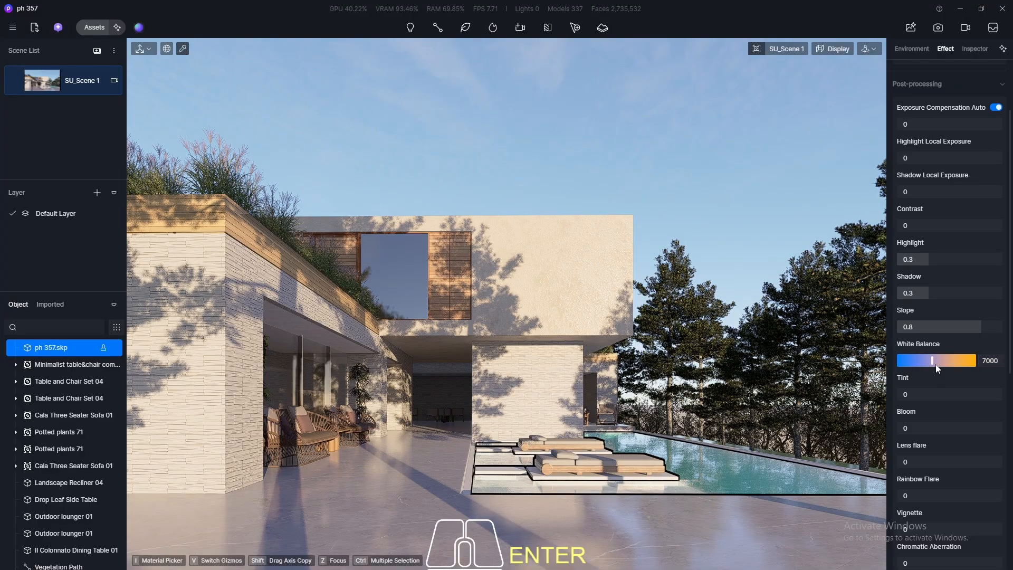
{"action": "mouse_move", "coordinate": [935, 362]}
{"action": "left_mouse_down"}
{"action": "mouse_move", "coordinate": [943, 360]}
{"action": "mouse_move", "coordinate": [928, 361]}
{"action": "left_mouse_up"}
{"action": "mouse_move", "coordinate": [928, 361]}
{"action": "left_mouse_down"}
{"action": "mouse_move", "coordinate": [941, 361]}
{"action": "mouse_move", "coordinate": [928, 364]}
{"action": "left_mouse_up"}
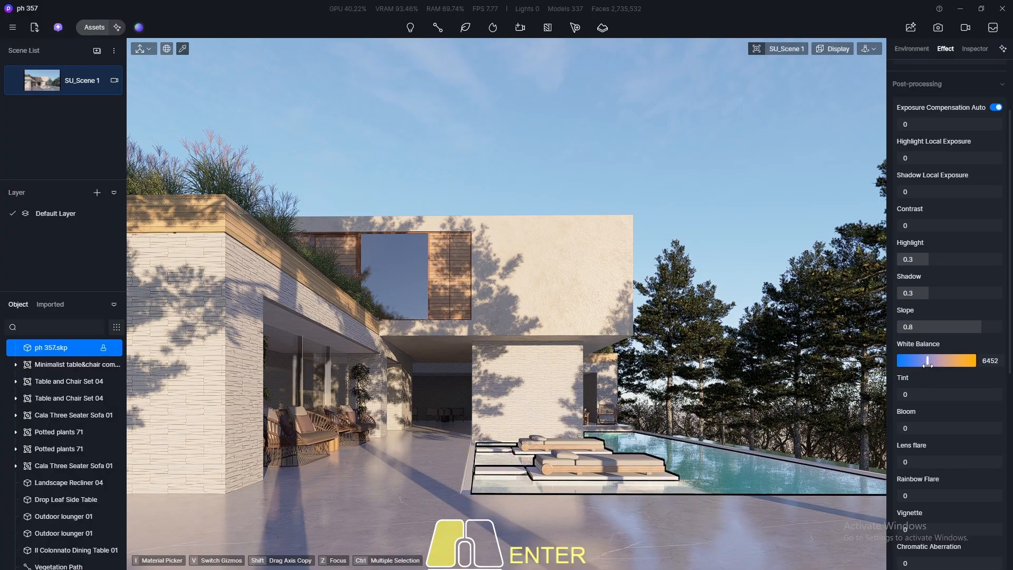
{"action": "left_click", "coordinate": [991, 360]}
{"action": "type", "text": "6"}
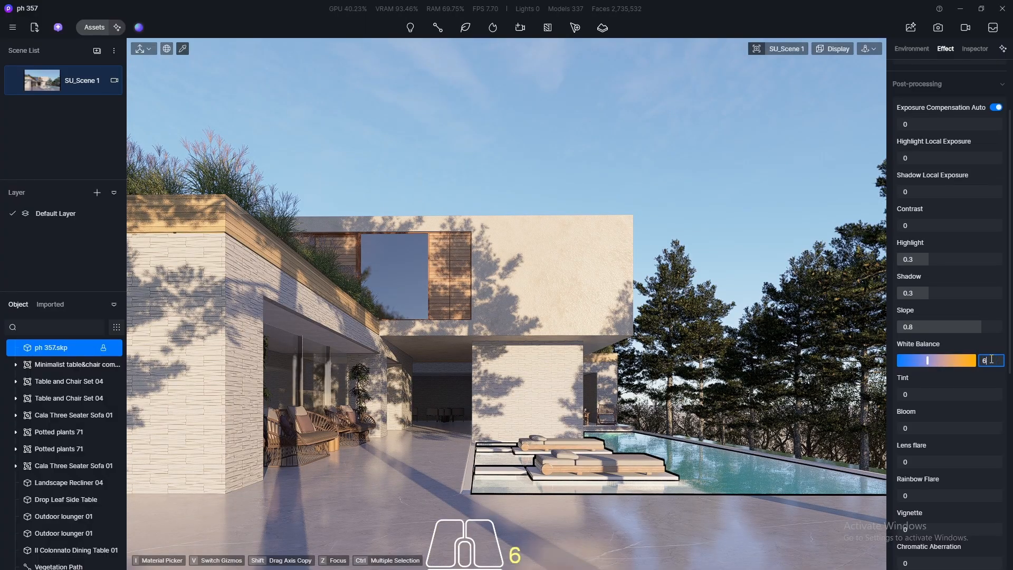
{"action": "type", "text": "500"}
{"action": "key", "text": "Return"}
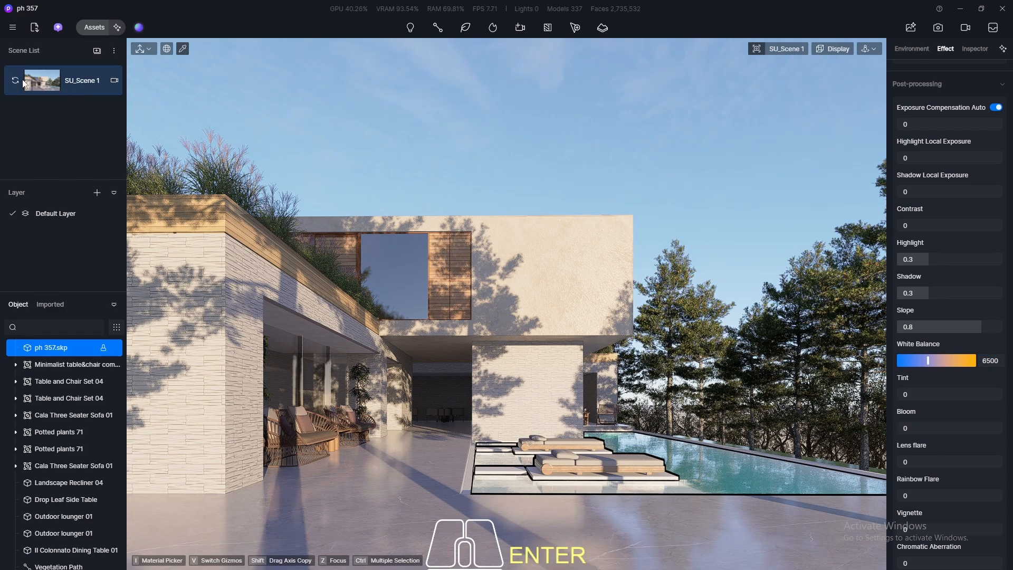
- Try a vignette strength of 0.5 and reset it to 0
{"action": "scroll", "coordinate": [897, 163], "scroll_direction": "down", "scroll_amount": 5}
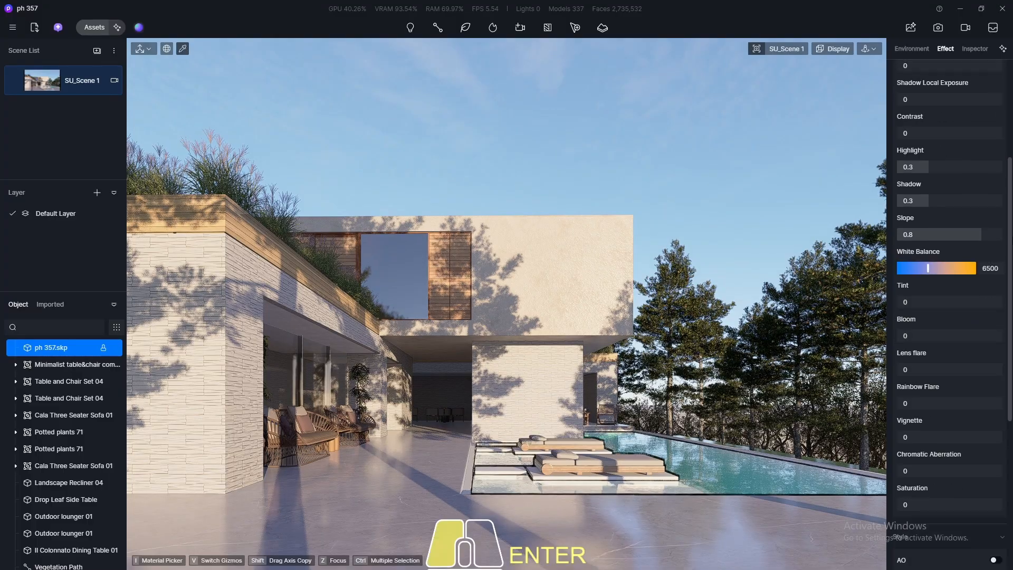
{"action": "scroll", "coordinate": [944, 316], "scroll_direction": "down", "scroll_amount": 2}
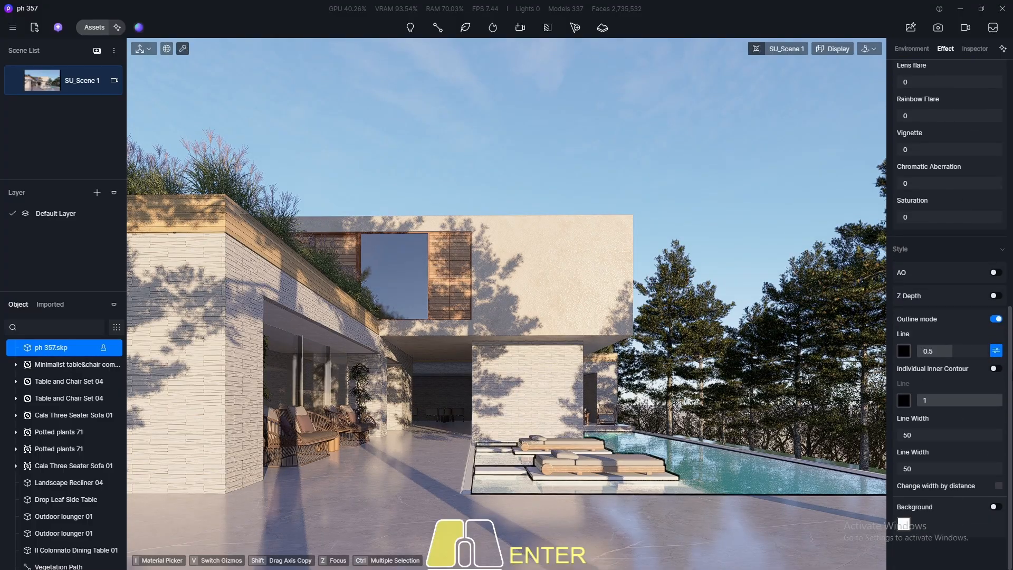
{"action": "scroll", "coordinate": [950, 317], "scroll_direction": "up", "scroll_amount": 8}
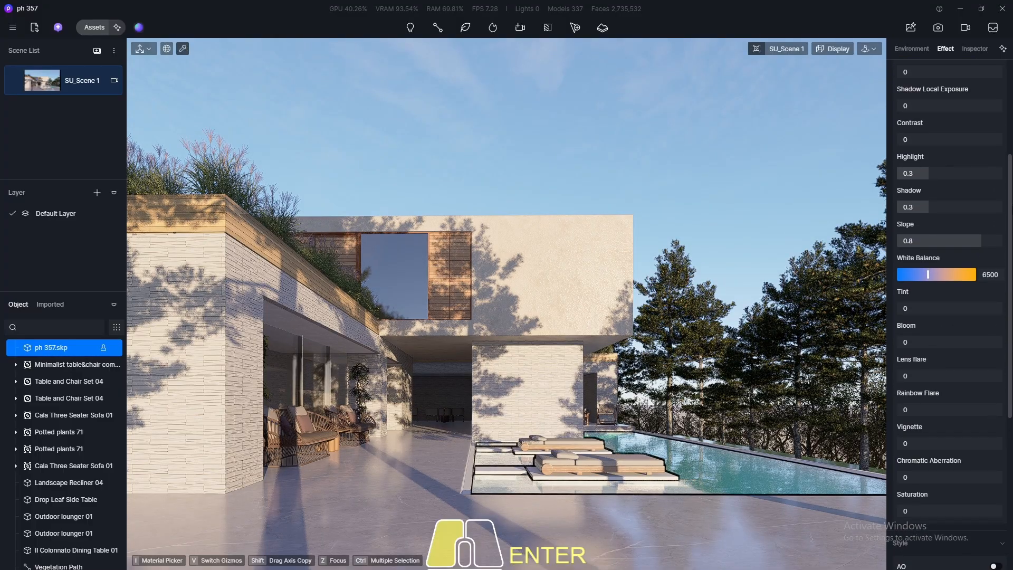
{"action": "scroll", "coordinate": [988, 267], "scroll_direction": "down", "scroll_amount": 1}
{"action": "left_click", "coordinate": [922, 438]}
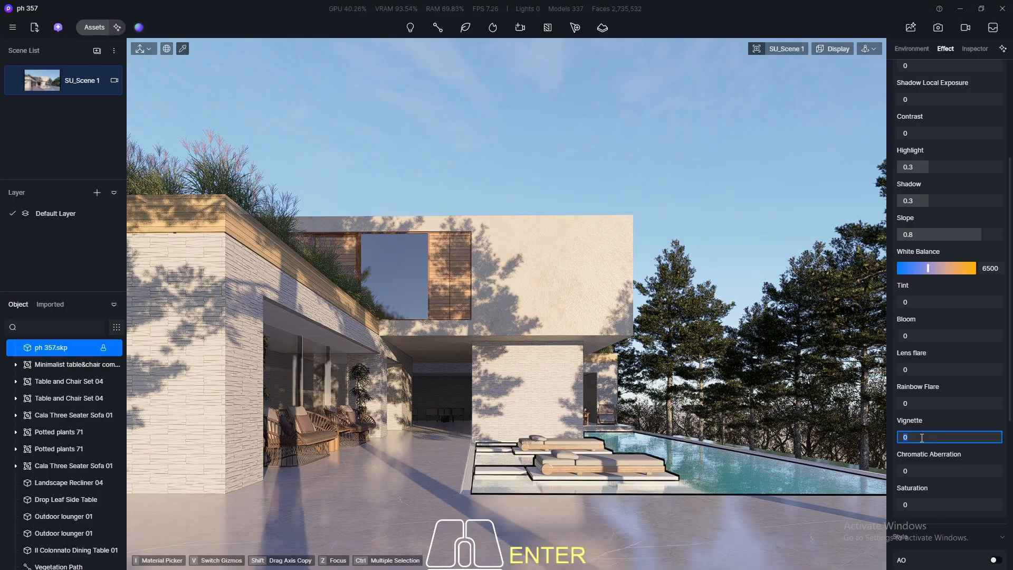
{"action": "type", "text": "0.5"}
{"action": "key", "text": "Return"}
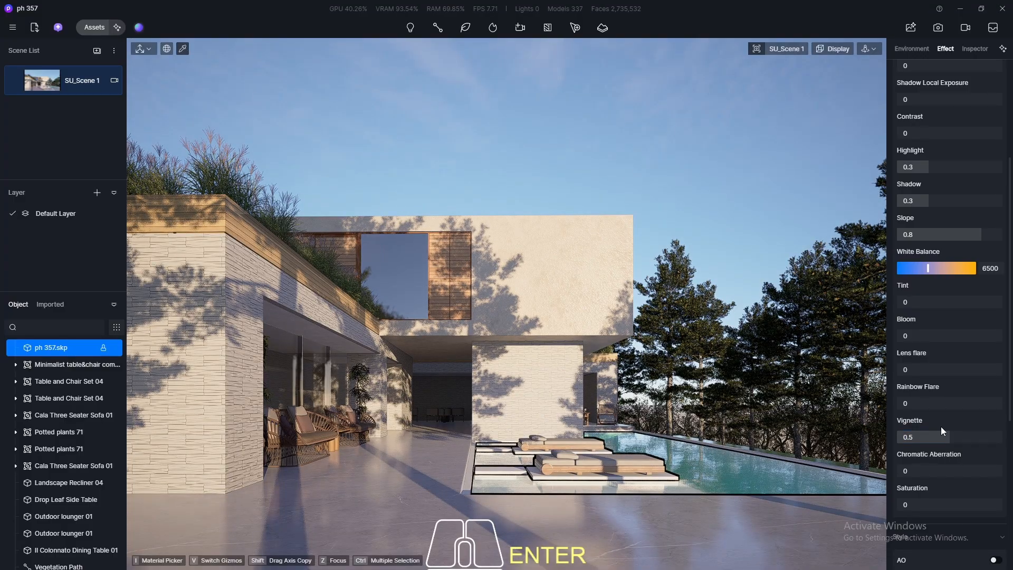
{"action": "left_click", "coordinate": [933, 437]}
{"action": "type", "text": "0"}
{"action": "key", "text": "Return"}
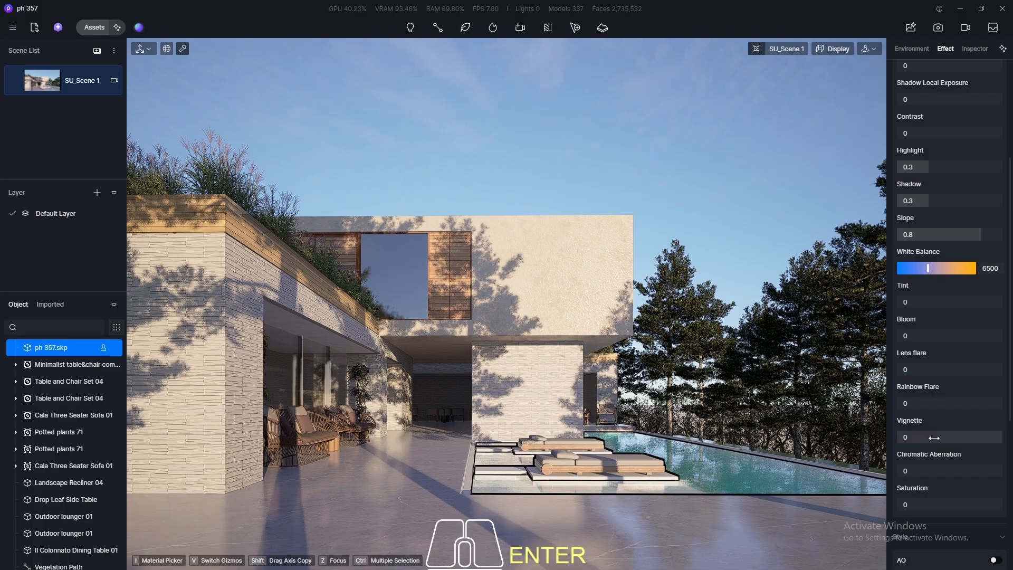
- Enter image render mode with a 16:9 aspect ratio and update SU_Scene 1 with the current view
{"action": "left_click", "coordinate": [937, 27]}
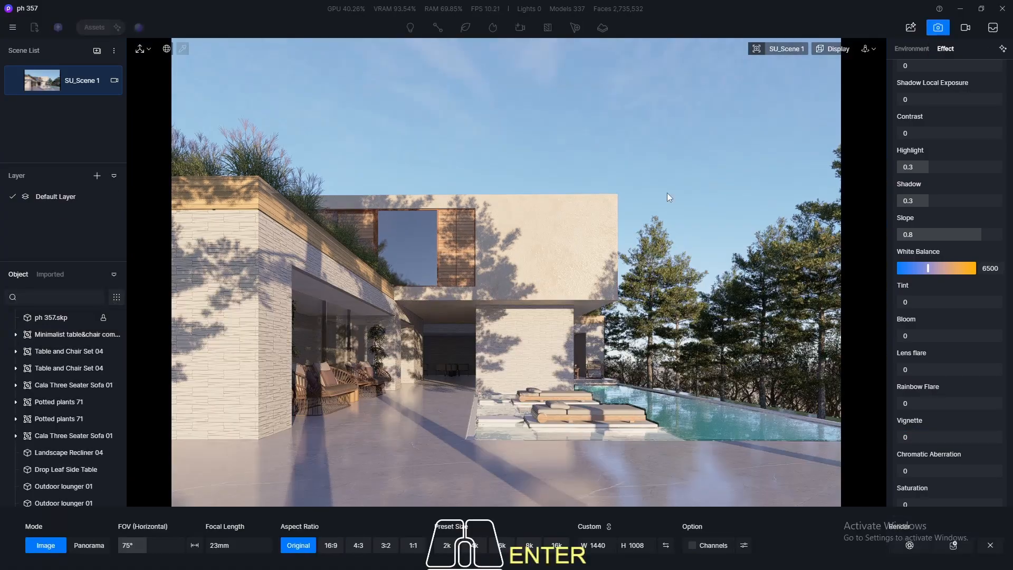
{"action": "left_click", "coordinate": [329, 545]}
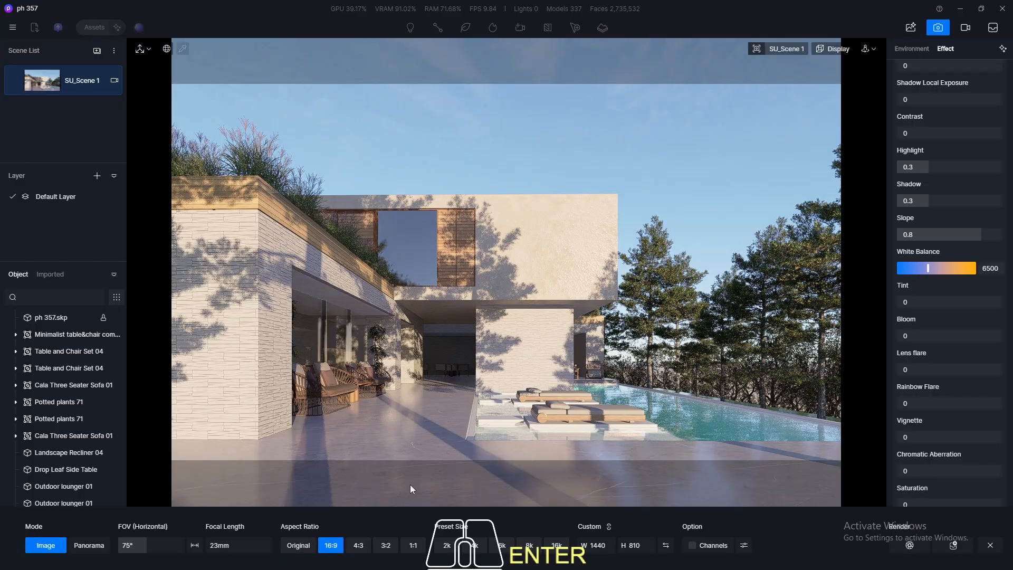
{"action": "left_click", "coordinate": [15, 81]}
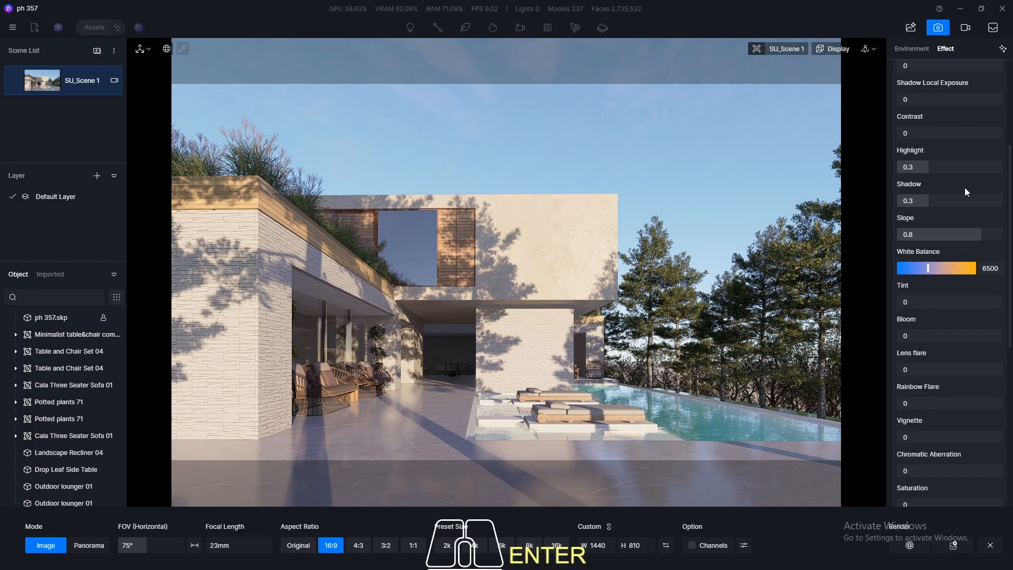
- Try a highlight local exposure of about 0.83 and reset it to 0
{"action": "left_click_drag", "start_coordinate": [1010, 235], "coordinate": [1010, 169]}
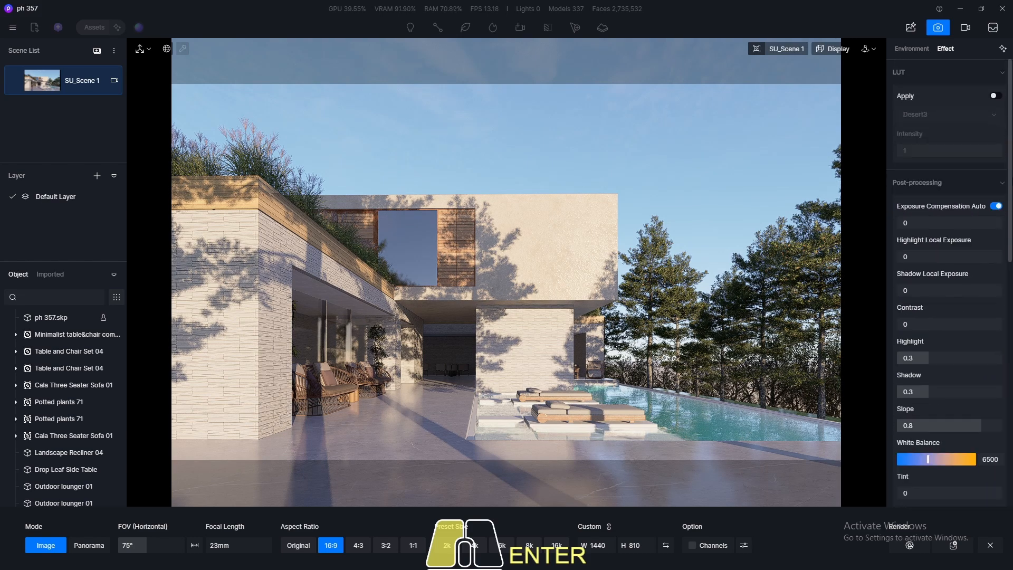
{"action": "left_click", "coordinate": [912, 49]}
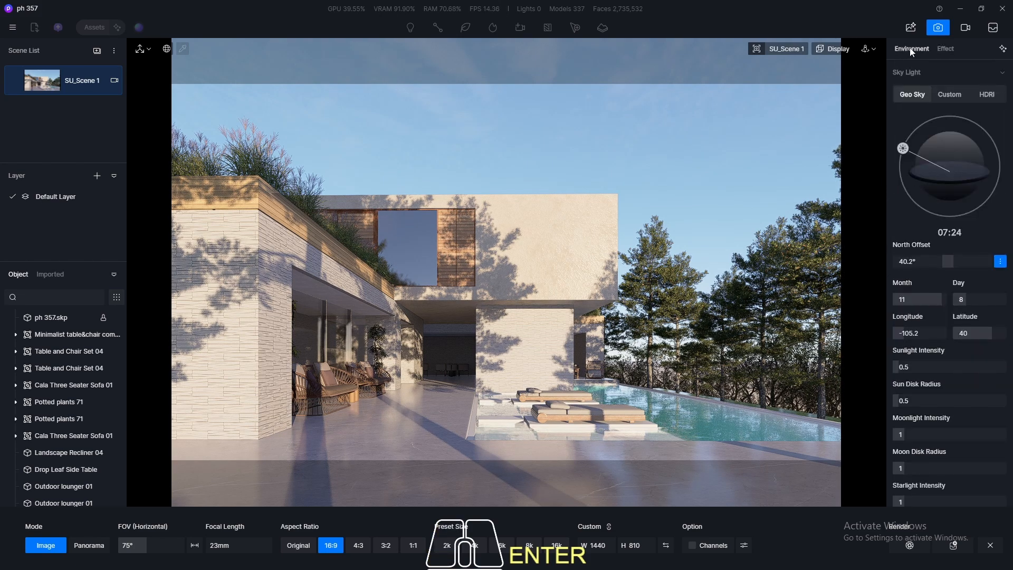
{"action": "left_click", "coordinate": [945, 49]}
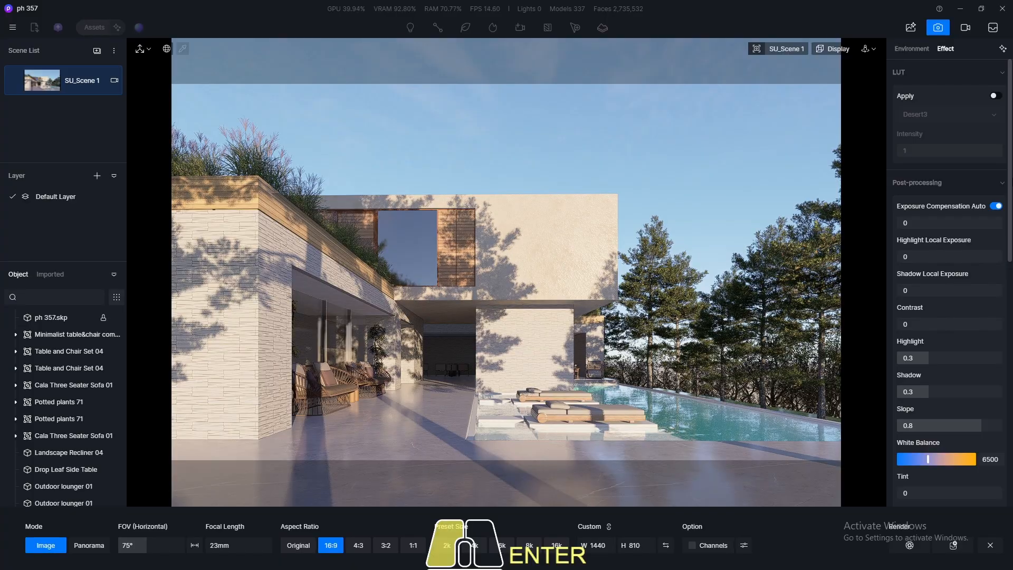
{"action": "scroll", "coordinate": [949, 280], "scroll_direction": "down", "scroll_amount": 1}
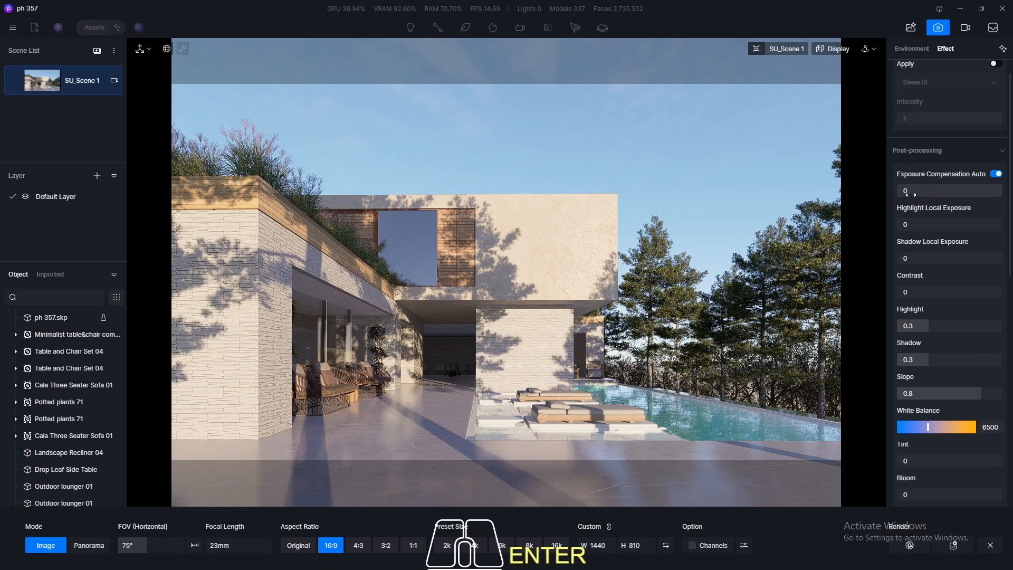
{"action": "left_click_drag", "start_coordinate": [929, 226], "coordinate": [984, 236]}
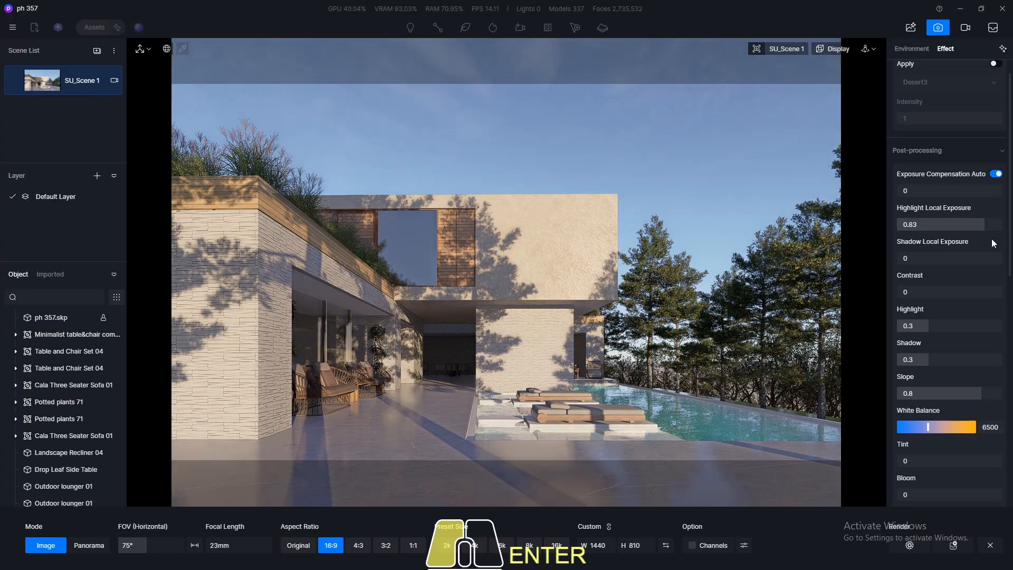
{"action": "double_click", "coordinate": [933, 222]}
{"action": "type", "text": "0"}
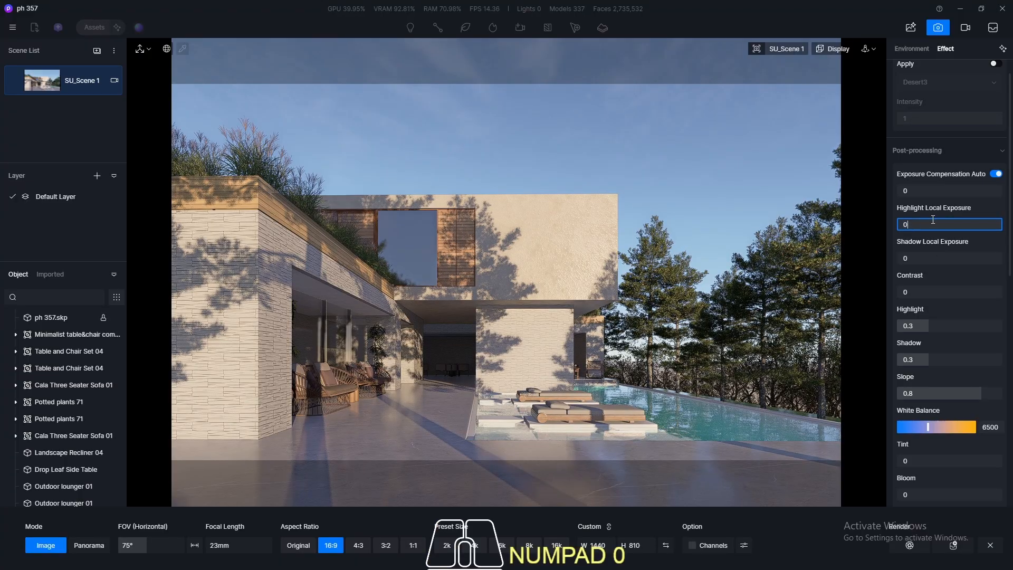
{"action": "key", "text": "Return"}
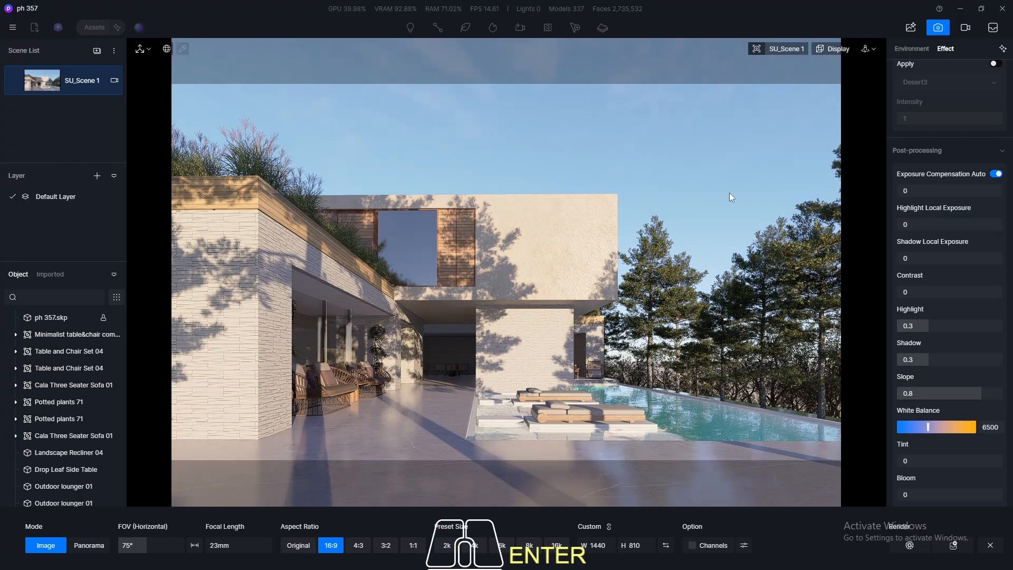
- Compare vignette strengths of 0.5, 0 and 0.7 on the poolside view
{"action": "left_click_drag", "start_coordinate": [1009, 232], "coordinate": [1010, 332]}
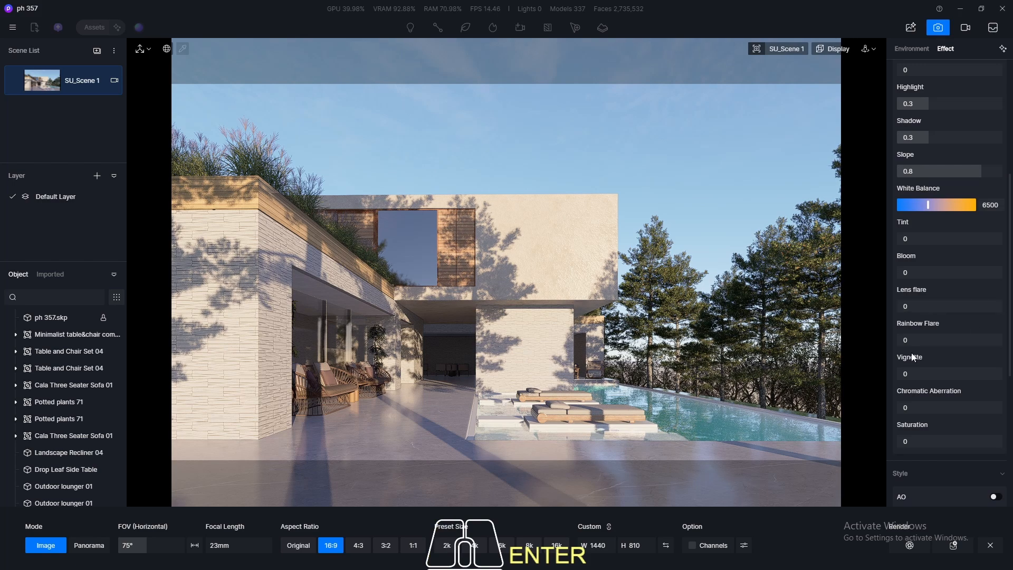
{"action": "left_click_drag", "start_coordinate": [910, 369], "coordinate": [912, 369]}
{"action": "left_click", "coordinate": [913, 371]}
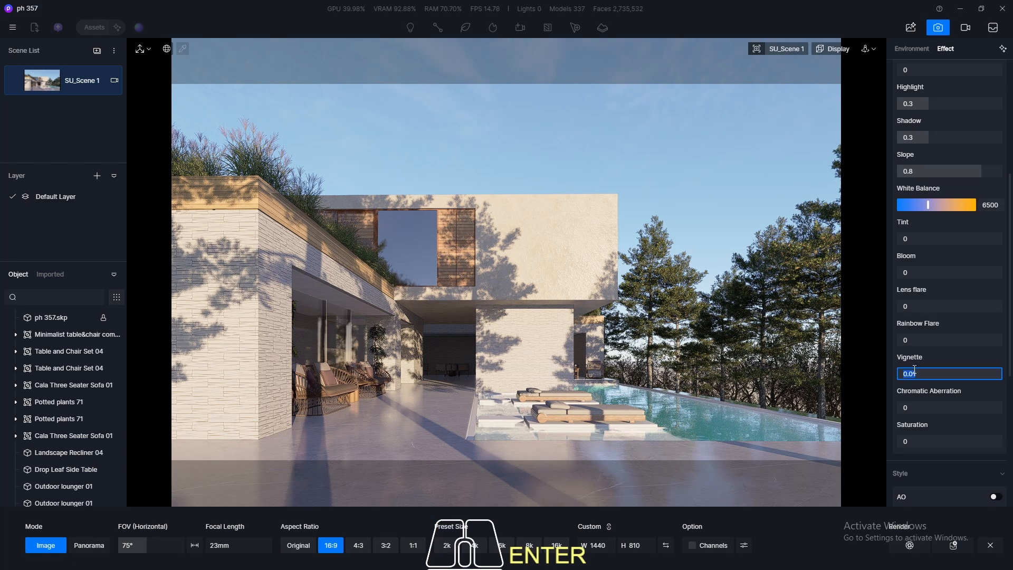
{"action": "type", "text": "0.5"}
{"action": "key", "text": "Return"}
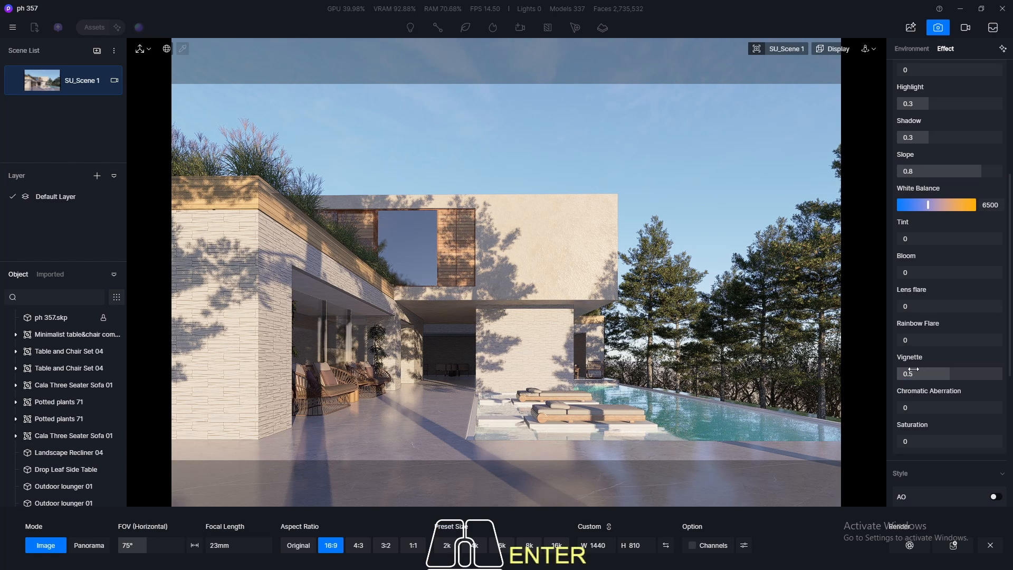
{"action": "left_click", "coordinate": [921, 378]}
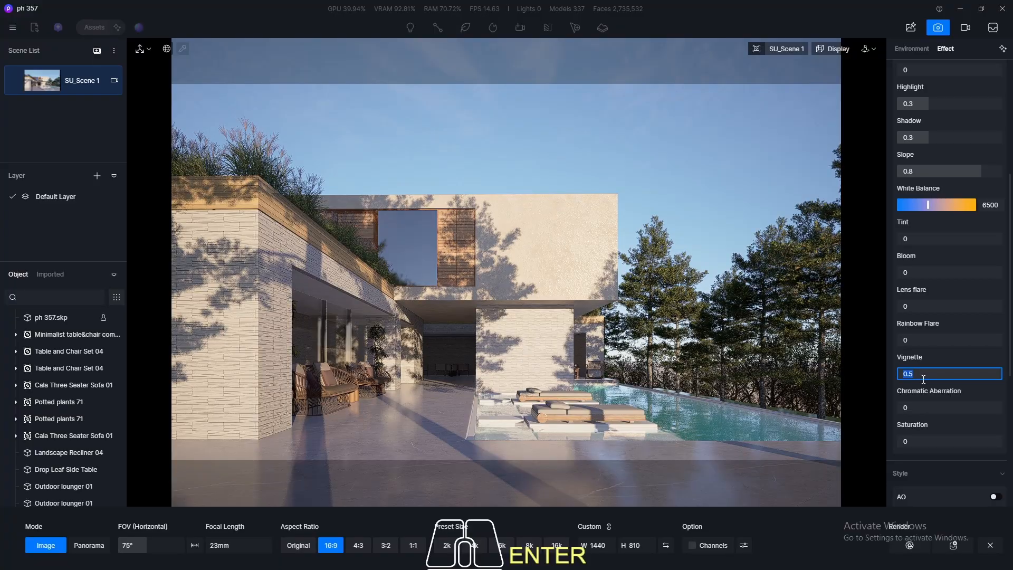
{"action": "type", "text": "0"}
{"action": "key", "text": "Return"}
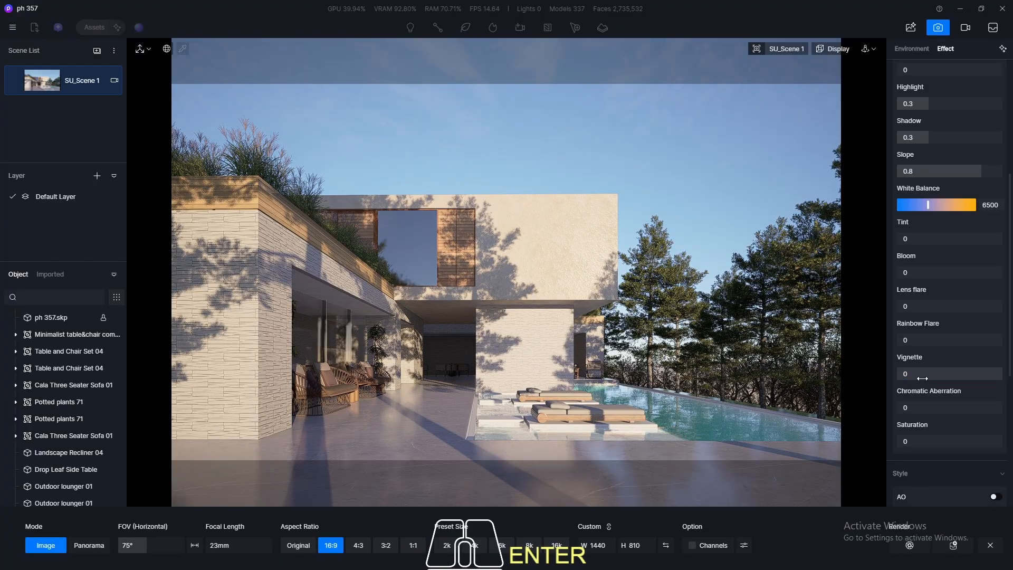
{"action": "left_click", "coordinate": [922, 378]}
{"action": "type", "text": "0"}
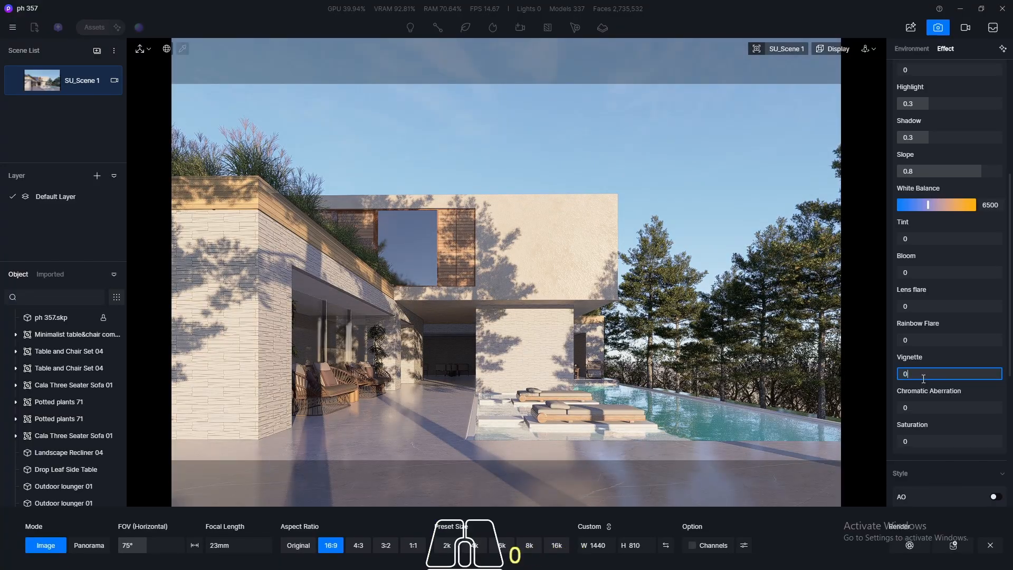
{"action": "type", "text": ".7"}
{"action": "key", "text": "Return"}
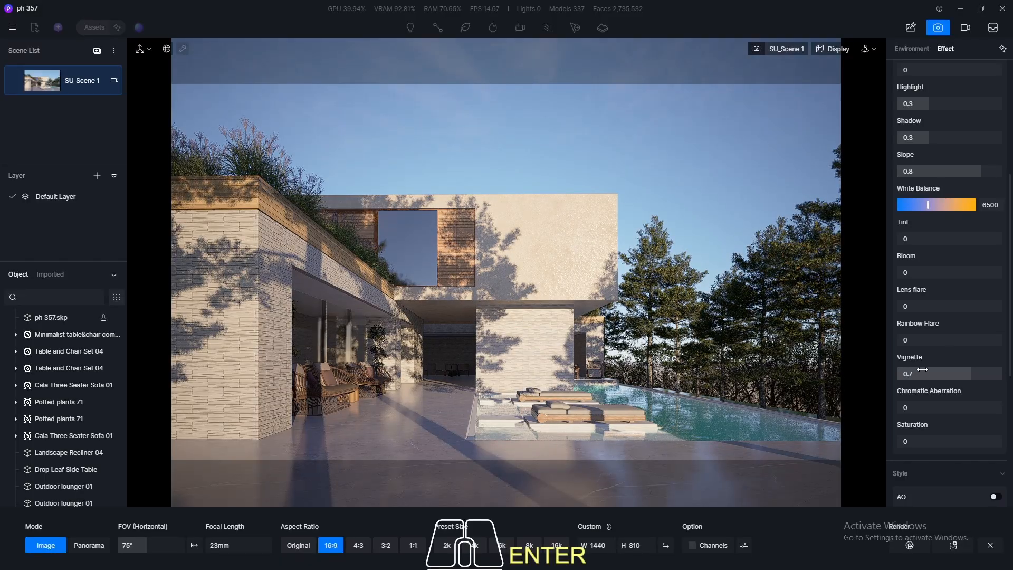
- Set the vignette strength to 0.5 and update SU_Scene 1 with the current look
{"action": "left_click", "coordinate": [926, 372]}
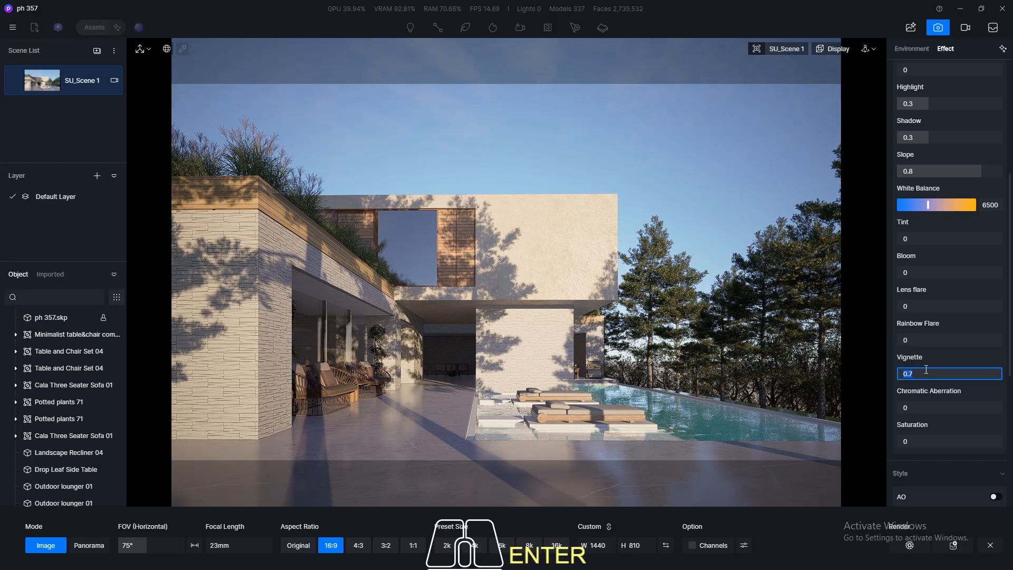
{"action": "type", "text": "0.5"}
{"action": "key", "text": "Return"}
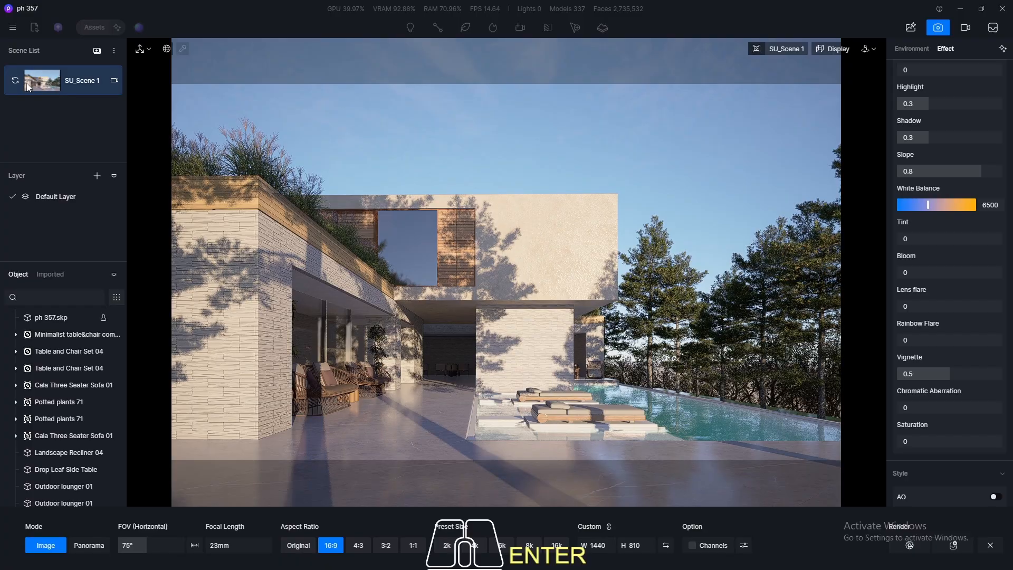
{"action": "left_click", "coordinate": [16, 81]}
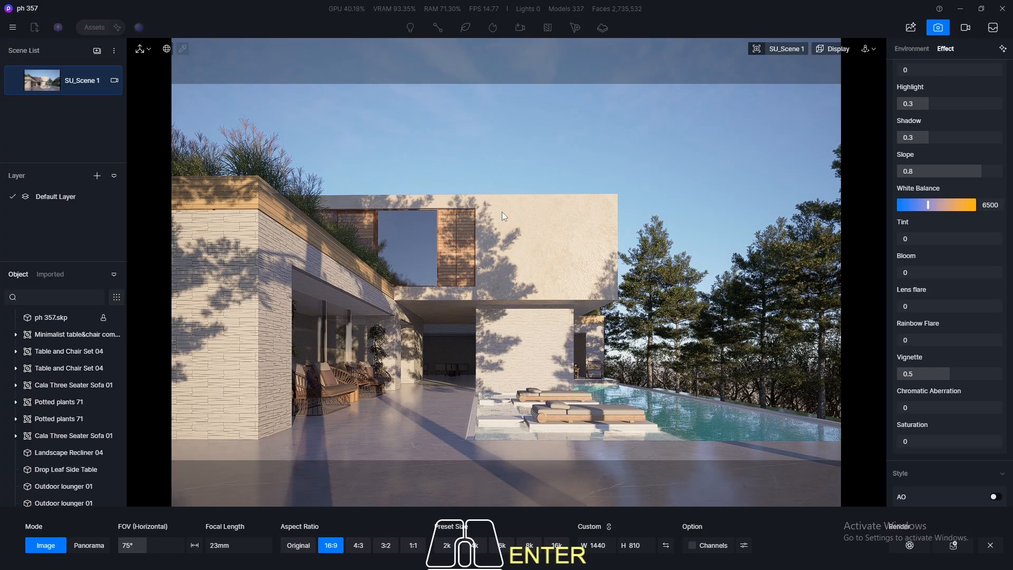
- Shift the Geo Sky north offset to about -7.7° and update SU_Scene 1
{"action": "left_click", "coordinate": [913, 48]}
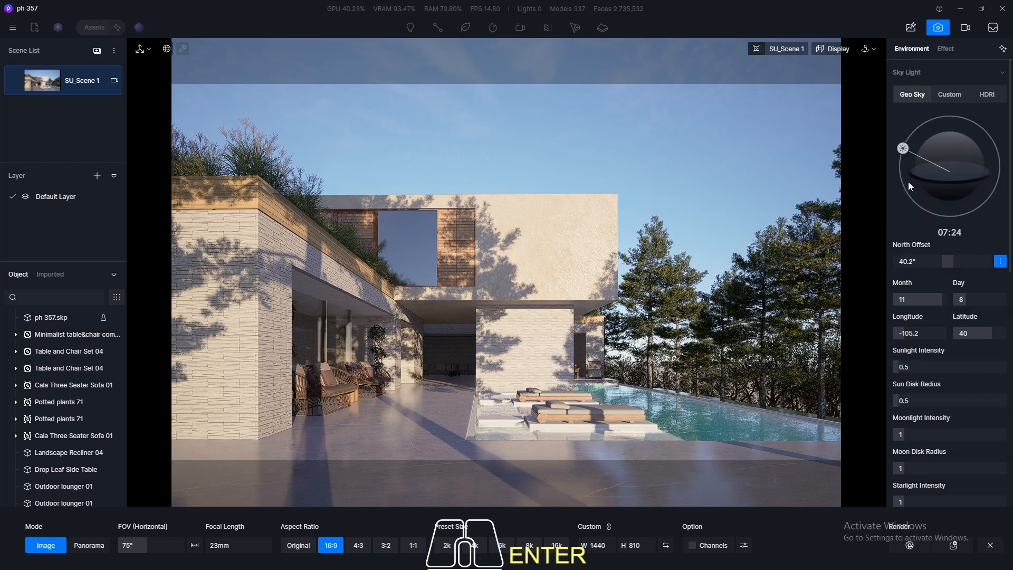
{"action": "left_click_drag", "start_coordinate": [948, 262], "coordinate": [938, 268]}
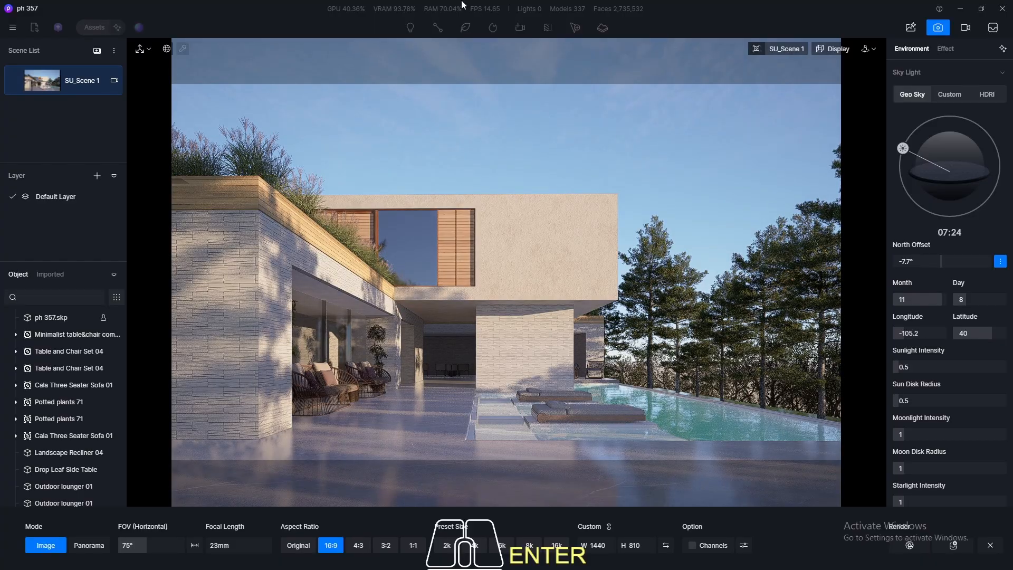
{"action": "left_click", "coordinate": [15, 83]}
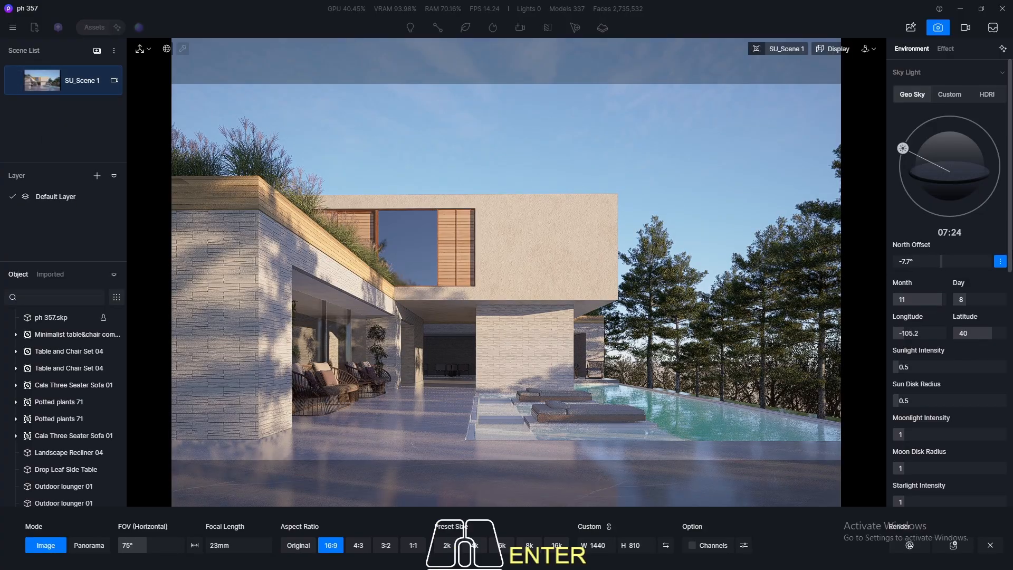
- Try a sun disk radius of 0.2 and settle on 0.3
{"action": "scroll", "coordinate": [1009, 244], "scroll_direction": "down", "scroll_amount": 3}
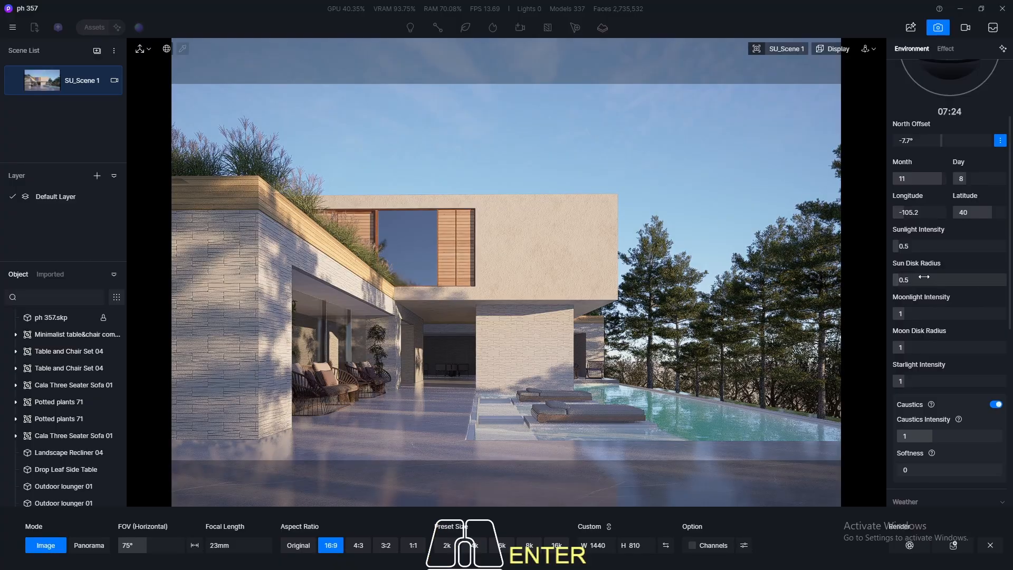
{"action": "left_click", "coordinate": [920, 279]}
{"action": "type", "text": "0.2"}
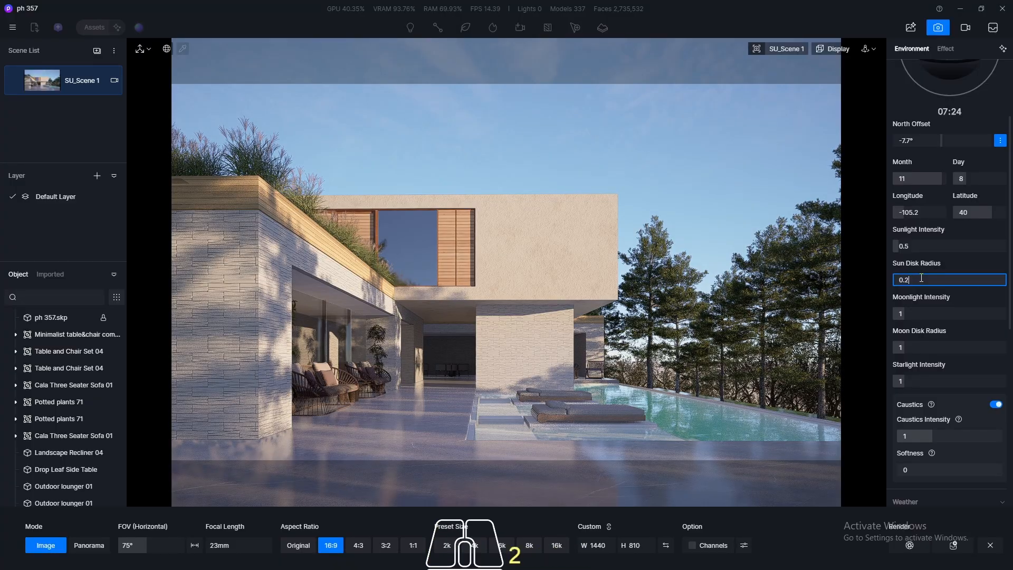
{"action": "key", "text": "Return"}
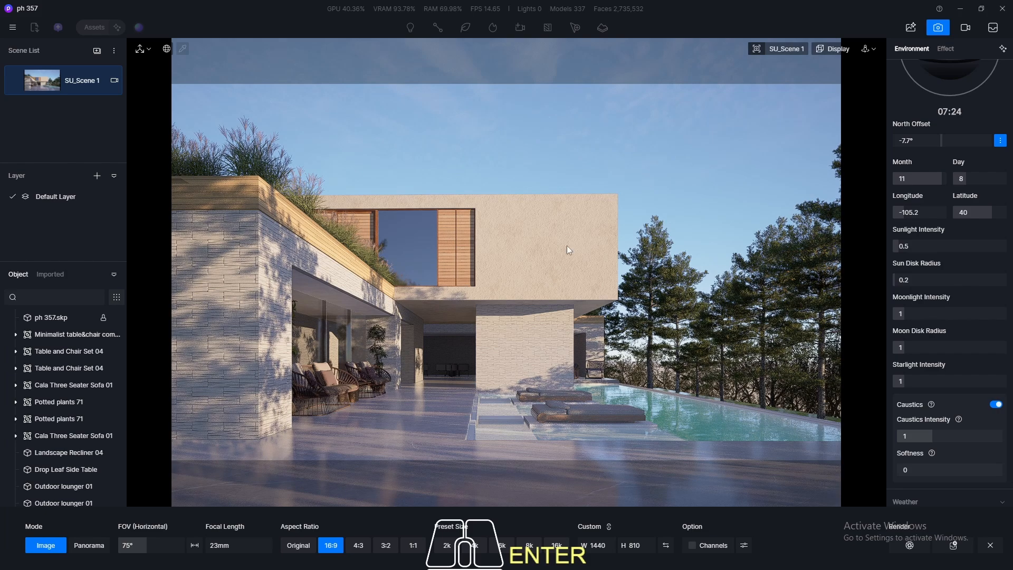
{"action": "left_click", "coordinate": [921, 280]}
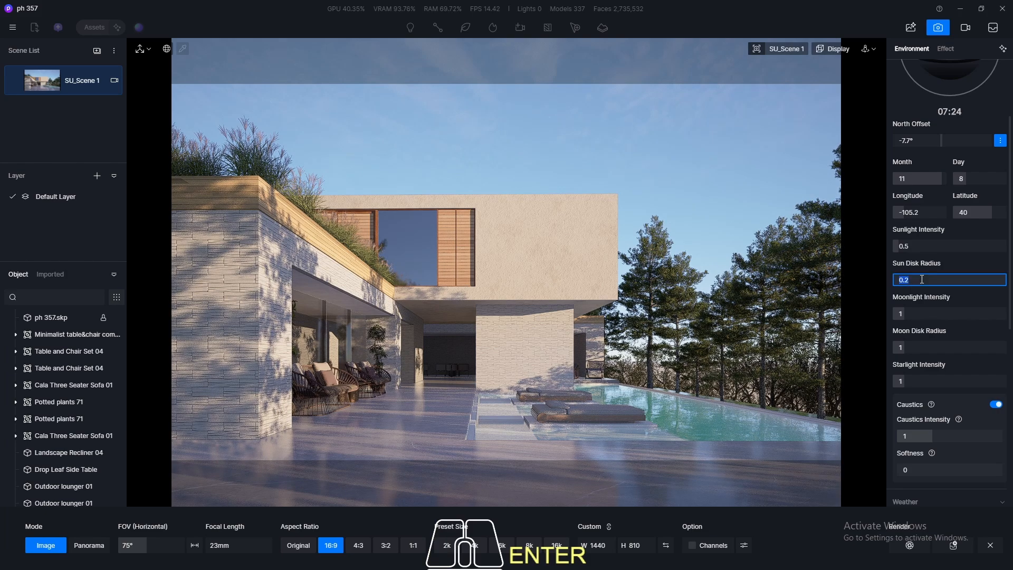
{"action": "type", "text": "0.3"}
{"action": "key", "text": "Return"}
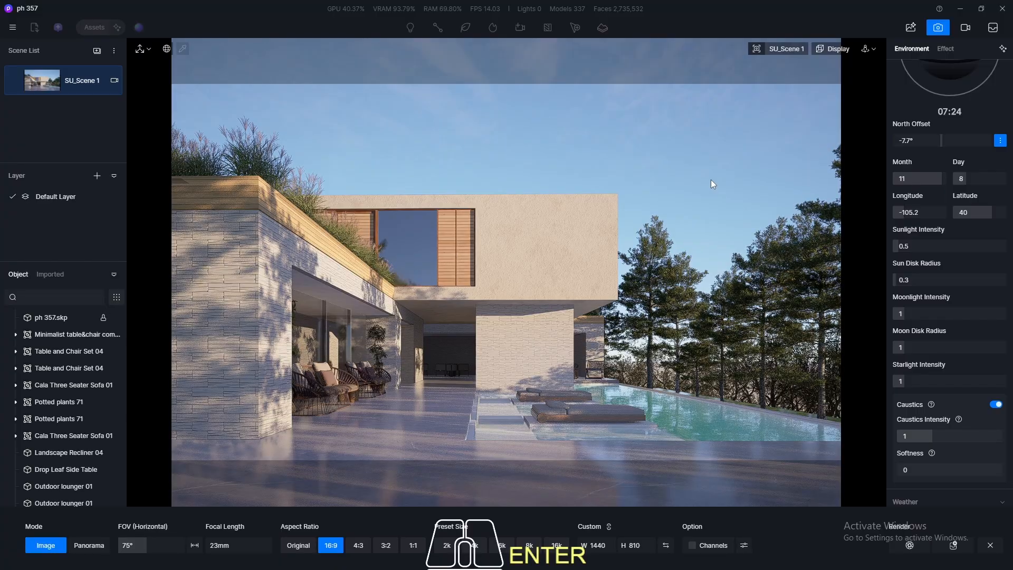
- Leave image render mode and darken the Culture stone wall material's base color to an HSV value of 60
{"action": "left_click", "coordinate": [937, 27]}
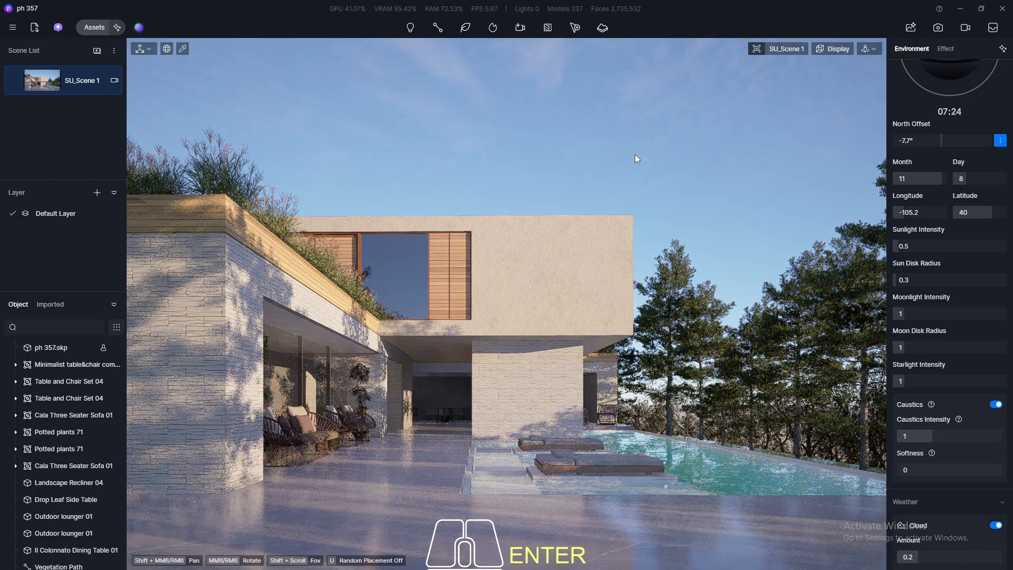
{"action": "left_click", "coordinate": [183, 51]}
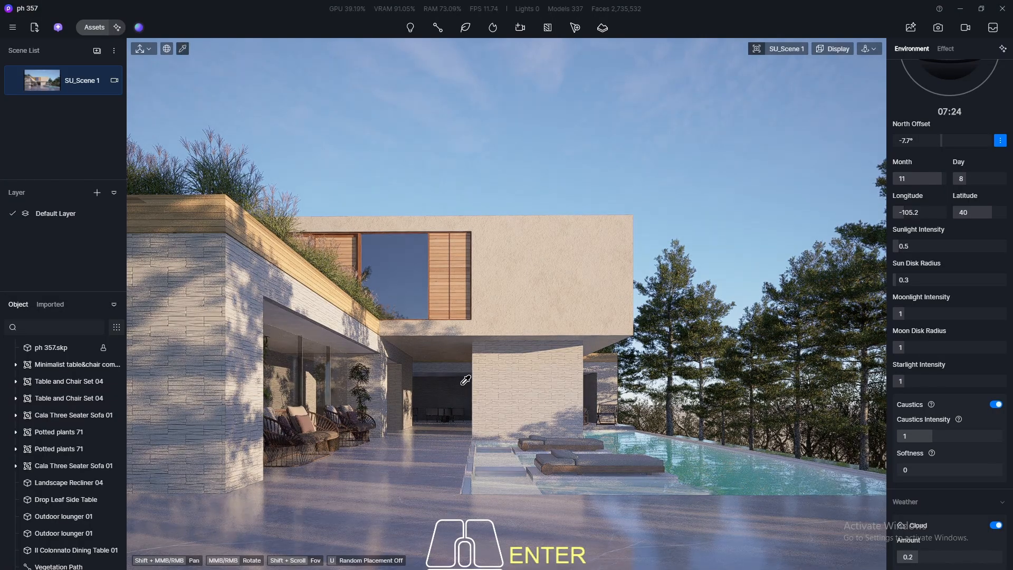
{"action": "left_click", "coordinate": [516, 384]}
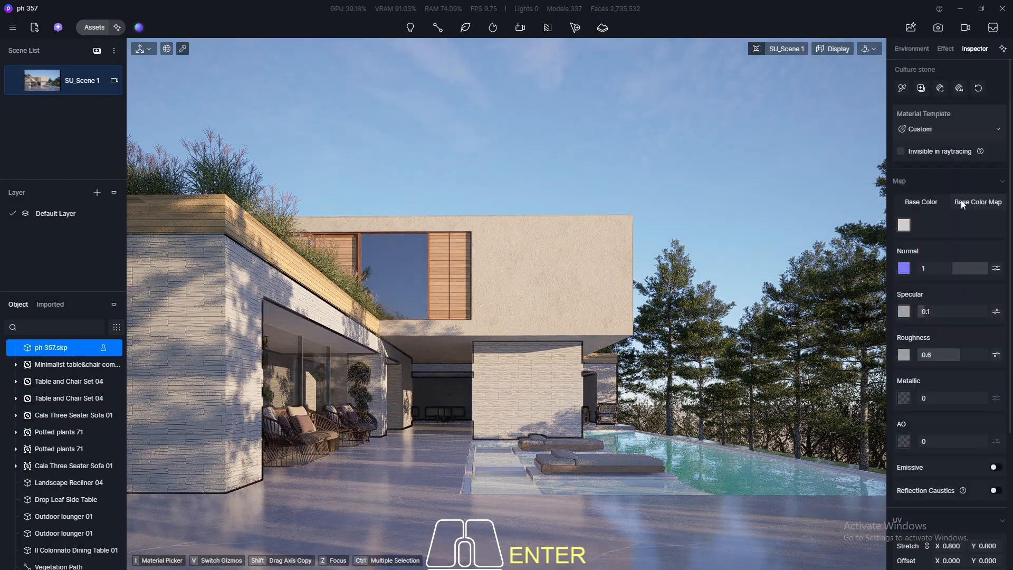
{"action": "left_click", "coordinate": [904, 224]}
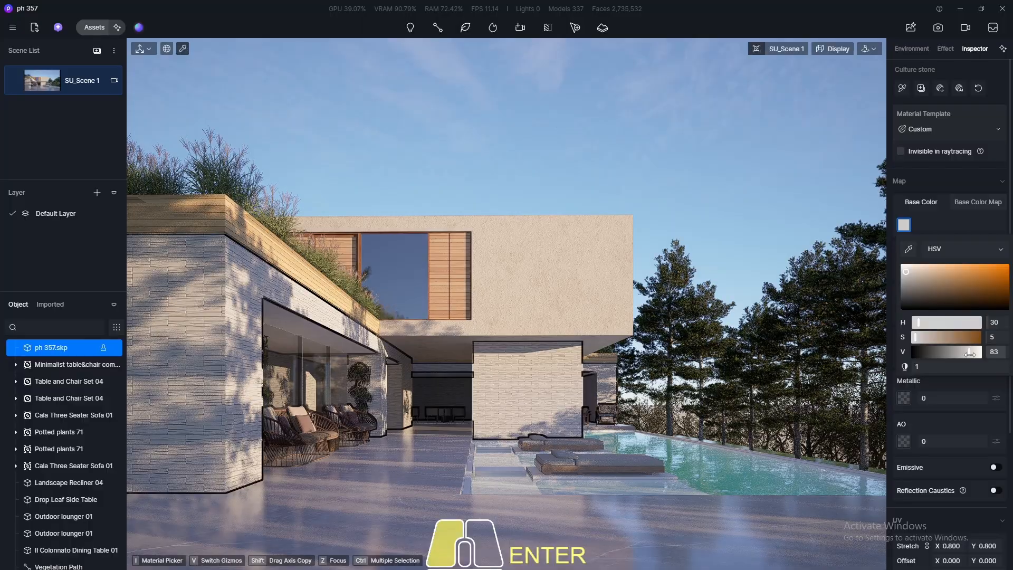
{"action": "left_click_drag", "start_coordinate": [970, 350], "coordinate": [952, 357]}
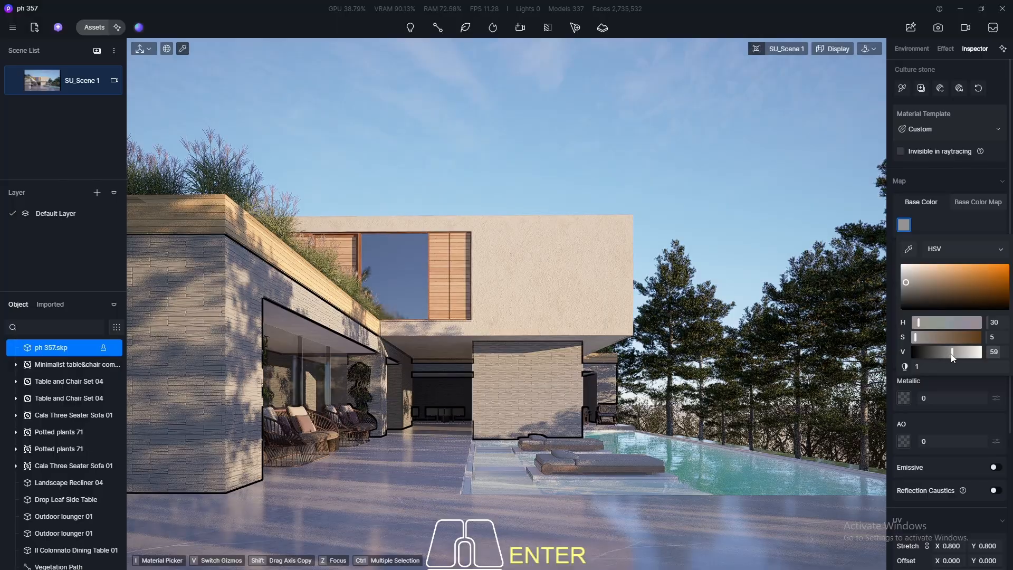
{"action": "left_click_drag", "start_coordinate": [948, 353], "coordinate": [952, 356]}
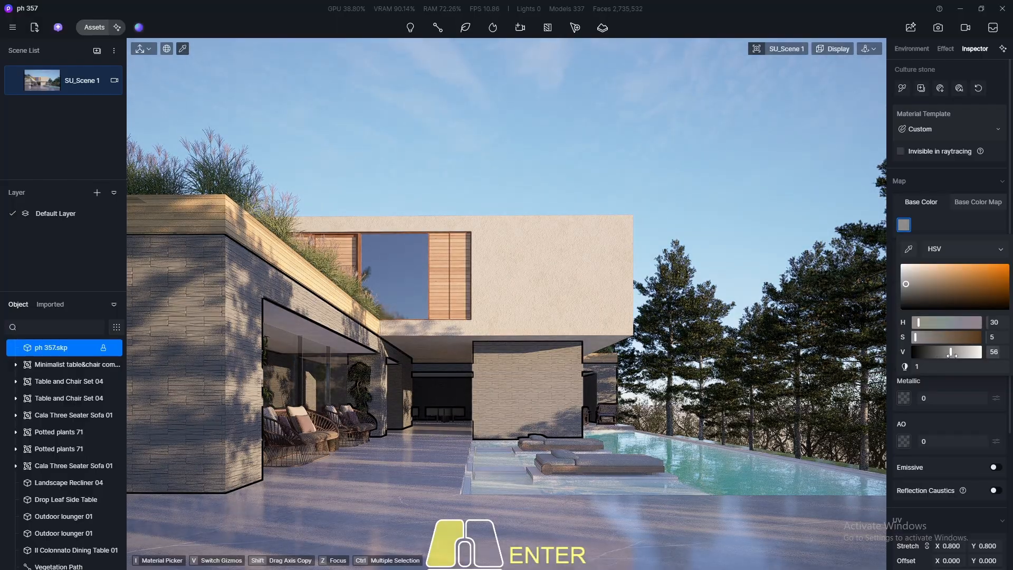
{"action": "left_click", "coordinate": [993, 351]}
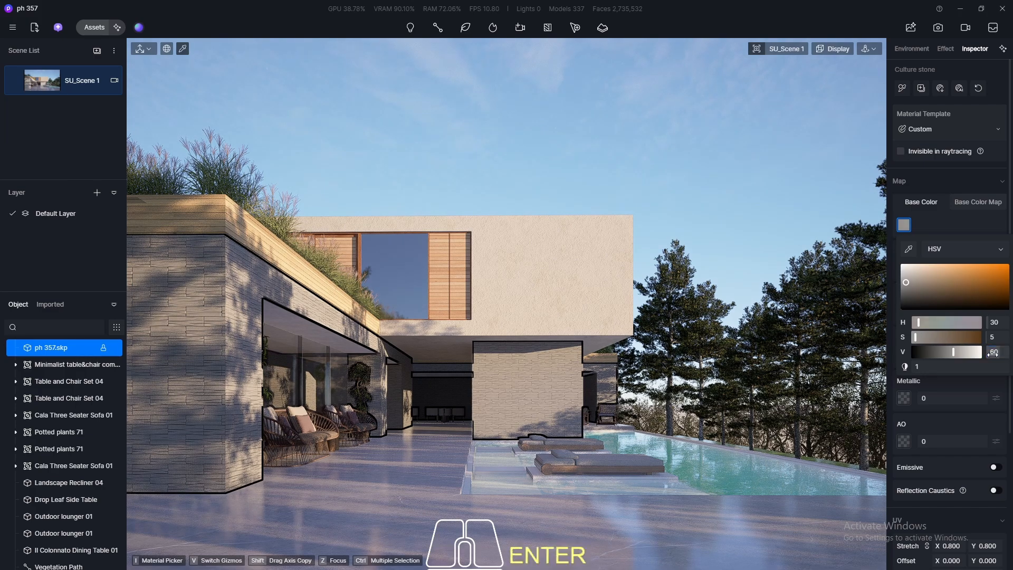
- Tint the upper facade's Really stone paint02 base color to HSV 44, 23, 78
{"action": "left_click", "coordinate": [595, 257]}
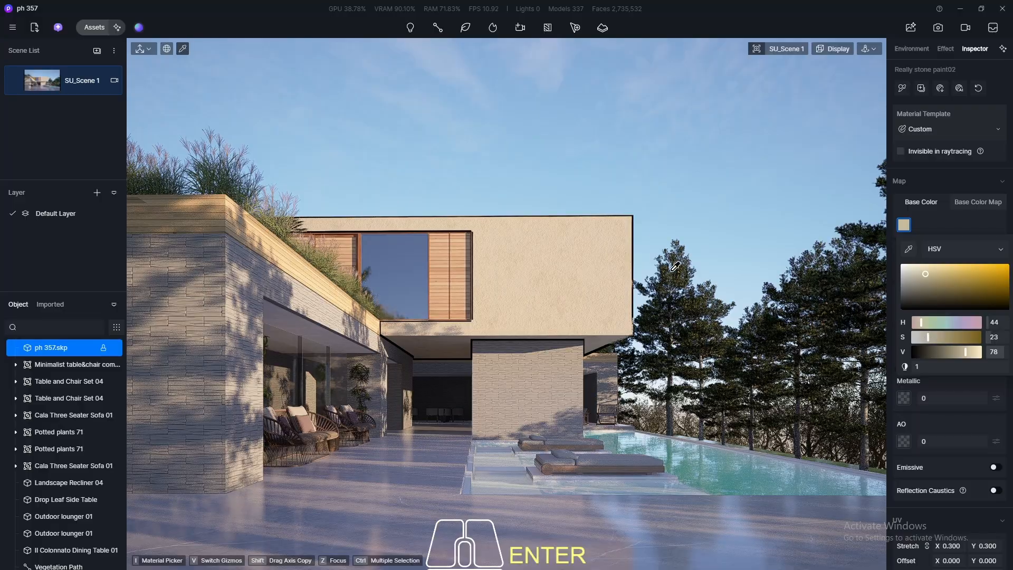
- Try a base color HSV value of 50 on the Culture stone wall material and restore it to 60
{"action": "left_click", "coordinate": [539, 386]}
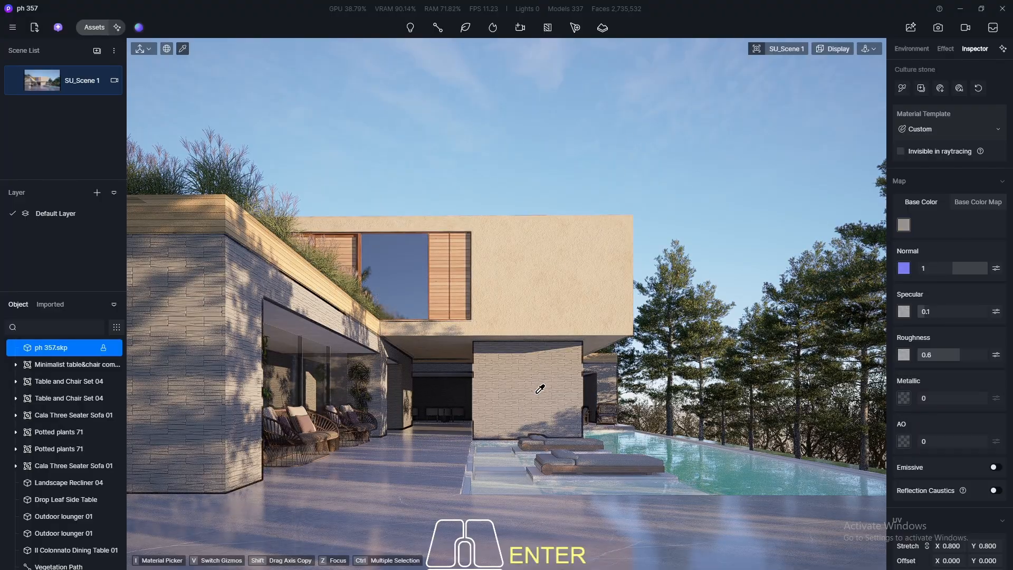
{"action": "left_click", "coordinate": [904, 223]}
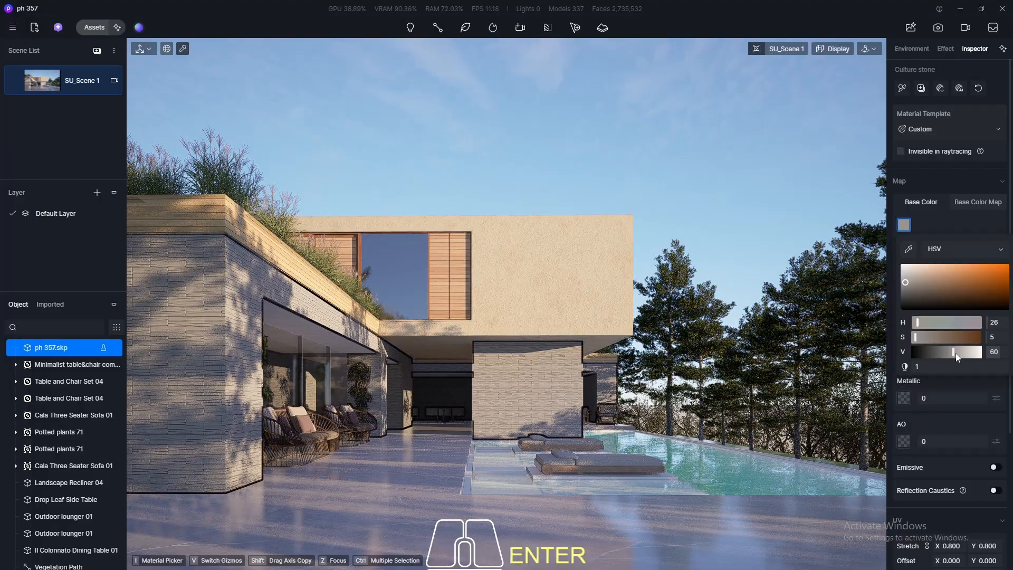
{"action": "mouse_move", "coordinate": [957, 351]}
{"action": "left_mouse_down"}
{"action": "mouse_move", "coordinate": [933, 352]}
{"action": "mouse_move", "coordinate": [945, 351]}
{"action": "left_mouse_up"}
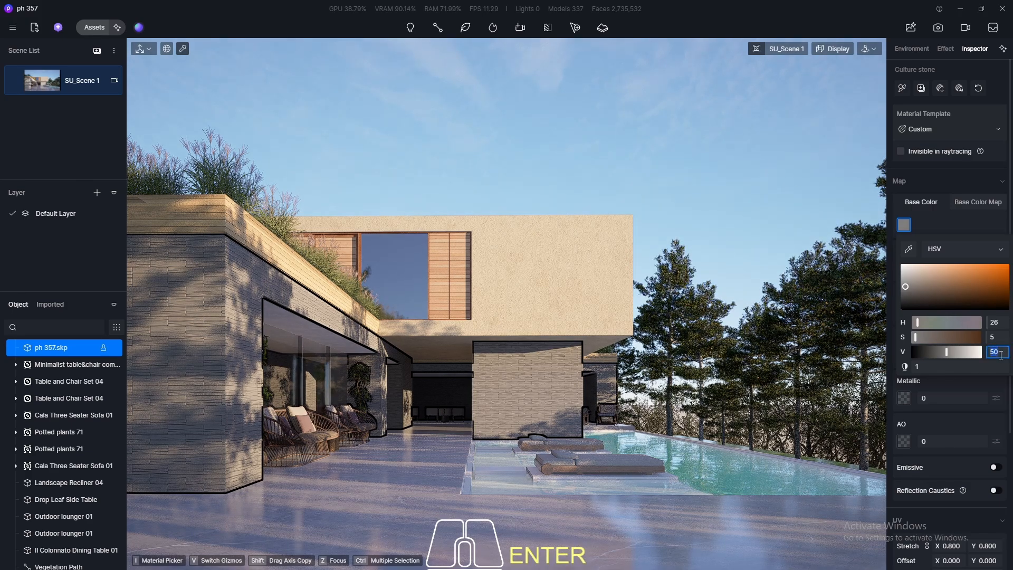
{"action": "key", "text": "Return"}
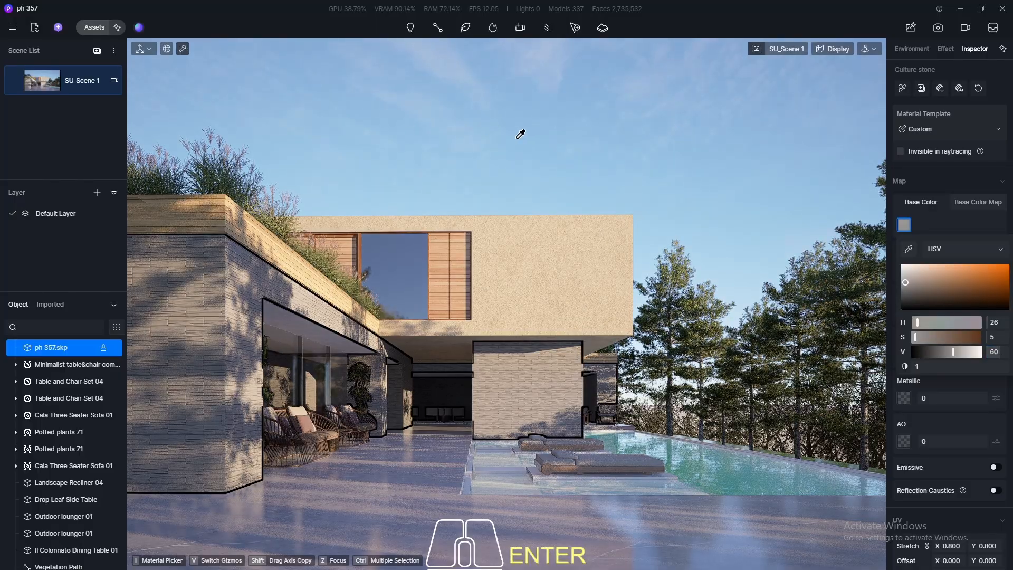
- Update SU_Scene 1 in image render mode with the current look and save the project
{"action": "left_click", "coordinate": [939, 28]}
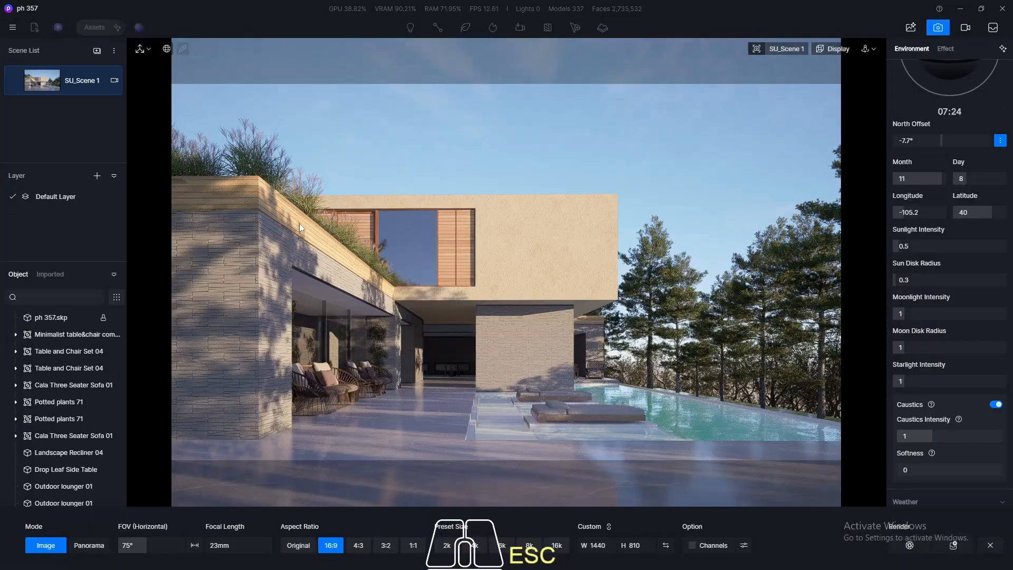
{"action": "left_click", "coordinate": [15, 83]}
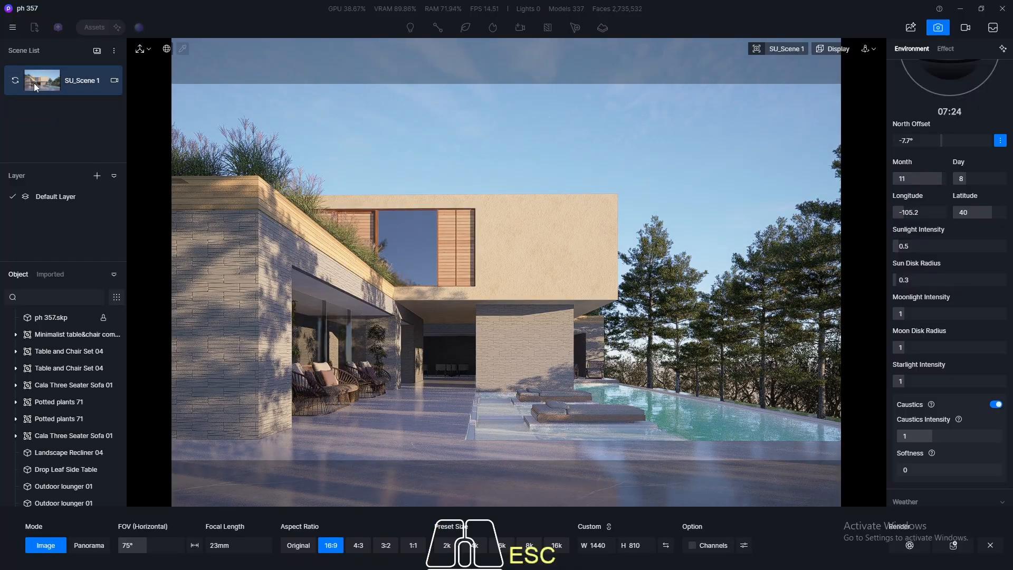
{"action": "left_click", "coordinate": [13, 27]}
{"action": "mouse_move", "coordinate": [27, 50]}
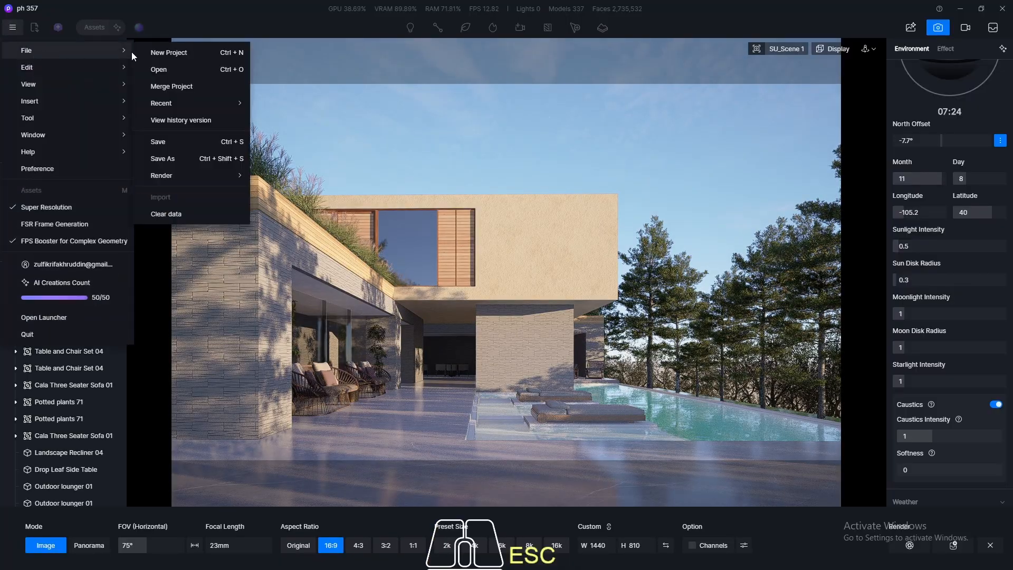
{"action": "left_click", "coordinate": [157, 142]}
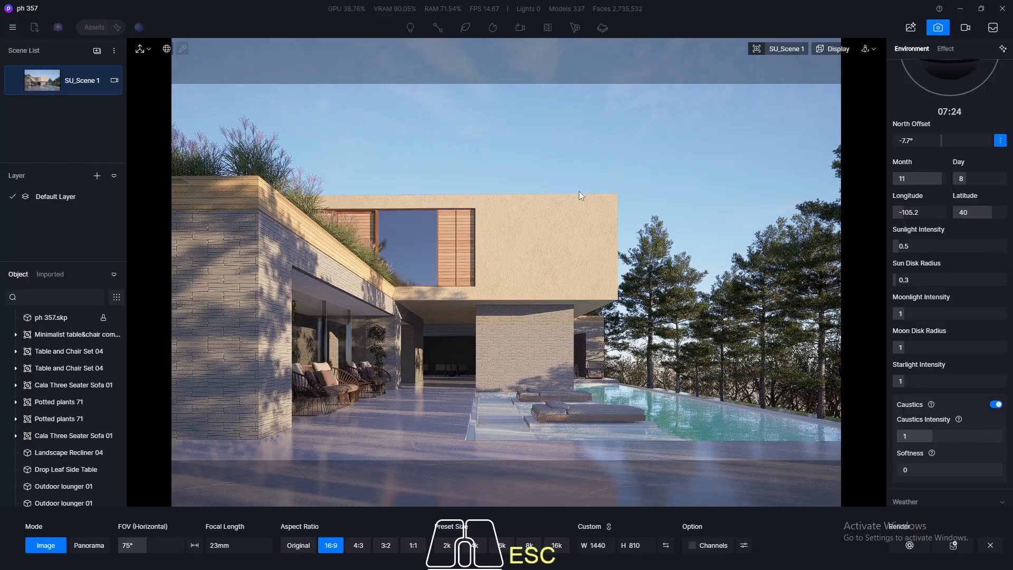
- Leave image render mode, go inside the glazed room behind the terrace chairs and search the model library for Curtain
{"action": "left_click", "coordinate": [941, 28]}
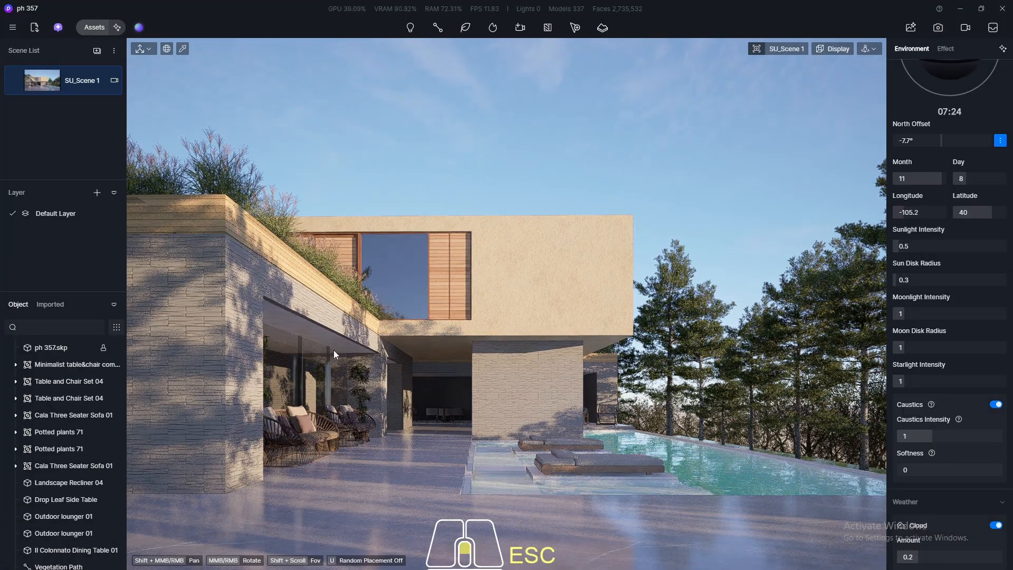
{"action": "scroll", "coordinate": [333, 350], "scroll_direction": "up", "scroll_amount": 4}
{"action": "middle_click_drag", "start_coordinate": [426, 385], "coordinate": [294, 407]}
{"action": "scroll", "coordinate": [229, 410], "scroll_direction": "up", "scroll_amount": 5}
{"action": "middle_click_drag", "start_coordinate": [230, 400], "coordinate": [671, 273]}
{"action": "scroll", "coordinate": [670, 274], "scroll_direction": "down", "scroll_amount": 4}
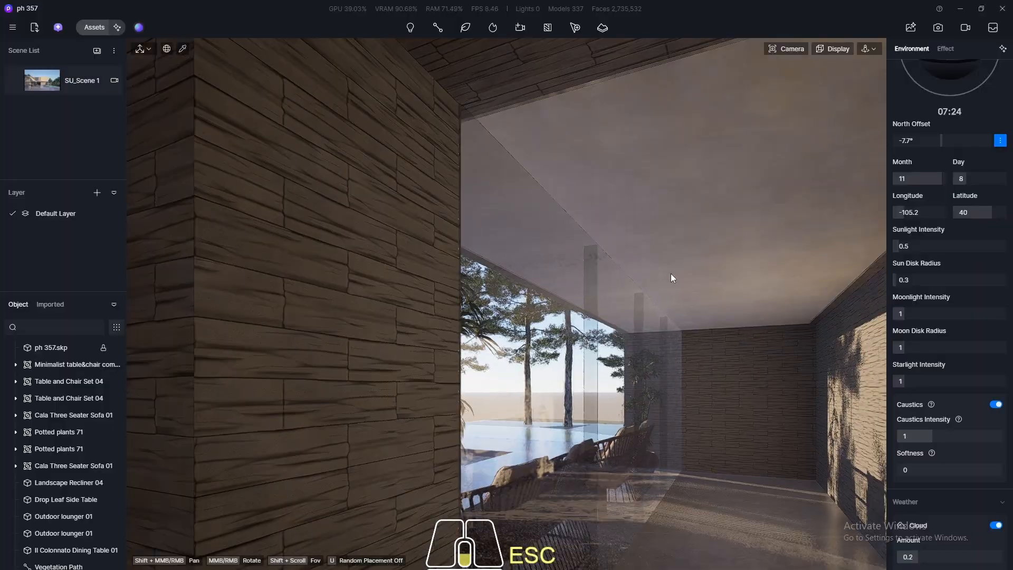
{"action": "left_click", "coordinate": [91, 26]}
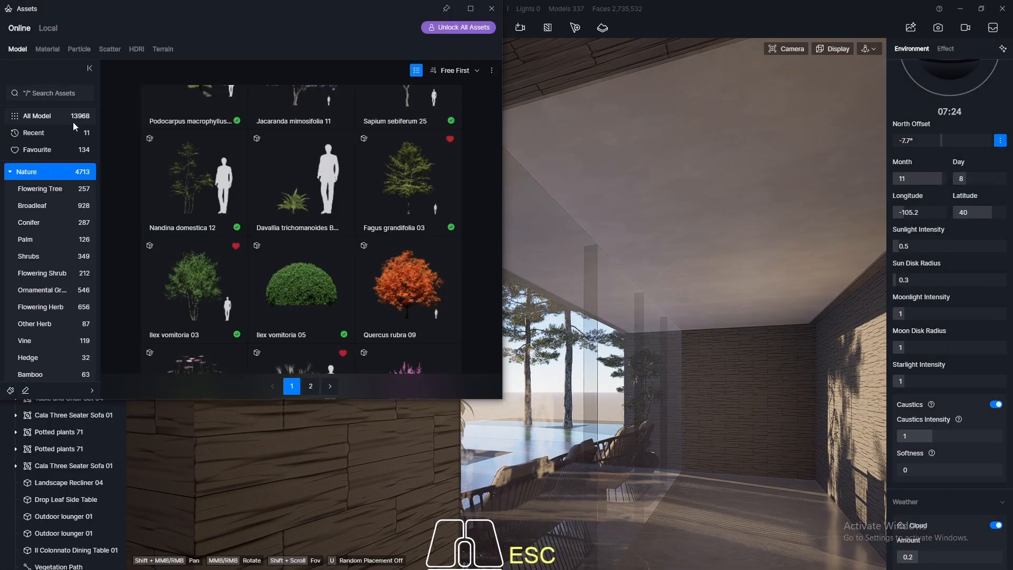
{"action": "left_click", "coordinate": [38, 115]}
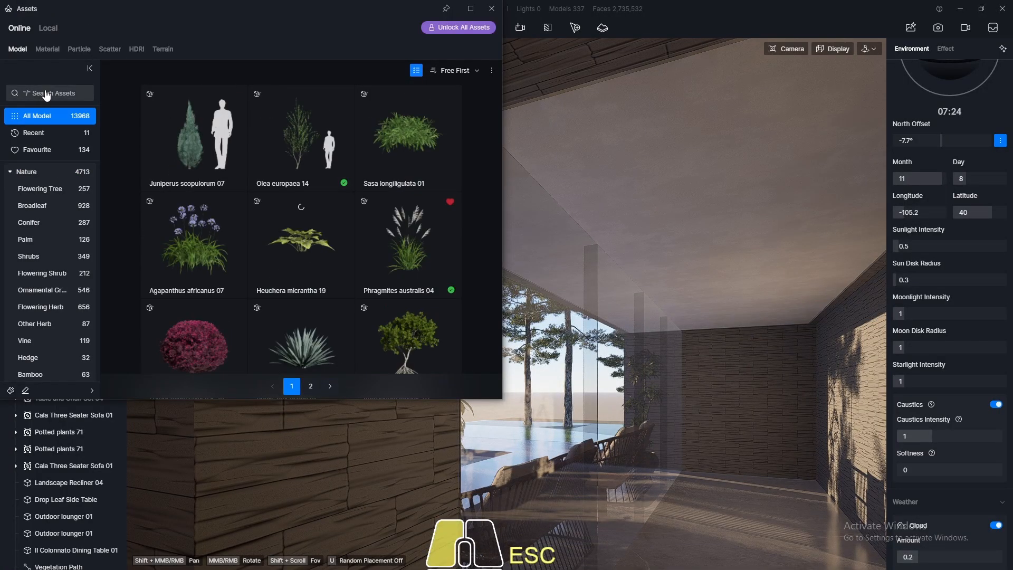
{"action": "left_click", "coordinate": [45, 94]}
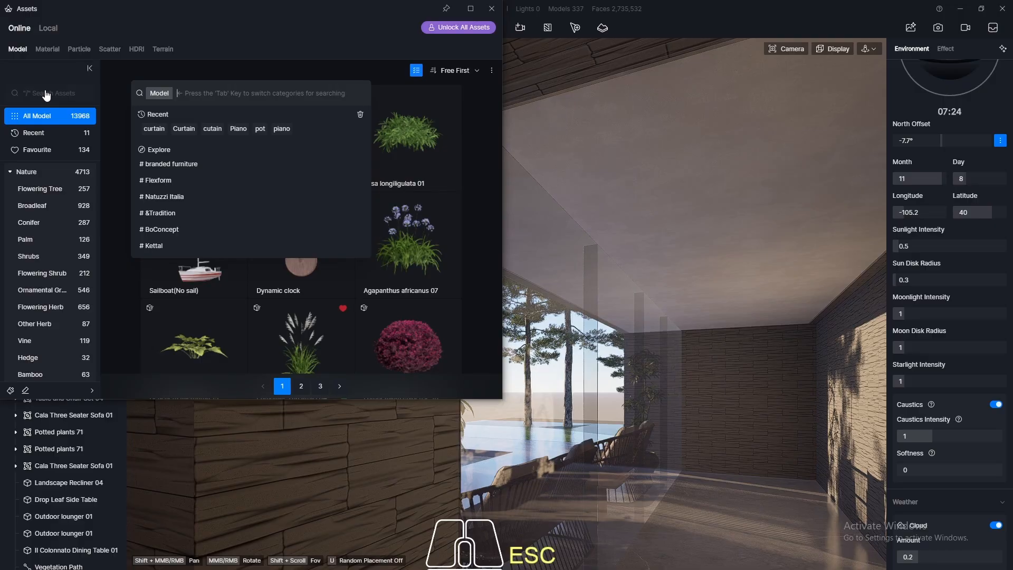
{"action": "type", "text": "curtain"}
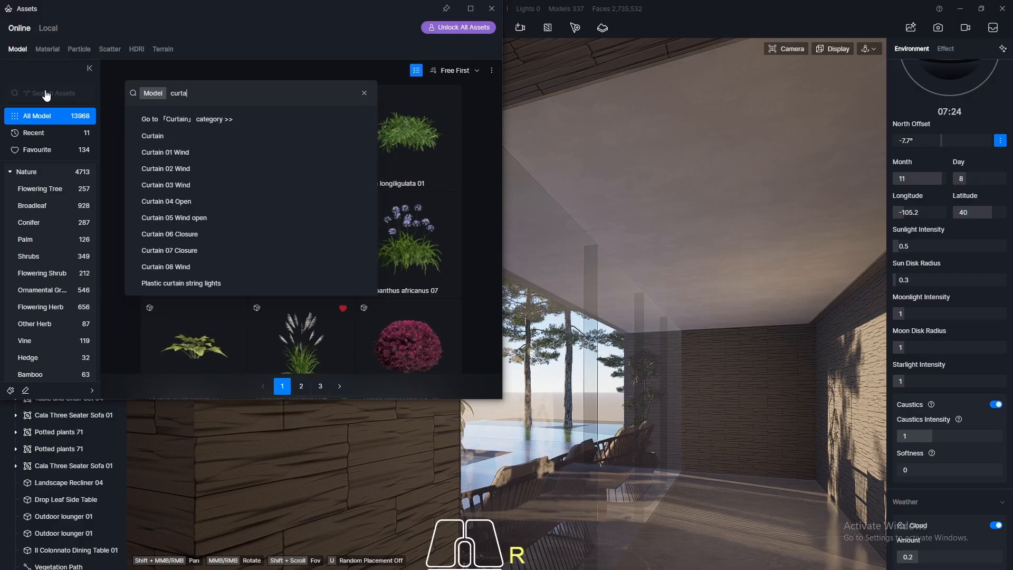
{"action": "left_click", "coordinate": [154, 136]}
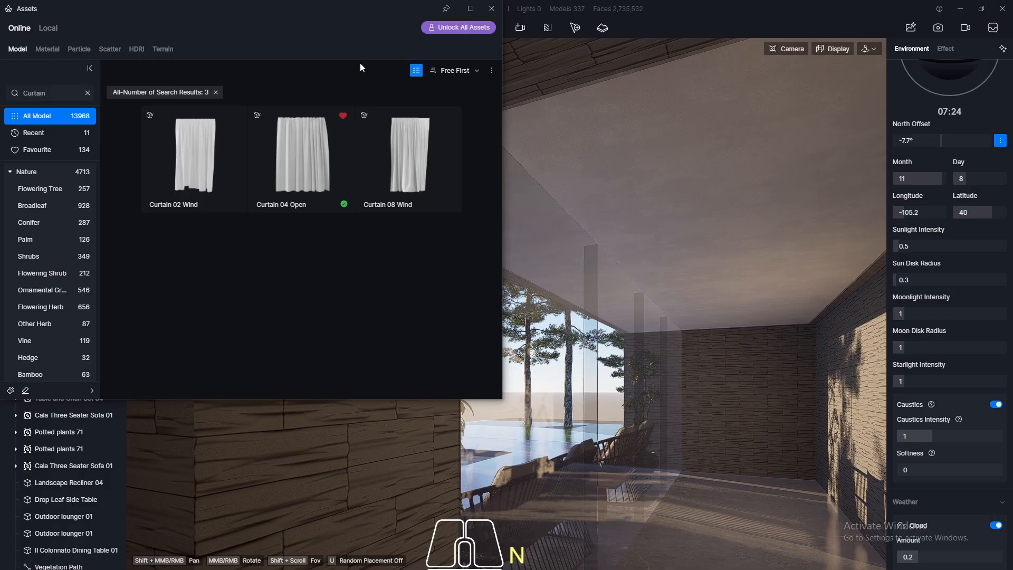
- Place a Curtain 04 Open model at the room's ceiling edge and shift it toward the glass to about Y 2880
{"action": "left_click", "coordinate": [290, 177]}
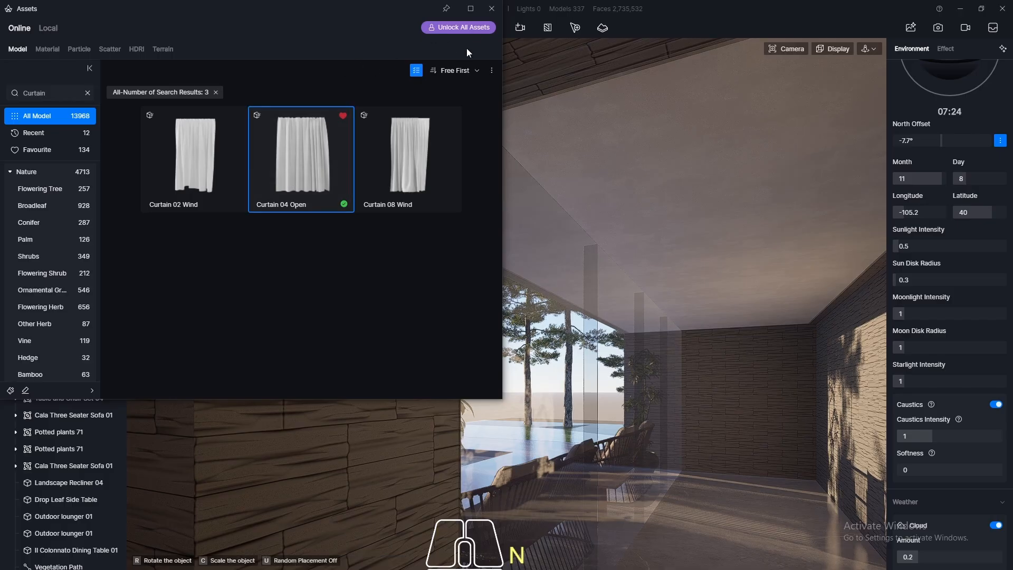
{"action": "left_click", "coordinate": [492, 8]}
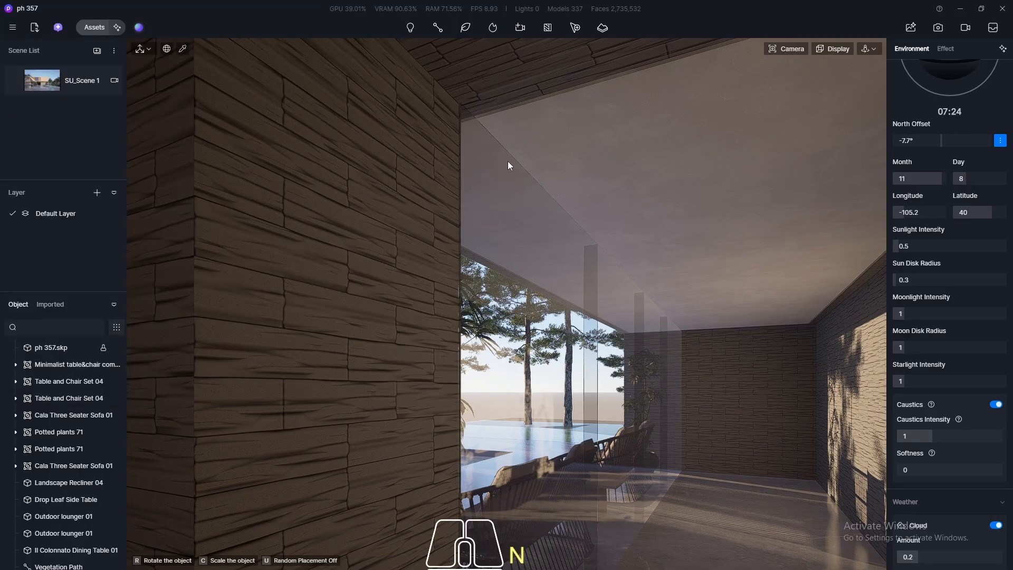
{"action": "left_click", "coordinate": [634, 275]}
{"action": "scroll", "coordinate": [631, 255], "scroll_direction": "up", "scroll_amount": 5}
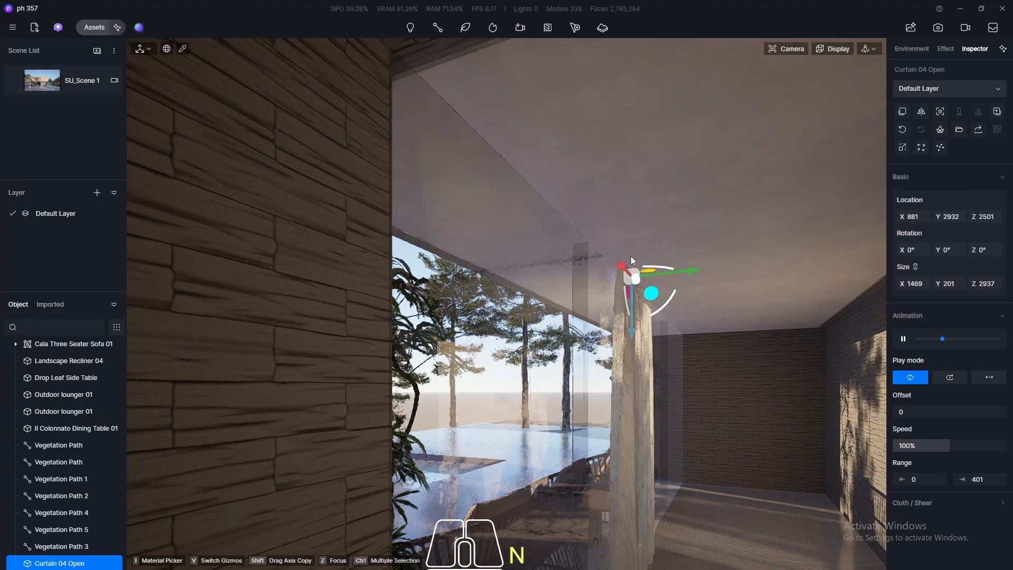
{"action": "scroll", "coordinate": [618, 251], "scroll_direction": "up", "scroll_amount": 3}
{"action": "middle_click_drag", "start_coordinate": [618, 251], "coordinate": [664, 264]}
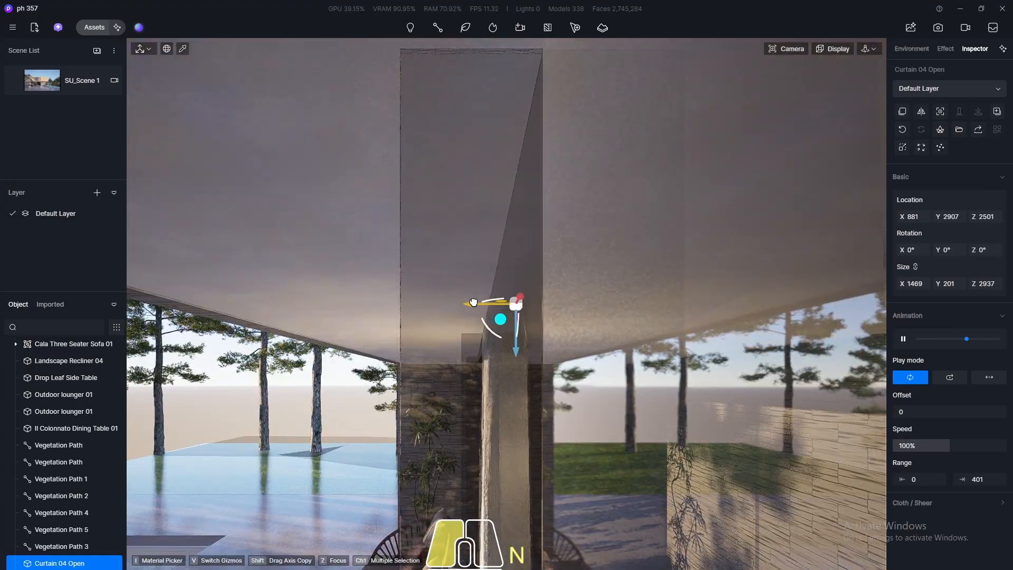
{"action": "left_click_drag", "start_coordinate": [464, 304], "coordinate": [495, 302]}
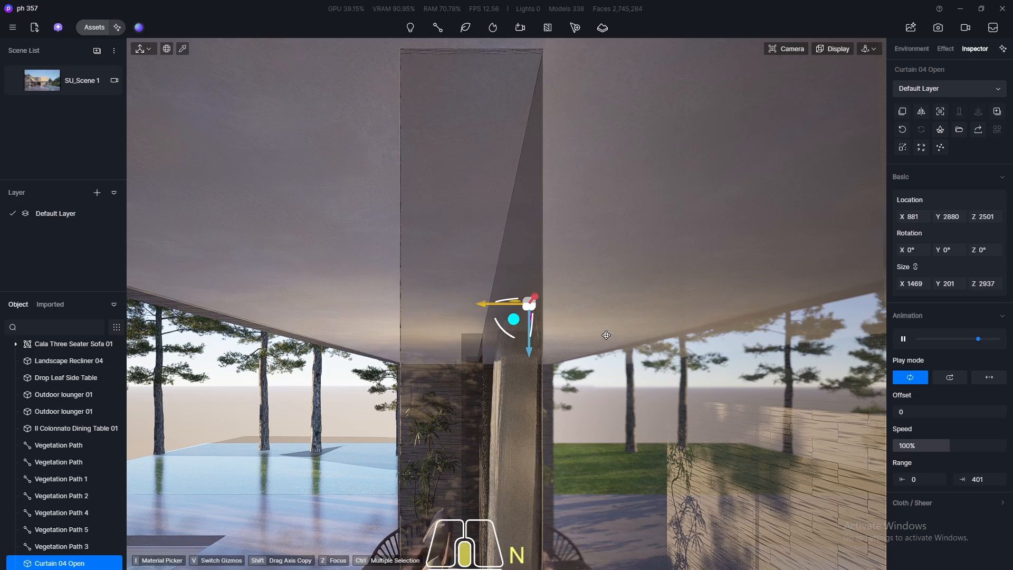
- Slide the curtain along the glass wall to about X -451
{"action": "scroll", "coordinate": [605, 335], "scroll_direction": "up", "scroll_amount": 3}
{"action": "middle_click_drag", "start_coordinate": [606, 335], "coordinate": [508, 324]}
{"action": "scroll", "coordinate": [403, 204], "scroll_direction": "down", "scroll_amount": 5}
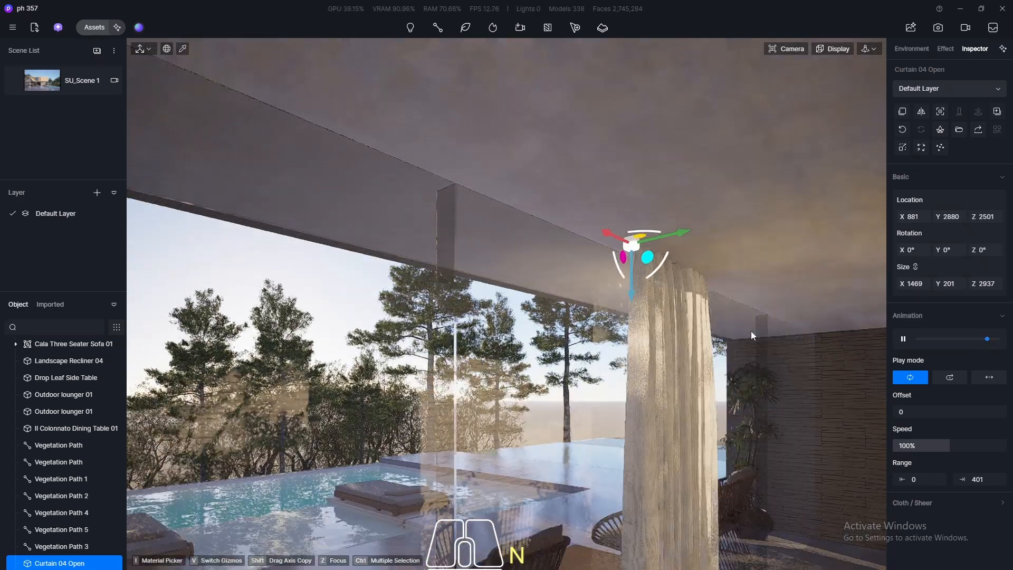
{"action": "scroll", "coordinate": [770, 340], "scroll_direction": "up", "scroll_amount": 3}
{"action": "middle_click_drag", "start_coordinate": [770, 340], "coordinate": [559, 328]}
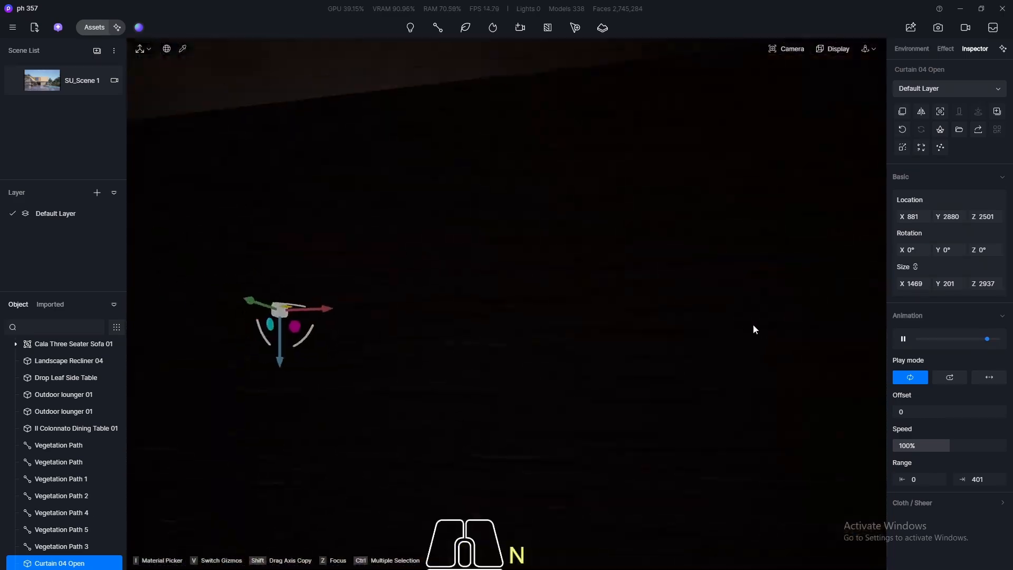
{"action": "scroll", "coordinate": [378, 341], "scroll_direction": "down", "scroll_amount": 2}
{"action": "scroll", "coordinate": [379, 341], "scroll_direction": "up", "scroll_amount": 4}
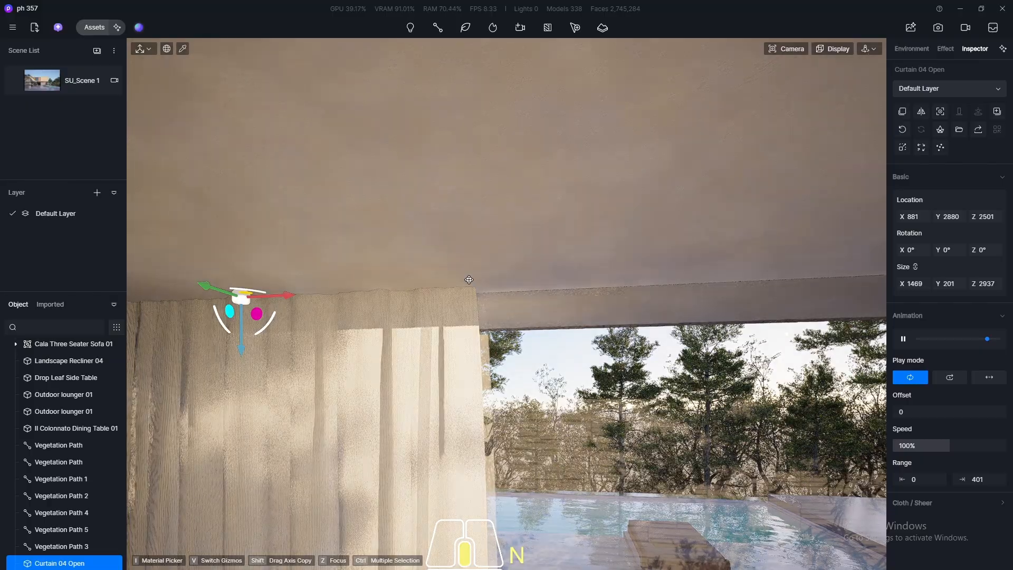
{"action": "middle_click_drag", "start_coordinate": [468, 280], "coordinate": [420, 286]}
{"action": "left_click_drag", "start_coordinate": [310, 301], "coordinate": [616, 291]}
{"action": "mouse_move", "coordinate": [431, 317]}
{"action": "middle_mouse_down"}
{"action": "mouse_move", "coordinate": [413, 319]}
{"action": "mouse_move", "coordinate": [439, 324]}
{"action": "middle_mouse_up"}
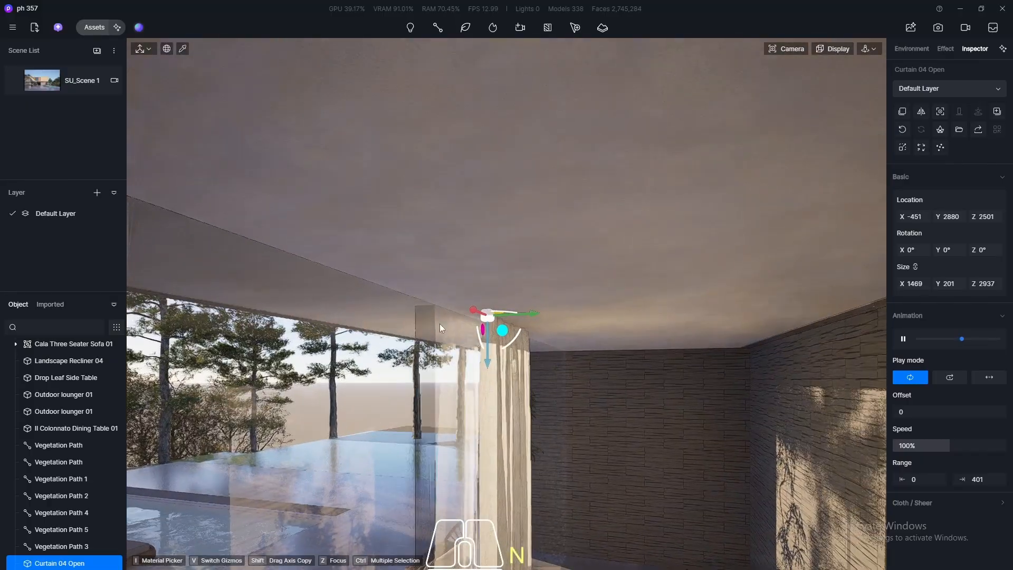
- Slide the curtain on to the stone wall at about X -2954 and set its animation to the double-arrow play mode
{"action": "middle_click_drag", "start_coordinate": [552, 250], "coordinate": [555, 139], "text": "shift"}
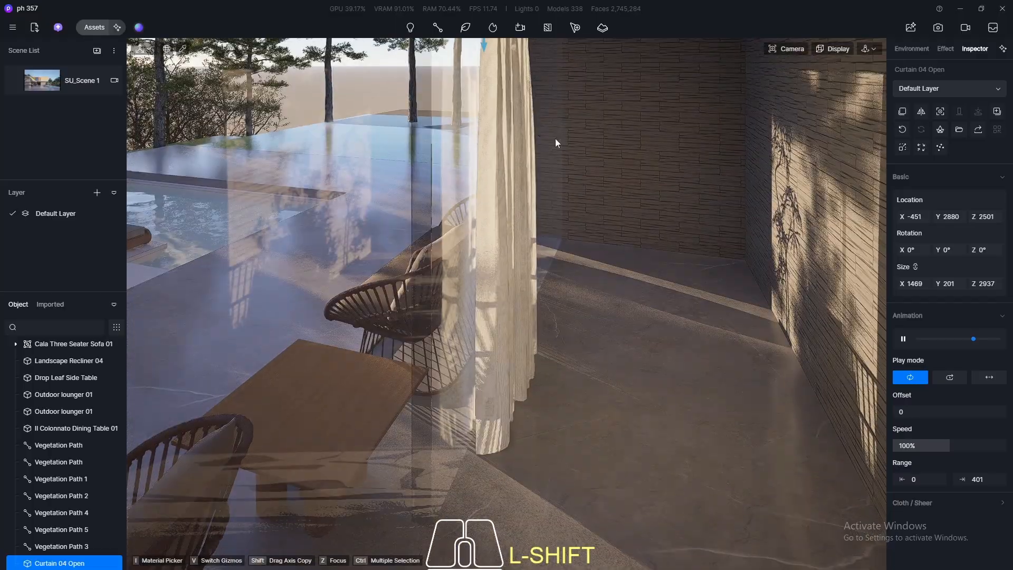
{"action": "middle_click_drag", "start_coordinate": [537, 306], "coordinate": [536, 369], "text": "shift"}
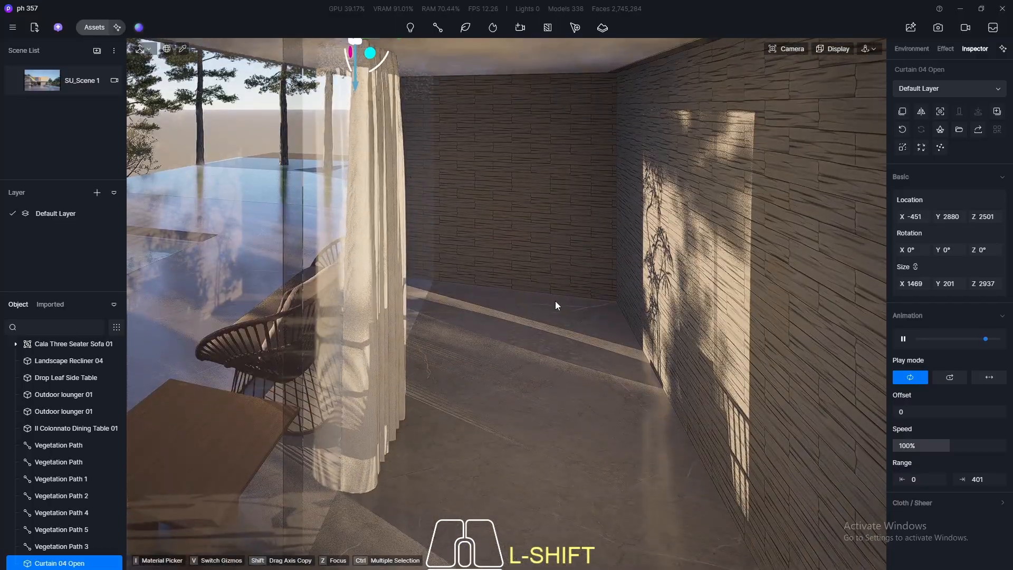
{"action": "key", "text": "shift+F8"}
{"action": "mouse_move", "coordinate": [540, 275]}
{"action": "middle_mouse_down"}
{"action": "mouse_move", "coordinate": [562, 306]}
{"action": "mouse_move", "coordinate": [570, 294]}
{"action": "mouse_move", "coordinate": [572, 362]}
{"action": "mouse_move", "coordinate": [542, 285]}
{"action": "middle_mouse_up"}
{"action": "left_click_drag", "start_coordinate": [494, 228], "coordinate": [568, 295]}
{"action": "middle_click_drag", "start_coordinate": [567, 295], "coordinate": [194, 252], "text": "shift"}
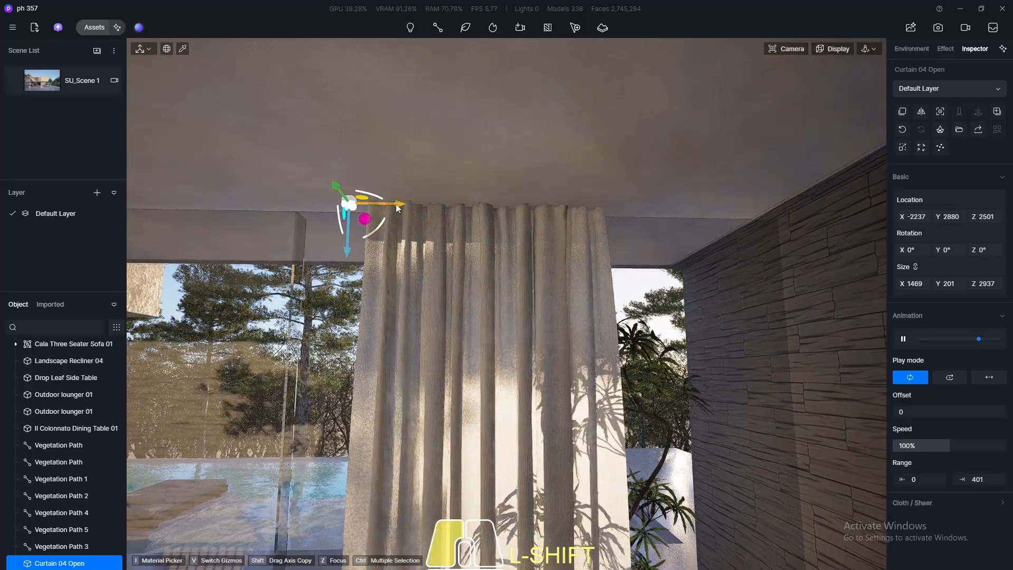
{"action": "left_click_drag", "start_coordinate": [474, 208], "coordinate": [581, 224]}
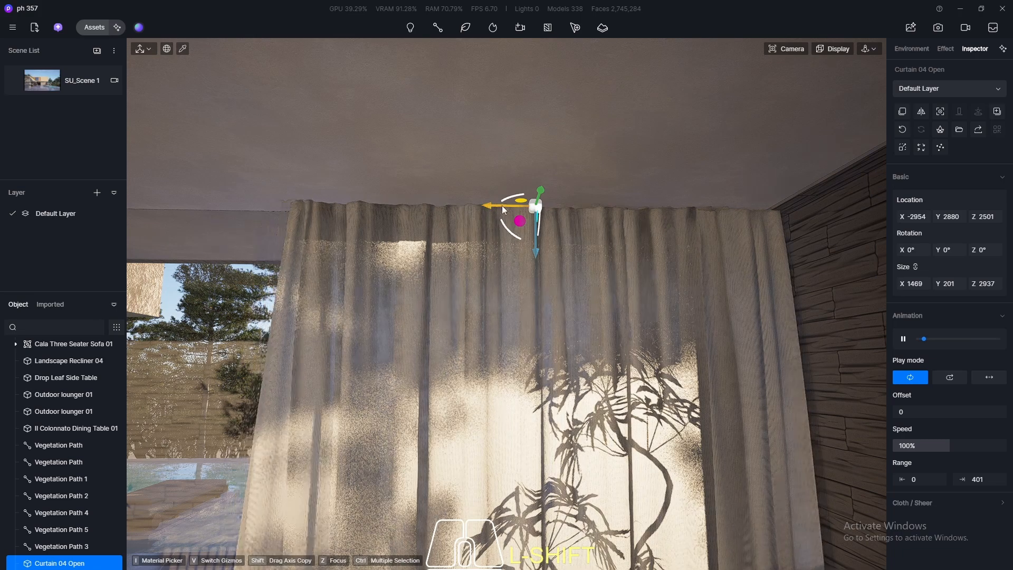
{"action": "left_click", "coordinate": [991, 377]}
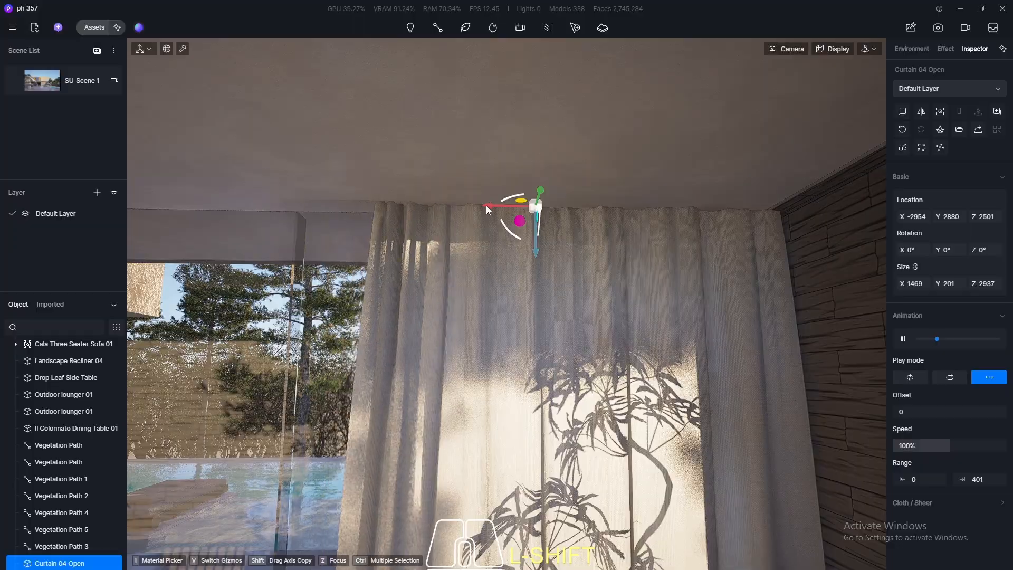
- Copy the curtain along the glass wall, placing the duplicate at about X -975
{"action": "left_click_drag", "start_coordinate": [485, 205], "coordinate": [127, 205]}
{"action": "middle_click_drag", "start_coordinate": [375, 161], "coordinate": [597, 150], "text": "shift"}
{"action": "left_click_drag", "start_coordinate": [411, 195], "coordinate": [240, 217], "text": "shift"}
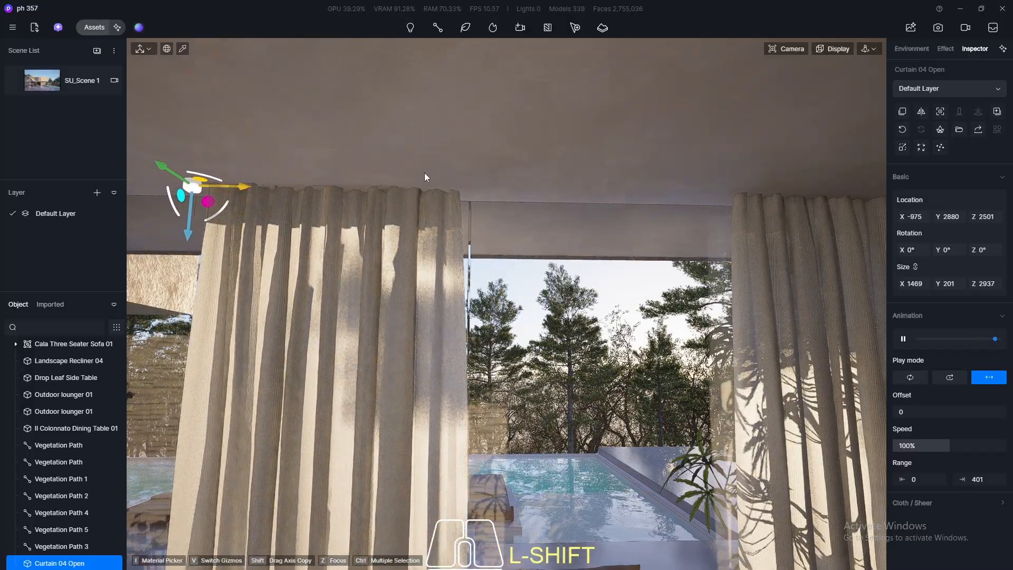
- Add another curtain copy farther along the glass wall at about X 325
{"action": "middle_click_drag", "start_coordinate": [304, 153], "coordinate": [774, 159], "text": "shift"}
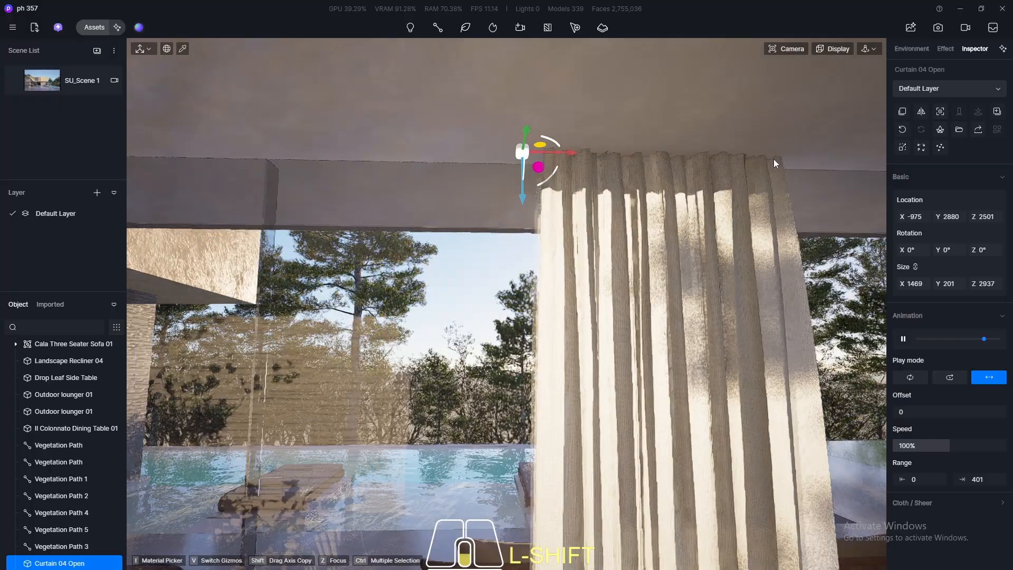
{"action": "scroll", "coordinate": [616, 206], "scroll_direction": "up", "scroll_amount": 2, "text": "shift"}
{"action": "scroll", "coordinate": [616, 205], "scroll_direction": "up", "scroll_amount": 3, "text": "shift"}
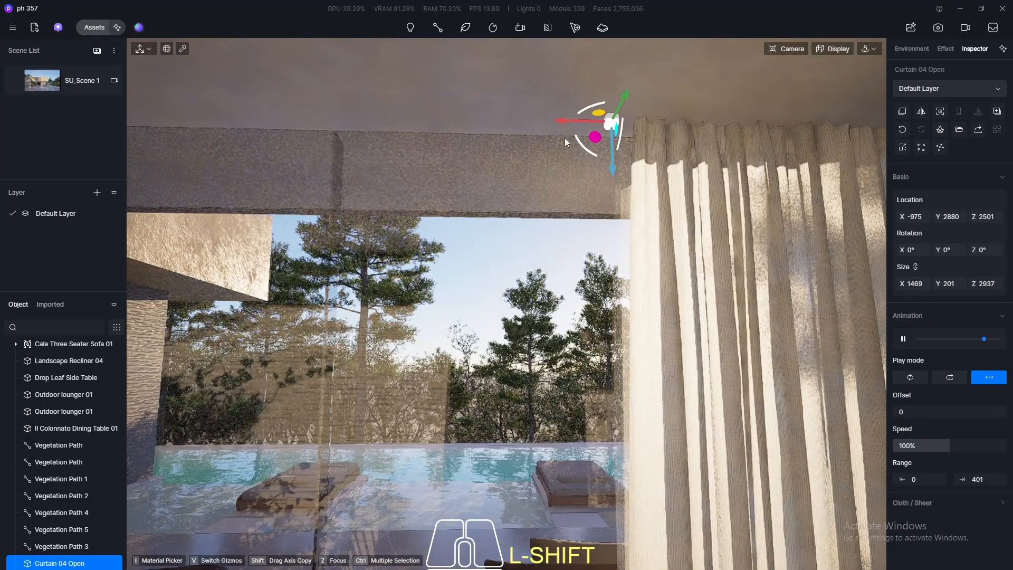
{"action": "left_click_drag", "start_coordinate": [559, 122], "coordinate": [188, 163], "text": "shift"}
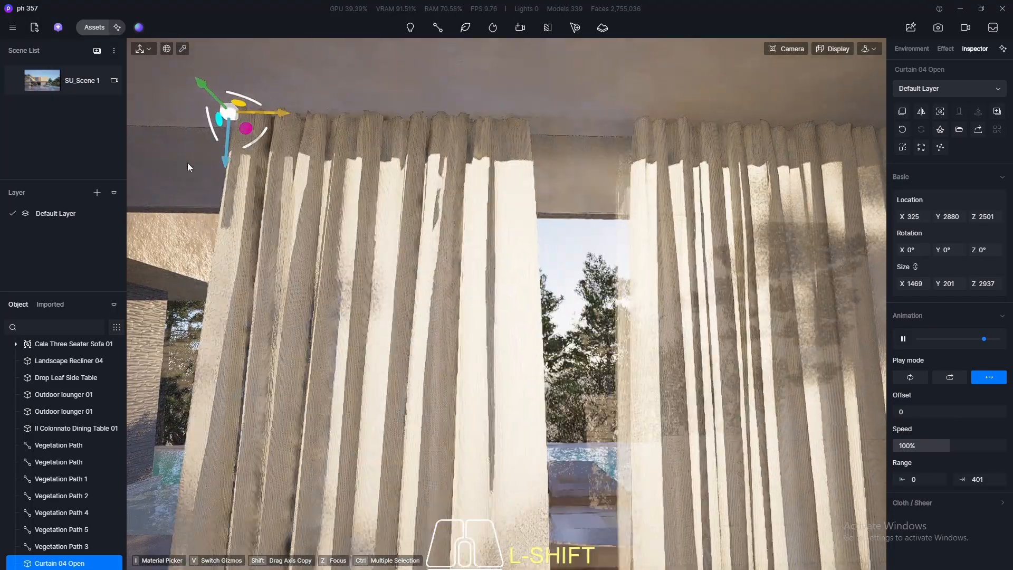
{"action": "middle_click_drag", "start_coordinate": [507, 132], "coordinate": [802, 121]}
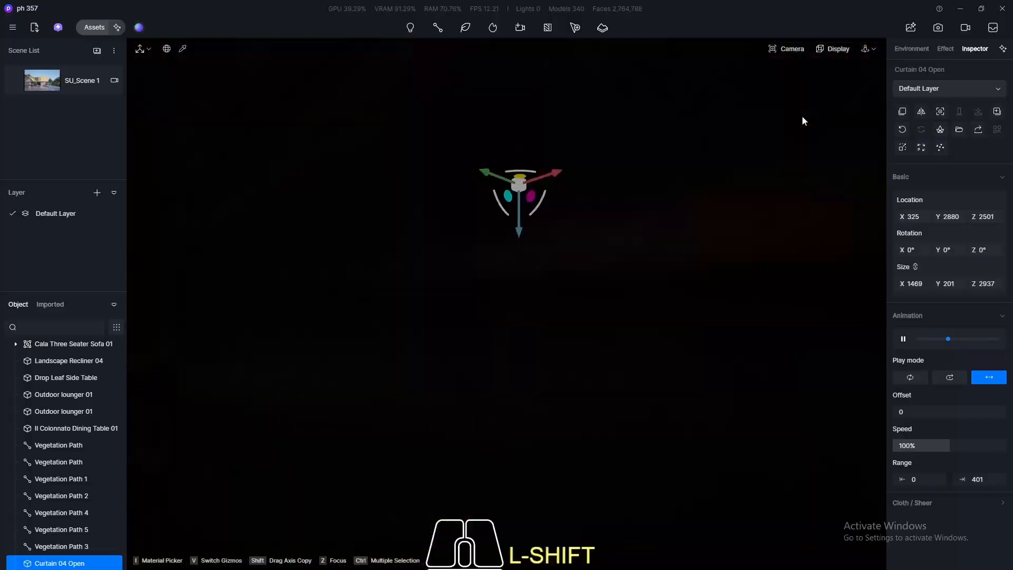
- Slide the curtain along the glass wall to about X 811 and add another copy farther along at about X 3171
{"action": "scroll", "coordinate": [577, 182], "scroll_direction": "up", "scroll_amount": 3, "text": "shift"}
{"action": "left_click_drag", "start_coordinate": [528, 176], "coordinate": [437, 217], "text": "shift"}
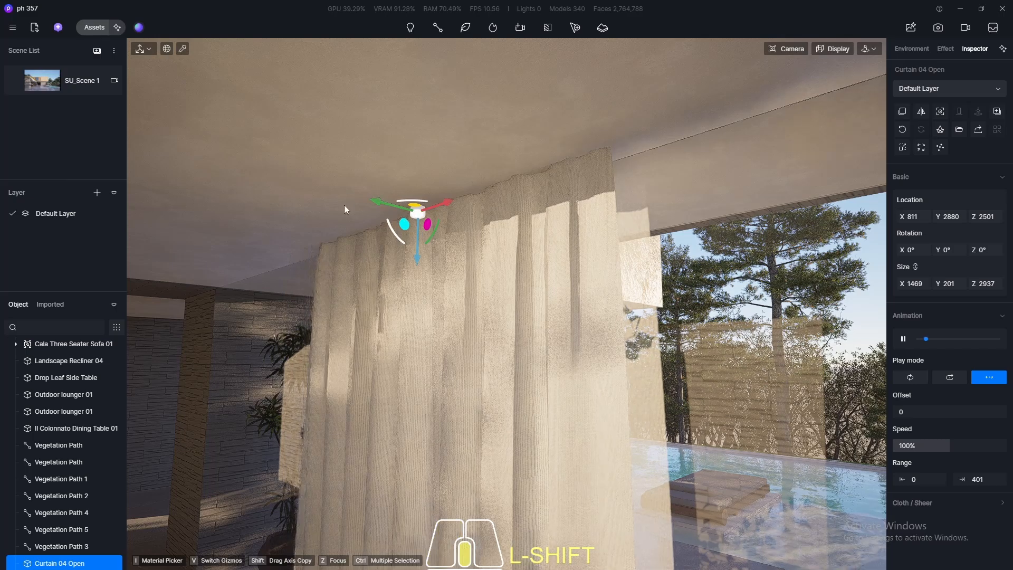
{"action": "middle_click_drag", "start_coordinate": [344, 205], "coordinate": [803, 189], "text": "shift"}
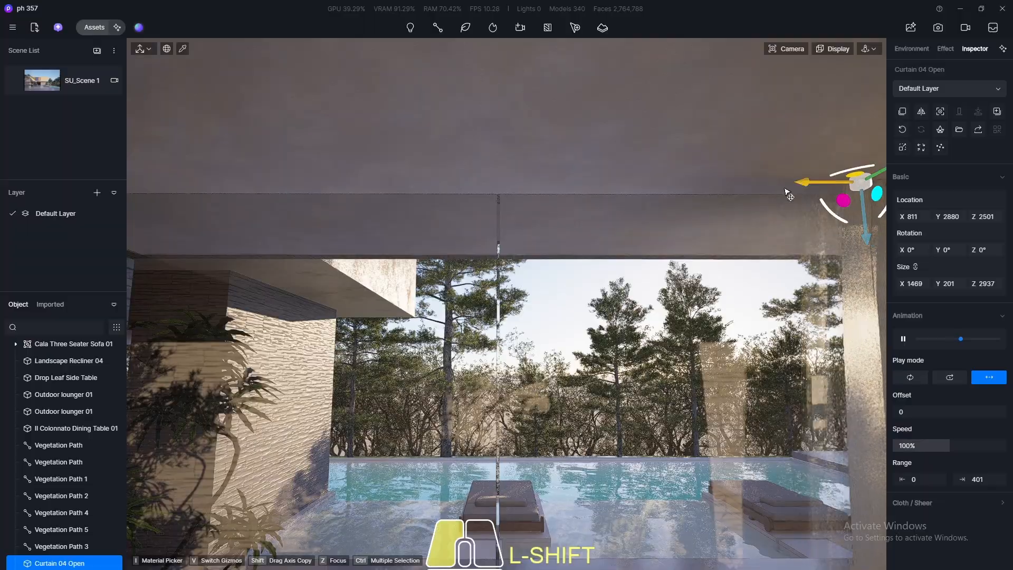
{"action": "left_click_drag", "start_coordinate": [788, 195], "coordinate": [90, 304], "text": "shift"}
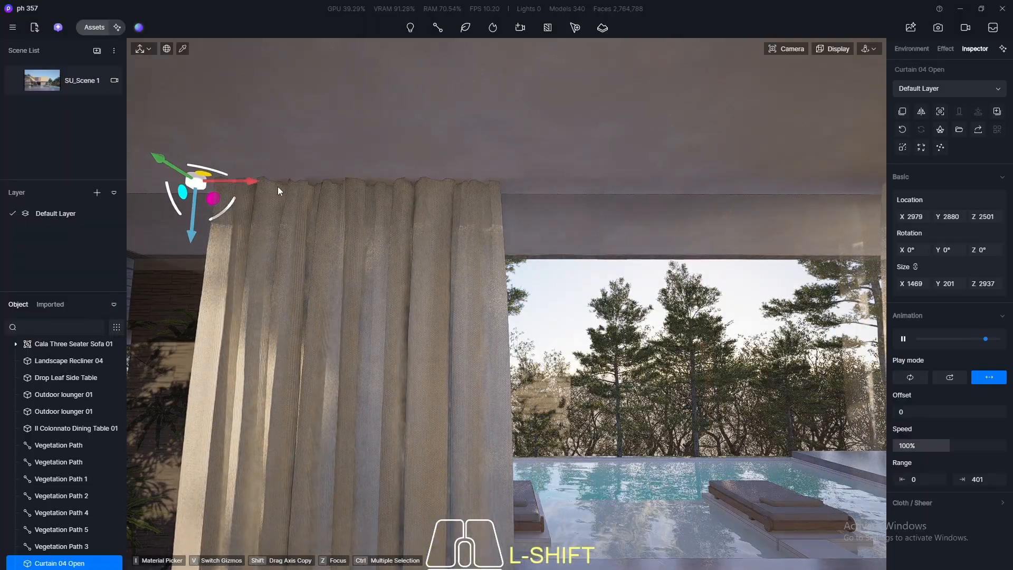
{"action": "left_click_drag", "start_coordinate": [250, 182], "coordinate": [191, 184], "text": "shift"}
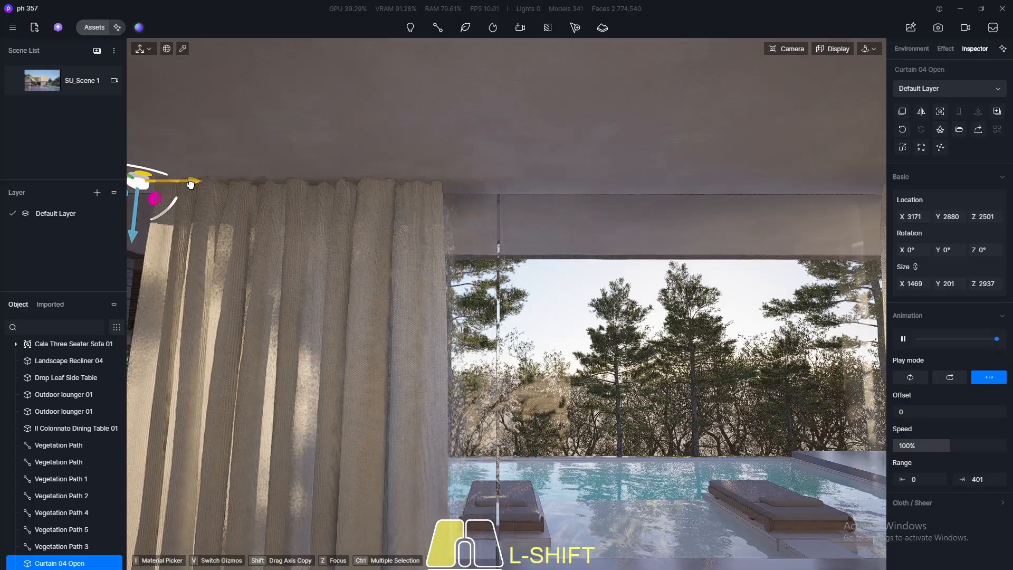
{"action": "left_click", "coordinate": [47, 87]}
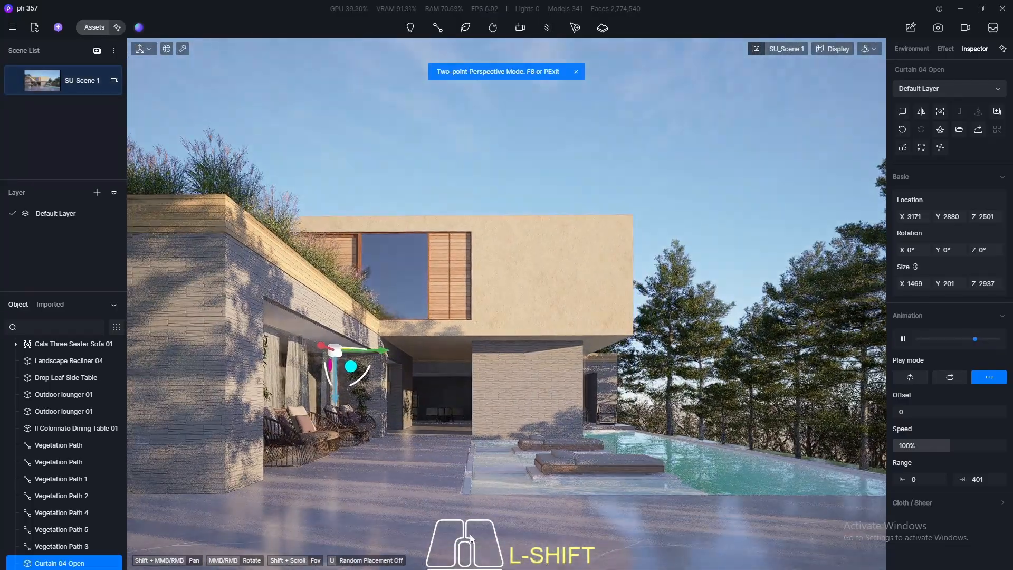
{"action": "left_click", "coordinate": [471, 537]}
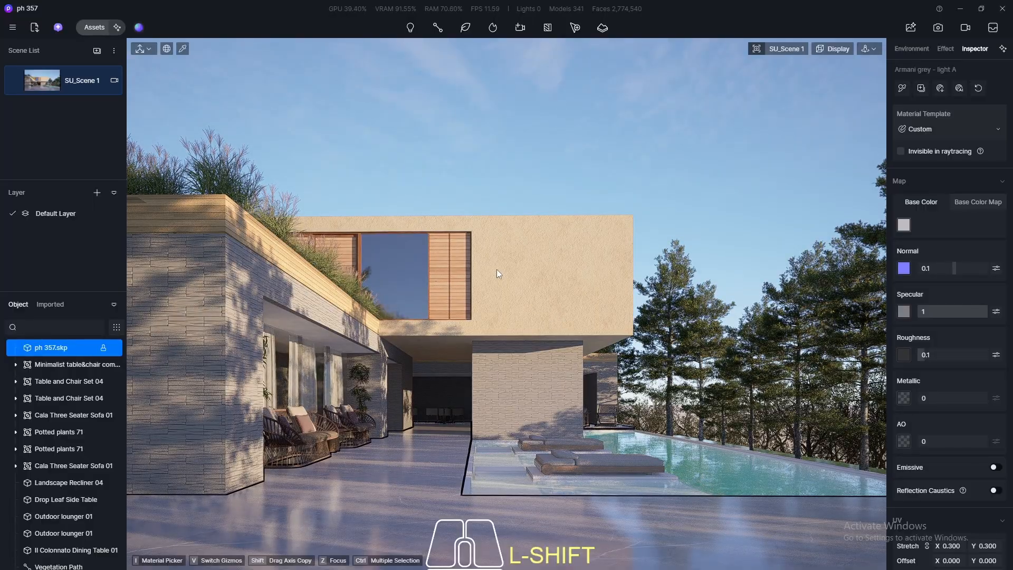
- Place a Curtain 04 Open beside the upper-floor window inside the room and set its animation to the double-arrow play mode
{"action": "scroll", "coordinate": [321, 209], "scroll_direction": "up", "scroll_amount": 4, "text": "shift"}
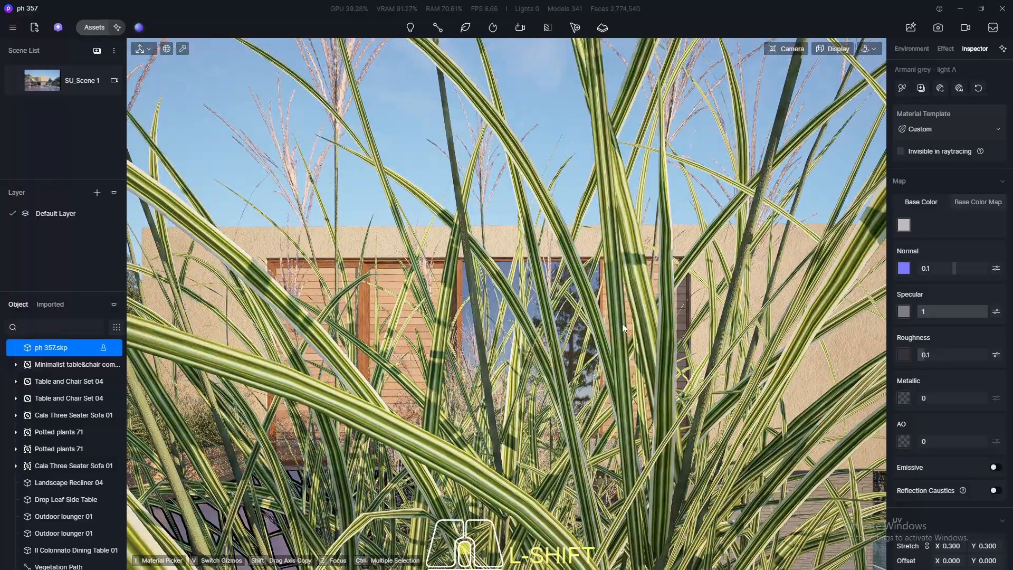
{"action": "scroll", "coordinate": [622, 296], "scroll_direction": "up", "scroll_amount": 4, "text": "shift"}
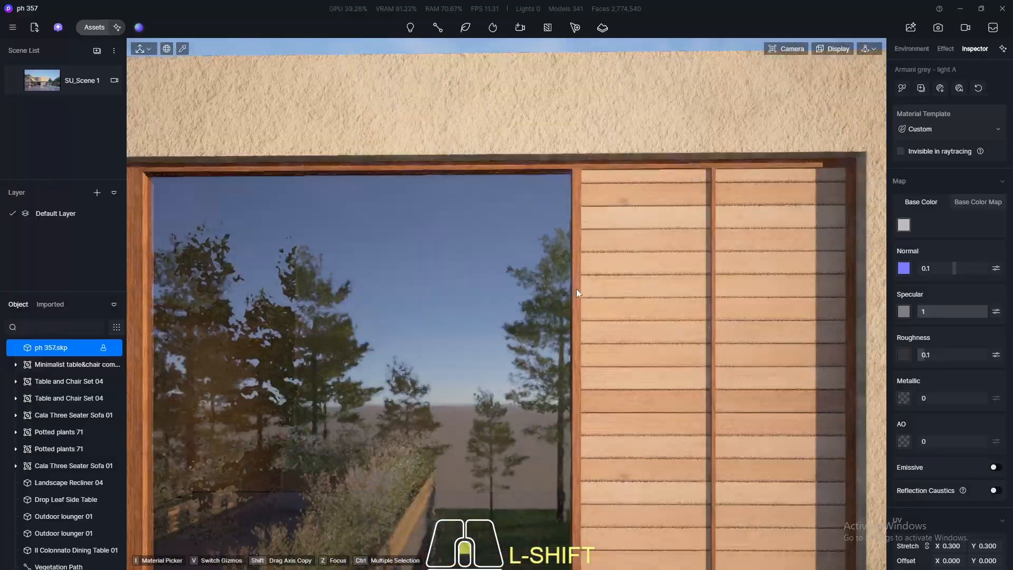
{"action": "scroll", "coordinate": [576, 289], "scroll_direction": "up", "scroll_amount": 3, "text": "shift"}
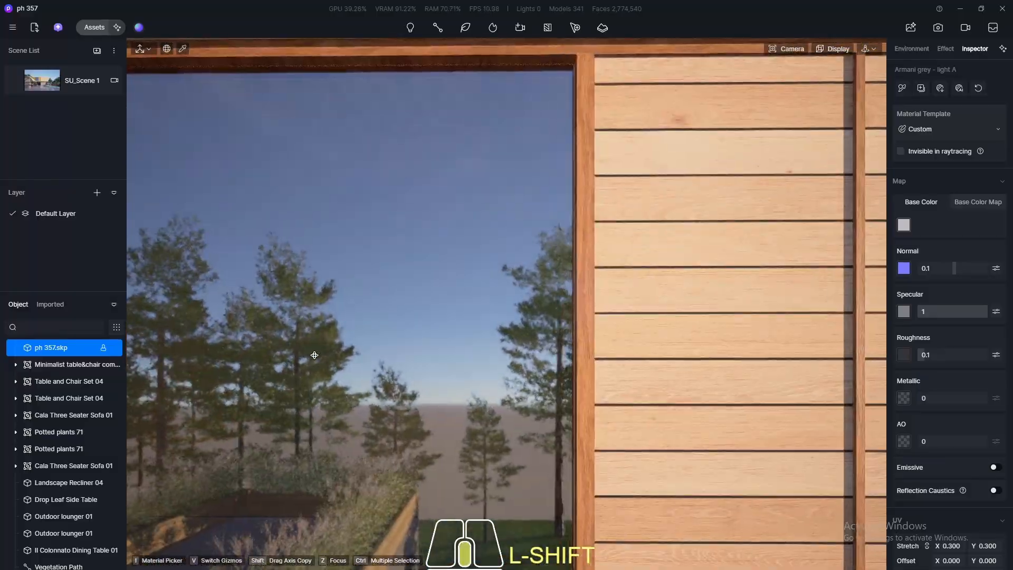
{"action": "right_click_drag", "start_coordinate": [326, 351], "coordinate": [355, 319], "text": "shift"}
{"action": "middle_click_drag", "start_coordinate": [355, 320], "coordinate": [687, 353], "text": "shift"}
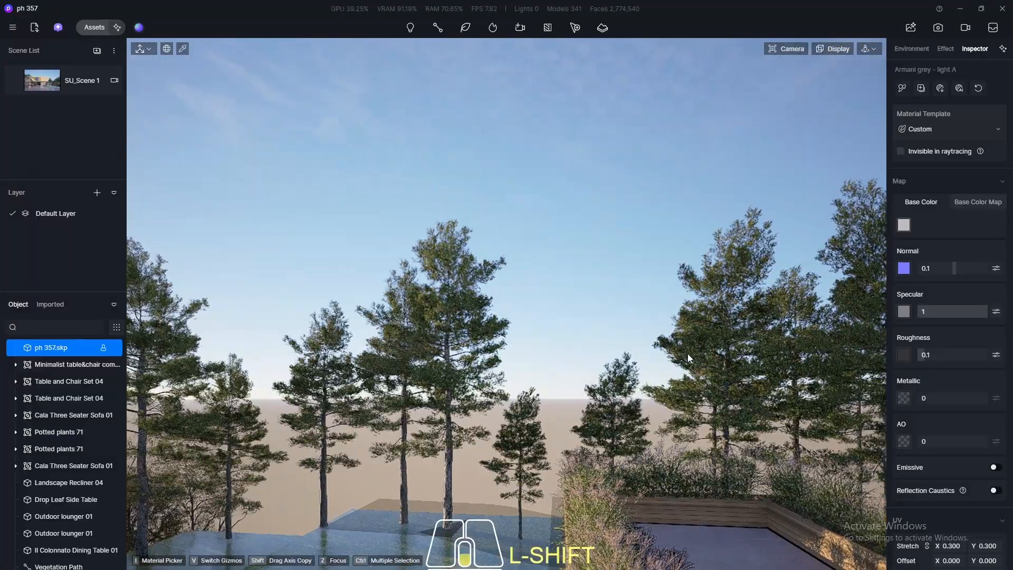
{"action": "scroll", "coordinate": [664, 312], "scroll_direction": "down", "scroll_amount": 5, "text": "shift"}
{"action": "scroll", "coordinate": [660, 287], "scroll_direction": "down", "scroll_amount": 6, "text": "shift"}
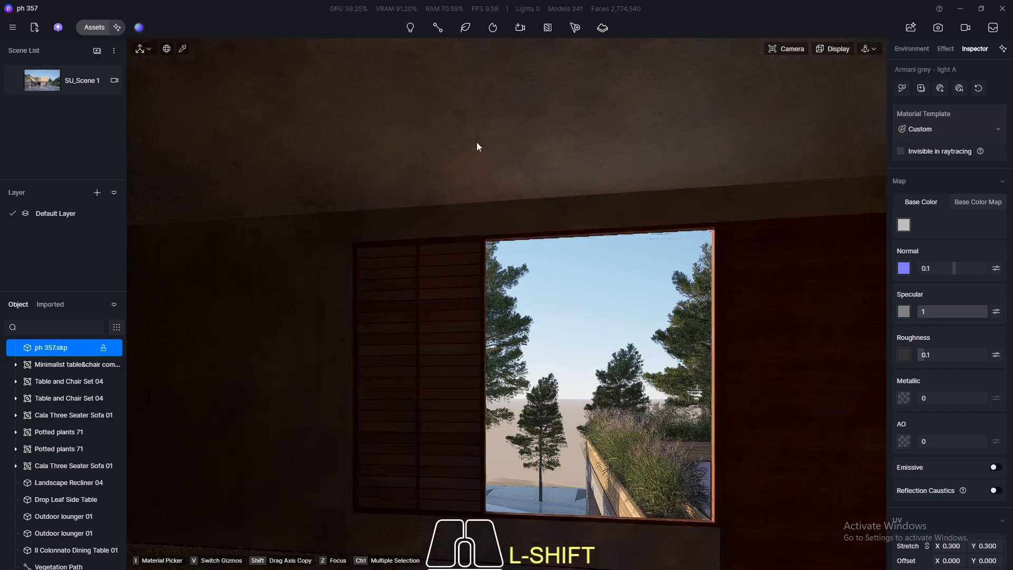
{"action": "left_click", "coordinate": [89, 27]}
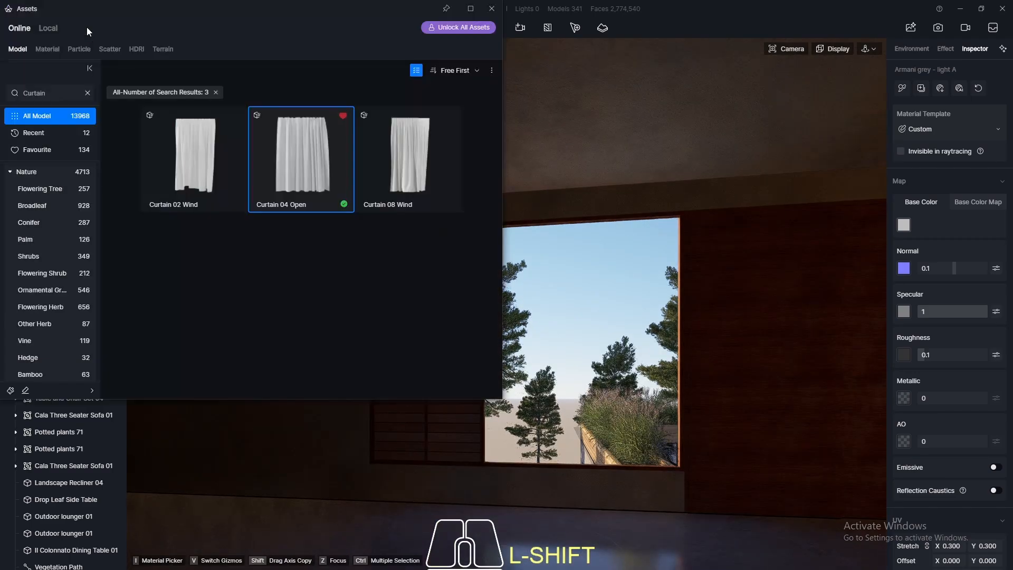
{"action": "left_click", "coordinate": [303, 174]}
{"action": "left_click", "coordinate": [492, 13]}
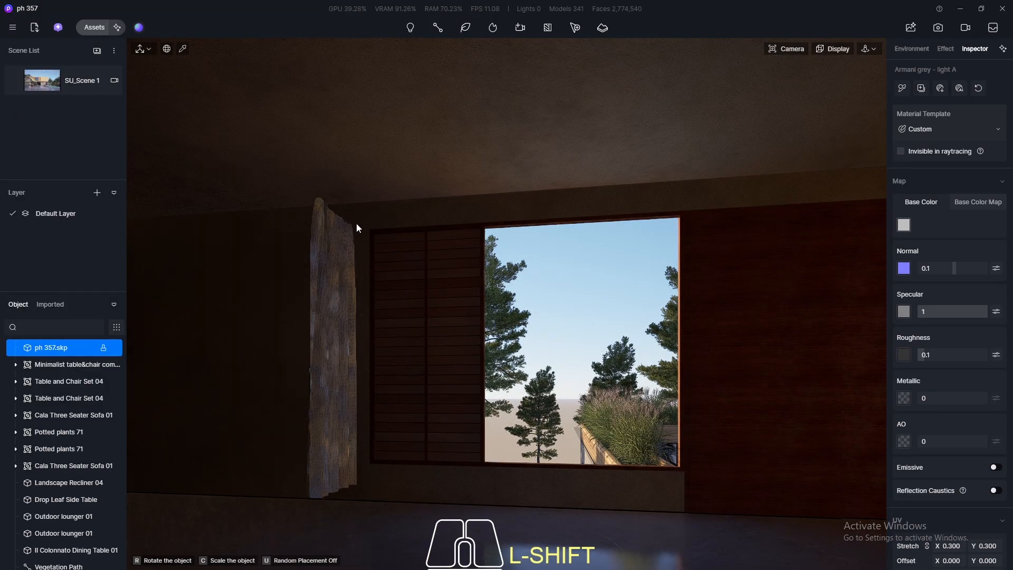
{"action": "left_click", "coordinate": [357, 219]}
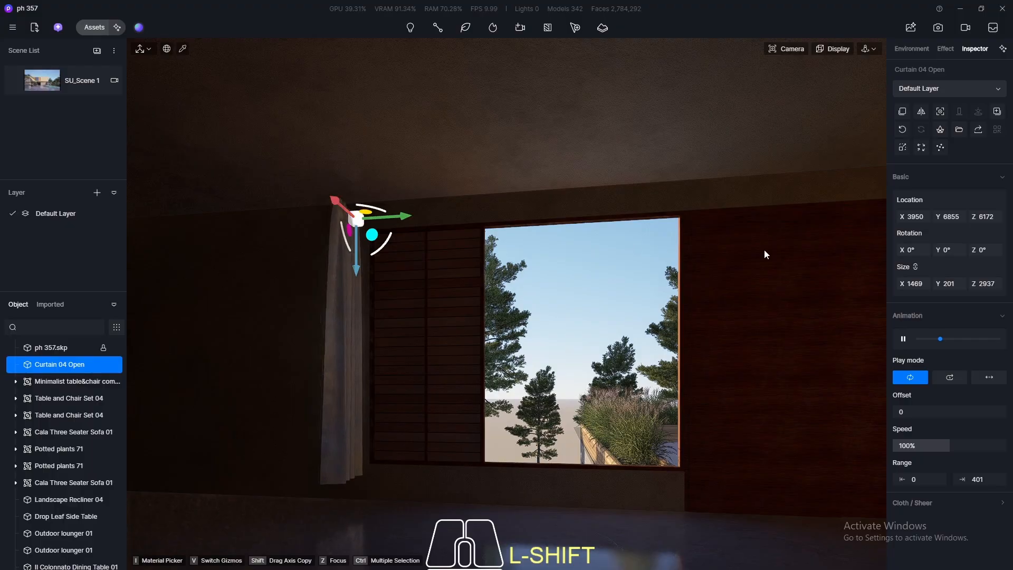
{"action": "left_click", "coordinate": [988, 376]}
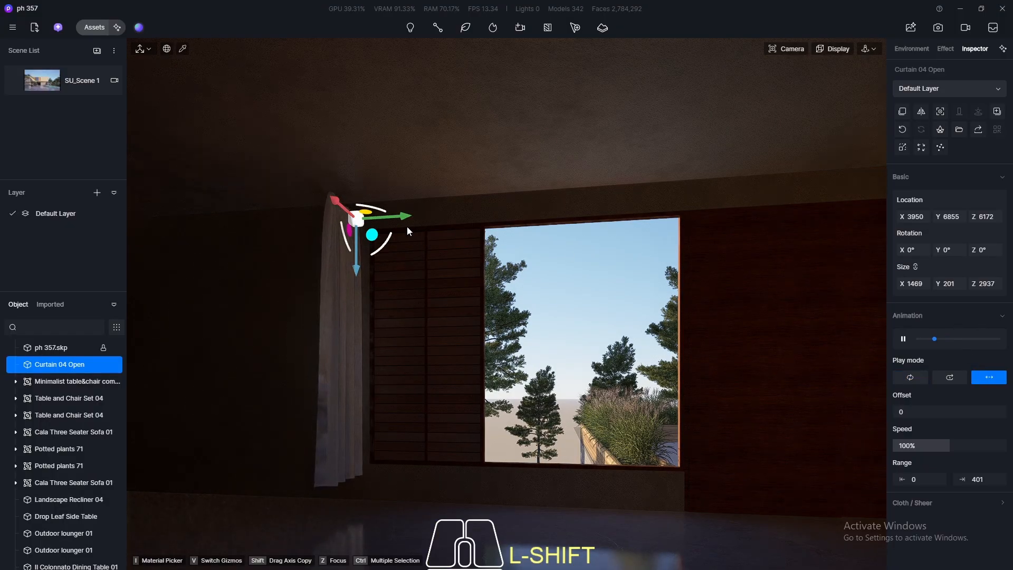
- Rotate the upstairs curtain to 270° about Z and shift it to about X 4090, parallel to the window wall
{"action": "left_click_drag", "start_coordinate": [376, 210], "coordinate": [484, 232]}
{"action": "left_click", "coordinate": [991, 249]}
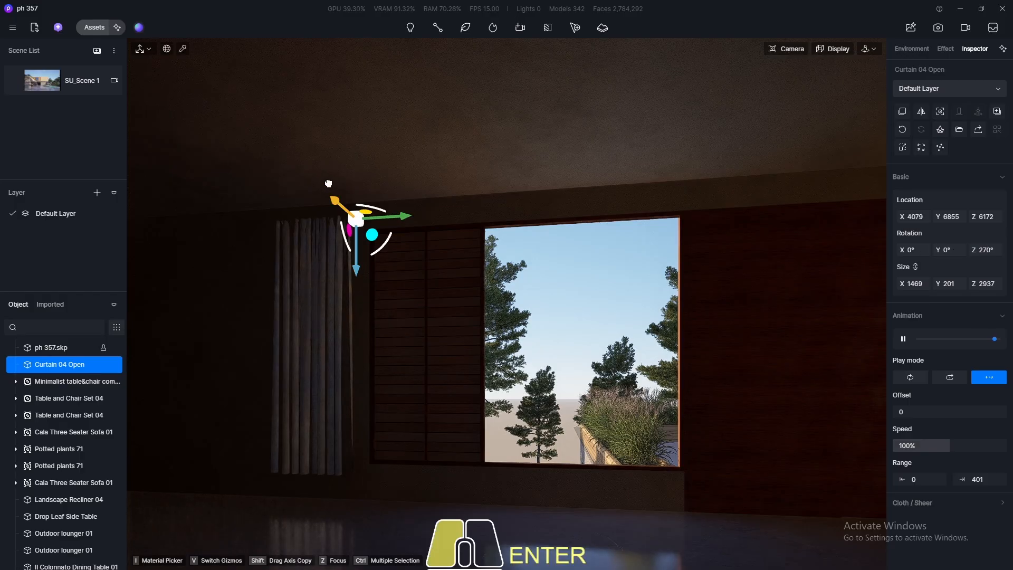
{"action": "left_click_drag", "start_coordinate": [329, 183], "coordinate": [328, 183]}
- Slide the upstairs curtain across the window to about Y 4490 and return to the SU_Scene 1 view
{"action": "left_click_drag", "start_coordinate": [397, 217], "coordinate": [744, 205]}
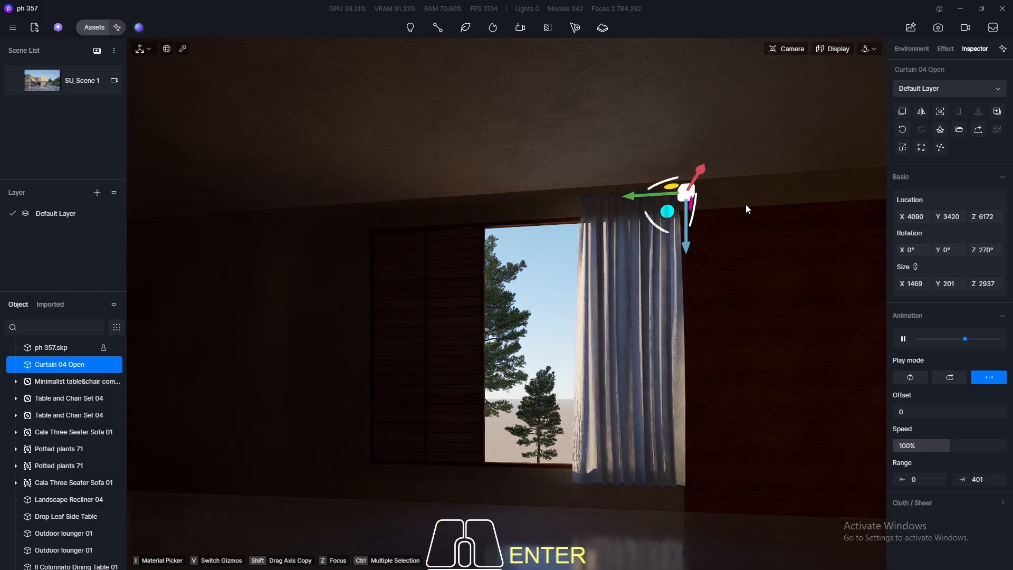
{"action": "left_click_drag", "start_coordinate": [634, 197], "coordinate": [541, 192]}
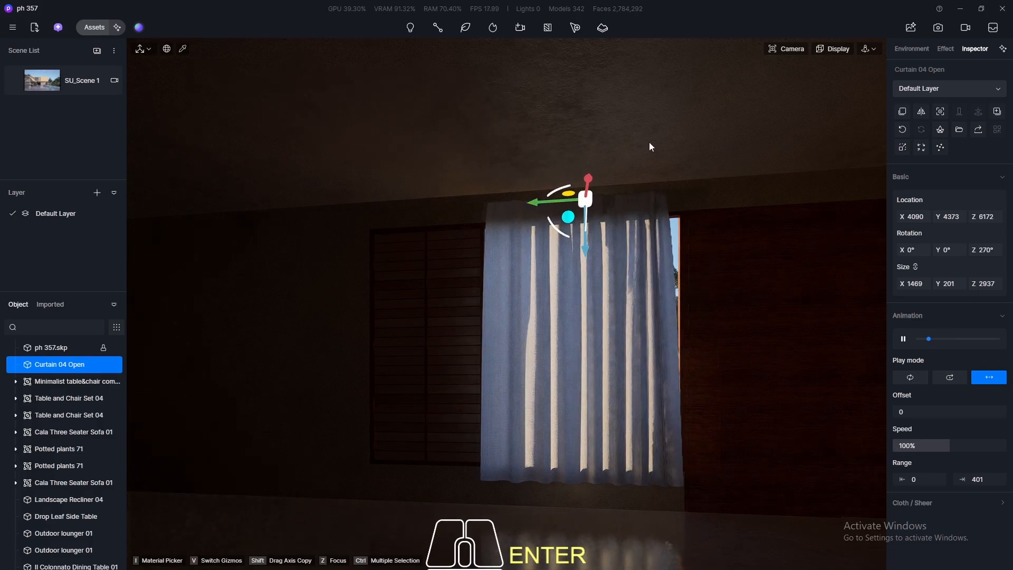
{"action": "left_click_drag", "start_coordinate": [563, 194], "coordinate": [551, 195]}
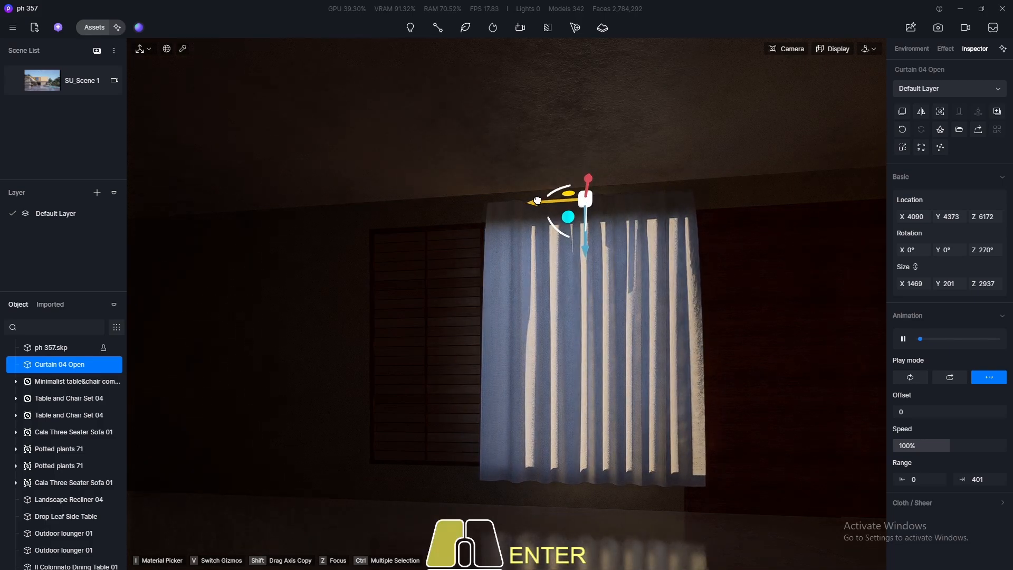
{"action": "left_click", "coordinate": [48, 88]}
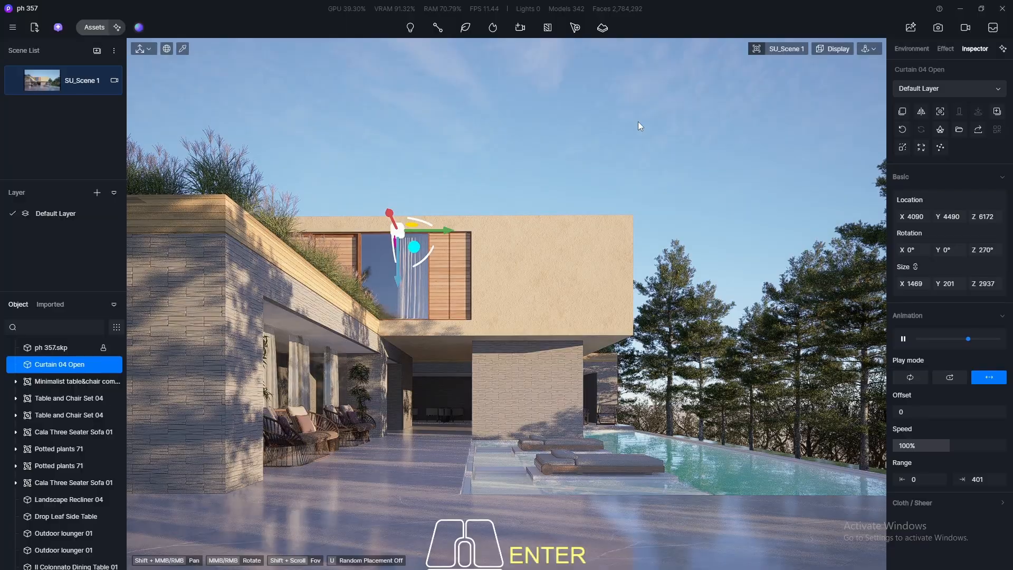
- Switch to image rendering mode and enable Wind in the weather settings with a strength of 0.3
{"action": "left_click", "coordinate": [937, 26]}
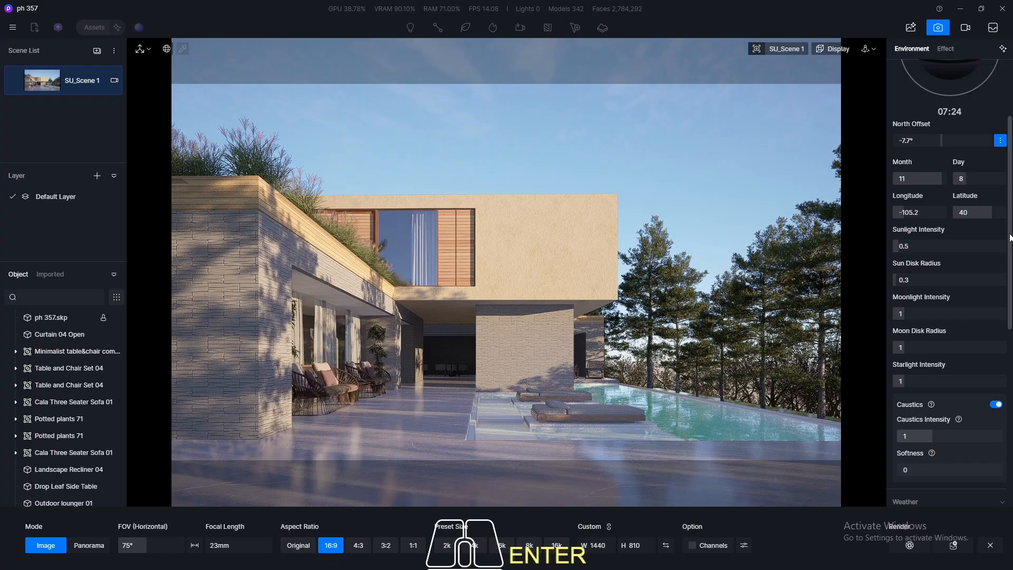
{"action": "scroll", "coordinate": [1001, 104], "scroll_direction": "up", "scroll_amount": 3}
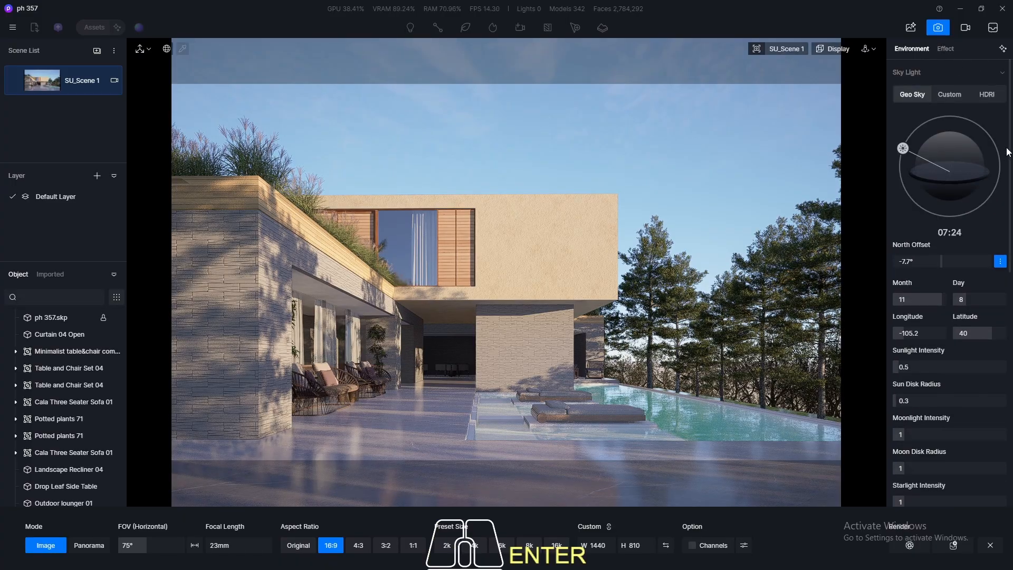
{"action": "scroll", "coordinate": [950, 264], "scroll_direction": "down", "scroll_amount": 2}
{"action": "scroll", "coordinate": [963, 378], "scroll_direction": "down", "scroll_amount": 10}
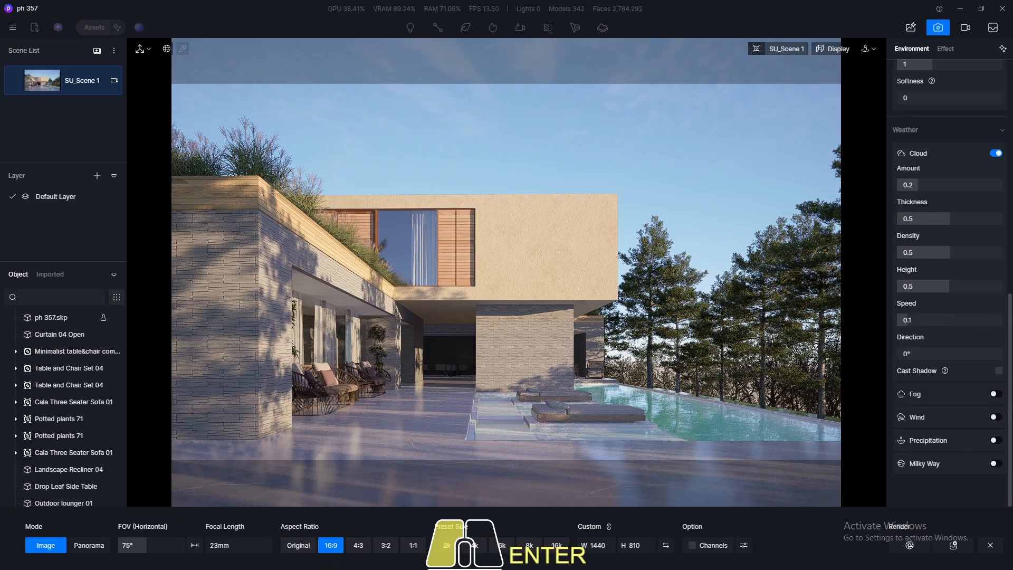
{"action": "left_click", "coordinate": [994, 418]}
{"action": "left_click", "coordinate": [931, 449]}
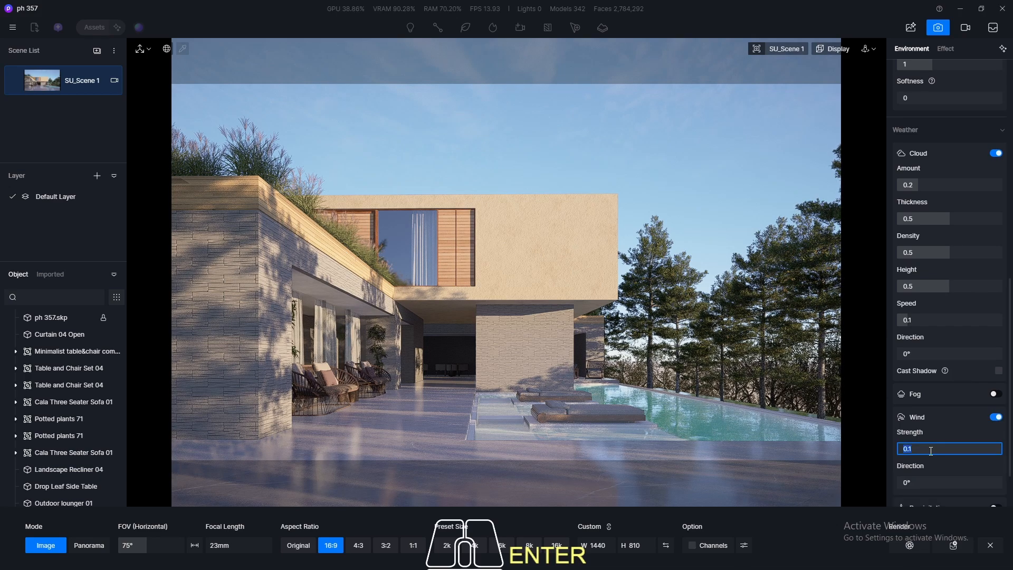
{"action": "type", "text": "0.3"}
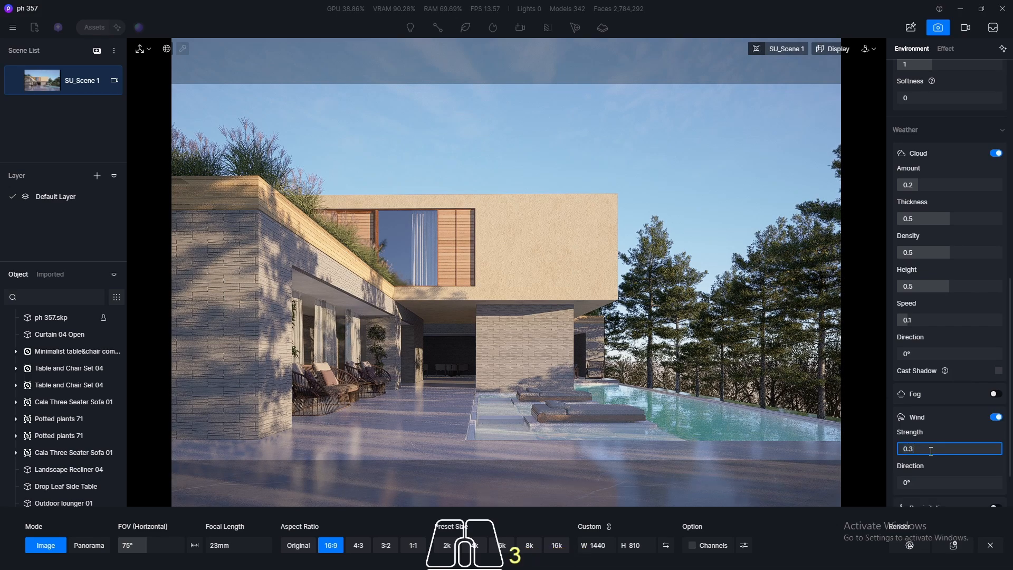
{"action": "key", "text": "Return"}
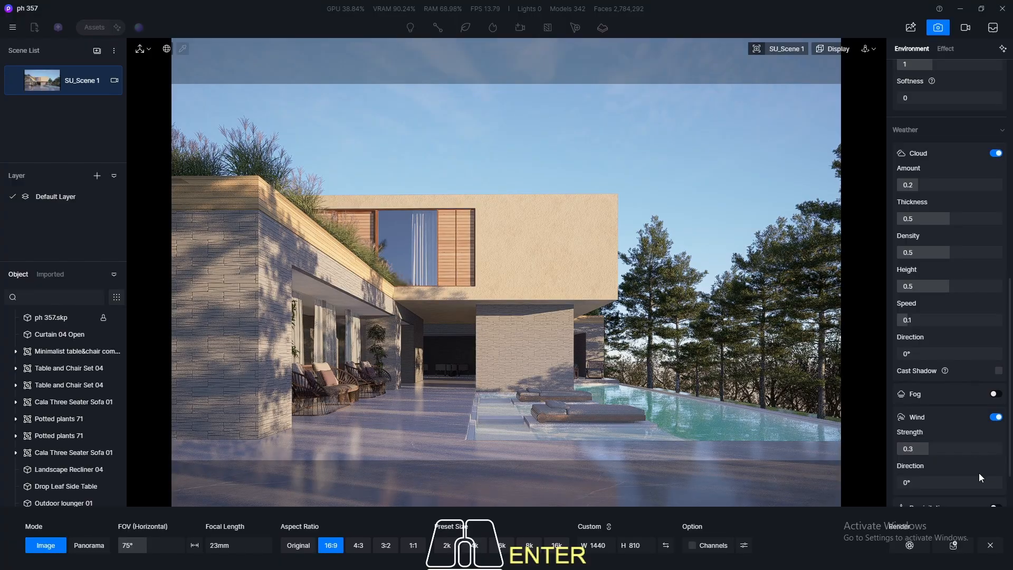
- Set the wind strength to 0.5
{"action": "left_click", "coordinate": [928, 449]}
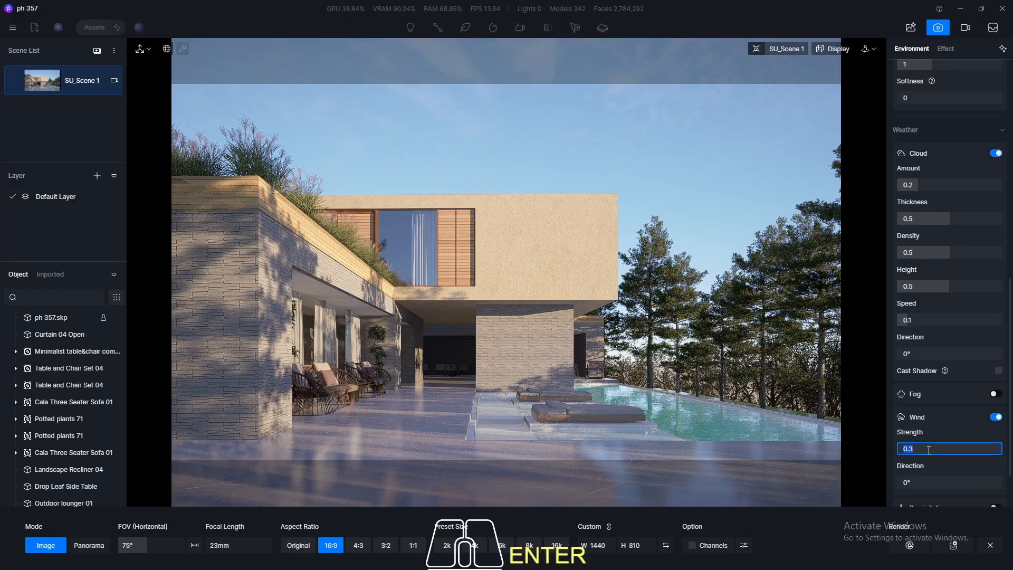
{"action": "type", "text": "0.5"}
{"action": "key", "text": "Return"}
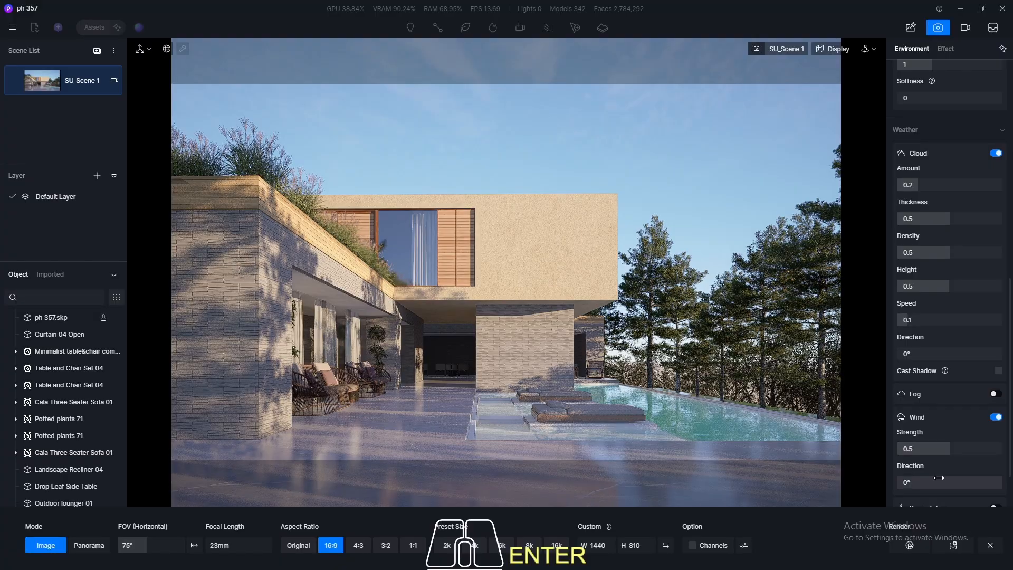
- Update SU_Scene 1 with the current settings and save the project
{"action": "mouse_move", "coordinate": [15, 88]}
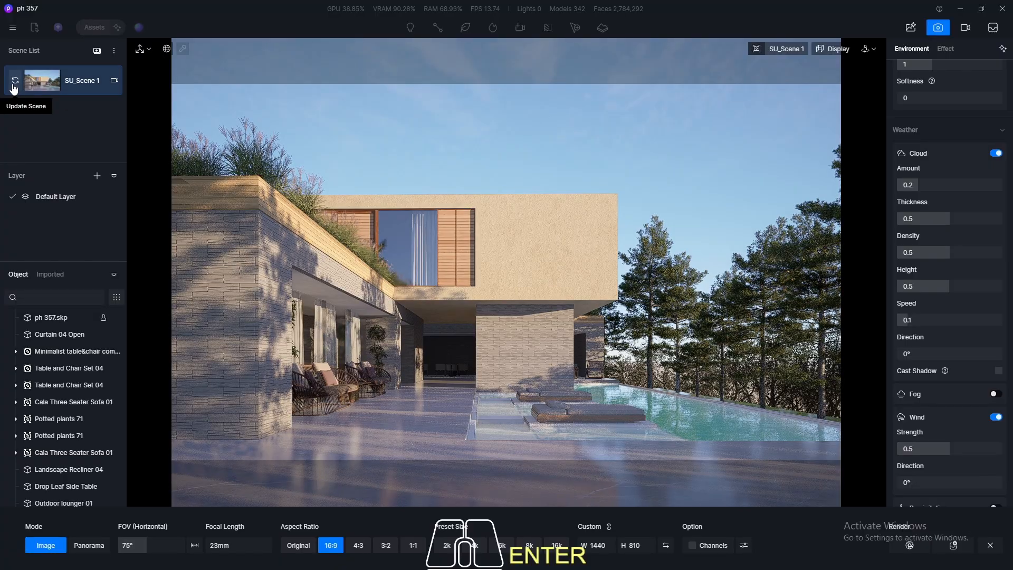
{"action": "left_click", "coordinate": [15, 82]}
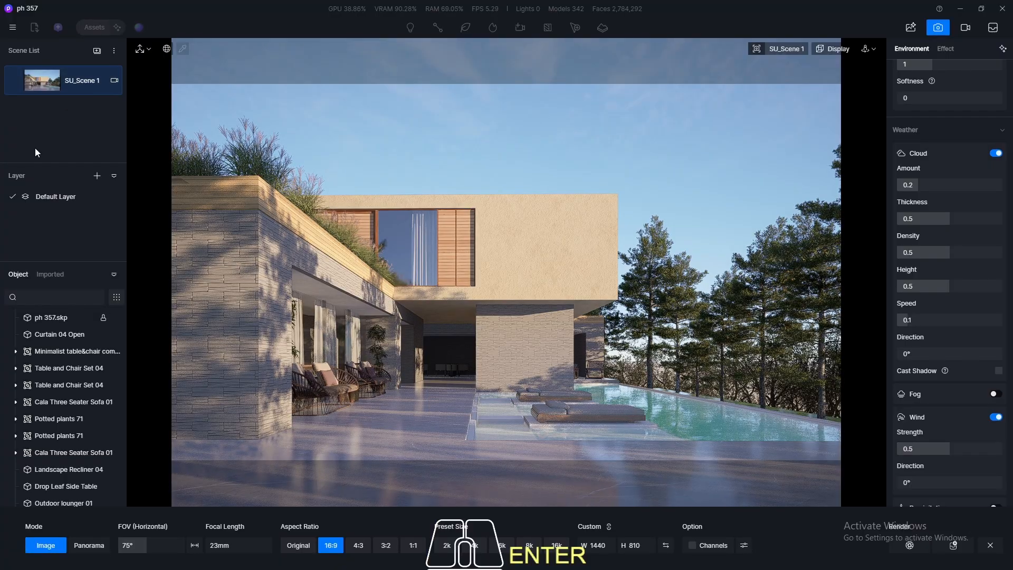
{"action": "left_click", "coordinate": [13, 83]}
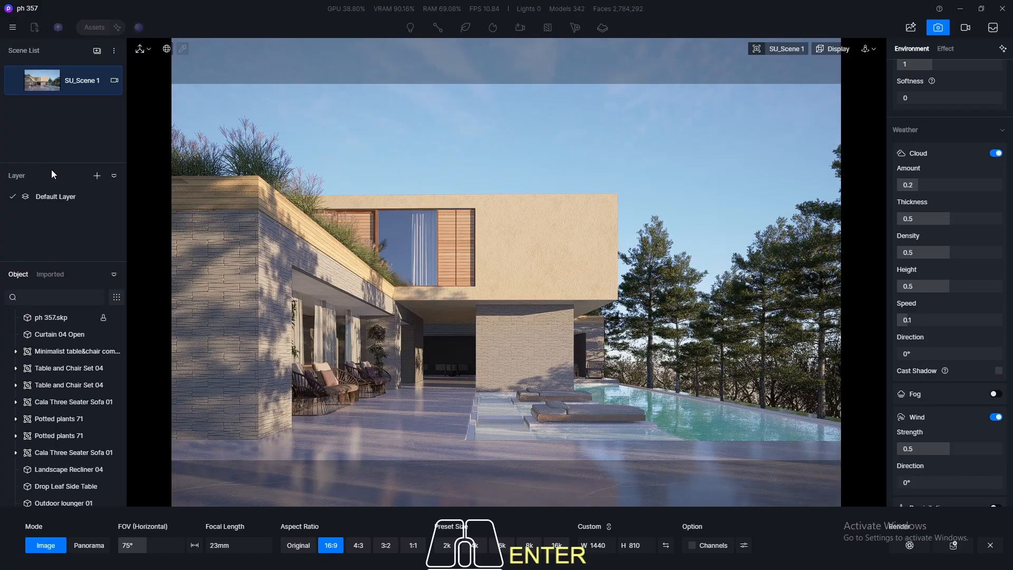
{"action": "left_click", "coordinate": [12, 27]}
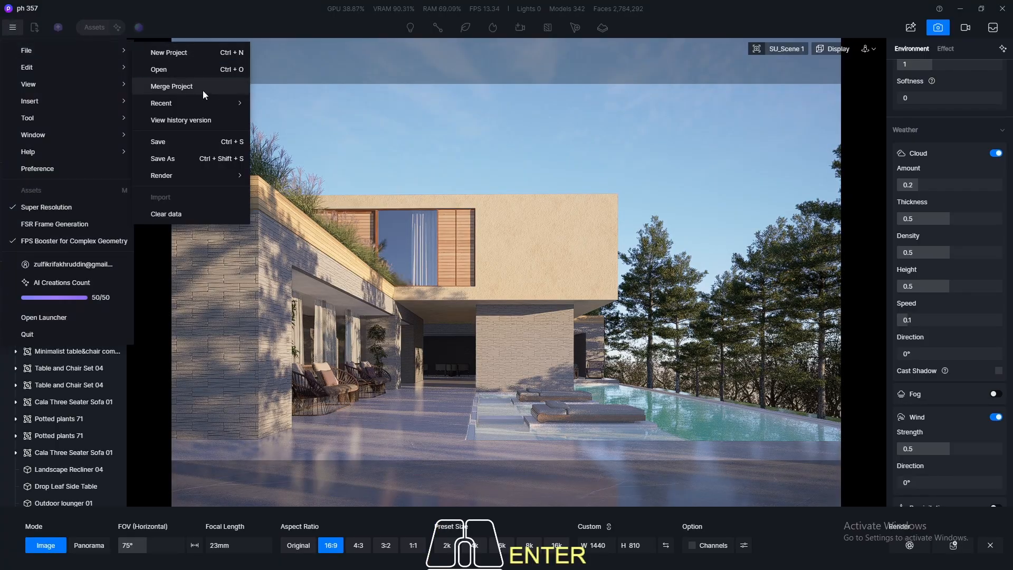
{"action": "left_click", "coordinate": [178, 142]}
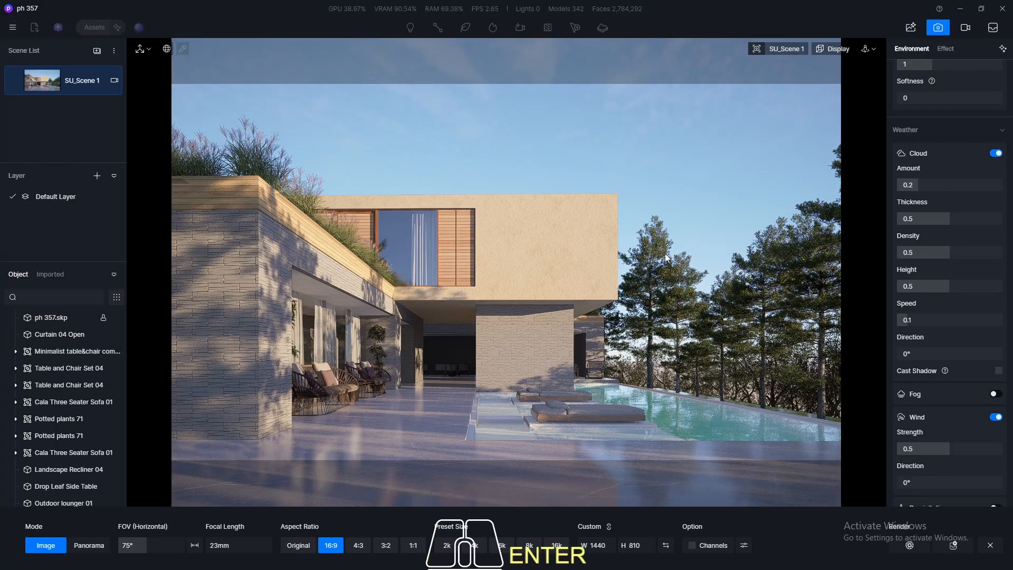
- Set the image output to the 4k preset, 3840 × 2160, and render the poolside view
{"action": "left_click", "coordinate": [474, 545]}
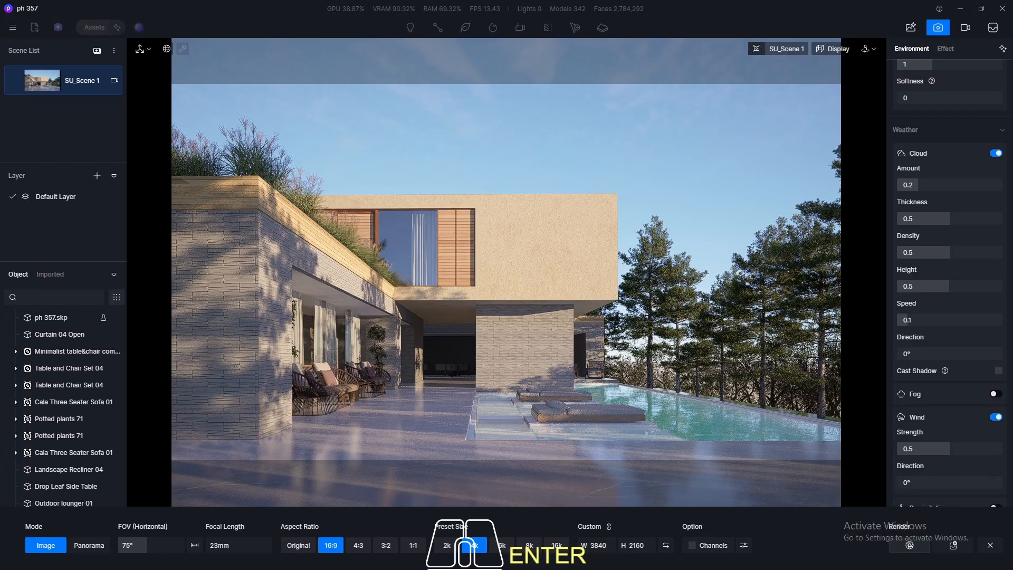
{"action": "left_click", "coordinate": [904, 540]}
{"action": "left_click", "coordinate": [559, 292]}
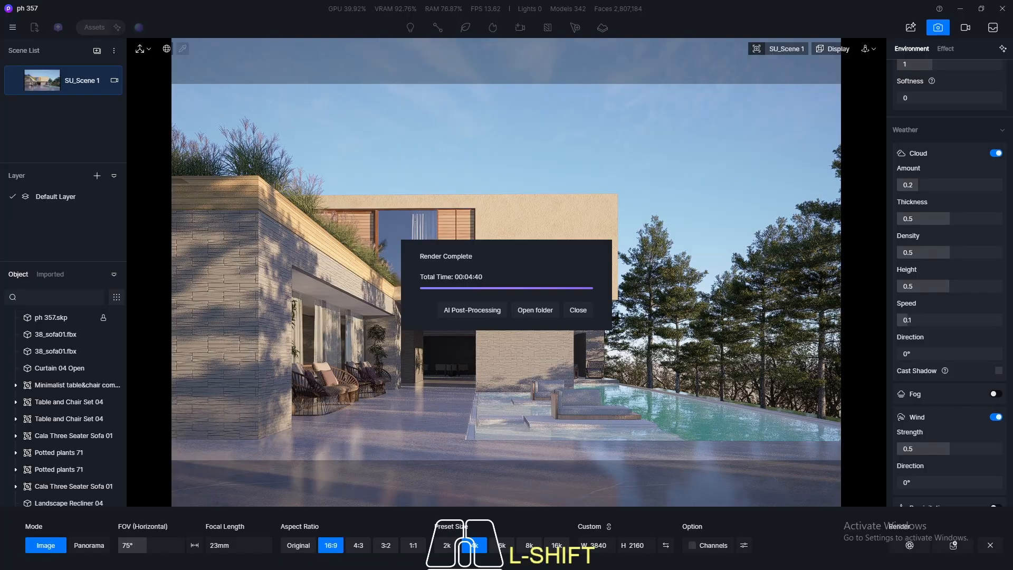
- Open the render's output folder and view SU_Scene 1.png in a maximized WPS Photos window
{"action": "left_click", "coordinate": [534, 310]}
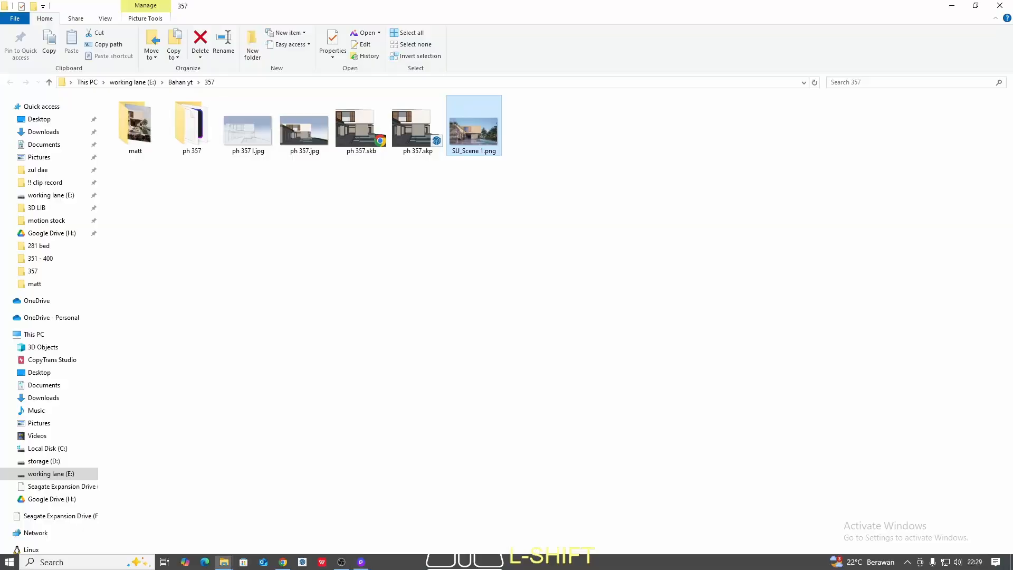
{"action": "double_click", "coordinate": [465, 133]}
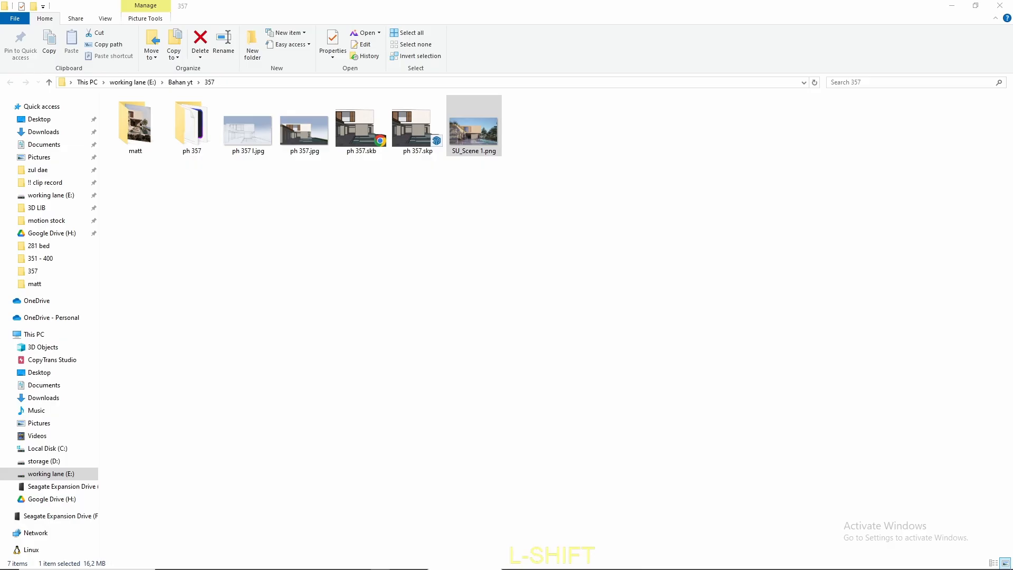
{"action": "left_click_drag", "start_coordinate": [0, 198], "coordinate": [543, 135]}
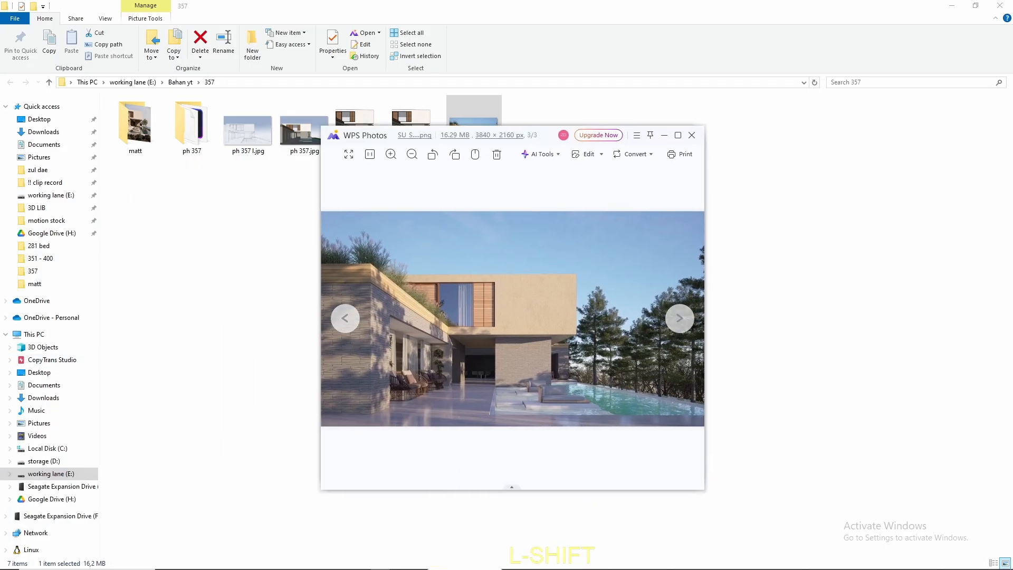
{"action": "left_click", "coordinate": [679, 135]}
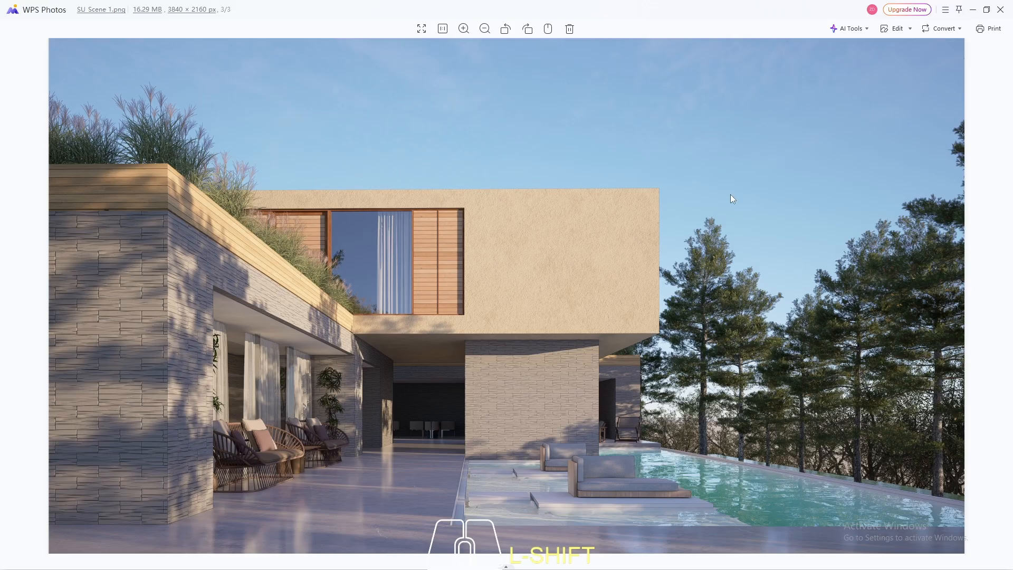
- Examine the finished render up close, checking the pool loungers, water, trees, terrace seating, curtains and stone walls
{"action": "scroll", "coordinate": [737, 391], "scroll_direction": "up", "scroll_amount": 3}
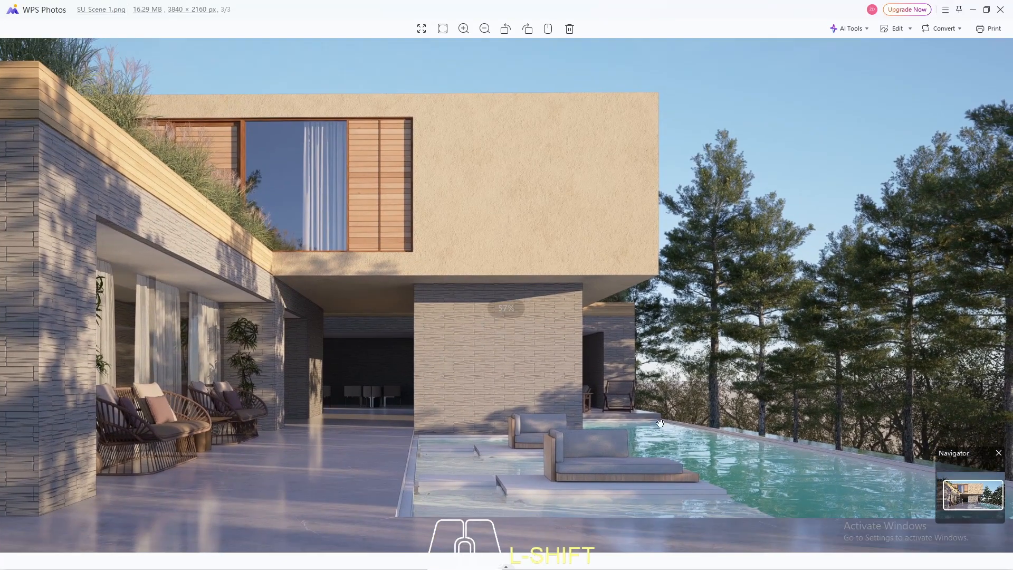
{"action": "left_click_drag", "start_coordinate": [621, 428], "coordinate": [755, 455]}
{"action": "left_click_drag", "start_coordinate": [590, 430], "coordinate": [542, 361]}
{"action": "scroll", "coordinate": [845, 464], "scroll_direction": "up", "scroll_amount": 4}
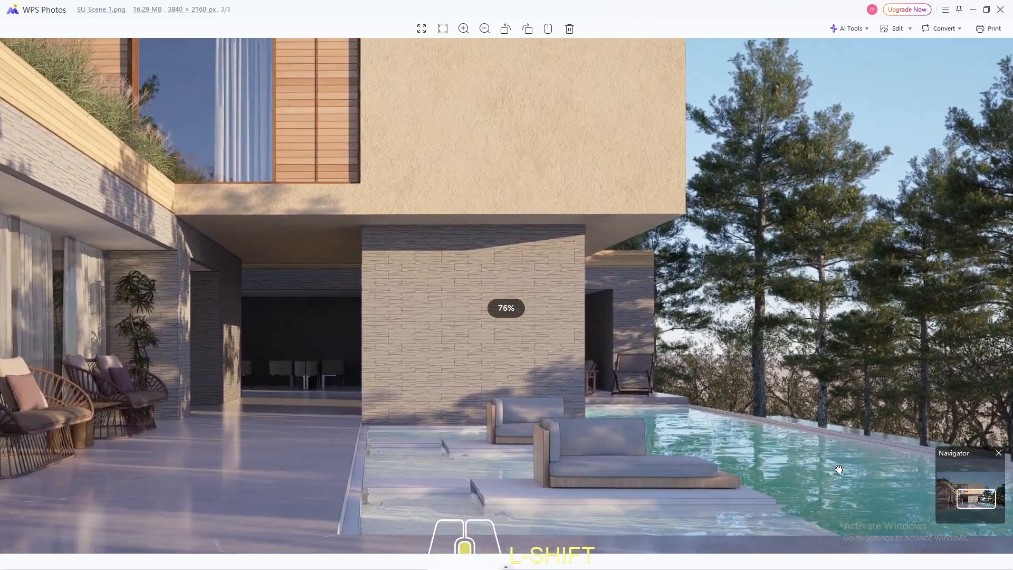
{"action": "scroll", "coordinate": [733, 446], "scroll_direction": "down", "scroll_amount": 1}
{"action": "left_click_drag", "start_coordinate": [394, 467], "coordinate": [694, 444]}
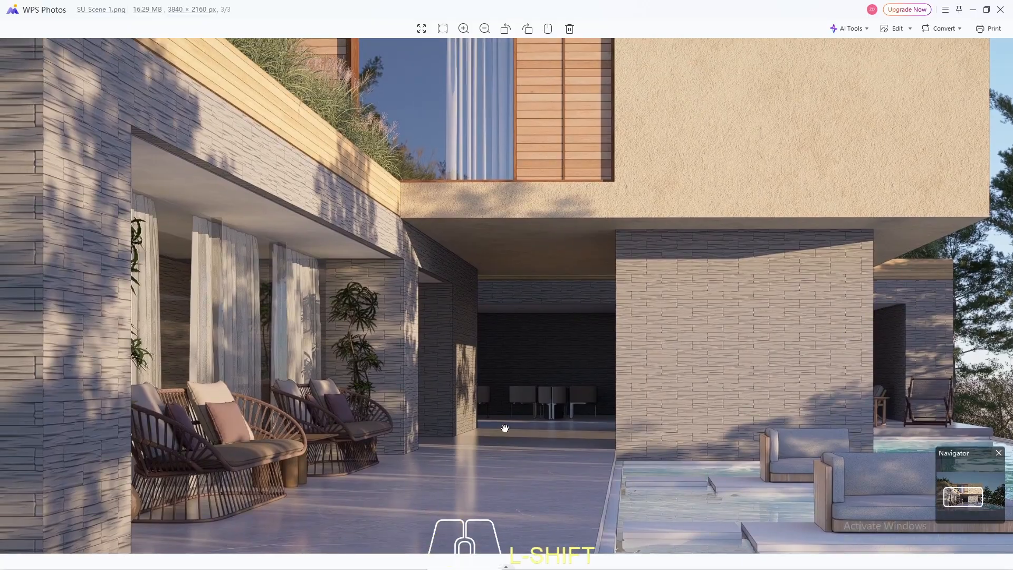
{"action": "scroll", "coordinate": [464, 426], "scroll_direction": "down", "scroll_amount": 3}
{"action": "scroll", "coordinate": [464, 427], "scroll_direction": "down", "scroll_amount": 1}
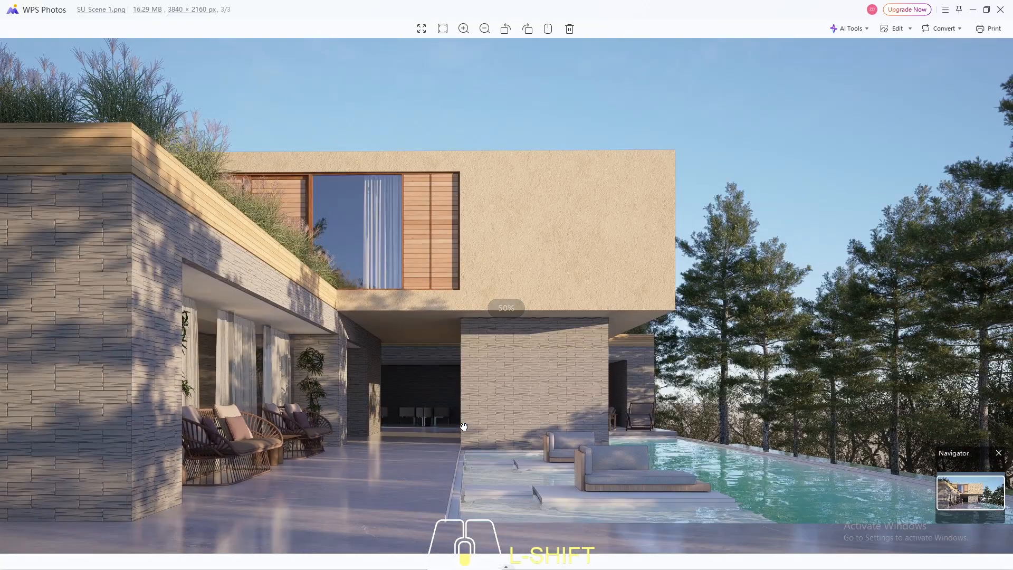